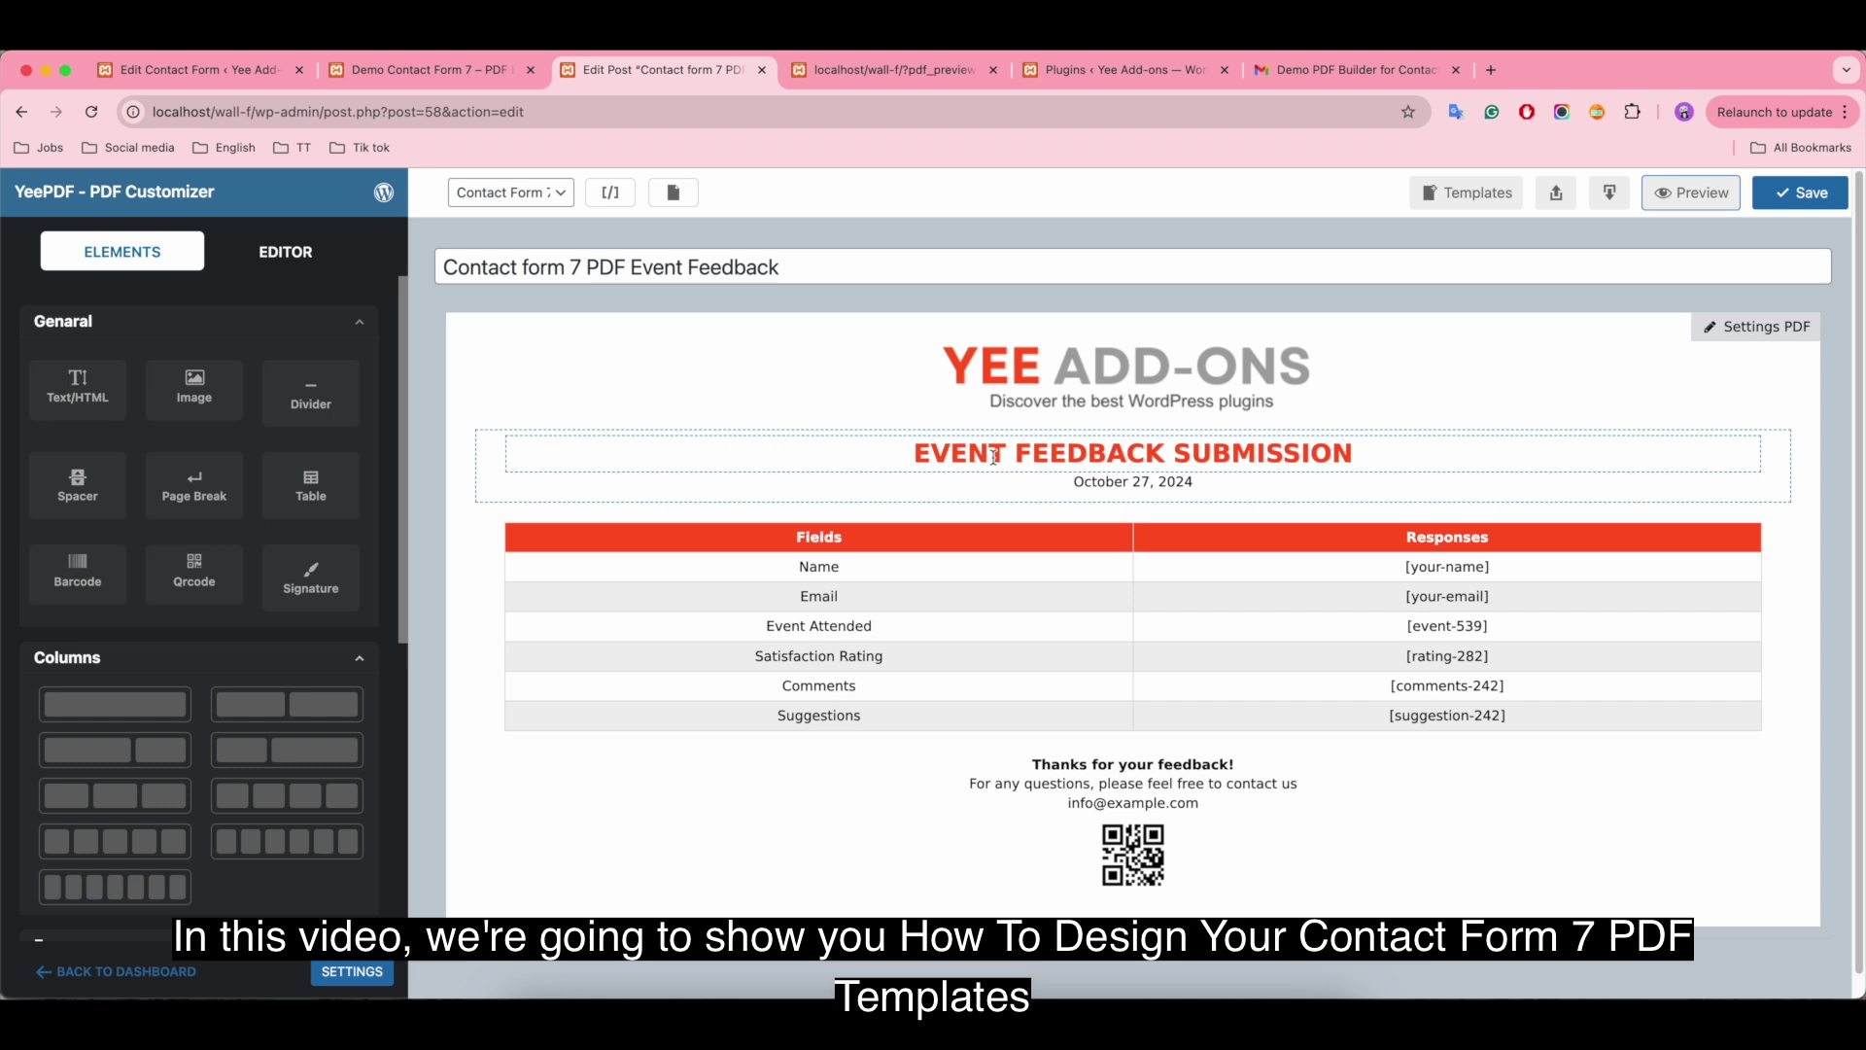
Step: Review the Contact Form 7 field shortcodes in the All Shortcodes list, then close it
{"action": "scroll", "coordinate": [375, 506], "scroll_direction": "down", "scroll_amount": 6}
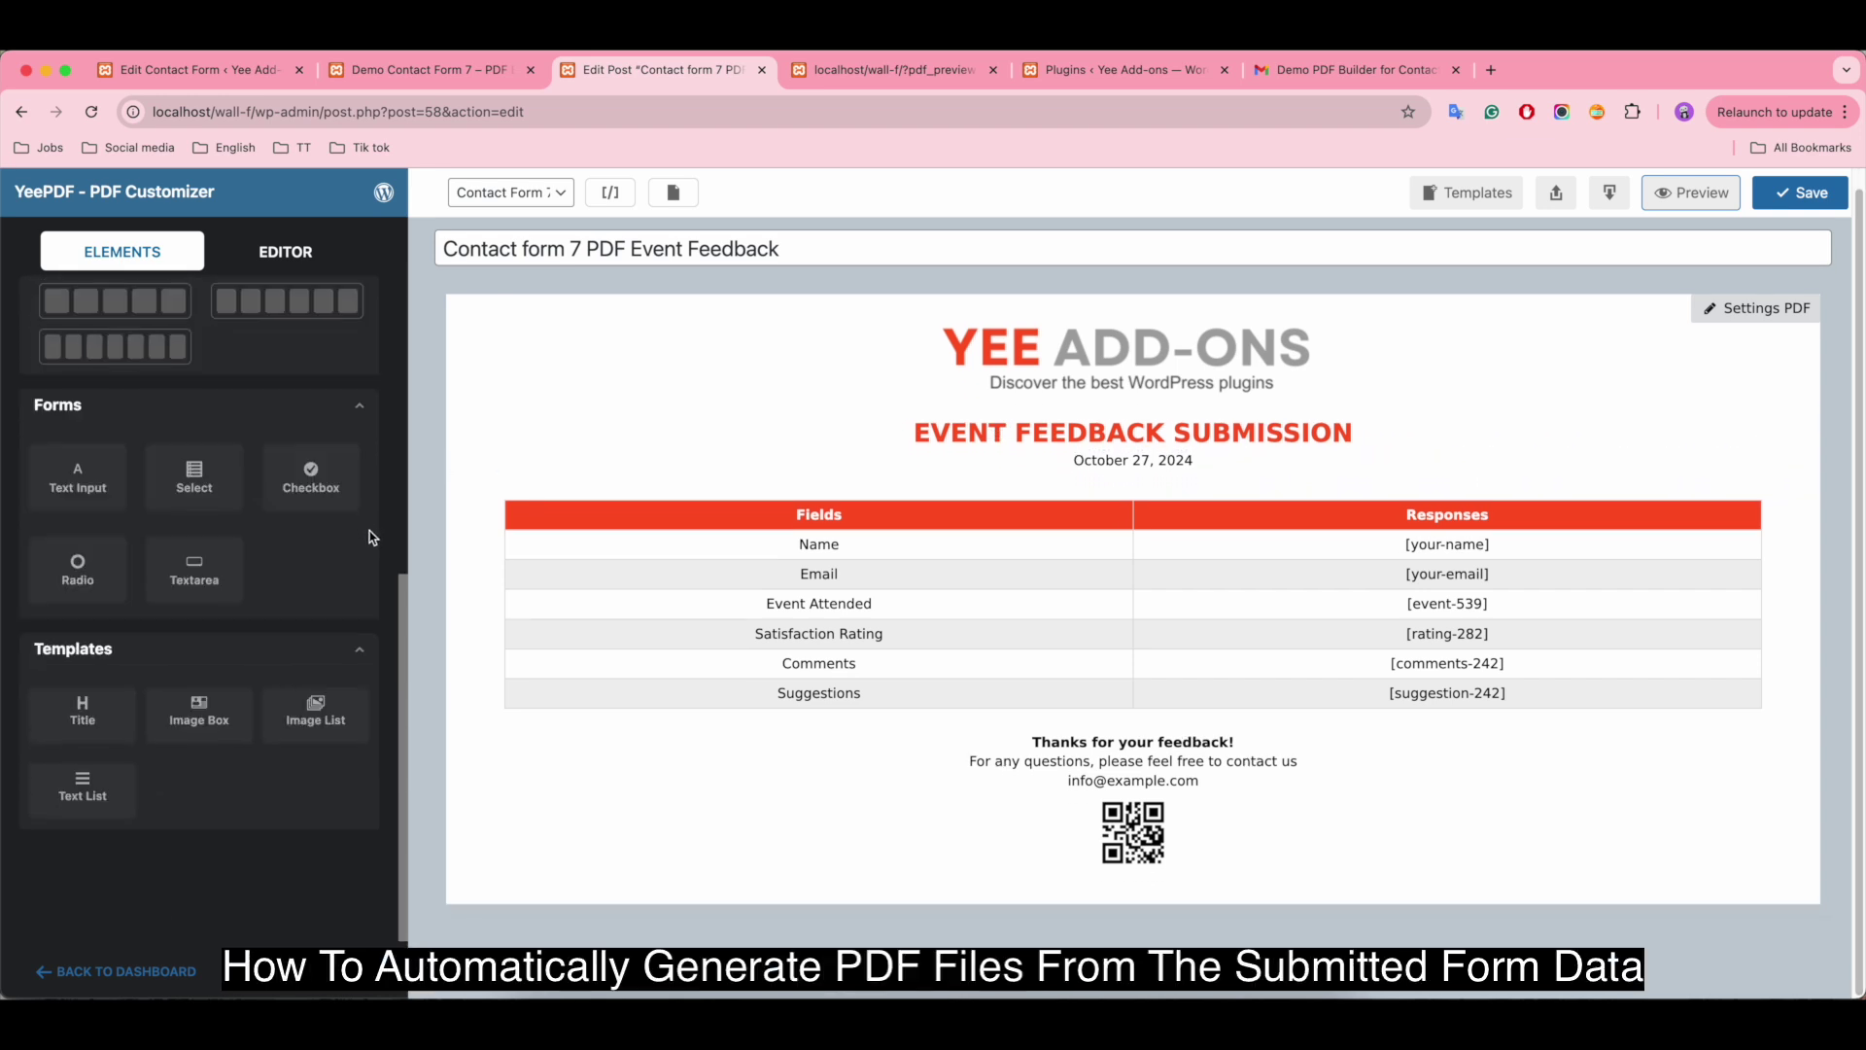
{"action": "scroll", "coordinate": [350, 612], "scroll_direction": "up", "scroll_amount": 6}
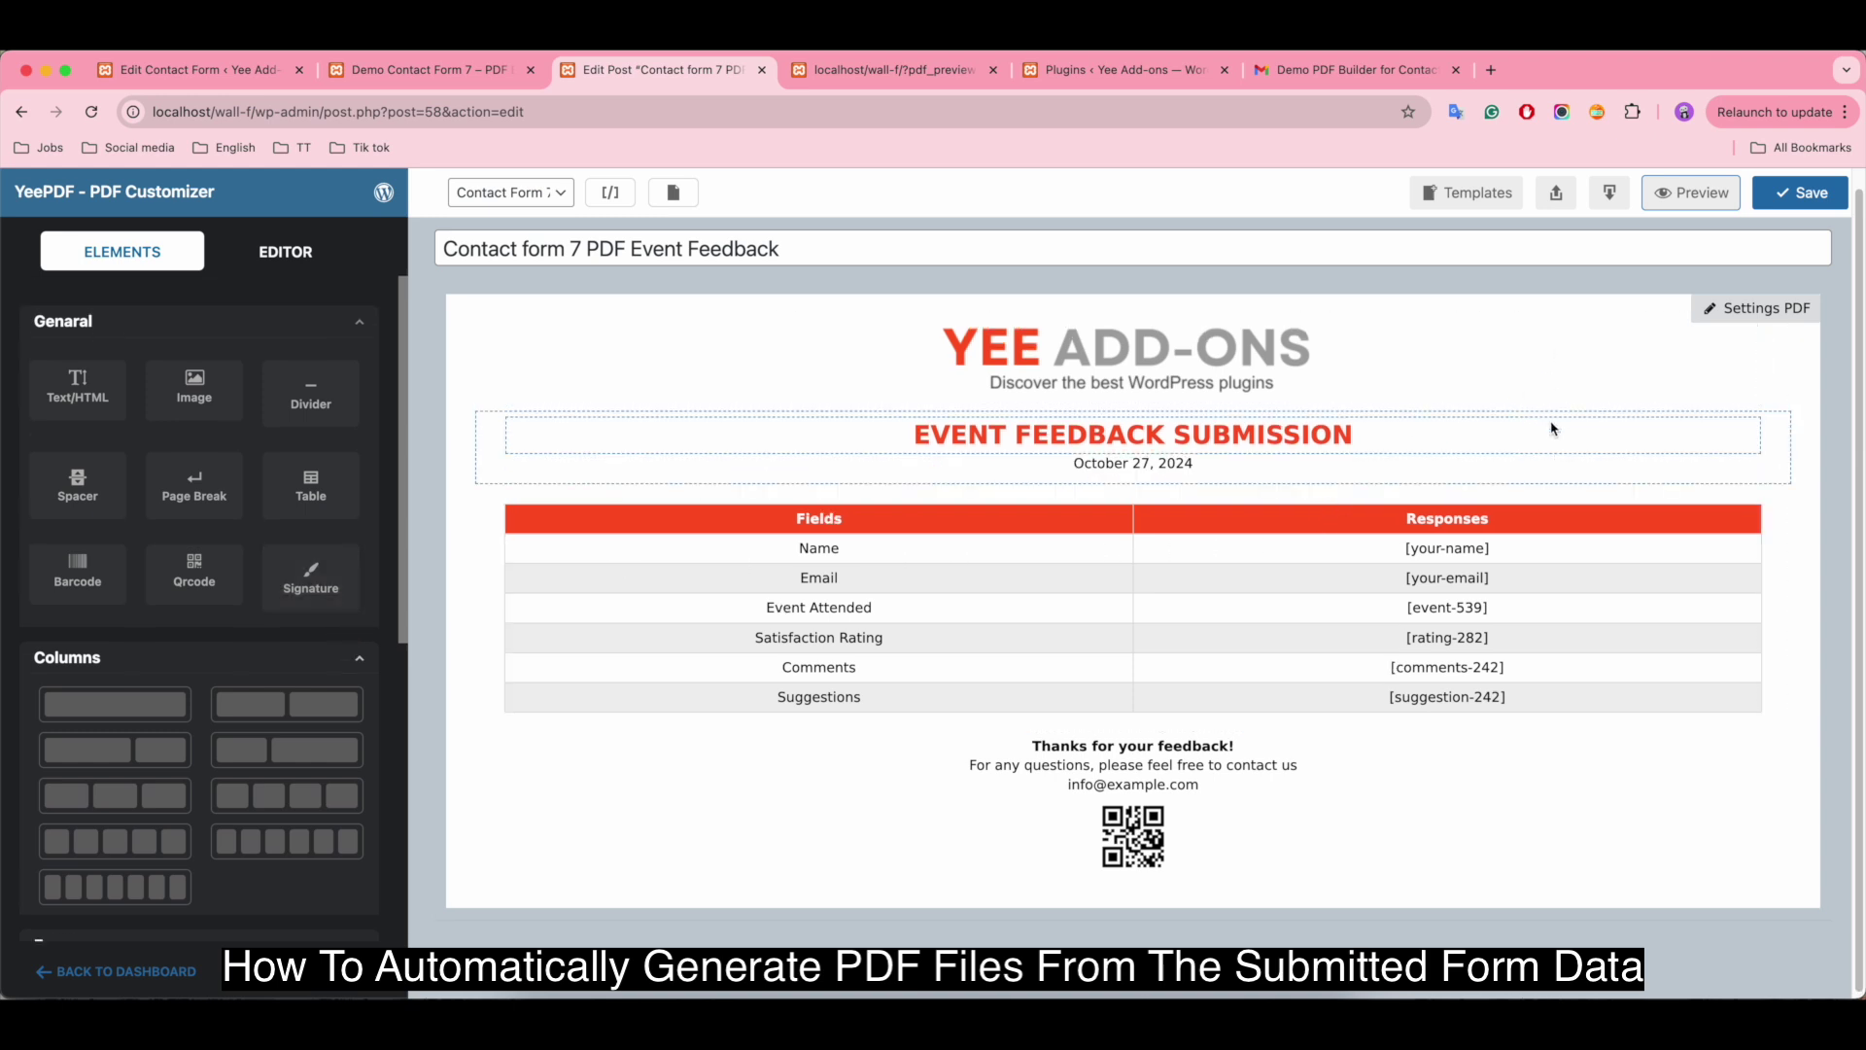
{"action": "left_click", "coordinate": [598, 209]}
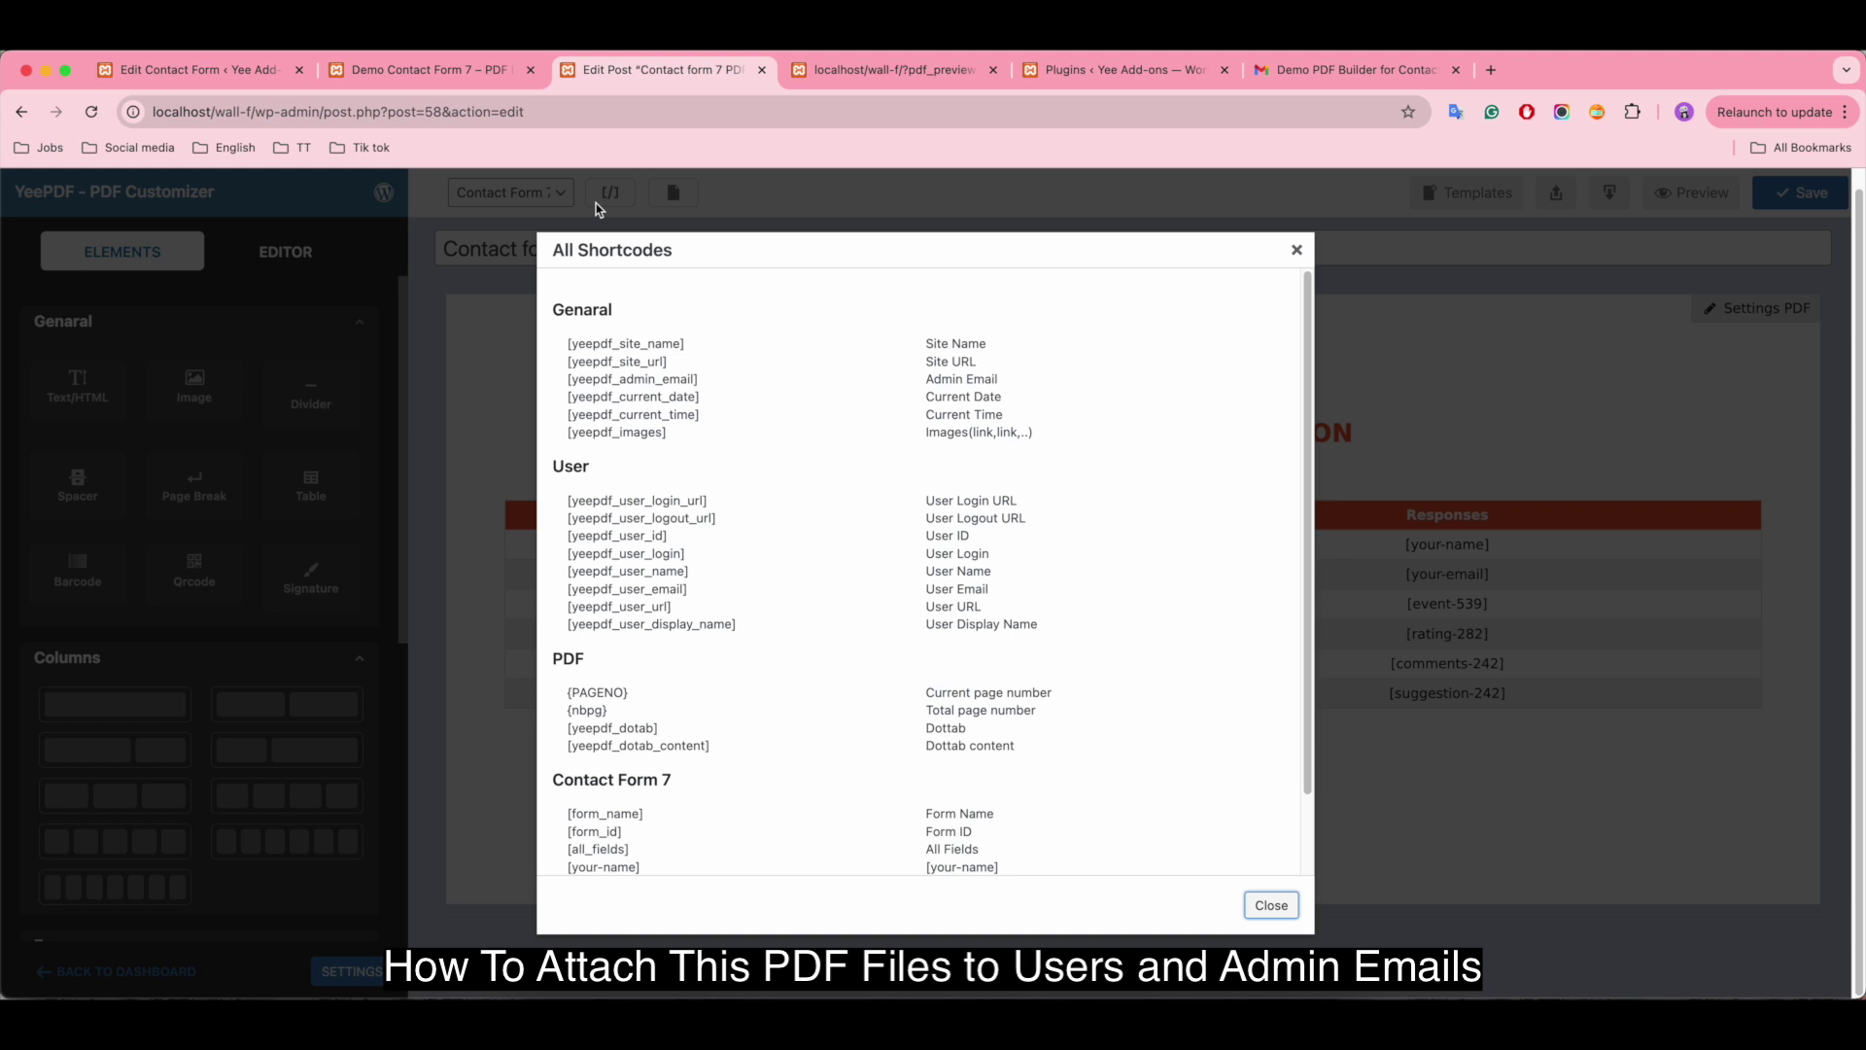
{"action": "scroll", "coordinate": [1098, 560], "scroll_direction": "down", "scroll_amount": 2}
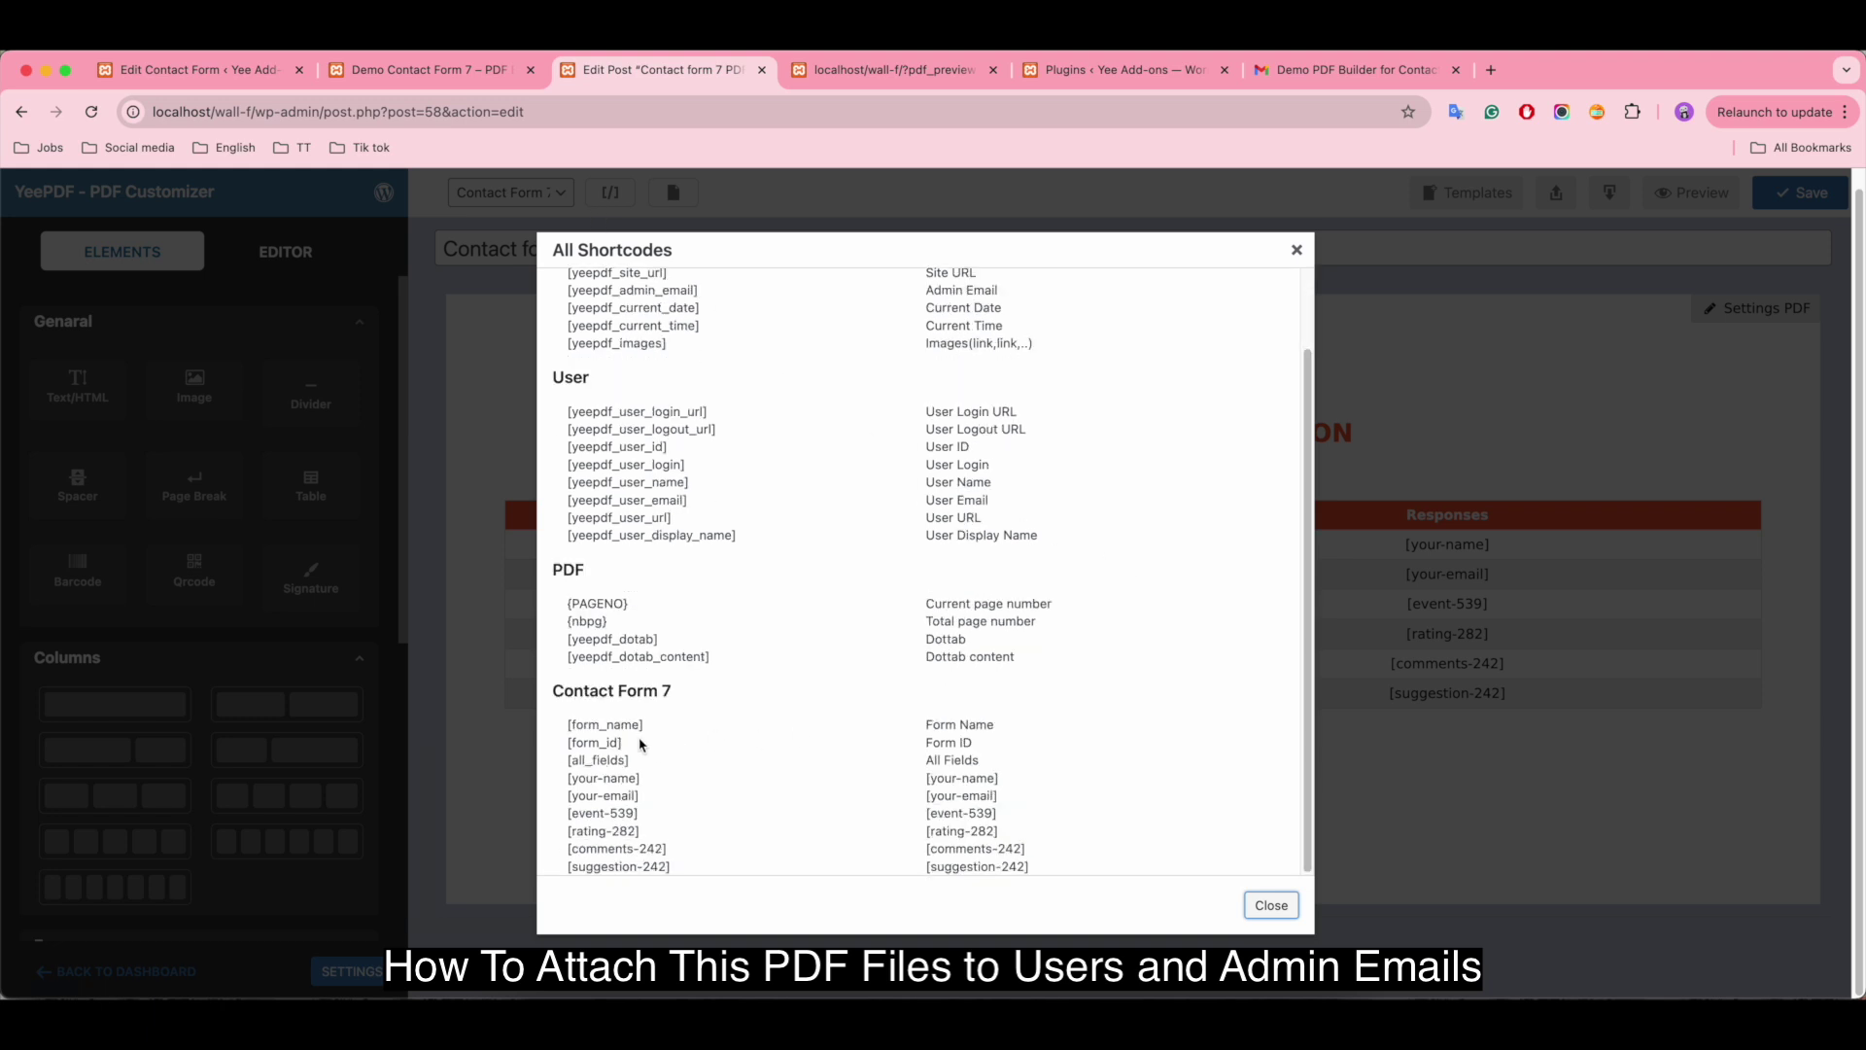
{"action": "left_click_drag", "start_coordinate": [569, 721], "coordinate": [1143, 878]}
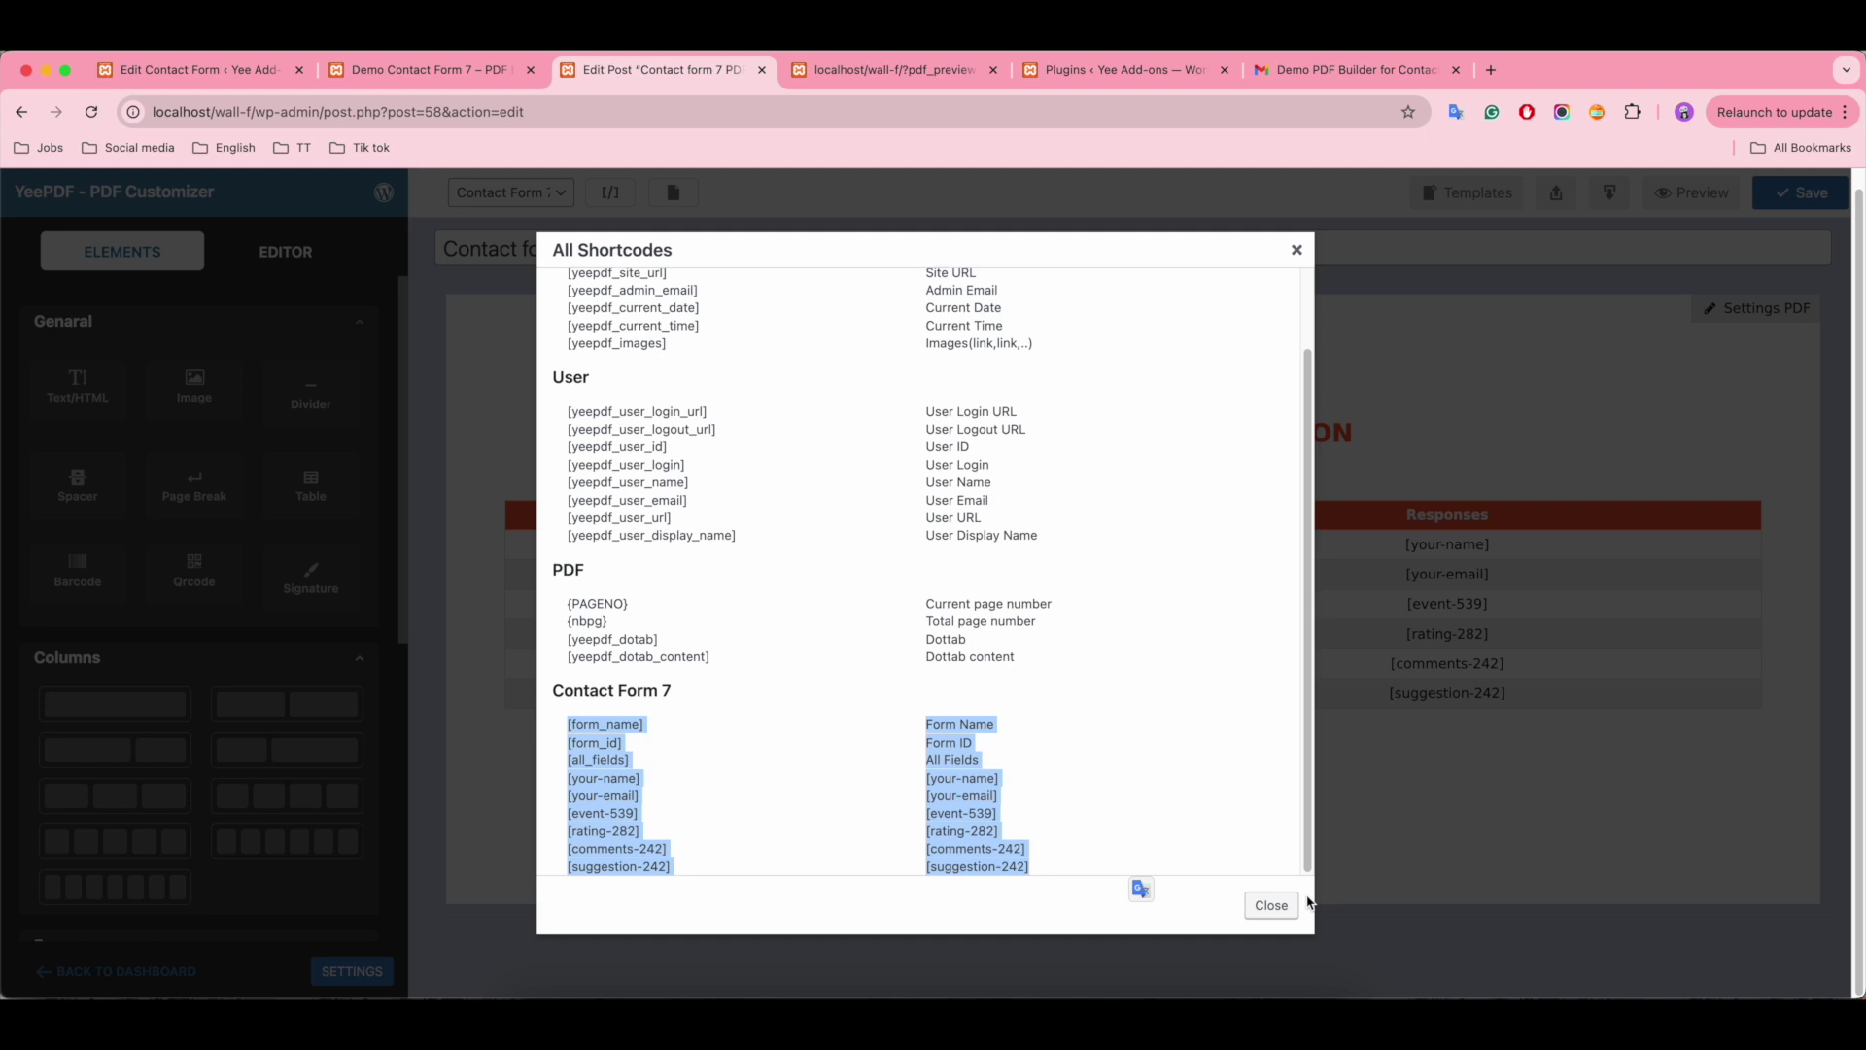
{"action": "left_click", "coordinate": [1271, 905]}
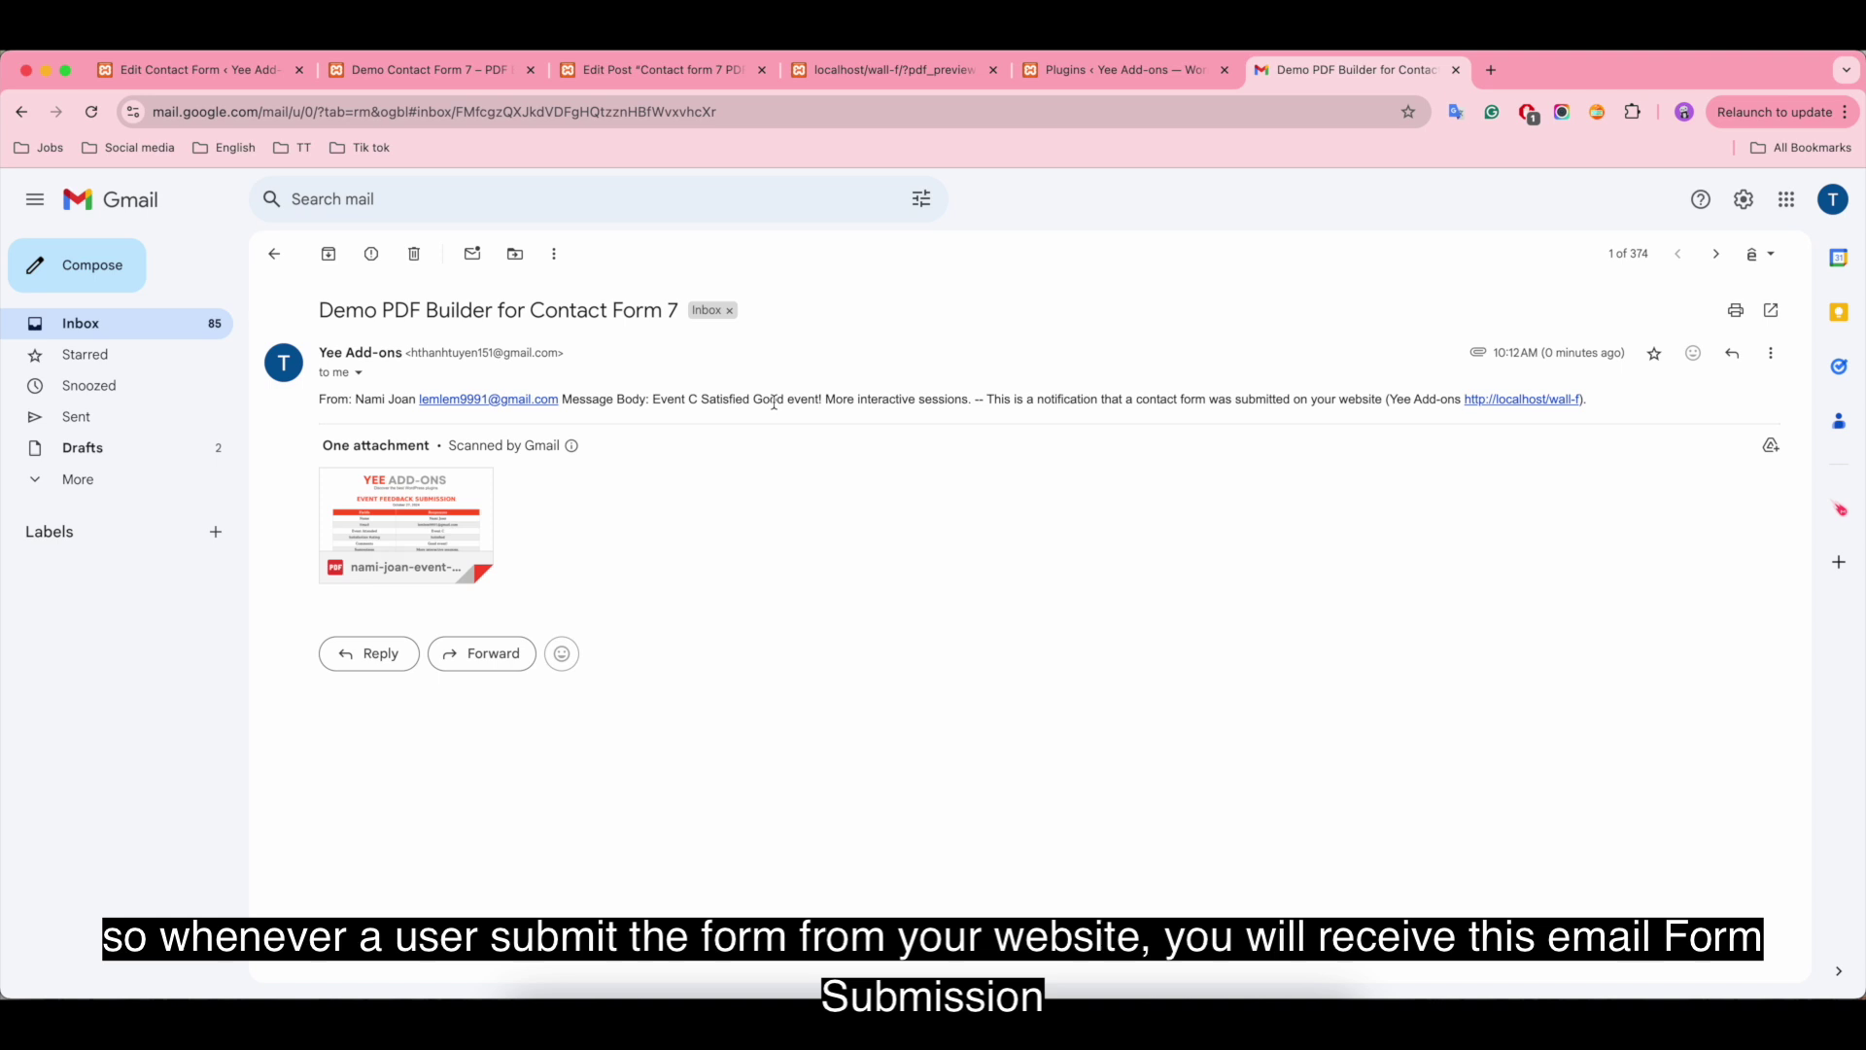
Step: Check the submitted details in the Gmail email and preview the attached event feedback PDF
{"action": "left_click_drag", "start_coordinate": [970, 401], "coordinate": [323, 397]}
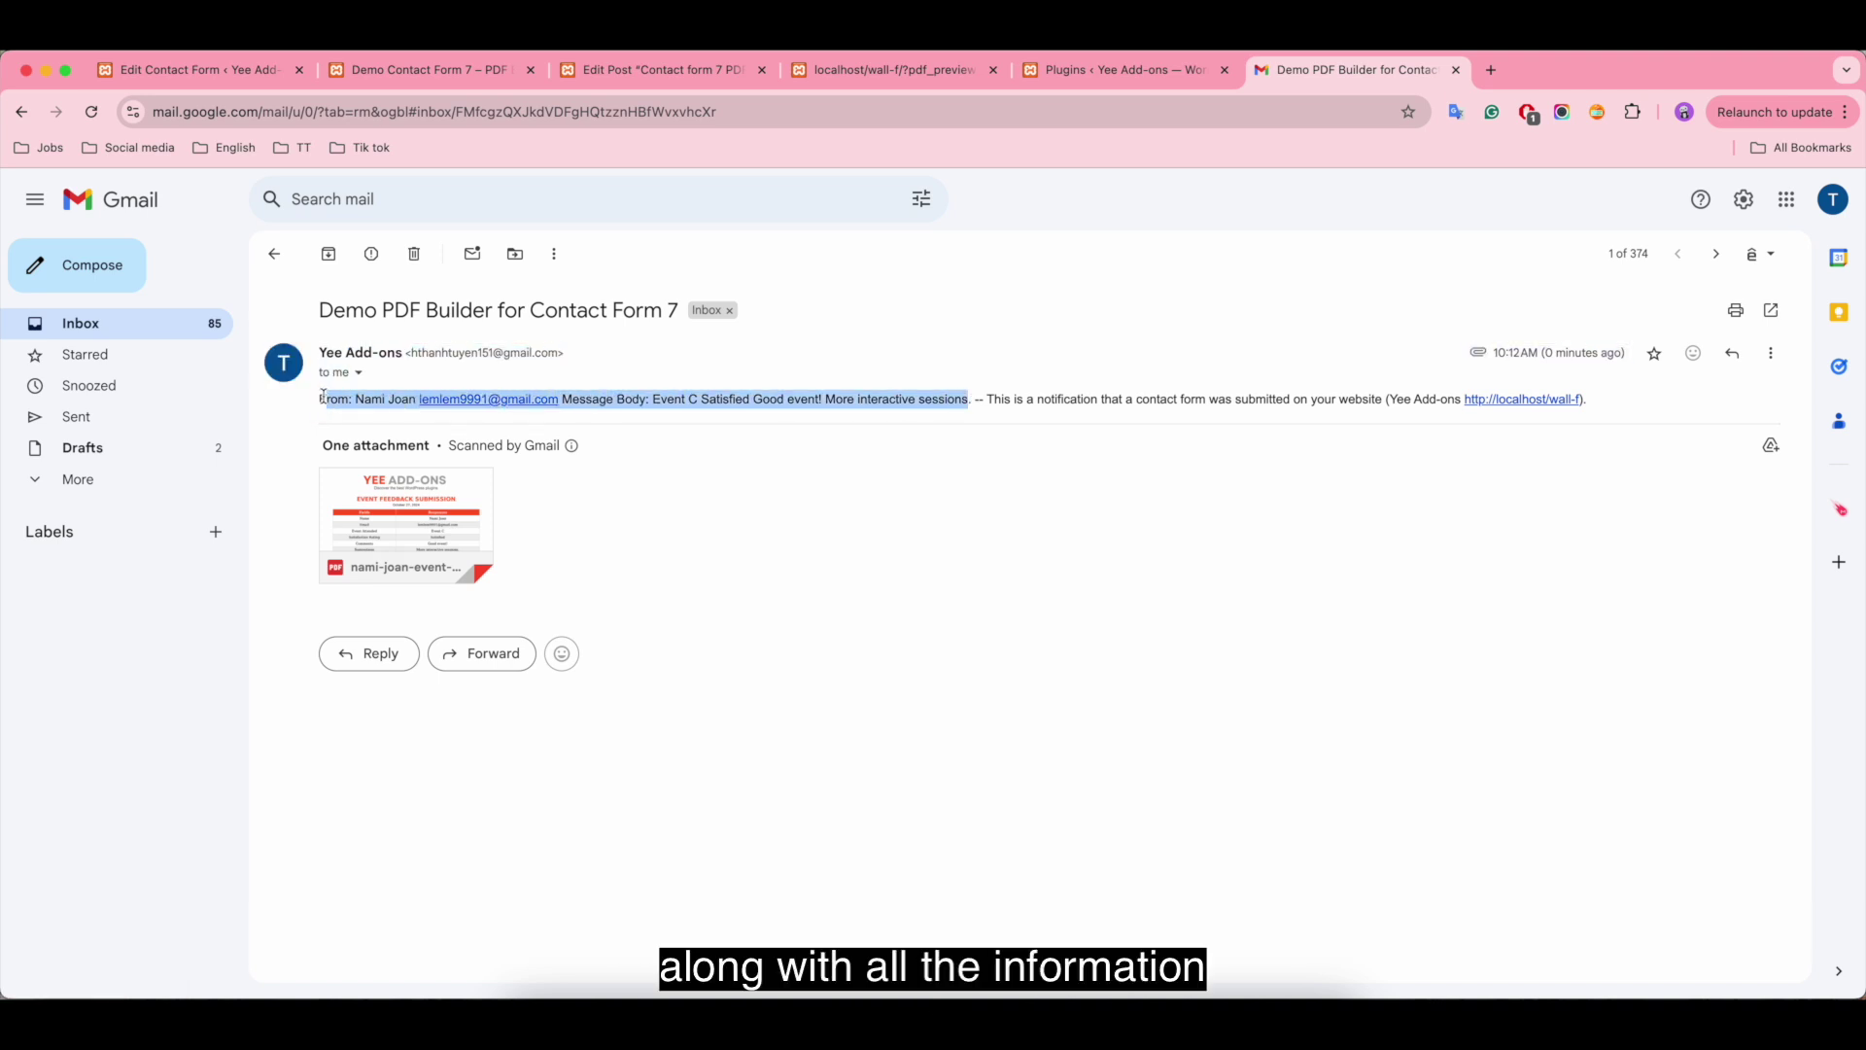
{"action": "left_click", "coordinate": [1127, 467]}
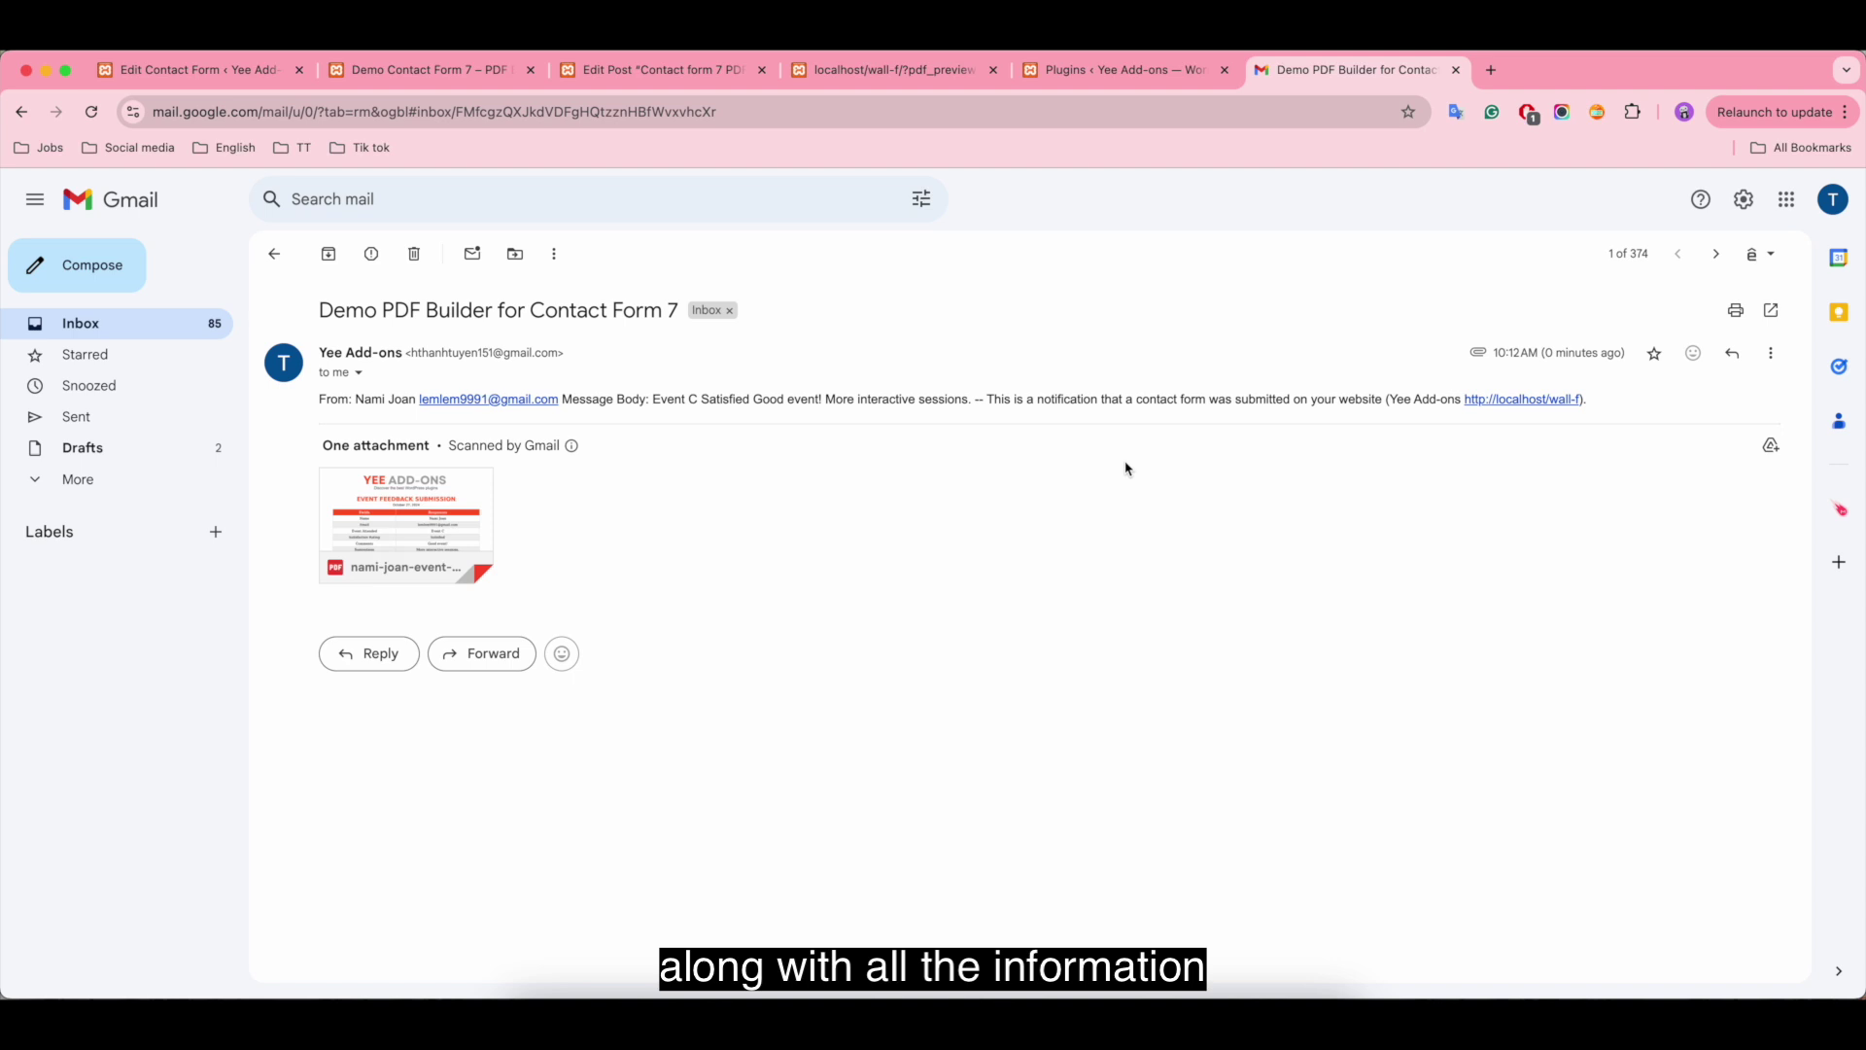
{"action": "mouse_move", "coordinate": [393, 498]}
{"action": "left_click", "coordinate": [451, 520]}
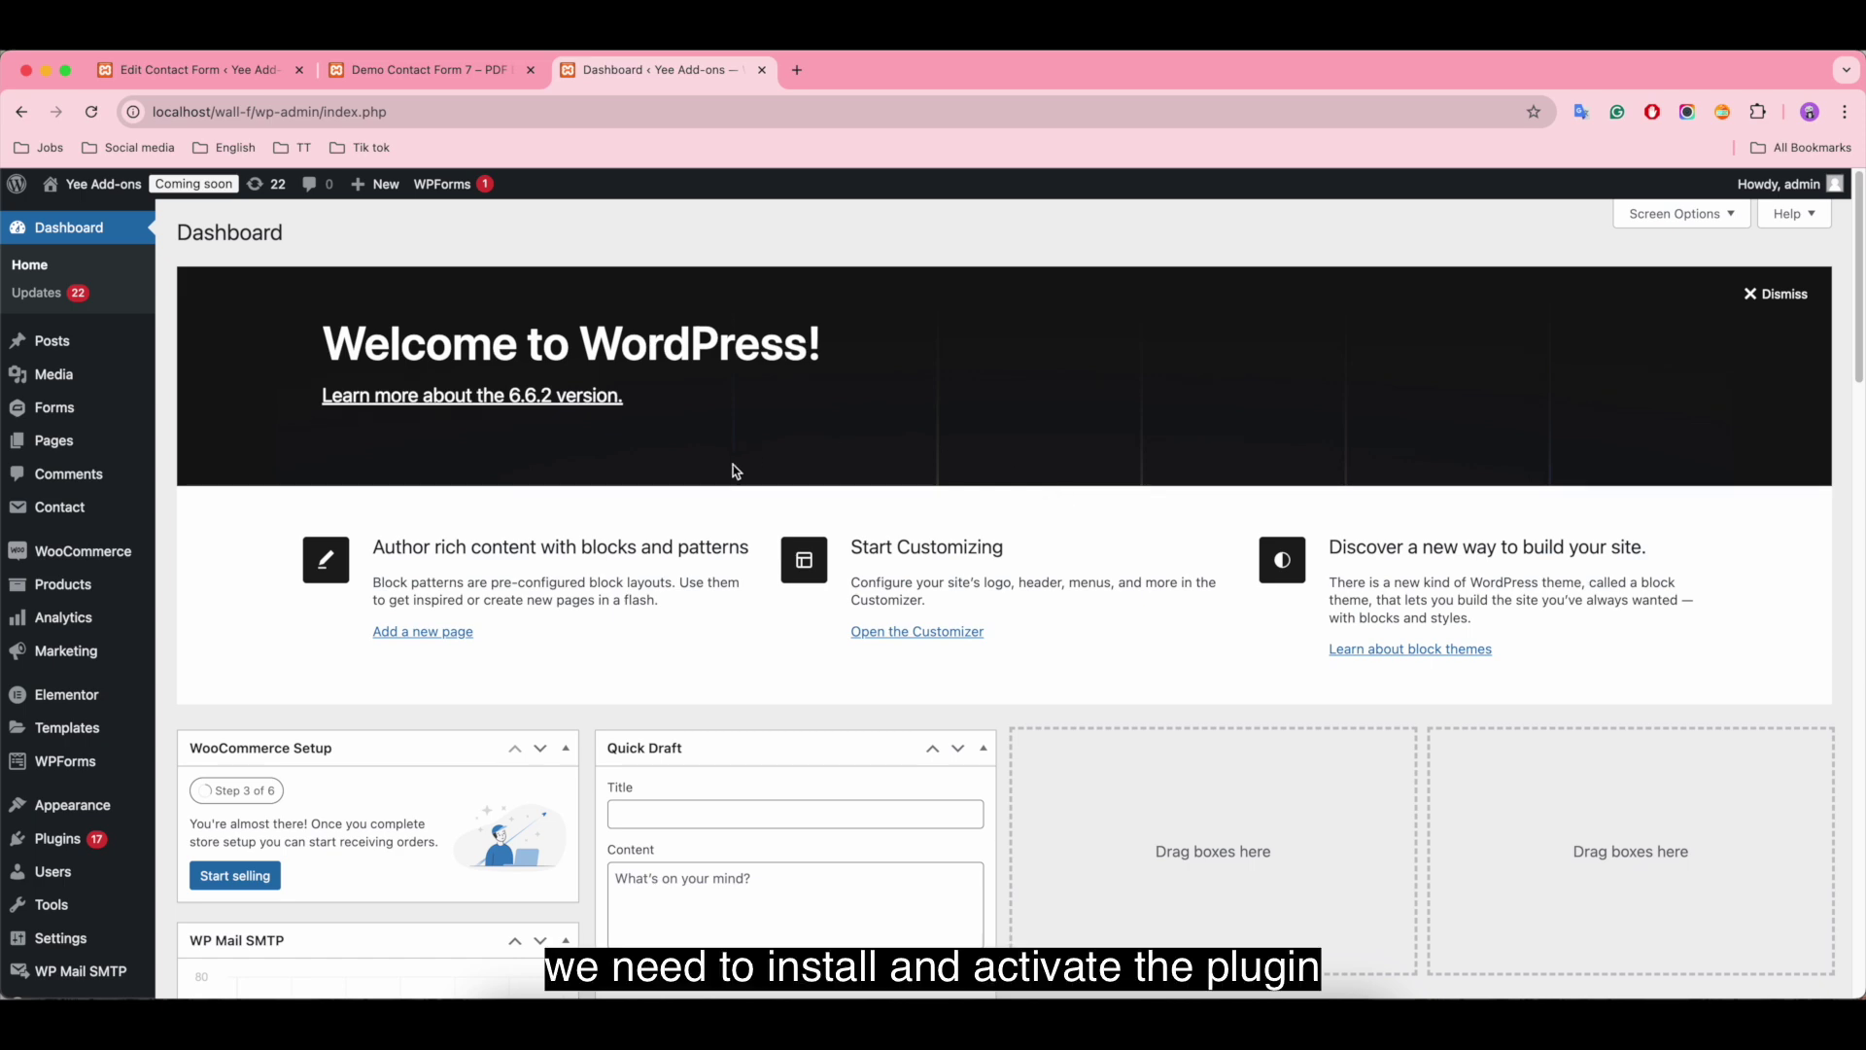
Step: Search the Add New Plugin directory for 'contact form 7 pdf'
{"action": "mouse_move", "coordinate": [58, 838]}
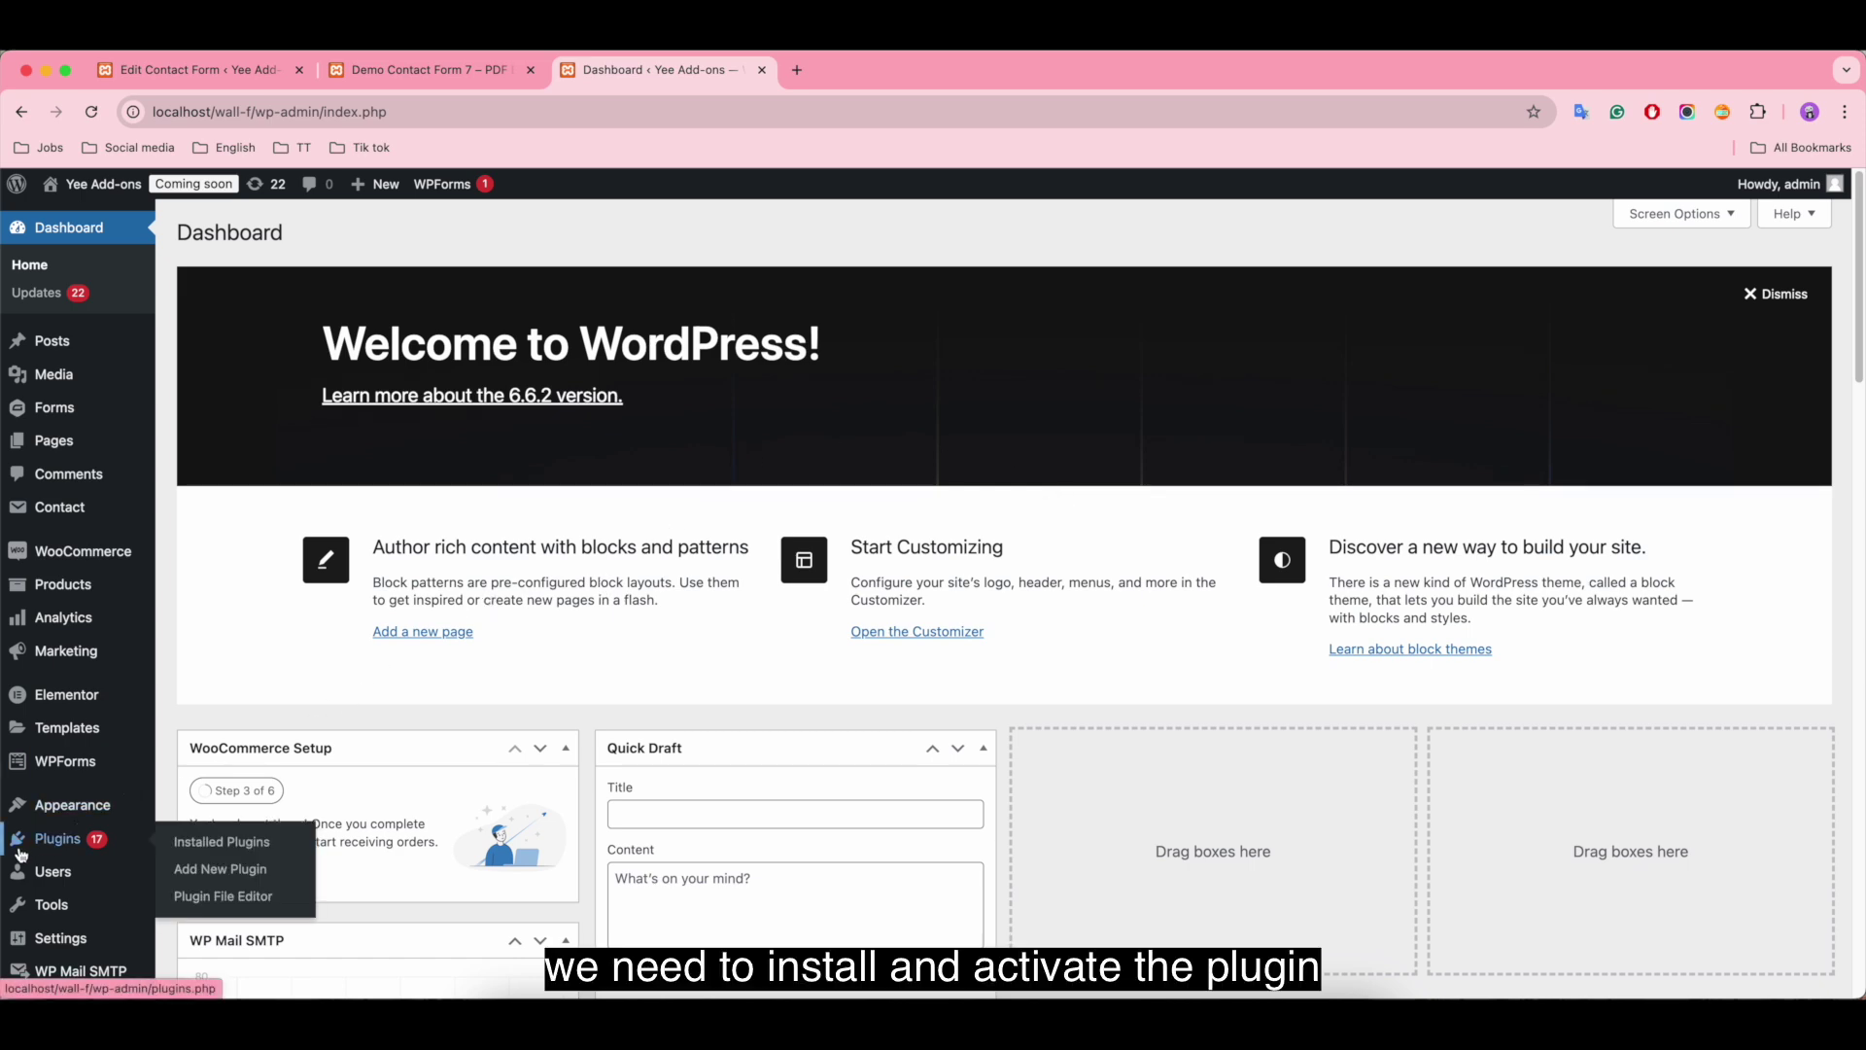
{"action": "left_click", "coordinate": [231, 878]}
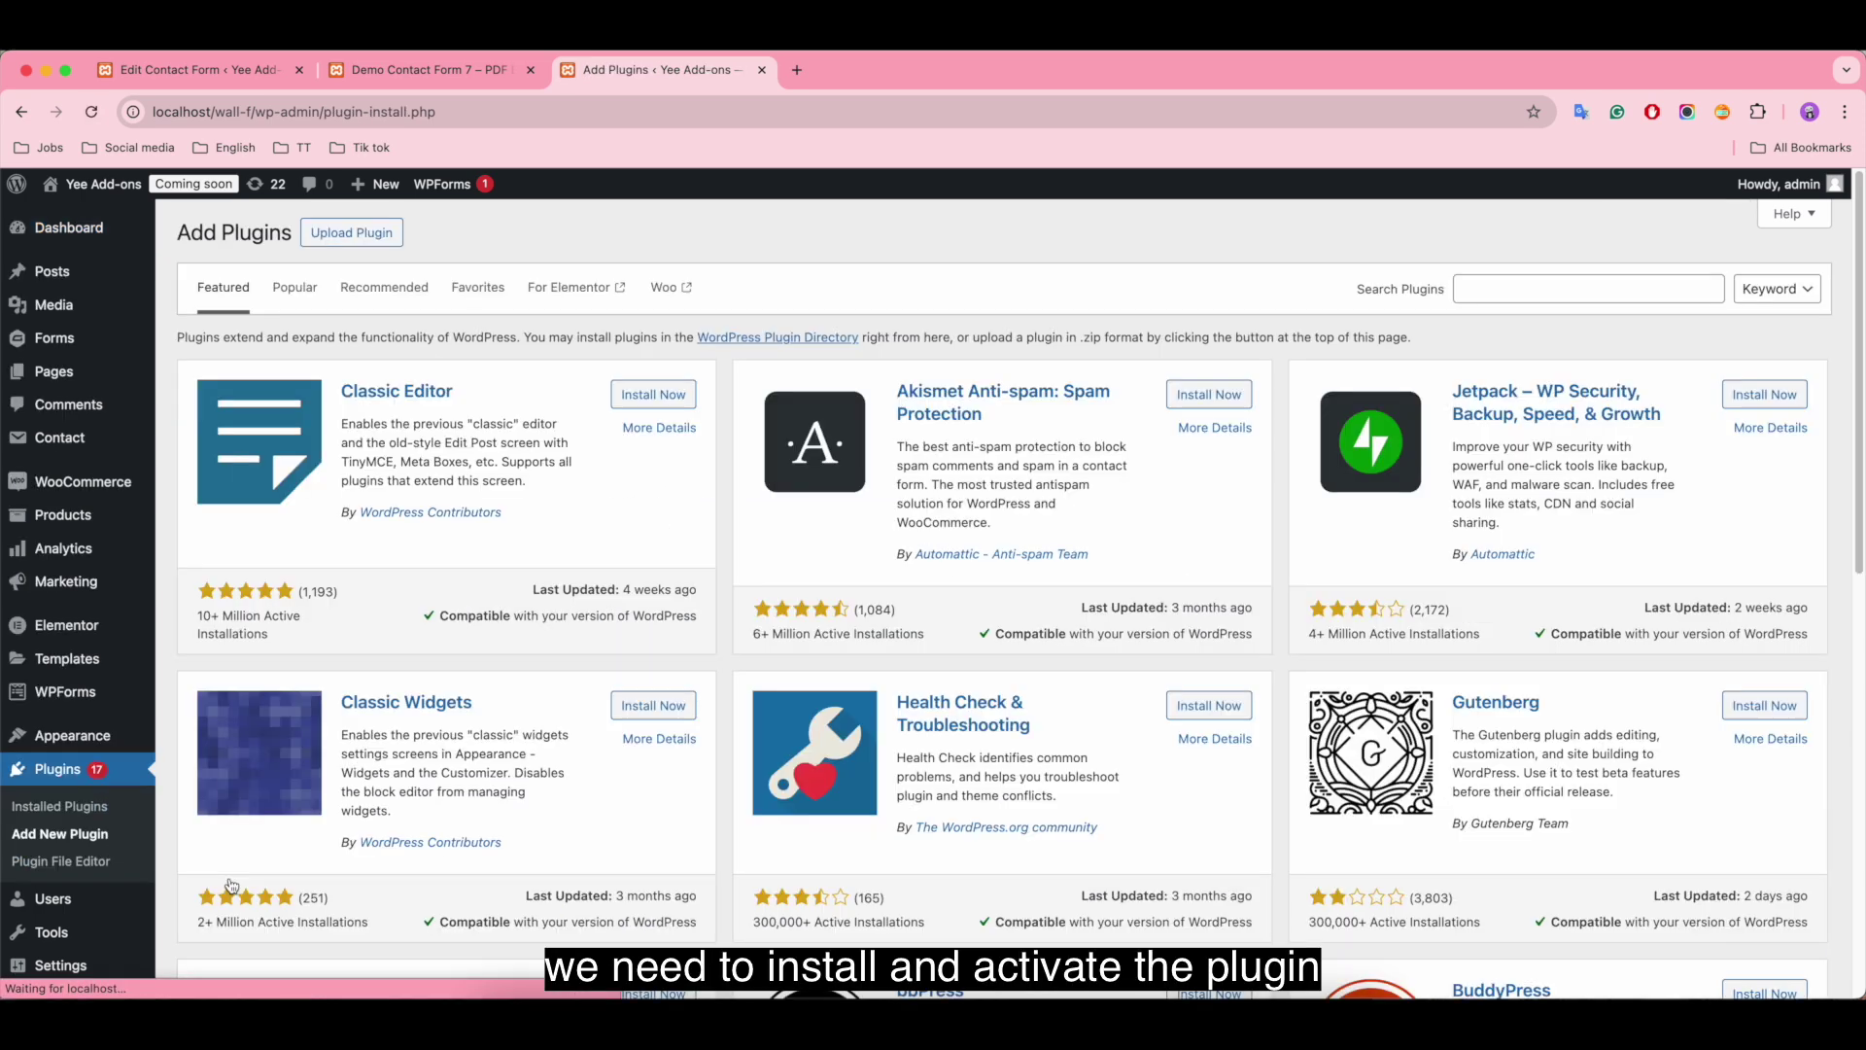
{"action": "left_click", "coordinate": [1584, 289]}
{"action": "type", "text": "contac"}
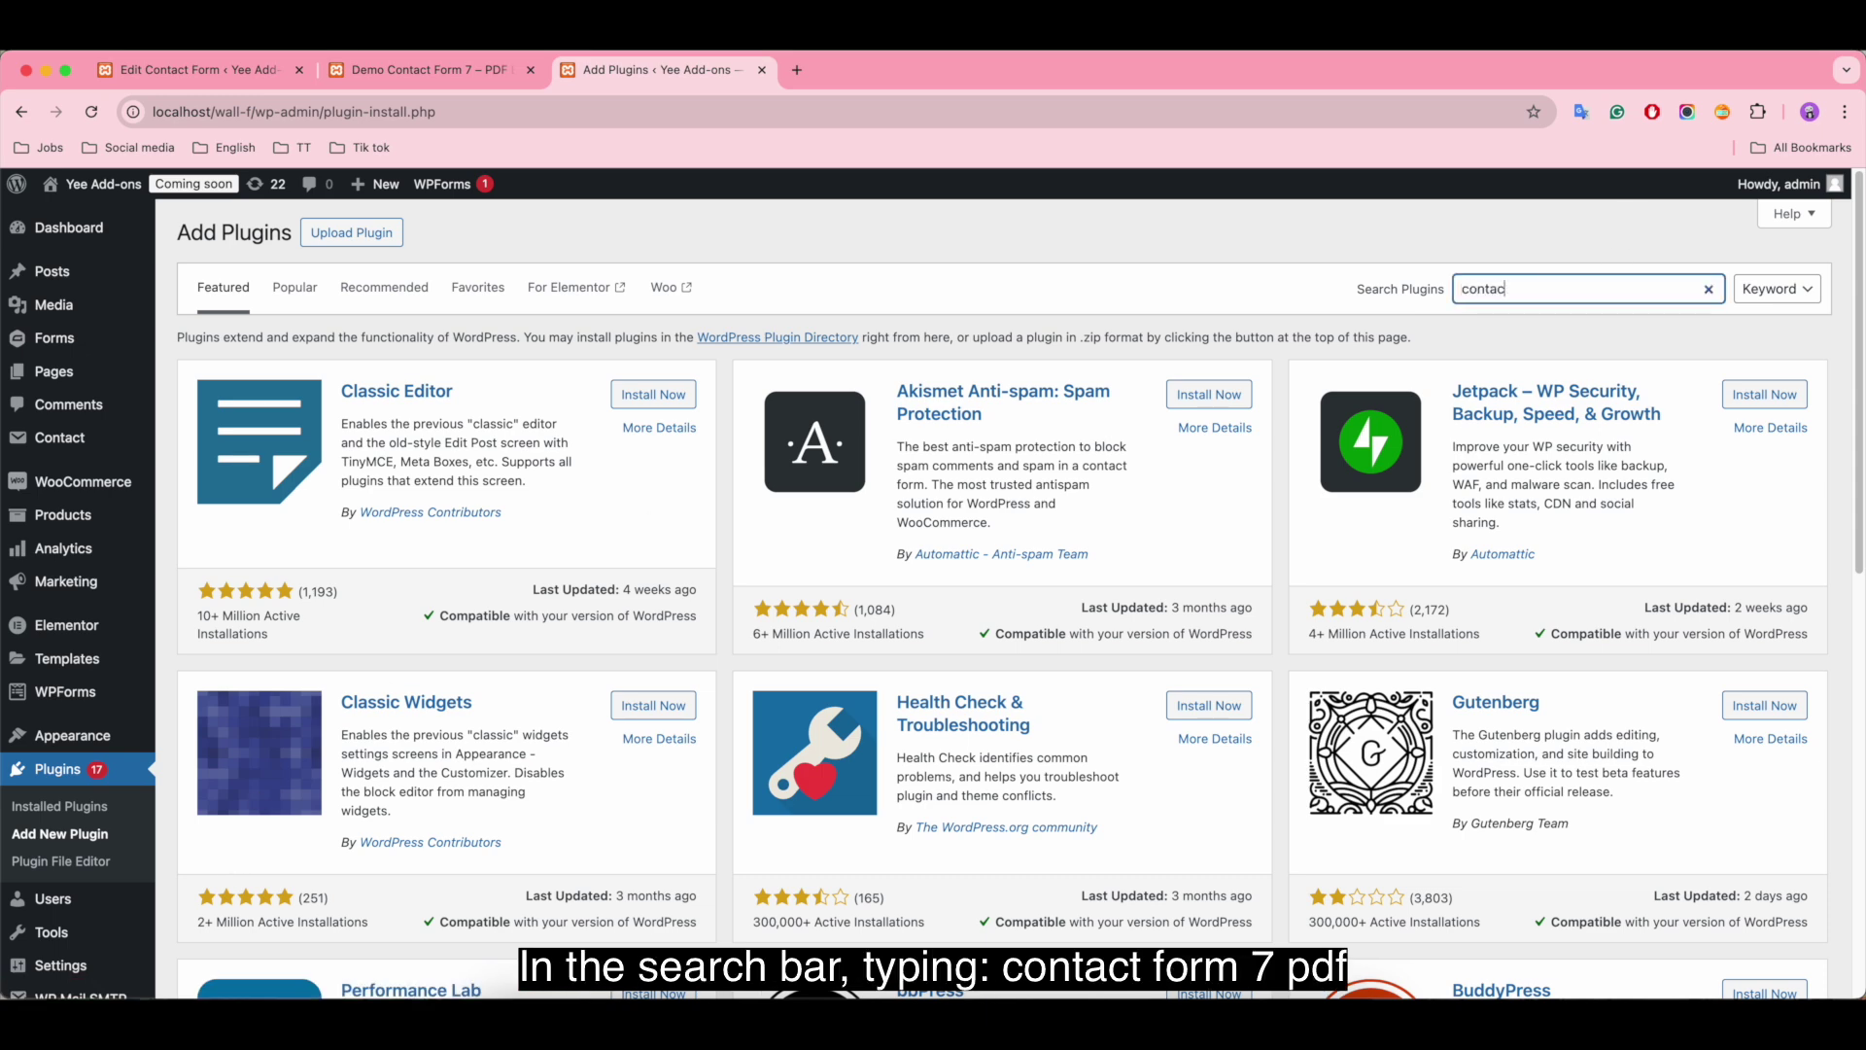
{"action": "type", "text": "t form 7 pdf"}
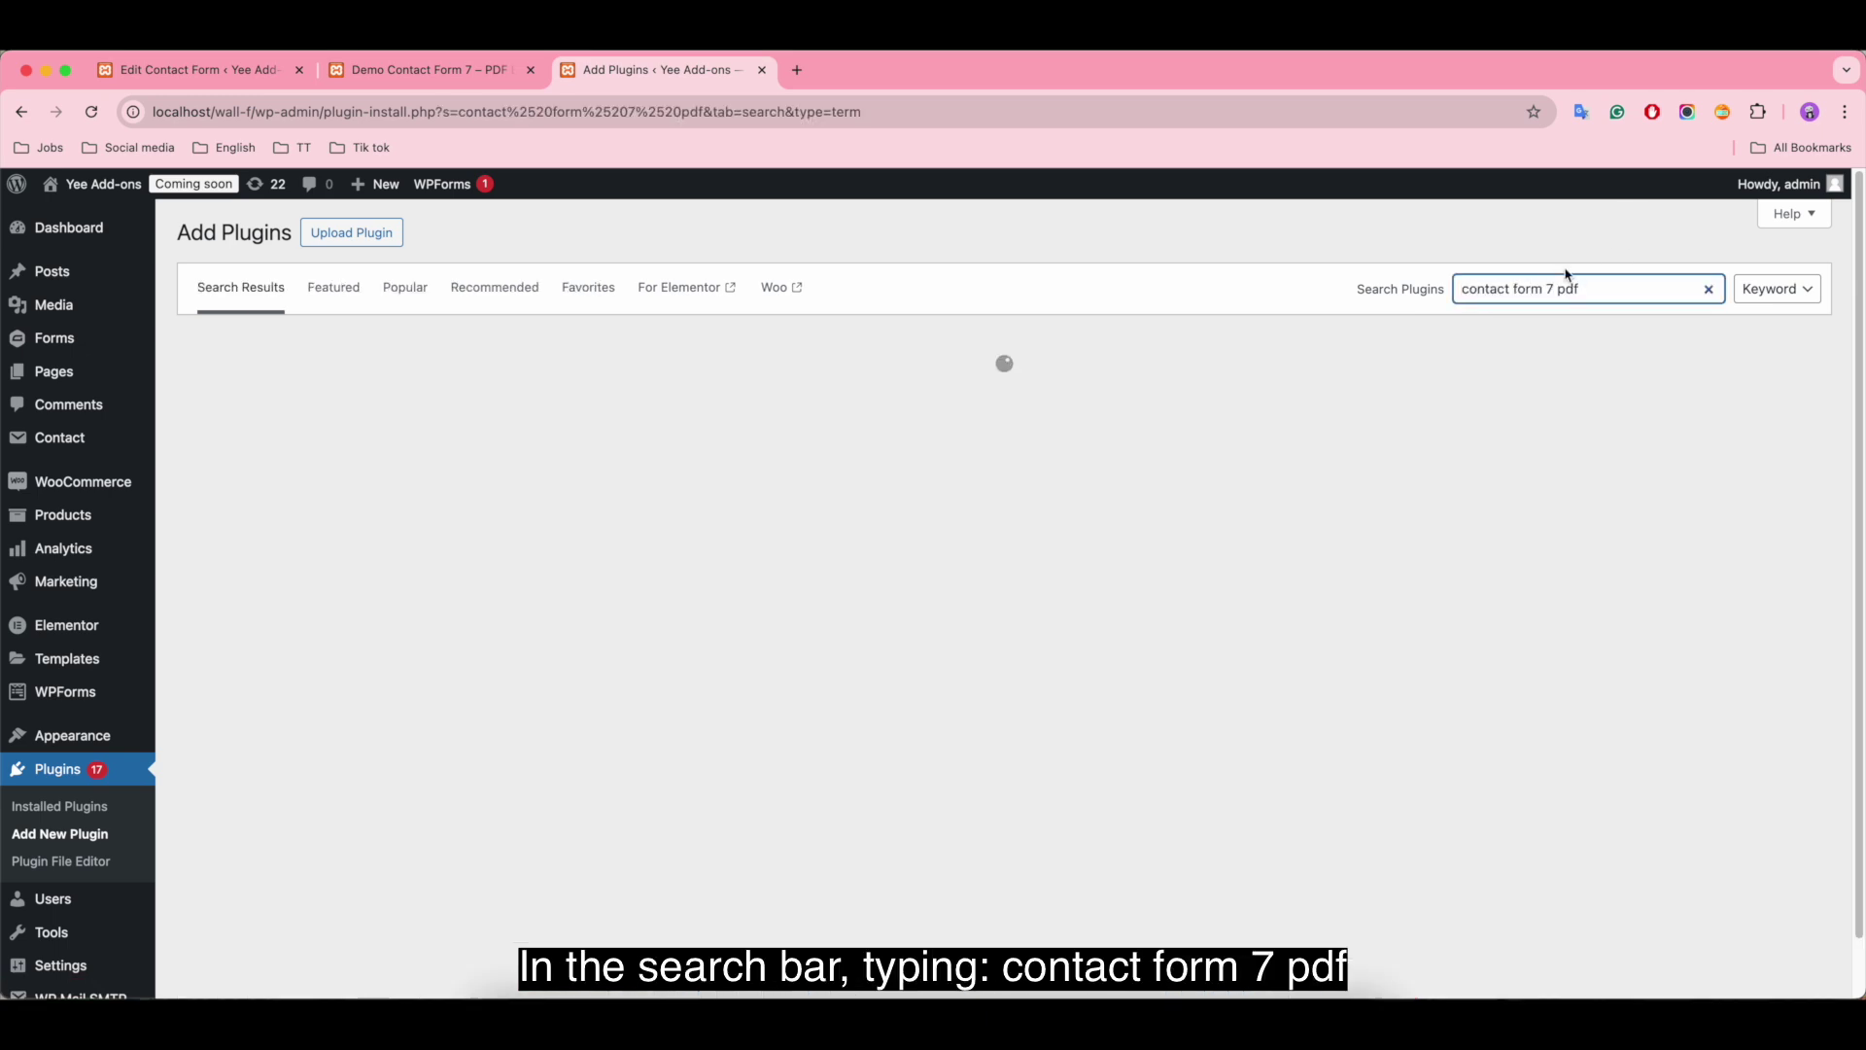
Step: Install the PDF for Contact Form 7 + Drag and Drop Template Builder plugin by add-ons.org
{"action": "scroll", "coordinate": [1618, 440], "scroll_direction": "down", "scroll_amount": 20}
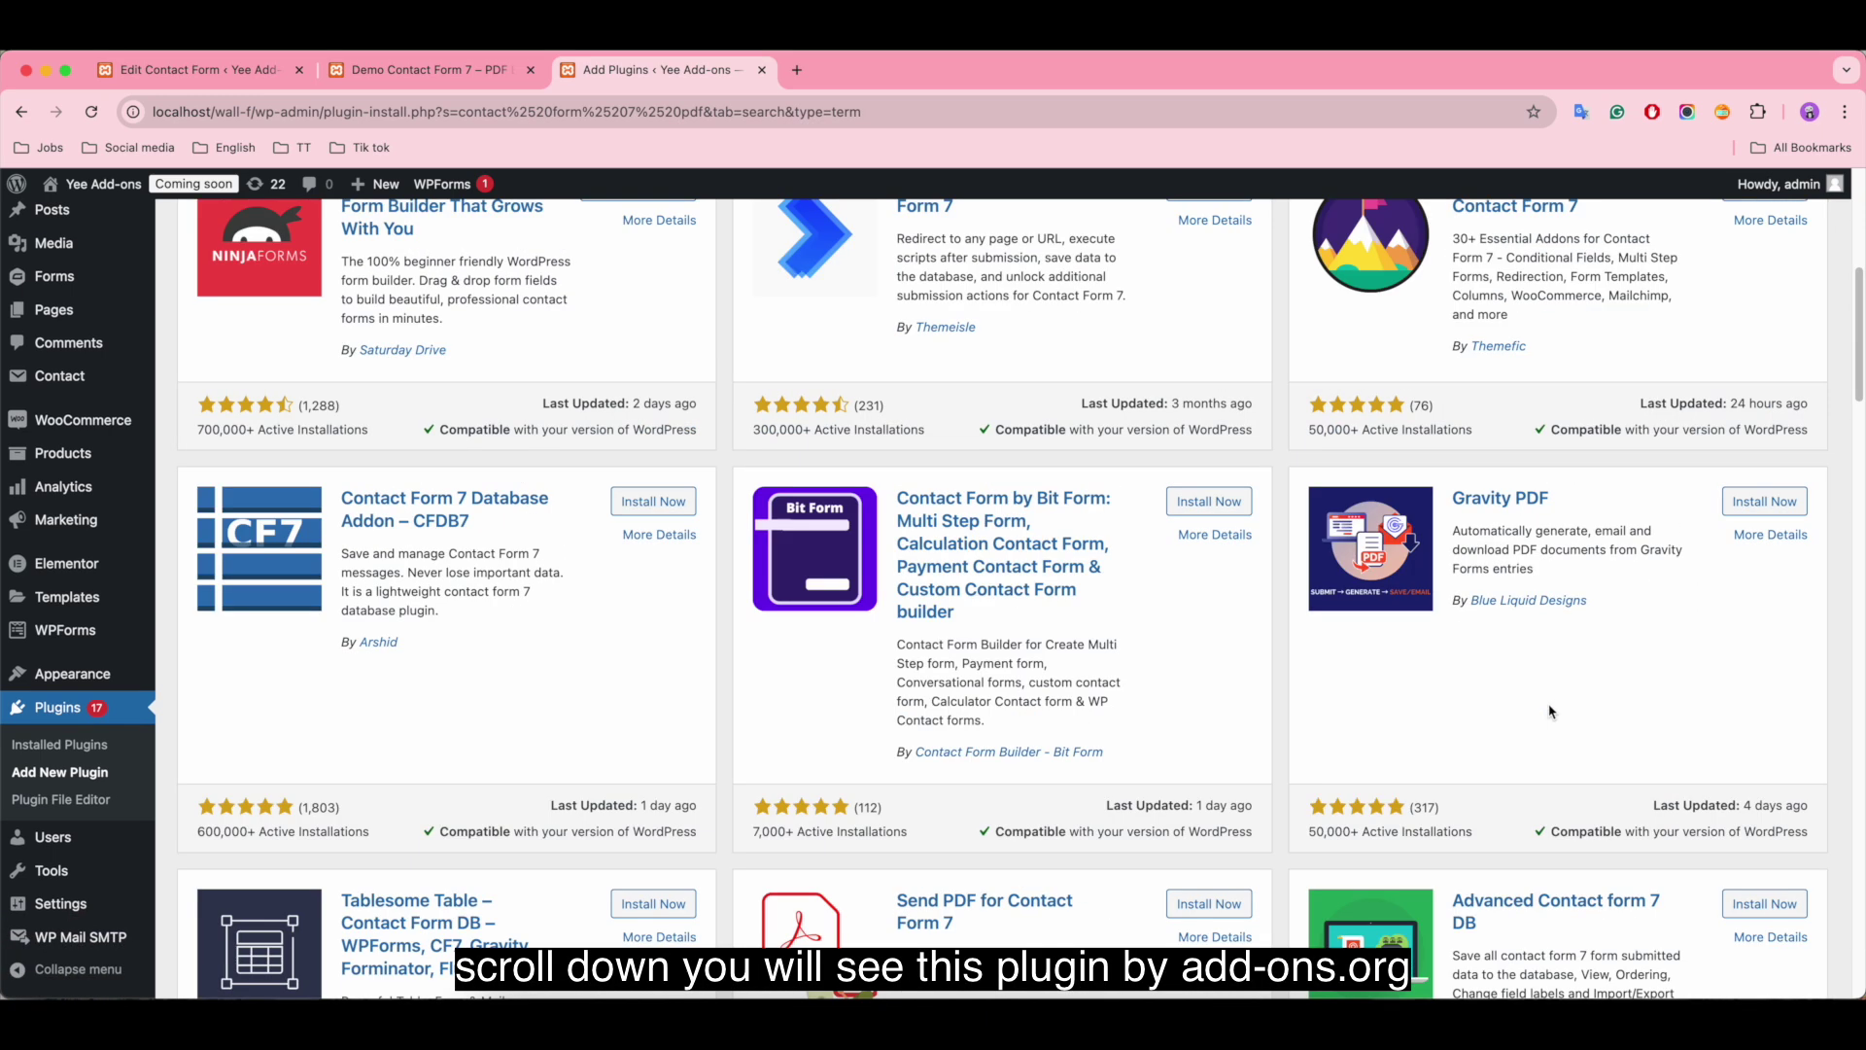
{"action": "scroll", "coordinate": [1549, 705], "scroll_direction": "down", "scroll_amount": 5}
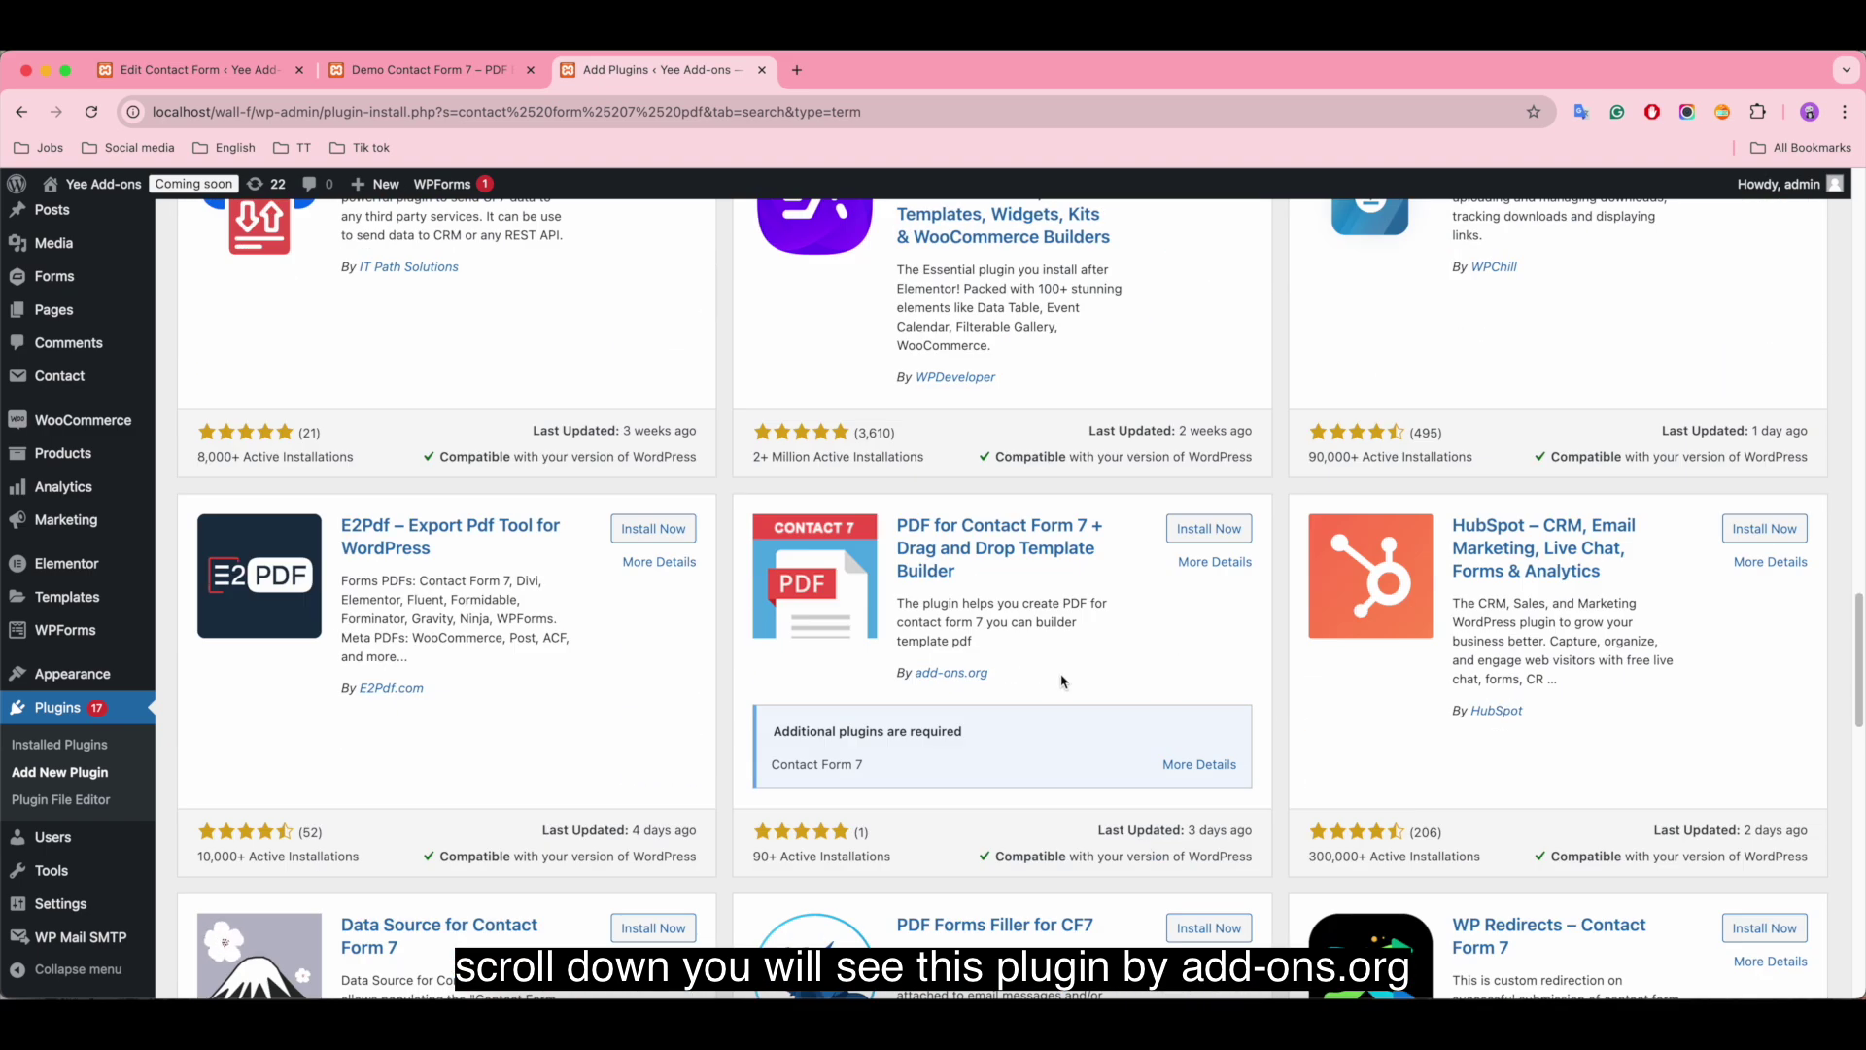
{"action": "left_click_drag", "start_coordinate": [1061, 680], "coordinate": [851, 682]}
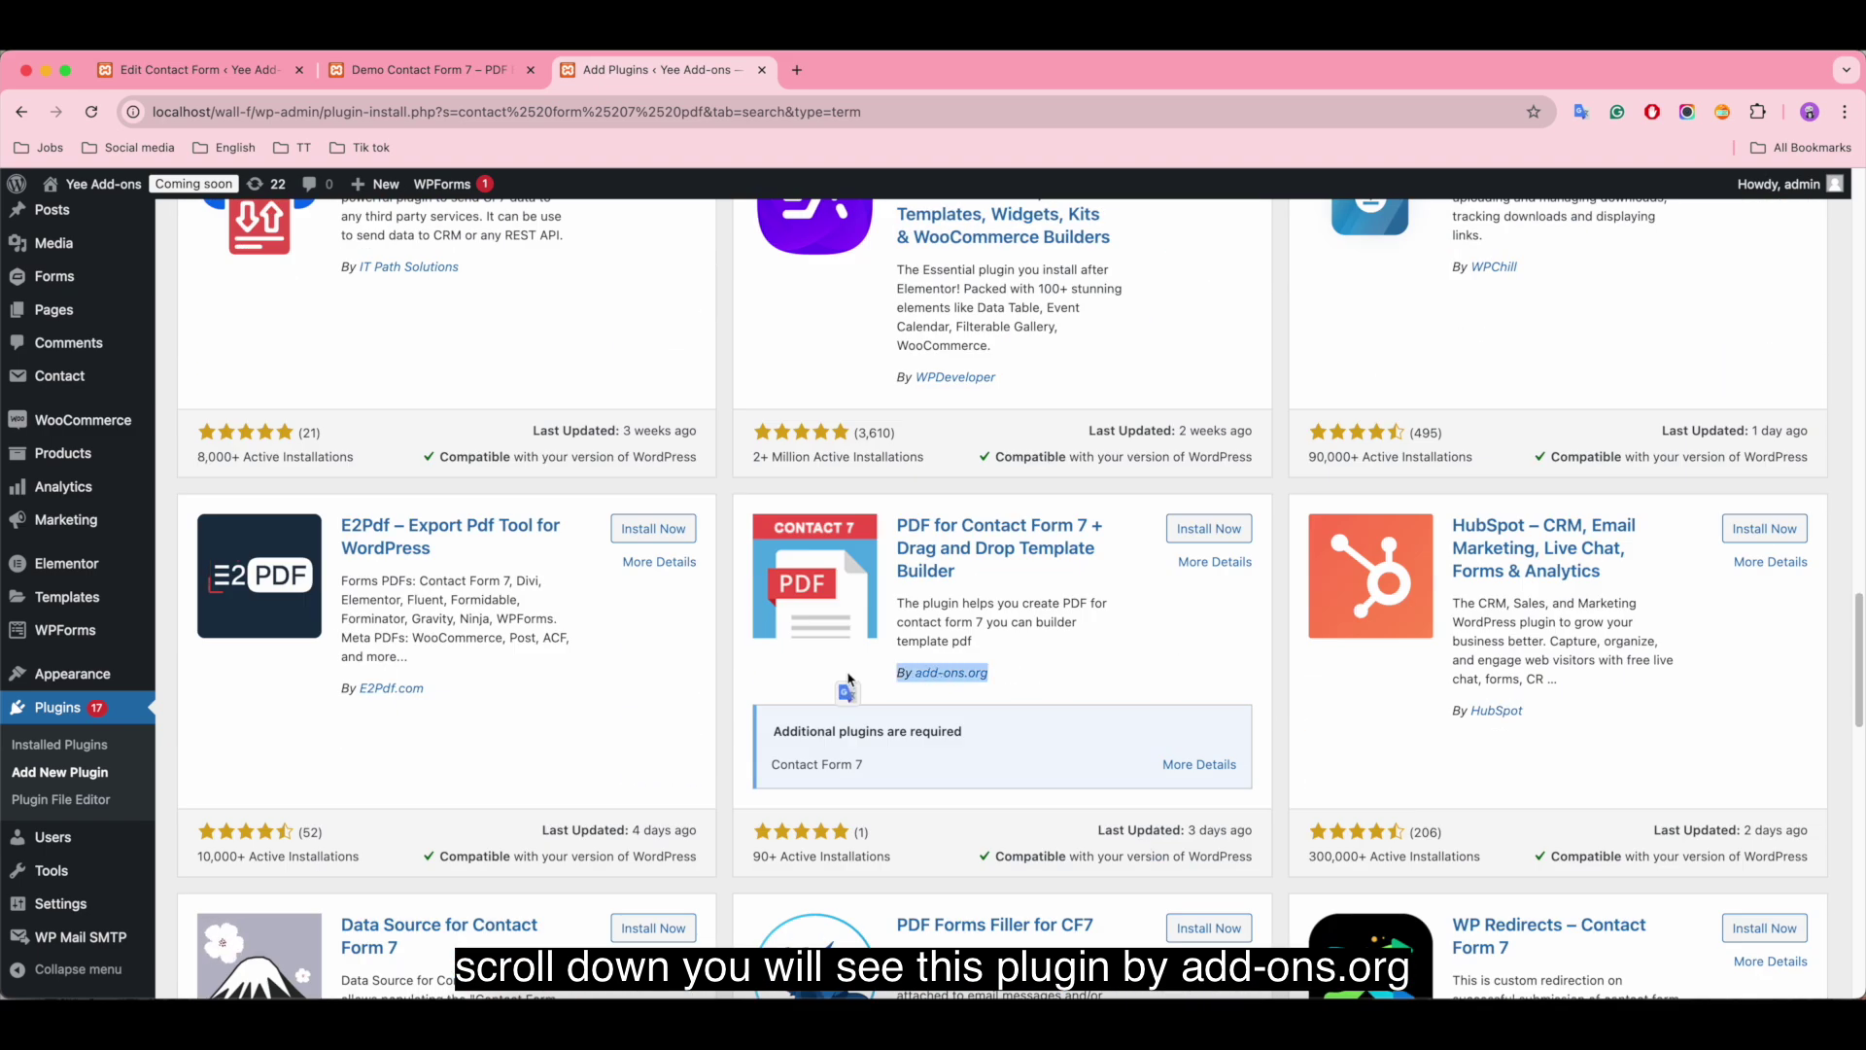
{"action": "left_click", "coordinate": [1233, 645]}
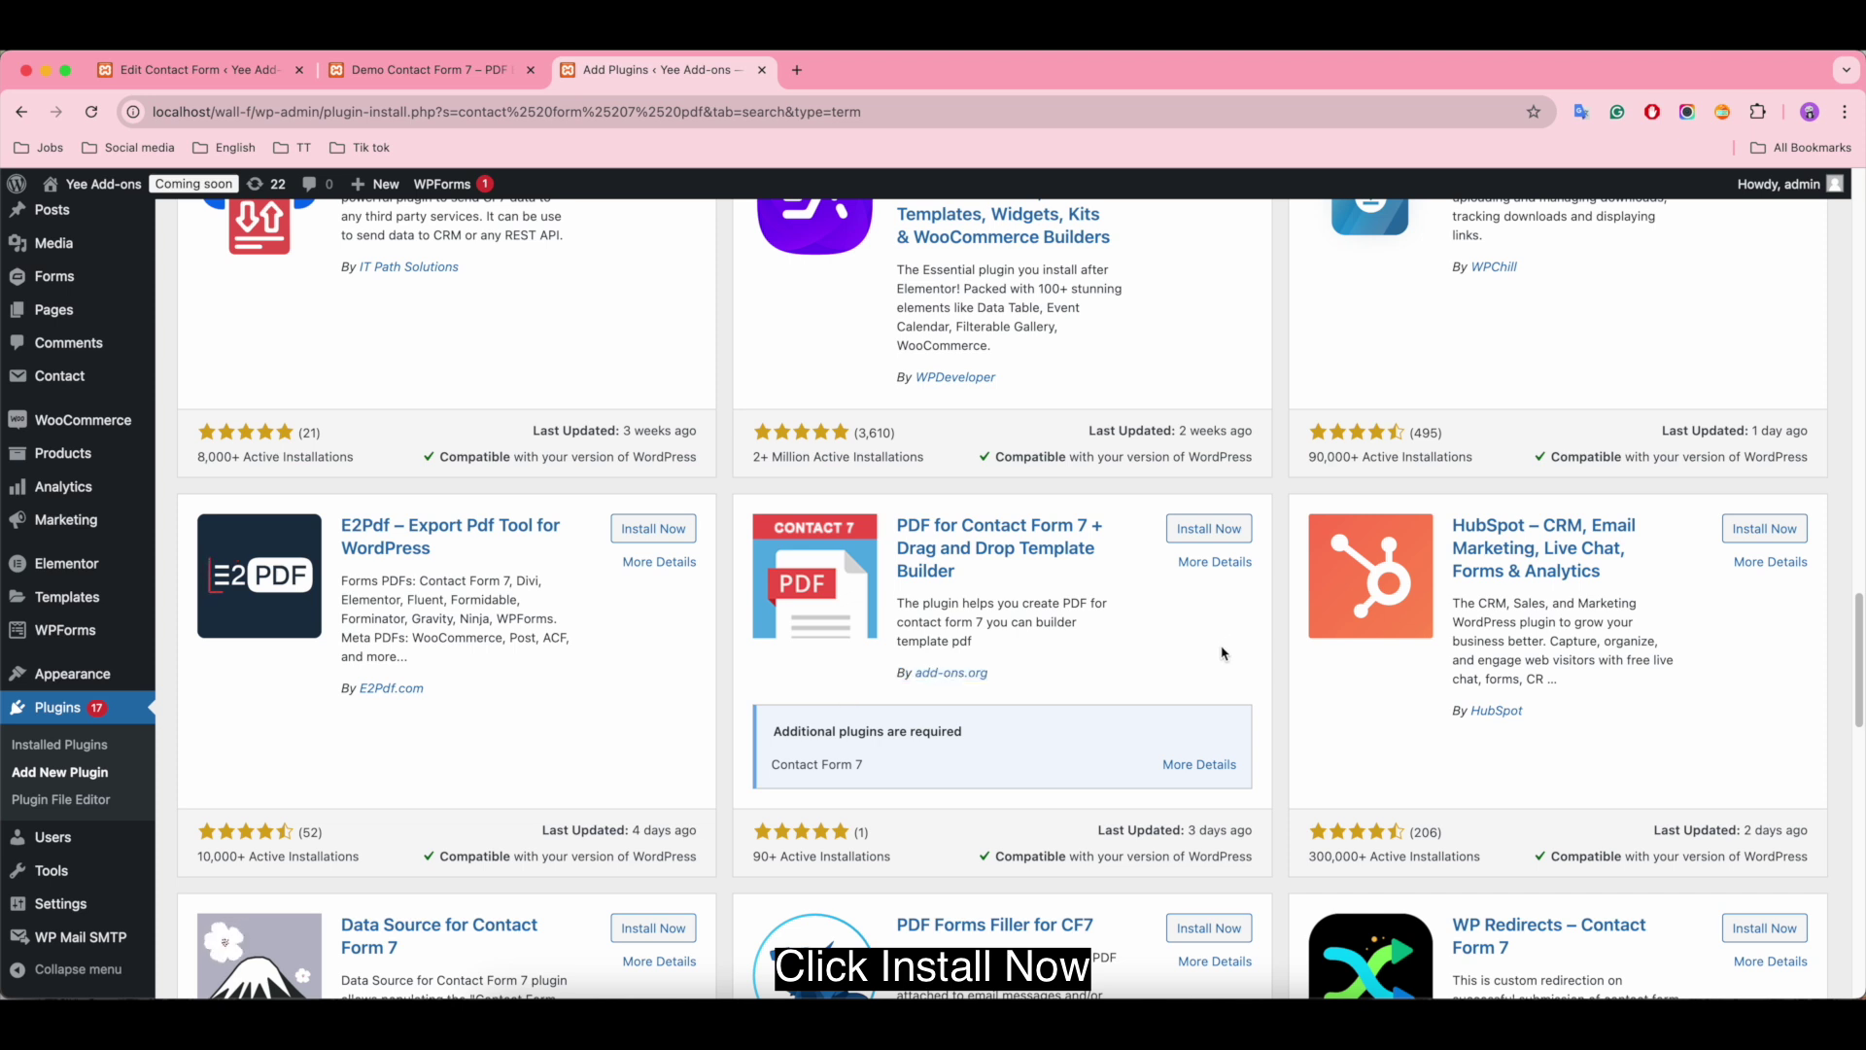
{"action": "left_click", "coordinate": [1215, 533]}
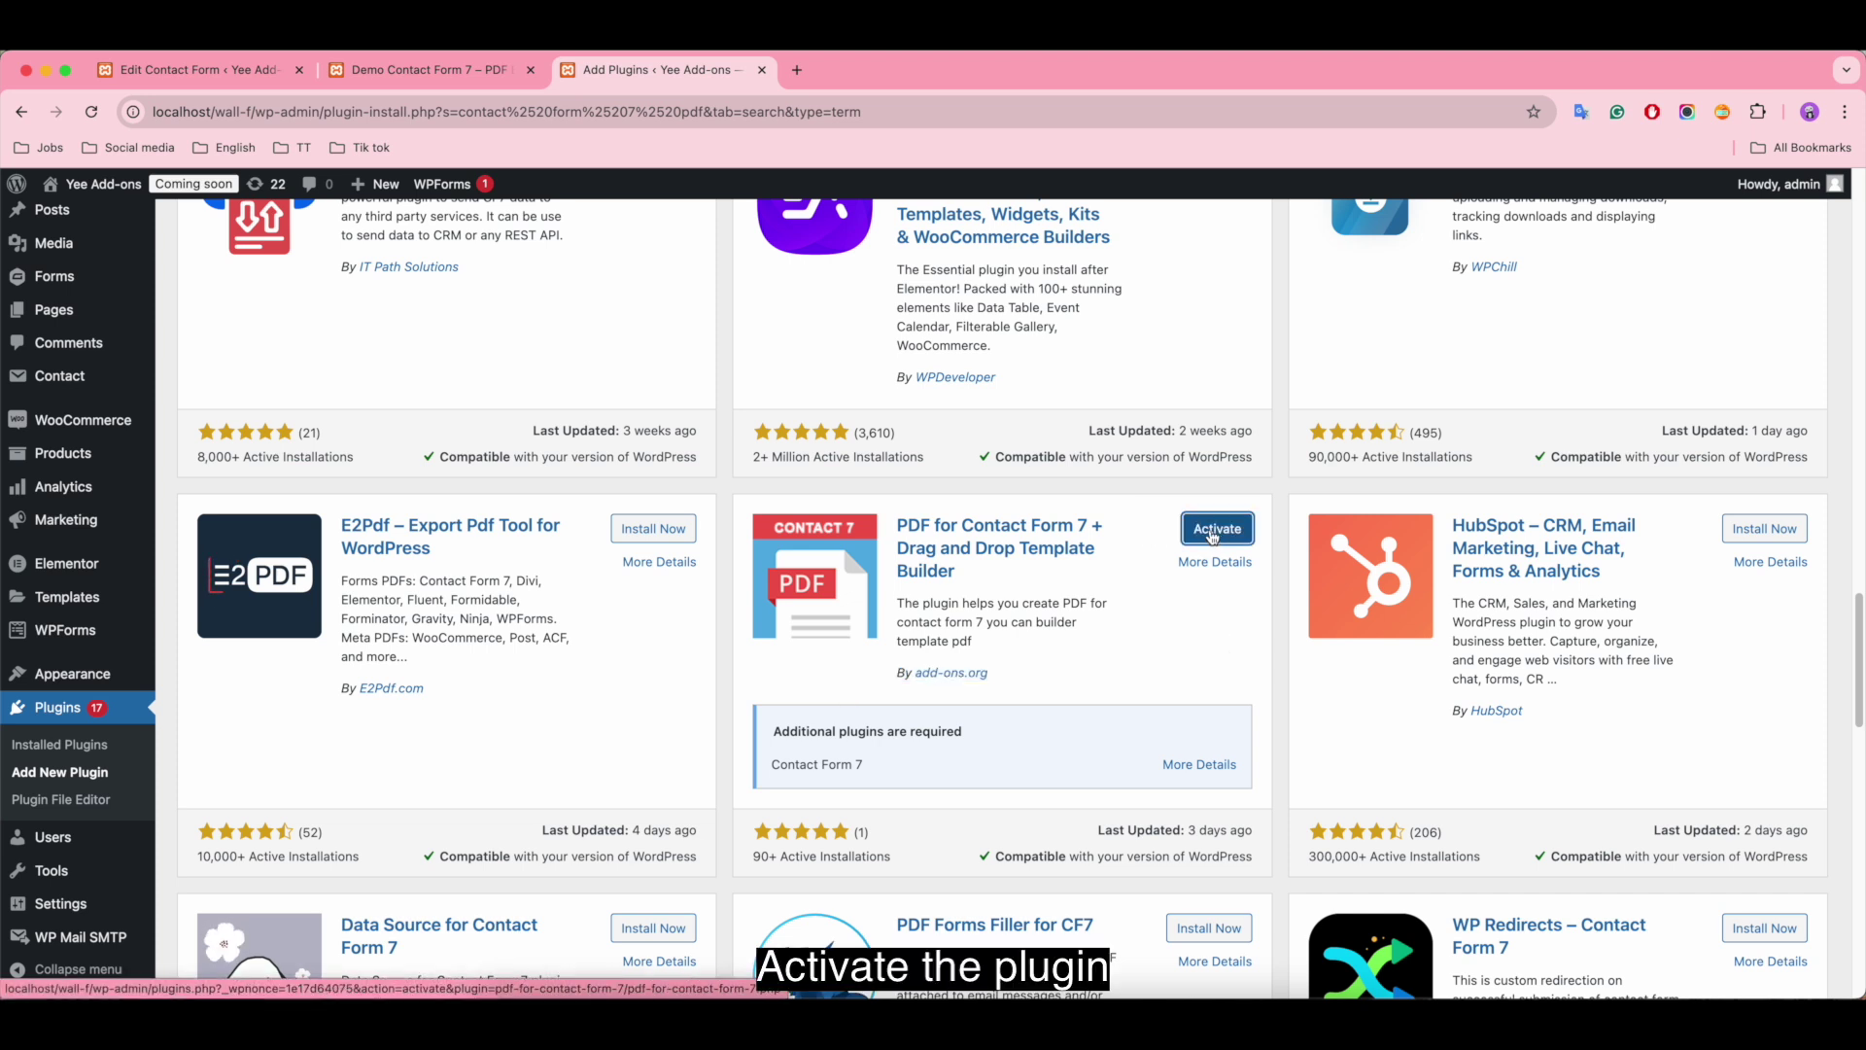
Step: Activate the newly installed PDF for Contact Form 7 plugin
{"action": "left_click", "coordinate": [1213, 533]}
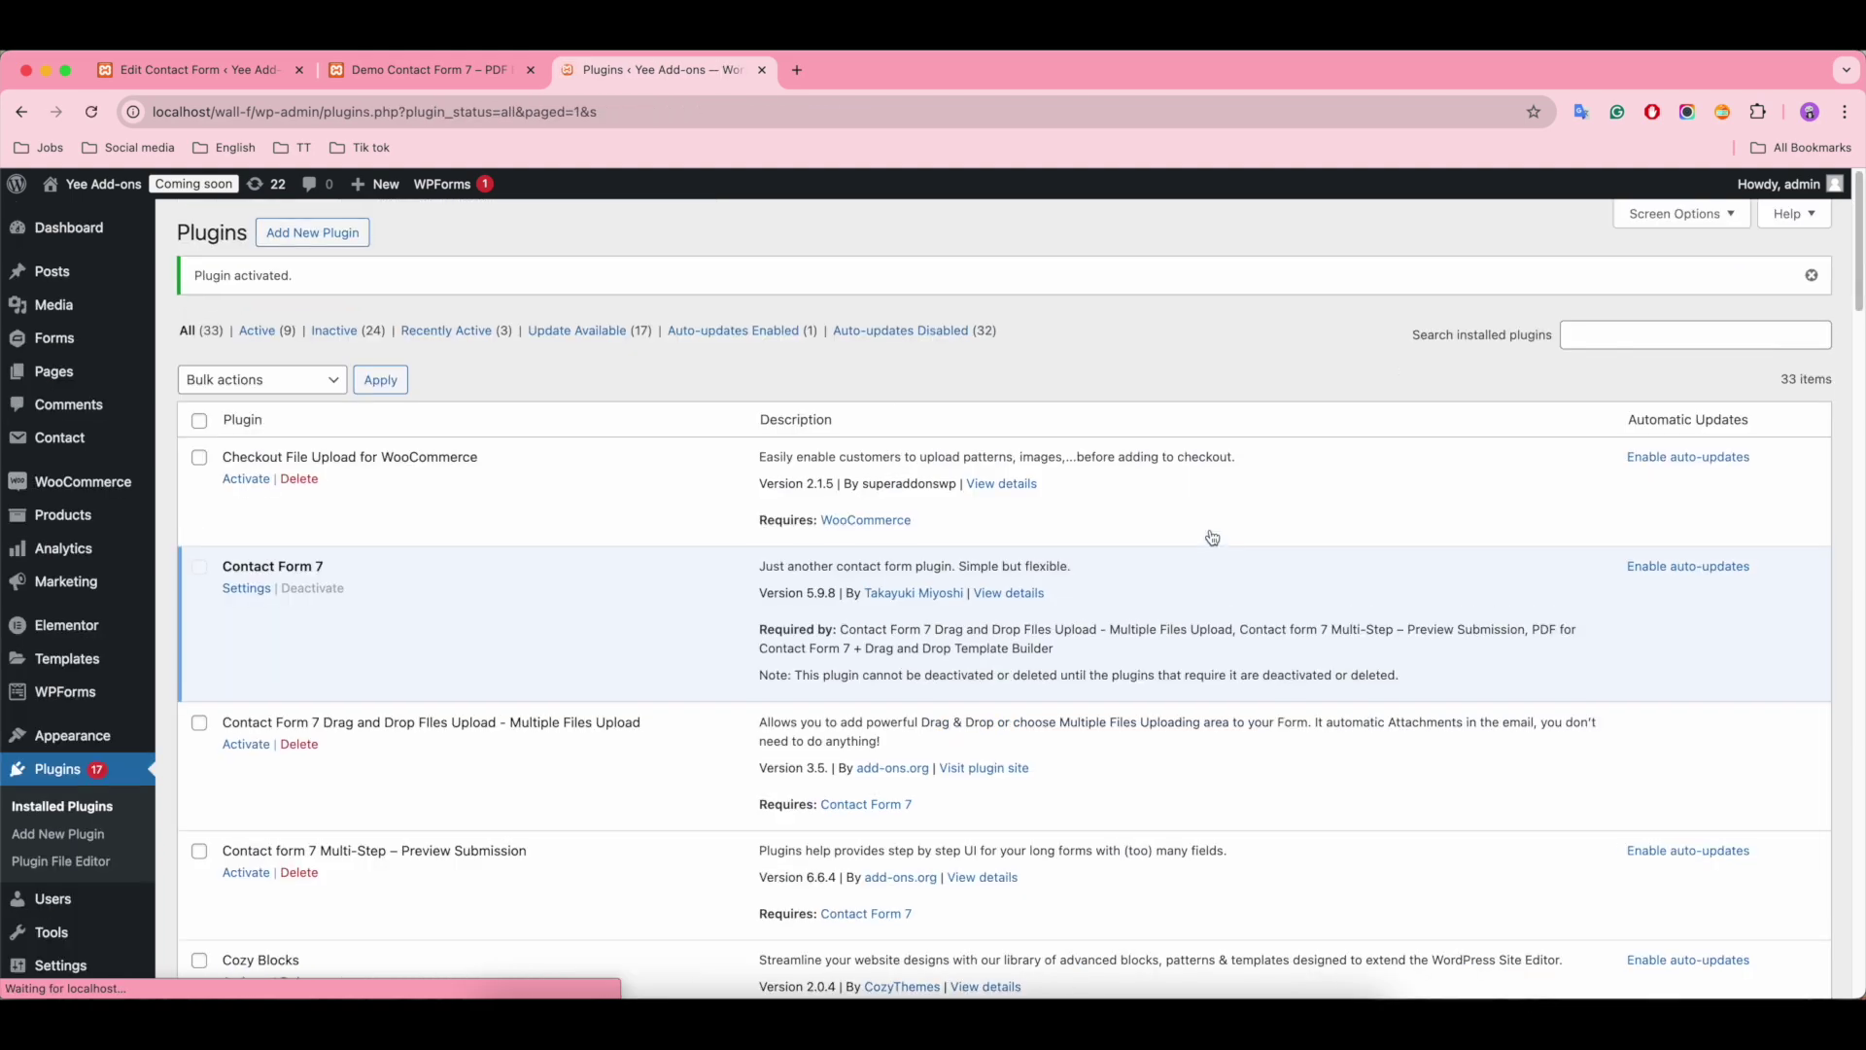
{"action": "scroll", "coordinate": [505, 573], "scroll_direction": "down", "scroll_amount": 15}
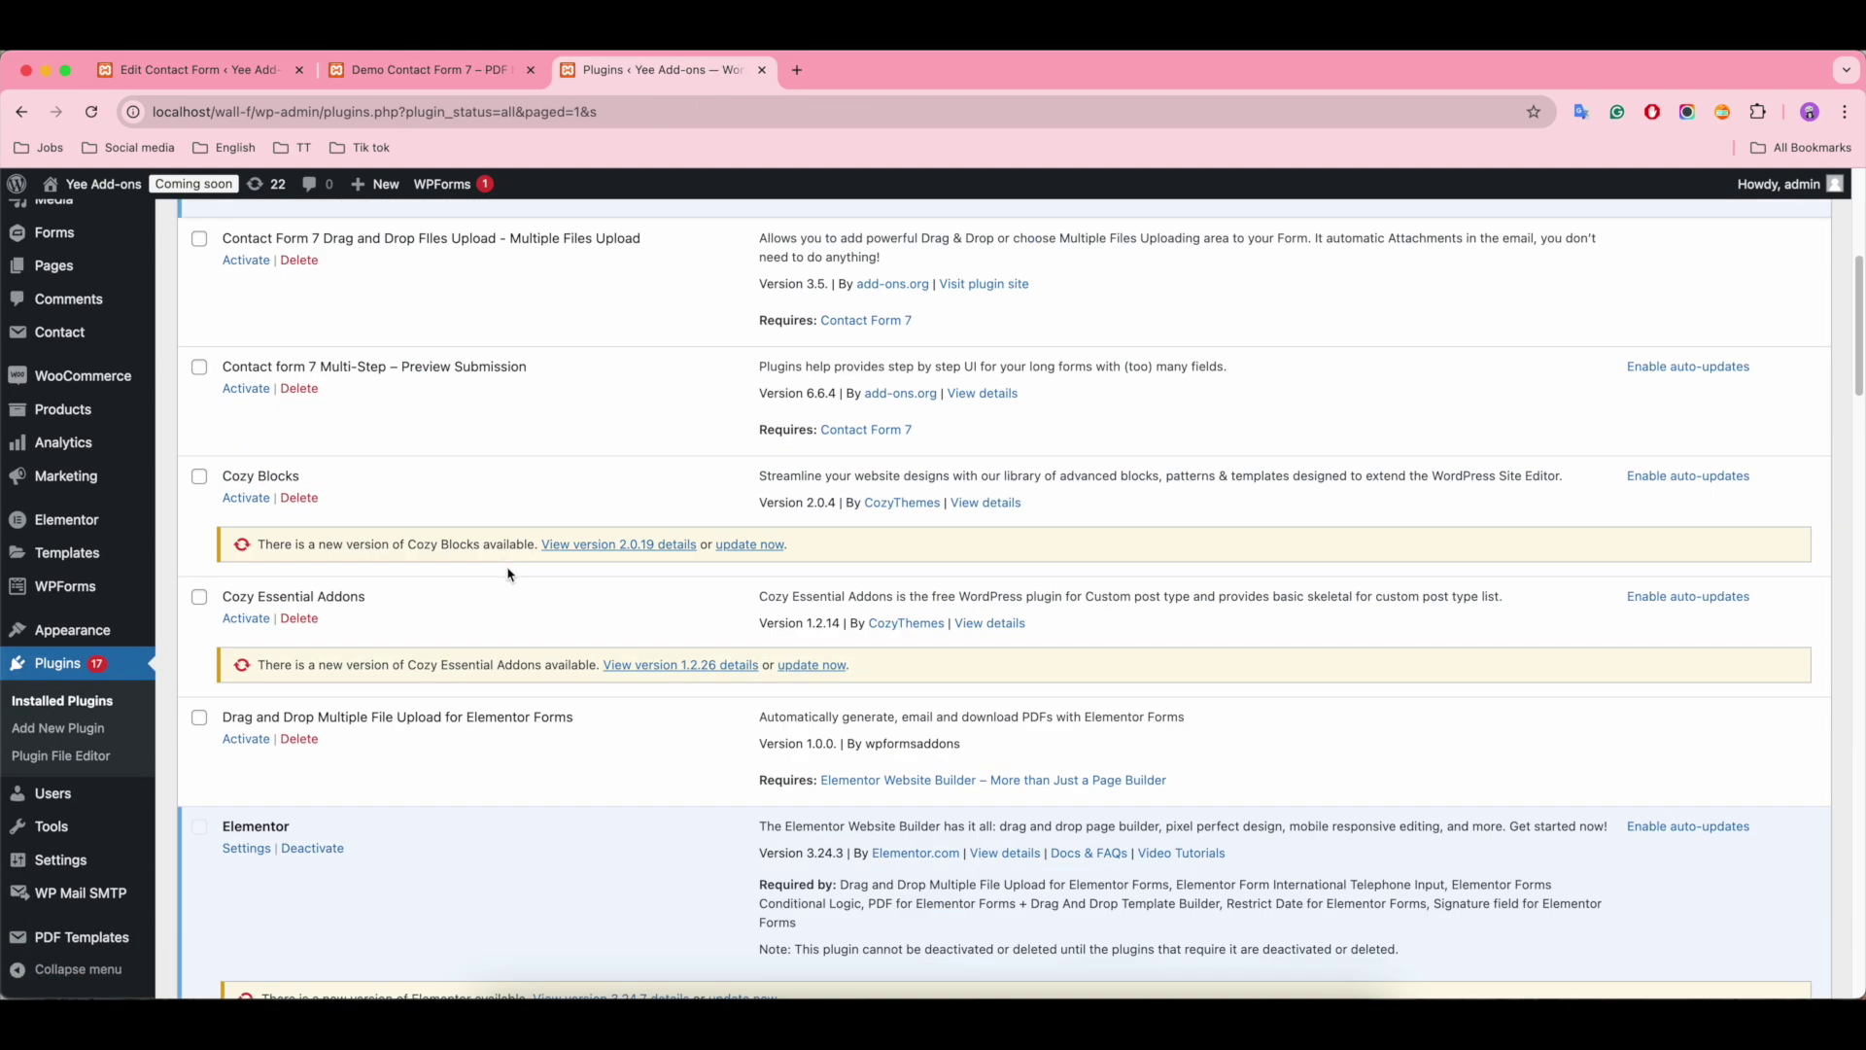
{"action": "scroll", "coordinate": [515, 583], "scroll_direction": "down", "scroll_amount": 5}
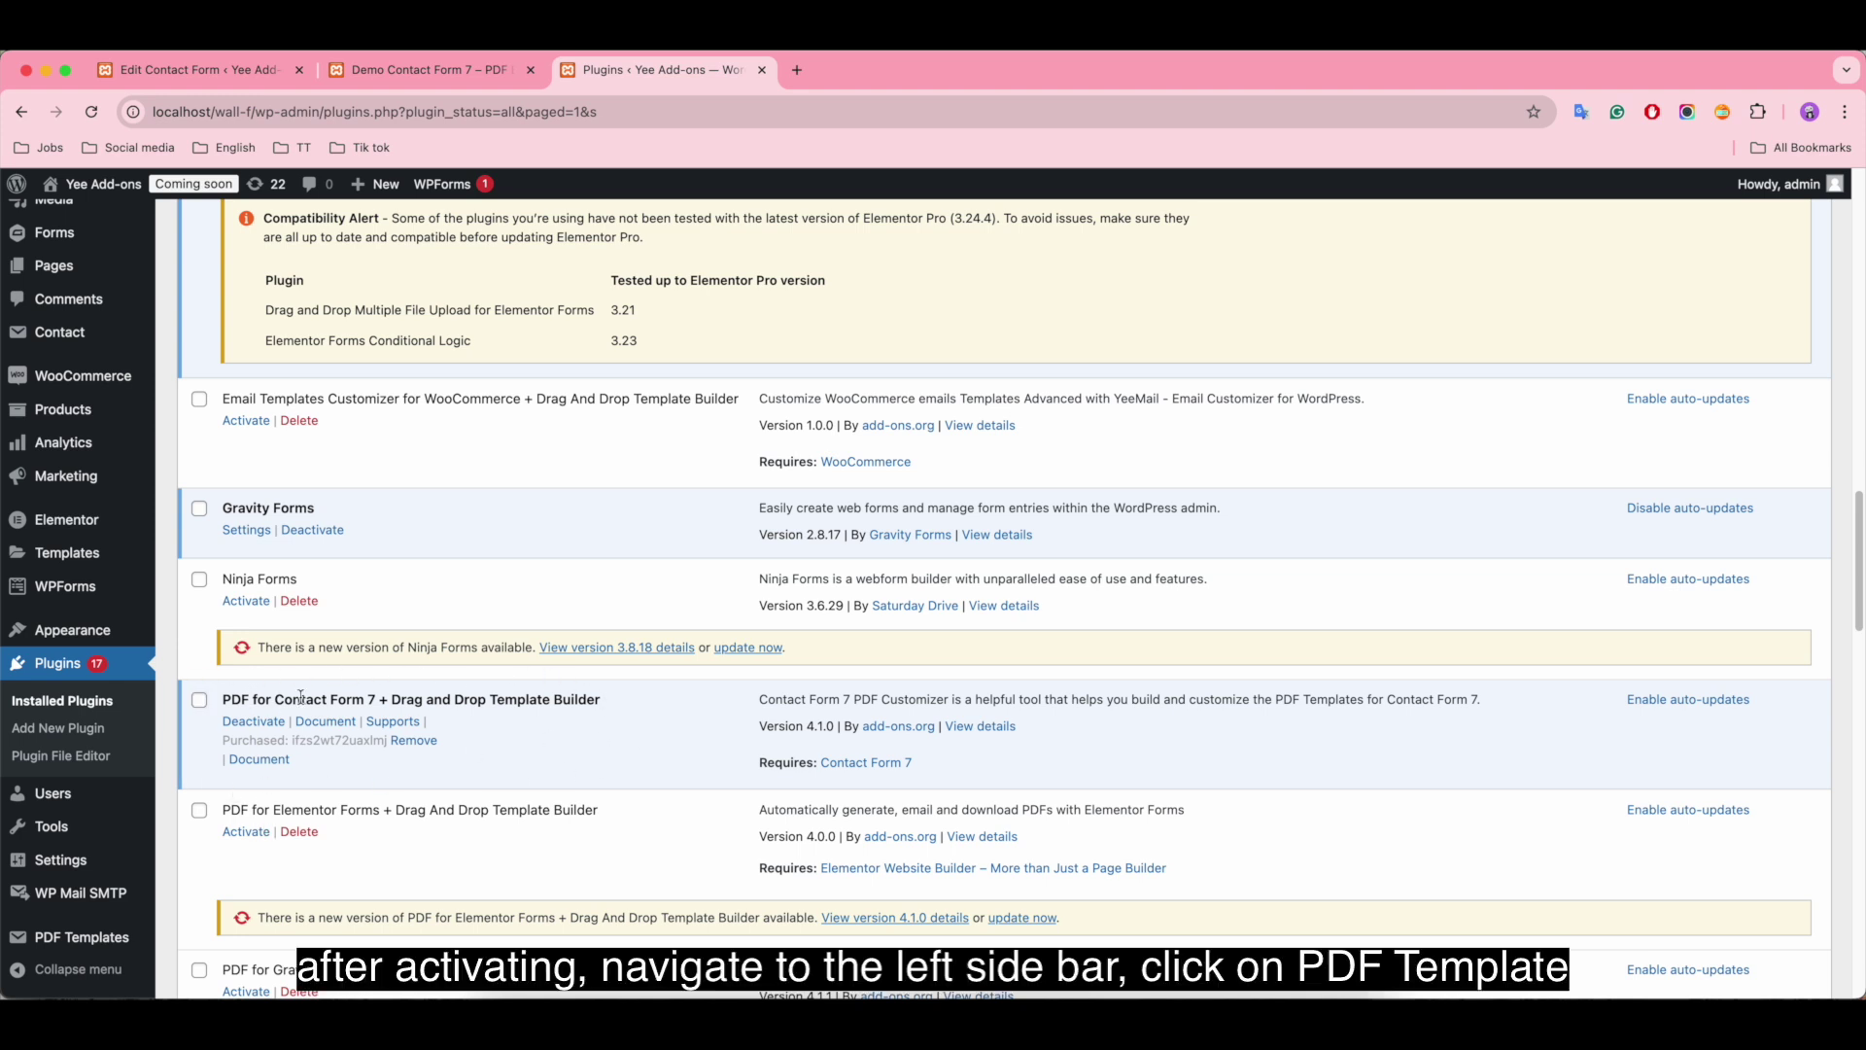
Step: Inspect the Contact Form 7 Default template's blocks, then return to the PDF Templates list
{"action": "mouse_move", "coordinate": [107, 938]}
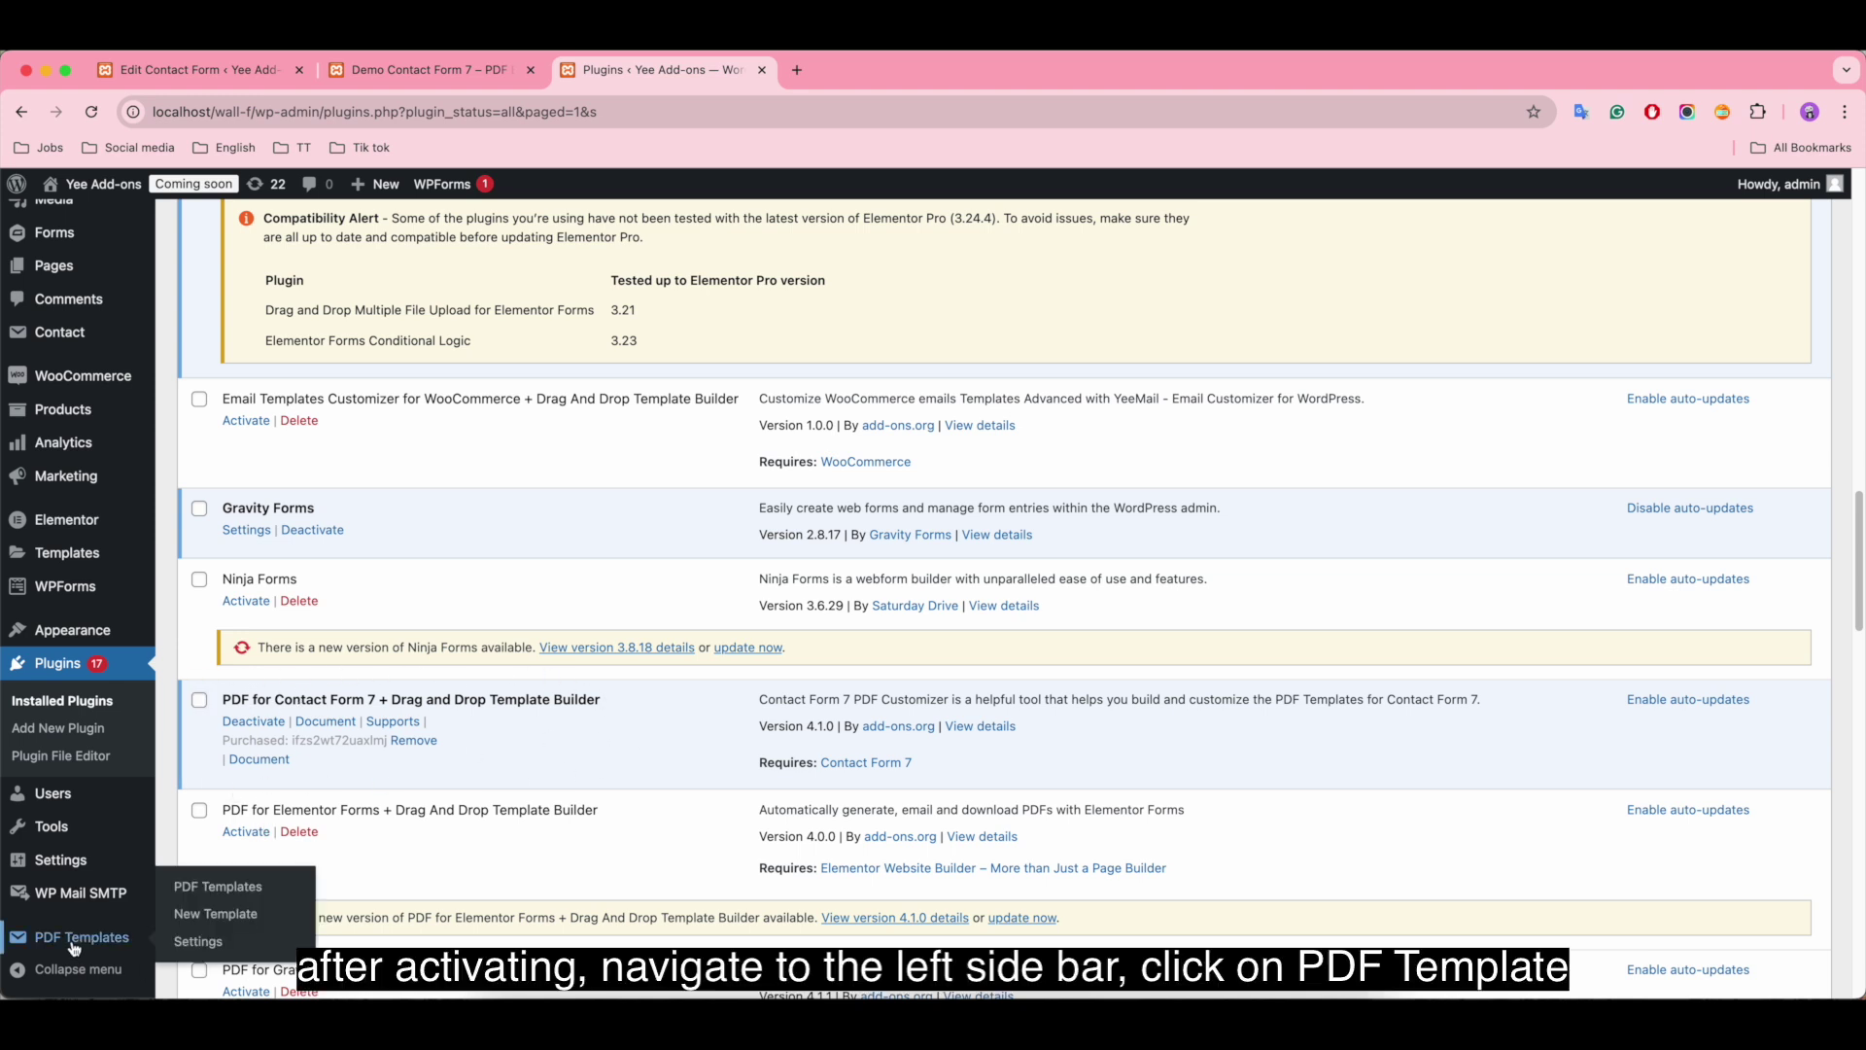
{"action": "left_click", "coordinate": [206, 885]}
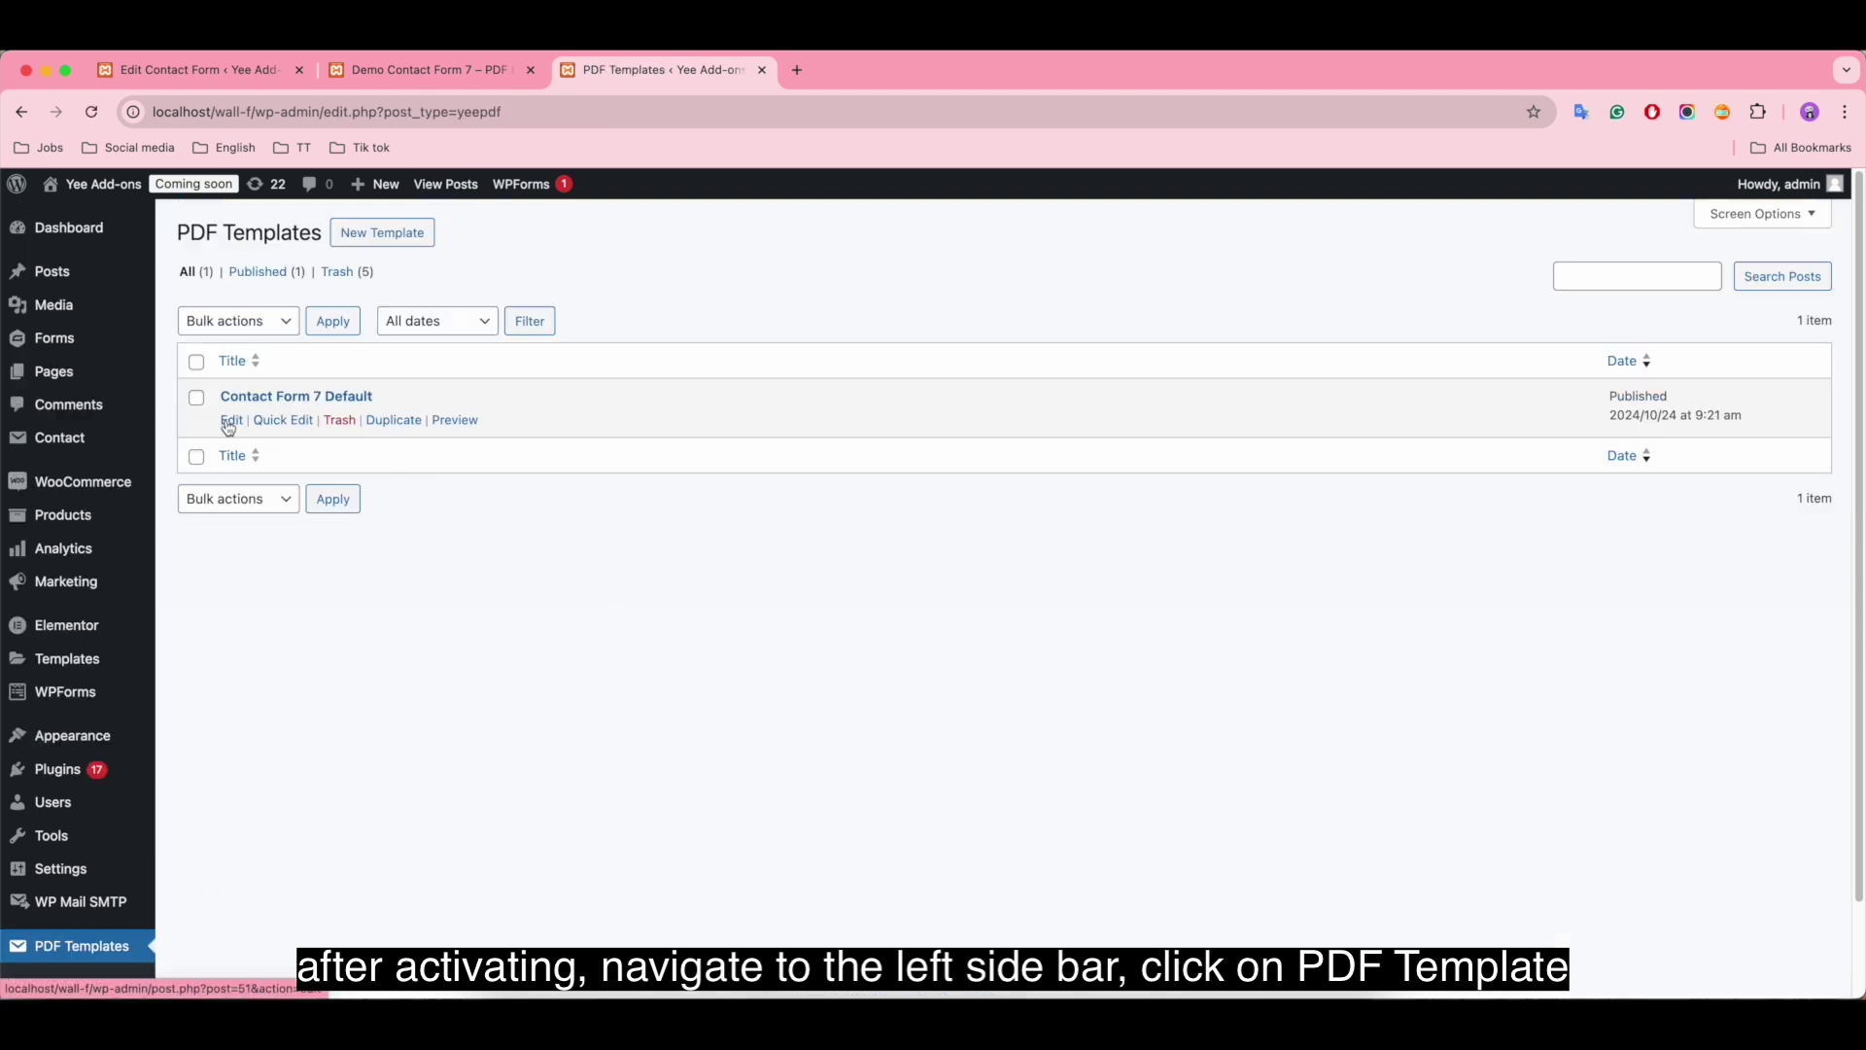
{"action": "left_click", "coordinate": [230, 421]}
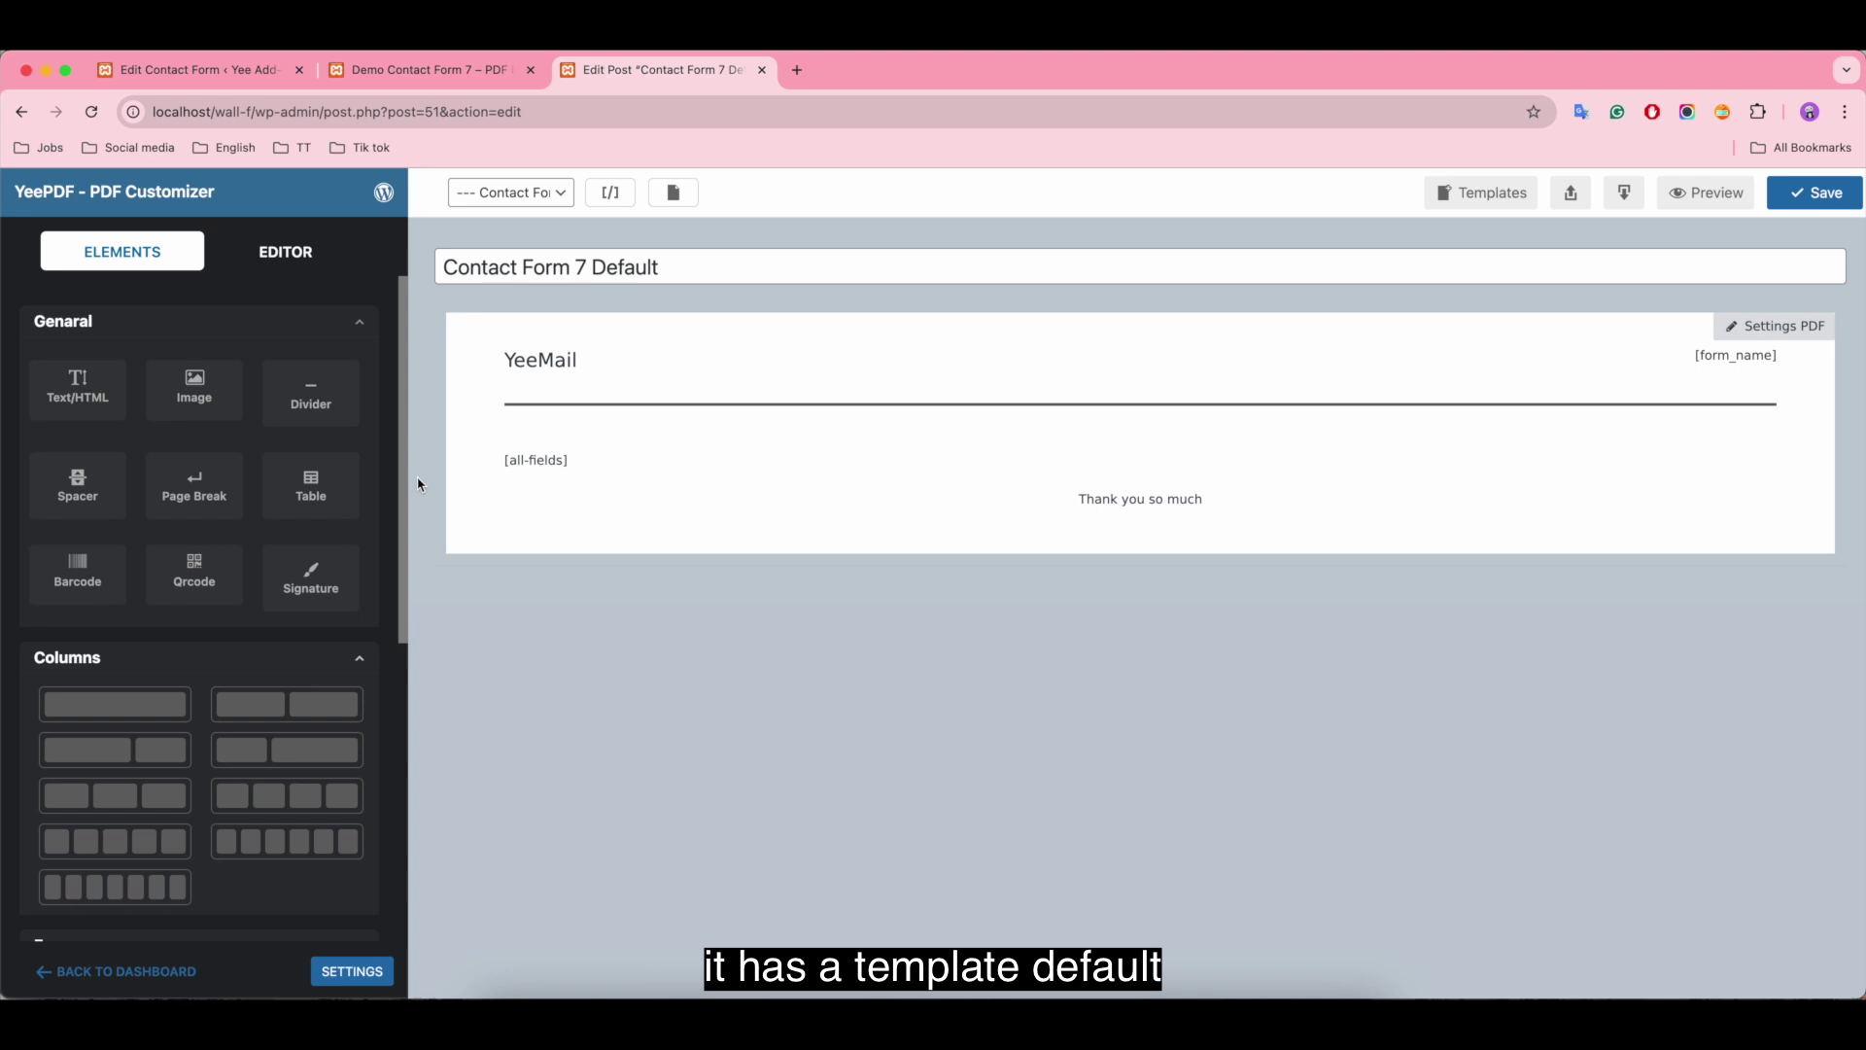
{"action": "left_click", "coordinate": [623, 470]}
{"action": "left_click", "coordinate": [875, 375]}
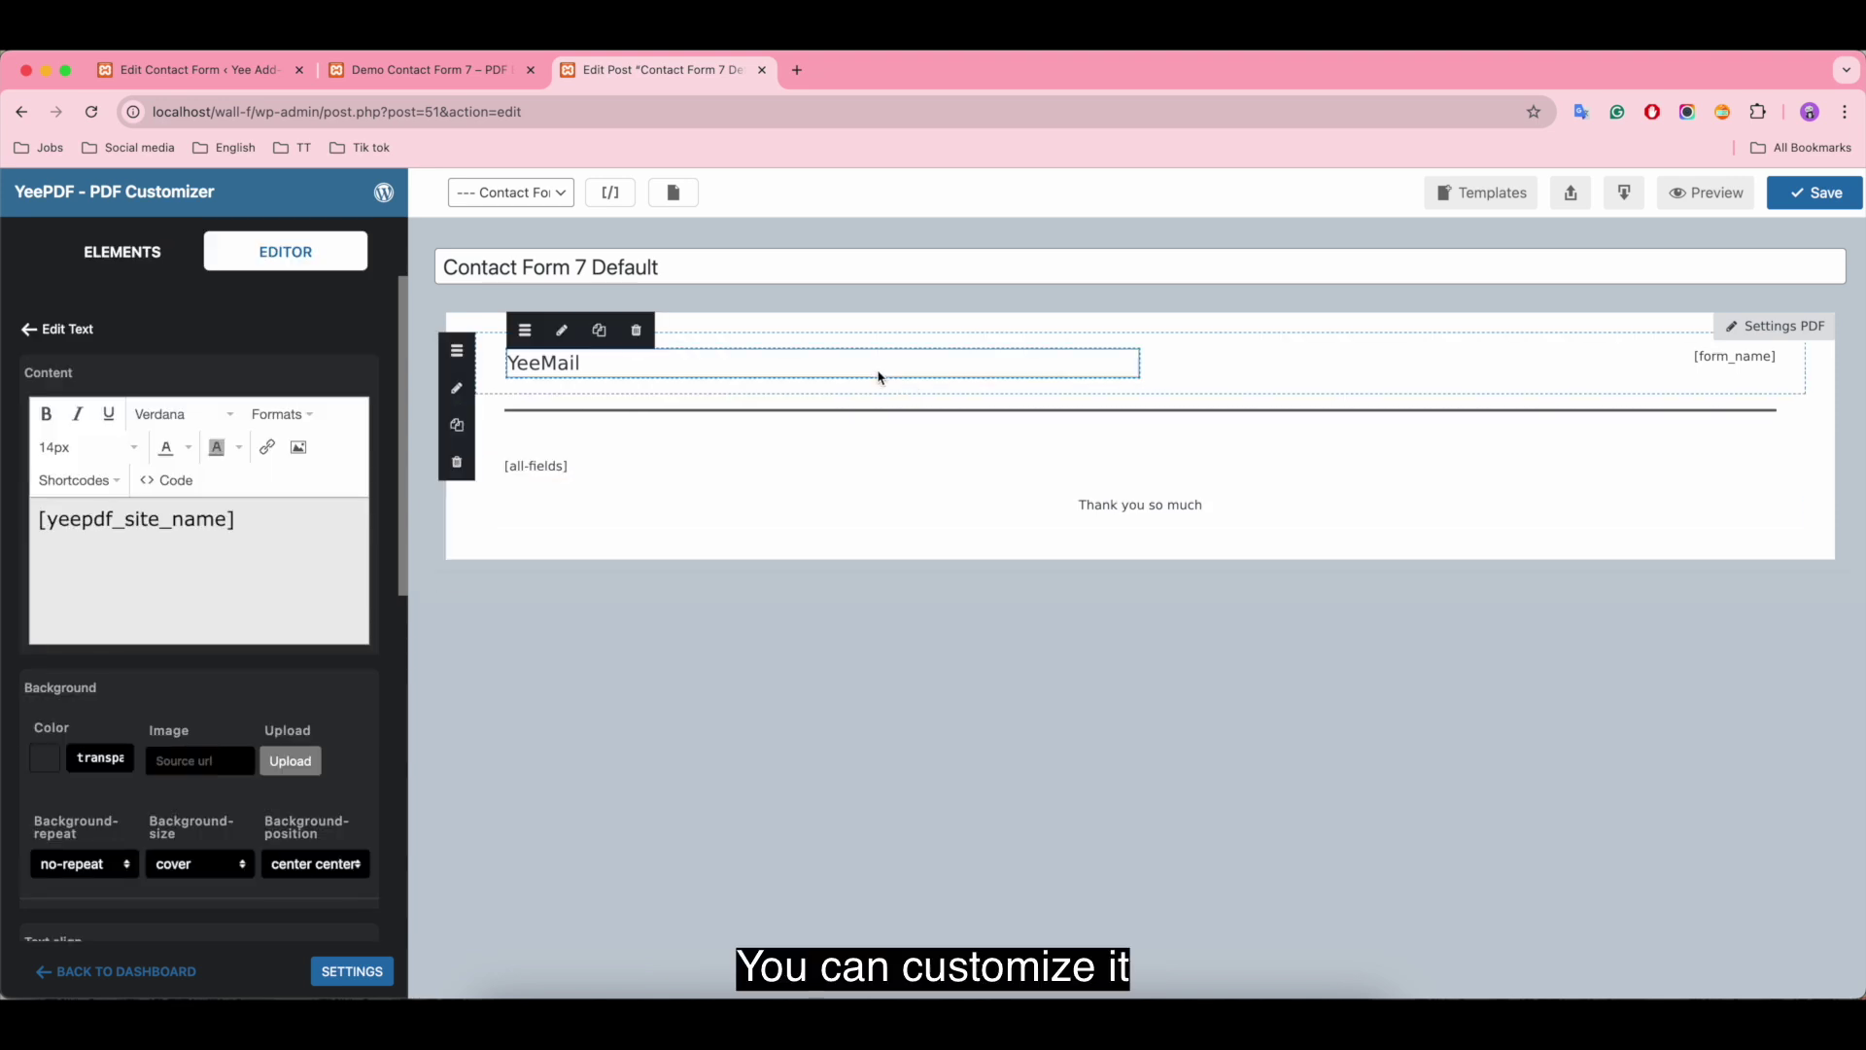
{"action": "left_click", "coordinate": [14, 114]}
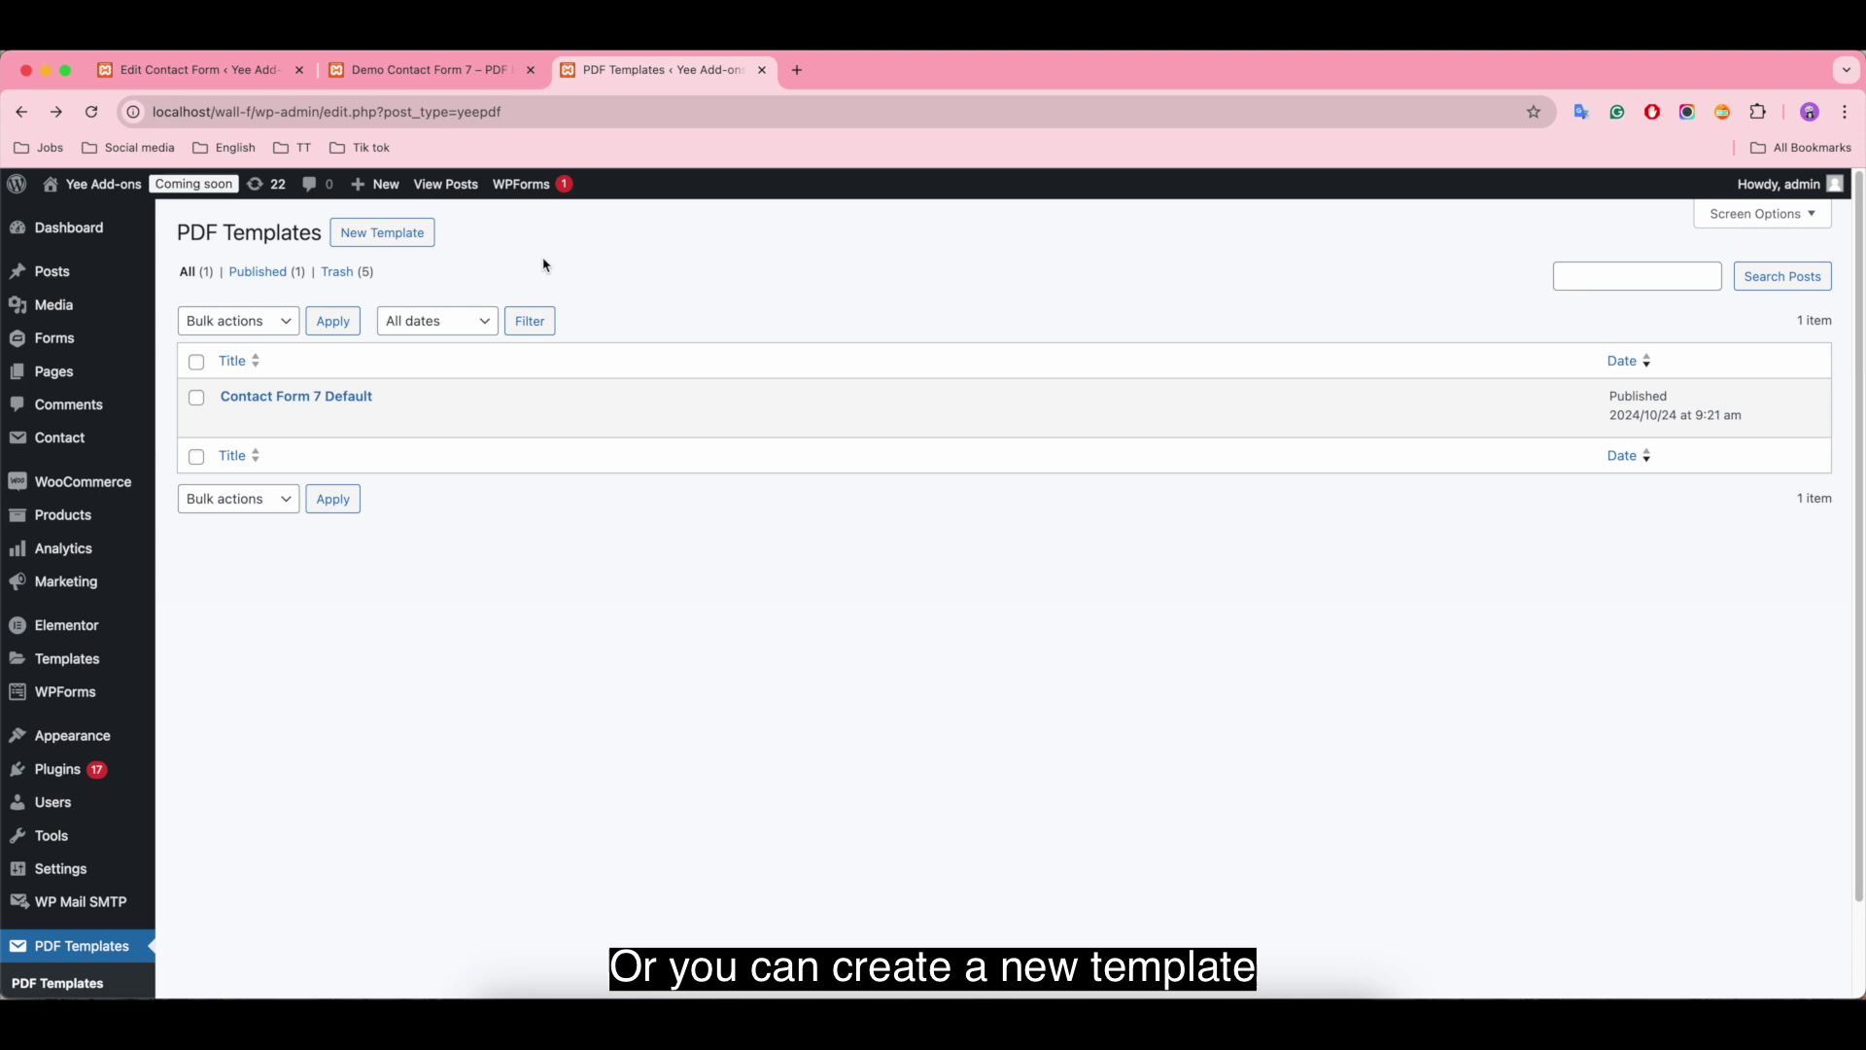
Step: Create template 'Contact form 7 PDF Event Feedback', link it to Contact Form 7 – Event Feedback, and save
{"action": "left_click", "coordinate": [378, 239]}
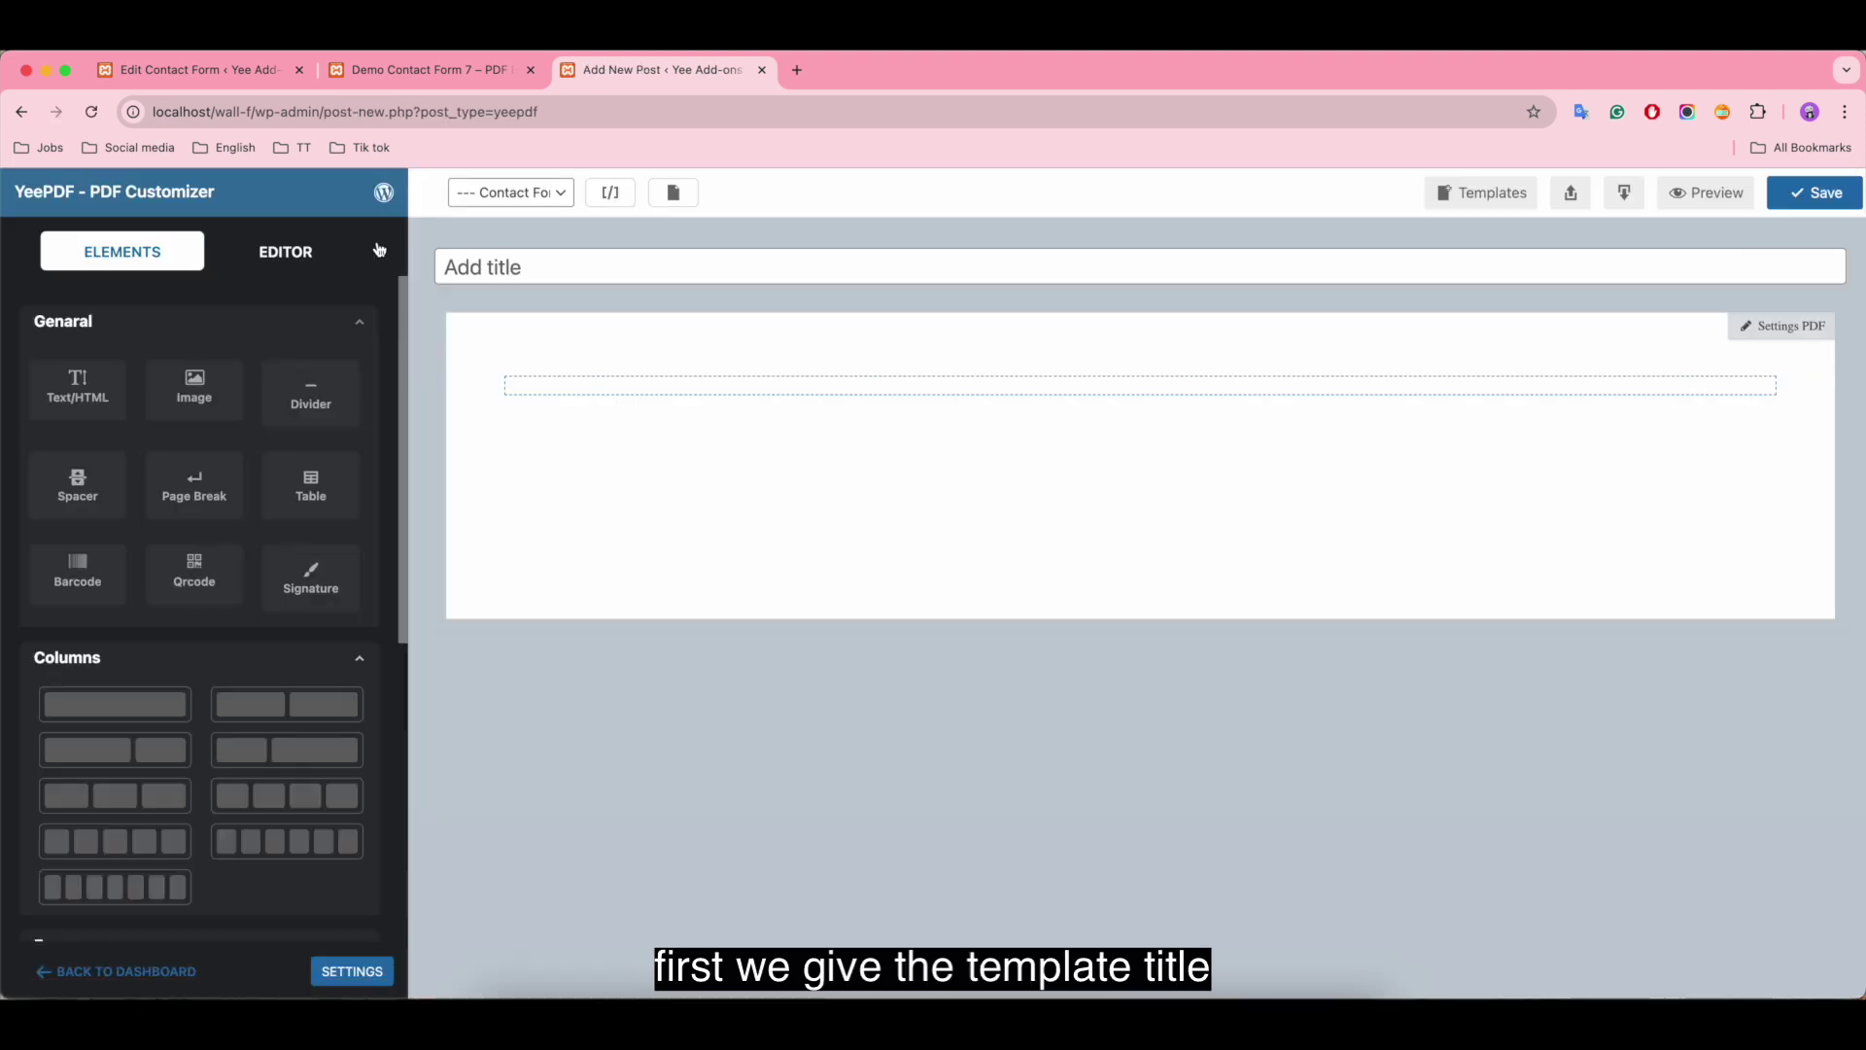
{"action": "left_click", "coordinate": [558, 266]}
{"action": "type", "text": "Contact f"}
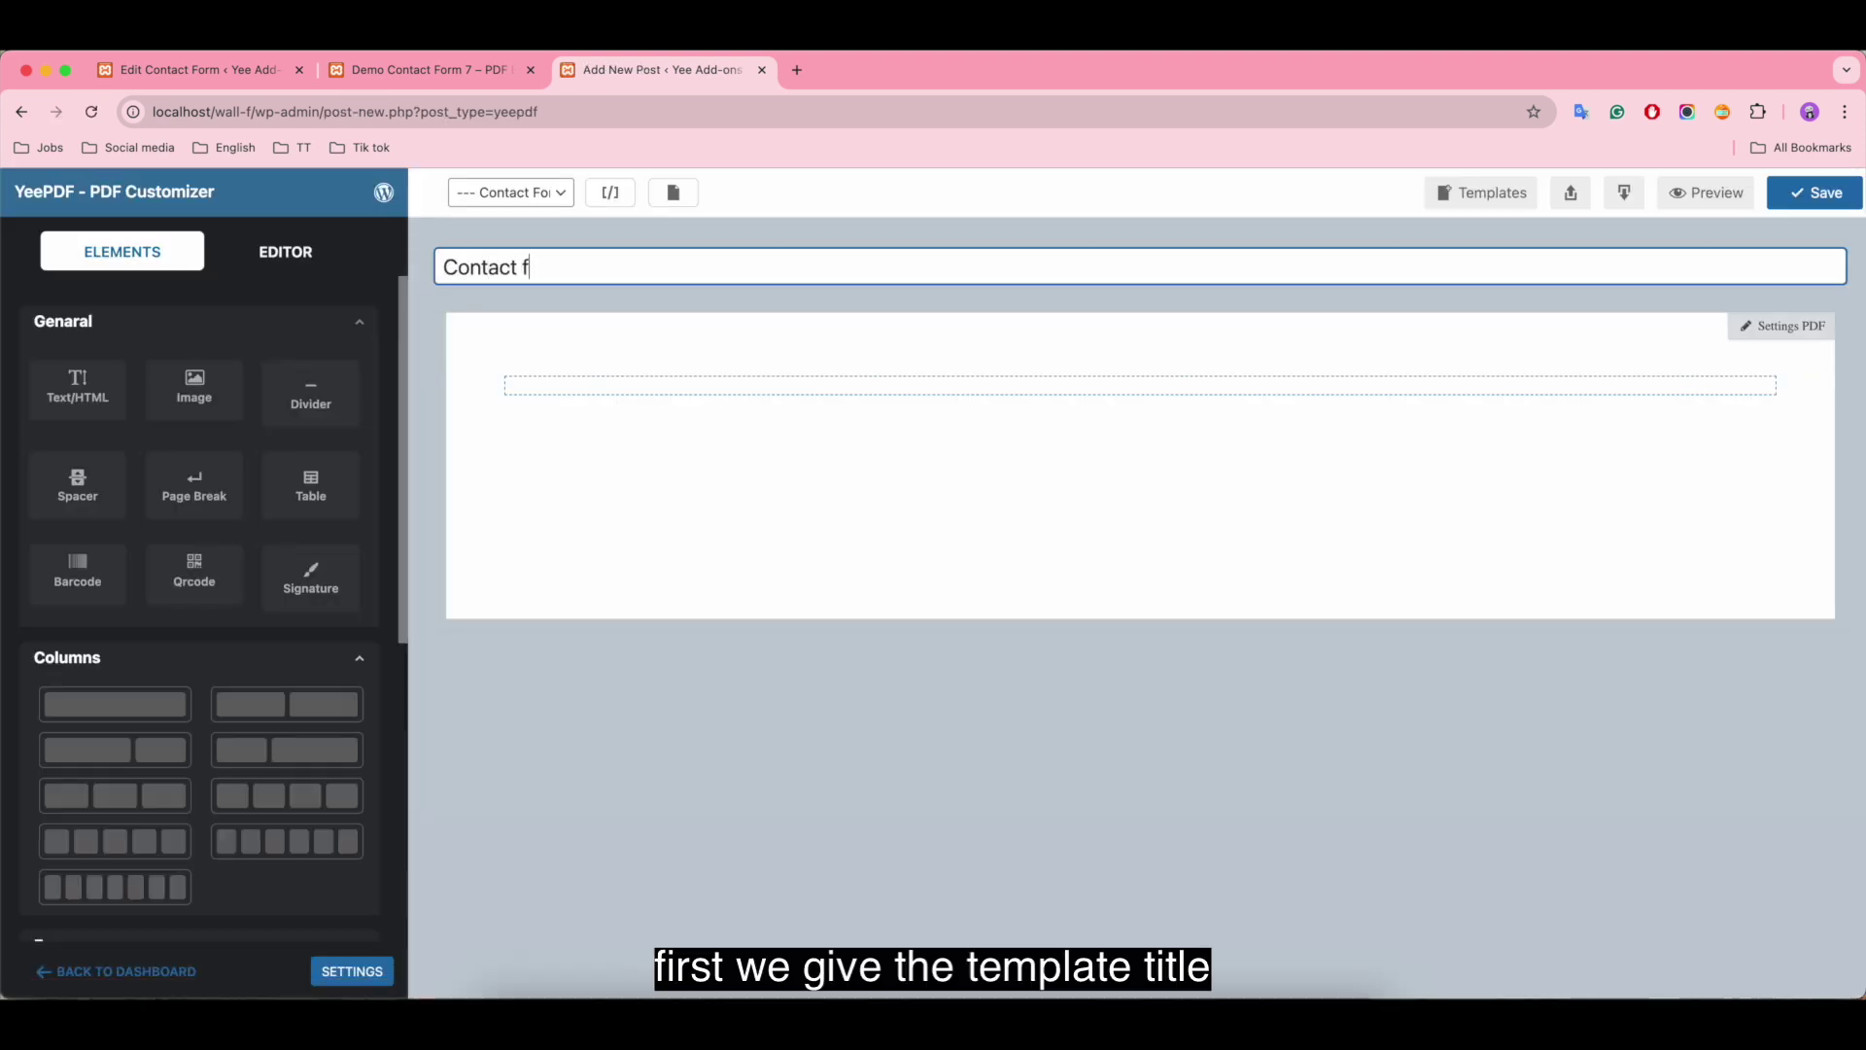
{"action": "type", "text": "orm 7 PDF Event Fe"}
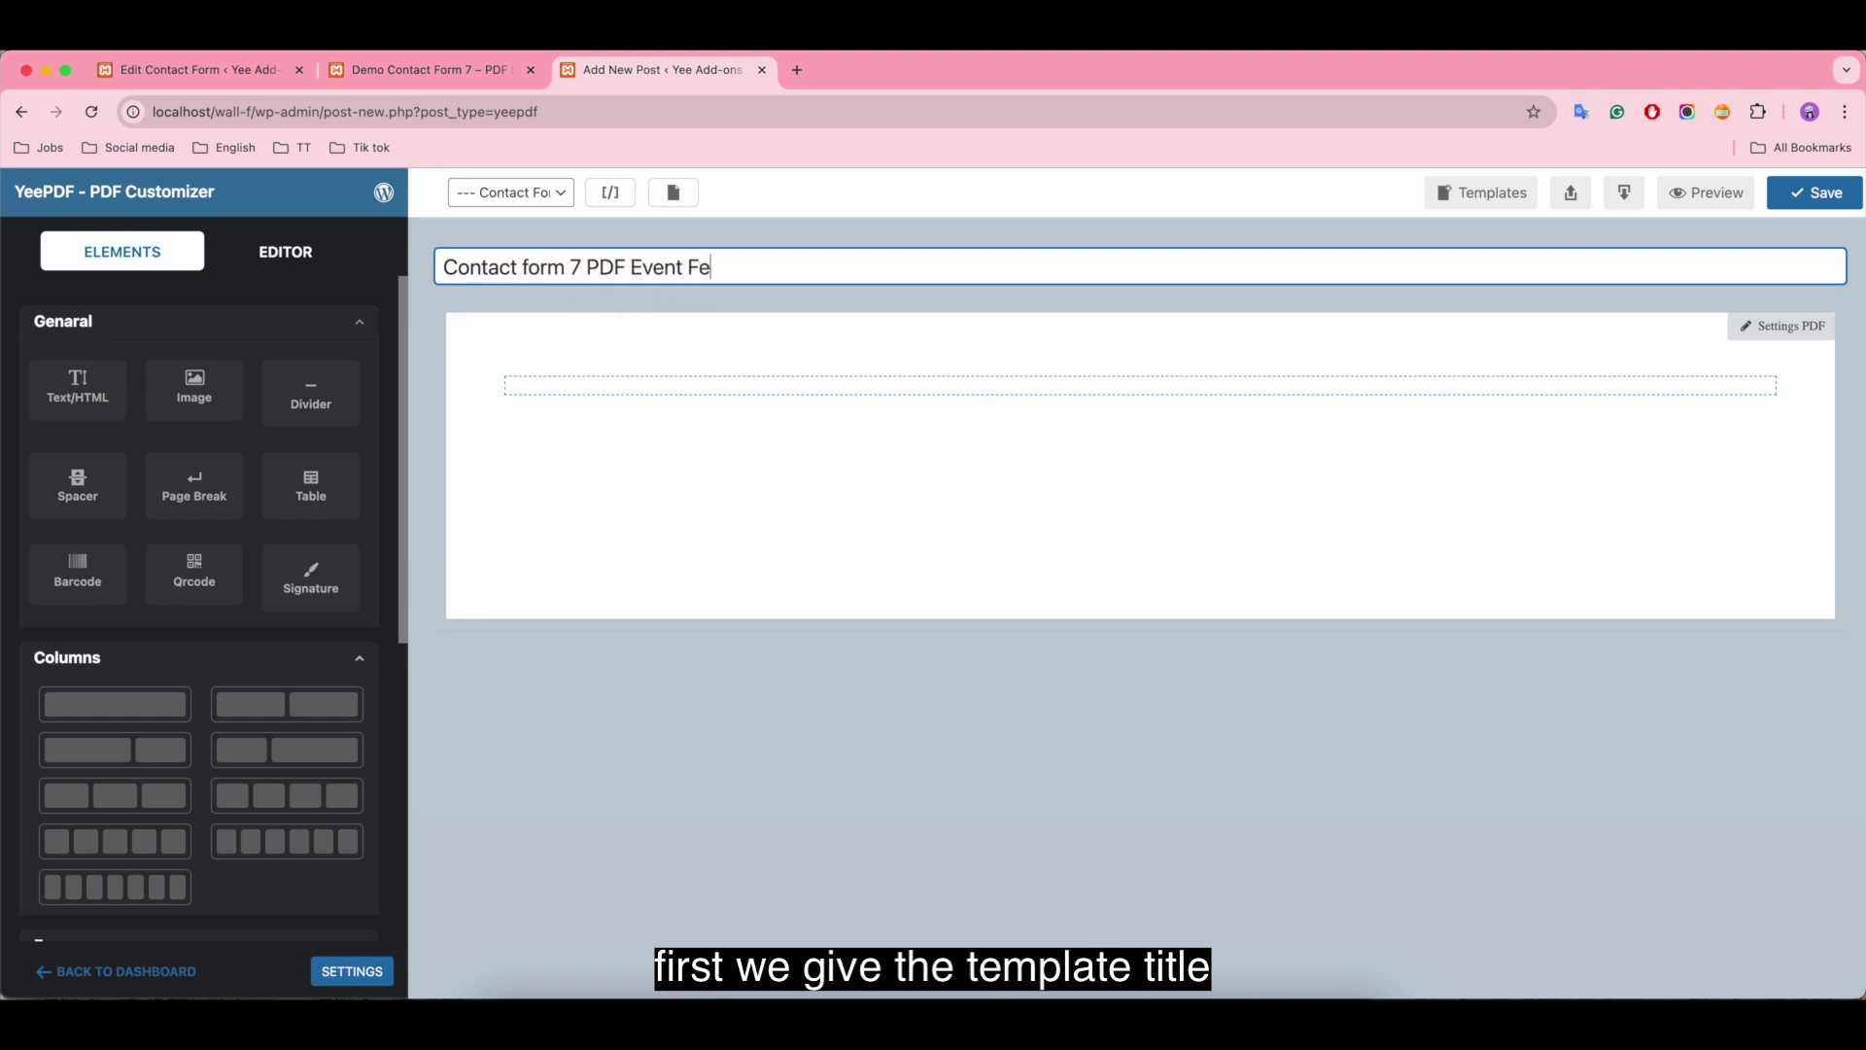
{"action": "type", "text": "edback"}
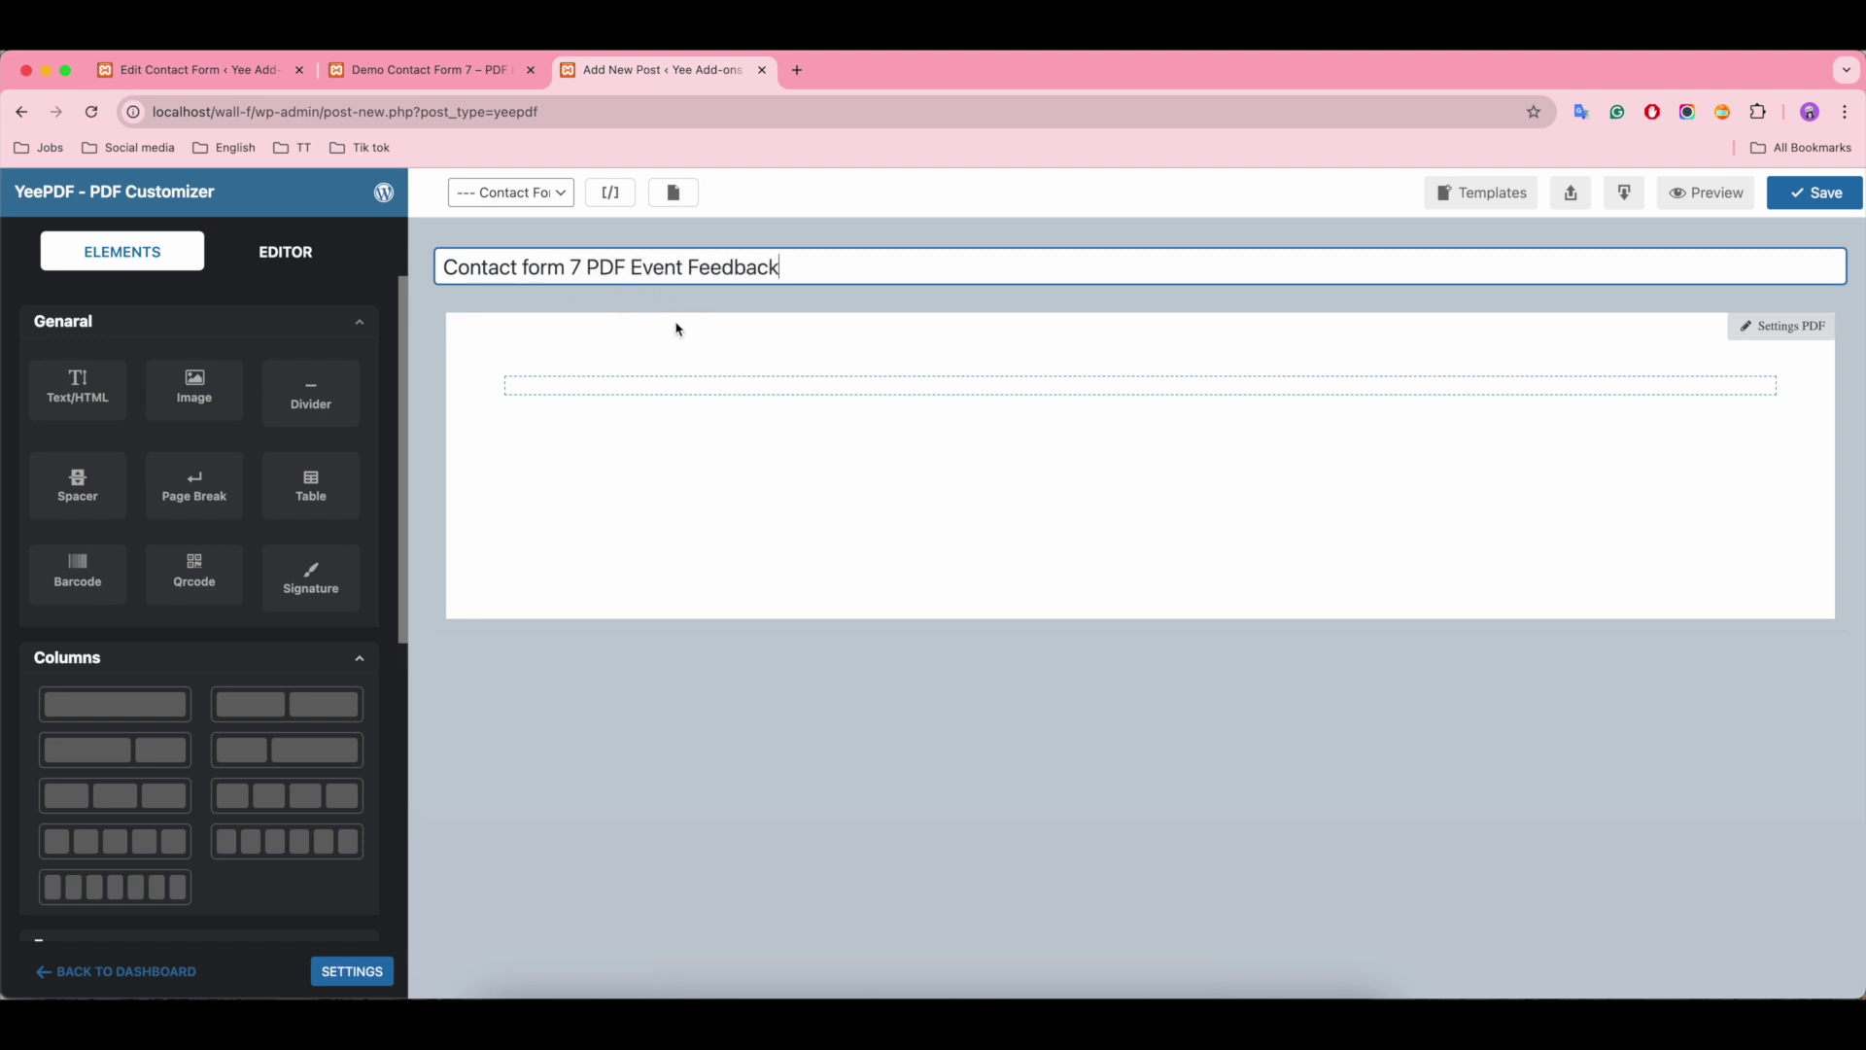
{"action": "left_click", "coordinate": [534, 200]}
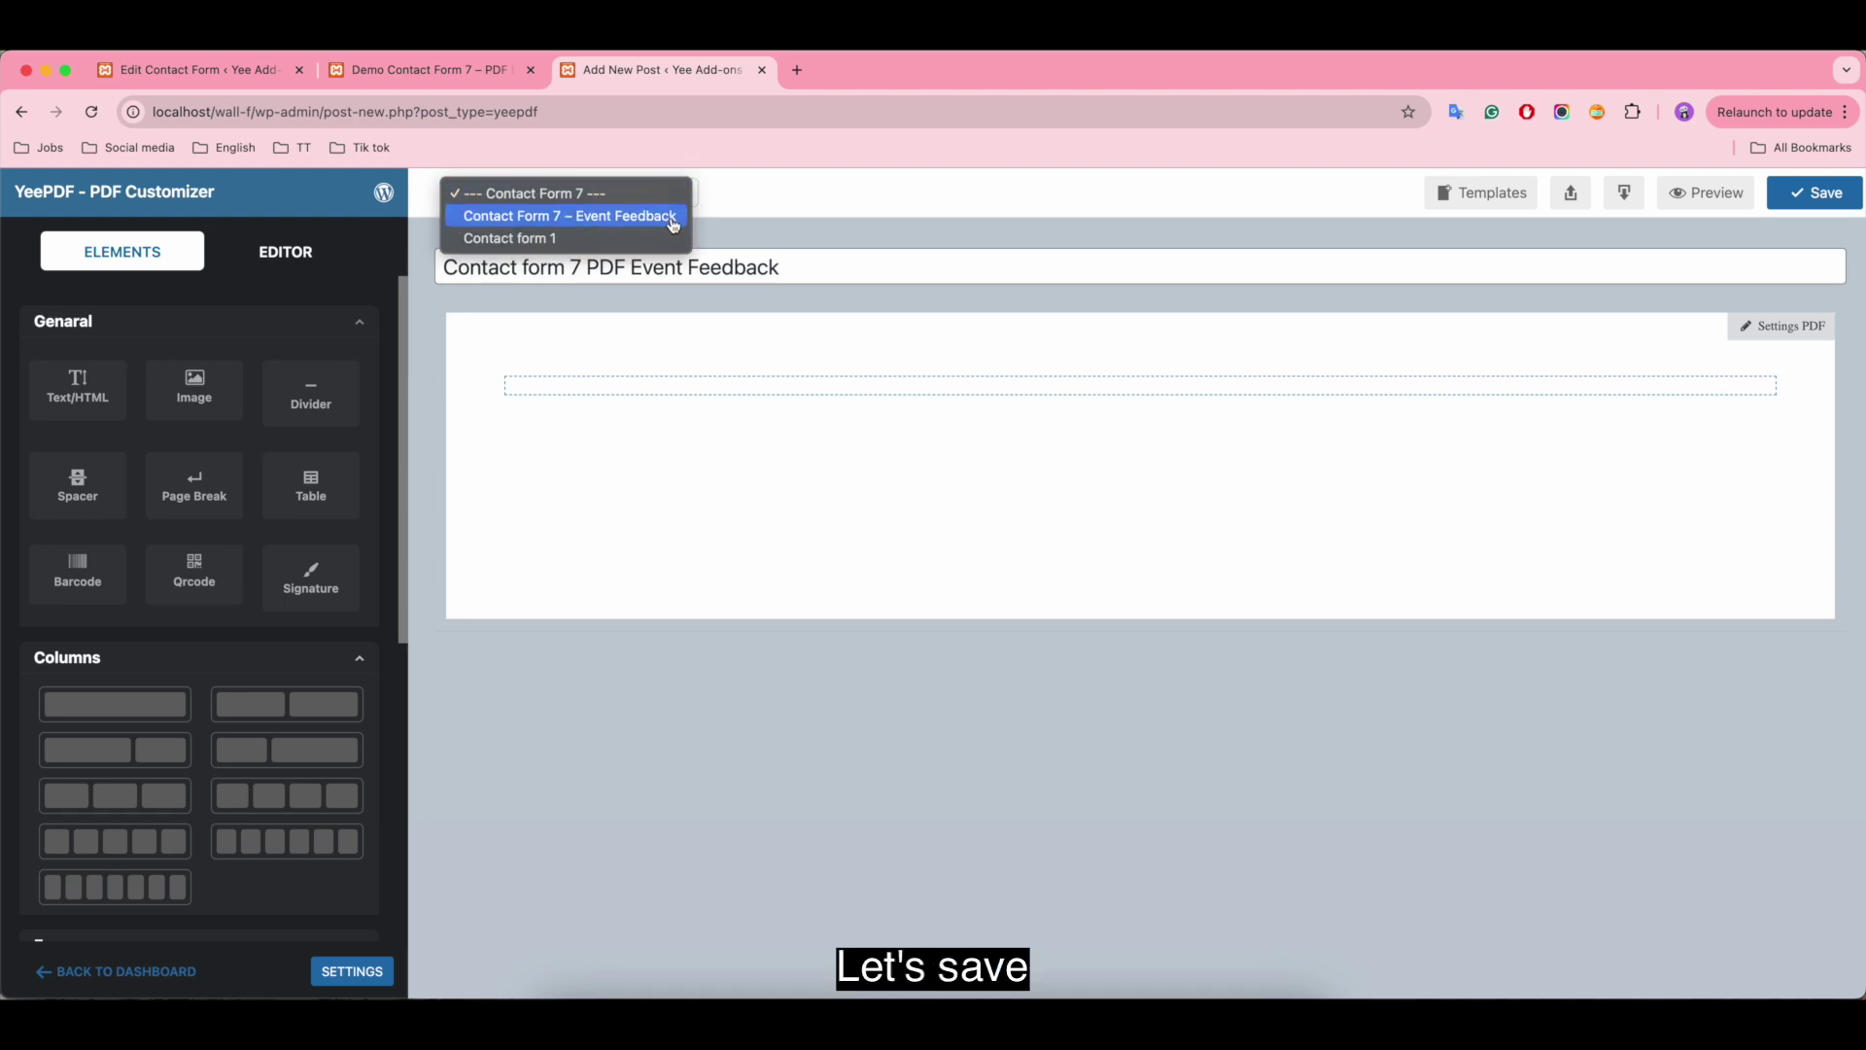
{"action": "left_click", "coordinate": [680, 217]}
{"action": "left_click", "coordinate": [1825, 191]}
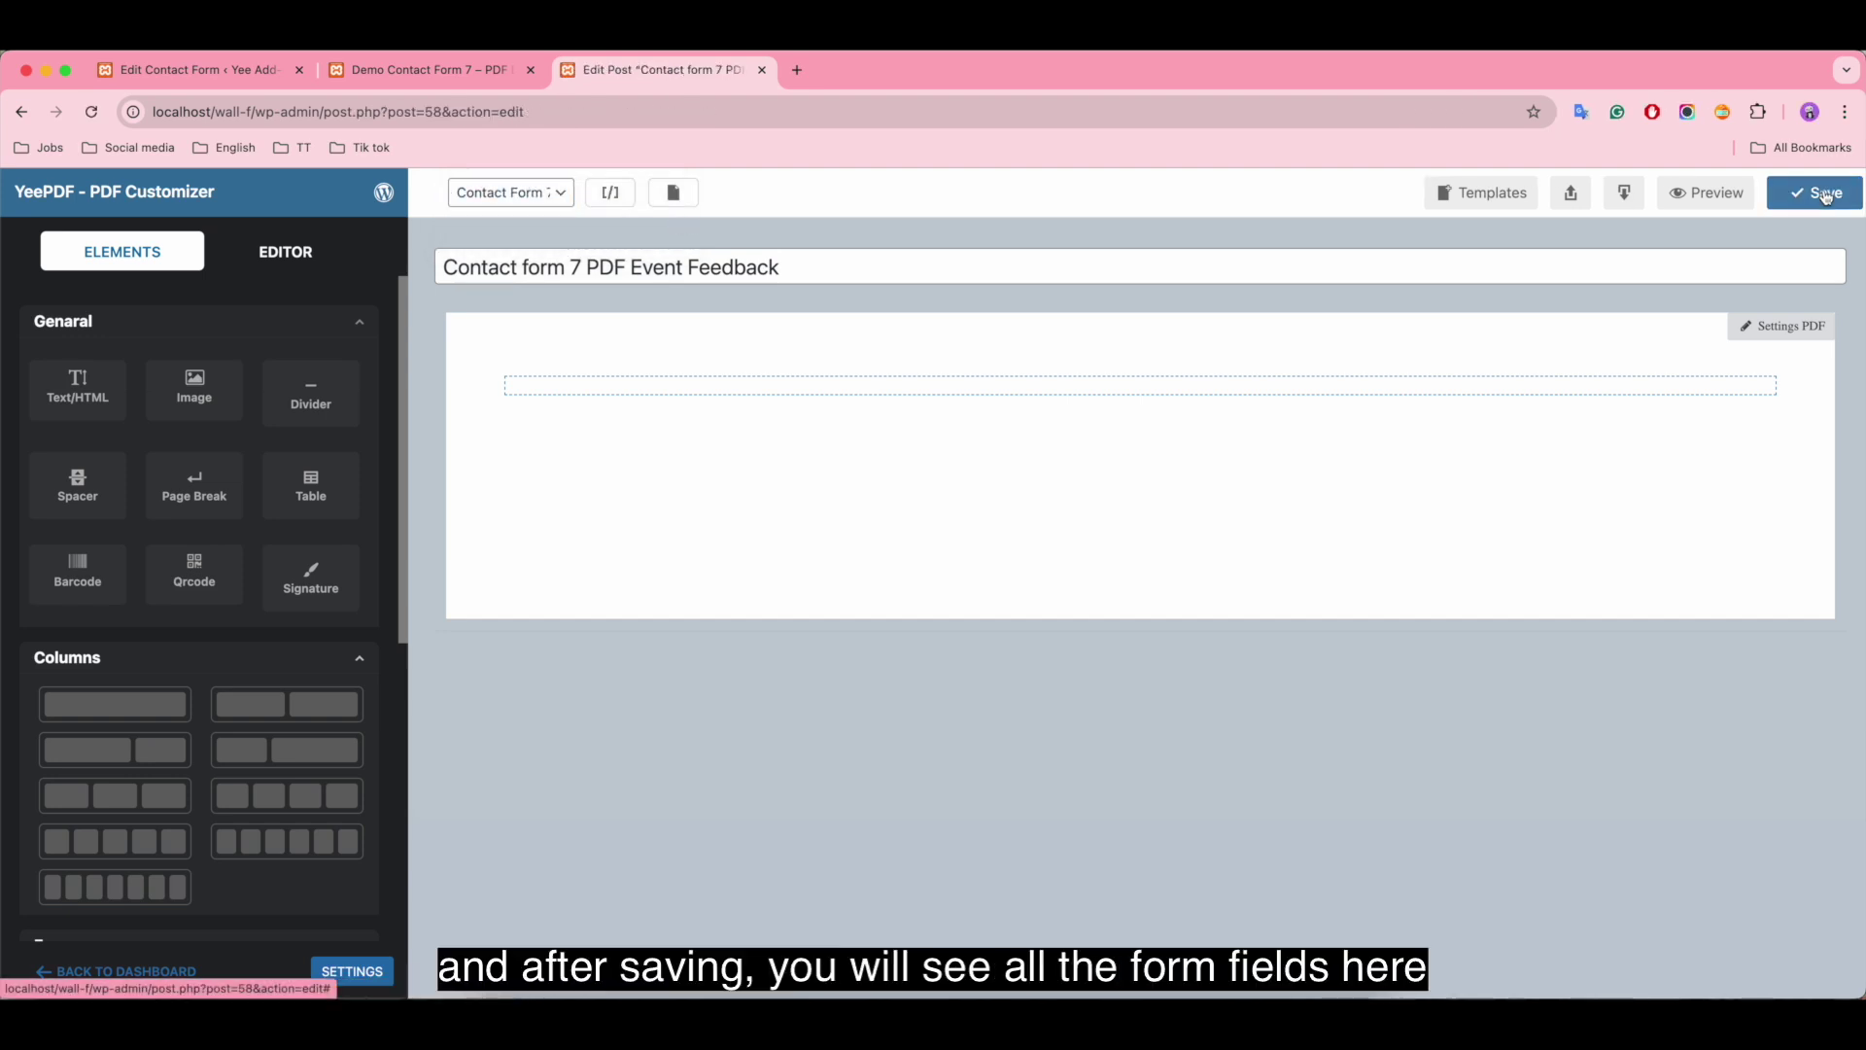
Step: Review the Contact Form 7 field shortcodes in the All Shortcodes modal, then close it
{"action": "left_click", "coordinate": [610, 192]}
{"action": "scroll", "coordinate": [904, 680], "scroll_direction": "down", "scroll_amount": 2}
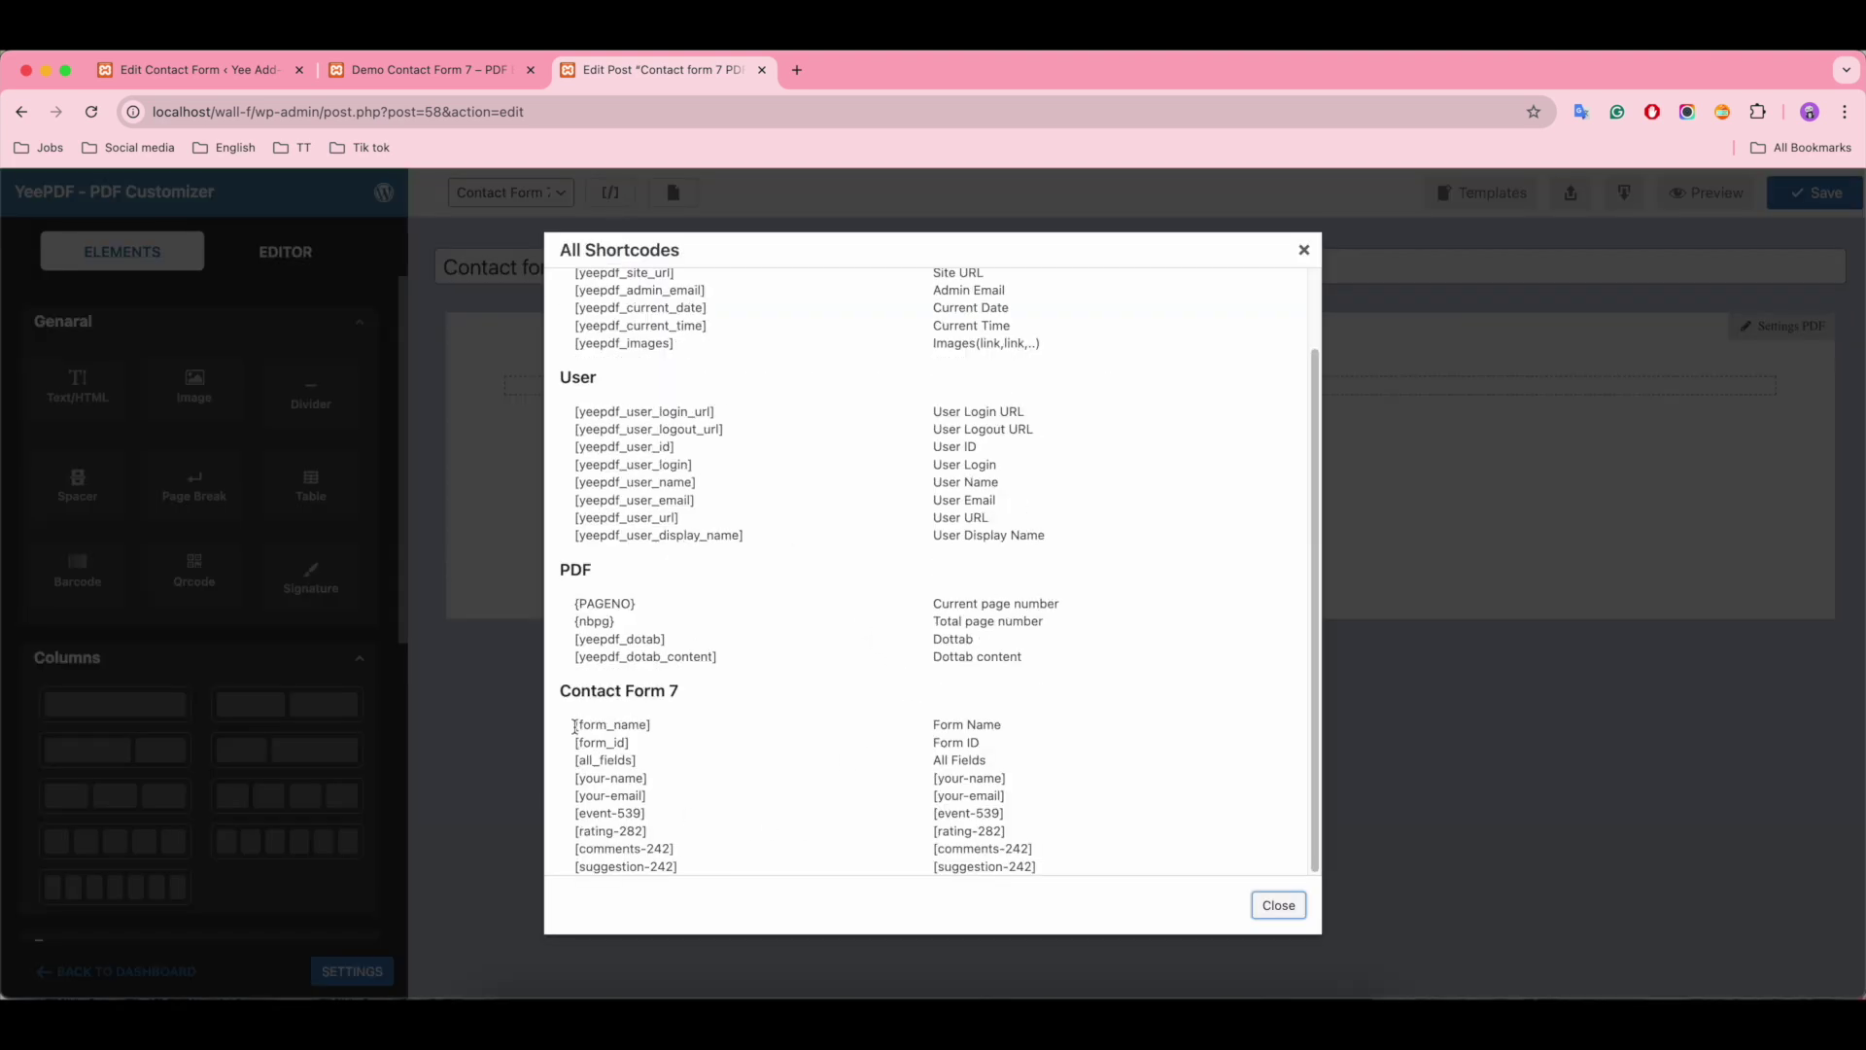
{"action": "left_click_drag", "start_coordinate": [574, 724], "coordinate": [1067, 870]}
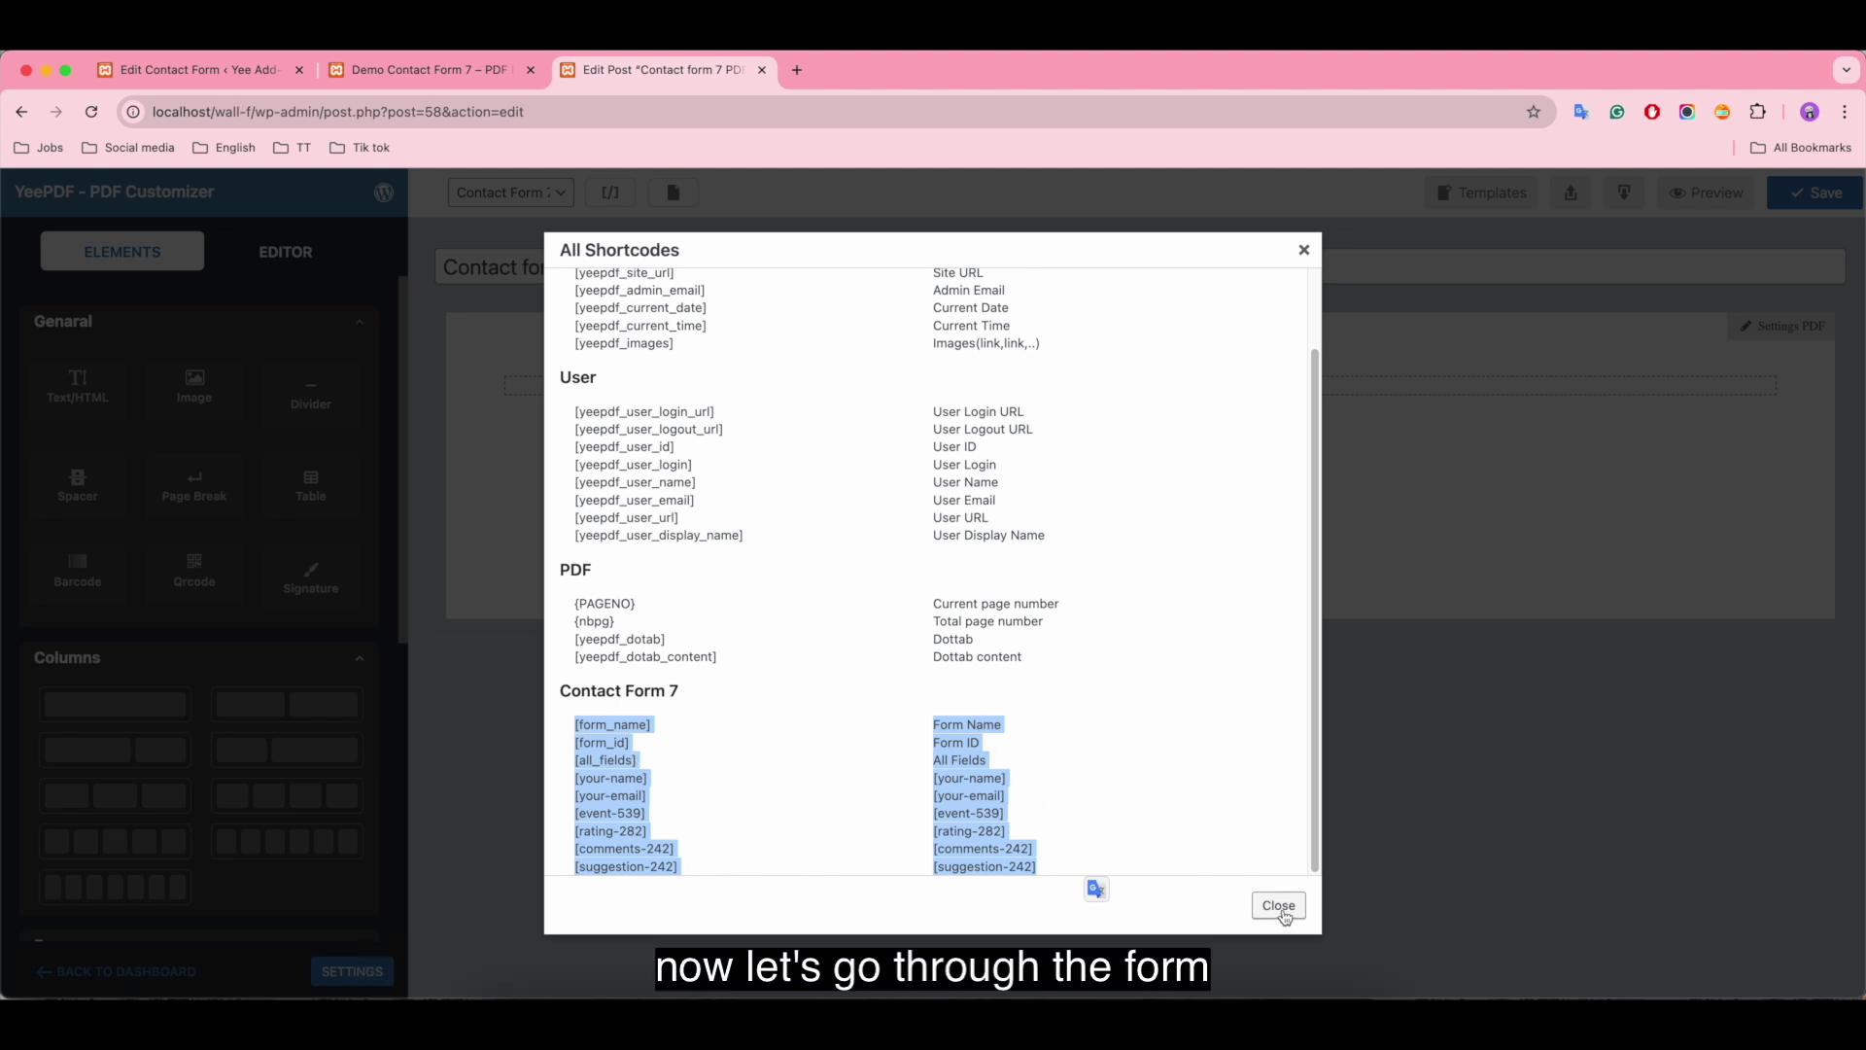
{"action": "left_click", "coordinate": [1279, 906]}
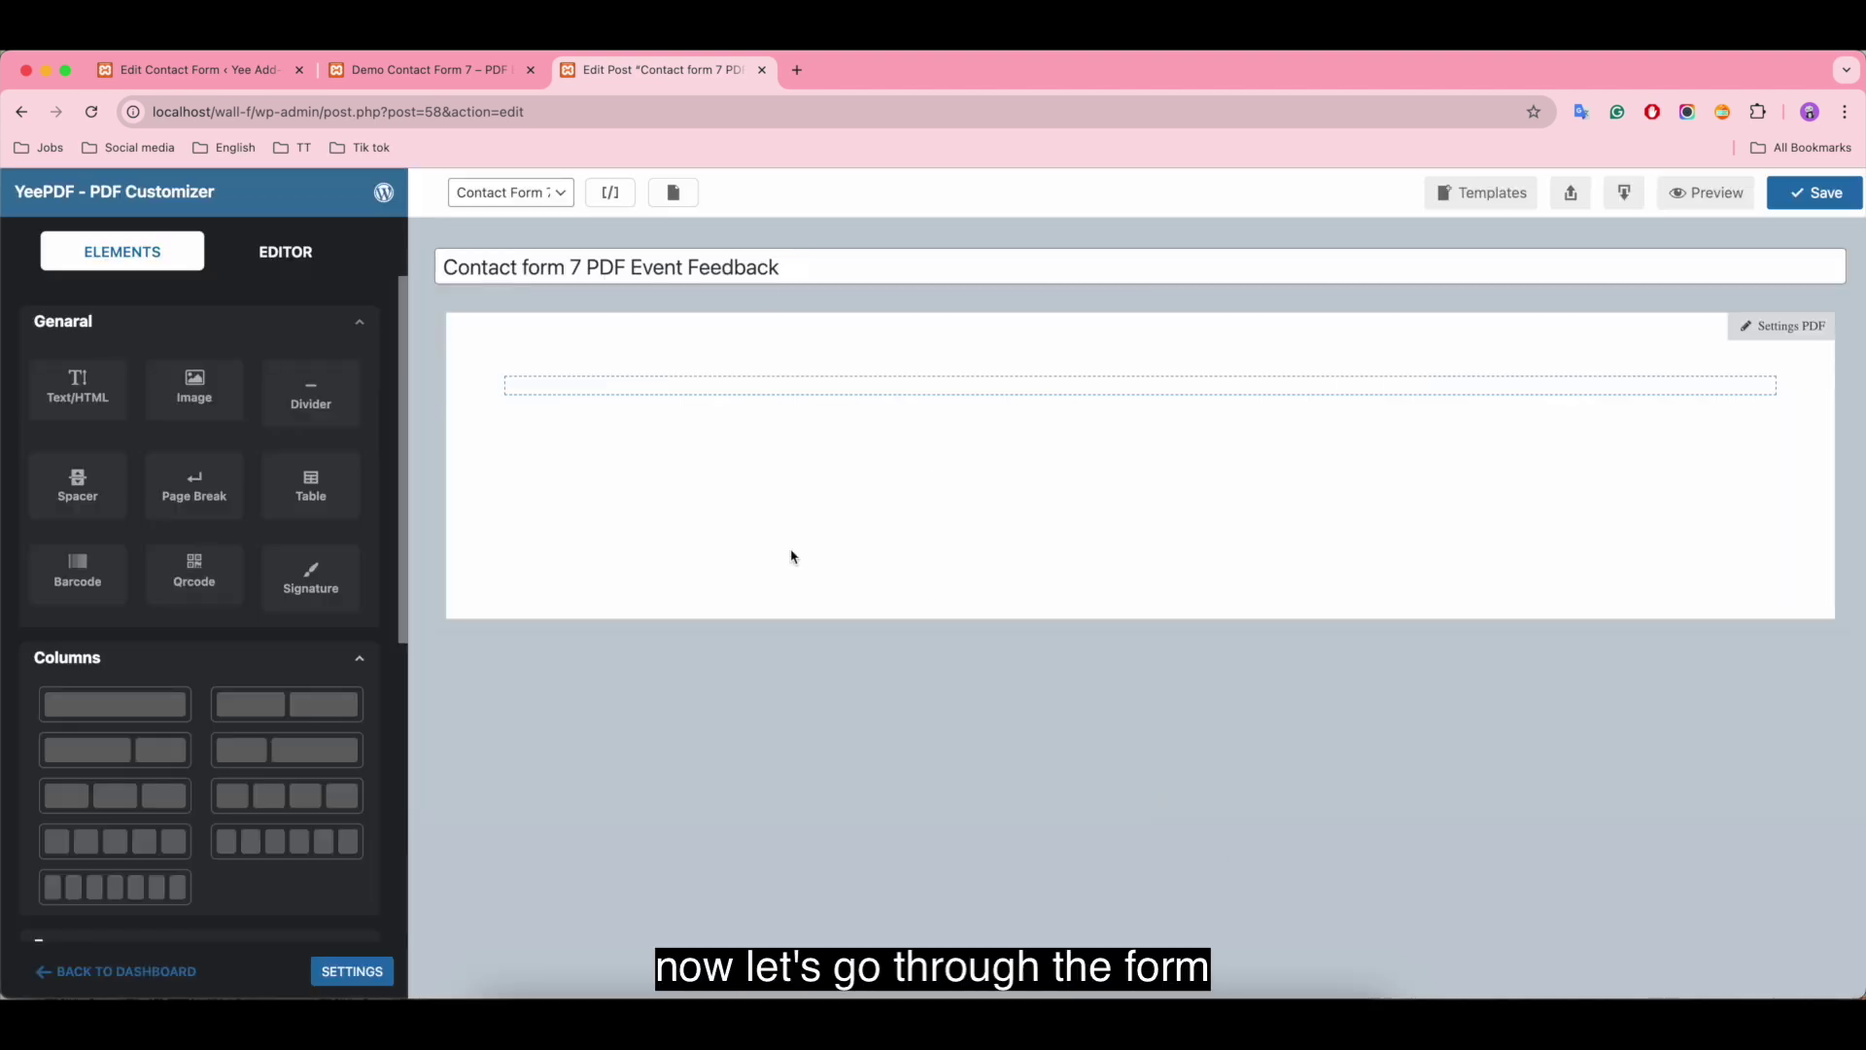
Step: Scroll through the feedback form's template in the Contact Form 7 editor
{"action": "left_click", "coordinate": [184, 70]}
{"action": "scroll", "coordinate": [803, 344], "scroll_direction": "down", "scroll_amount": 1}
{"action": "scroll", "coordinate": [802, 344], "scroll_direction": "down", "scroll_amount": 5}
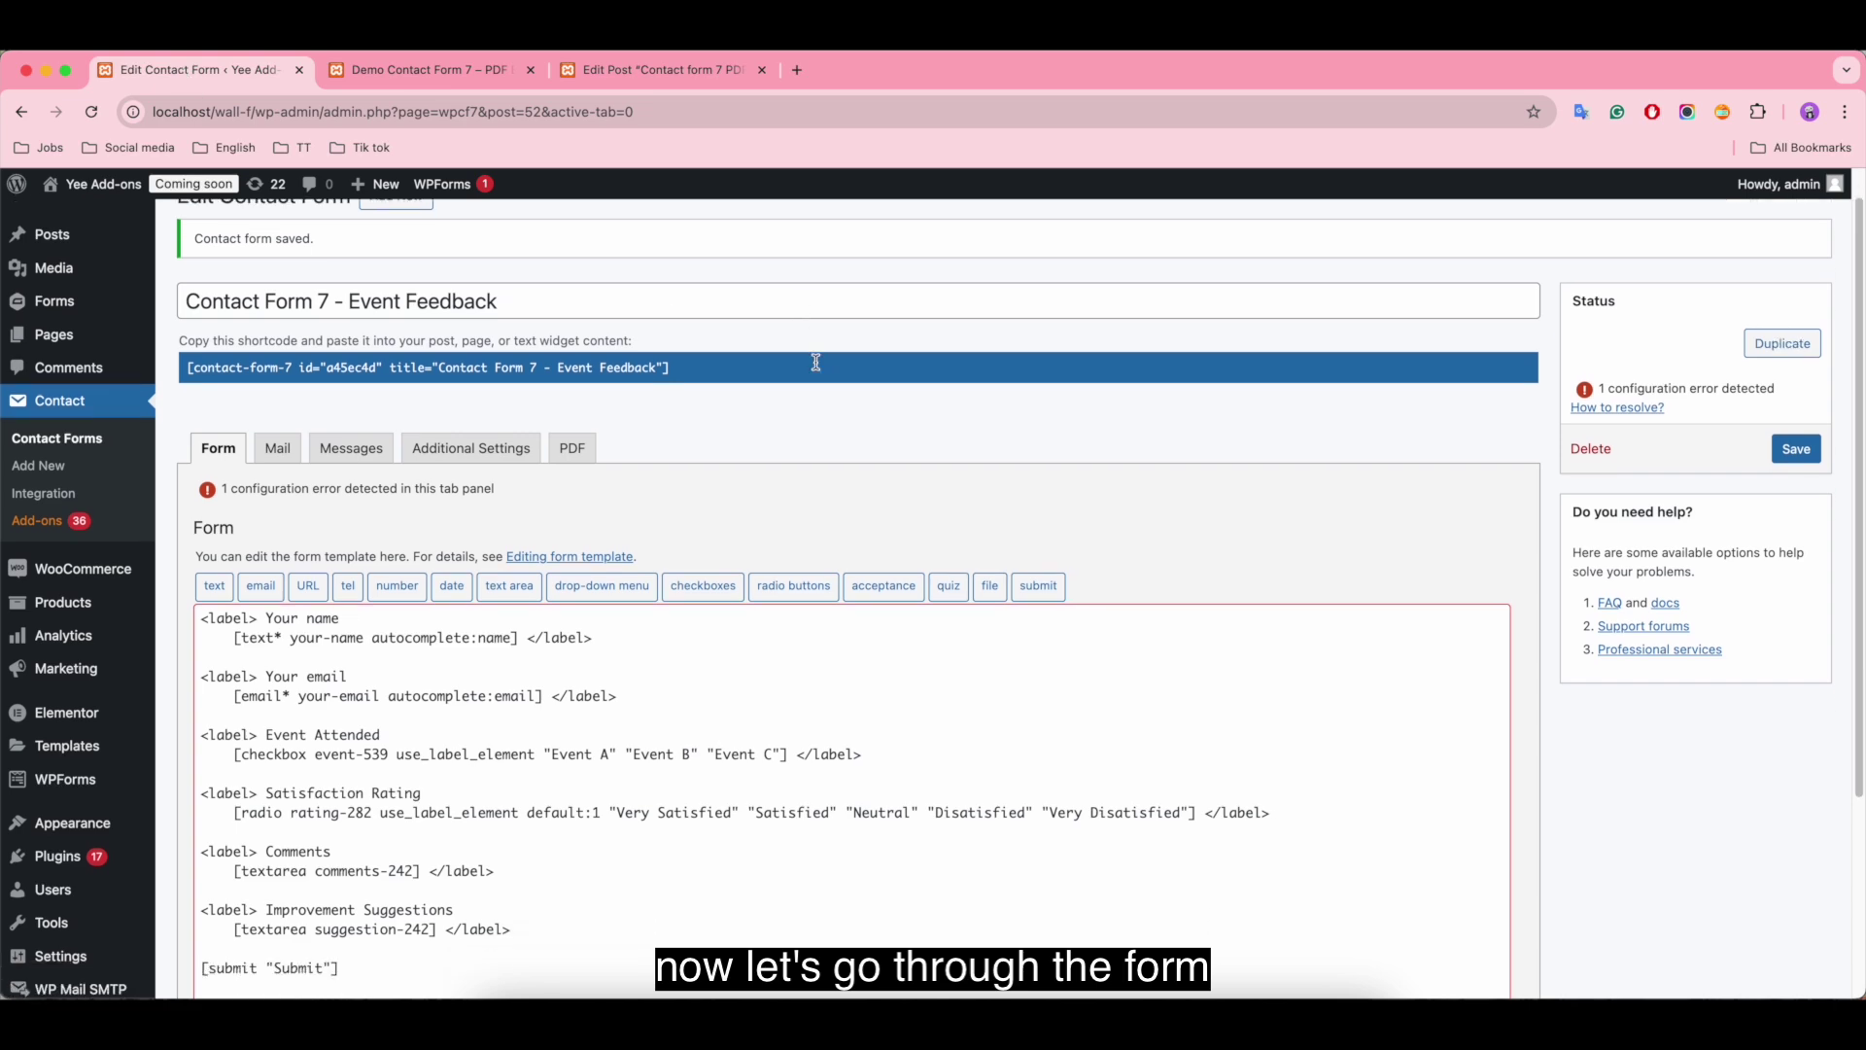
{"action": "scroll", "coordinate": [491, 628], "scroll_direction": "up", "scroll_amount": 5}
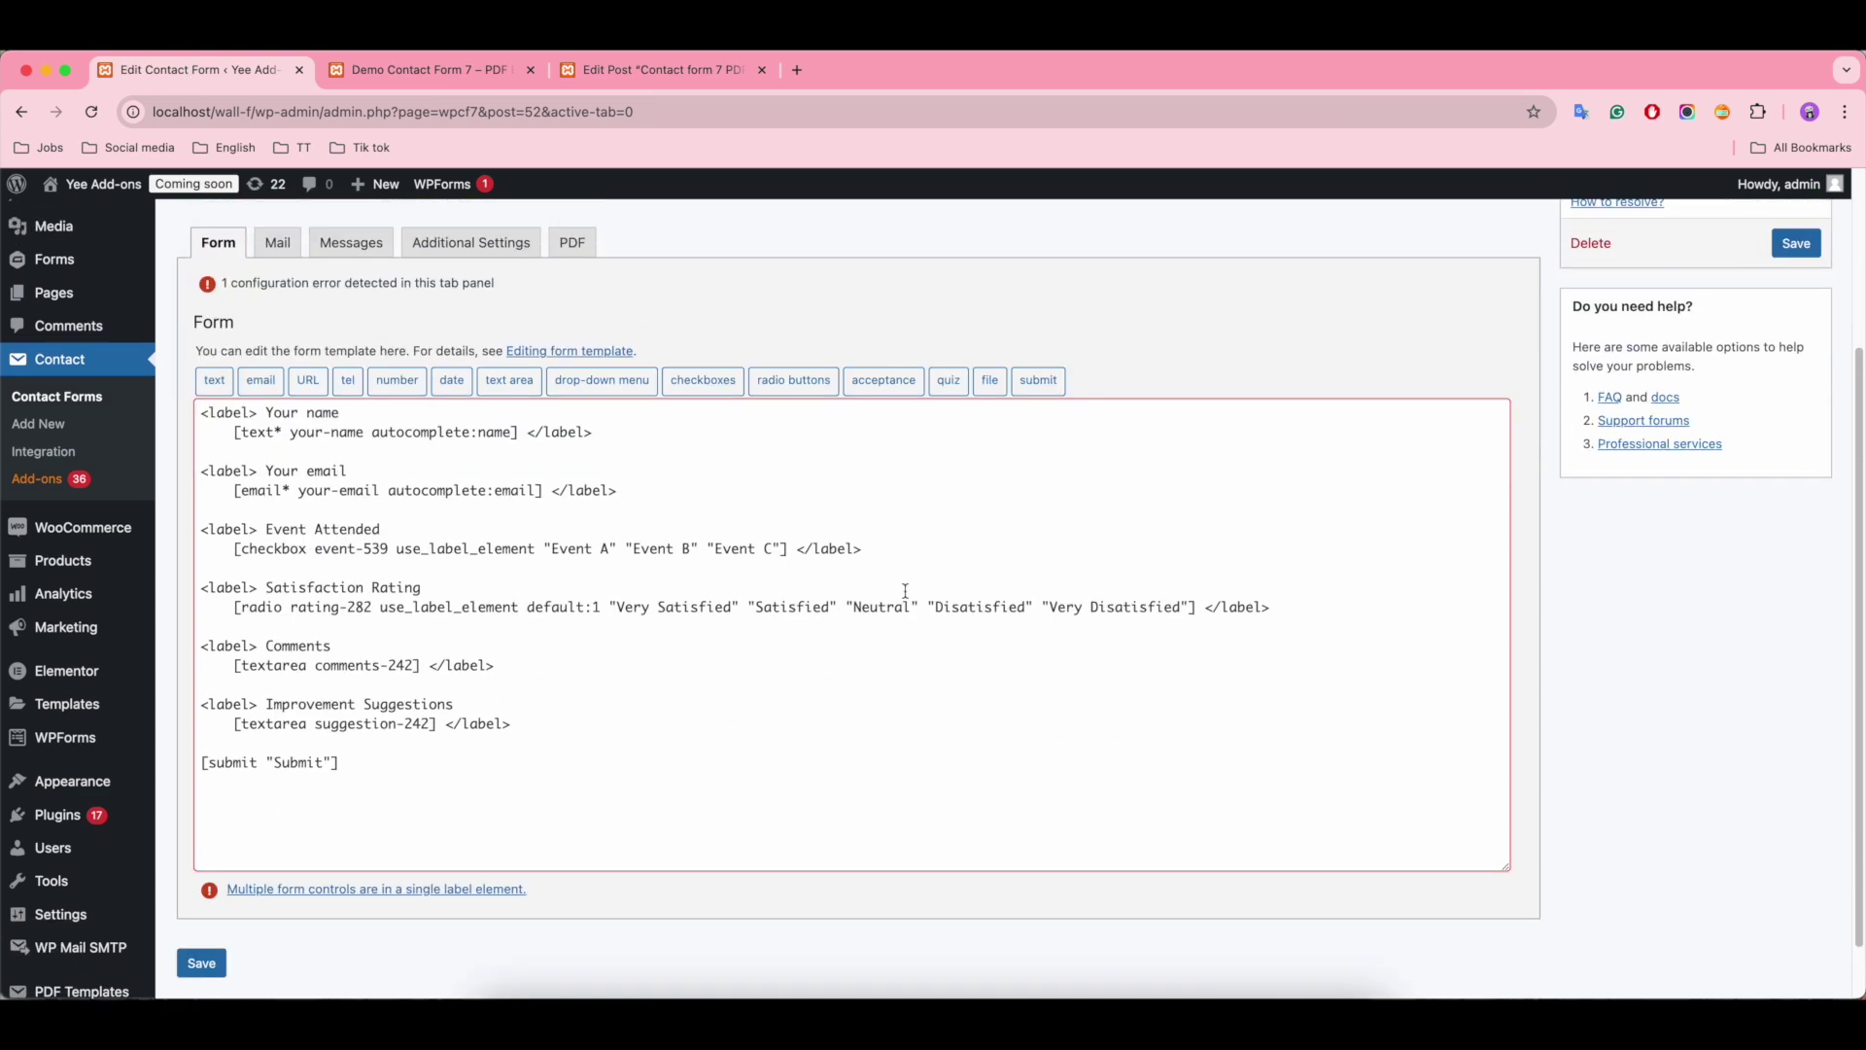
Step: View the live Demo Contact Form 7 – PDF Event Feedback page and its fields
{"action": "left_click", "coordinate": [432, 71]}
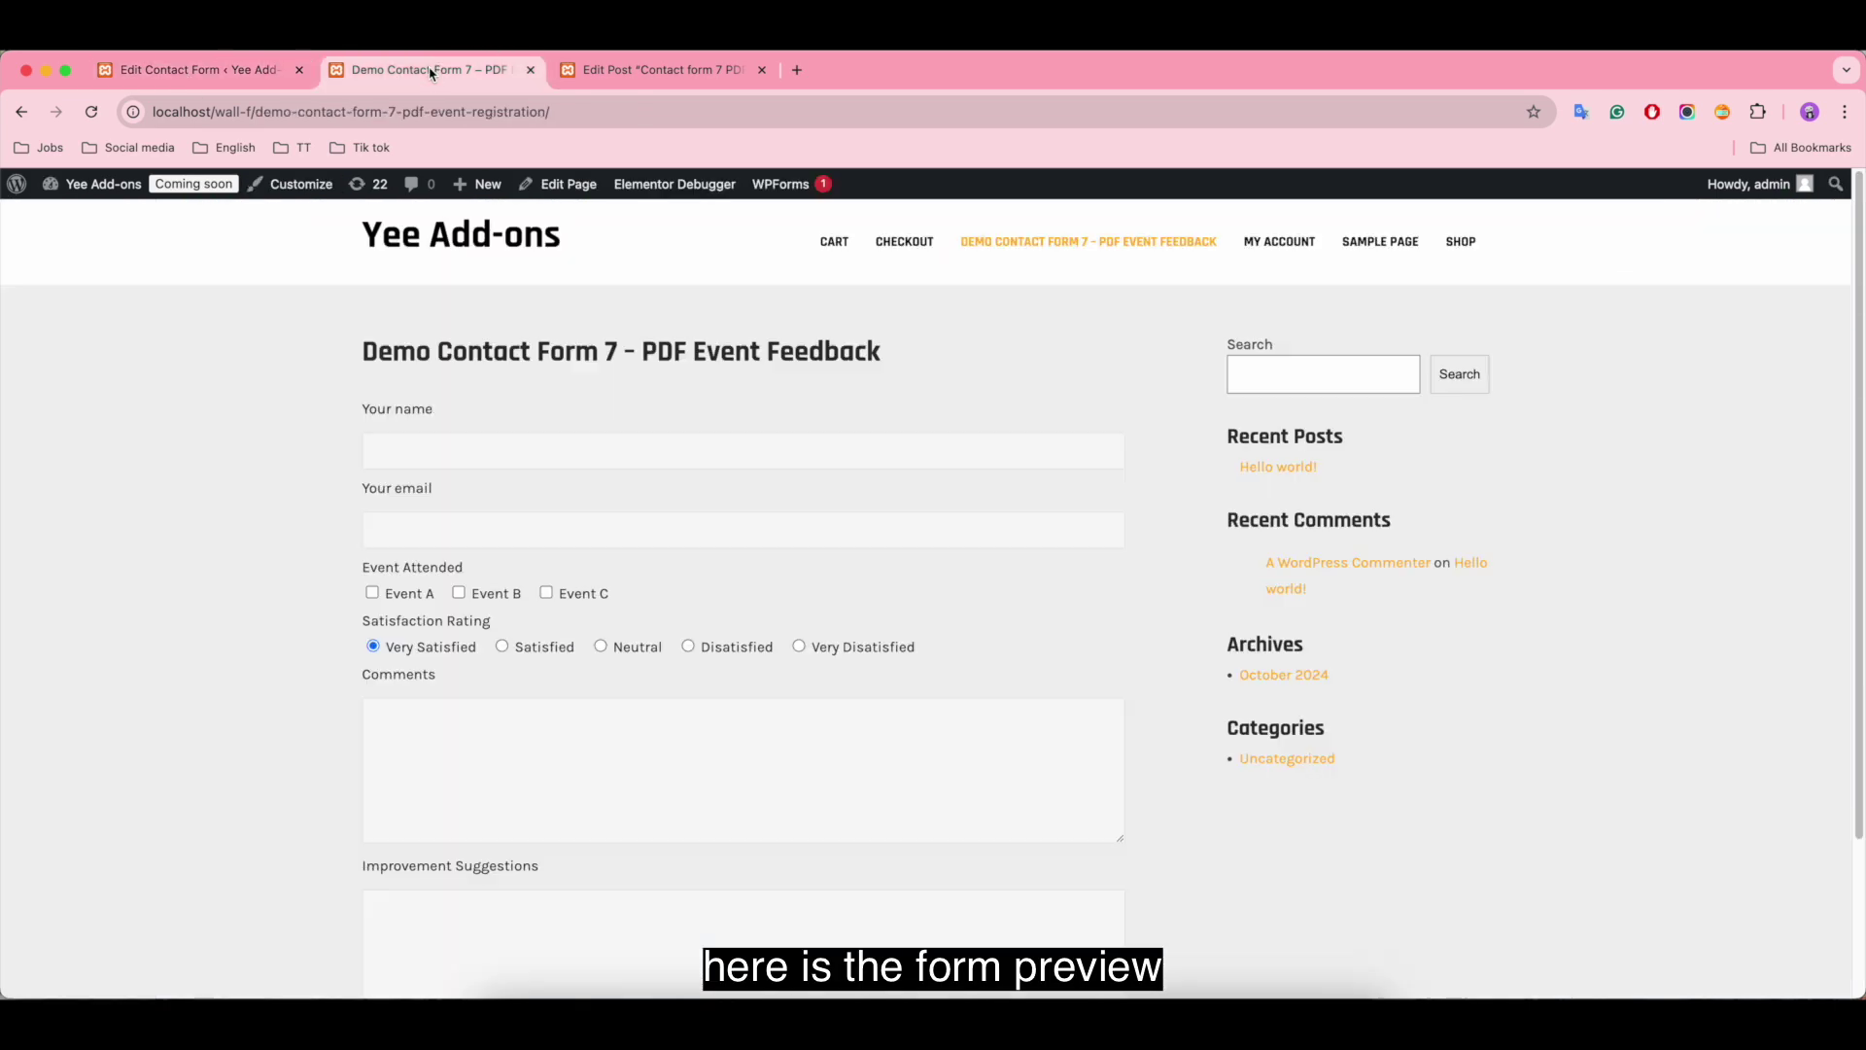
{"action": "scroll", "coordinate": [916, 379], "scroll_direction": "down", "scroll_amount": 2}
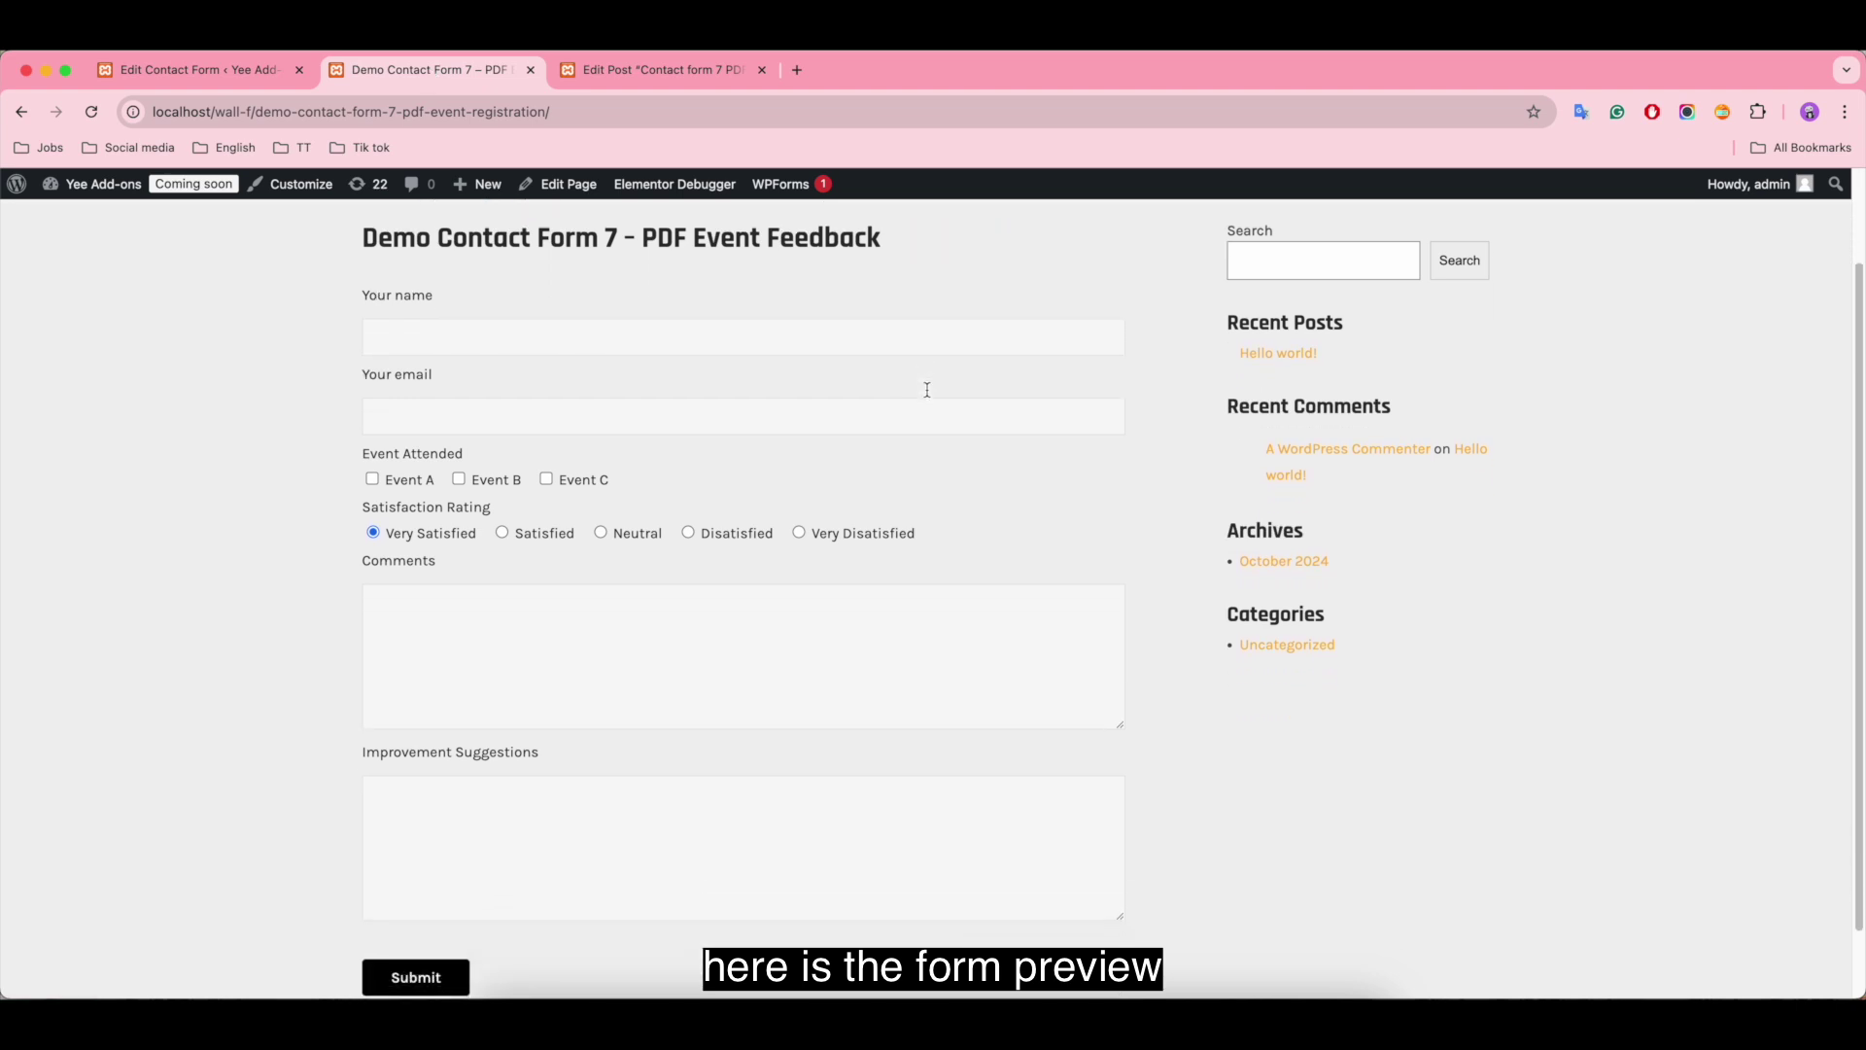
{"action": "scroll", "coordinate": [991, 413], "scroll_direction": "up", "scroll_amount": 2}
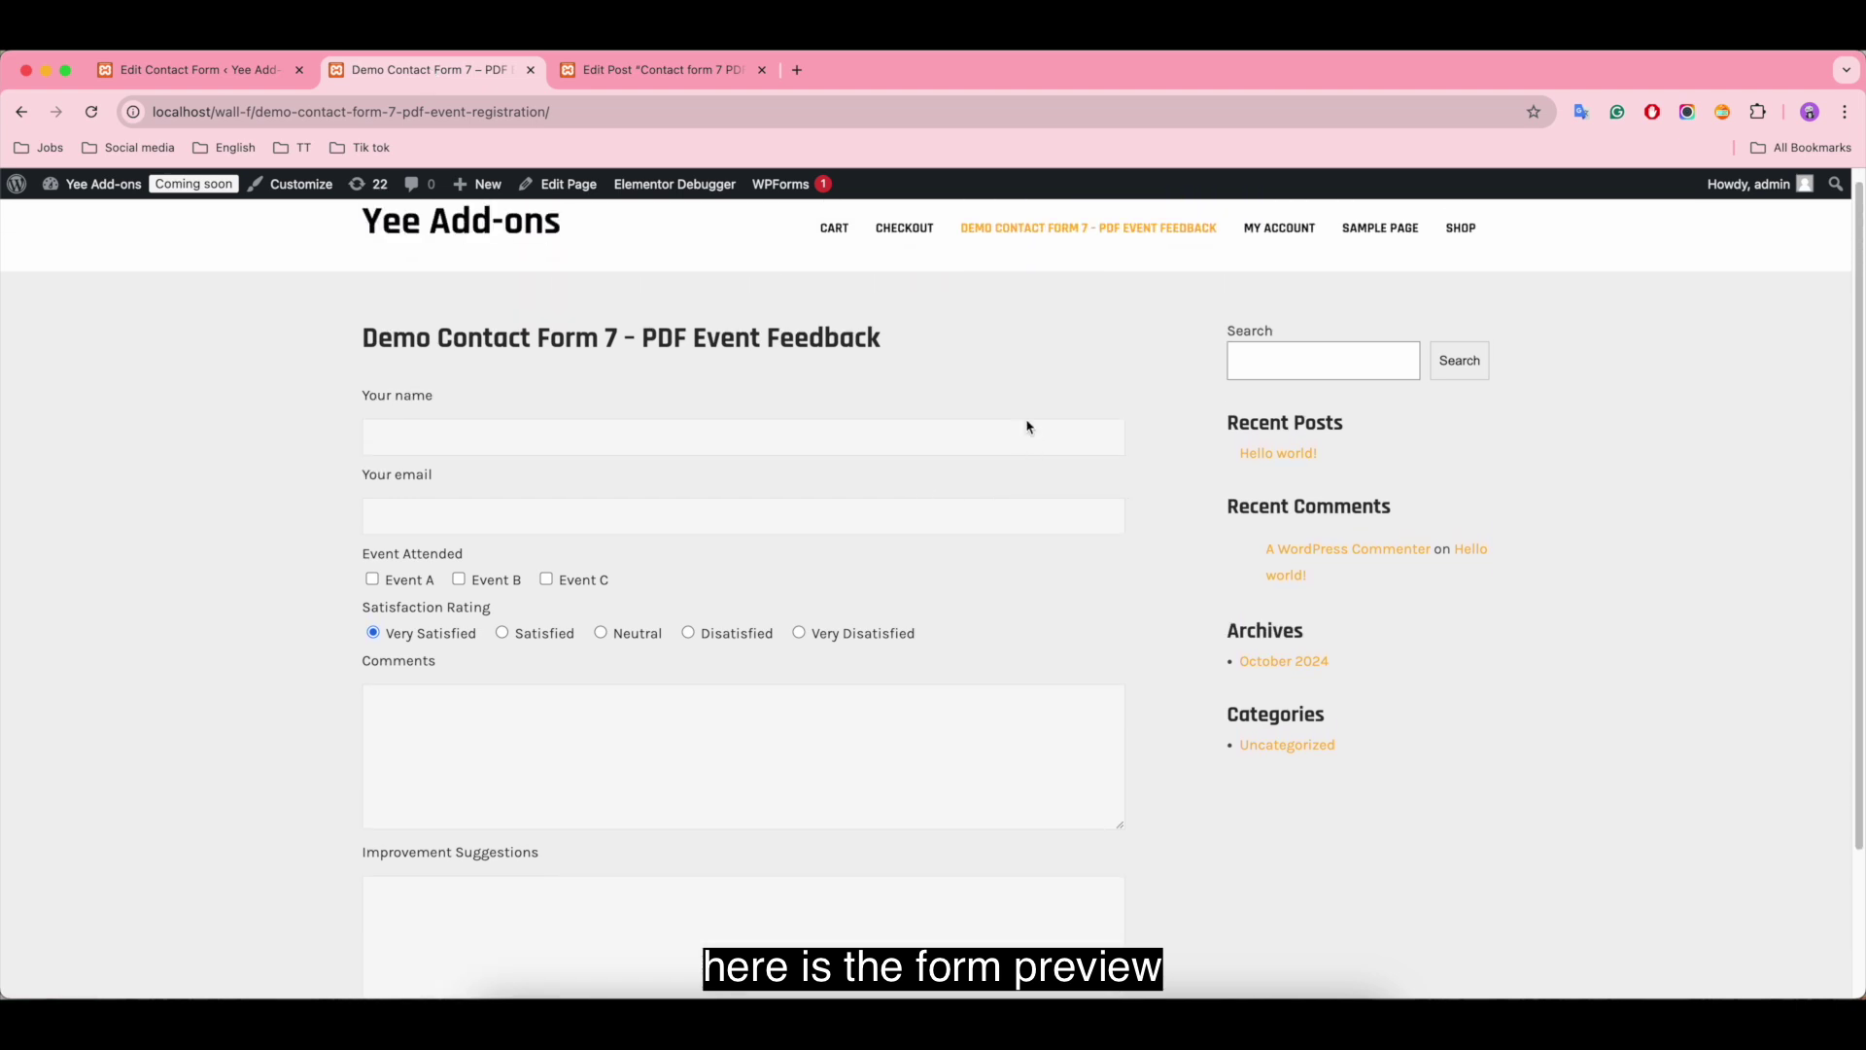
{"action": "scroll", "coordinate": [1069, 437], "scroll_direction": "up", "scroll_amount": 1}
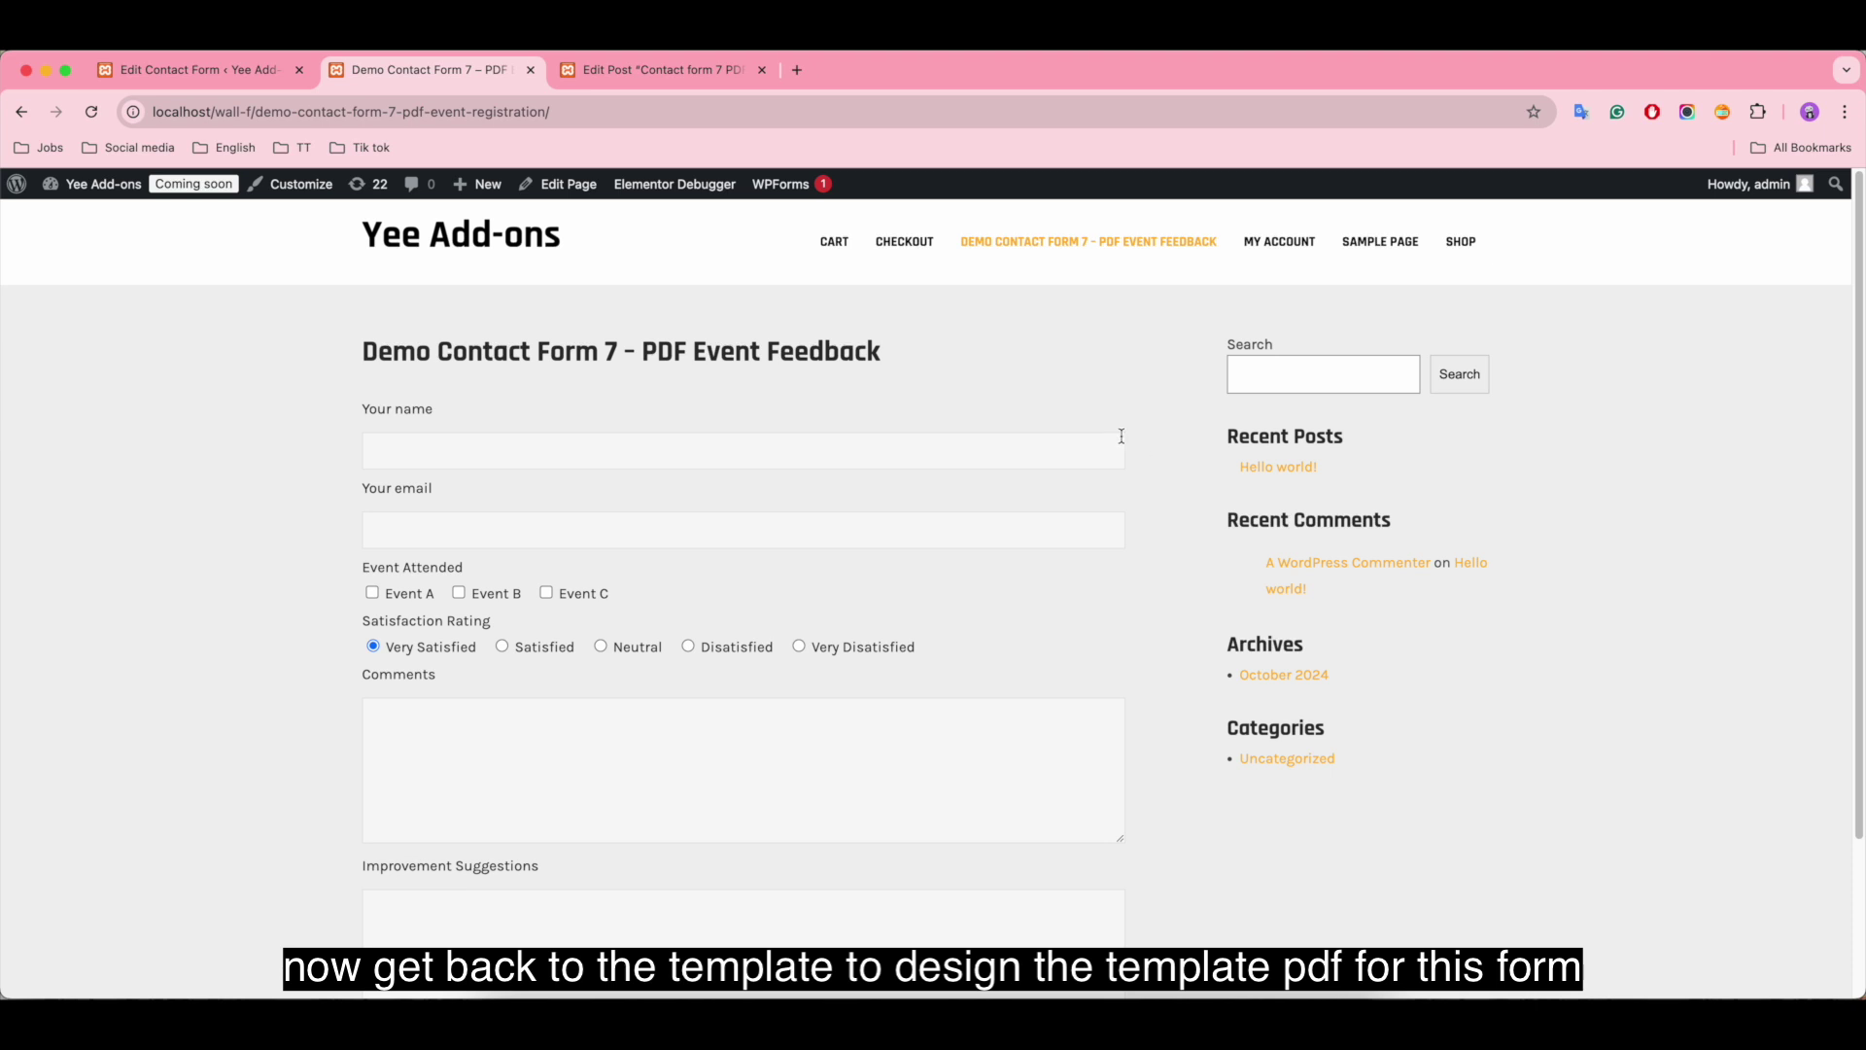
Step: Back in the YeePDF editor, try importing the Agreement and Inspection Services templates
{"action": "left_click", "coordinate": [676, 74]}
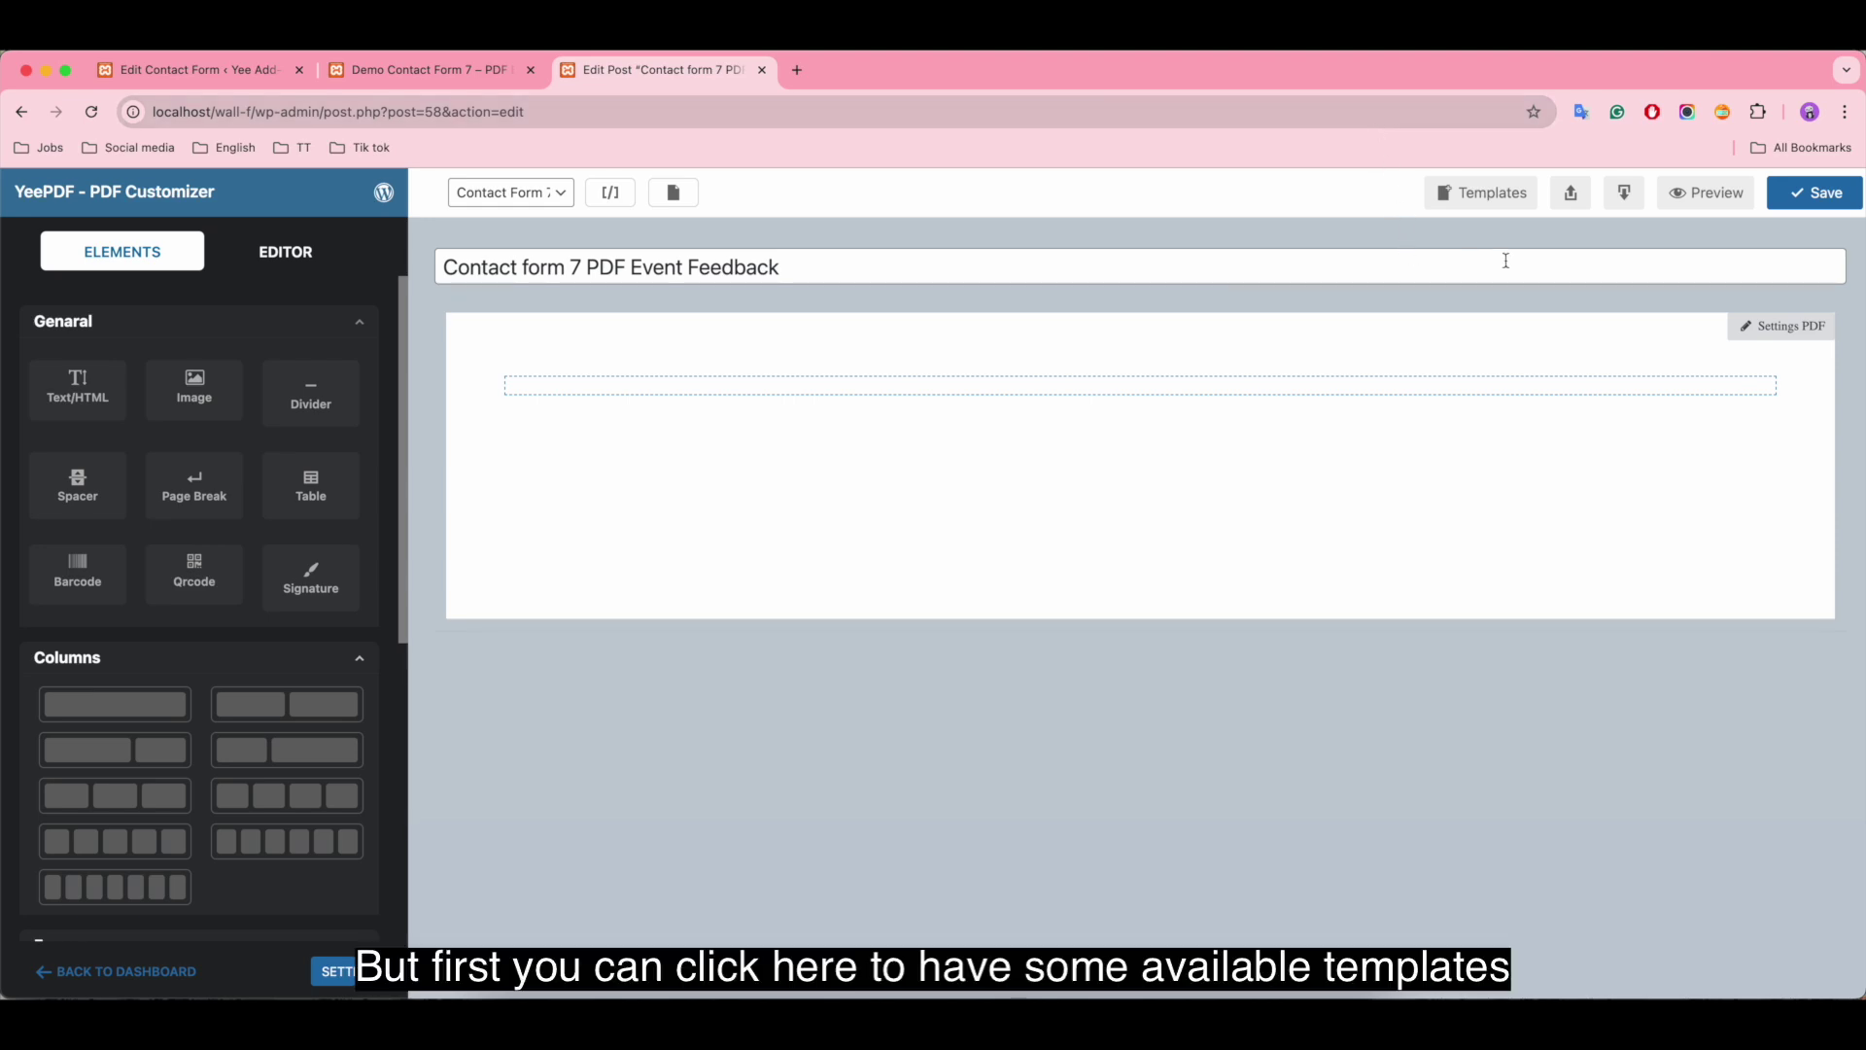
{"action": "left_click", "coordinate": [1485, 202]}
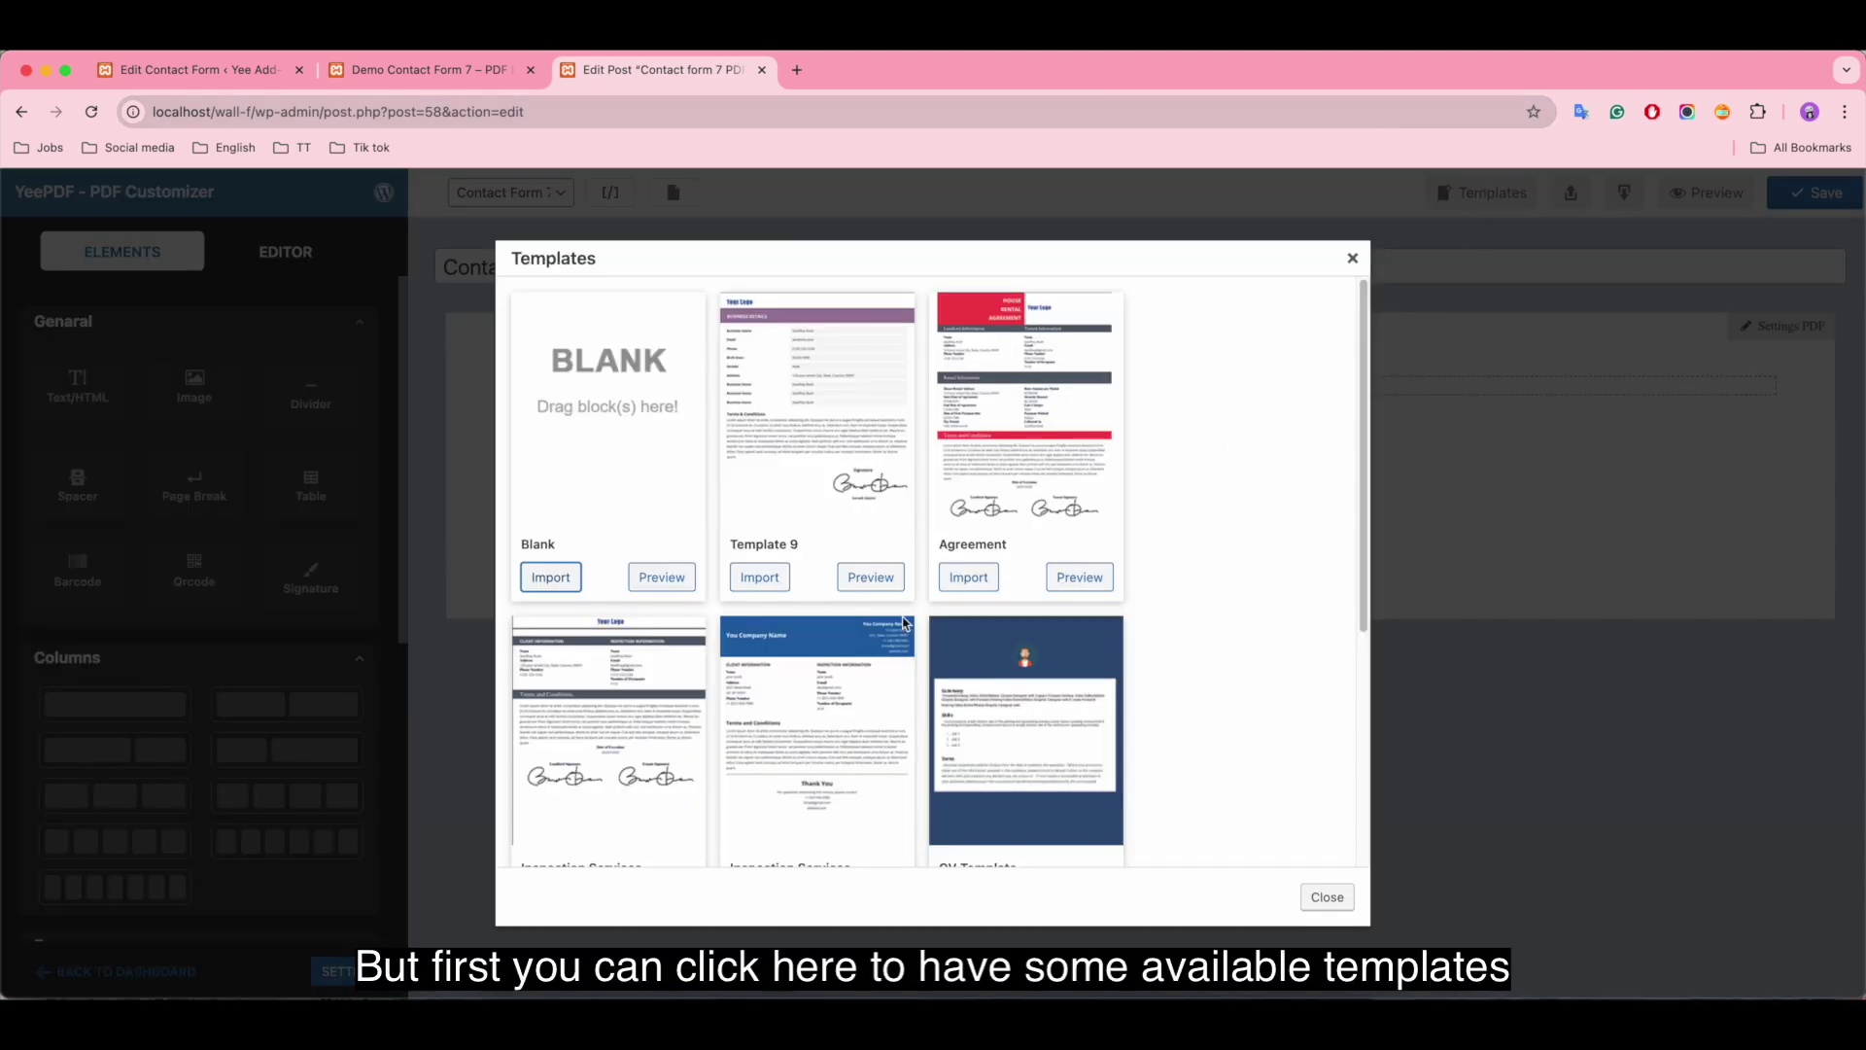
{"action": "left_click", "coordinate": [981, 579]}
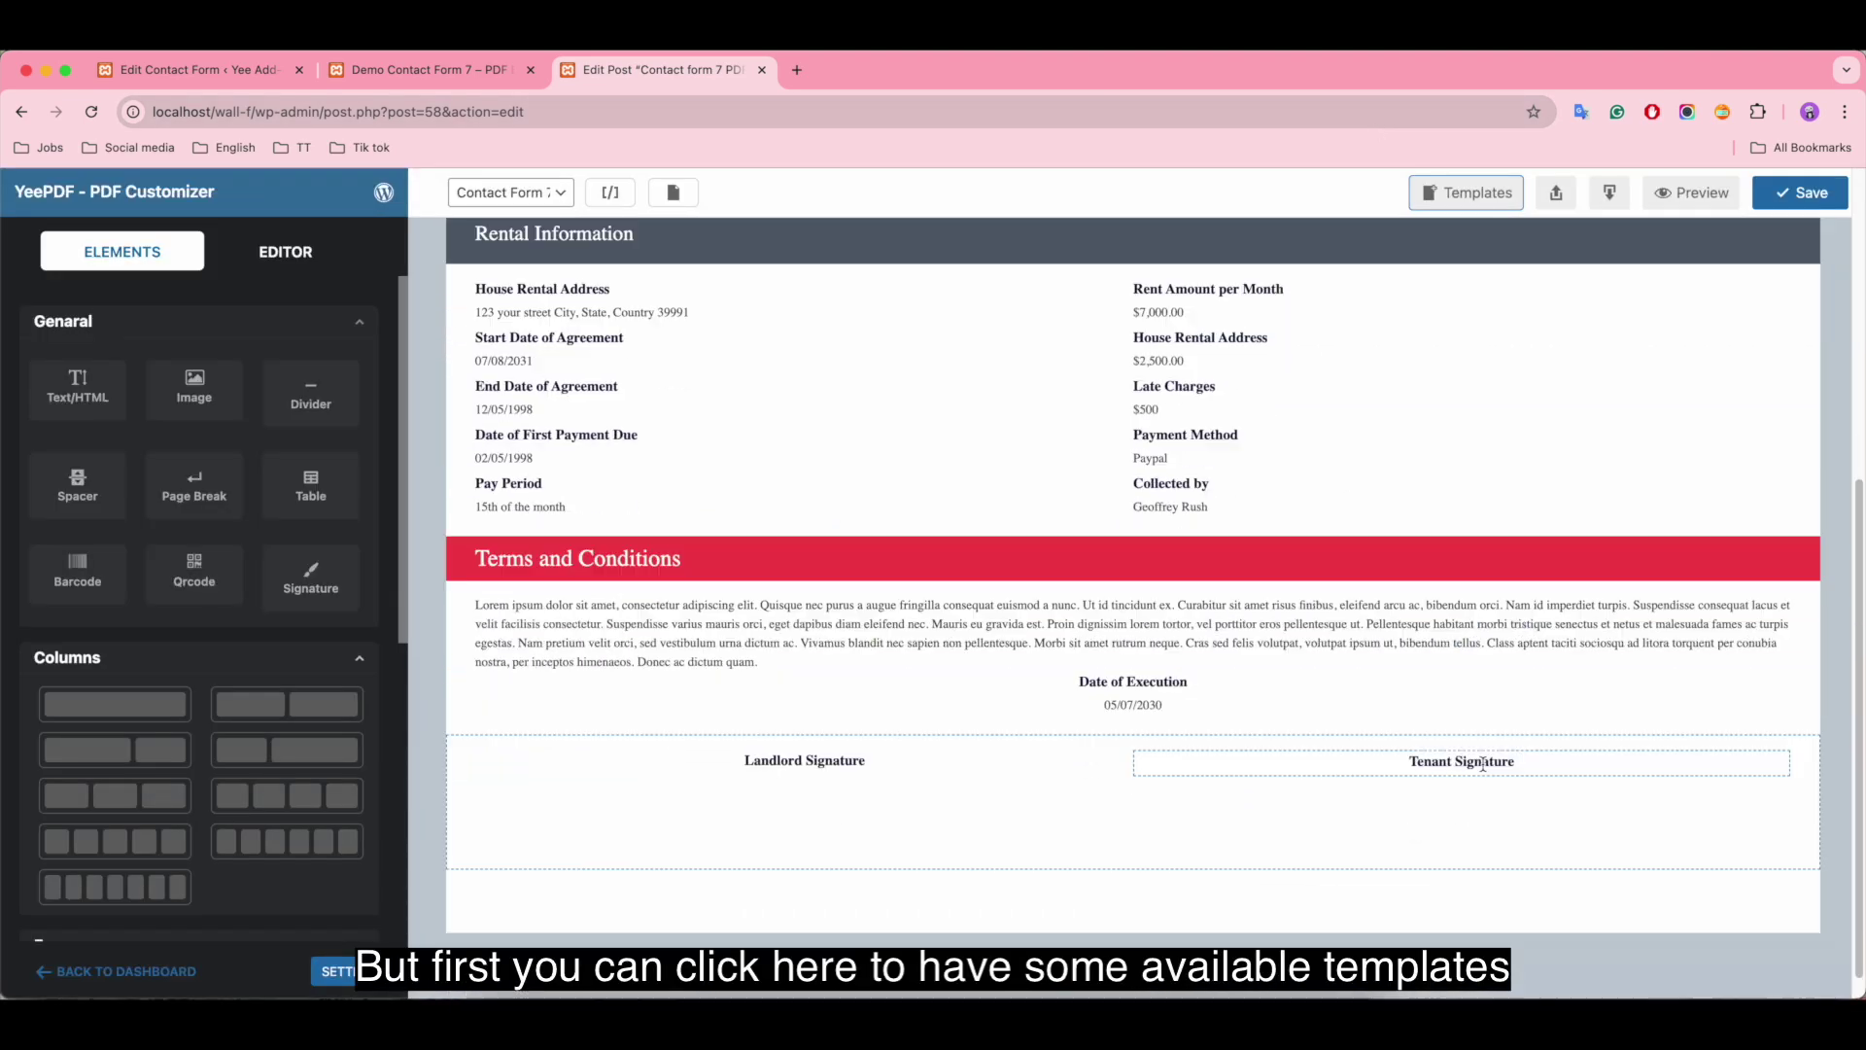
{"action": "left_click", "coordinate": [1462, 195]}
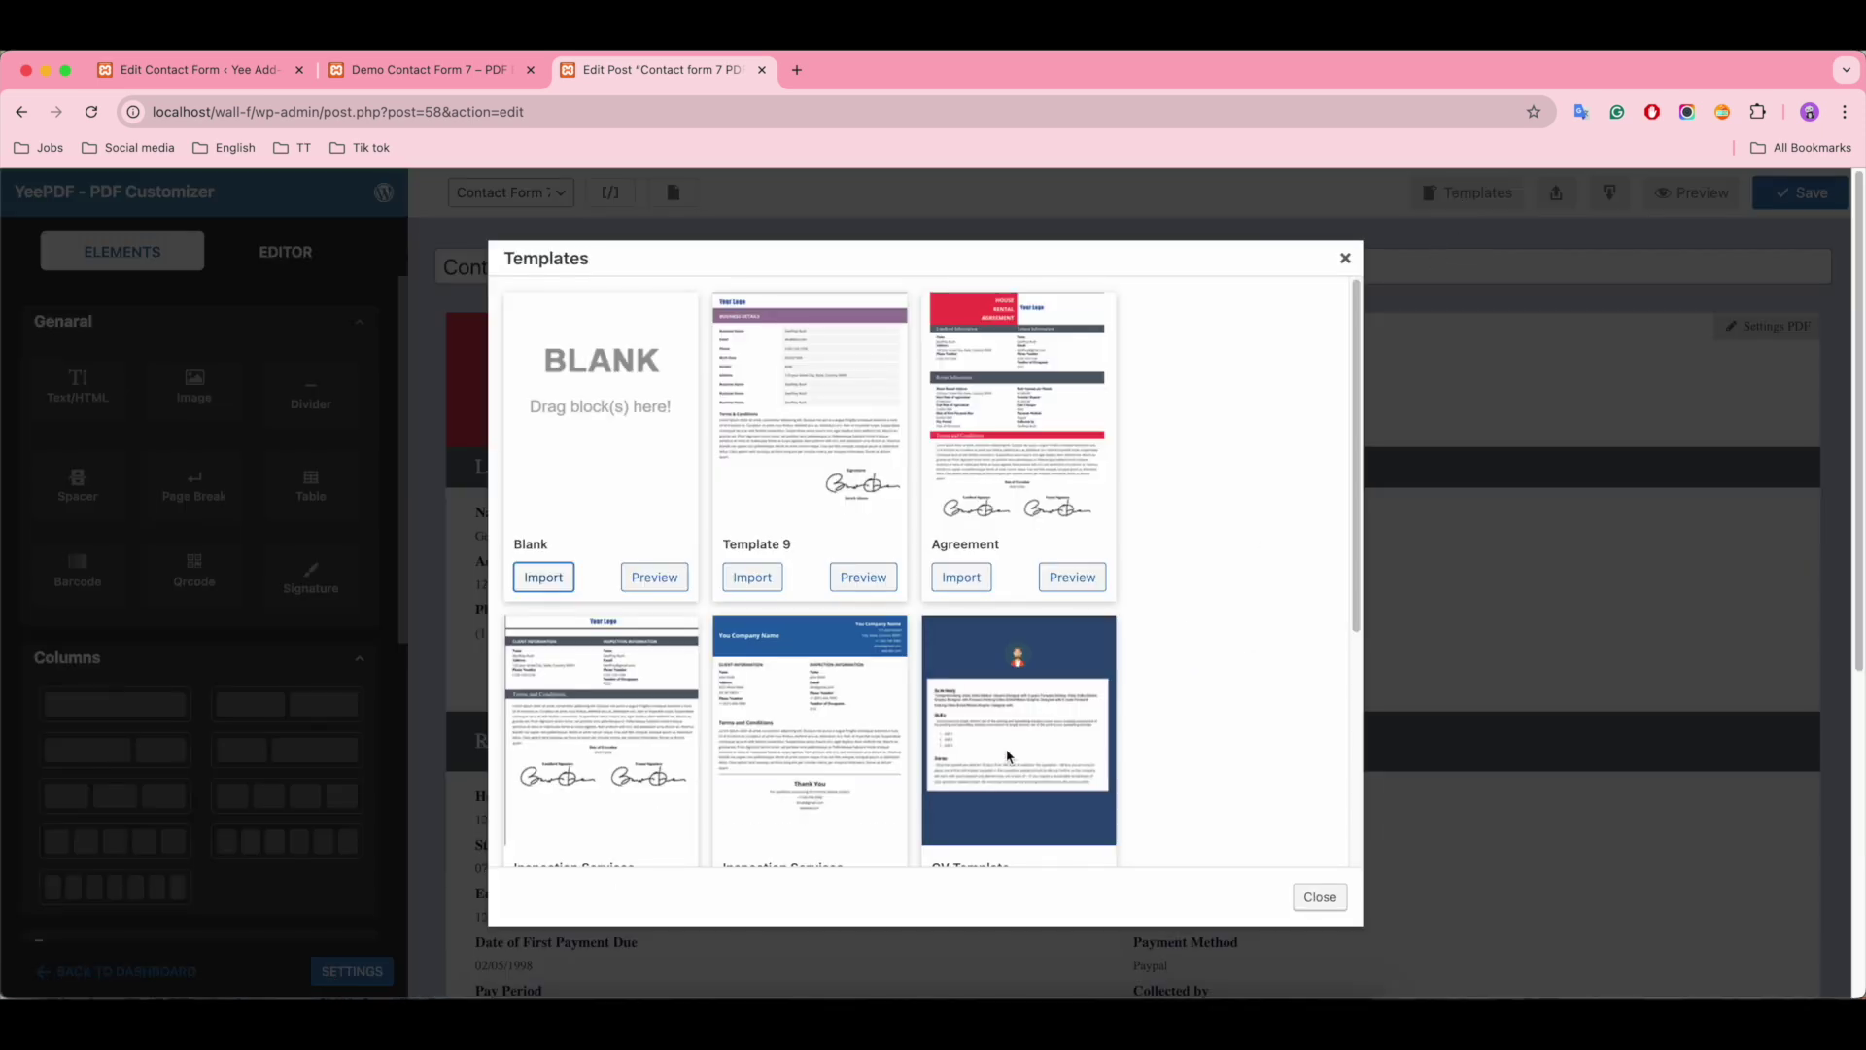
{"action": "scroll", "coordinate": [698, 770], "scroll_direction": "down", "scroll_amount": 1}
{"action": "scroll", "coordinate": [697, 771], "scroll_direction": "down", "scroll_amount": 3}
{"action": "left_click", "coordinate": [754, 590]}
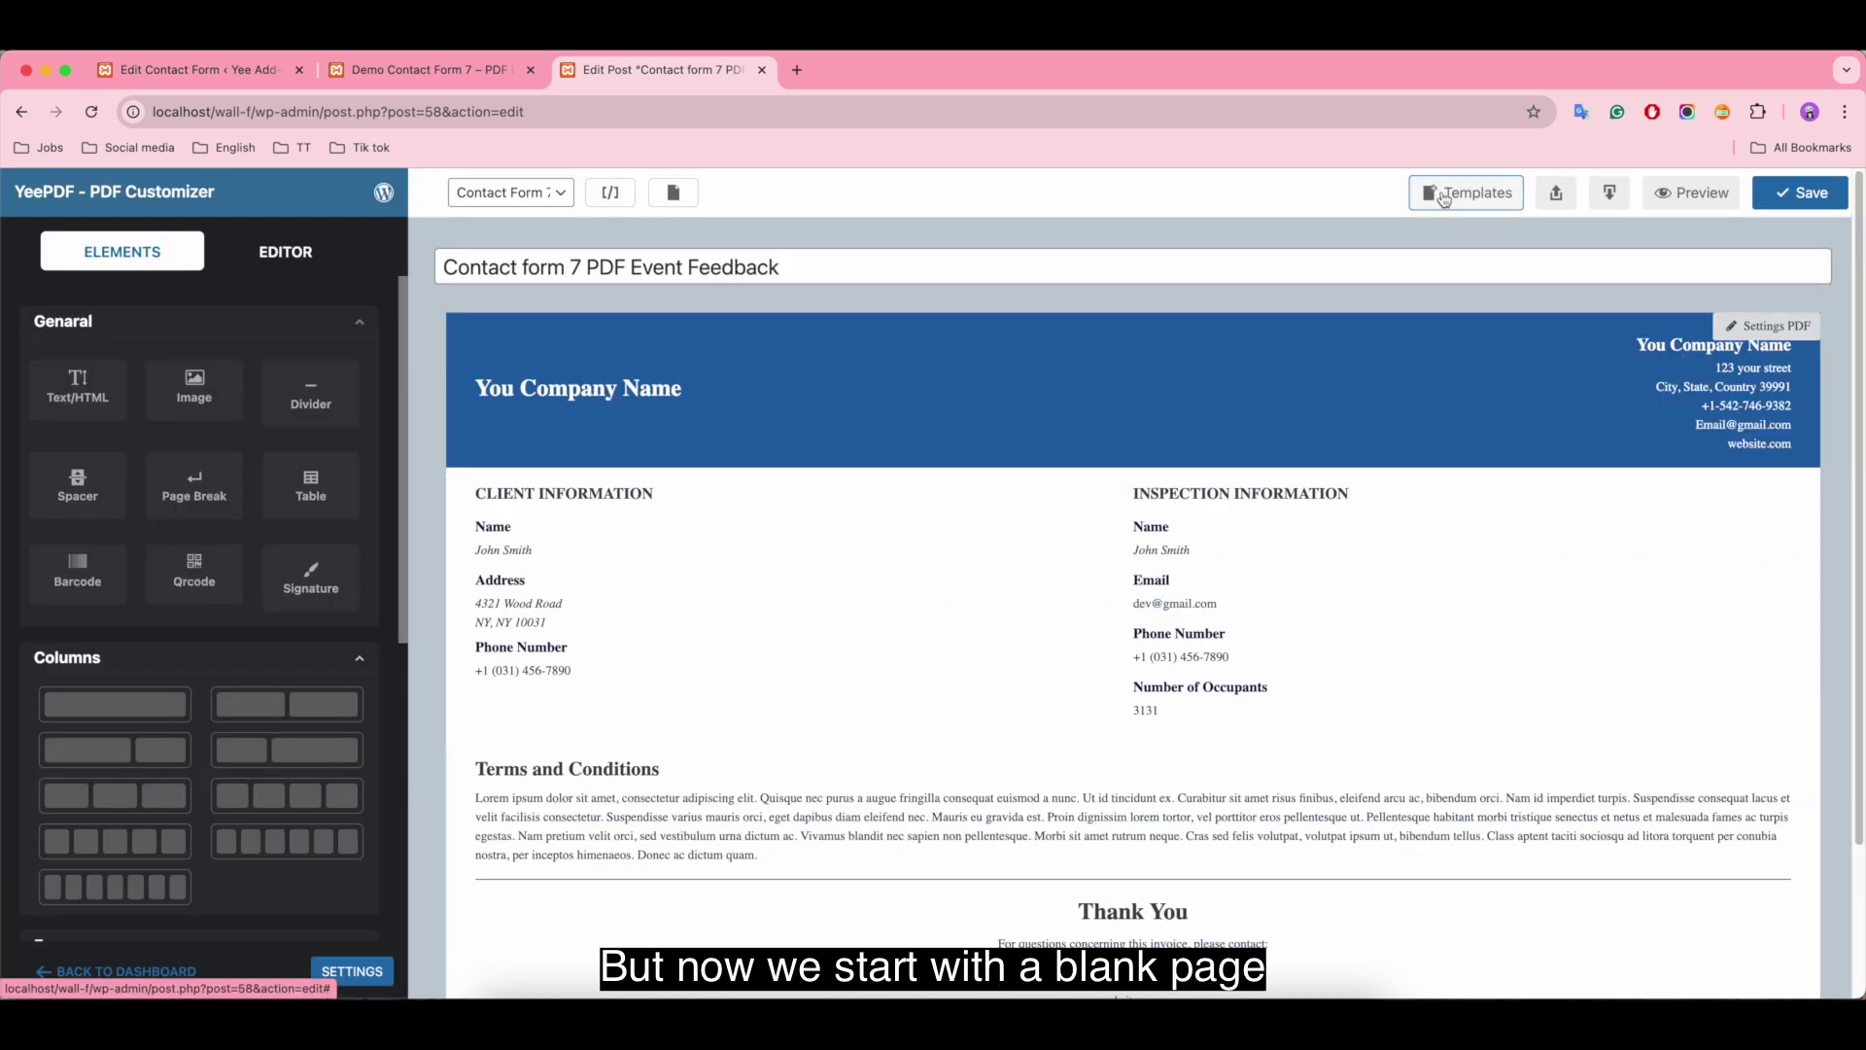
Step: Import the Blank template to empty the canvas and close the gallery
{"action": "left_click", "coordinate": [1448, 192]}
{"action": "scroll", "coordinate": [654, 487], "scroll_direction": "up", "scroll_amount": 3}
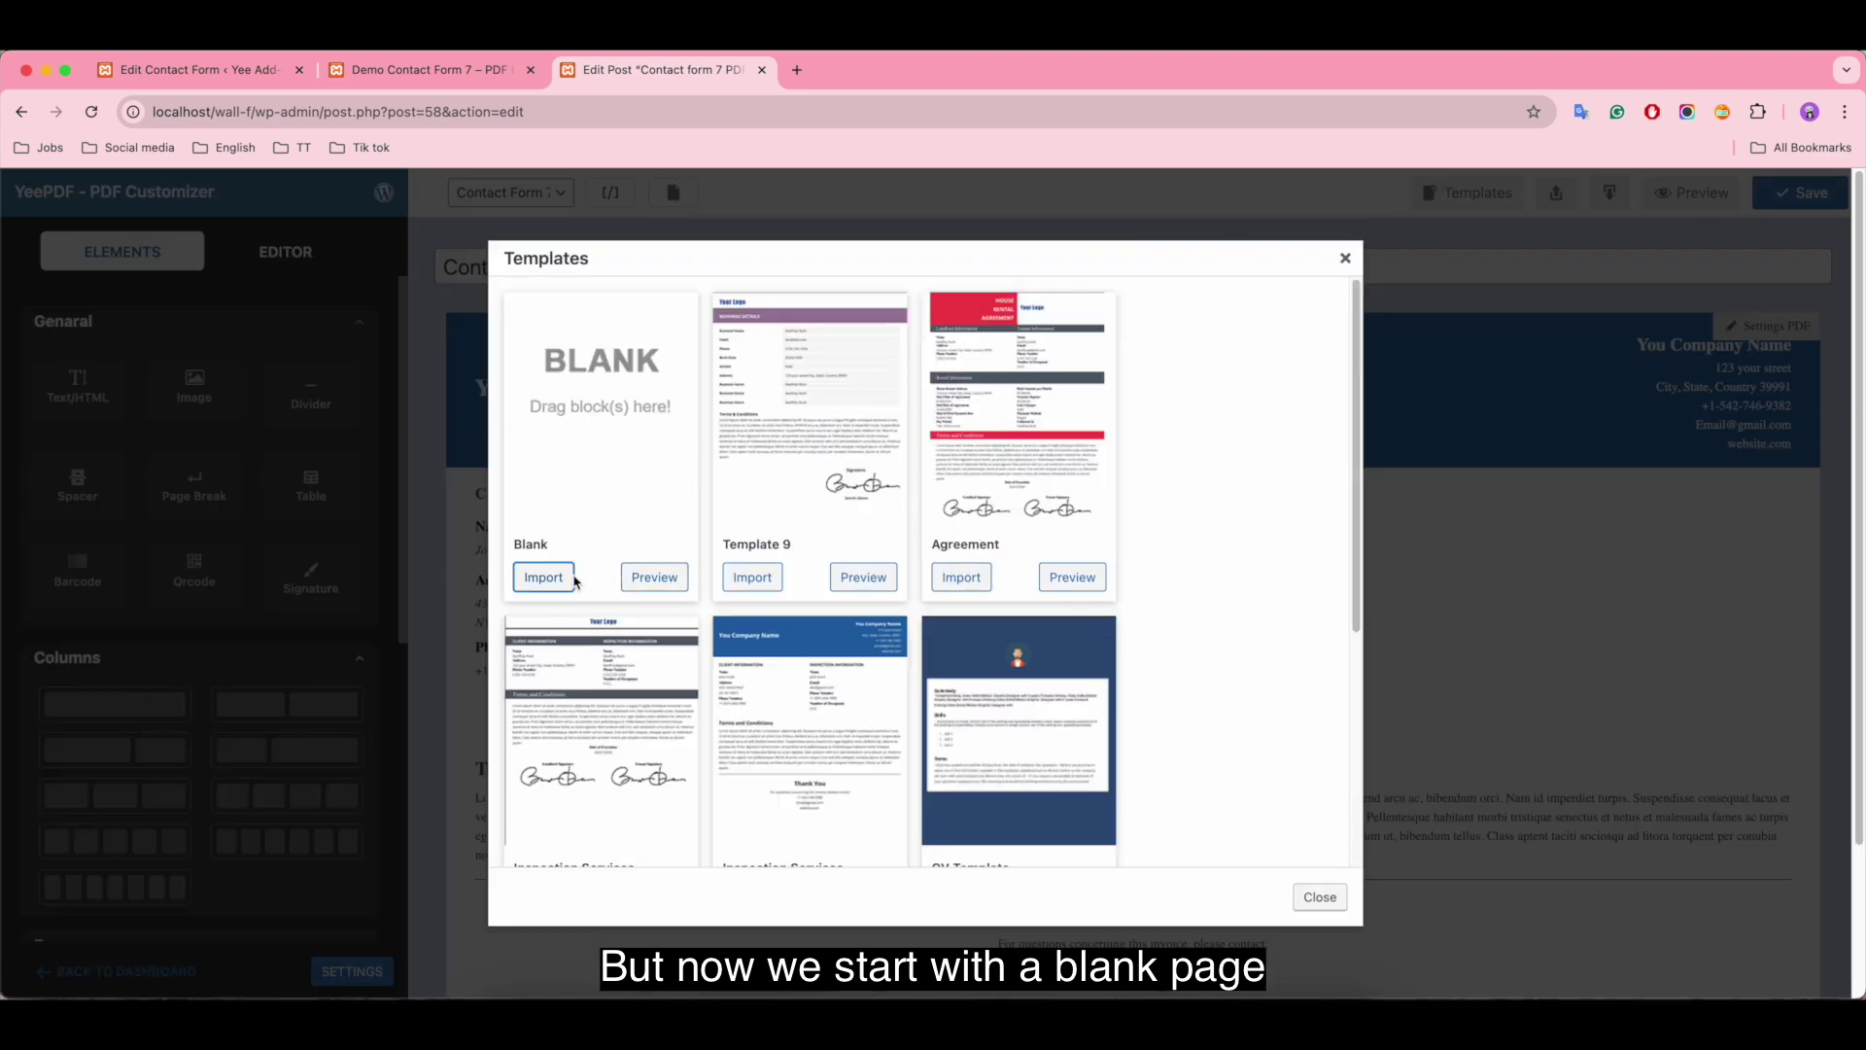
{"action": "left_click", "coordinate": [544, 579]}
{"action": "left_click", "coordinate": [1322, 896]}
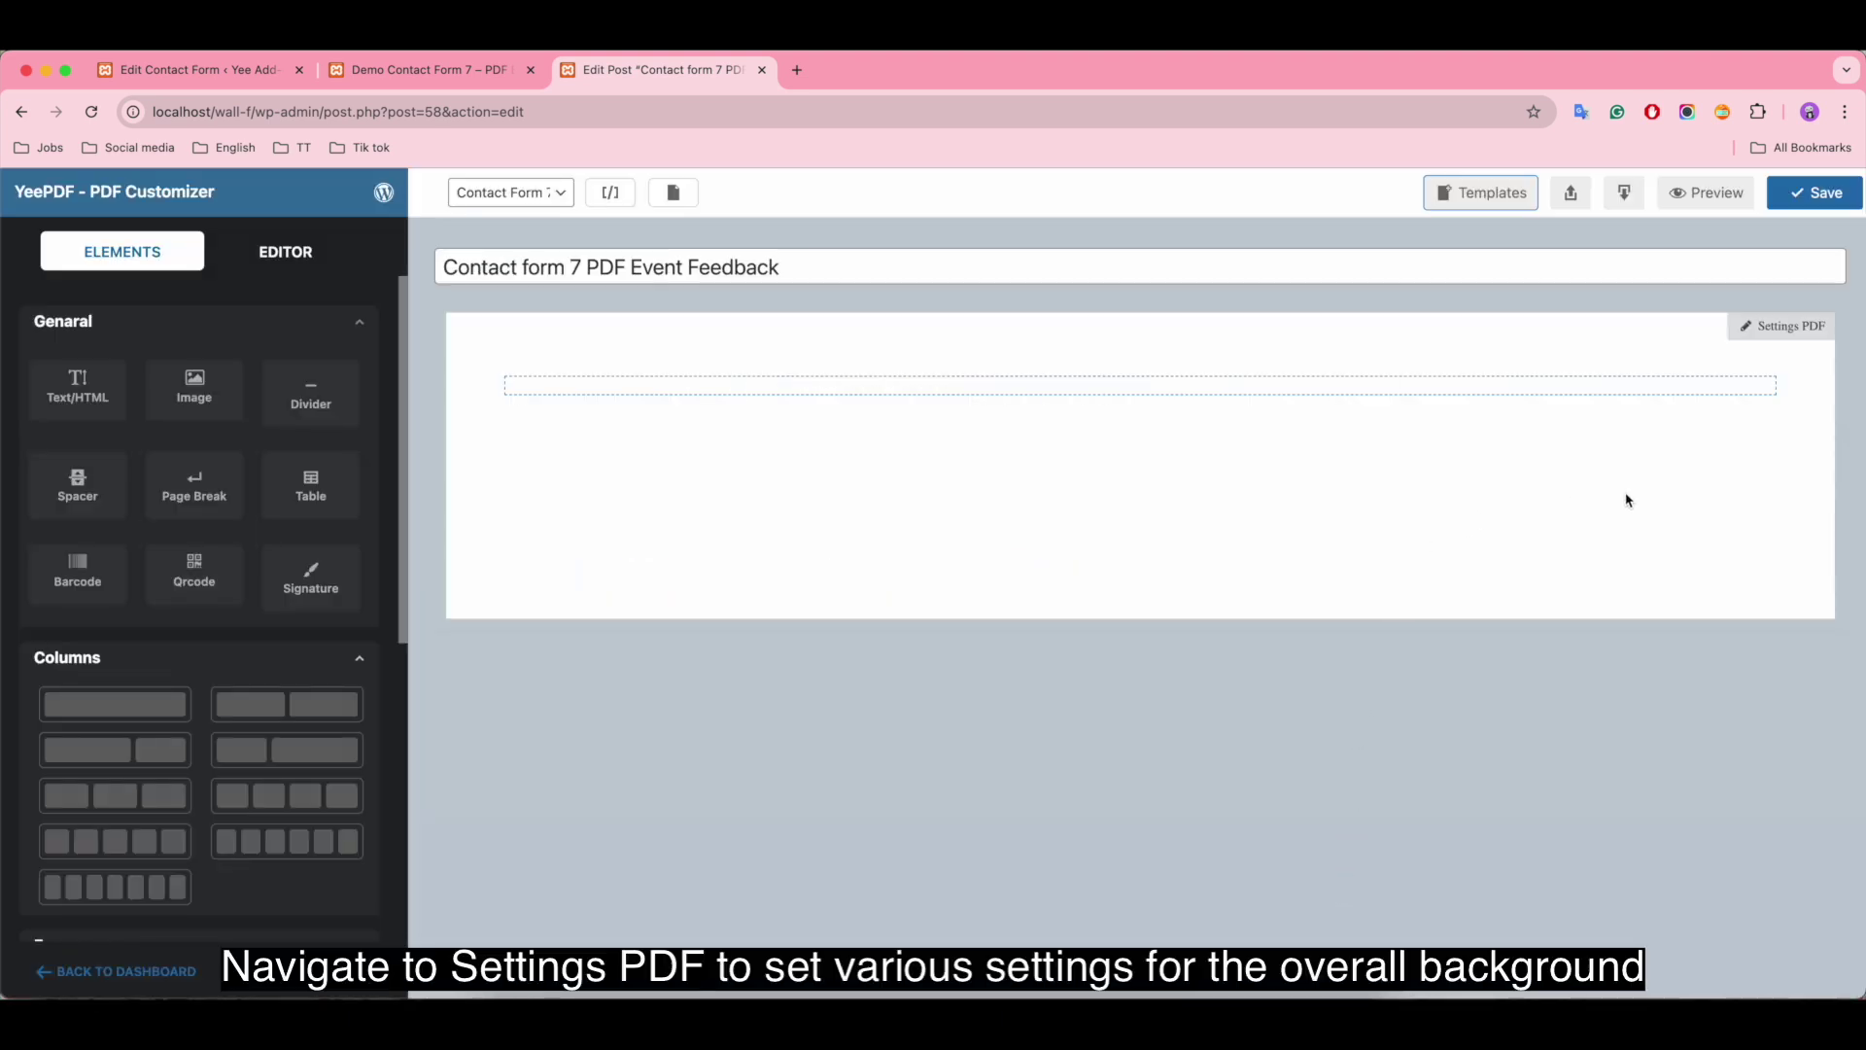
Step: In Settings PDF, keep Portrait orientation, A4 (210 x 297mm) paper and dejavusans font
{"action": "left_click", "coordinate": [1791, 327]}
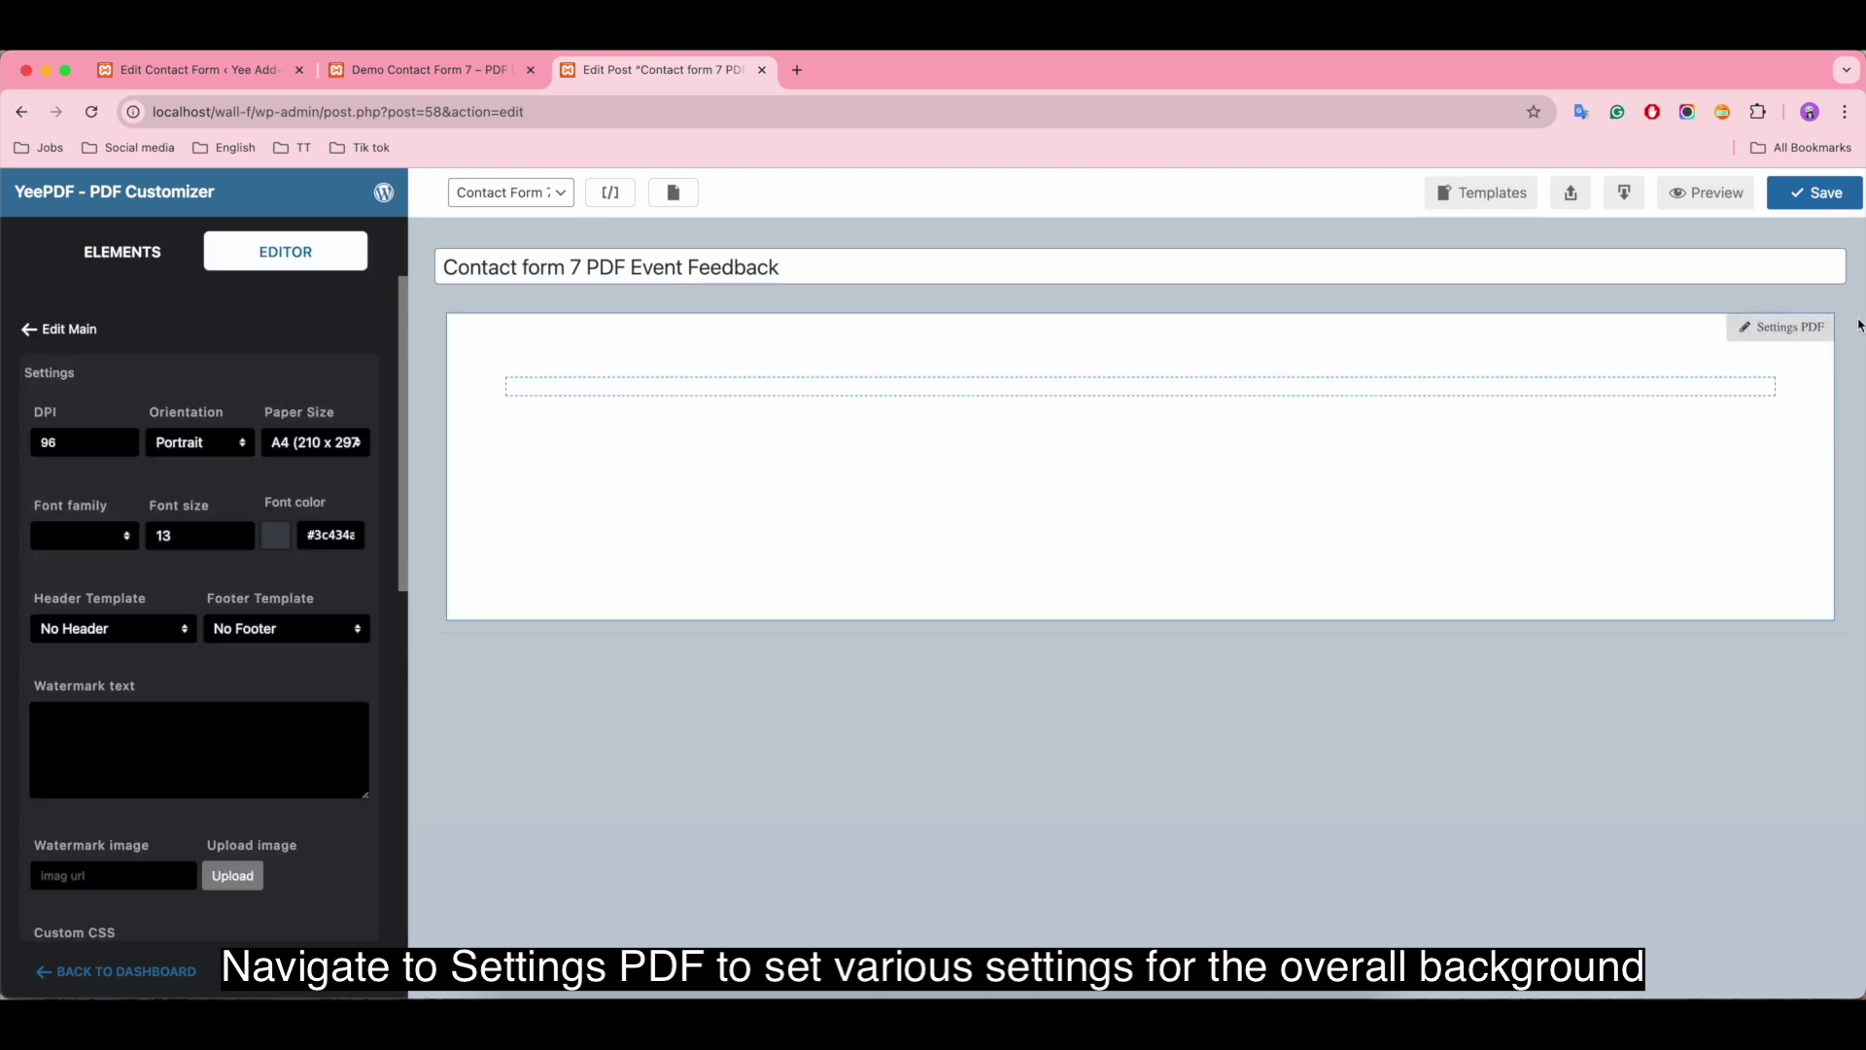
{"action": "left_click", "coordinate": [79, 447]}
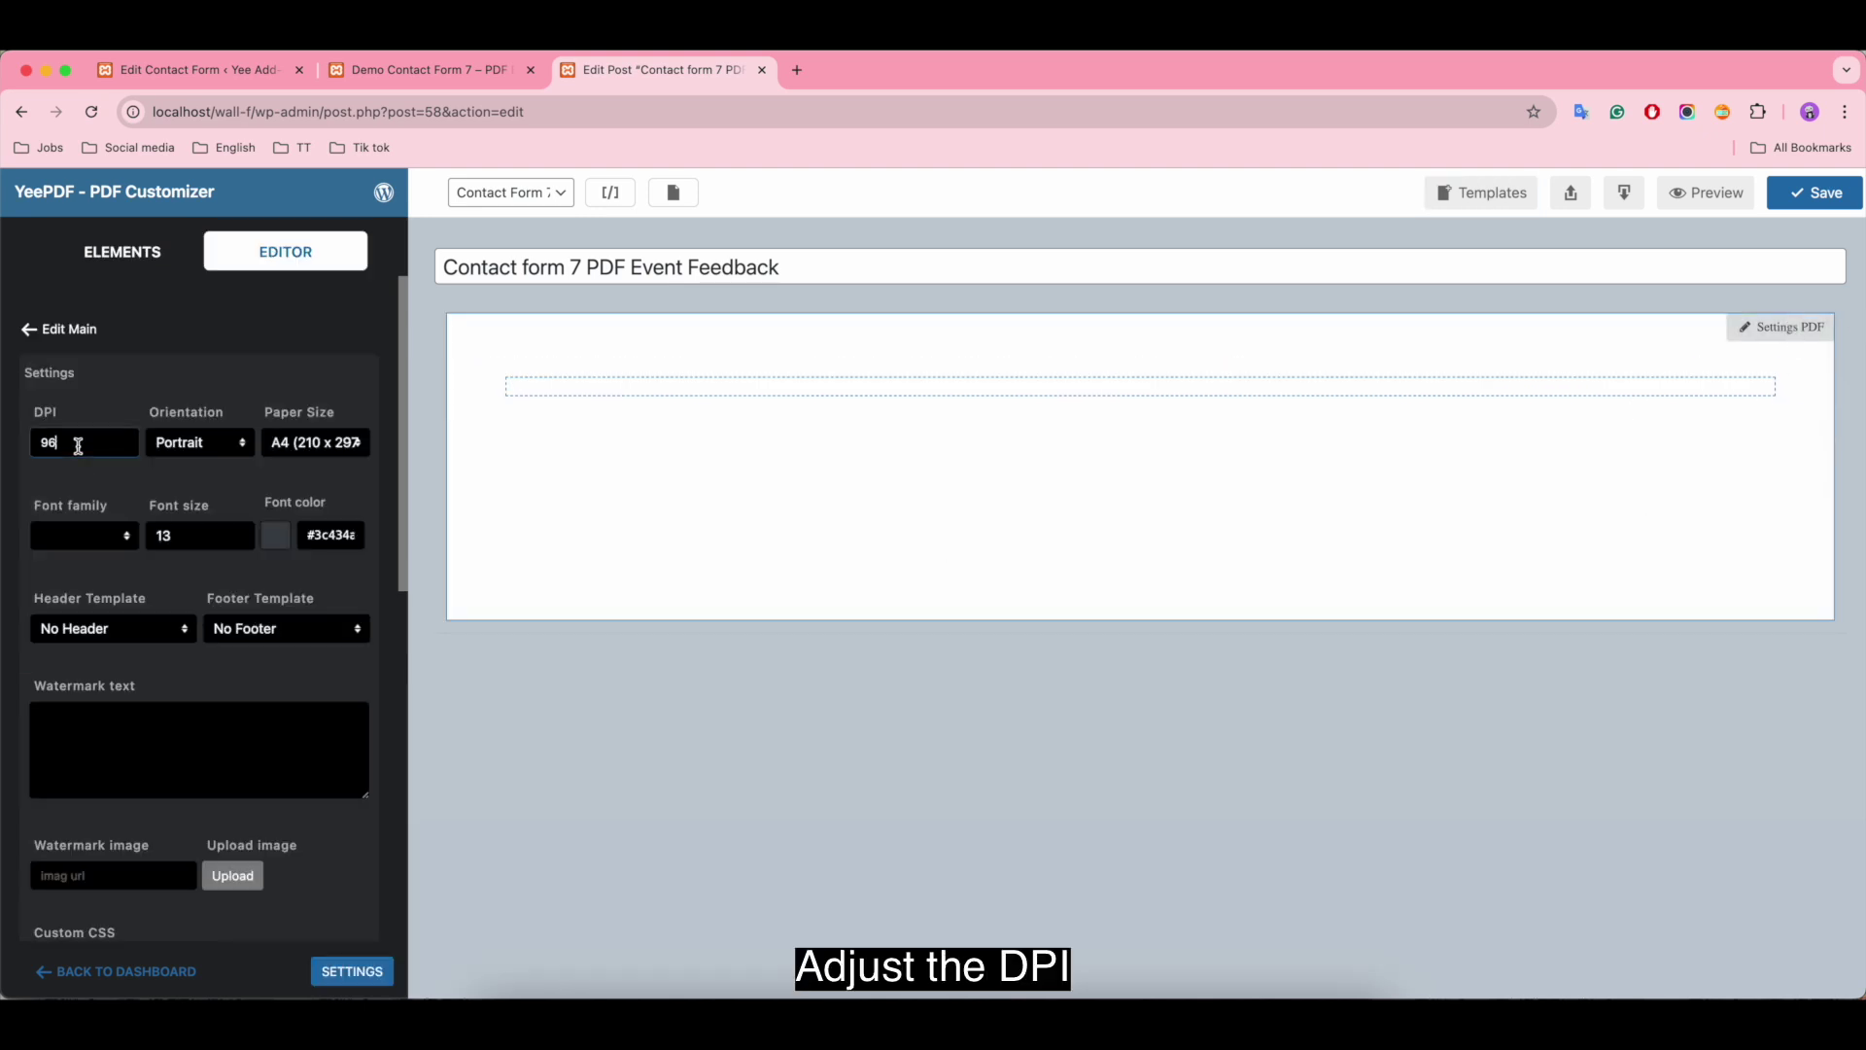
{"action": "left_click", "coordinate": [214, 445]}
{"action": "left_click", "coordinate": [213, 445]}
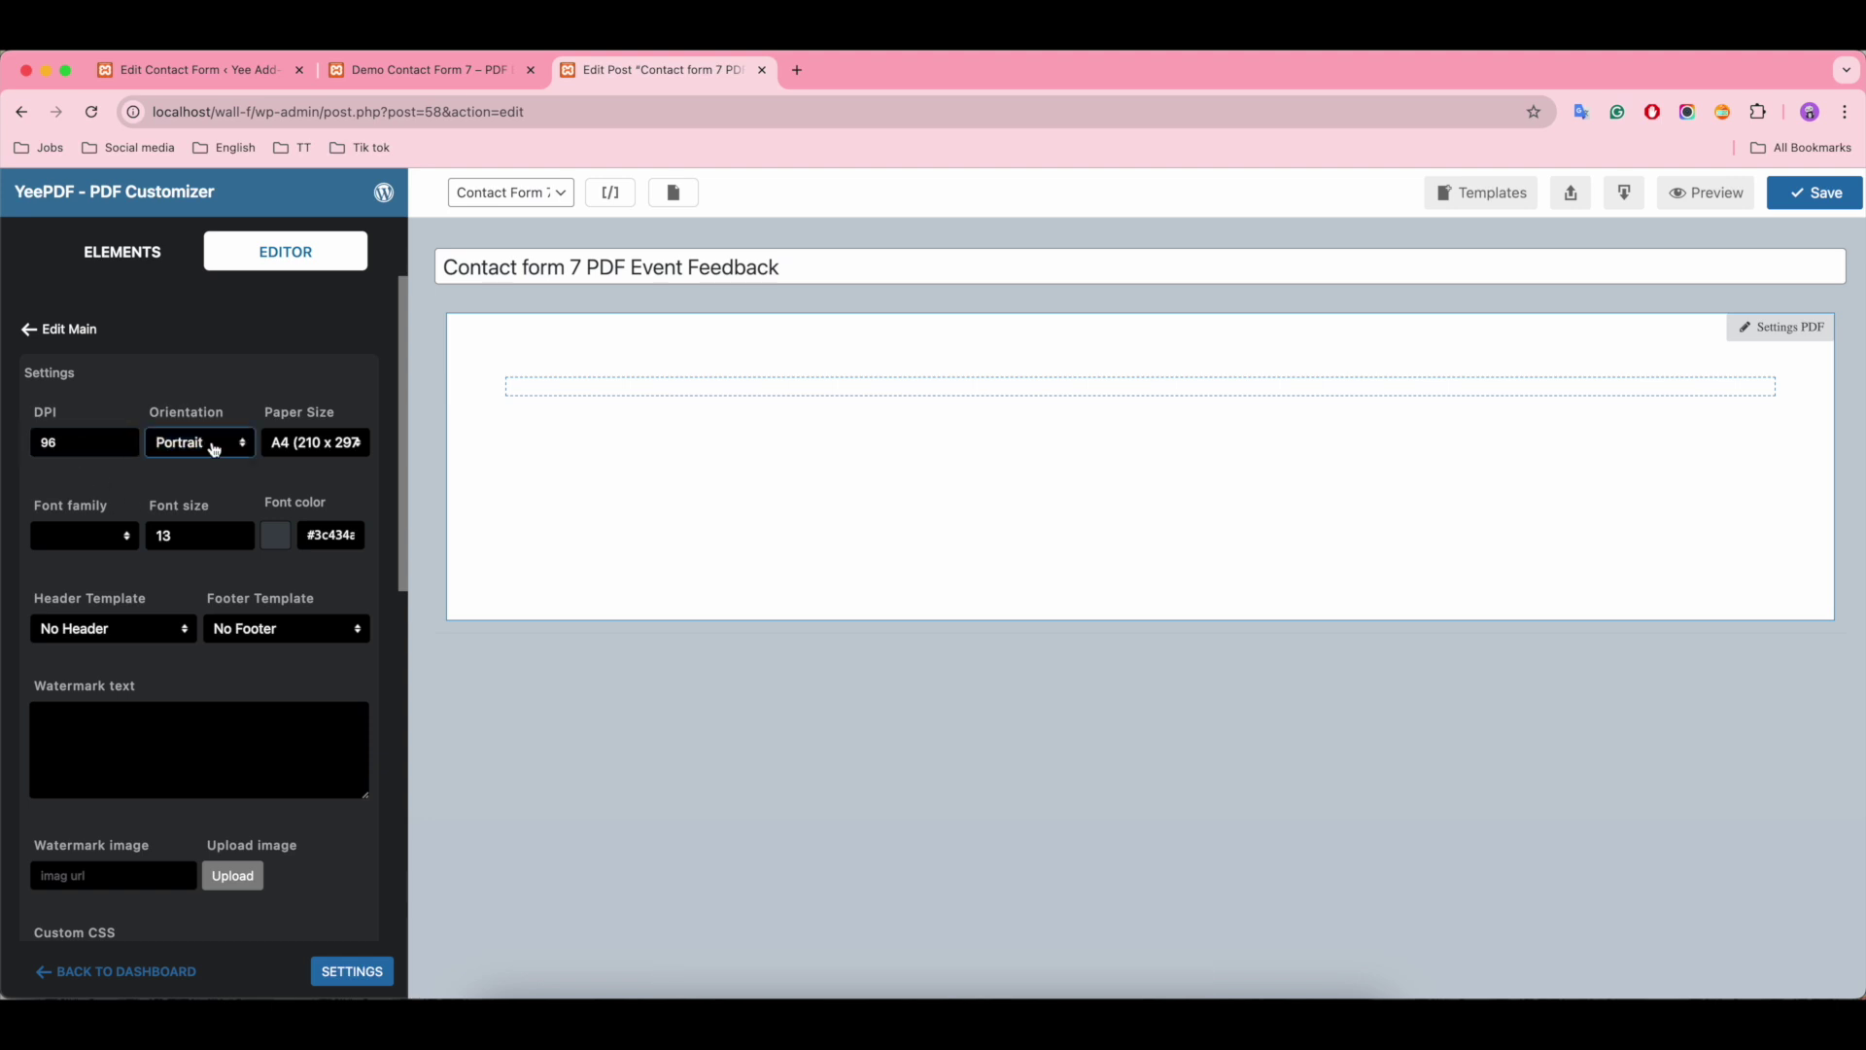
{"action": "left_click", "coordinate": [325, 451]}
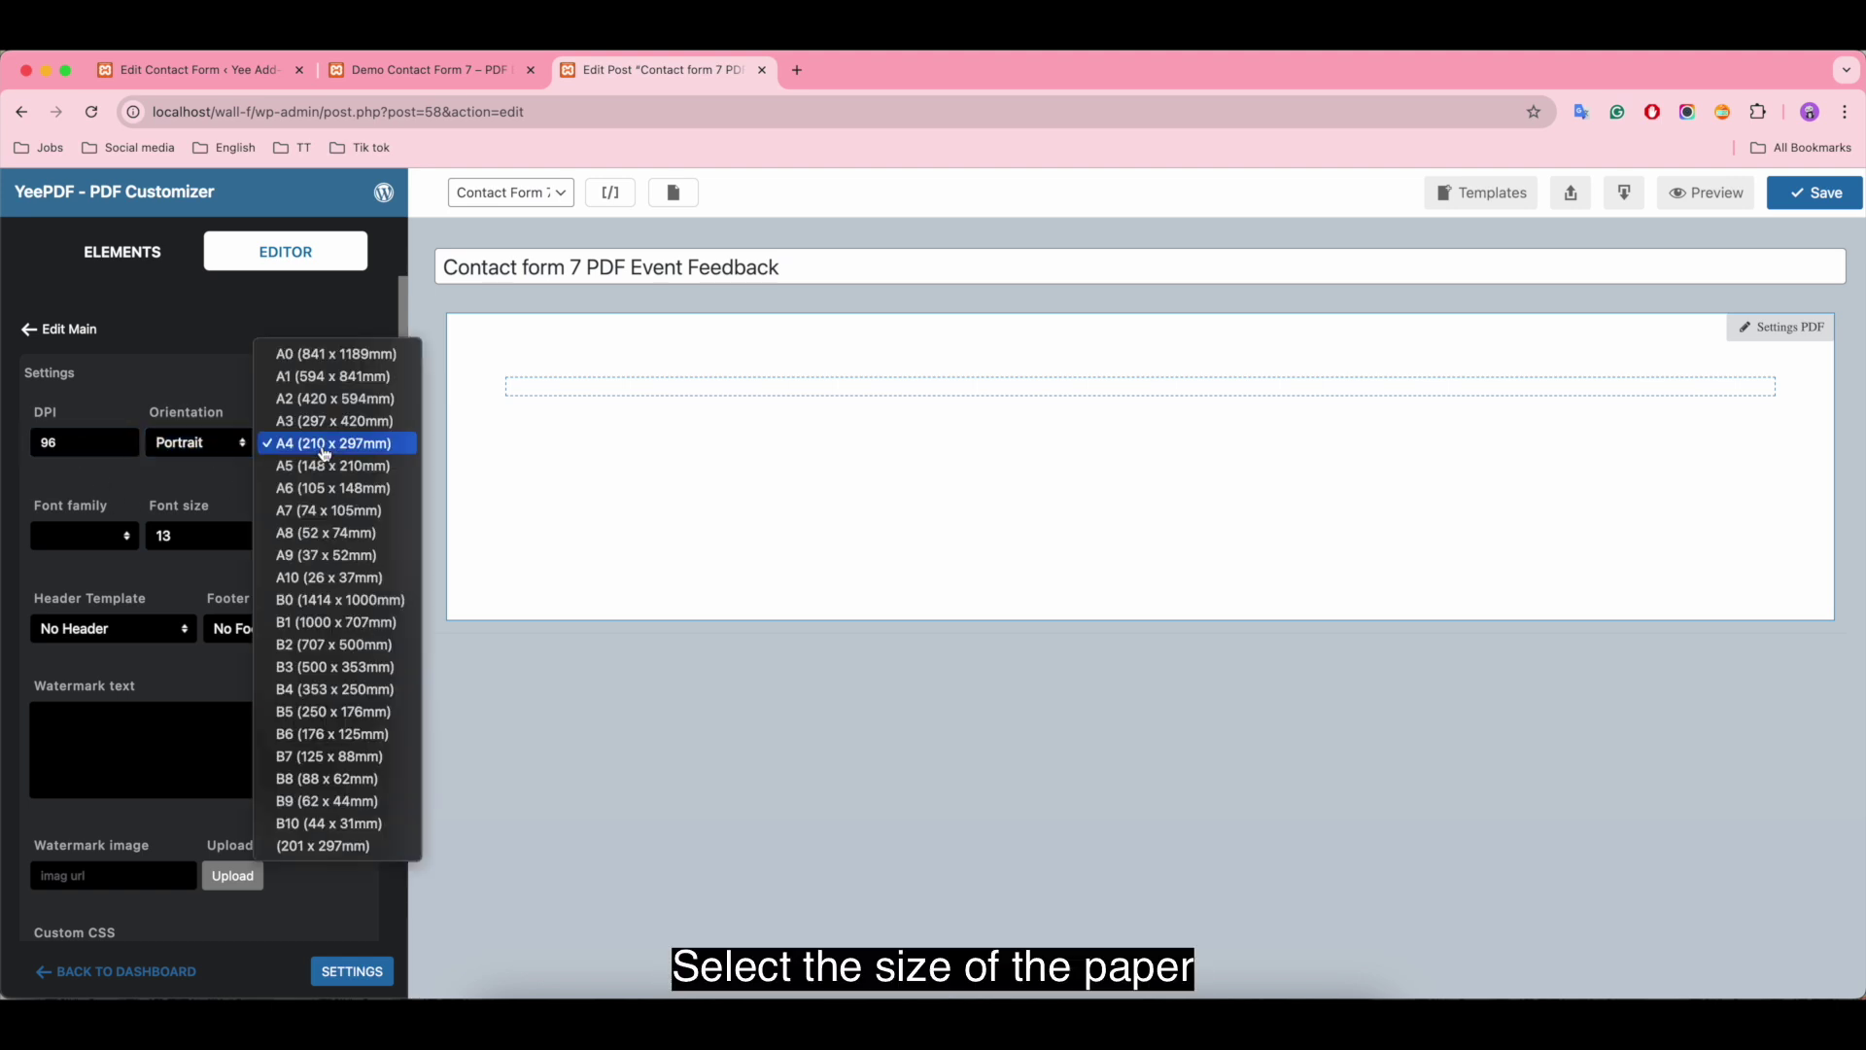
{"action": "left_click", "coordinate": [326, 445]}
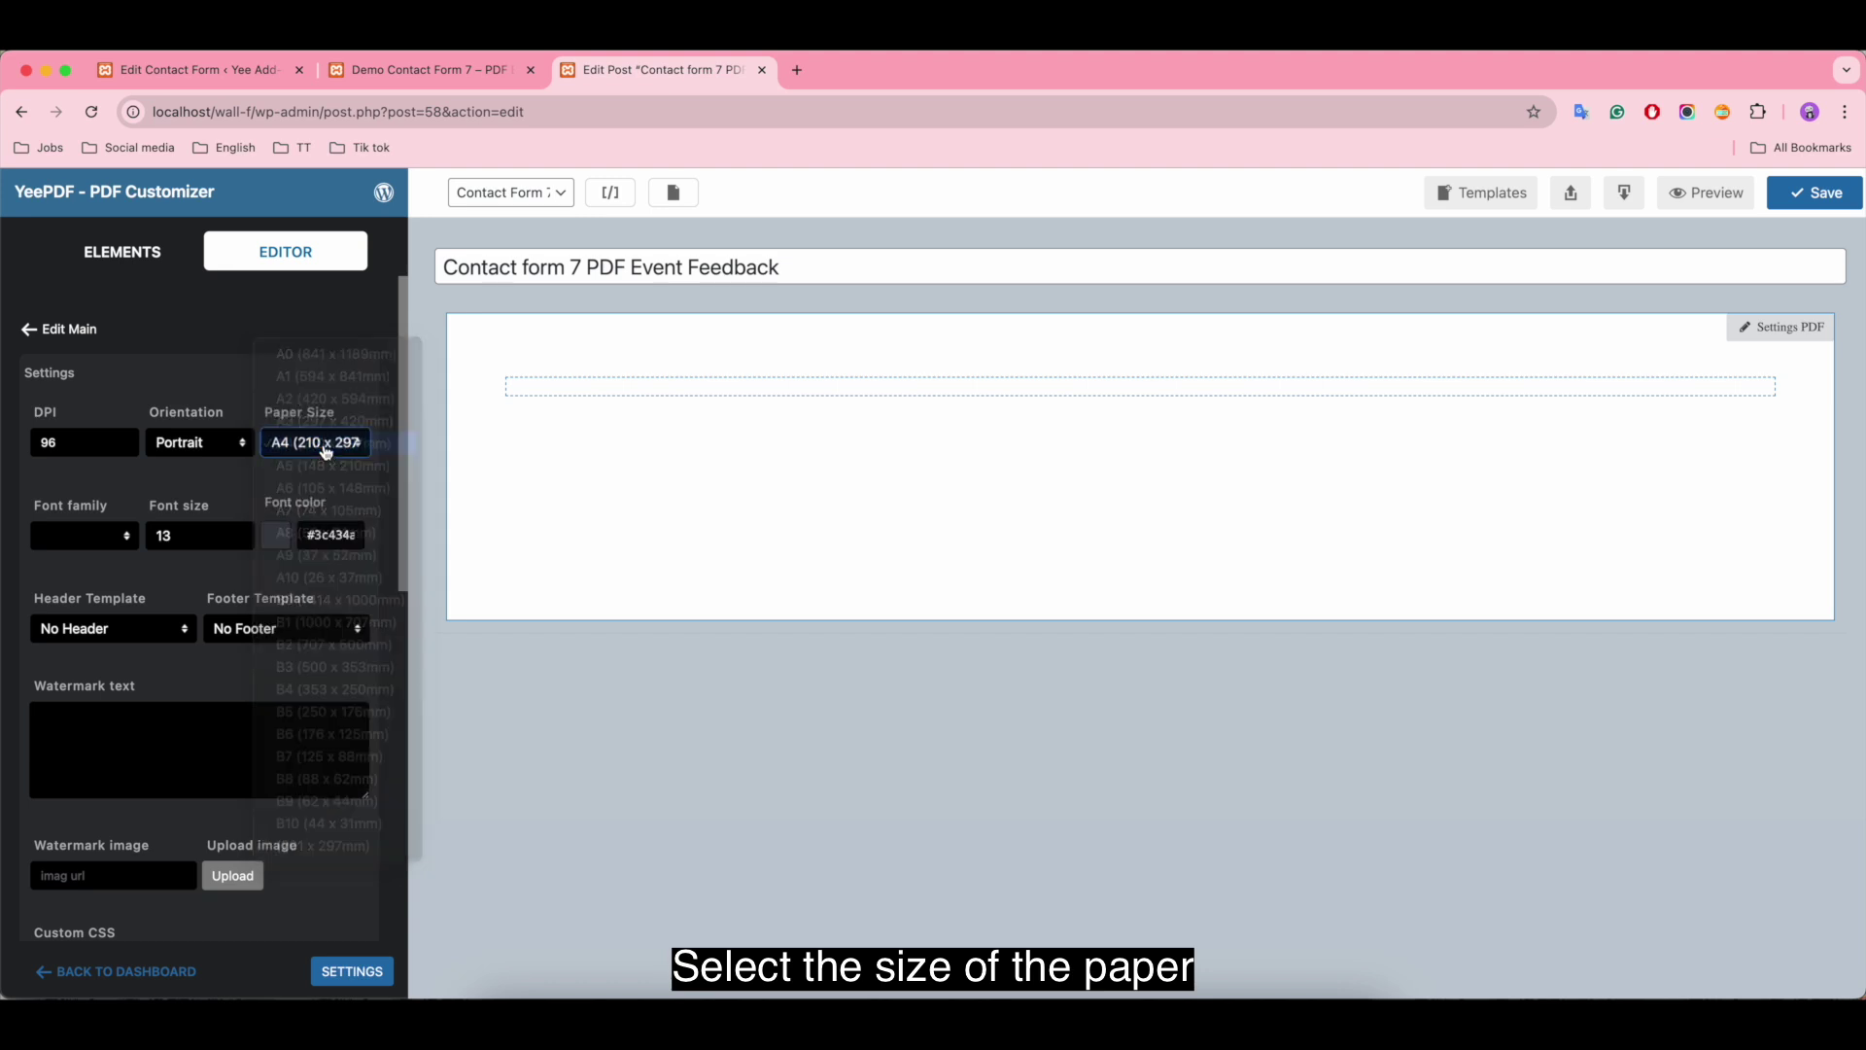
{"action": "left_click", "coordinate": [81, 535]}
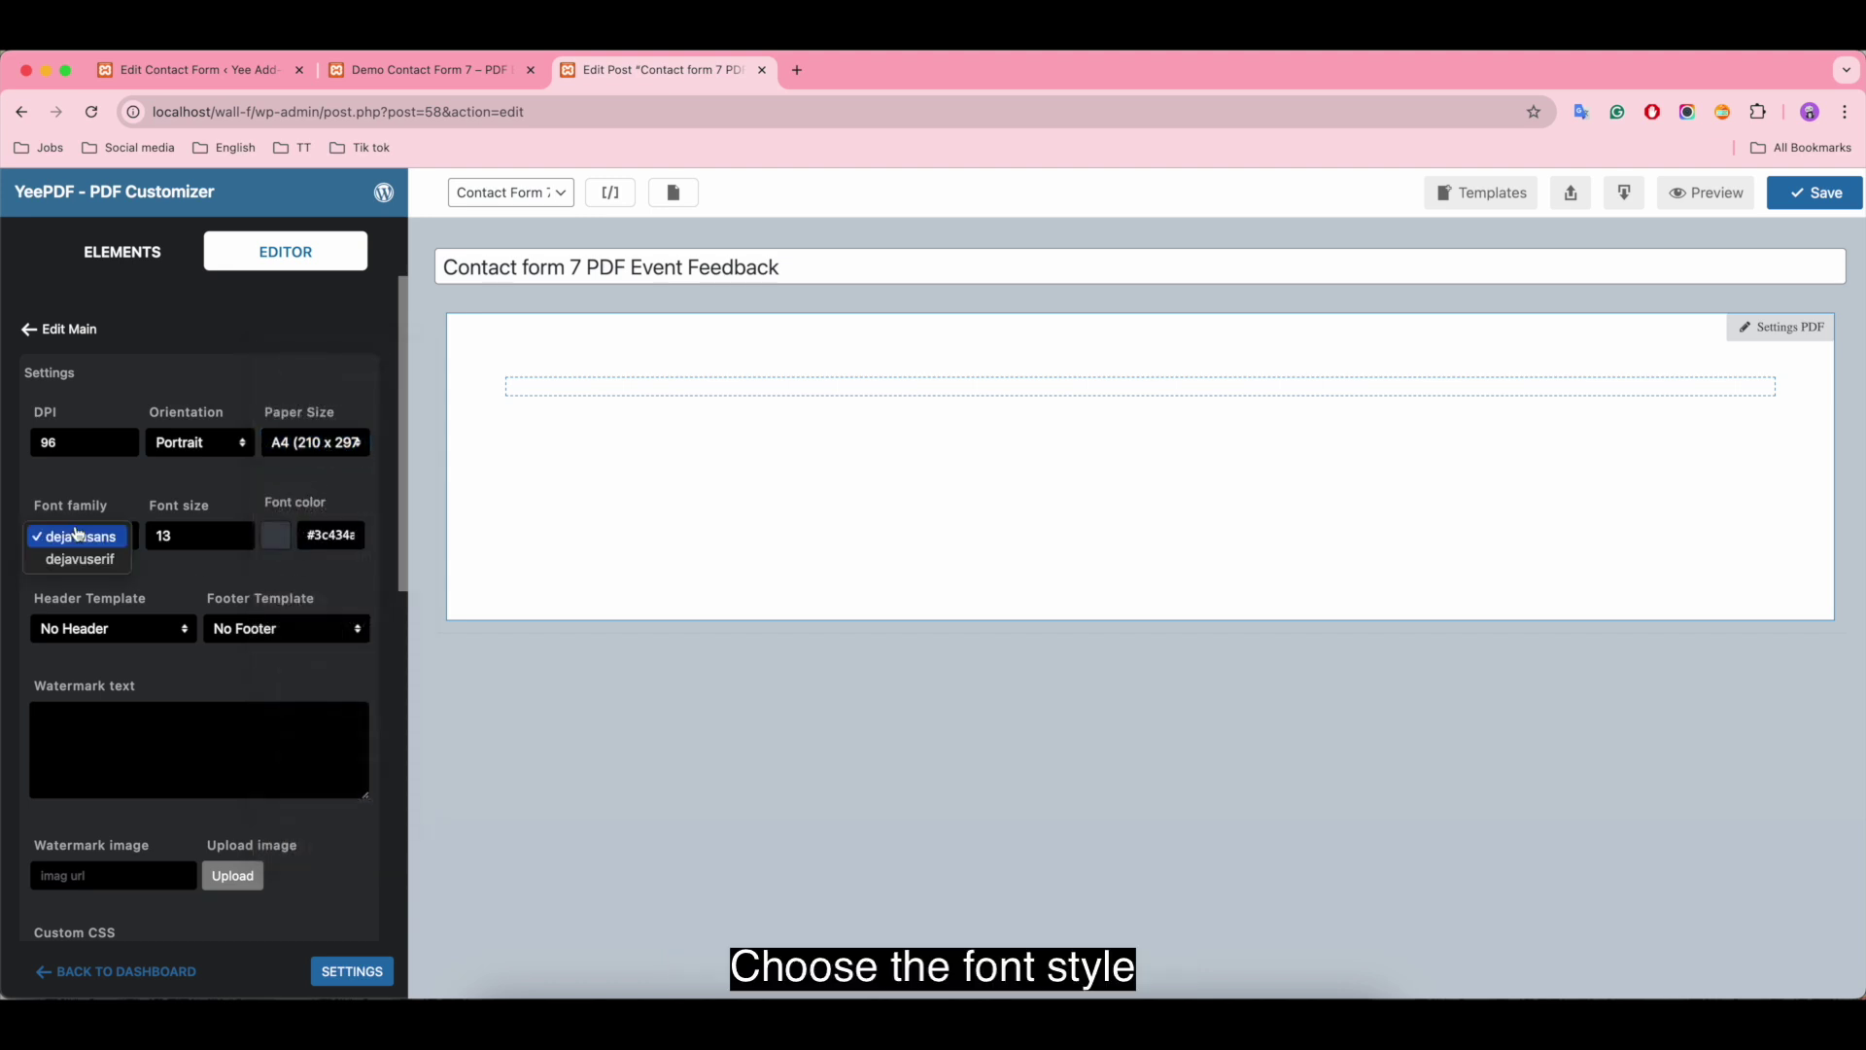
{"action": "left_click", "coordinate": [97, 546]}
Step: Set the PDF font size to 14 and the font colour to #0a0a0a
{"action": "left_click", "coordinate": [203, 534]}
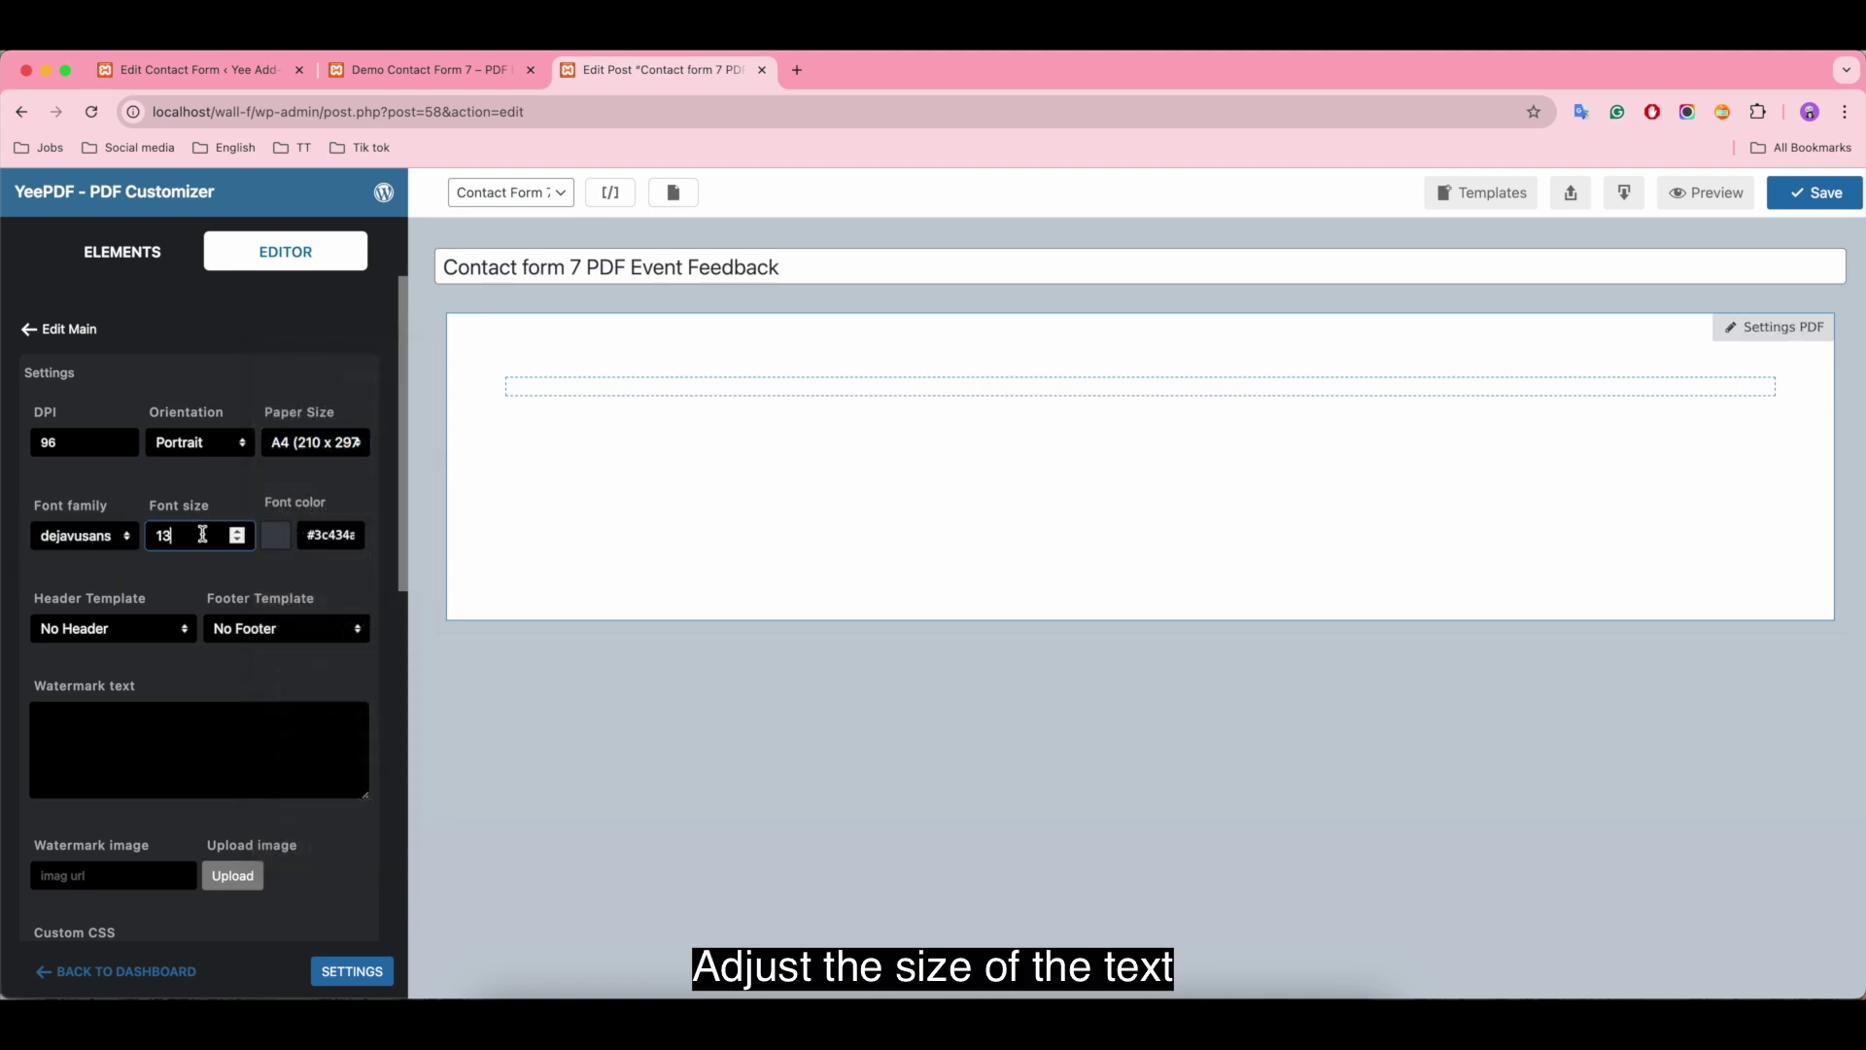
{"action": "key", "text": "BackSpace"}
{"action": "type", "text": "4"}
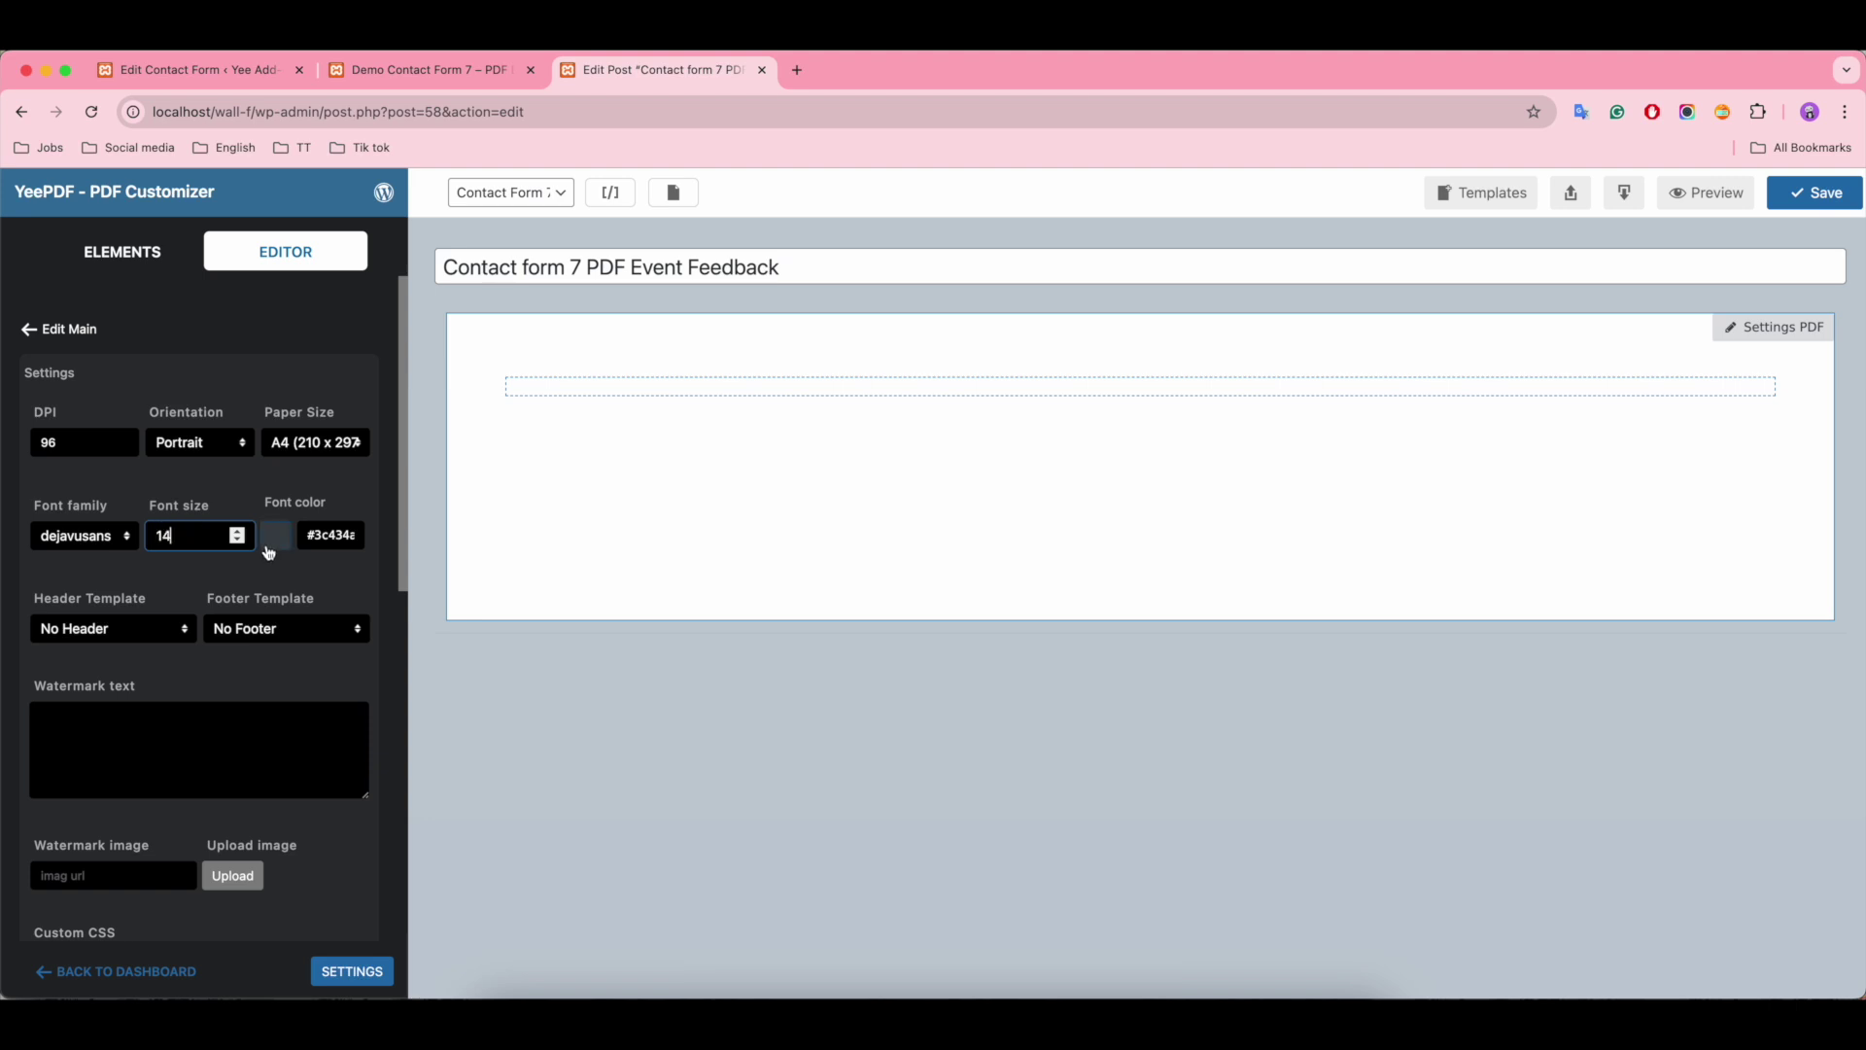
{"action": "left_click", "coordinate": [270, 547]}
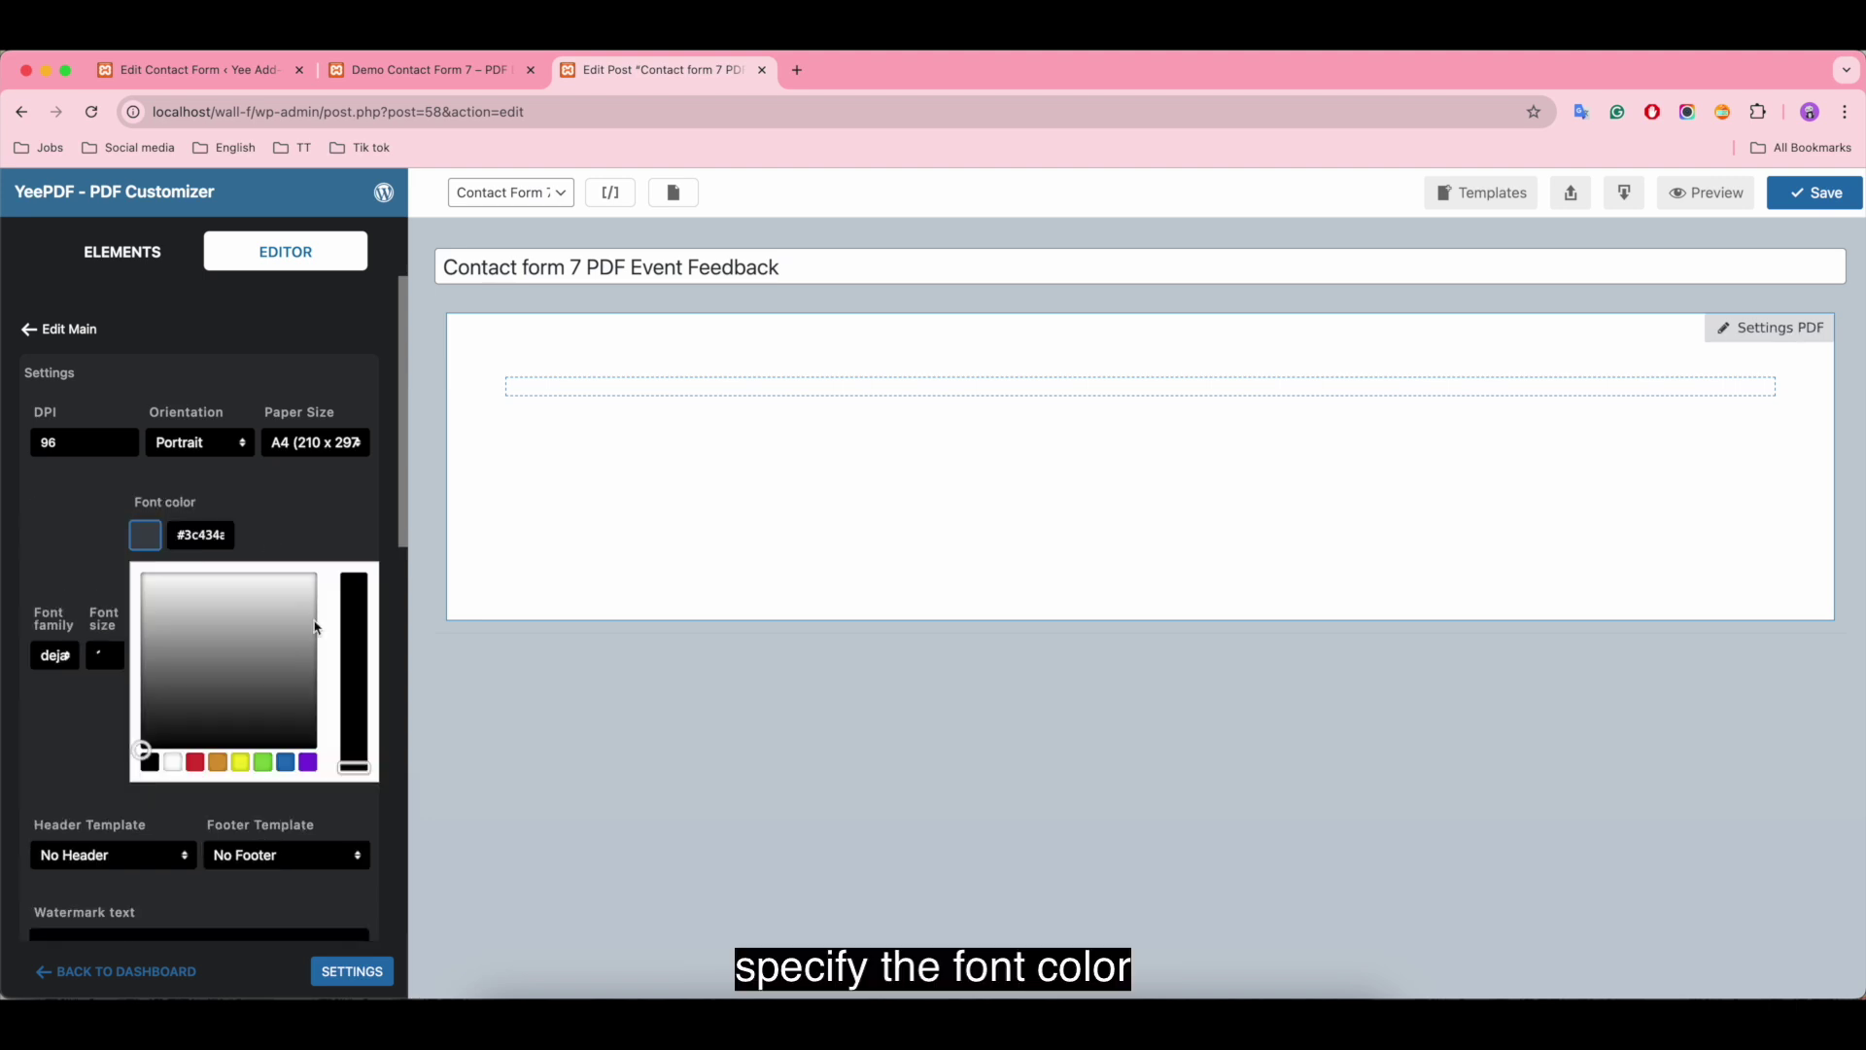
{"action": "left_click", "coordinate": [140, 745]}
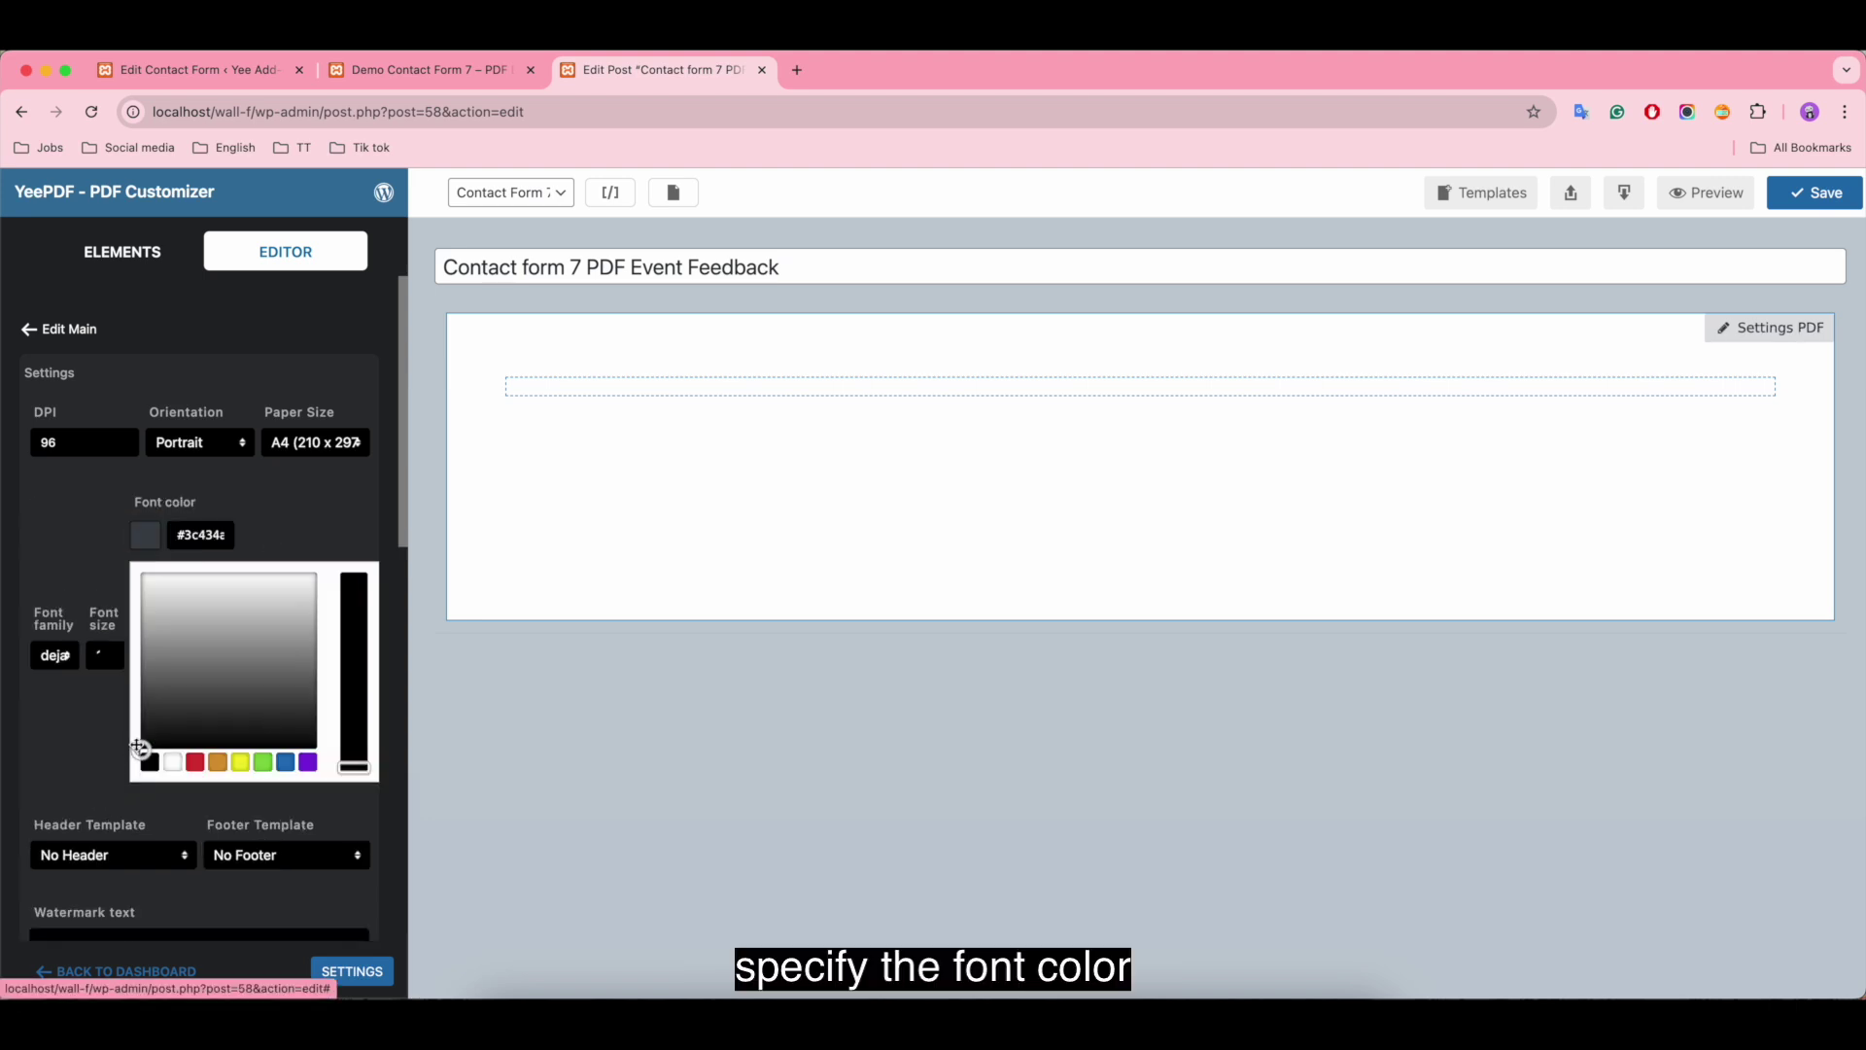
{"action": "left_click", "coordinate": [143, 534]}
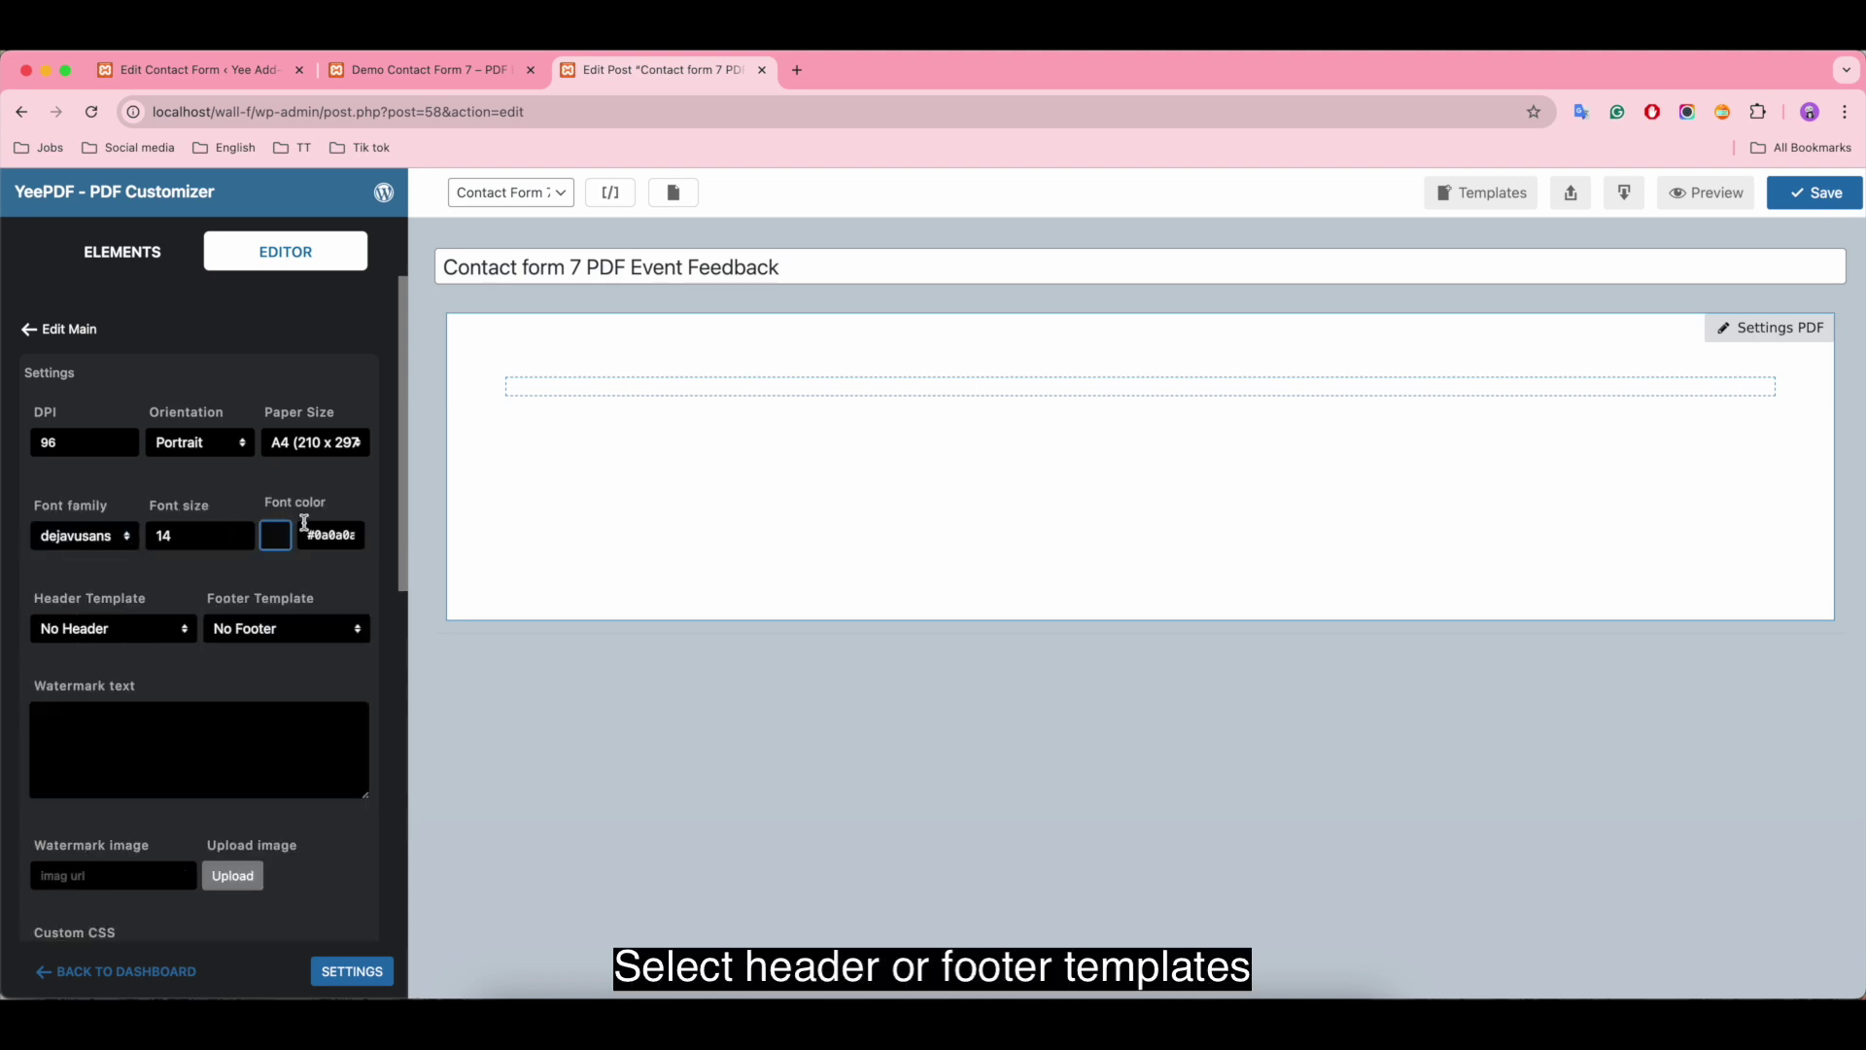
Step: Keep Header Template on No Header and Footer Template on No Footer
{"action": "left_click", "coordinate": [140, 629]}
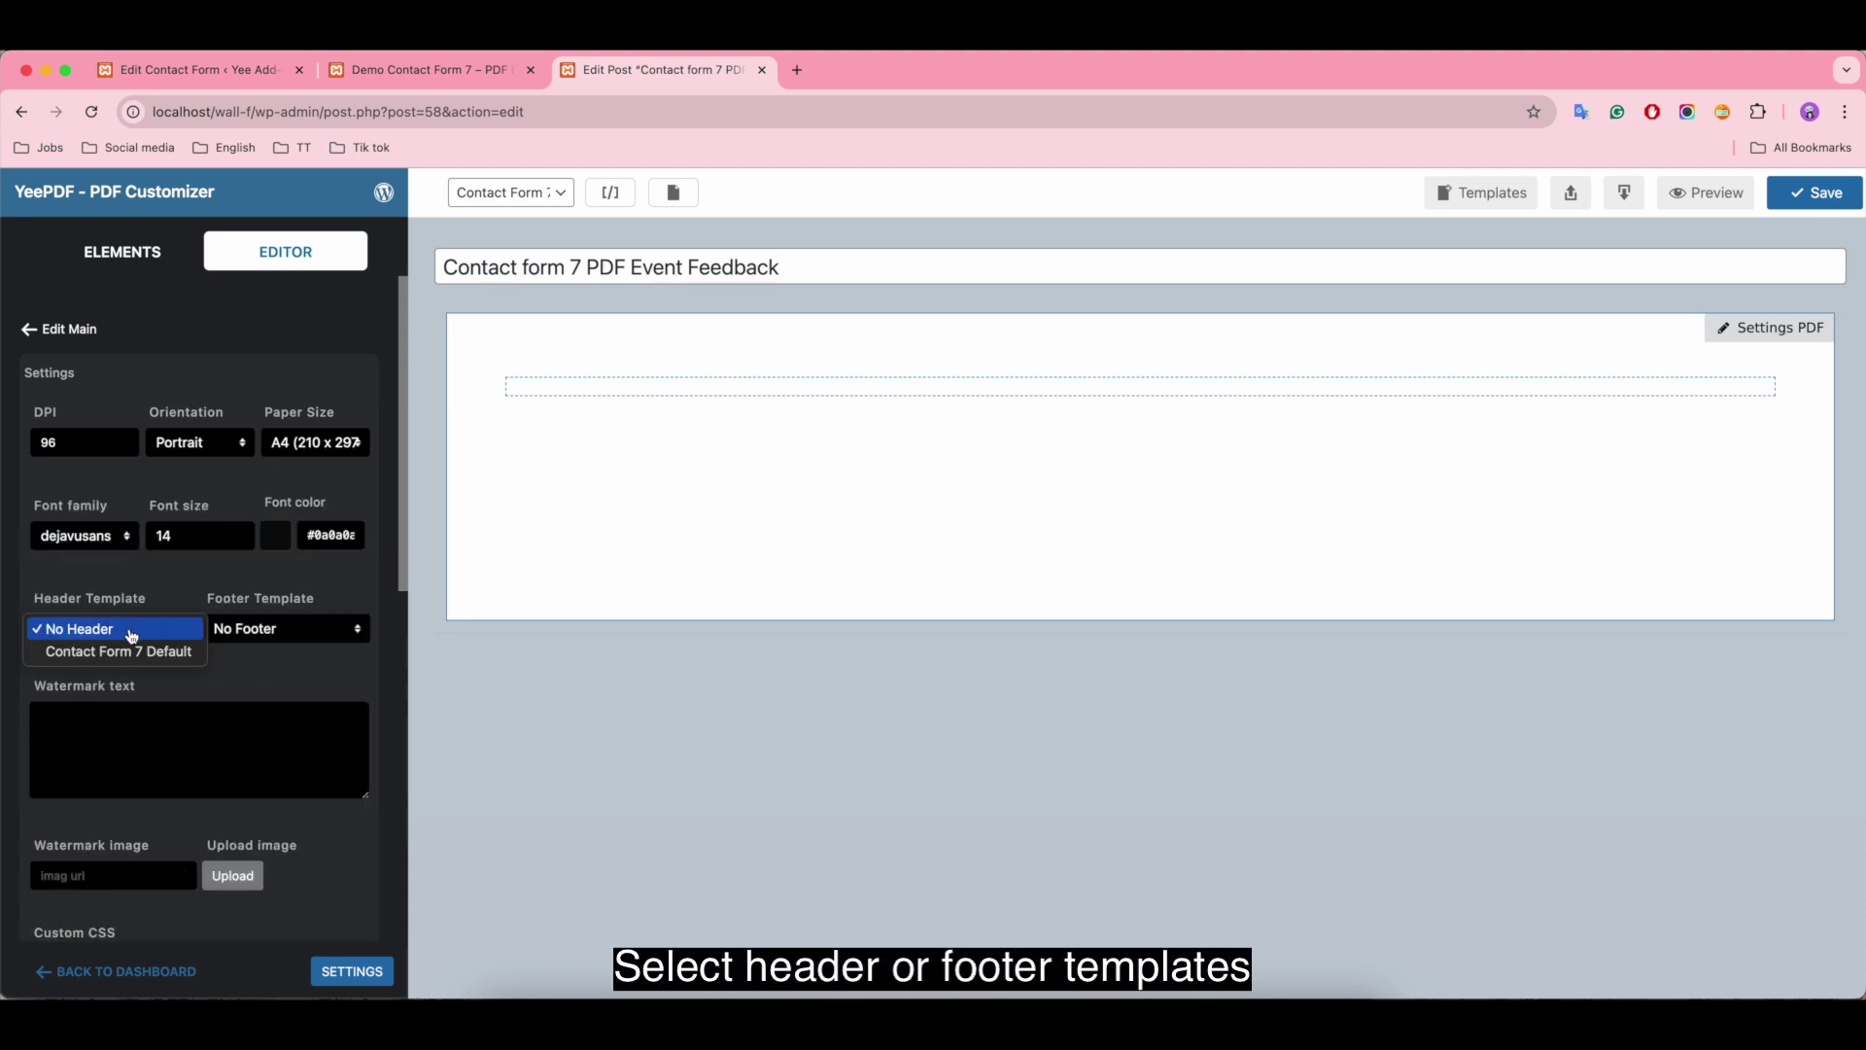
{"action": "left_click", "coordinate": [132, 637]}
{"action": "left_click", "coordinate": [233, 630]}
{"action": "left_click", "coordinate": [249, 627]}
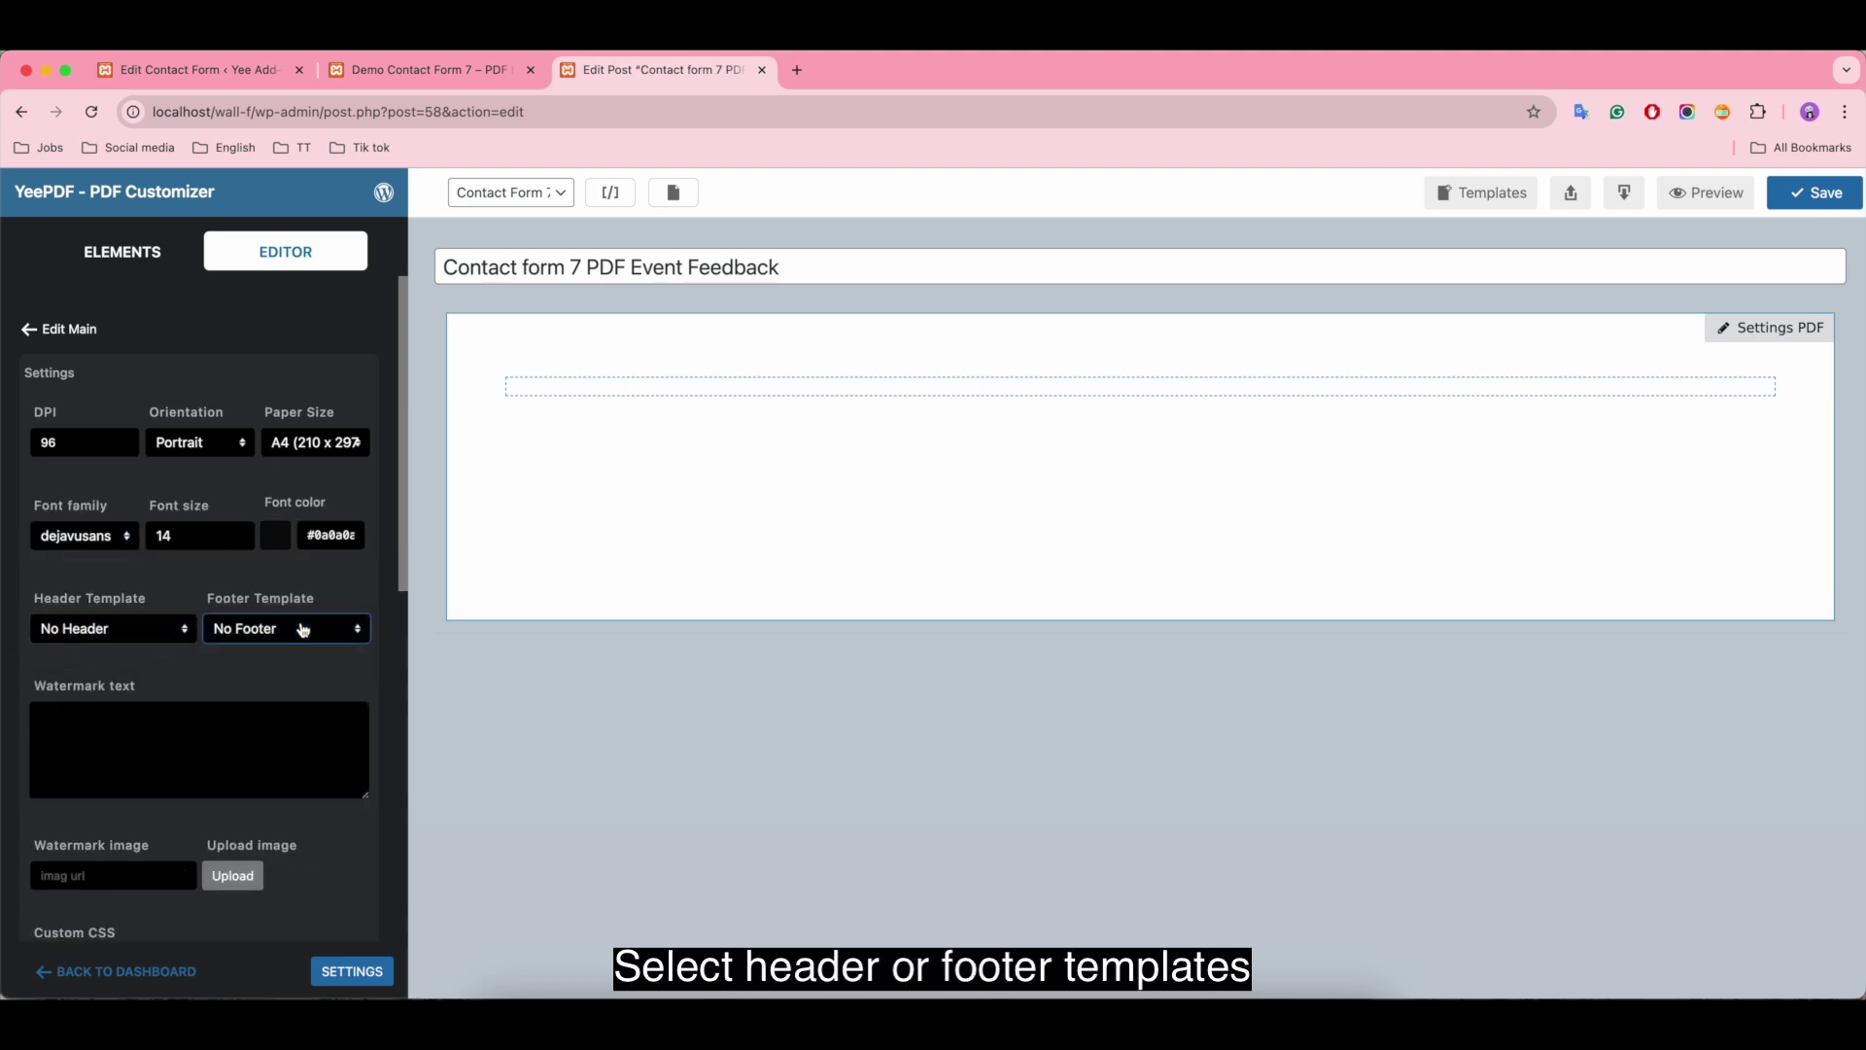
Step: Look over the watermark text, watermark image and custom CSS settings, leaving them empty
{"action": "scroll", "coordinate": [301, 639], "scroll_direction": "down", "scroll_amount": 4}
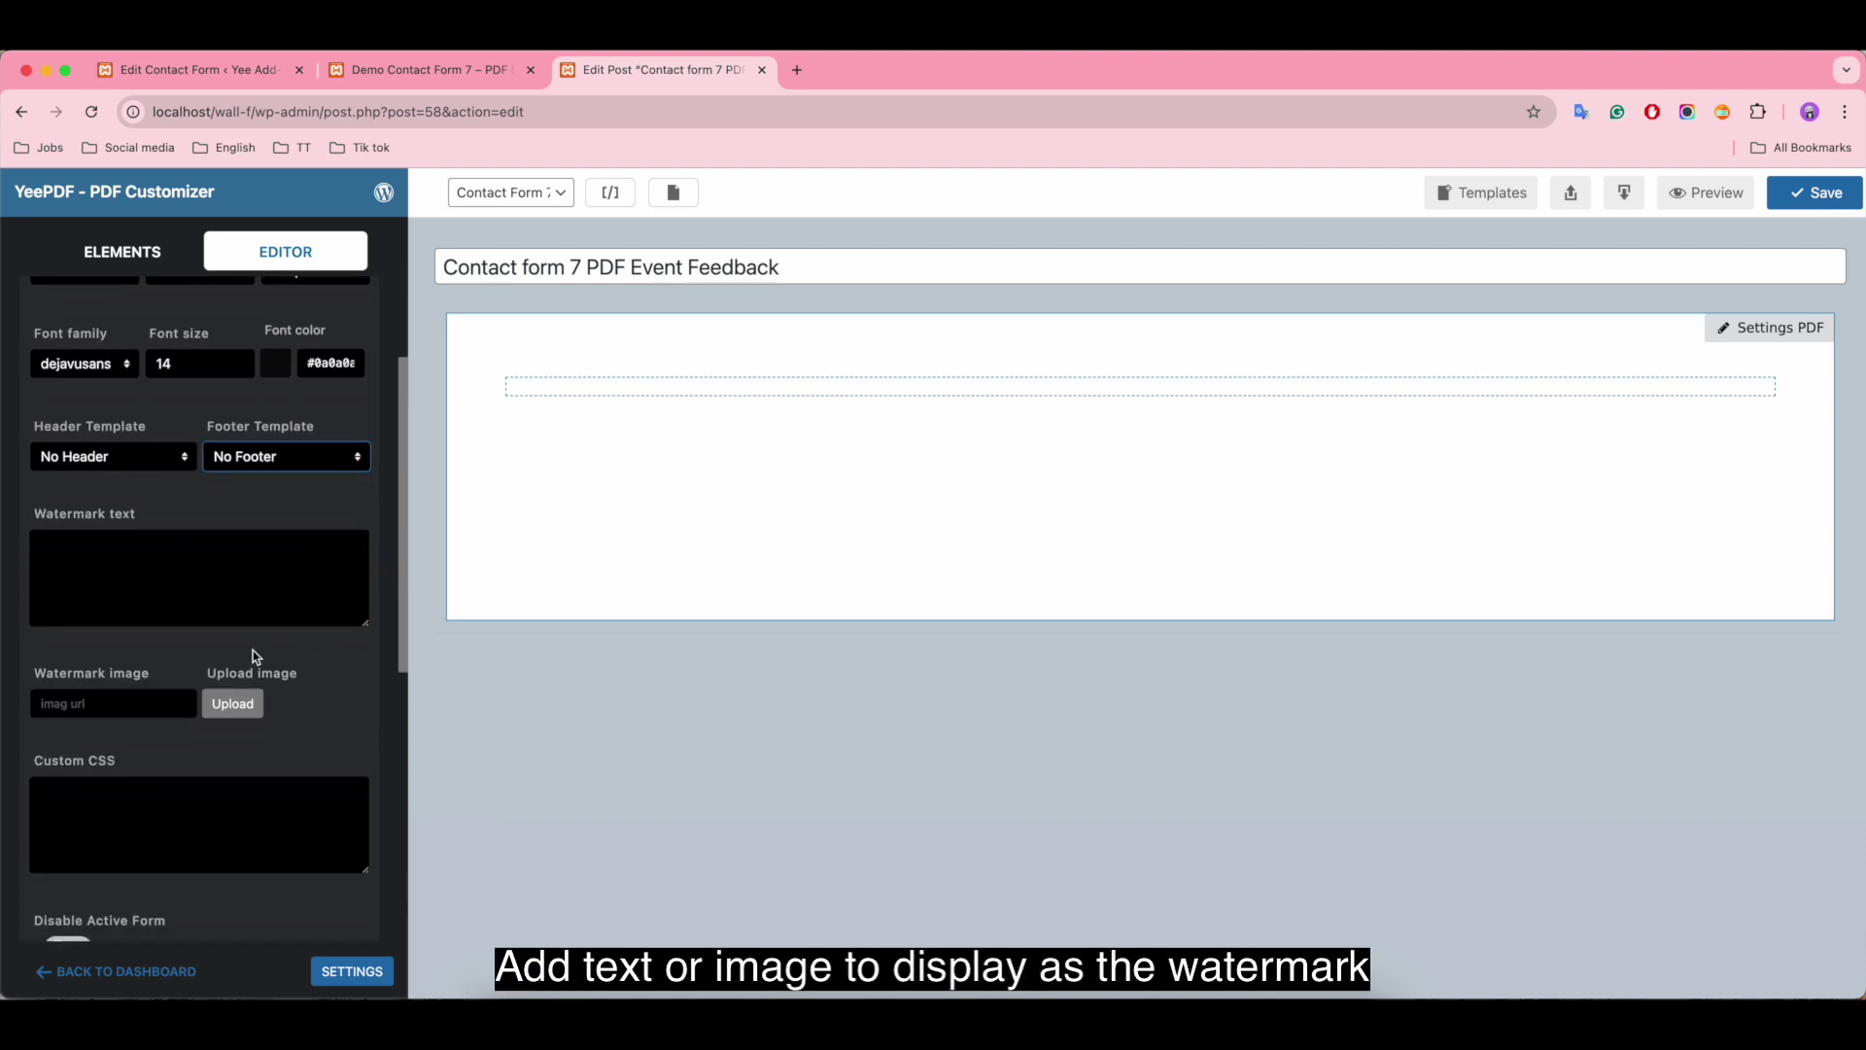
{"action": "left_click", "coordinate": [50, 592]}
{"action": "left_click", "coordinate": [96, 707]}
{"action": "scroll", "coordinate": [95, 699], "scroll_direction": "down", "scroll_amount": 7}
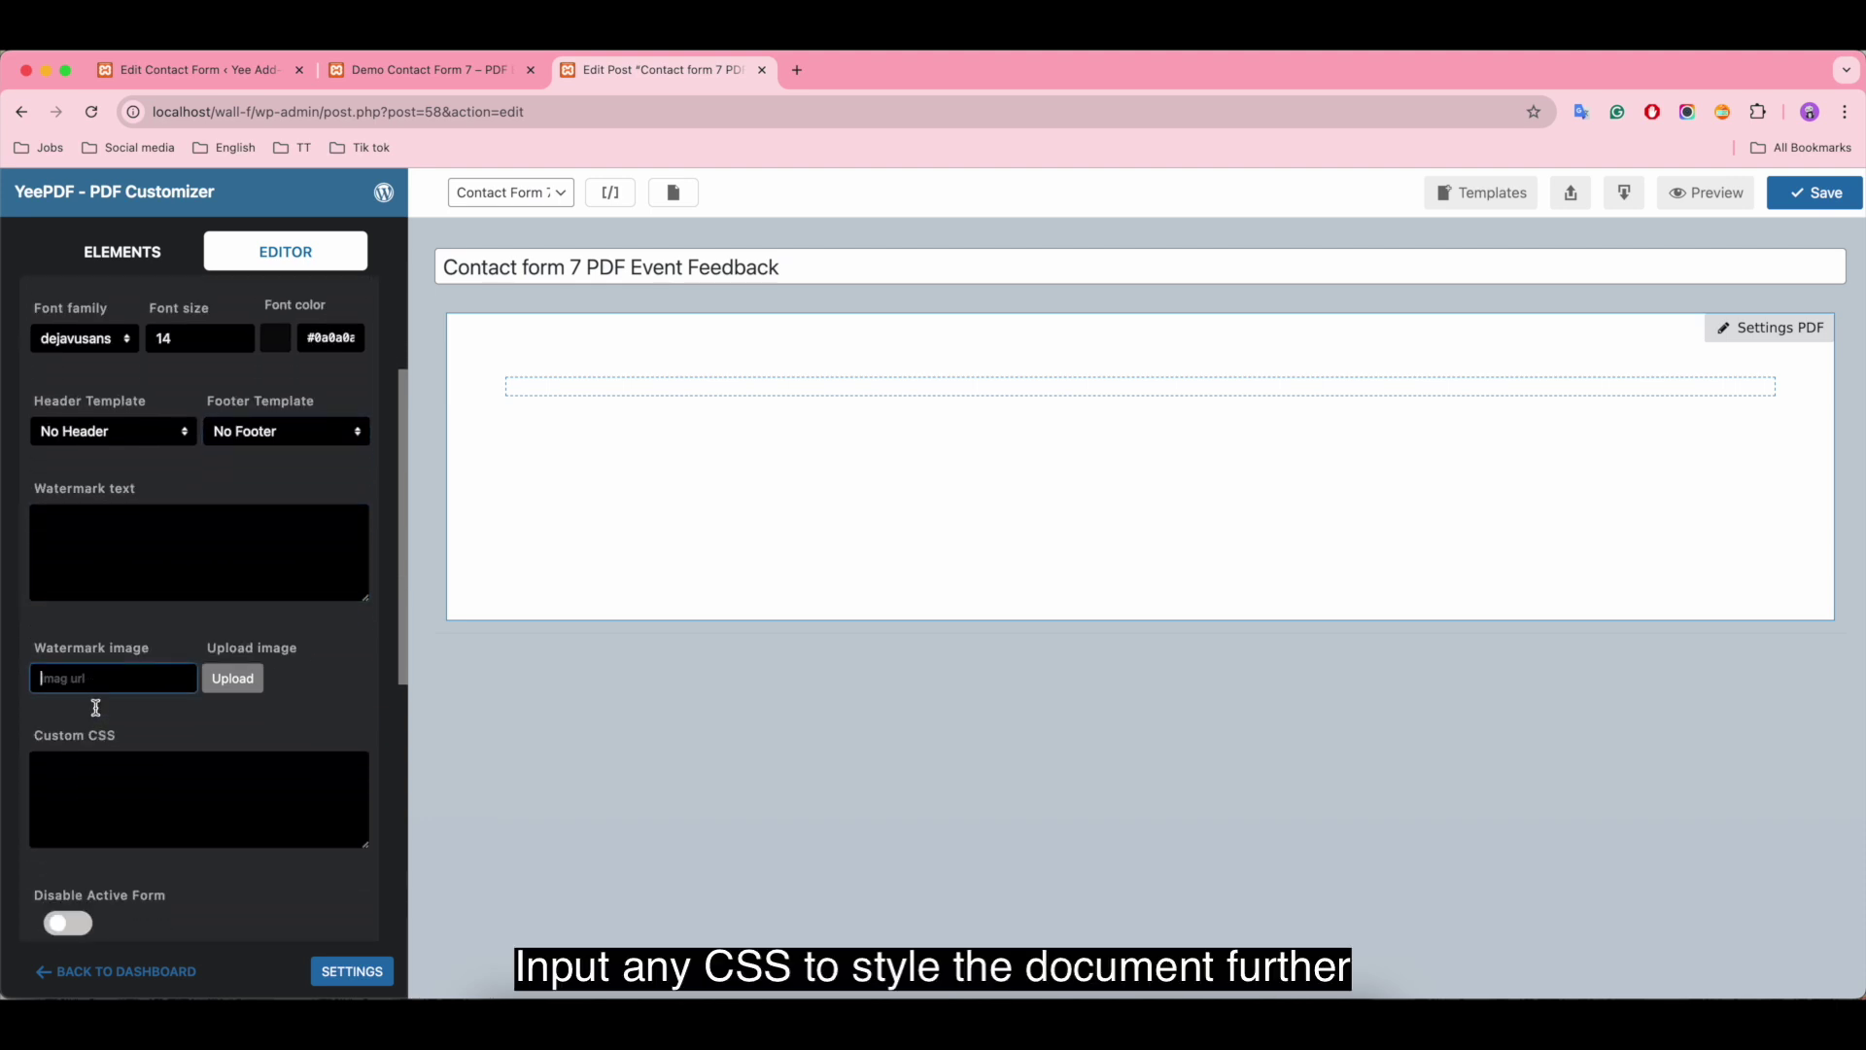
{"action": "left_click", "coordinate": [117, 527]}
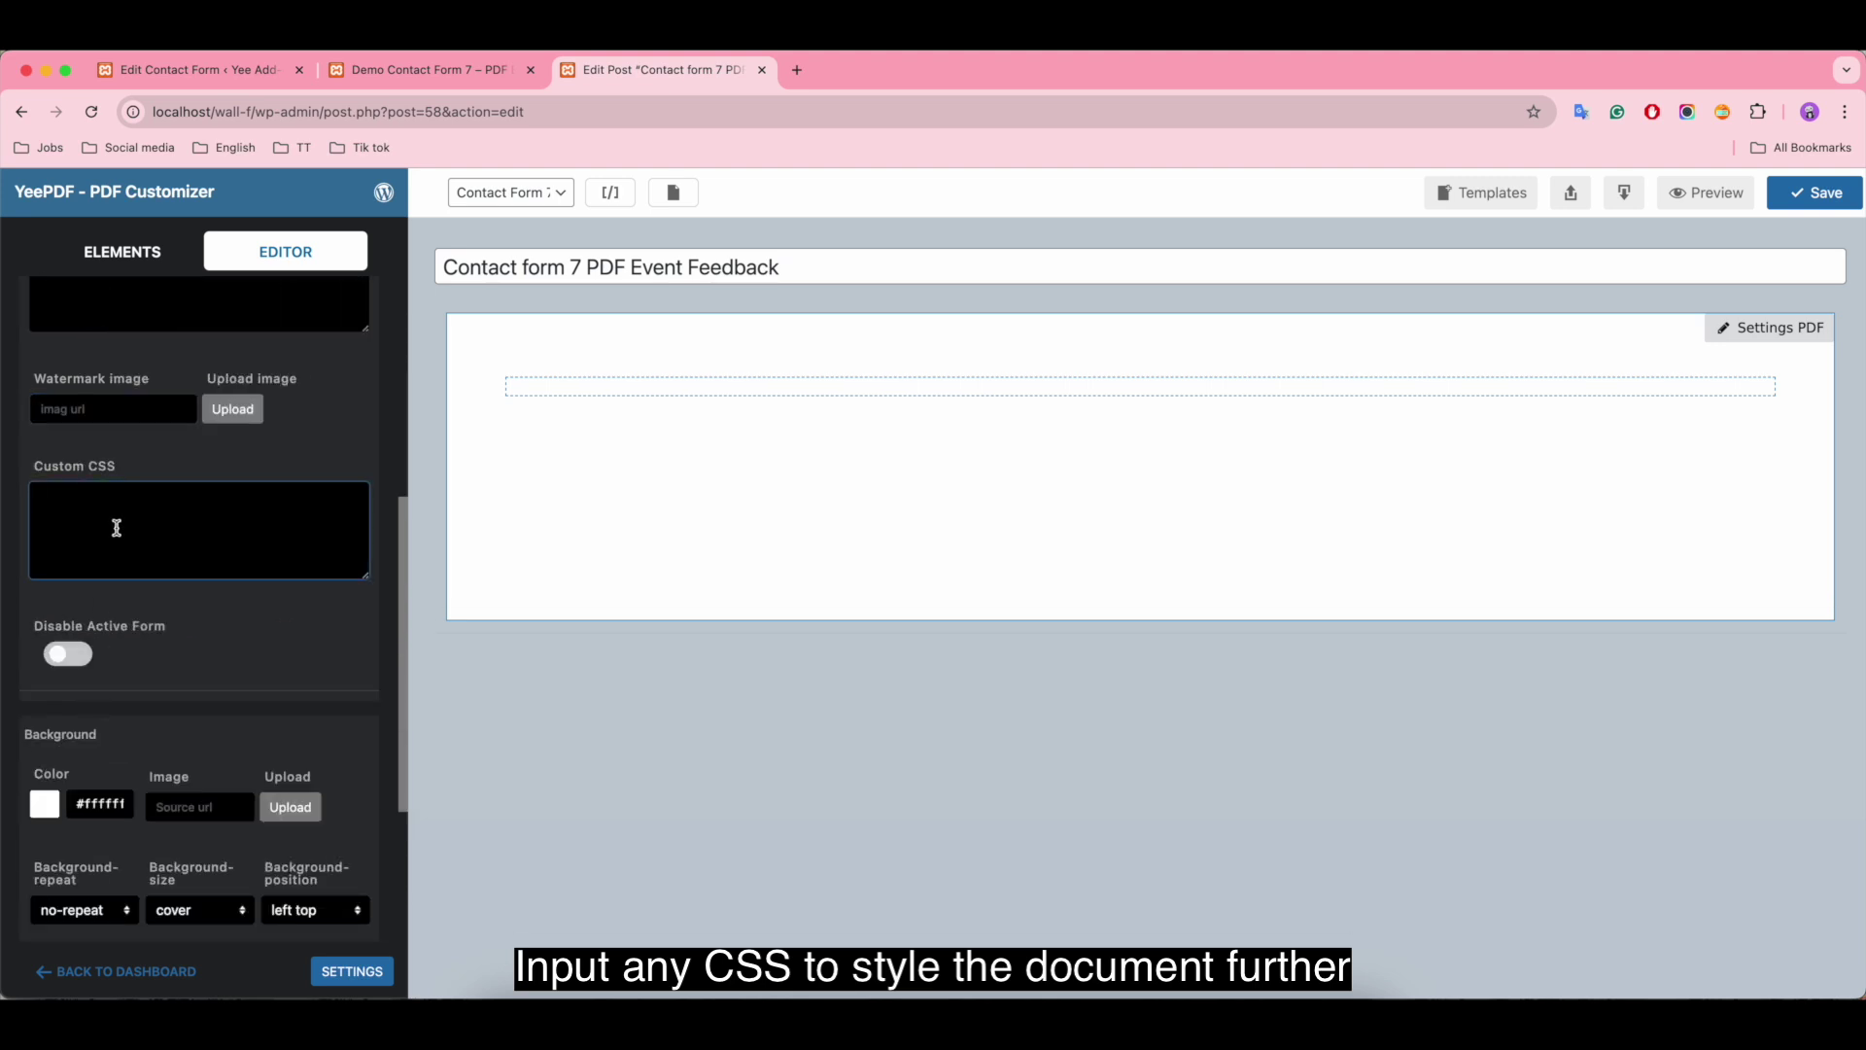
{"action": "scroll", "coordinate": [182, 636], "scroll_direction": "down", "scroll_amount": 1}
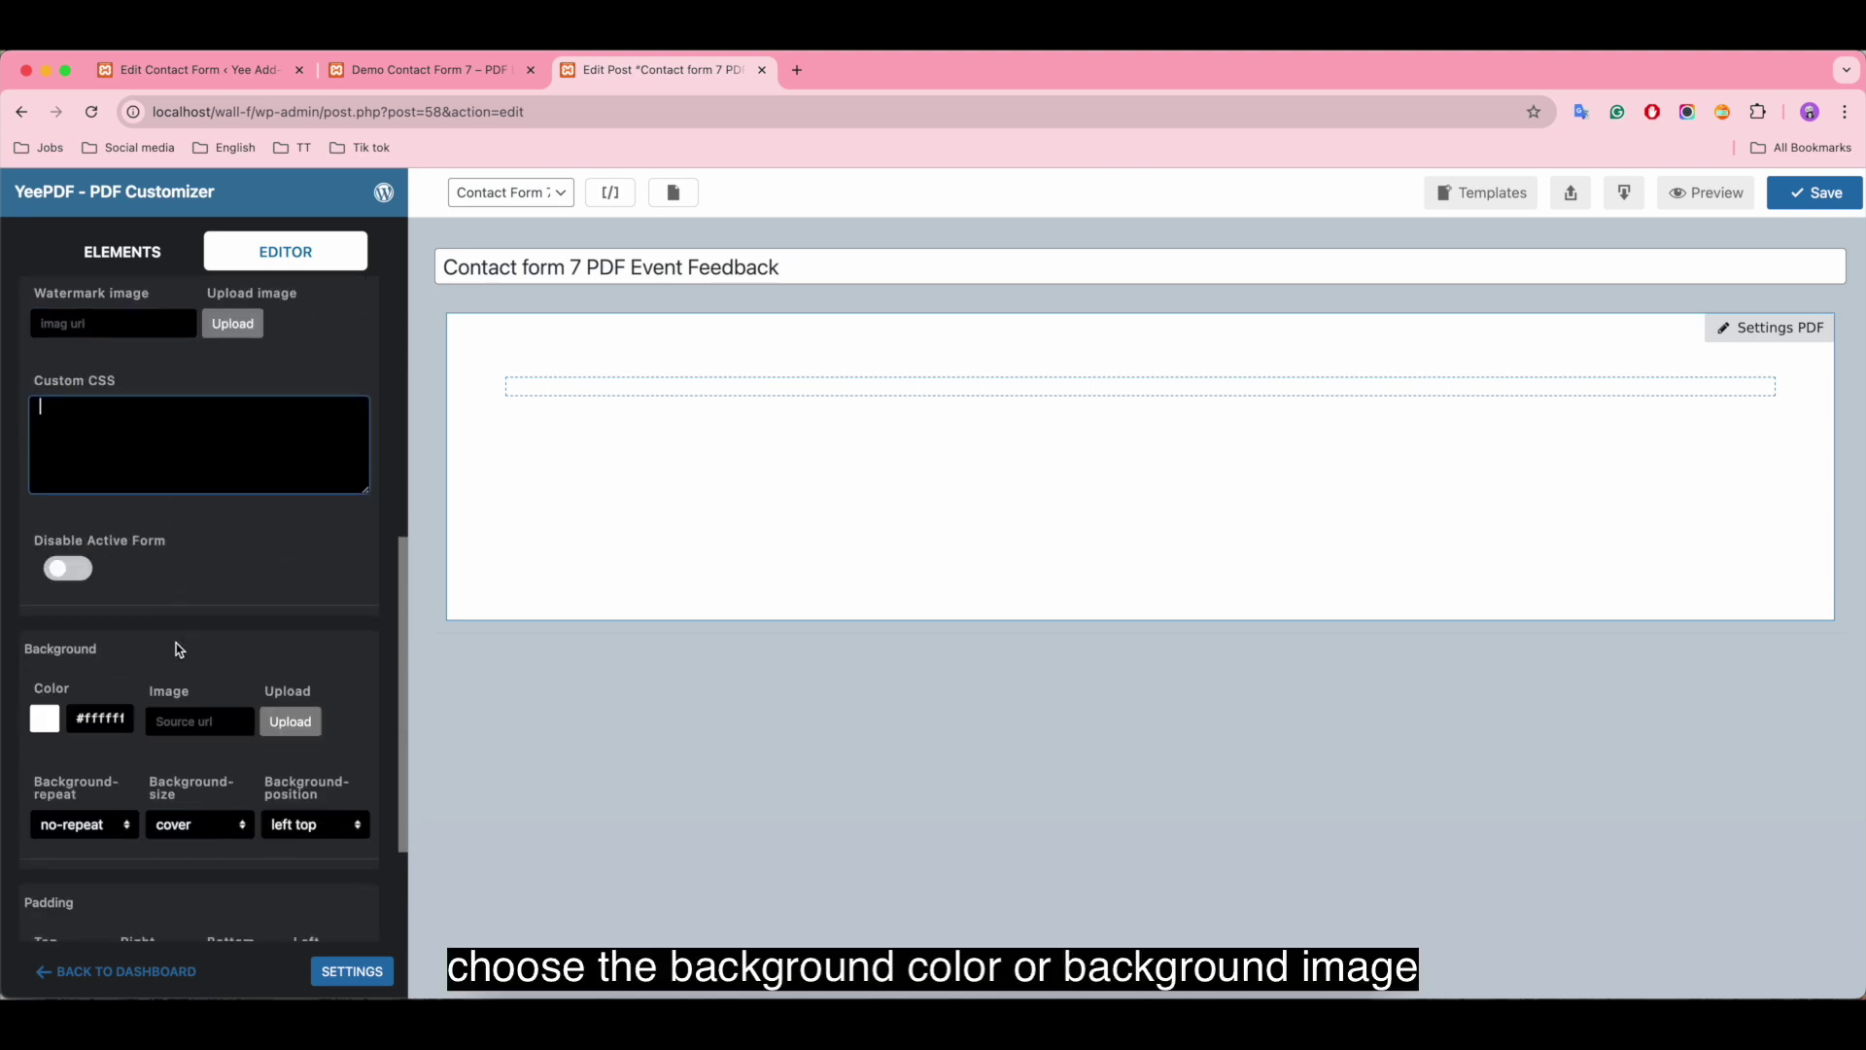
Step: Keep the page background white, no-repeat, cover, positioned left top
{"action": "left_click", "coordinate": [39, 719]}
{"action": "mouse_move", "coordinate": [63, 916]}
{"action": "left_mouse_down"}
{"action": "mouse_move", "coordinate": [184, 770]}
{"action": "mouse_move", "coordinate": [104, 837]}
{"action": "mouse_move", "coordinate": [4, 731]}
{"action": "left_mouse_up"}
{"action": "left_click", "coordinate": [4, 732]}
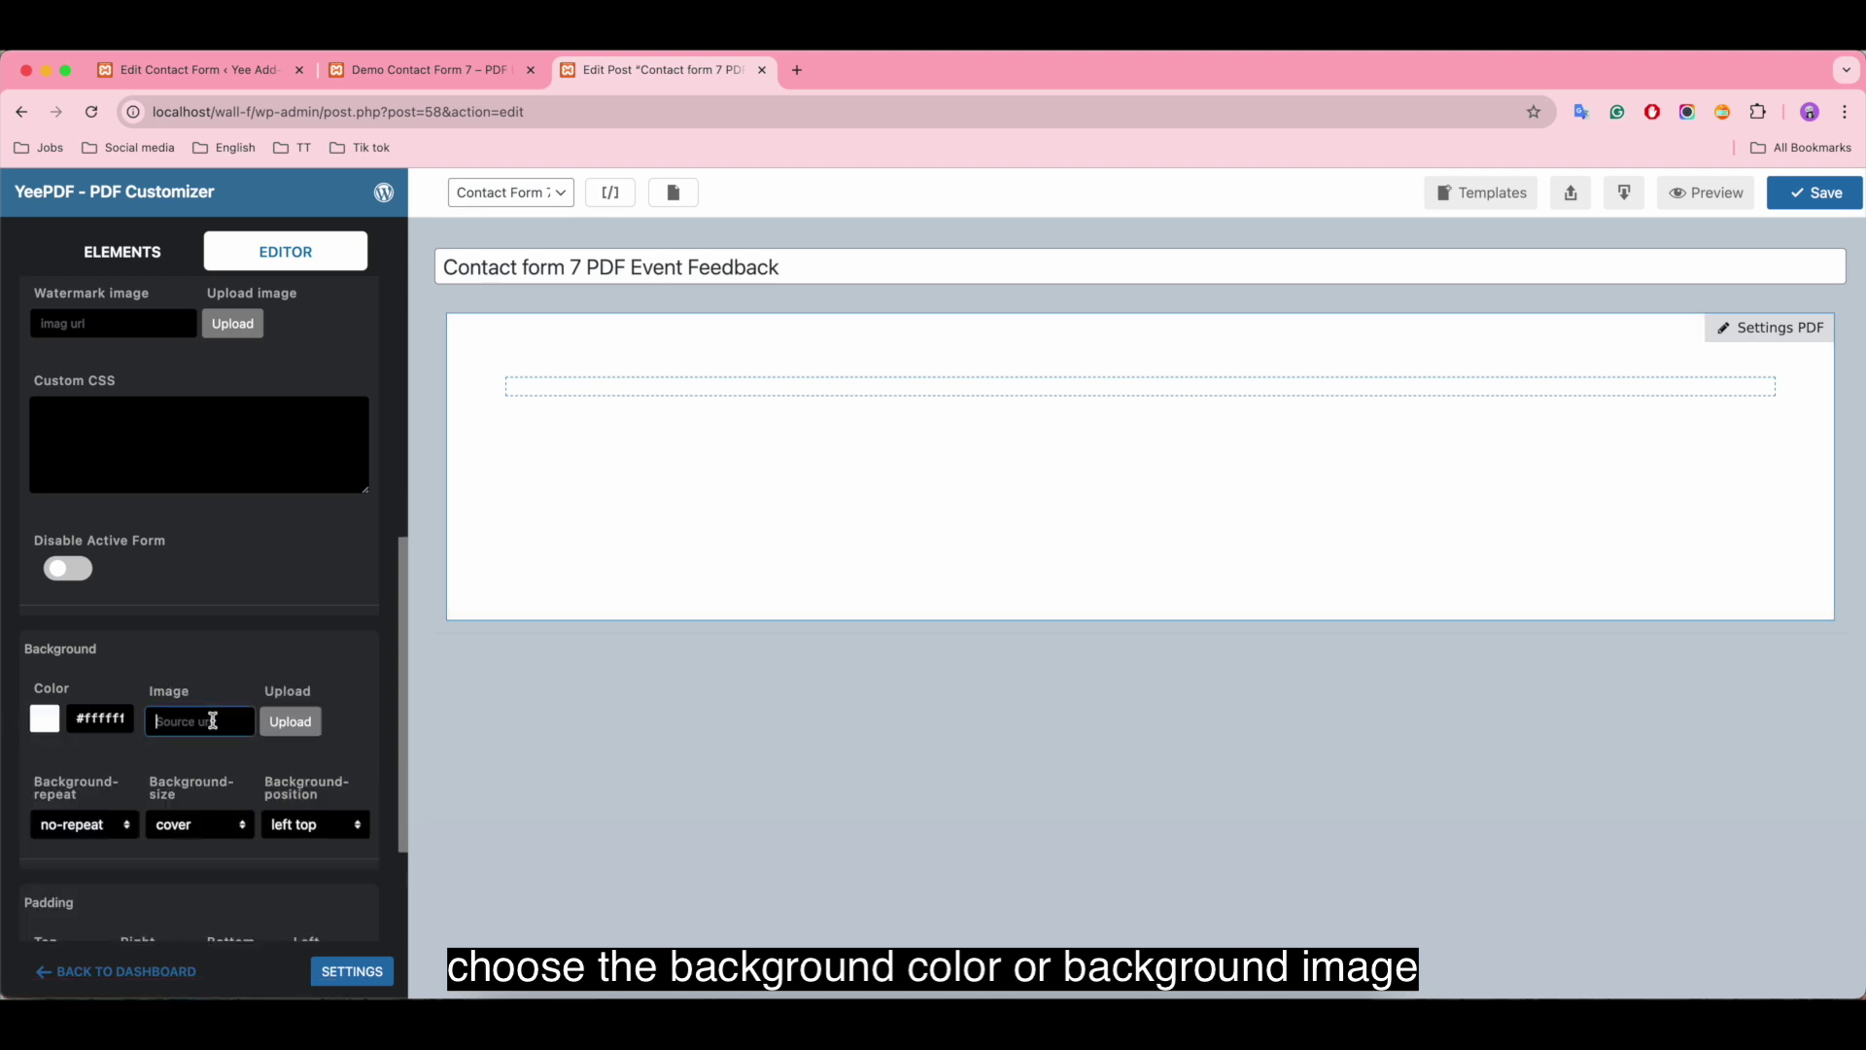
{"action": "left_click", "coordinate": [93, 828]}
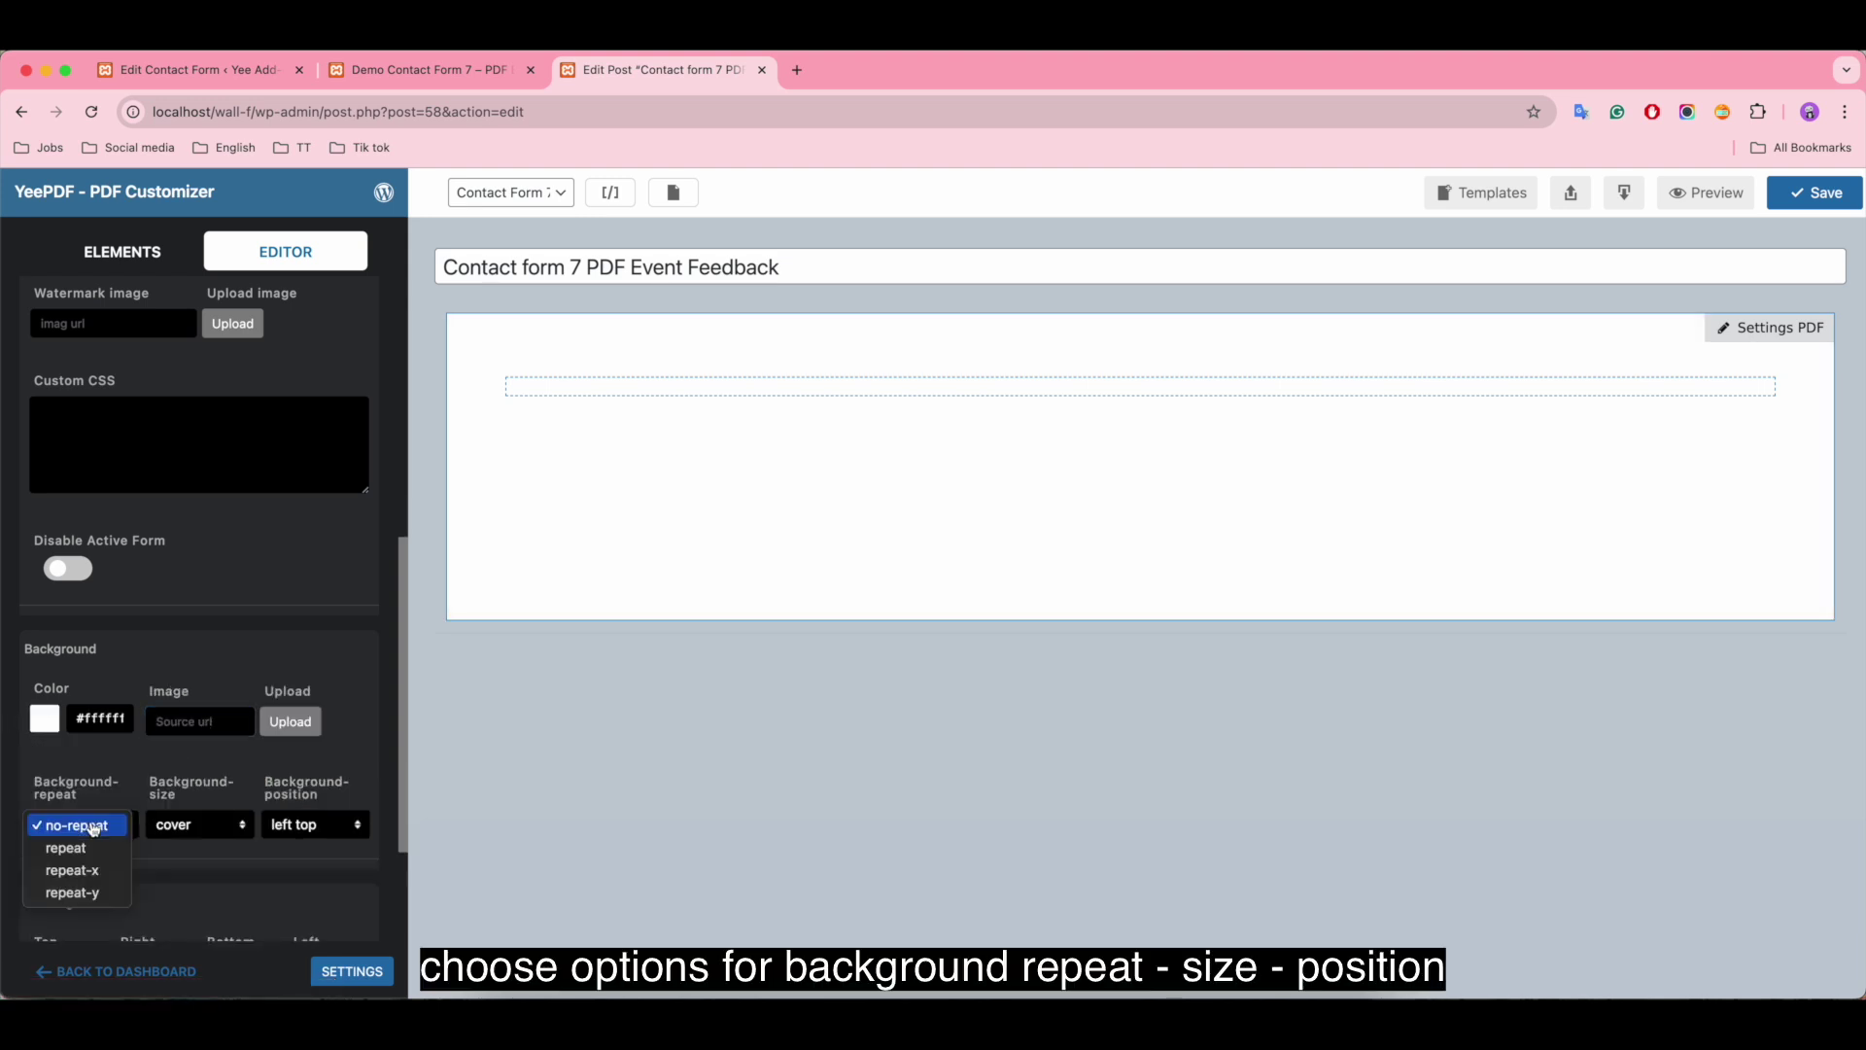
{"action": "left_click", "coordinate": [94, 828]}
{"action": "left_click", "coordinate": [194, 824]}
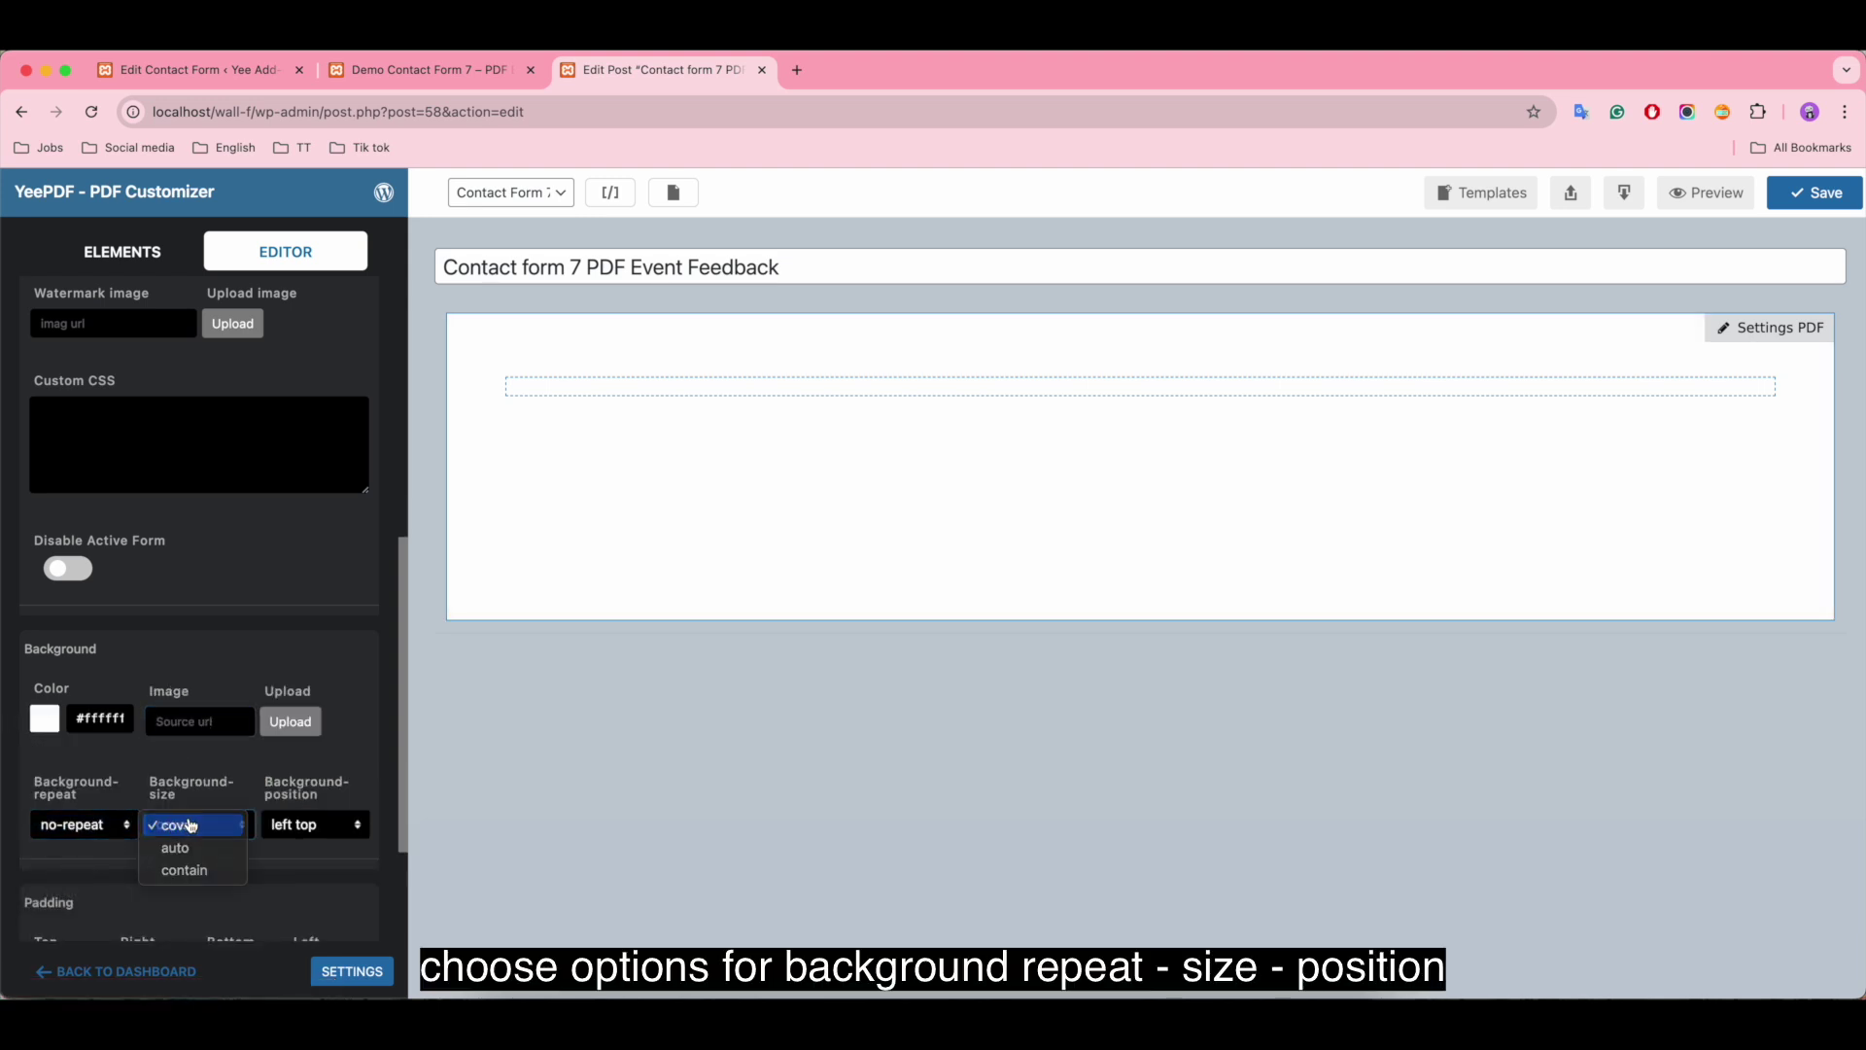
{"action": "left_click", "coordinate": [195, 824]}
{"action": "left_click", "coordinate": [281, 824]}
{"action": "left_click", "coordinate": [320, 825]}
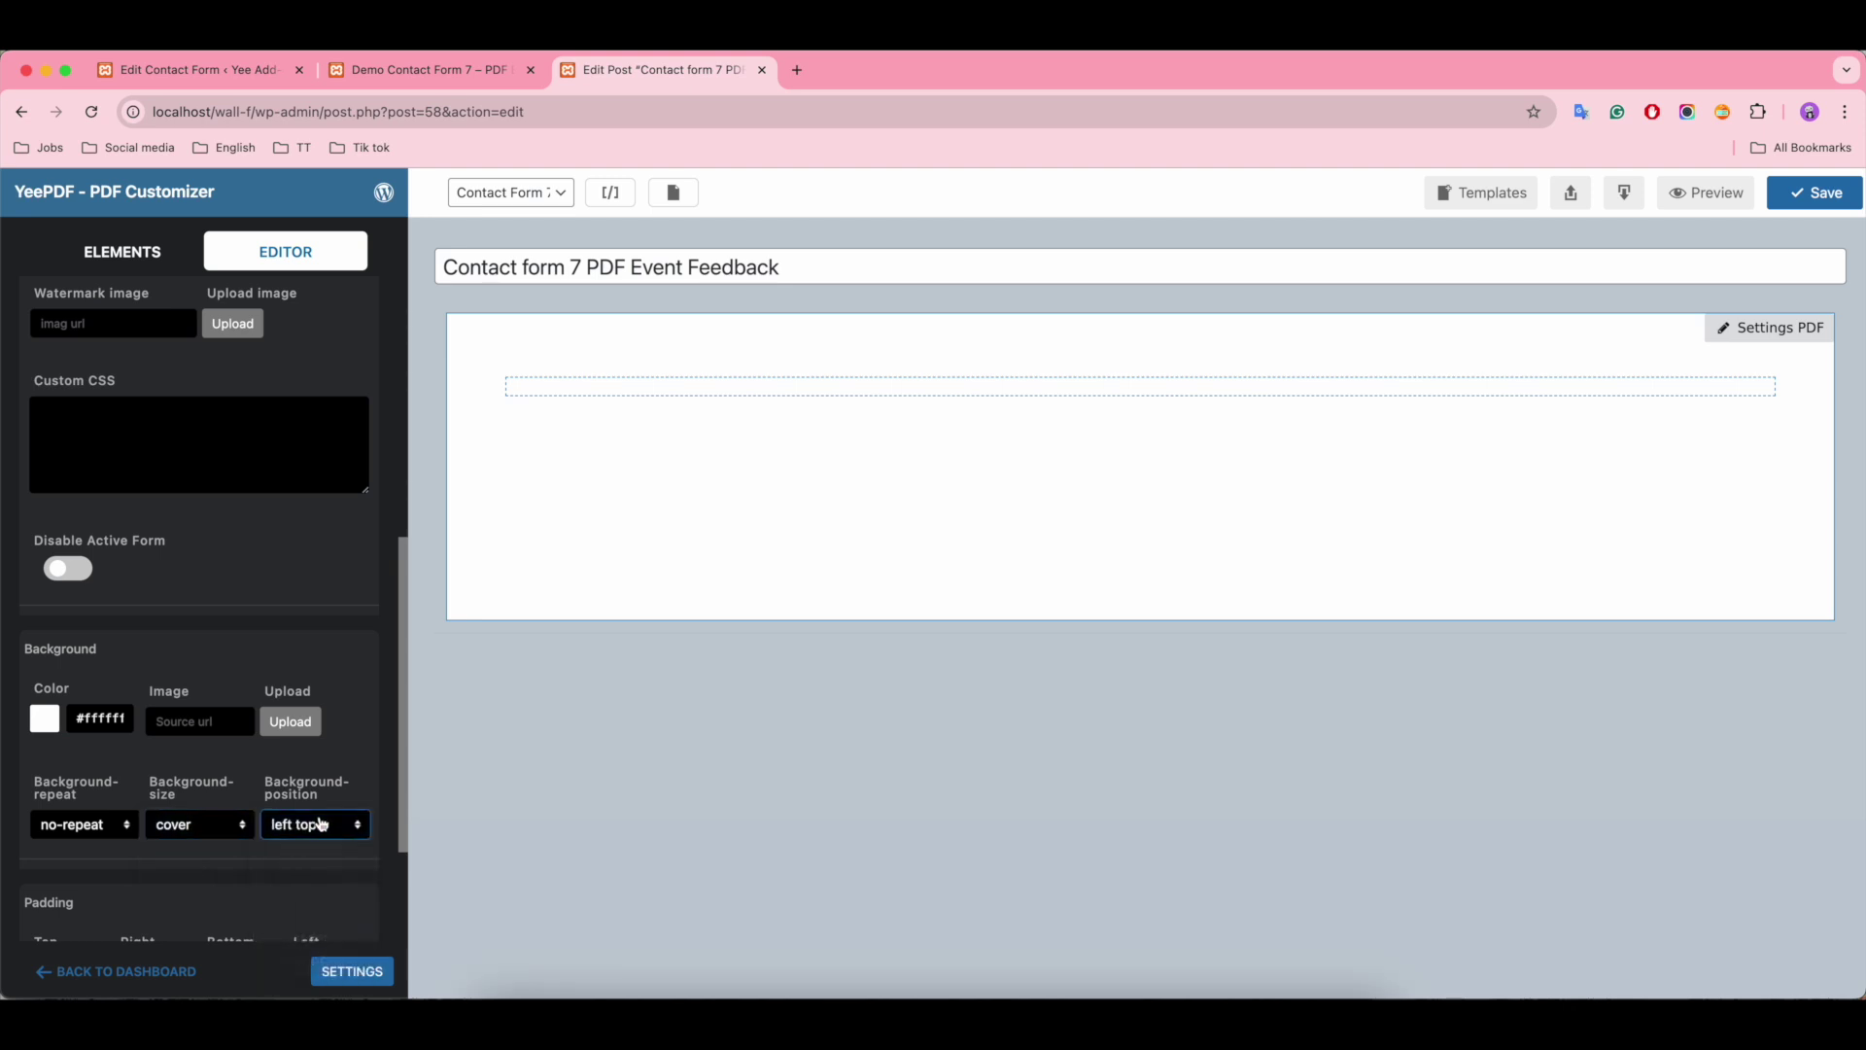
Step: Set page Padding Top and Bottom to 10 and save the template
{"action": "scroll", "coordinate": [374, 743], "scroll_direction": "down", "scroll_amount": 3}
{"action": "left_click", "coordinate": [46, 787]}
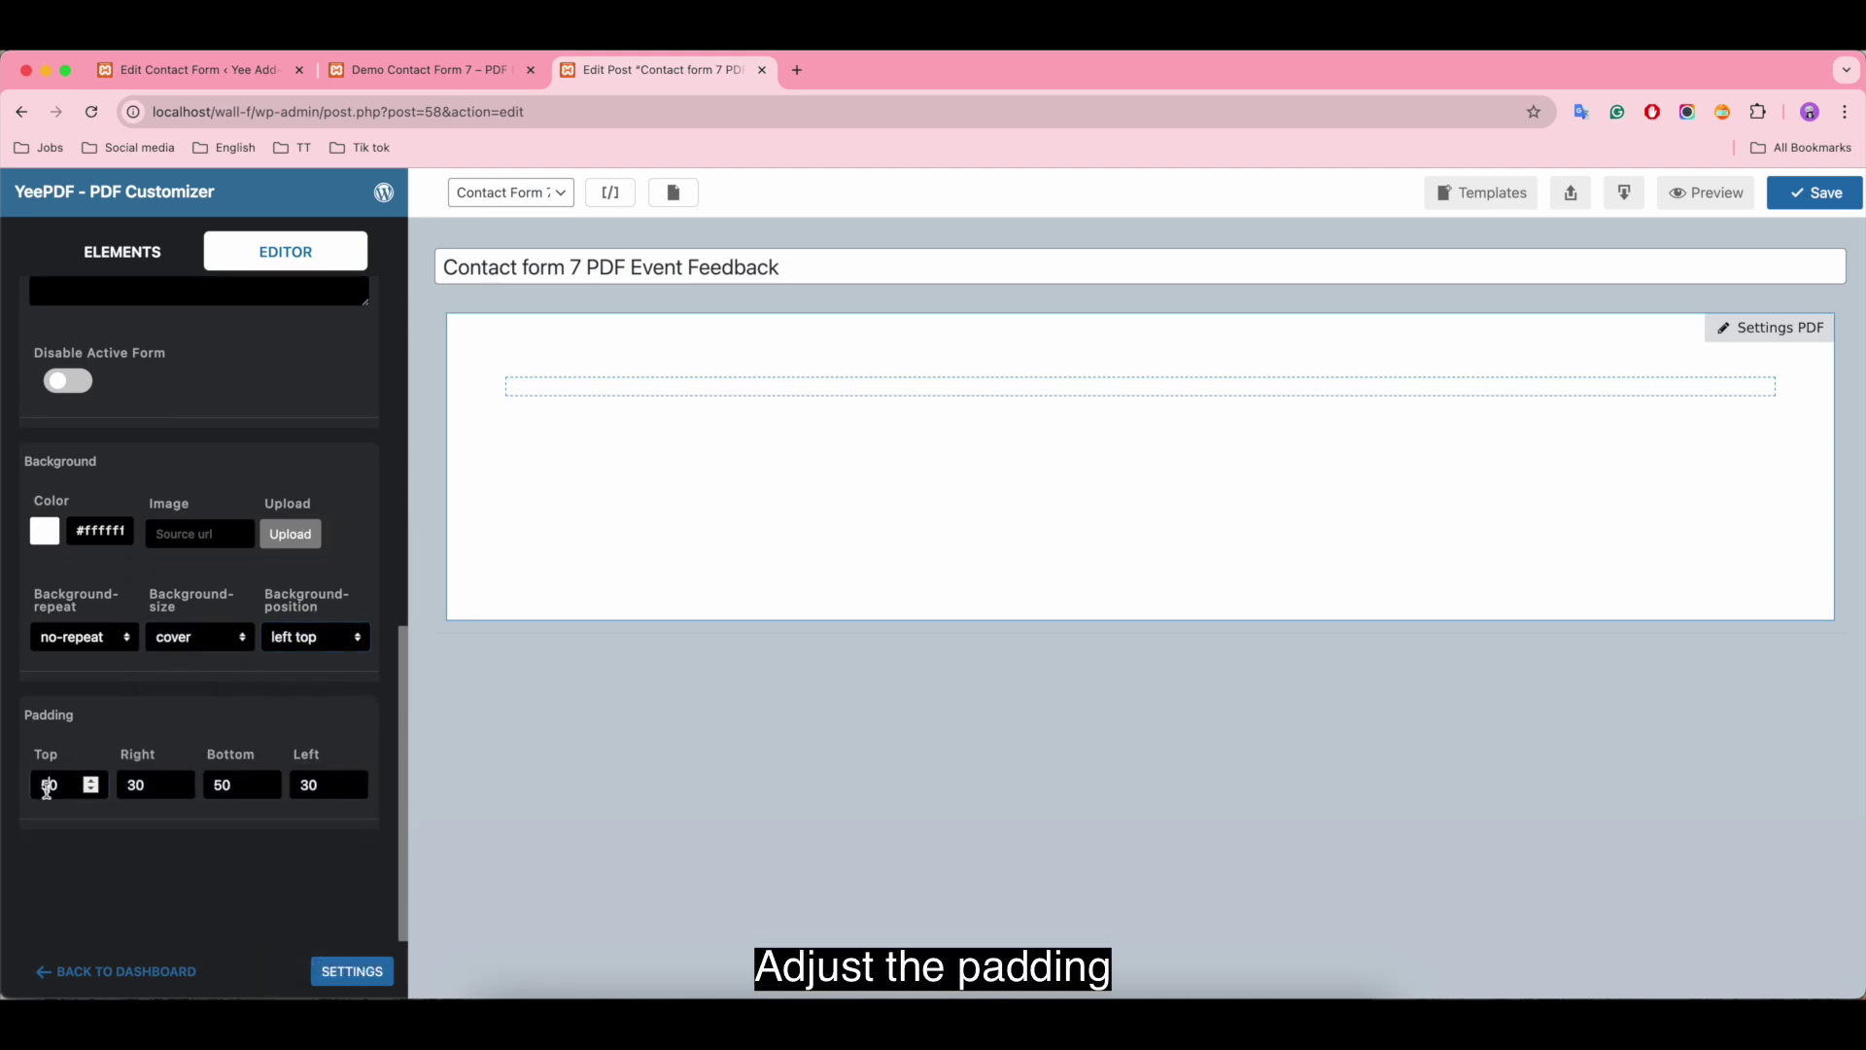
{"action": "left_click", "coordinate": [222, 785]}
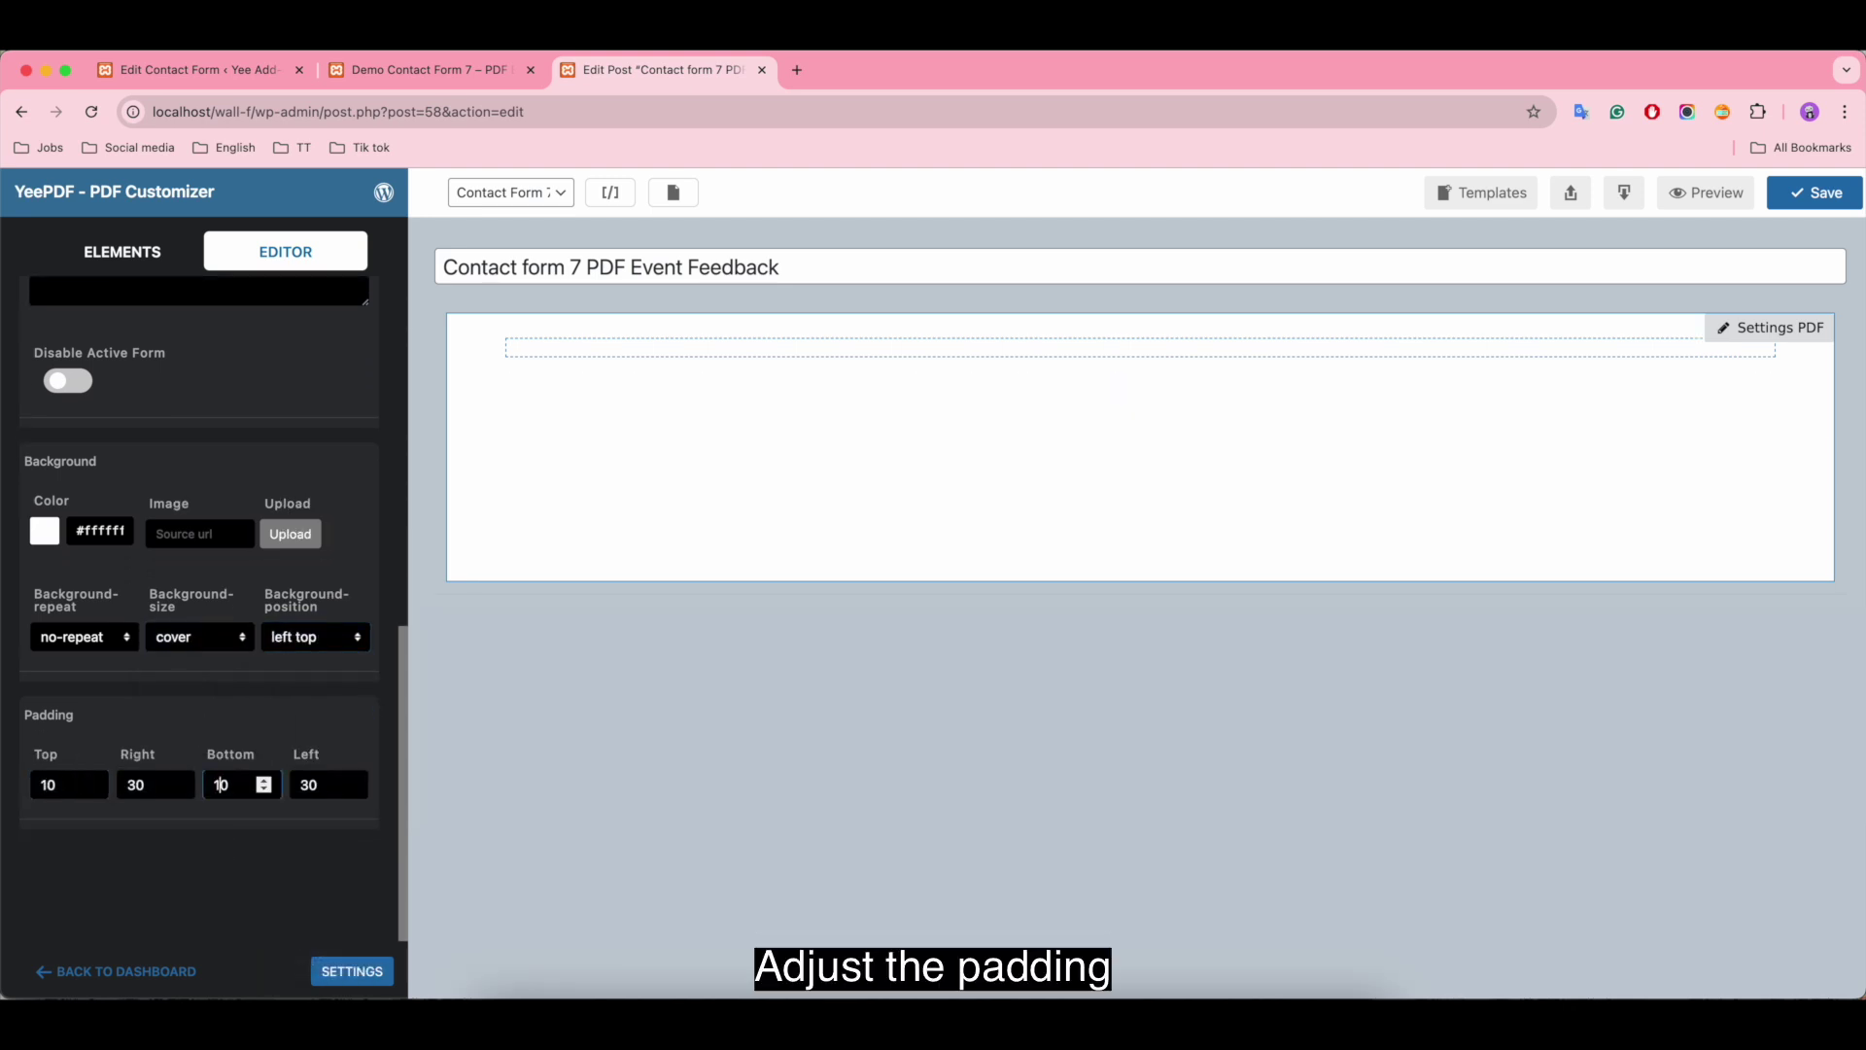
{"action": "left_click", "coordinate": [308, 785]}
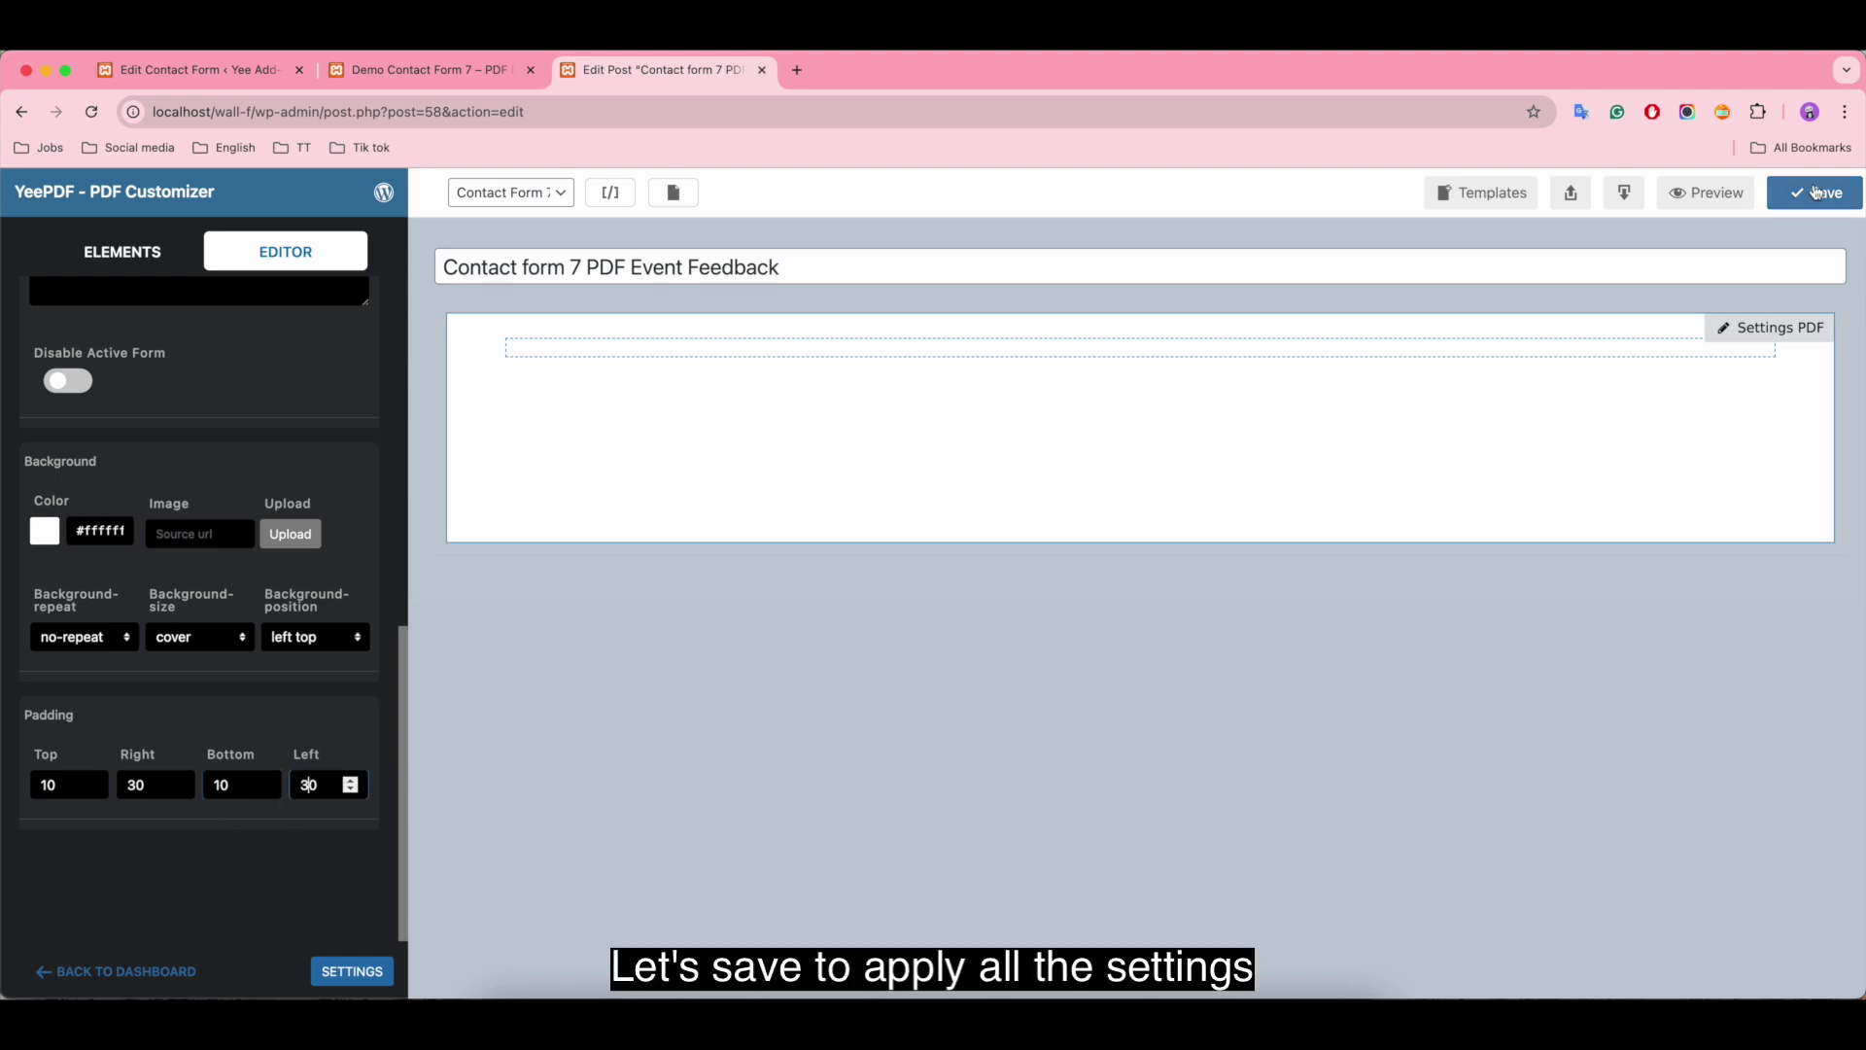
{"action": "left_click", "coordinate": [1814, 194]}
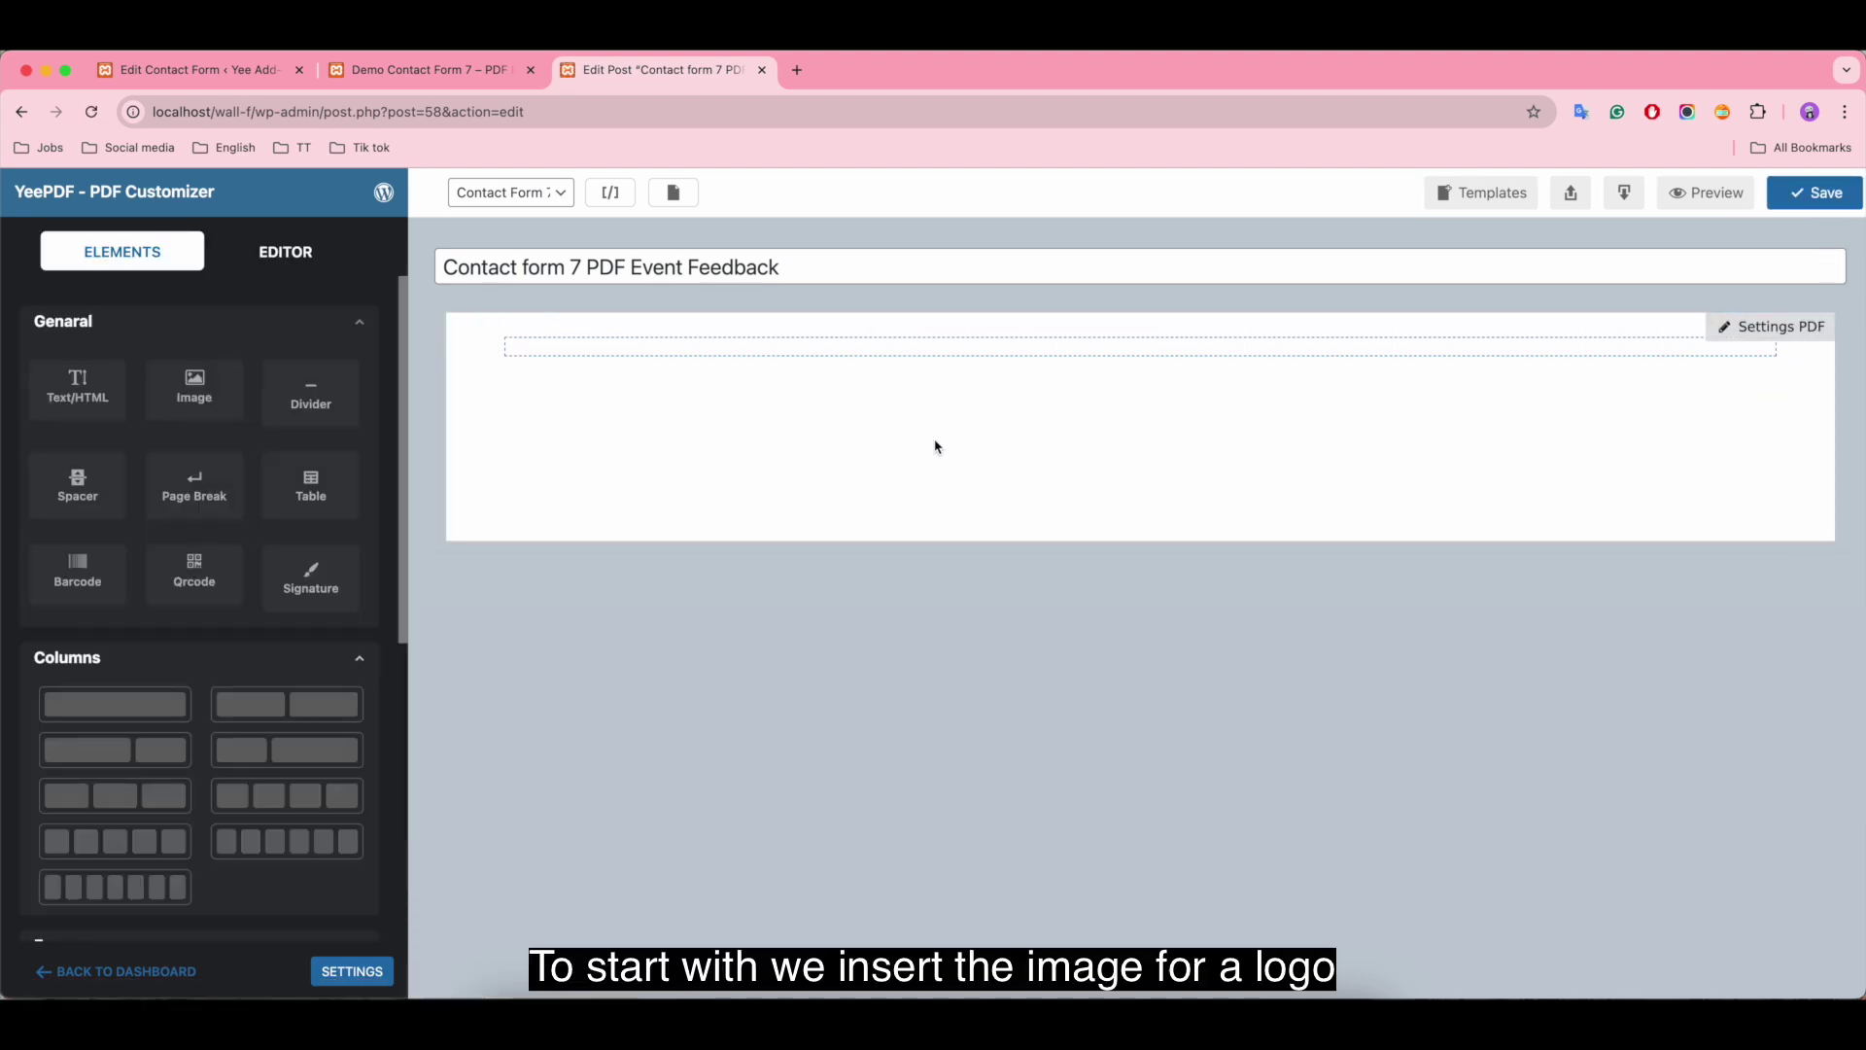
Step: Add an Image block at the top of the page, keeping the upload image source
{"action": "left_click_drag", "start_coordinate": [194, 389], "coordinate": [708, 367]}
{"action": "left_click", "coordinate": [70, 444]}
{"action": "left_click", "coordinate": [70, 464]}
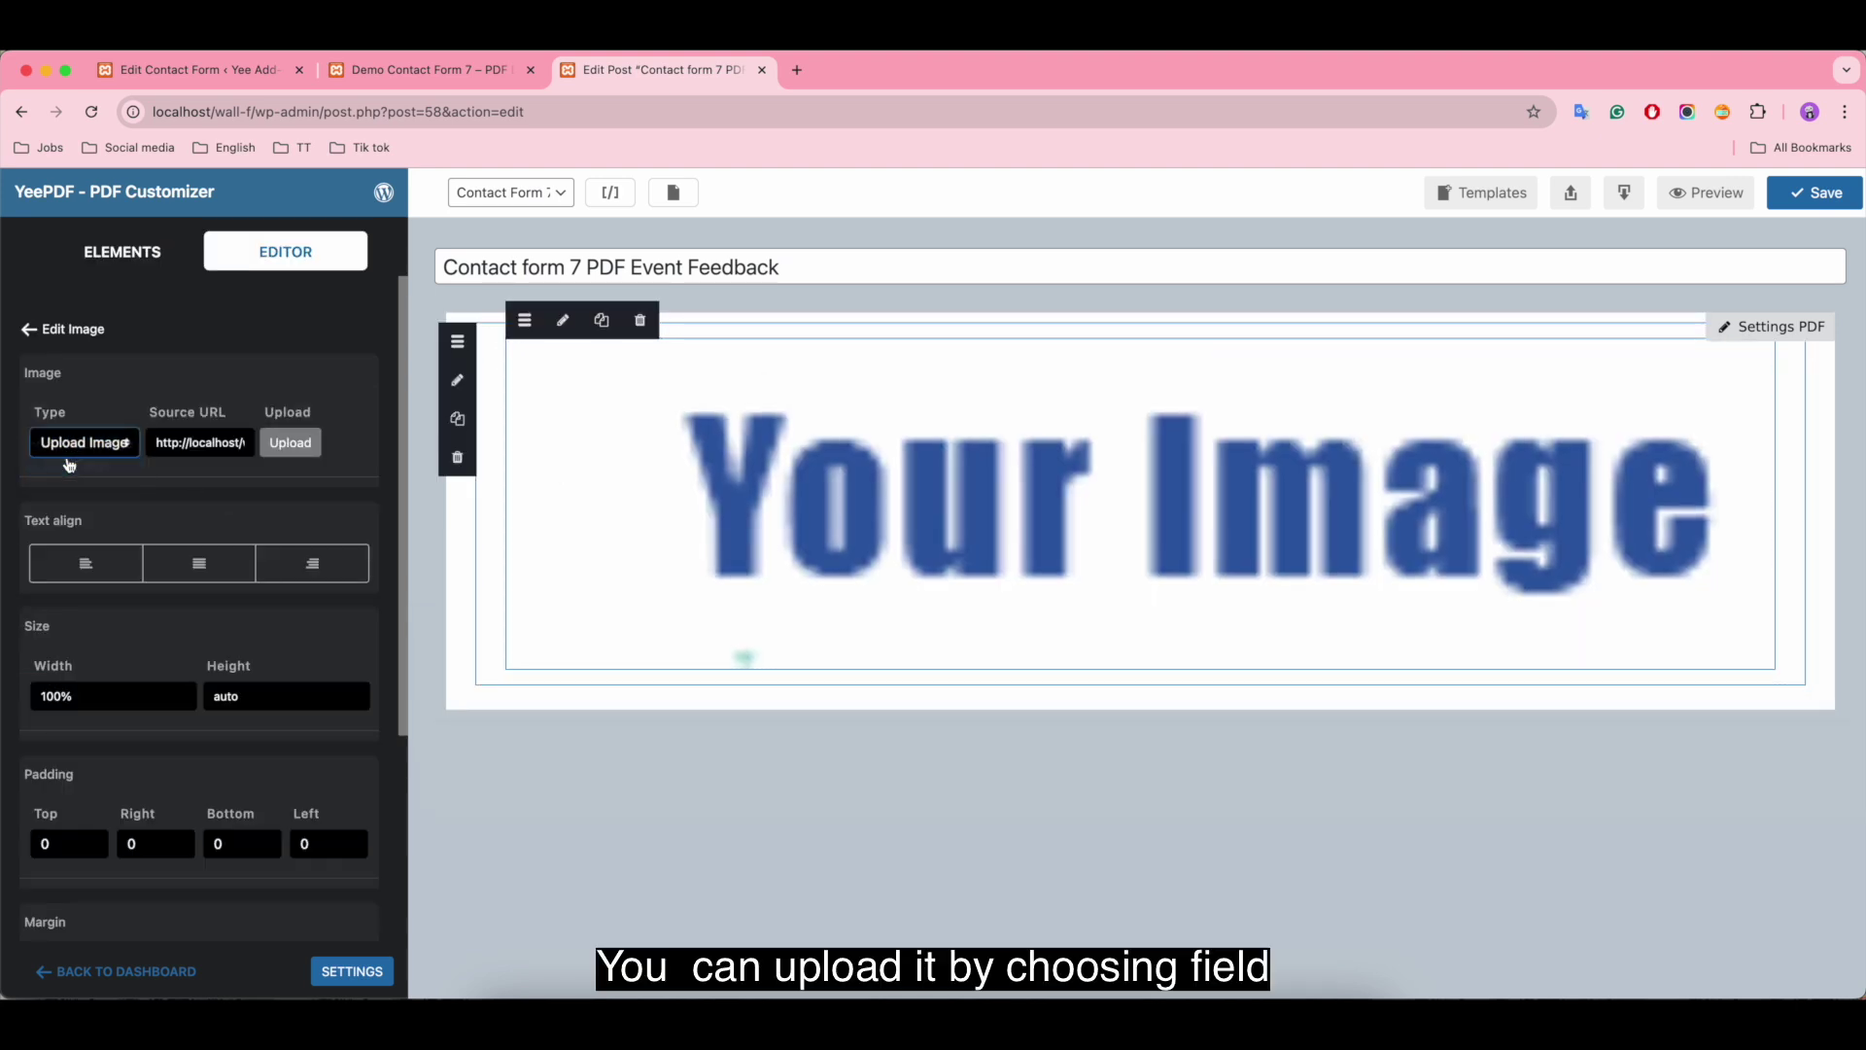
{"action": "left_click", "coordinate": [299, 450]}
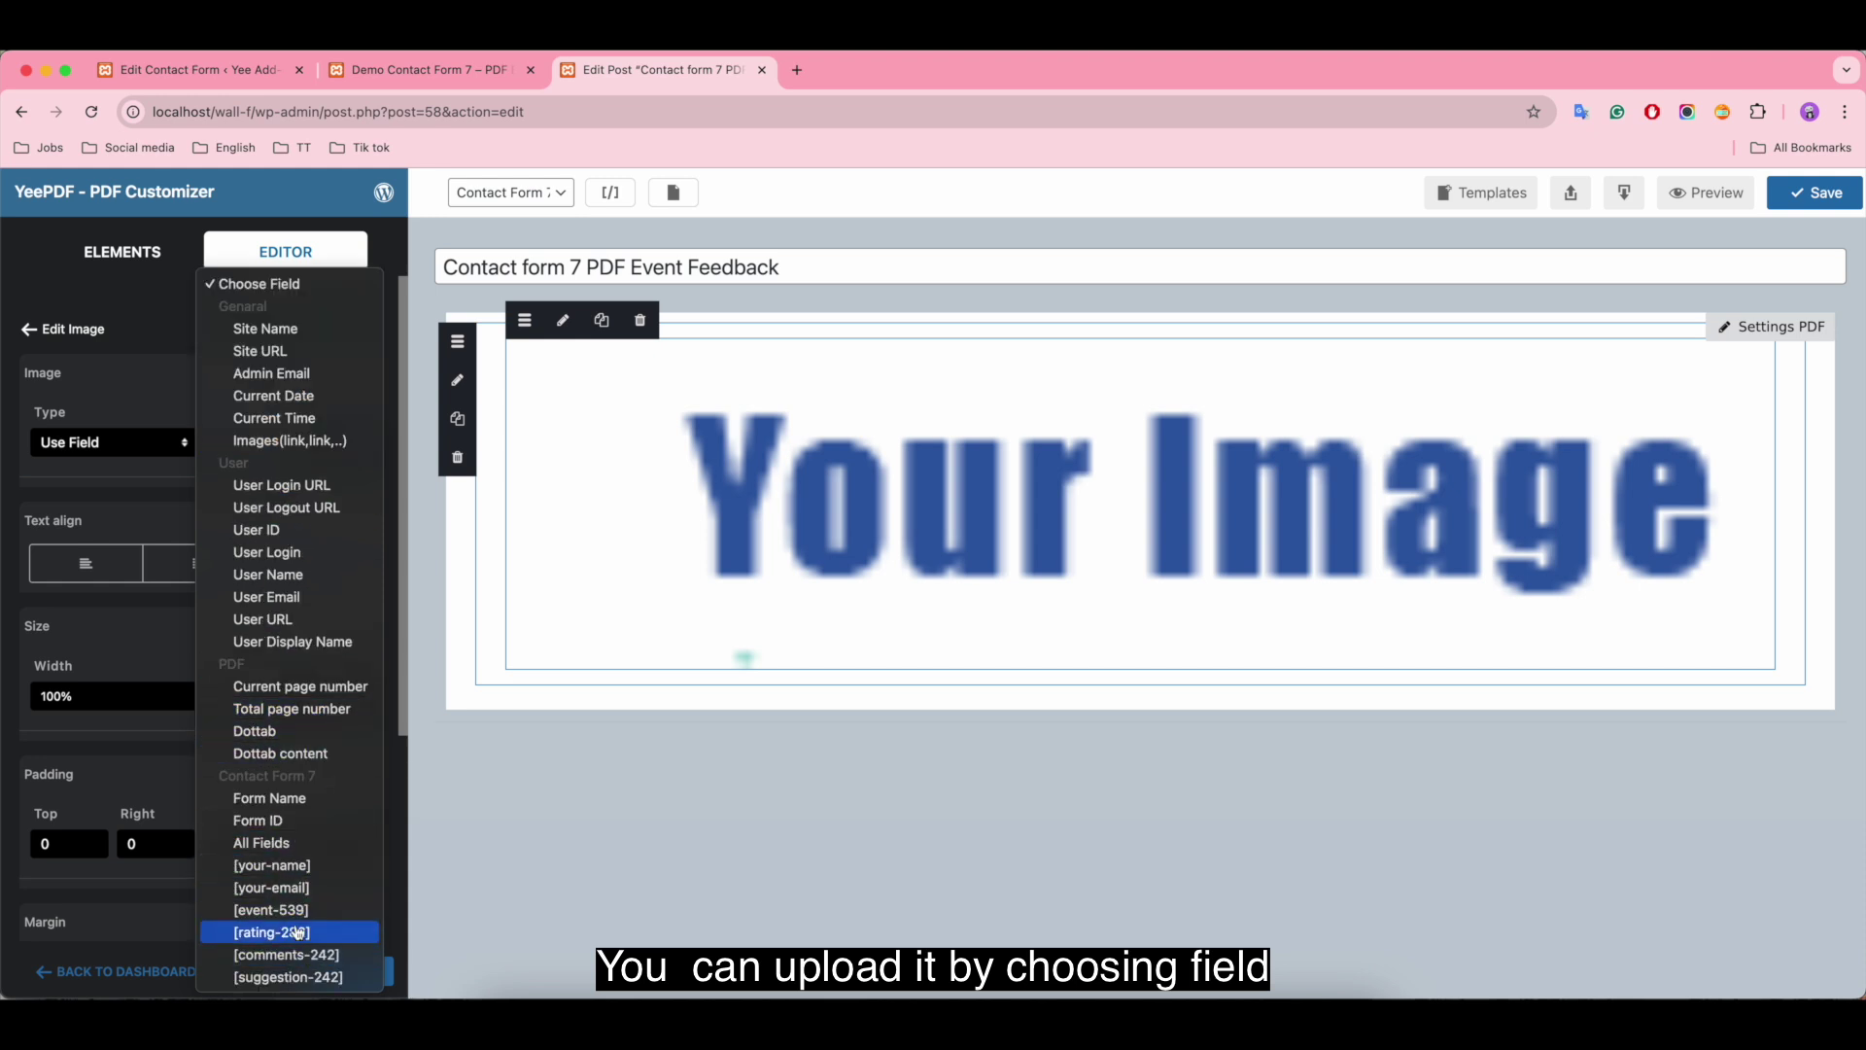
{"action": "left_click", "coordinate": [144, 389]}
{"action": "left_click", "coordinate": [111, 450]}
{"action": "left_click", "coordinate": [126, 429]}
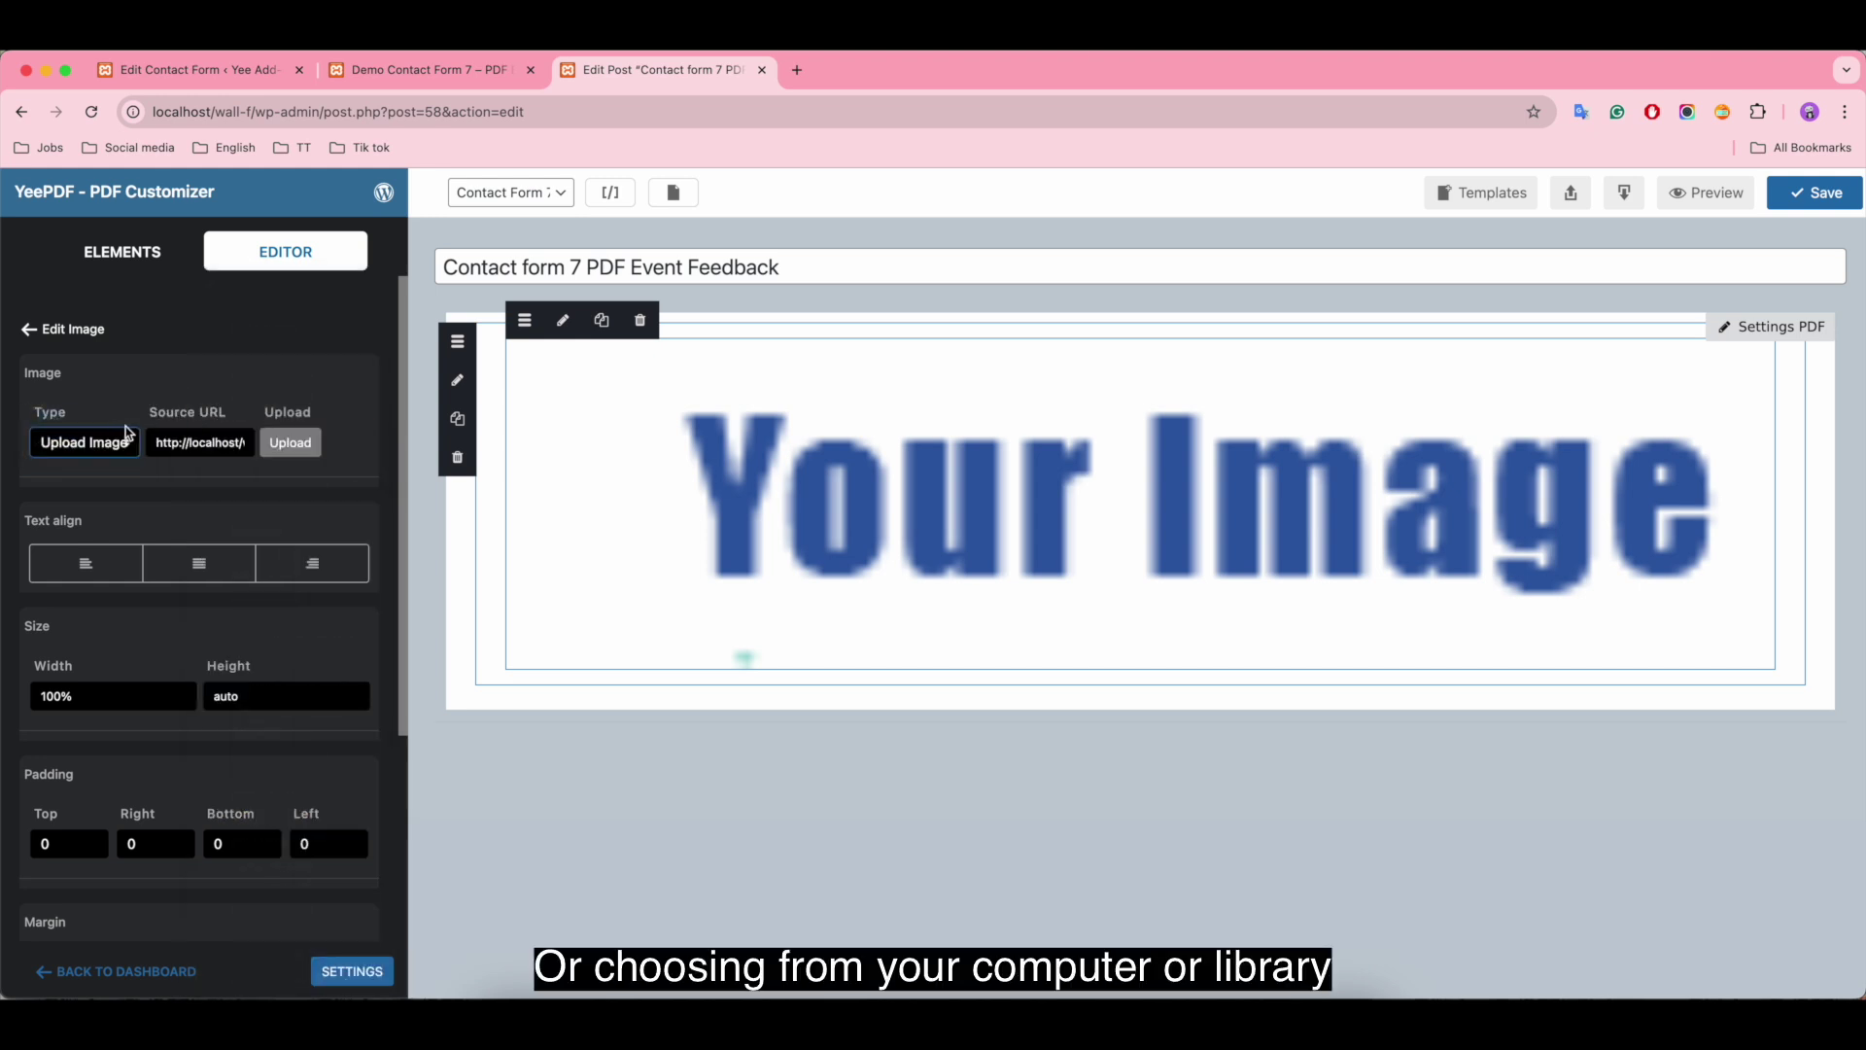
Step: Insert the YEE ADD-ONS header image from the media library
{"action": "left_click", "coordinate": [290, 444]}
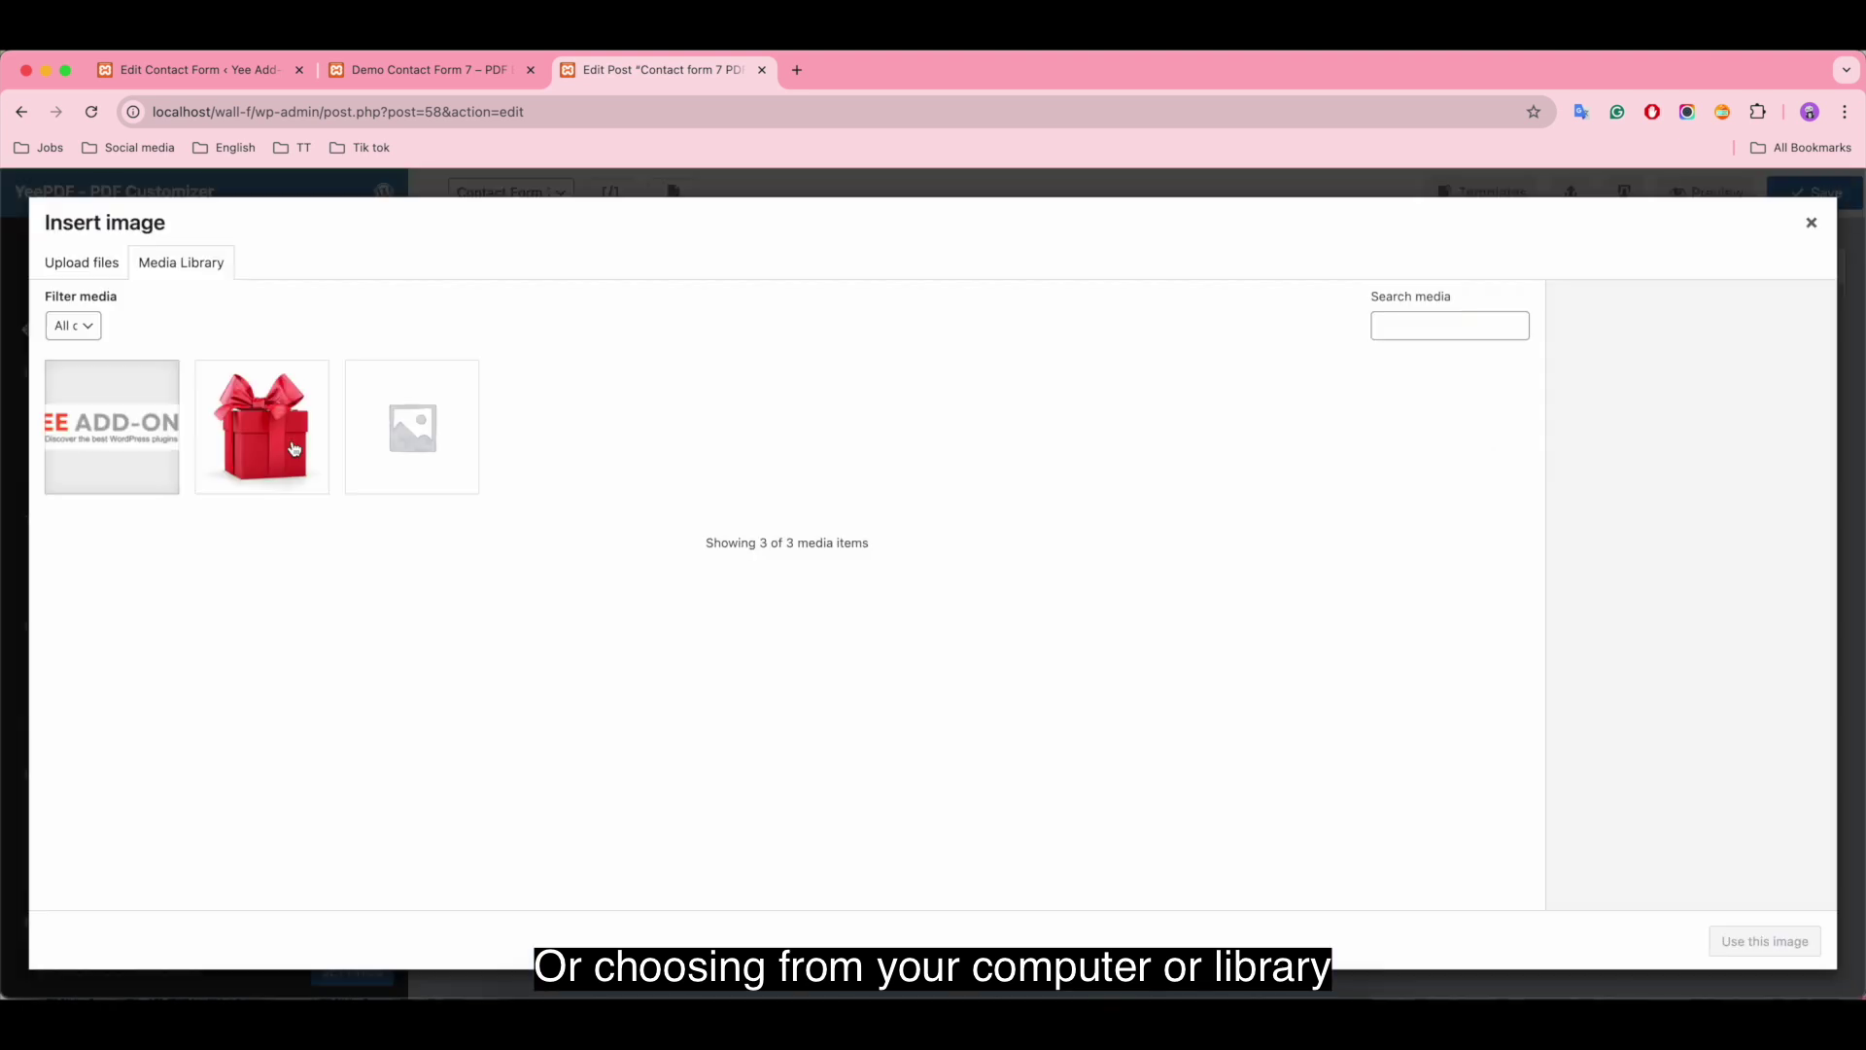
{"action": "left_click", "coordinate": [82, 262]}
{"action": "left_click", "coordinate": [181, 262]}
{"action": "left_click", "coordinate": [173, 386]}
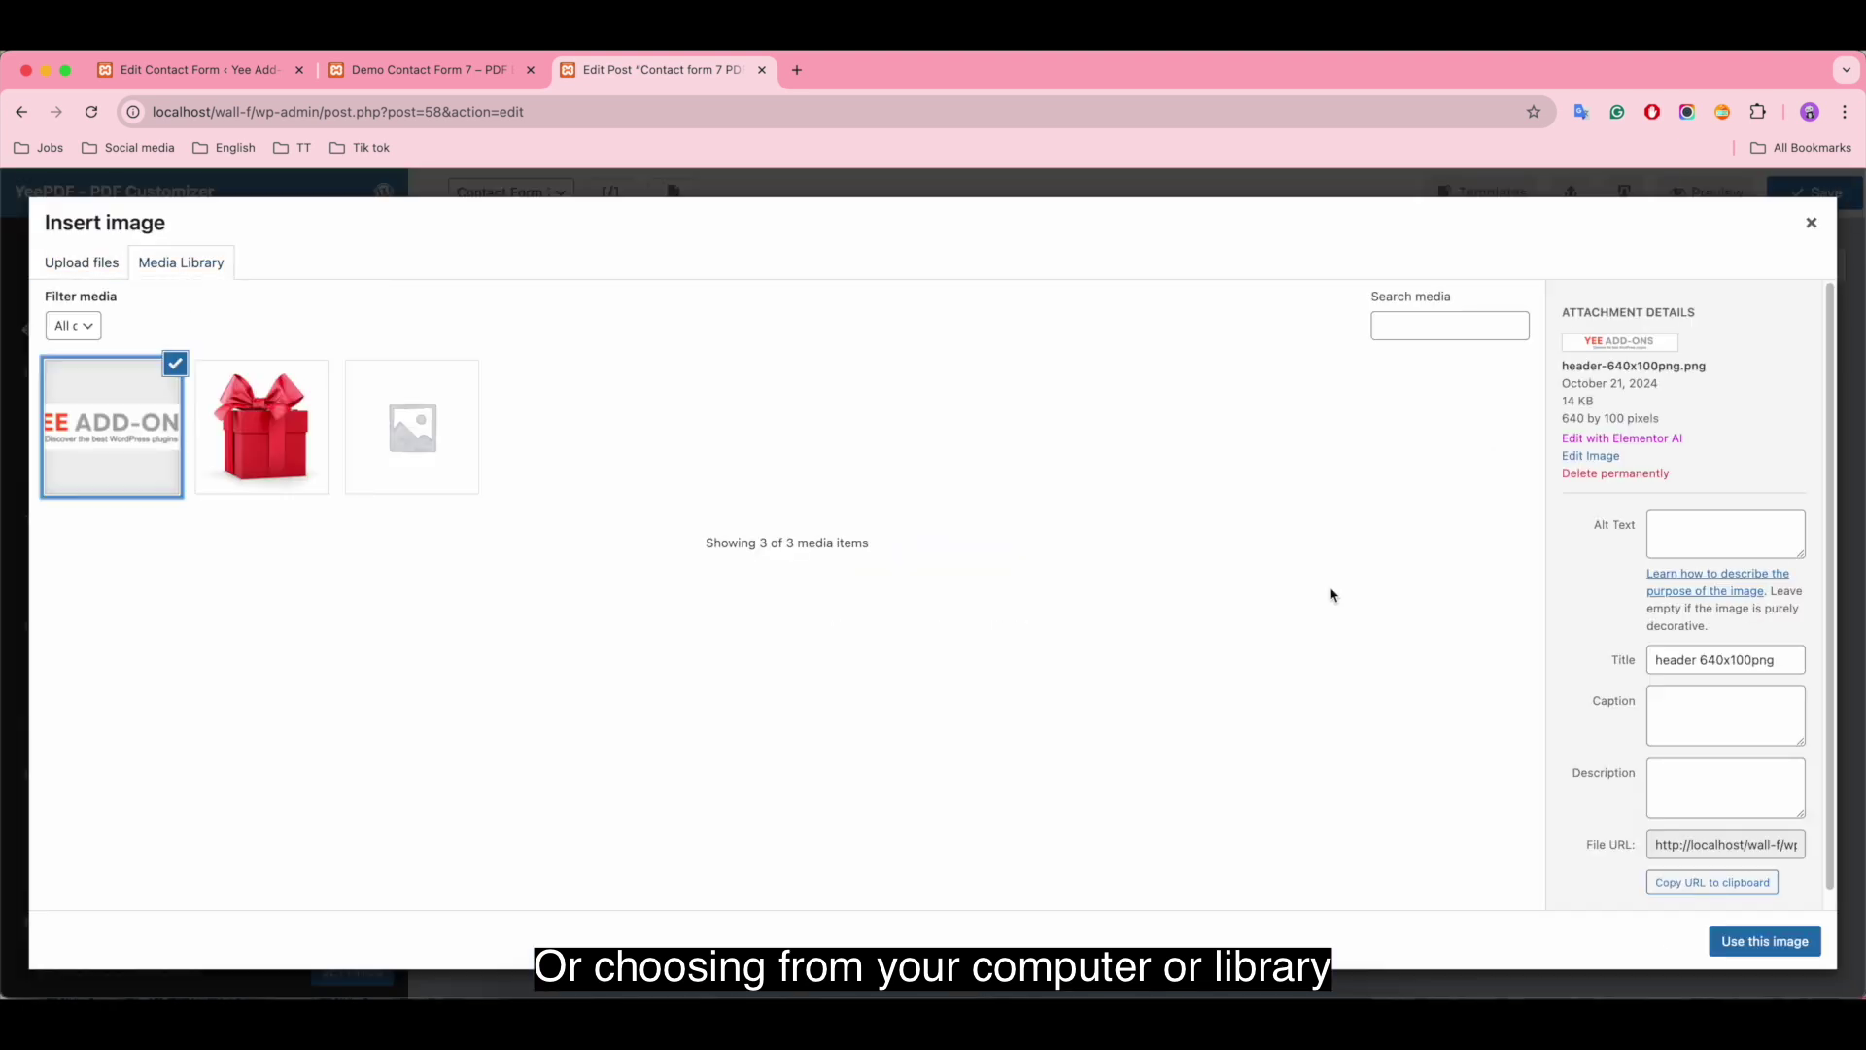
{"action": "left_click", "coordinate": [1765, 941]}
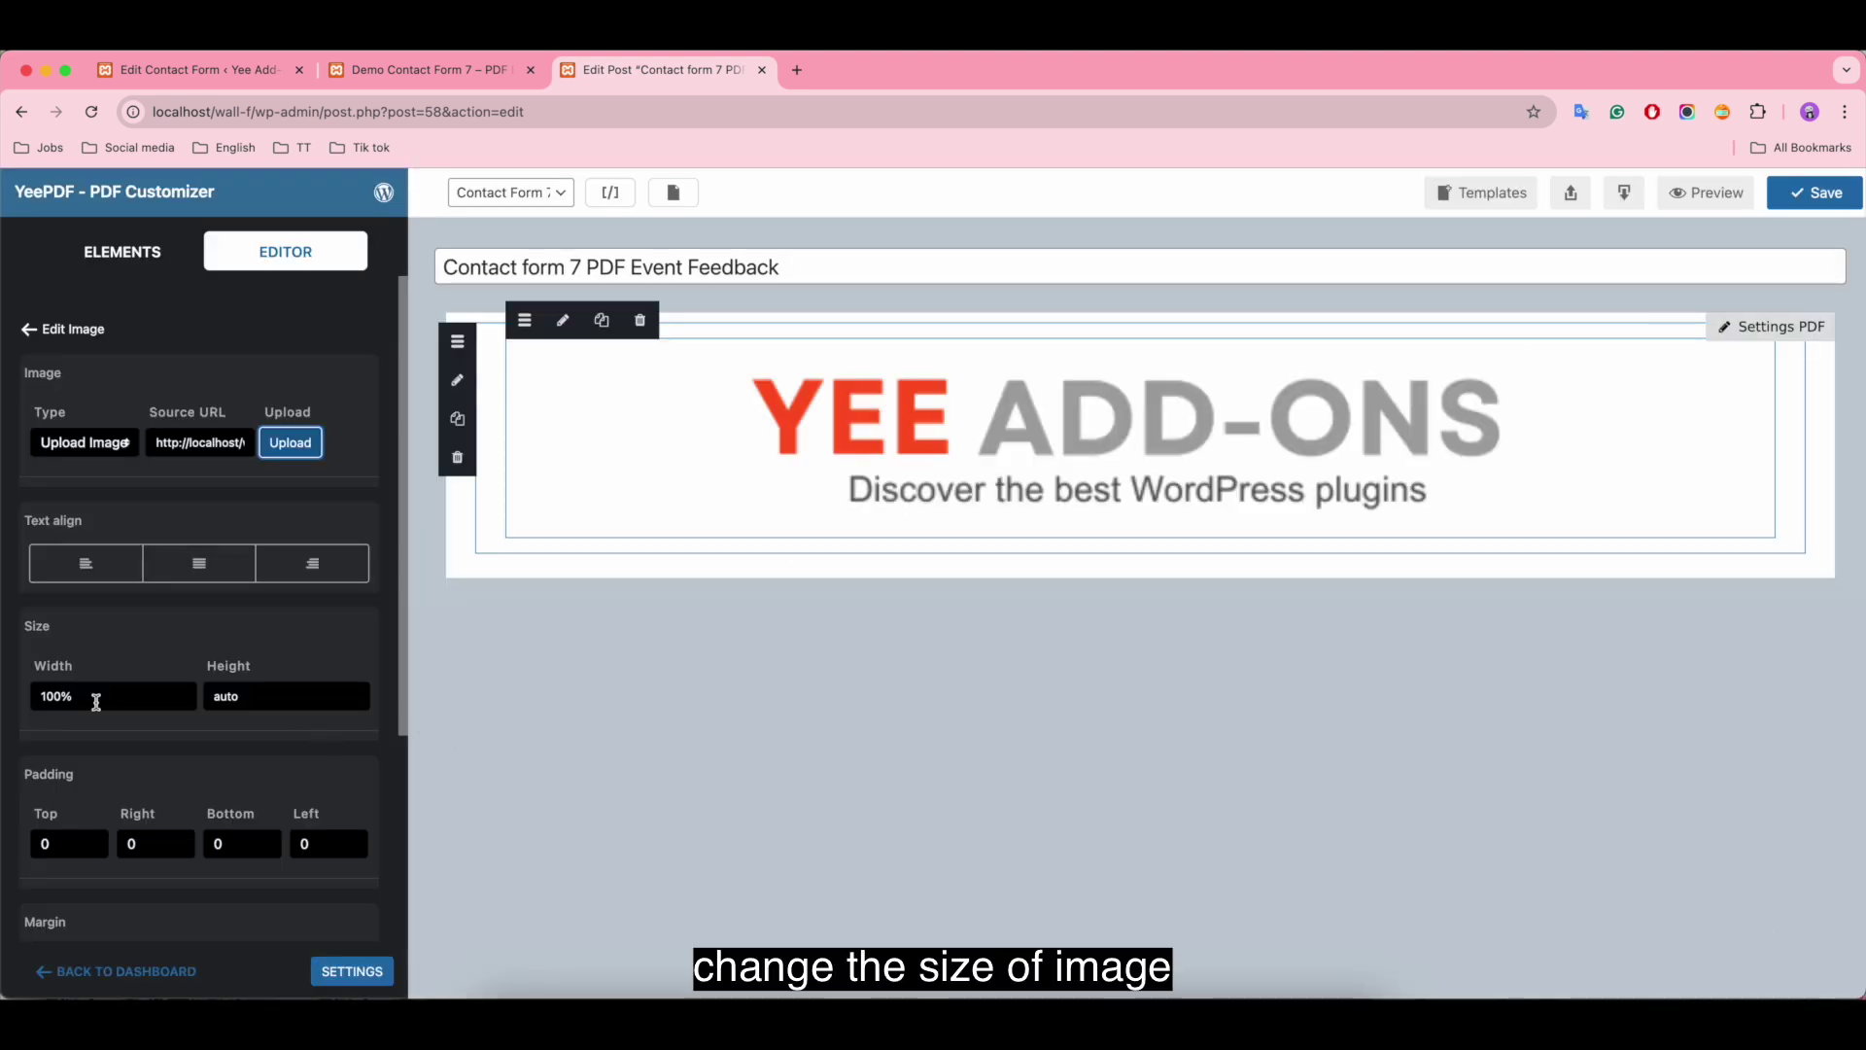
Step: Set the image width to 640, centre it, and give its row 5 top/bottom padding
{"action": "left_click", "coordinate": [122, 702]}
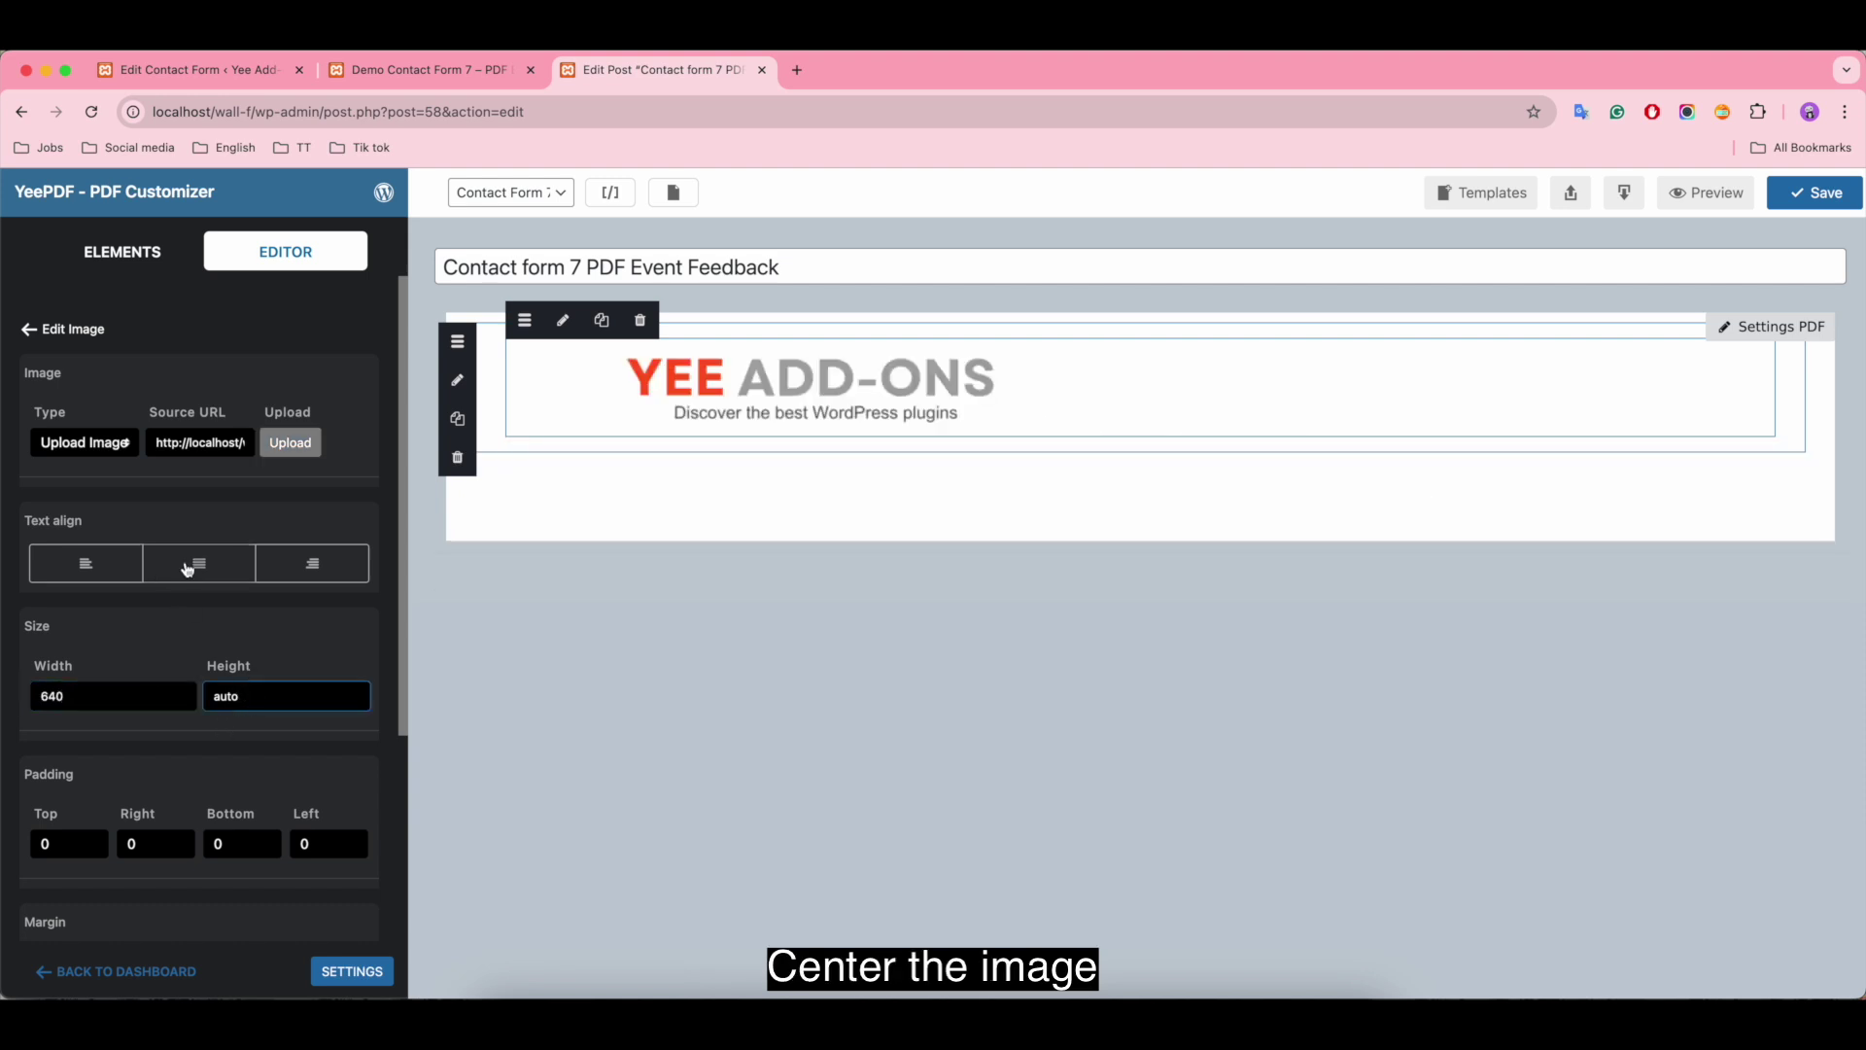
{"action": "left_click", "coordinate": [188, 568]}
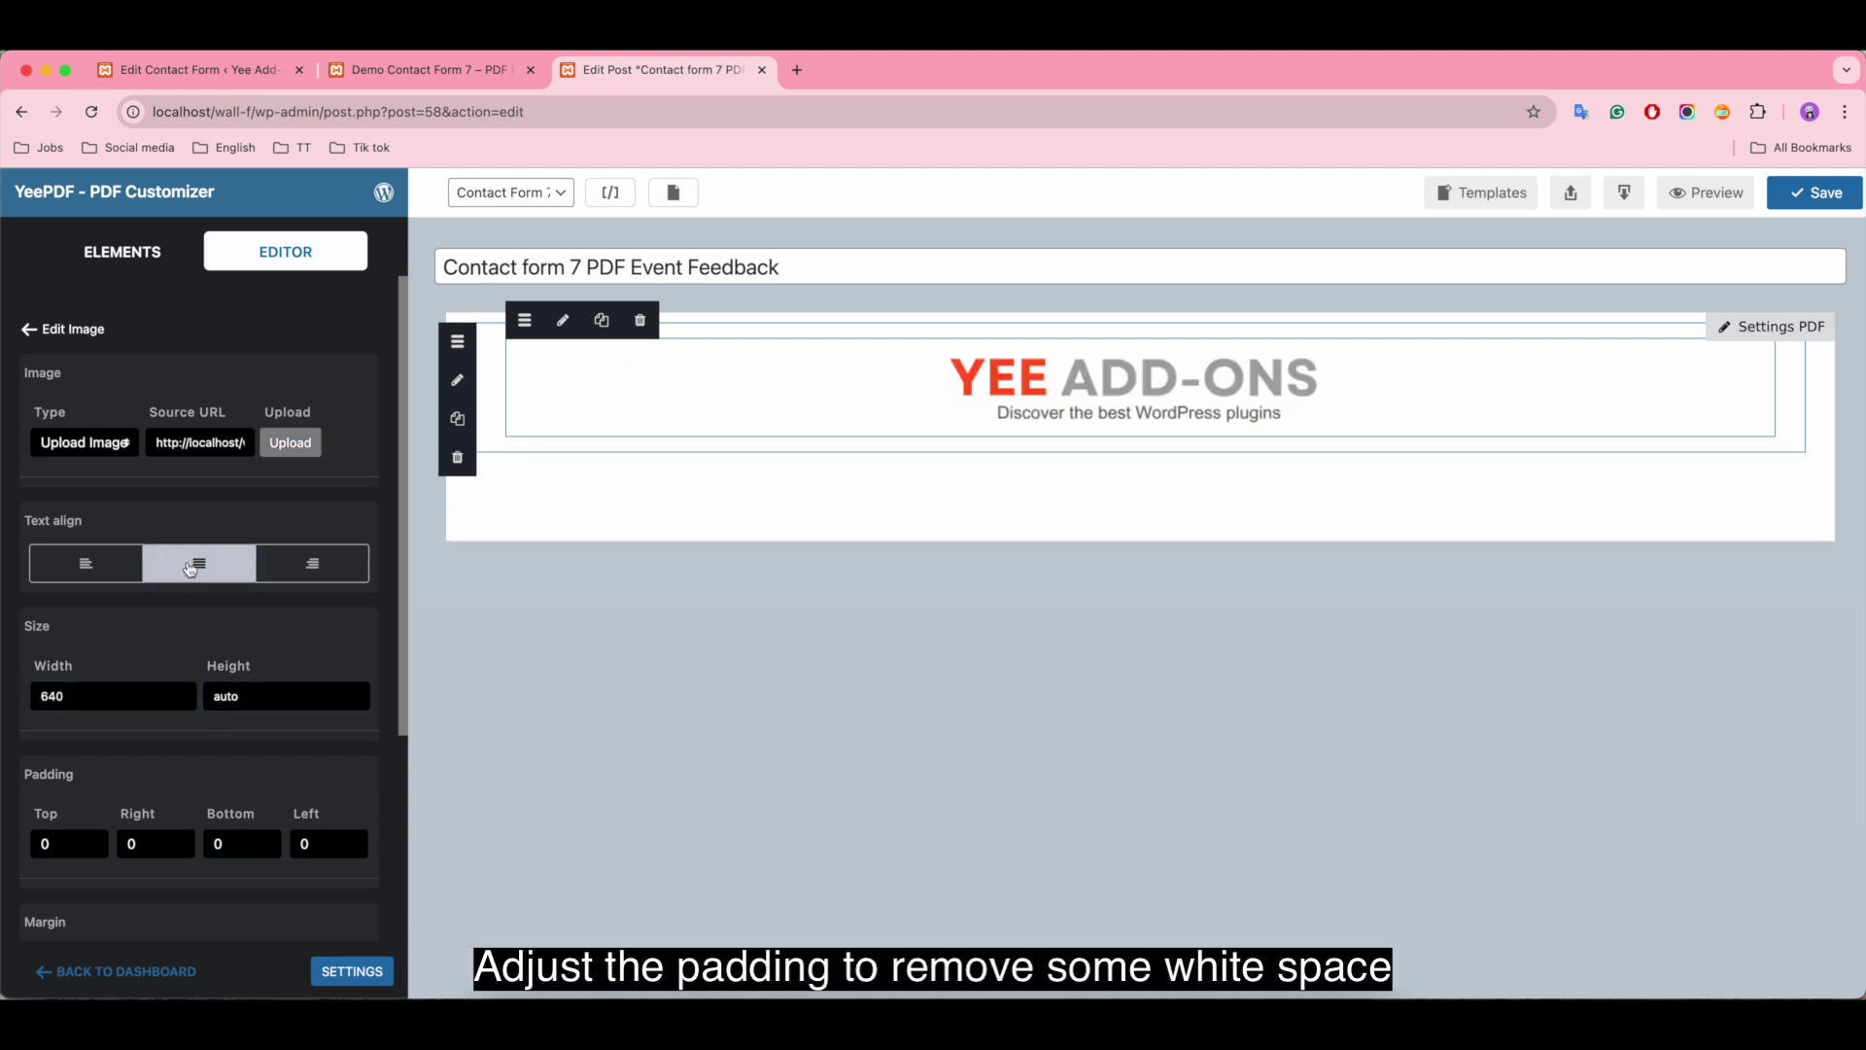
{"action": "left_click", "coordinate": [489, 381]}
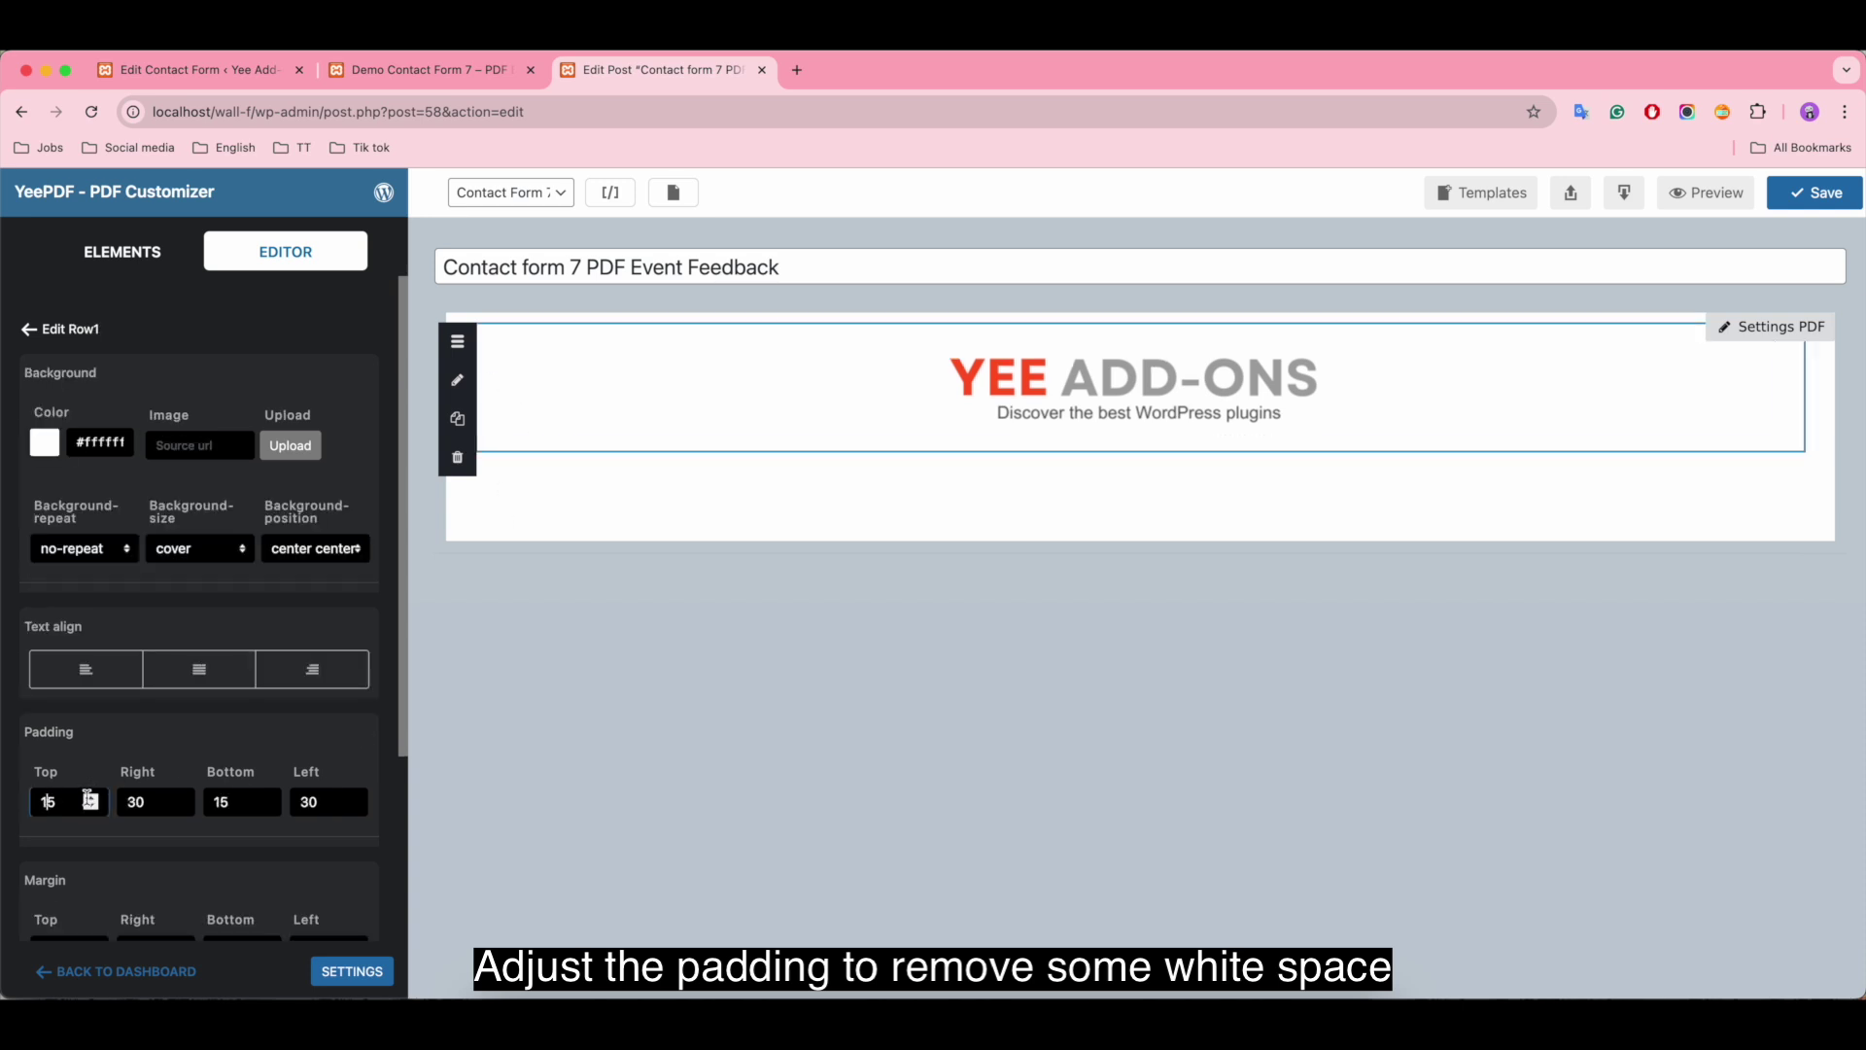
{"action": "double_click", "coordinate": [227, 800]}
{"action": "type", "text": "5"}
{"action": "left_click", "coordinate": [316, 803]}
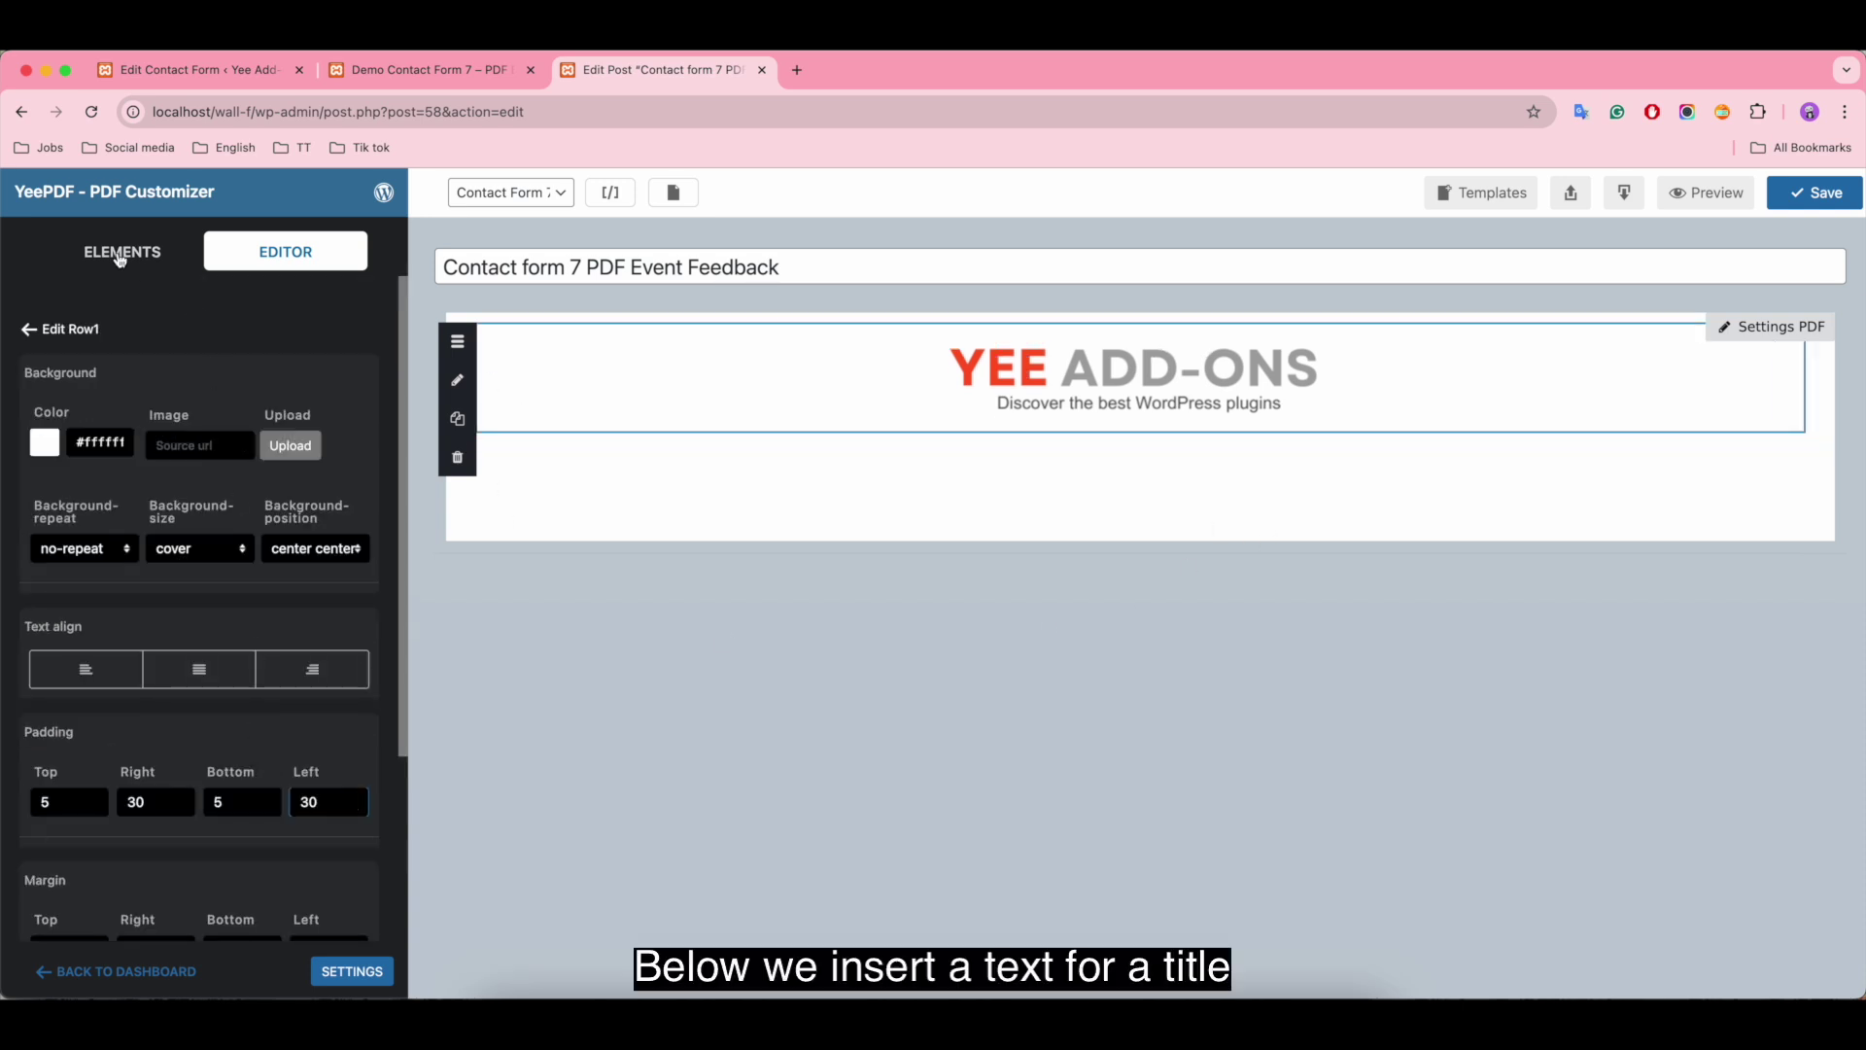
Step: Add a one-column row with a text block below the logo and type the heading
{"action": "left_click", "coordinate": [115, 251]}
{"action": "left_click_drag", "start_coordinate": [131, 707], "coordinate": [949, 458]}
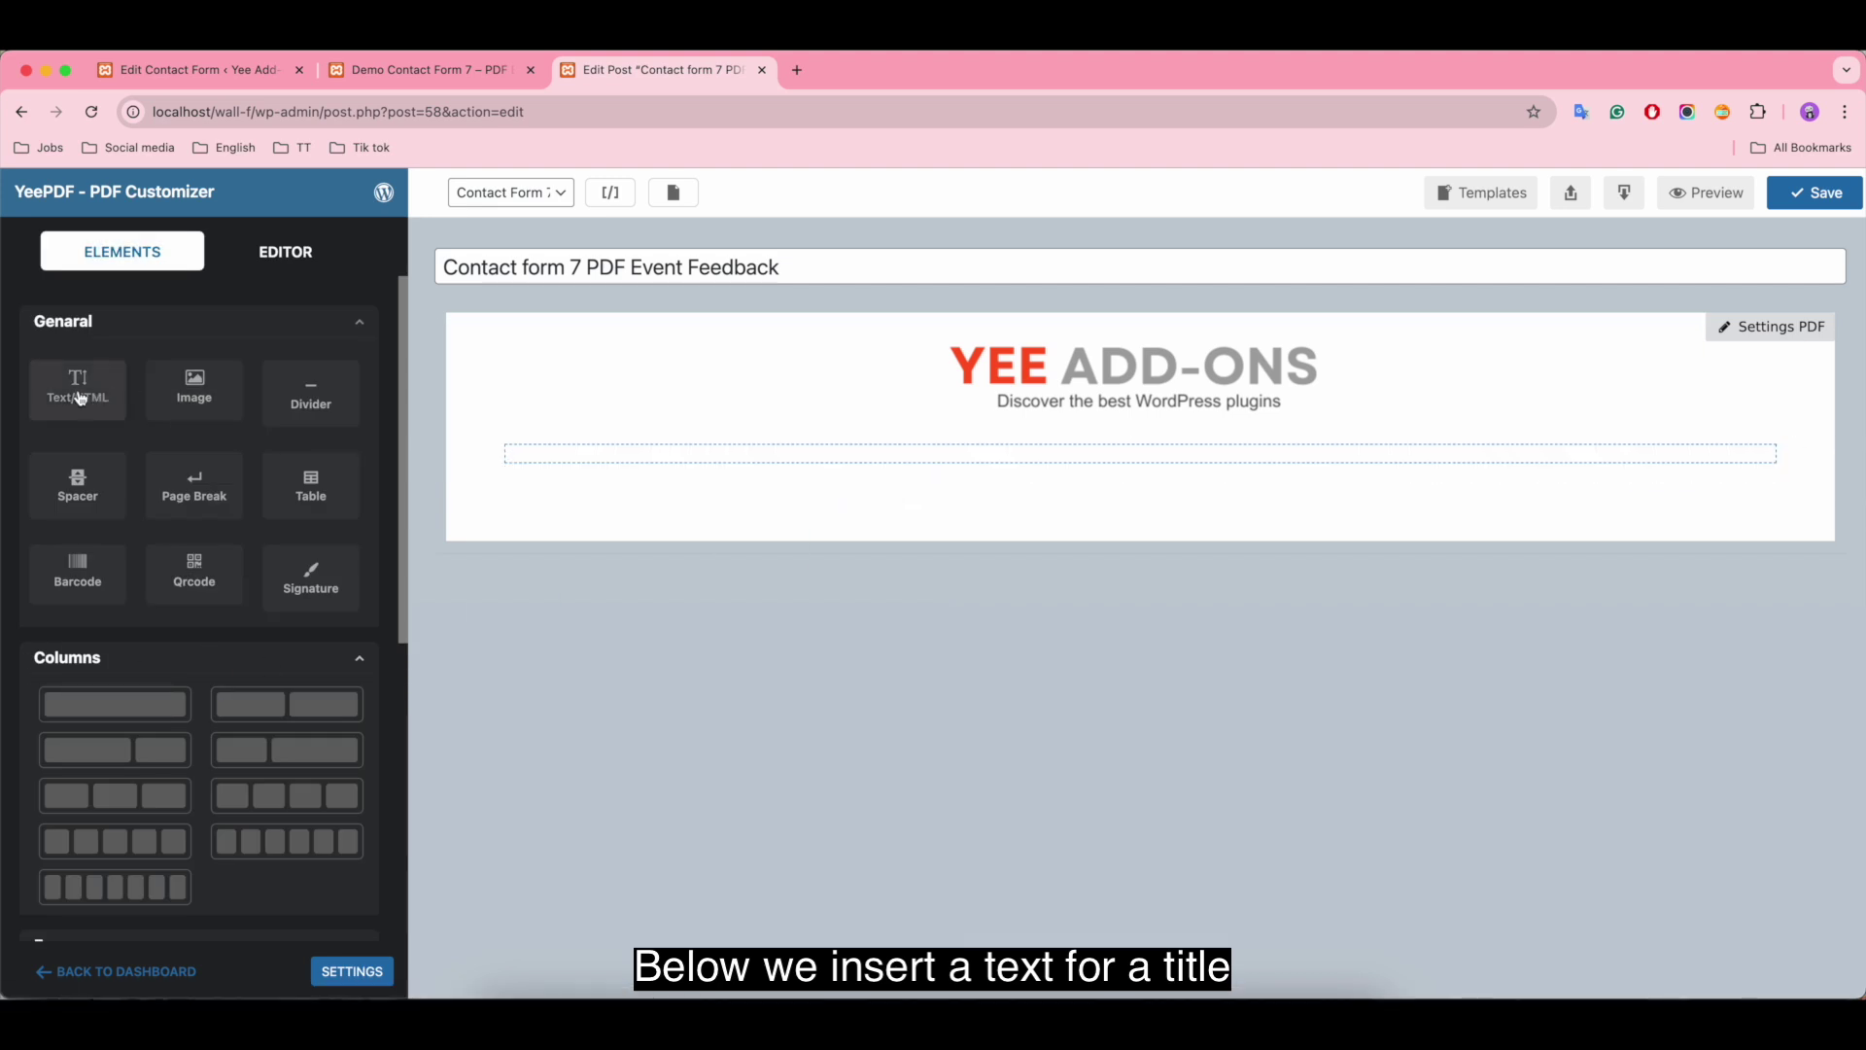
{"action": "left_click_drag", "start_coordinate": [79, 383], "coordinate": [799, 460]}
{"action": "triple_click", "coordinate": [257, 532]}
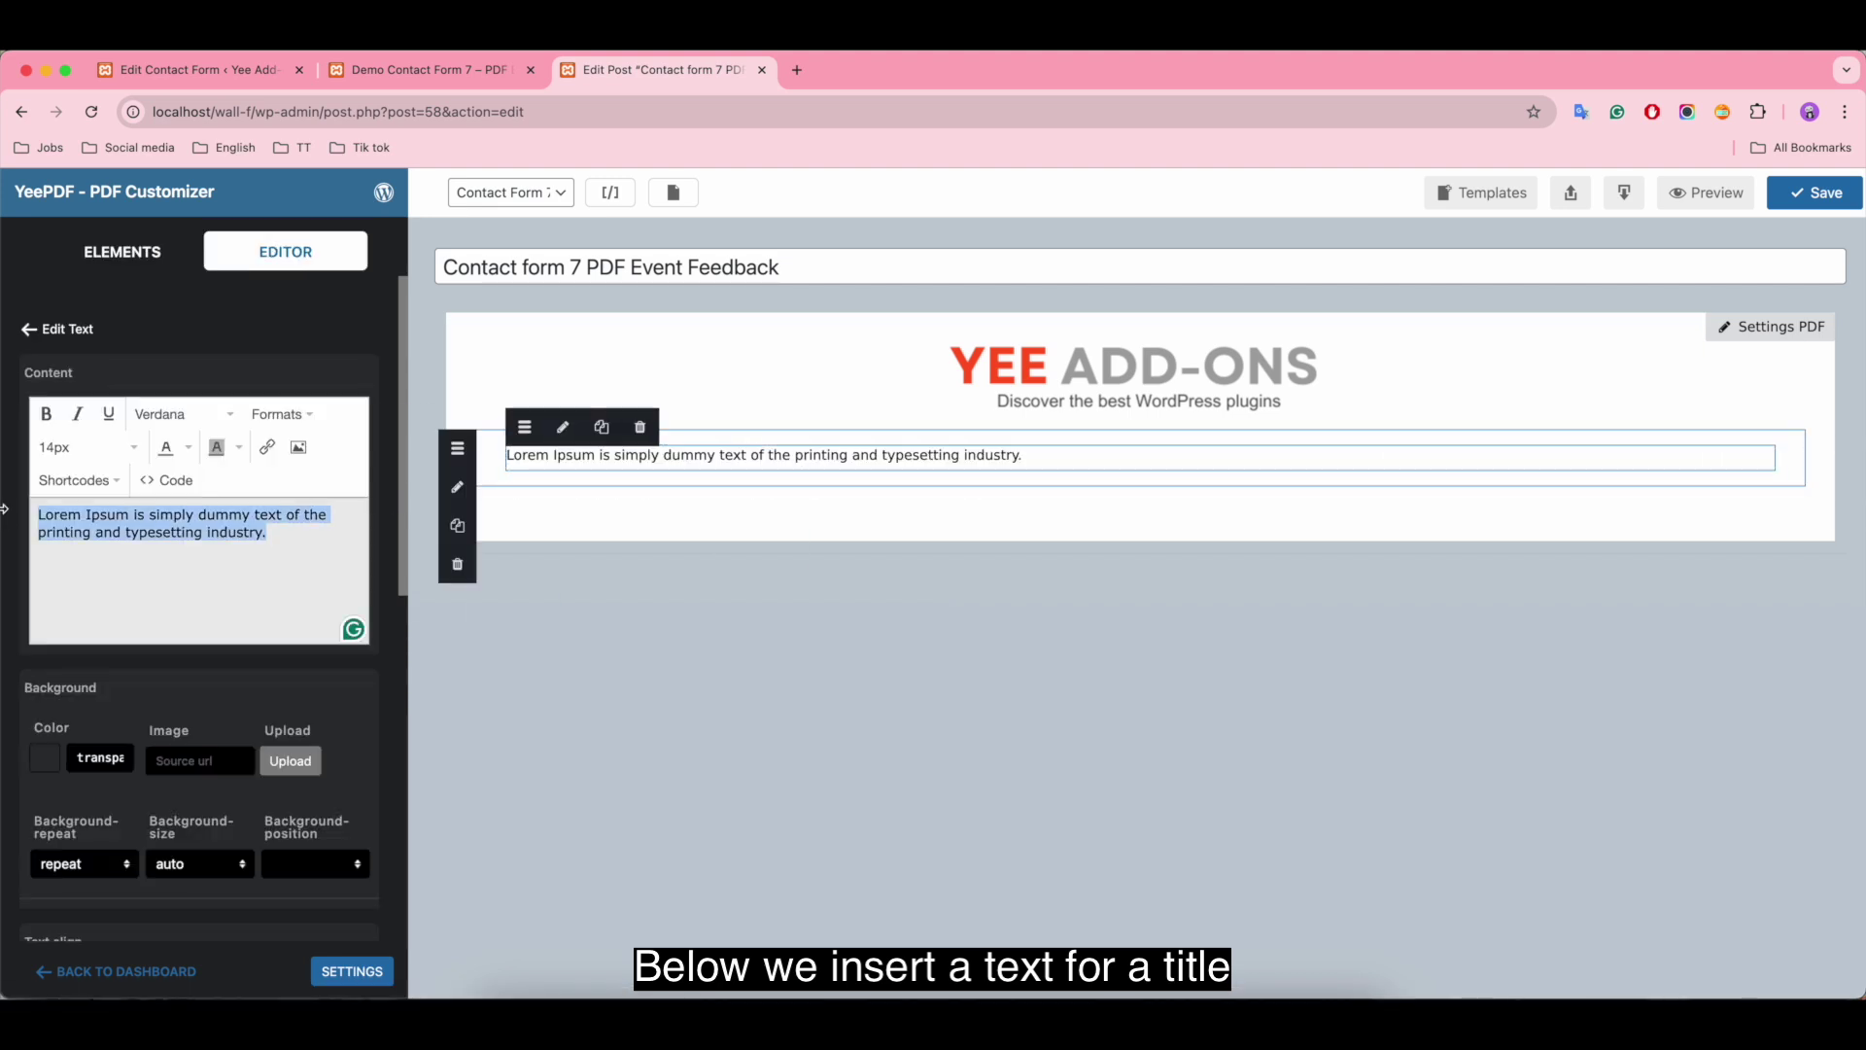
{"action": "type", "text": "EVENT FEEDBACK SUBMISSION"}
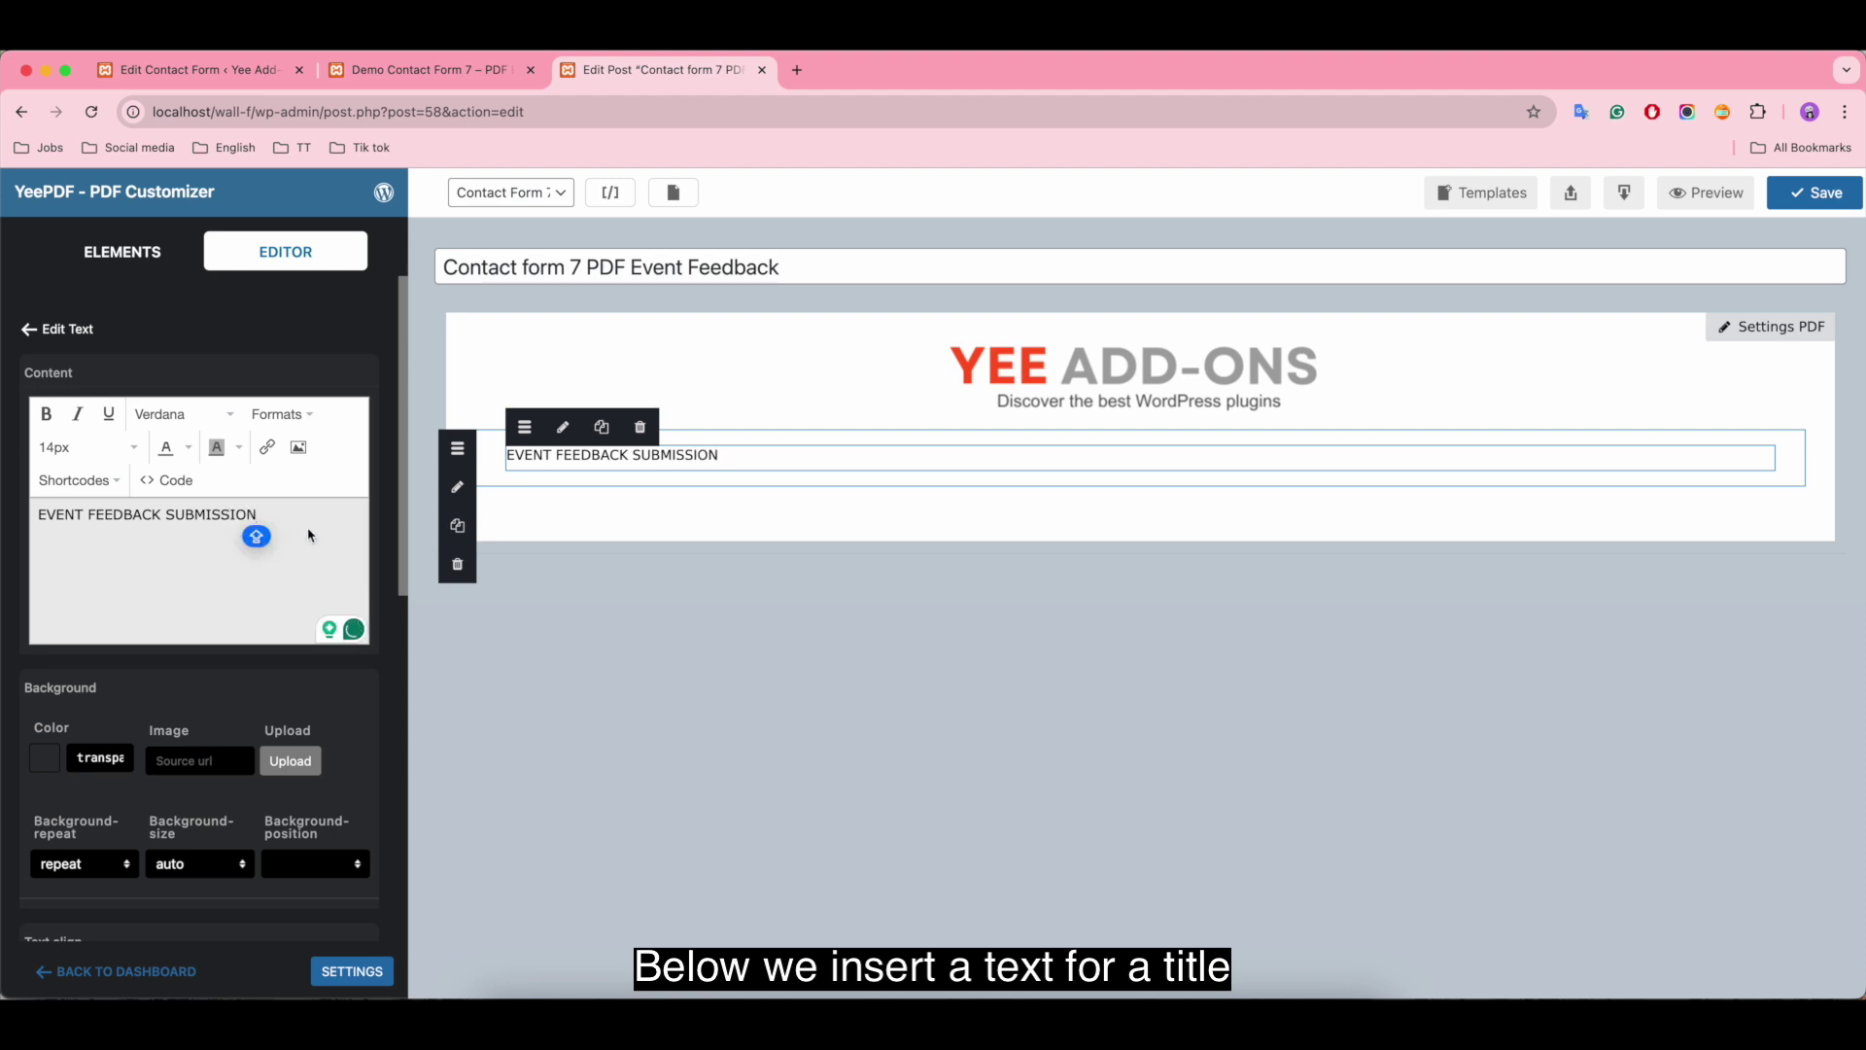
Step: Make the EVENT FEEDBACK SUBMISSION heading bold, 26px and centred
{"action": "left_click_drag", "start_coordinate": [258, 515], "coordinate": [31, 520]}
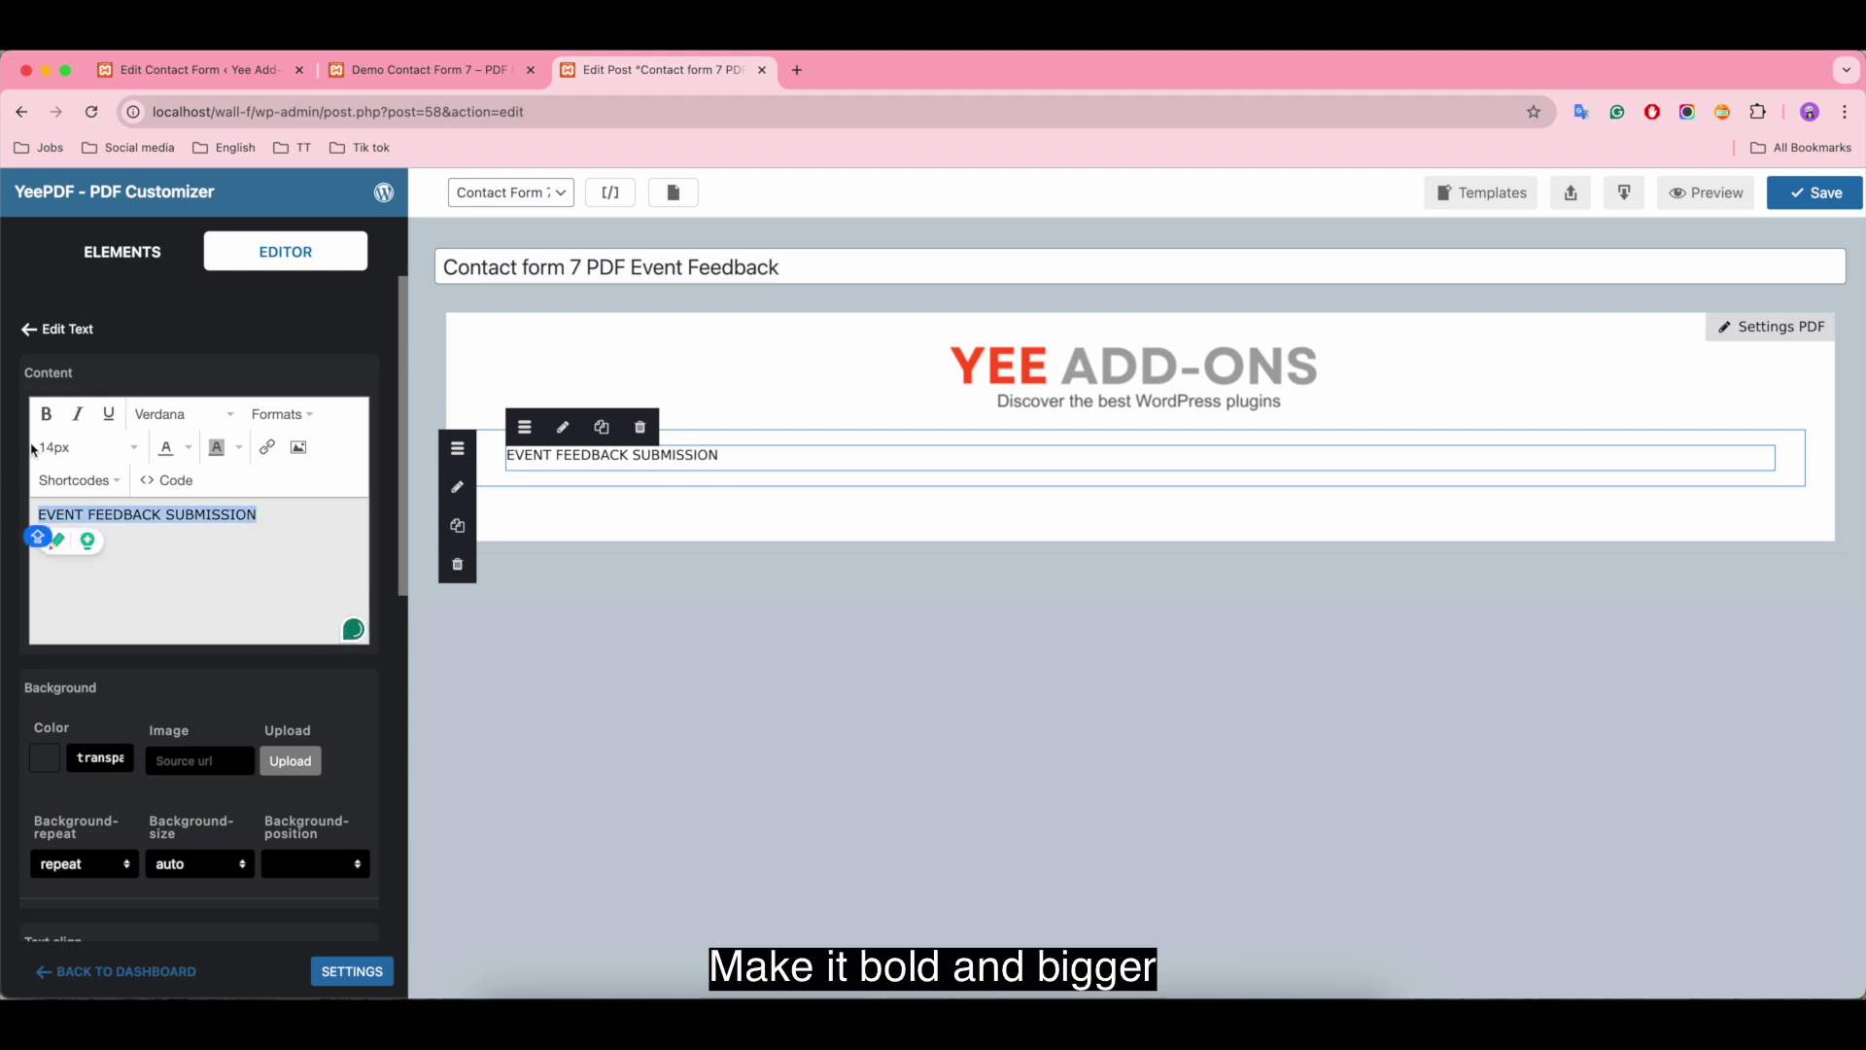
{"action": "left_click", "coordinate": [46, 416]}
{"action": "left_click", "coordinate": [83, 448]}
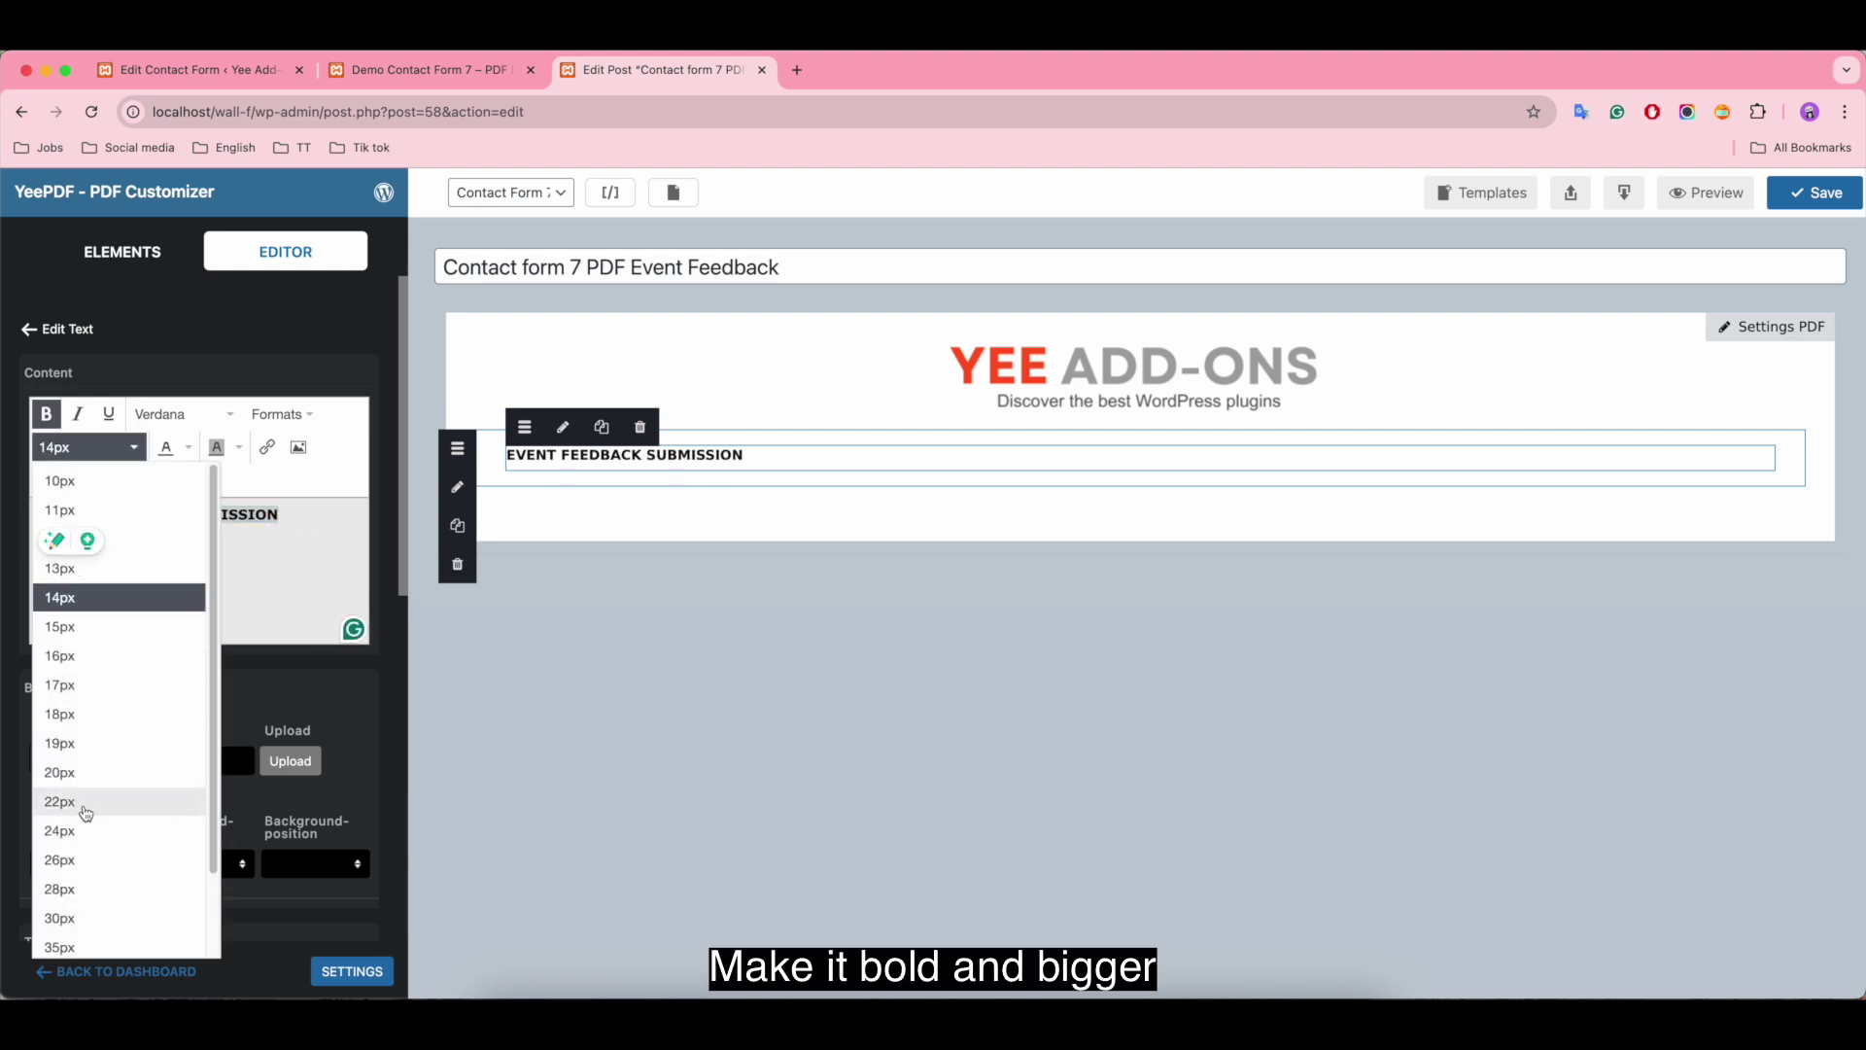
{"action": "left_click", "coordinate": [79, 861]}
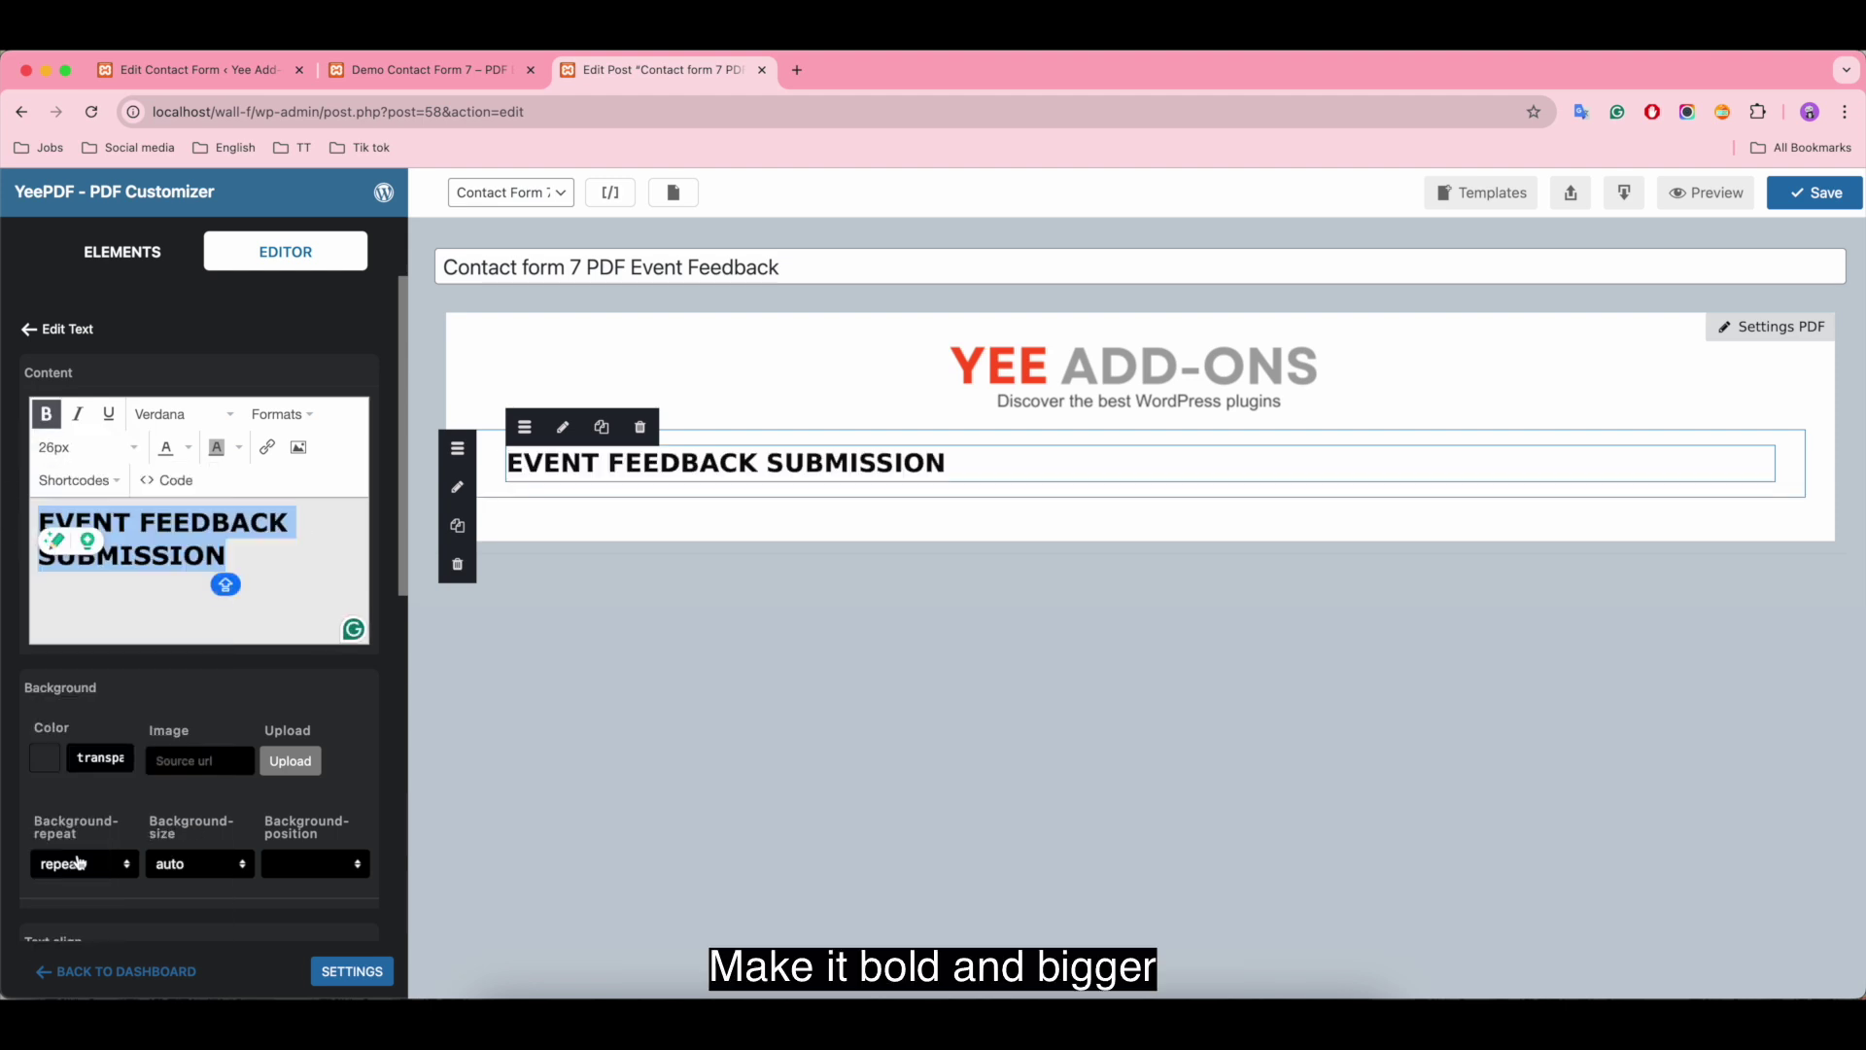
{"action": "left_click", "coordinate": [309, 424]}
{"action": "mouse_move", "coordinate": [291, 540]}
{"action": "left_click", "coordinate": [463, 564]}
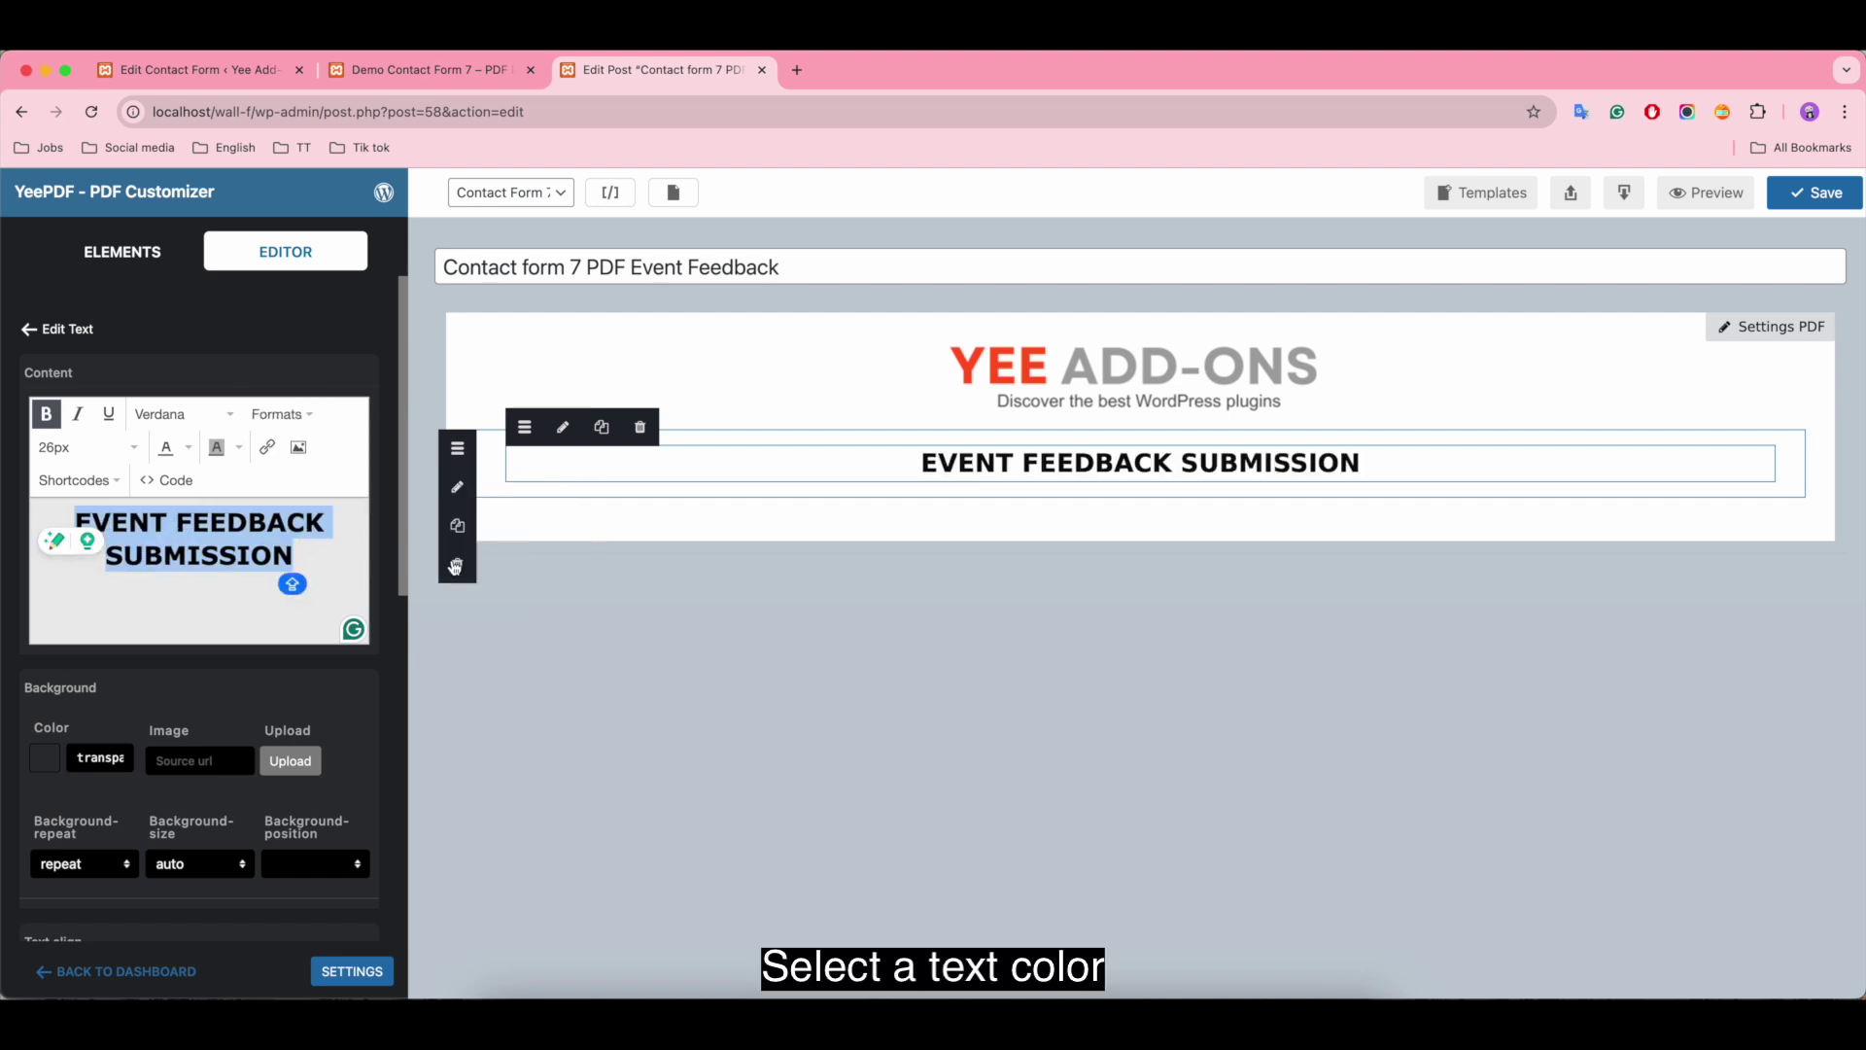
Step: Colour the heading text with the custom red-orange ff5722
{"action": "left_click", "coordinate": [186, 448]}
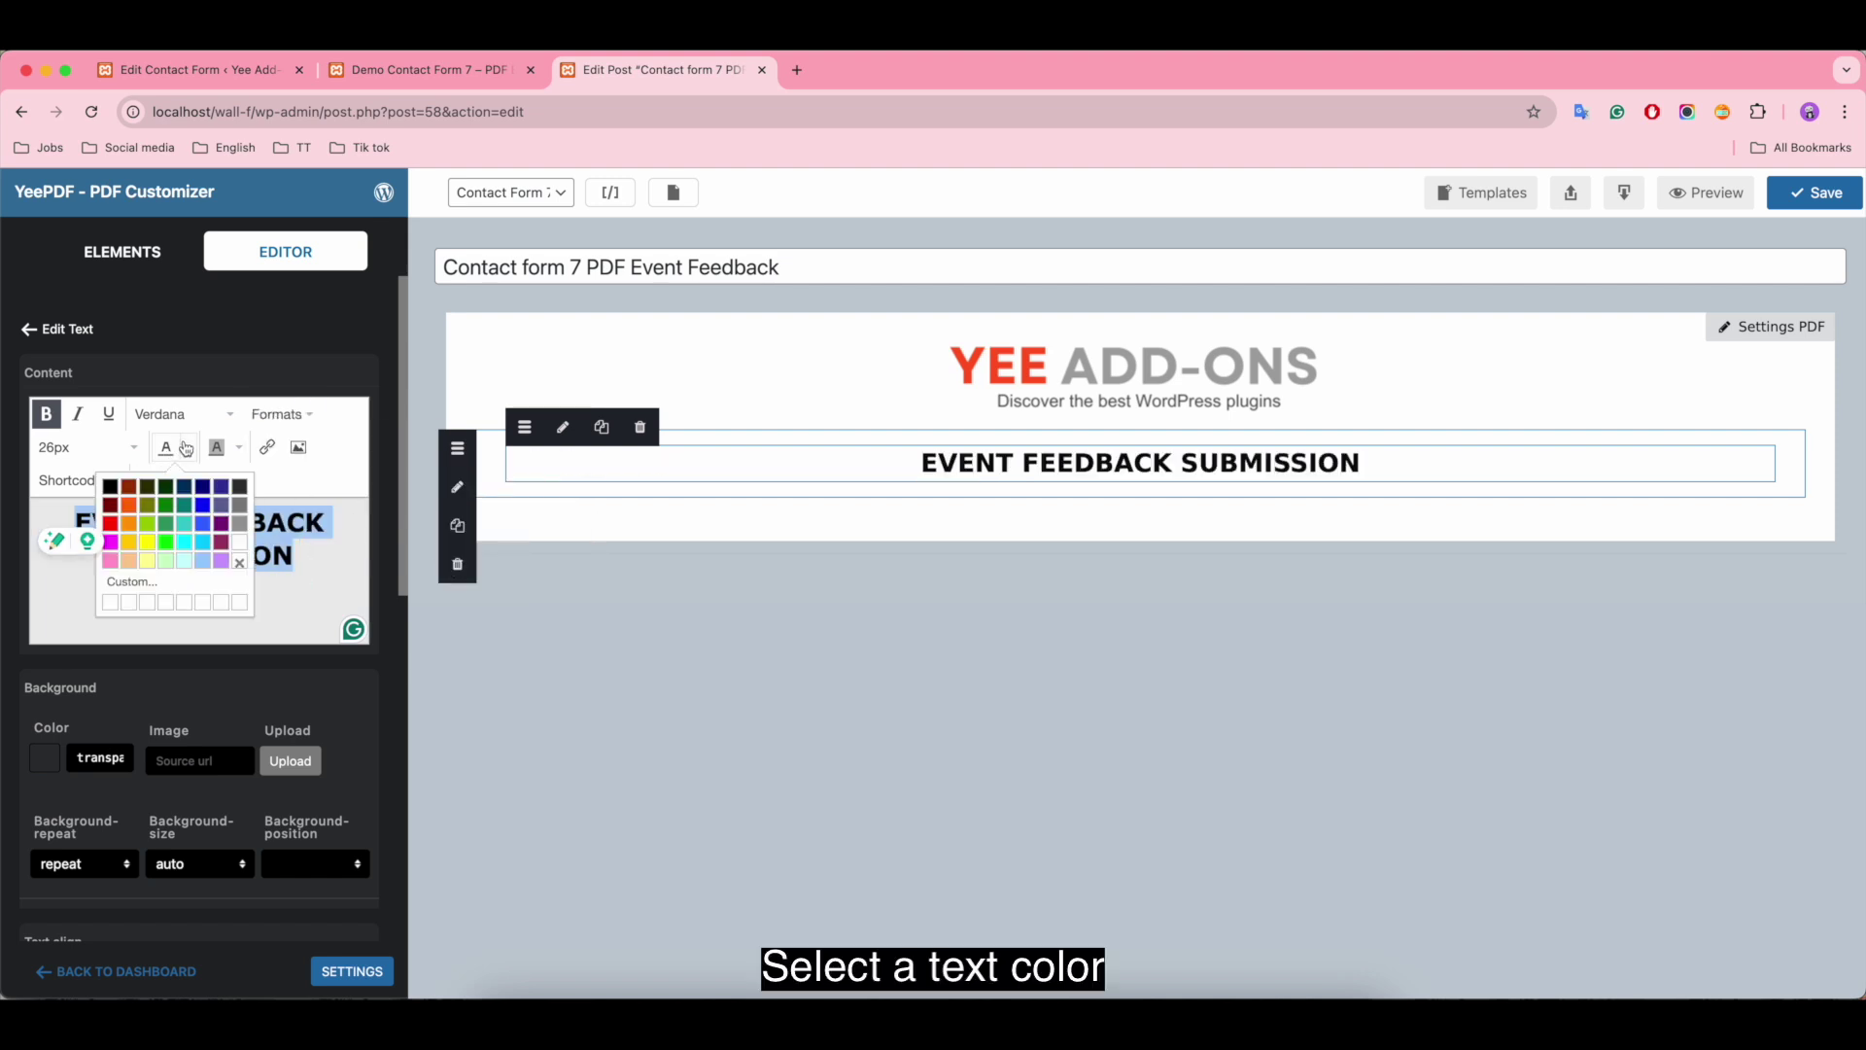
{"action": "left_click", "coordinate": [138, 522]}
{"action": "left_click", "coordinate": [187, 448]}
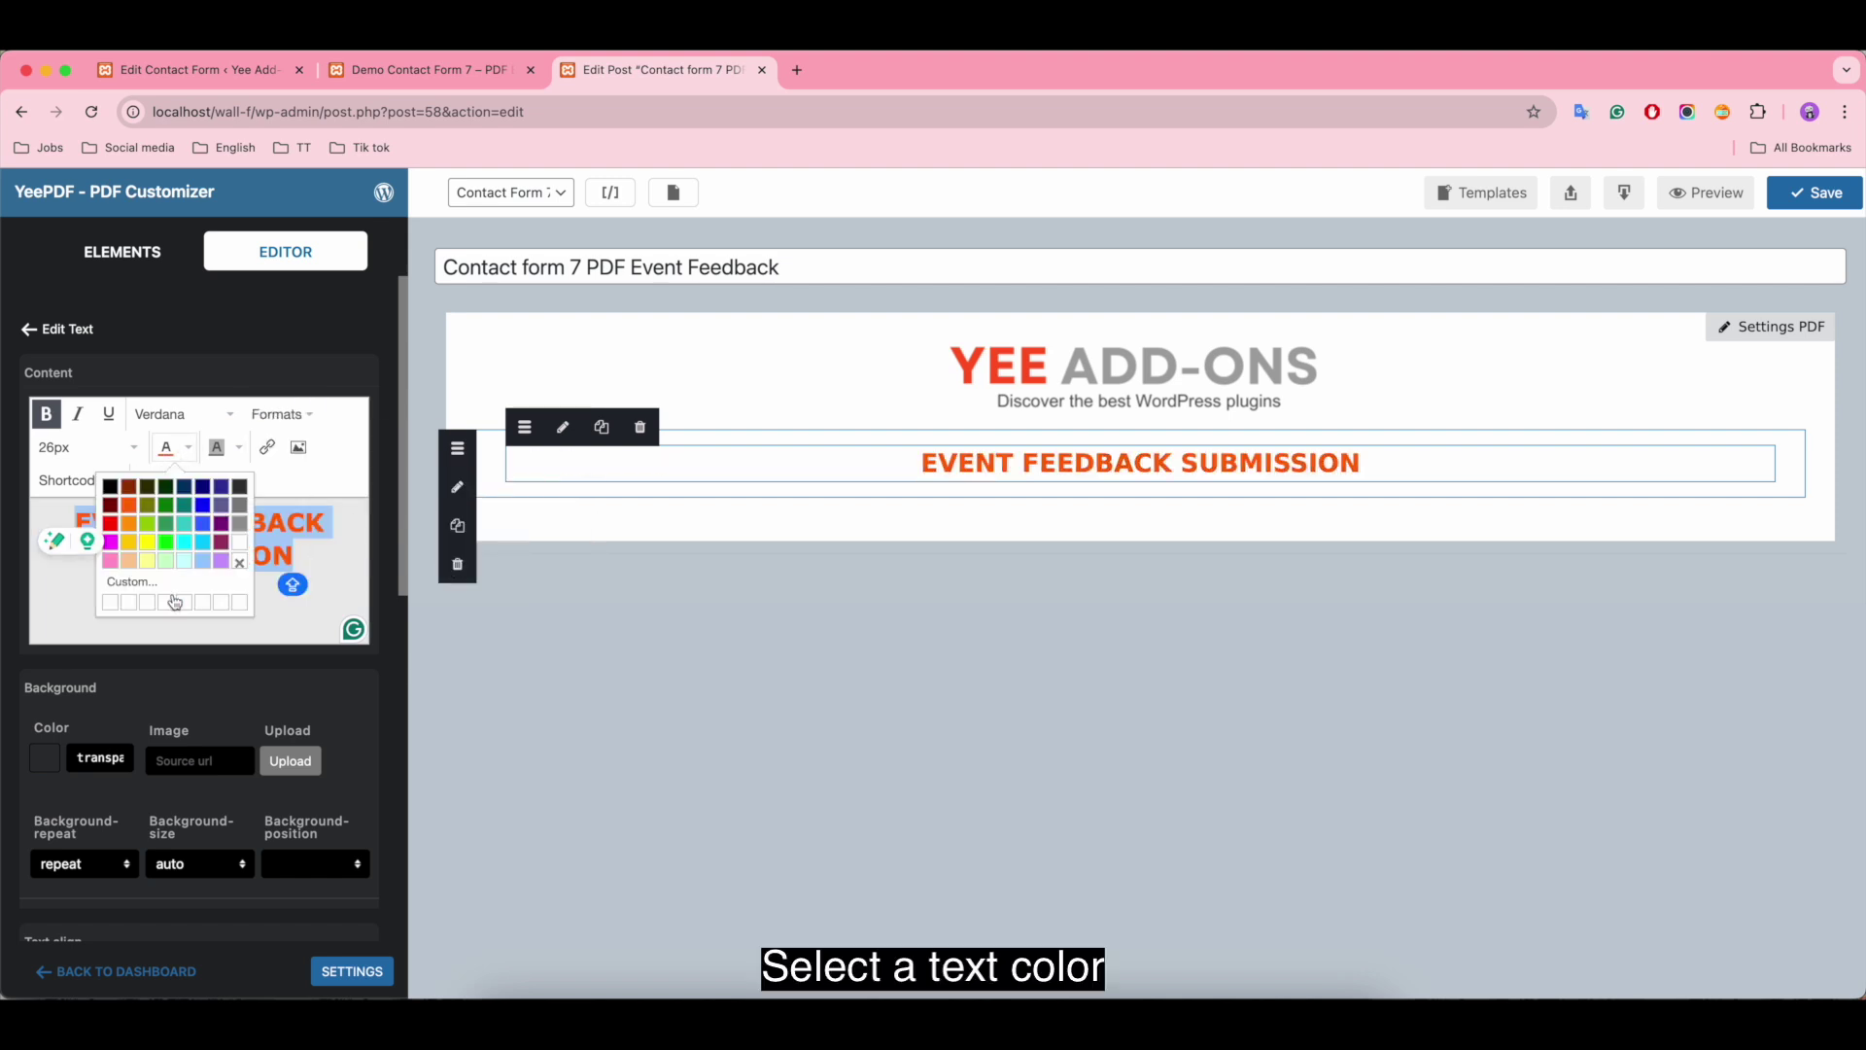
{"action": "left_click", "coordinate": [131, 581]}
{"action": "left_click", "coordinate": [1081, 599]}
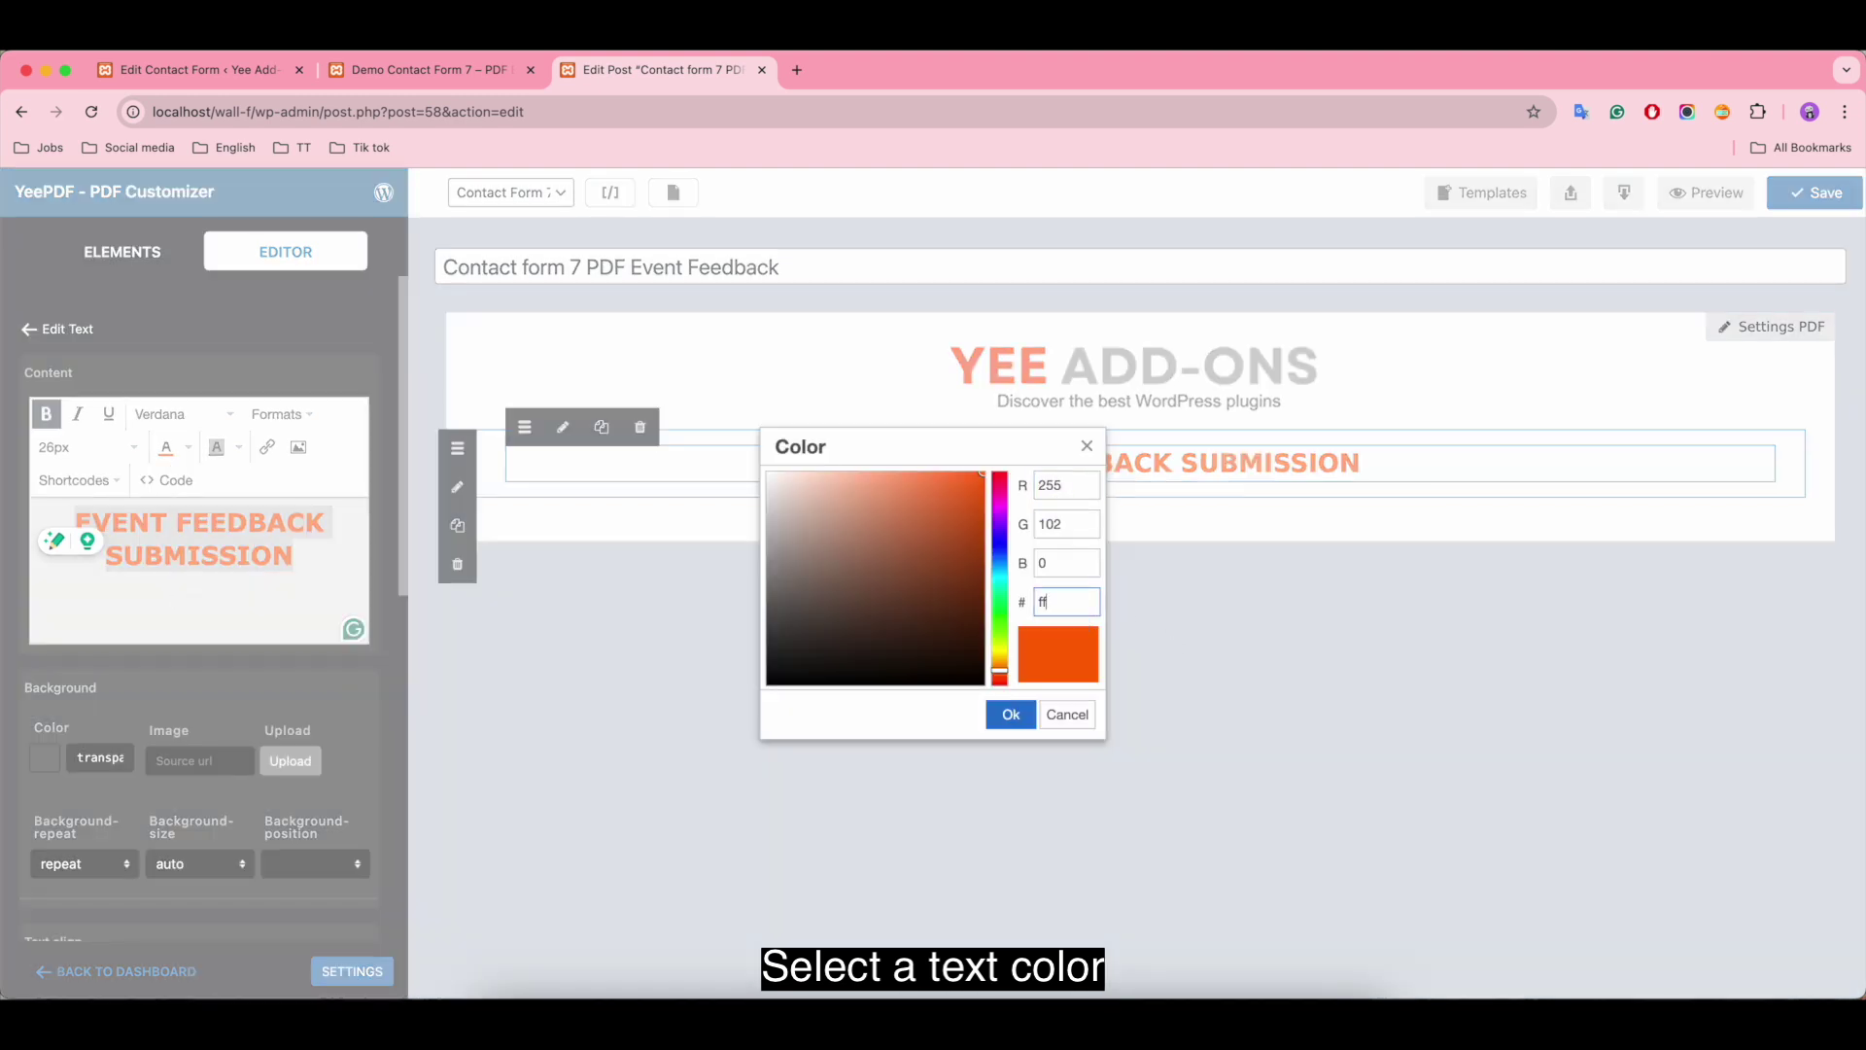
{"action": "left_click", "coordinate": [1010, 715]}
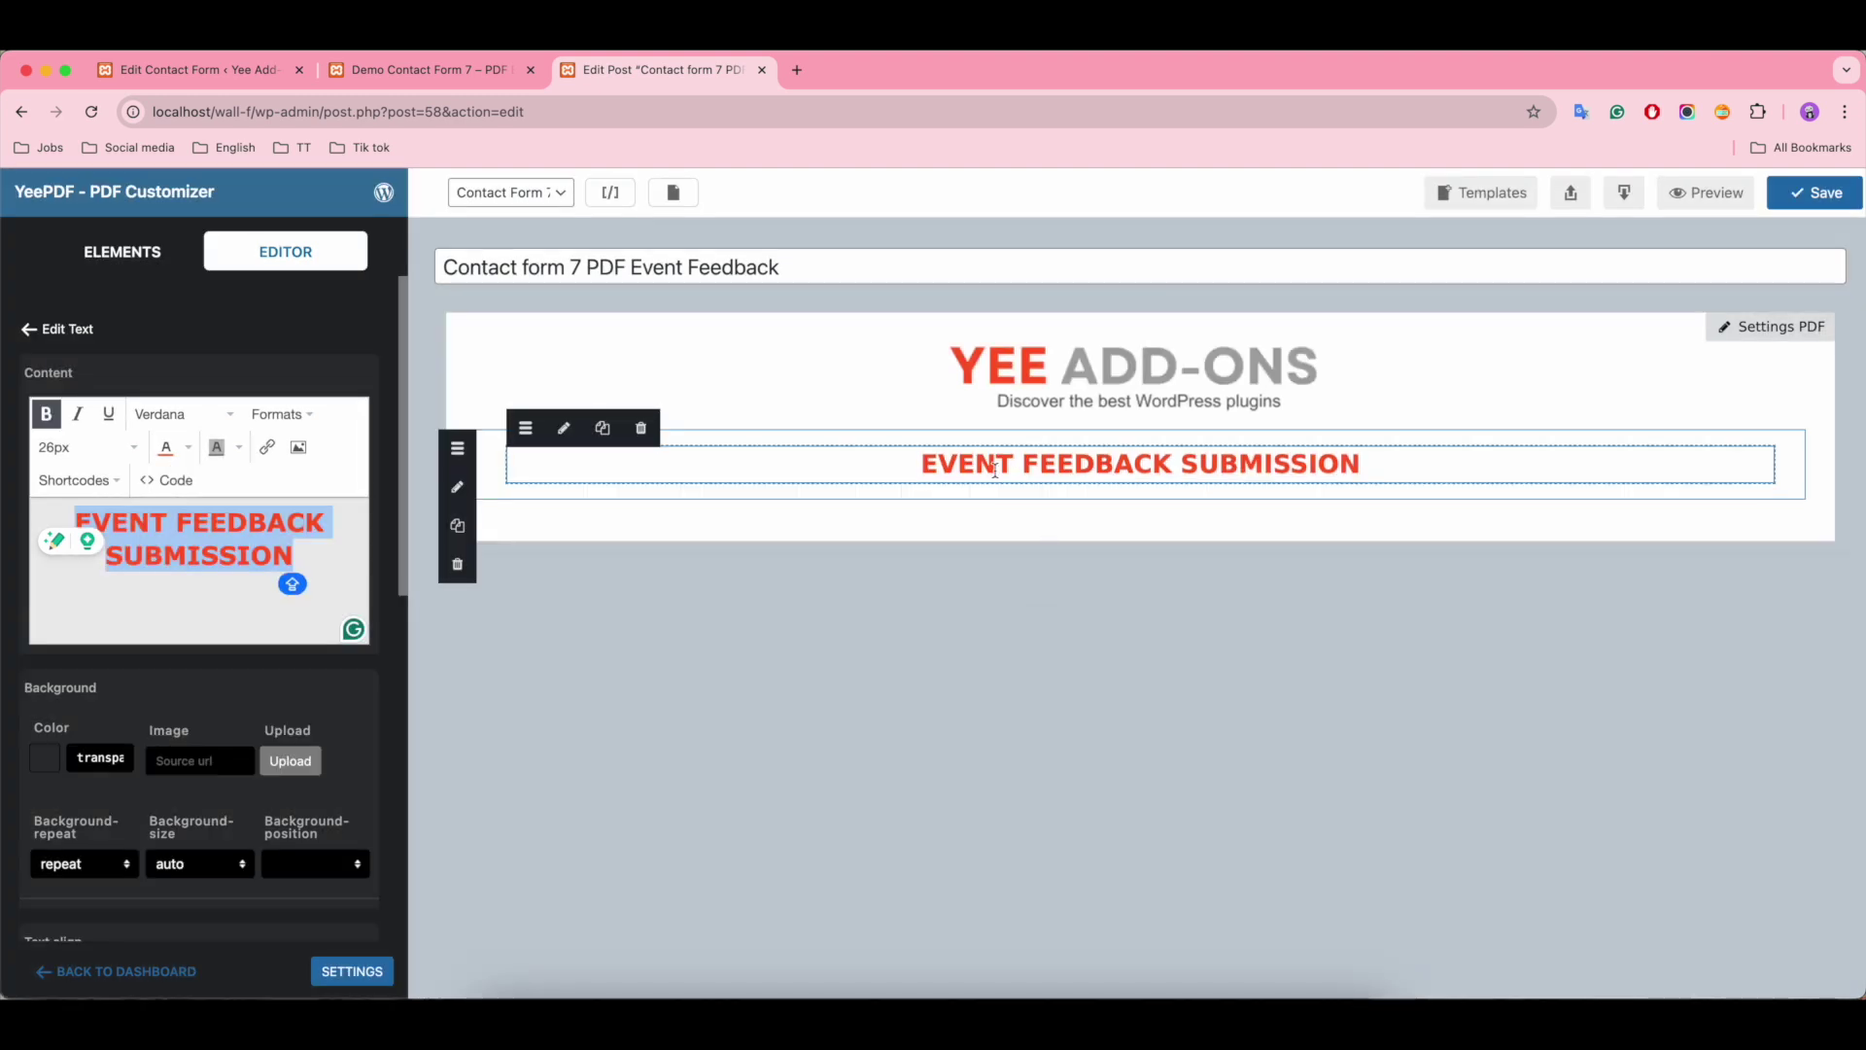
Step: Reduce the heading row's top and bottom padding to 5
{"action": "left_click", "coordinate": [496, 463]}
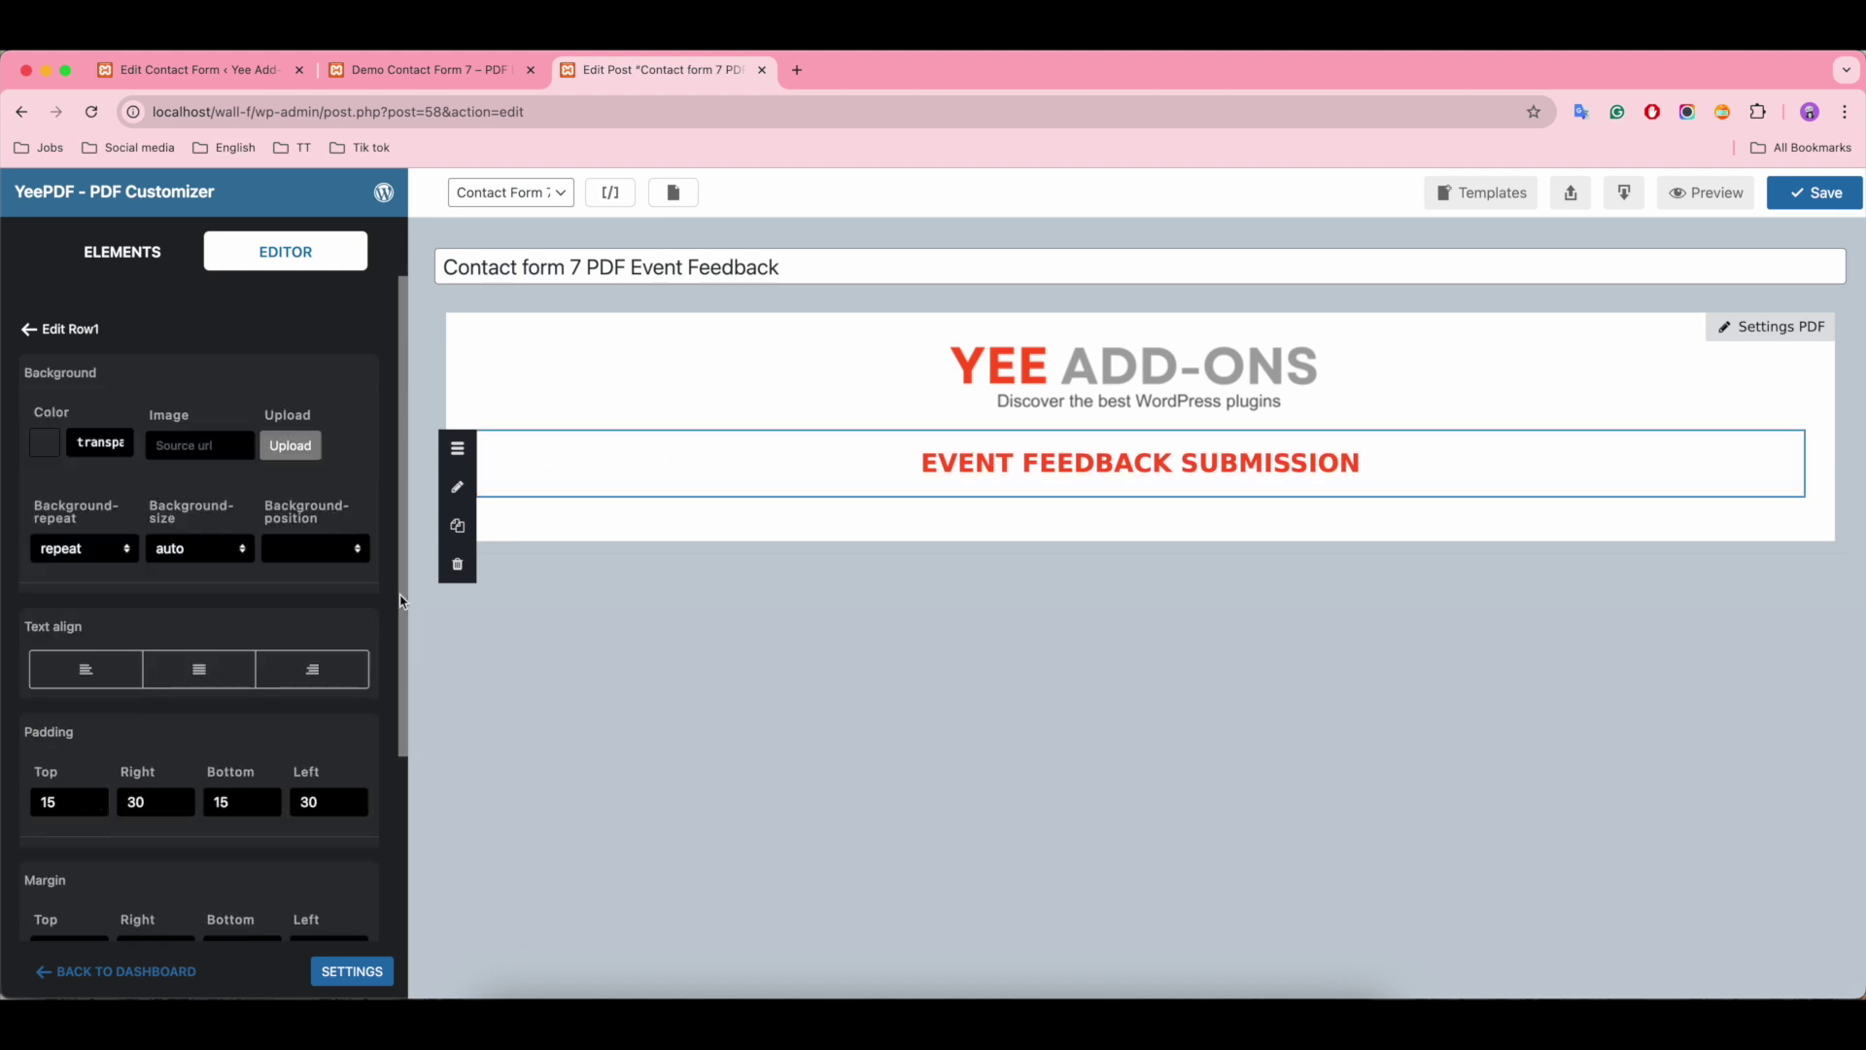
{"action": "left_click", "coordinate": [47, 799]}
{"action": "key", "text": "BackSpace"}
{"action": "left_click", "coordinate": [217, 798]}
{"action": "key", "text": "BackSpace"}
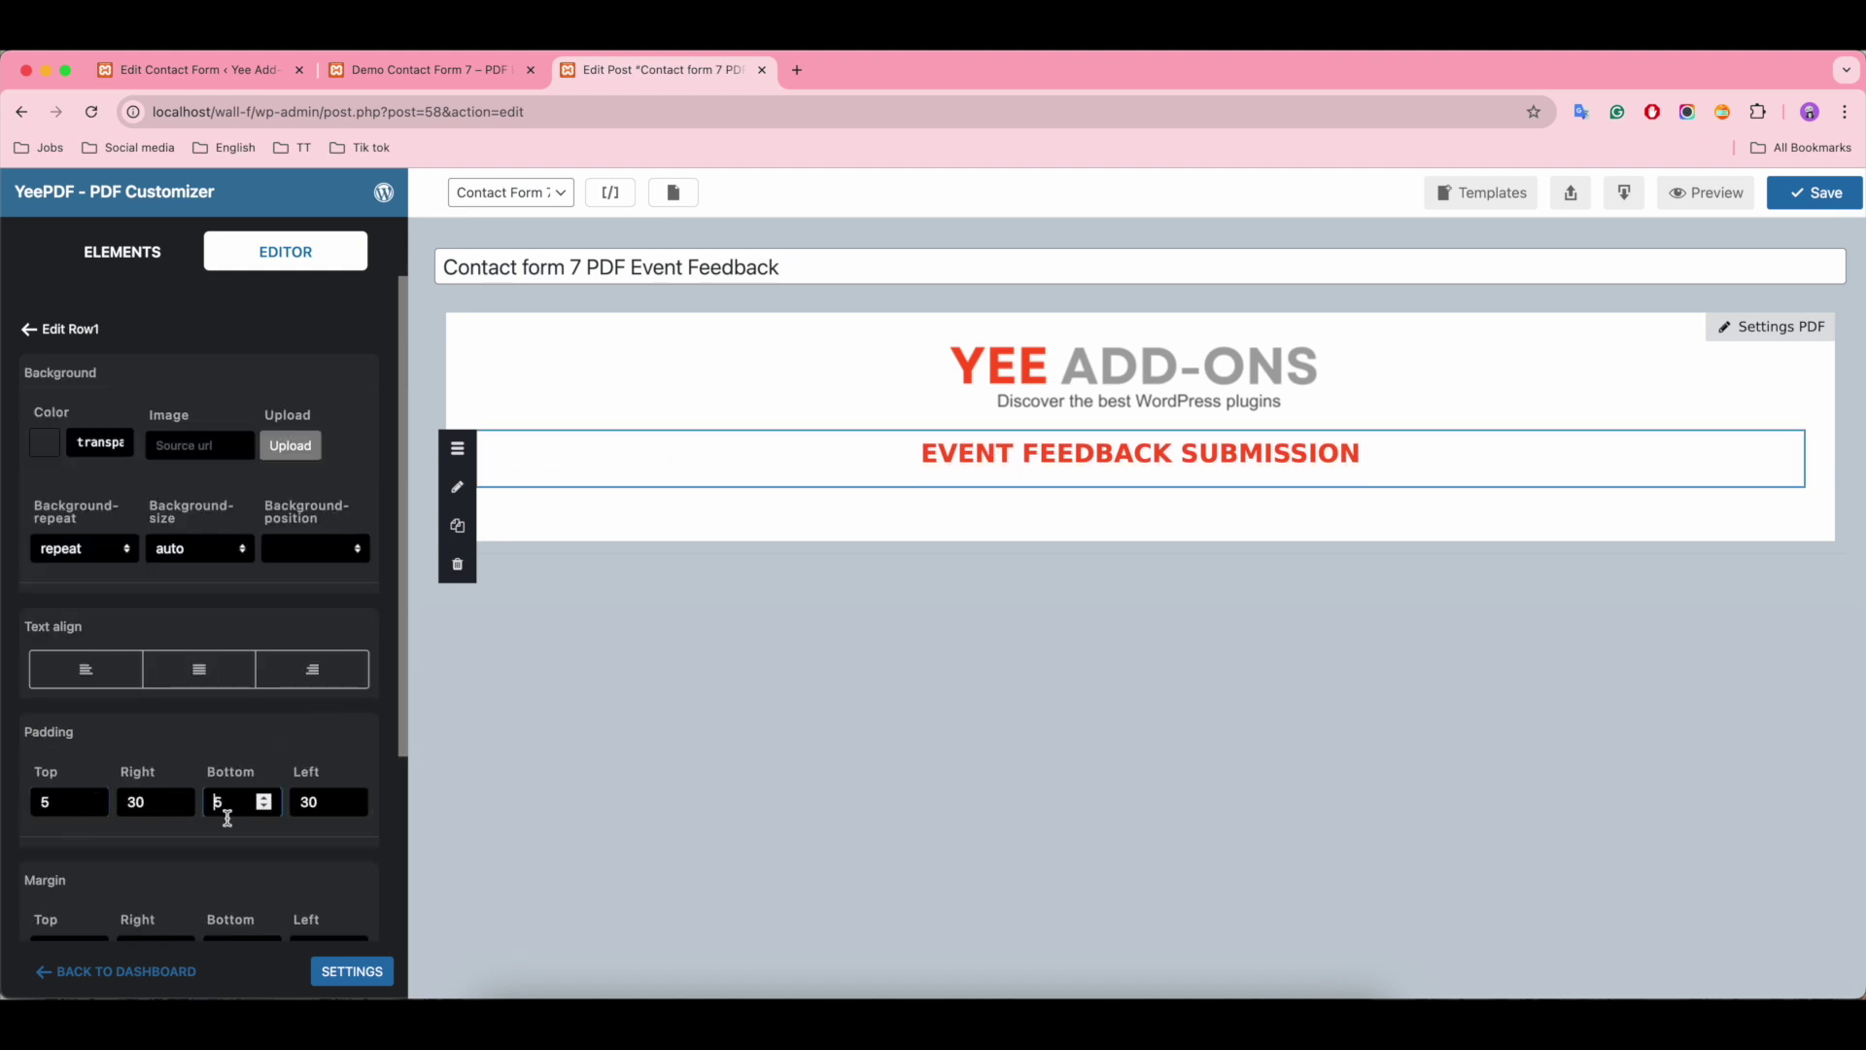
{"action": "left_click", "coordinate": [123, 250]}
Step: Add a text block below the heading and replace its placeholder with the date October 27, 2024
{"action": "left_click_drag", "start_coordinate": [81, 408], "coordinate": [1108, 492]}
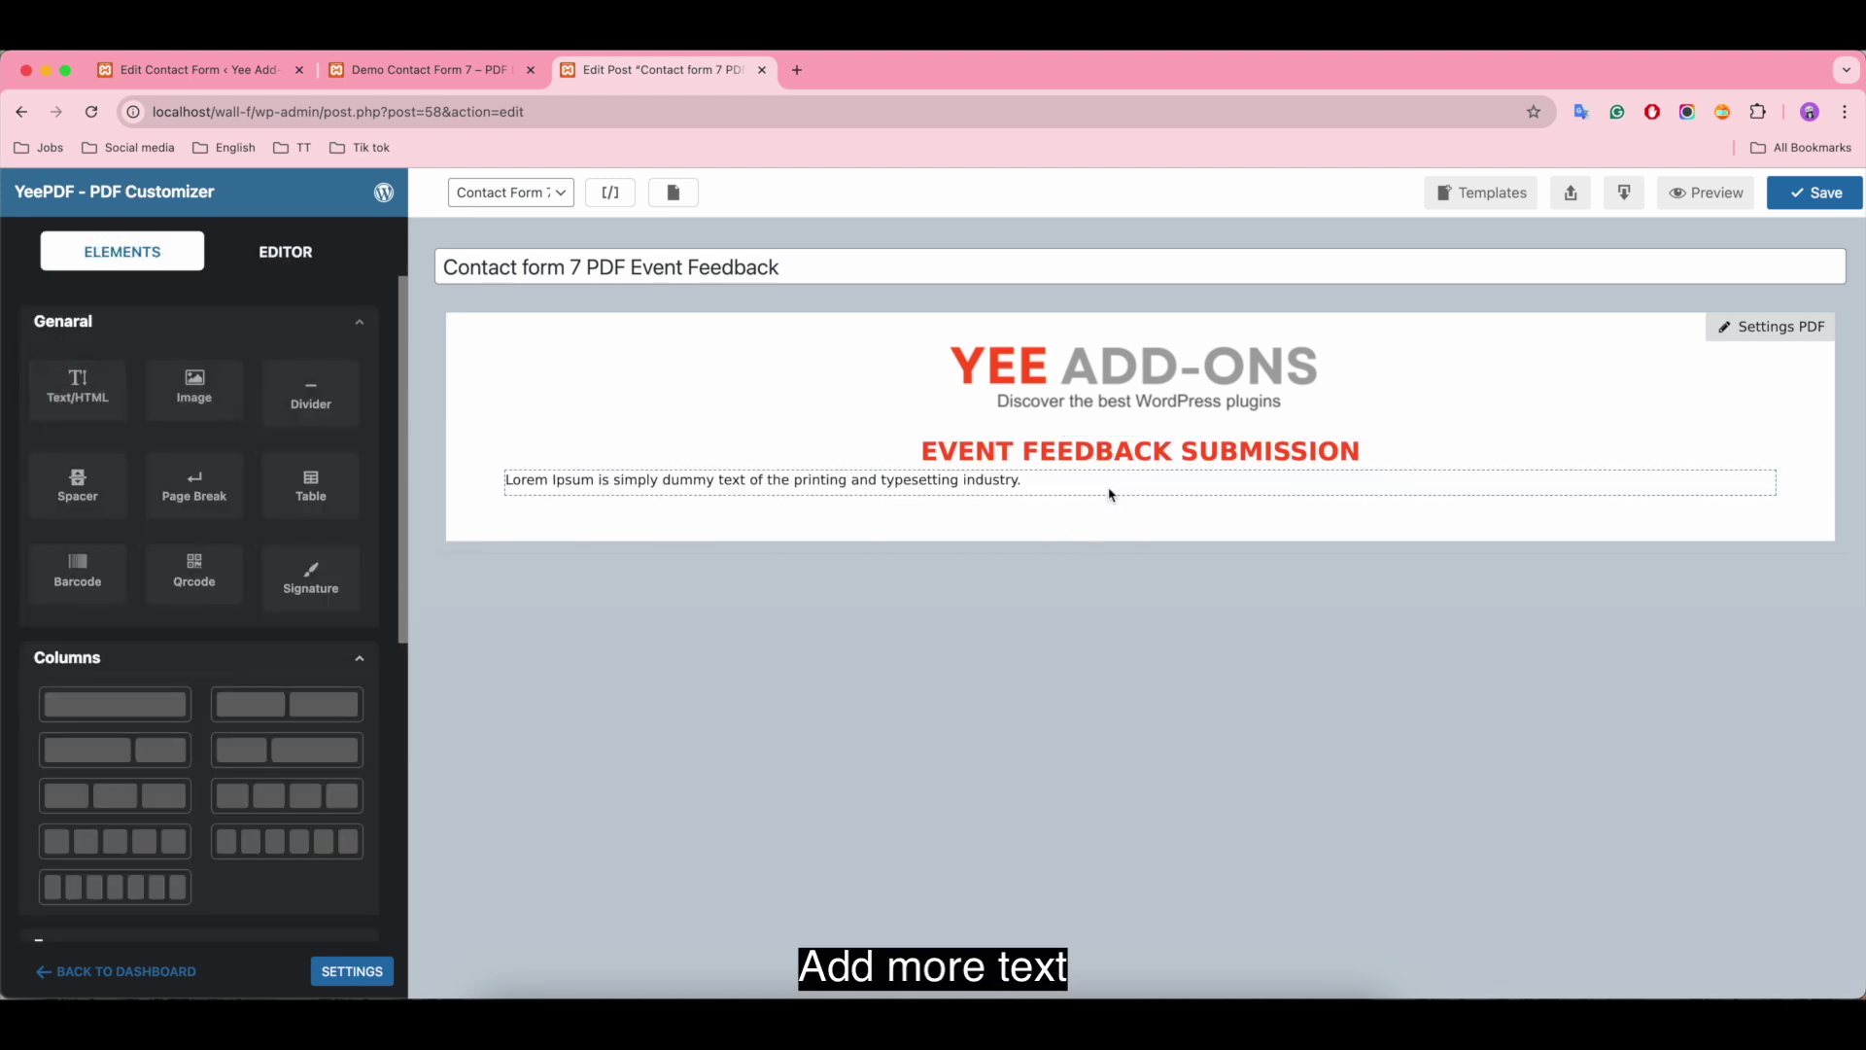
{"action": "left_click", "coordinate": [1108, 486]}
{"action": "left_click_drag", "start_coordinate": [271, 536], "coordinate": [29, 511]}
{"action": "key", "text": "BackSpace"}
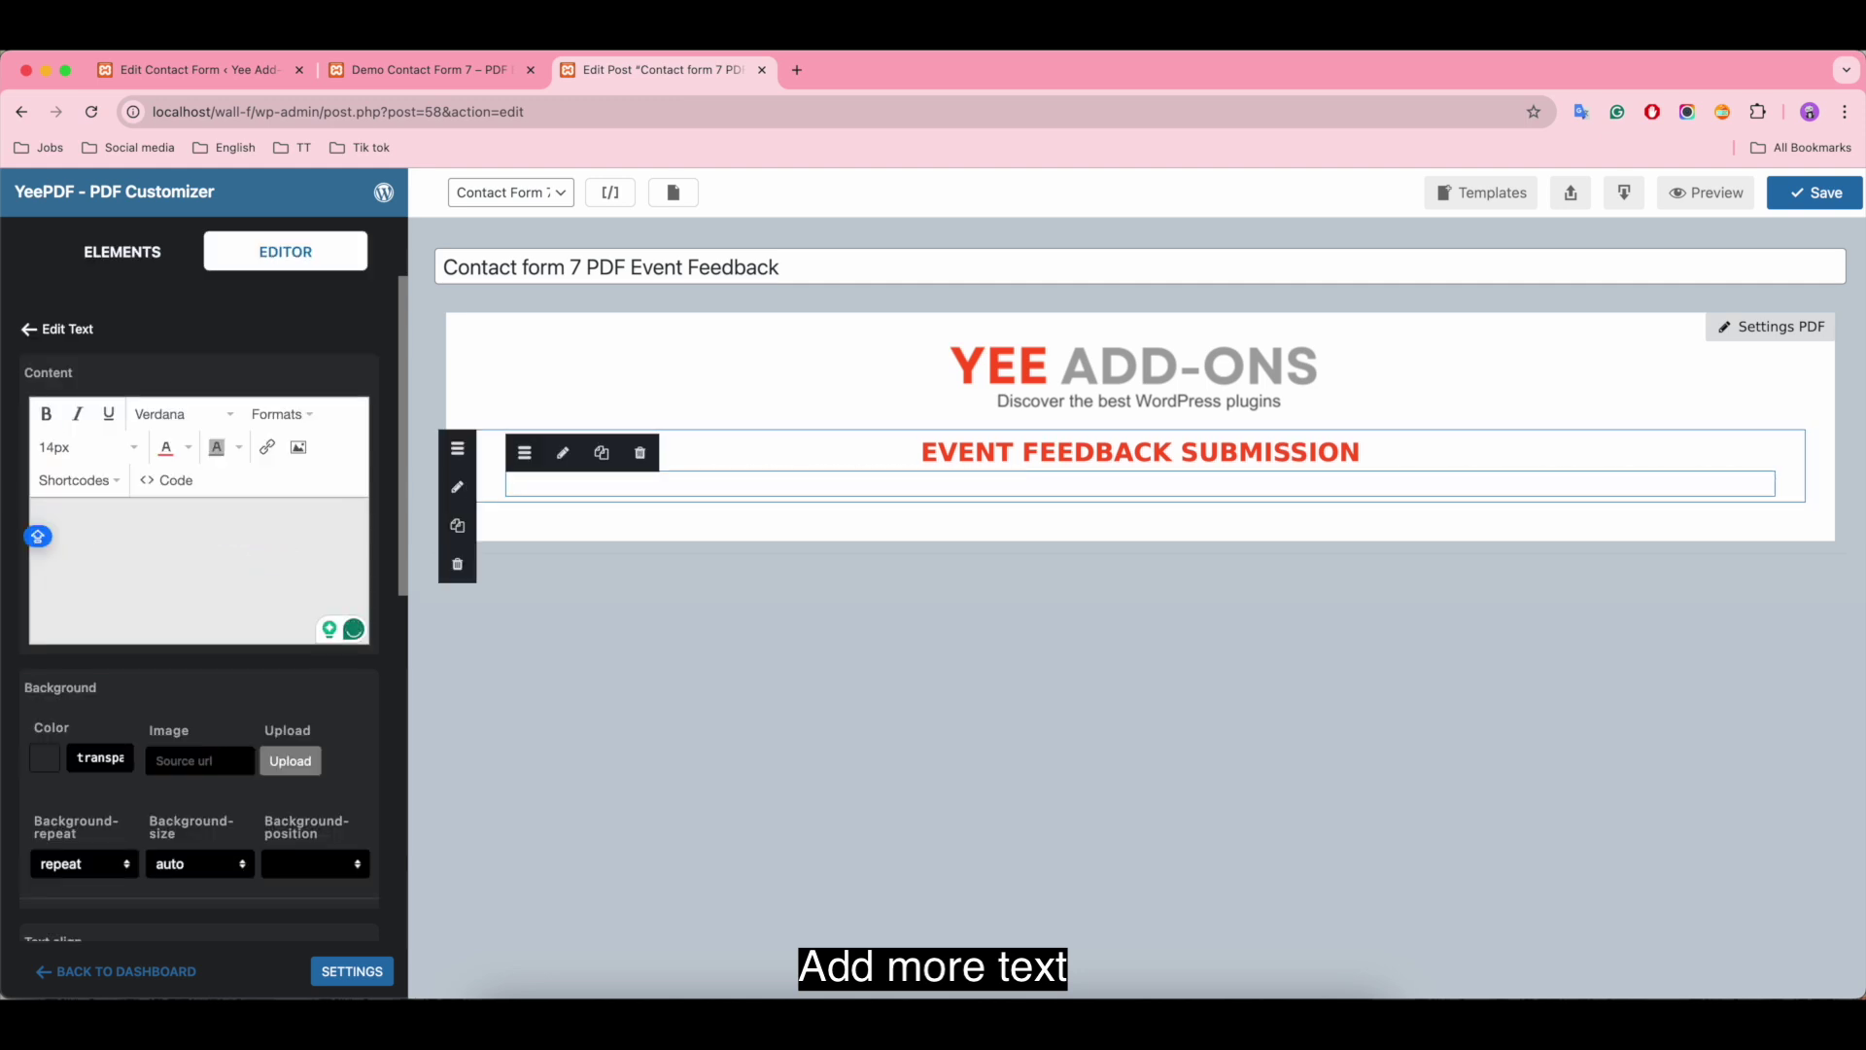
{"action": "type", "text": "October 27, 2024"}
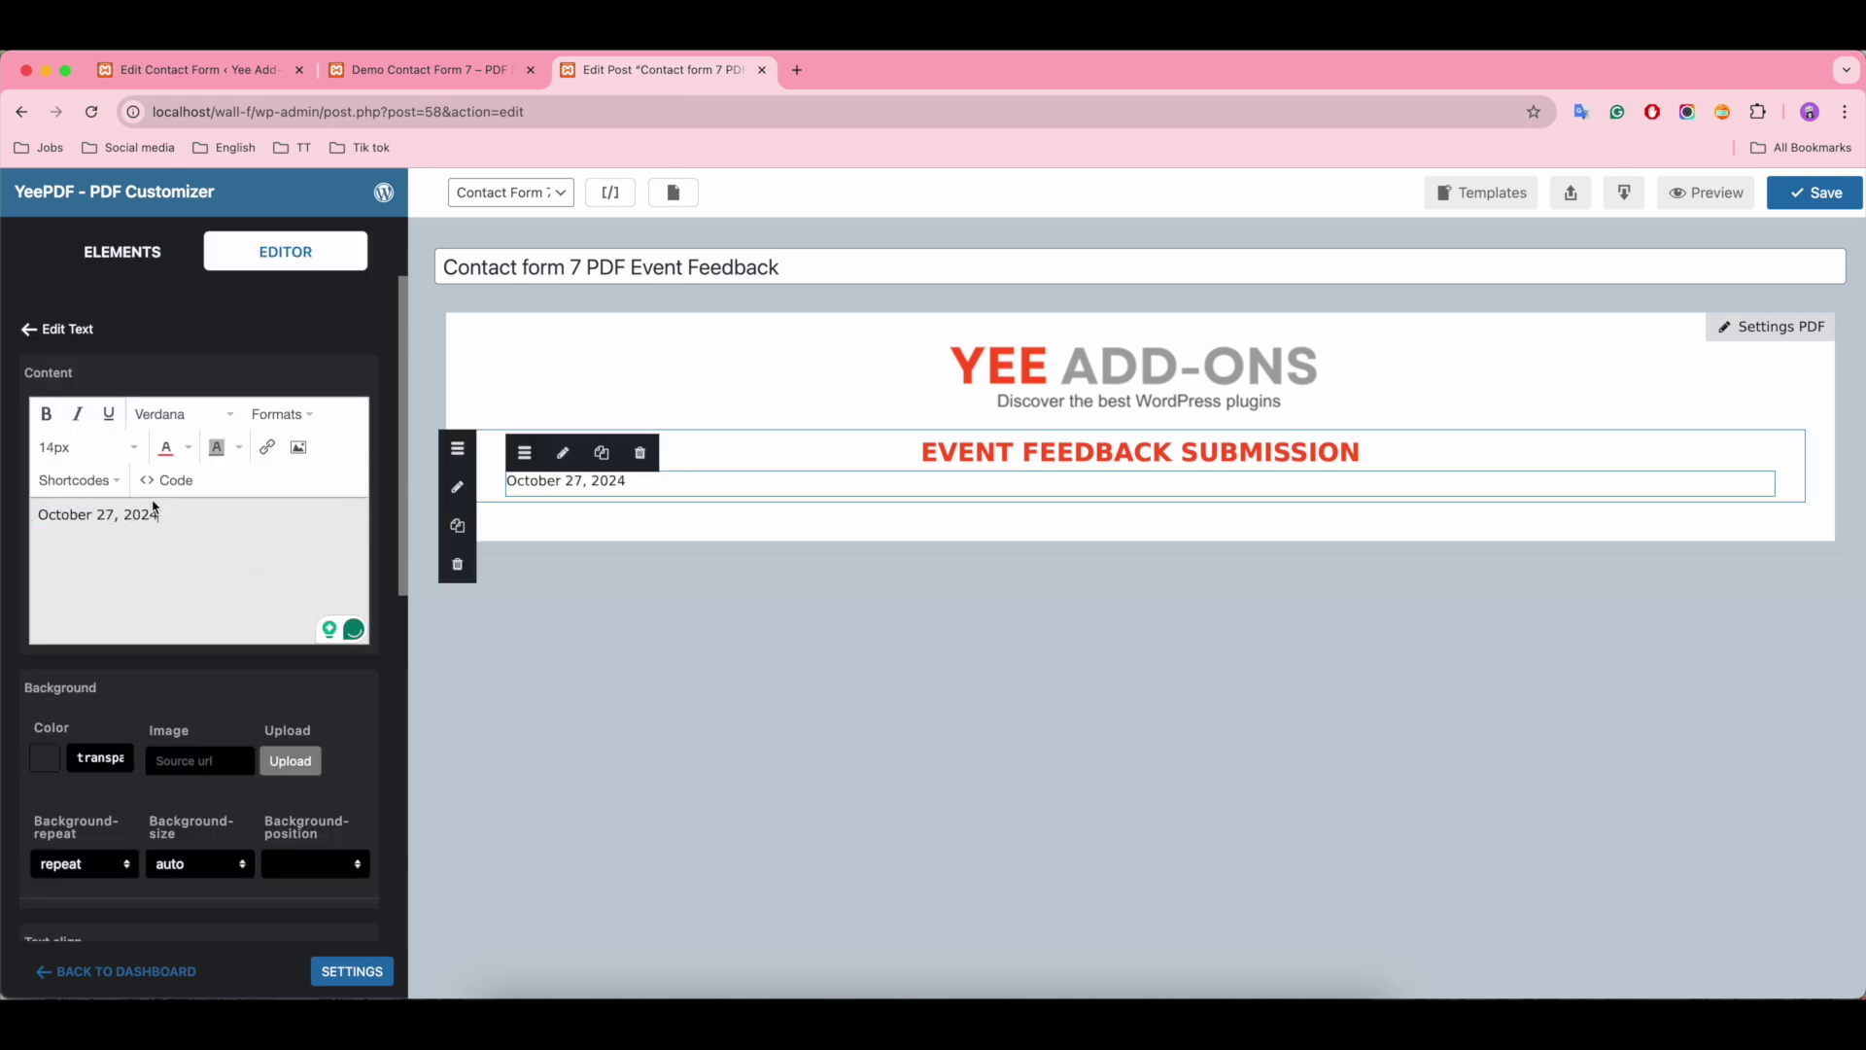
Step: Centre the date line under the heading using Formats > Alignment > Center
{"action": "left_click_drag", "start_coordinate": [158, 514], "coordinate": [37, 515]}
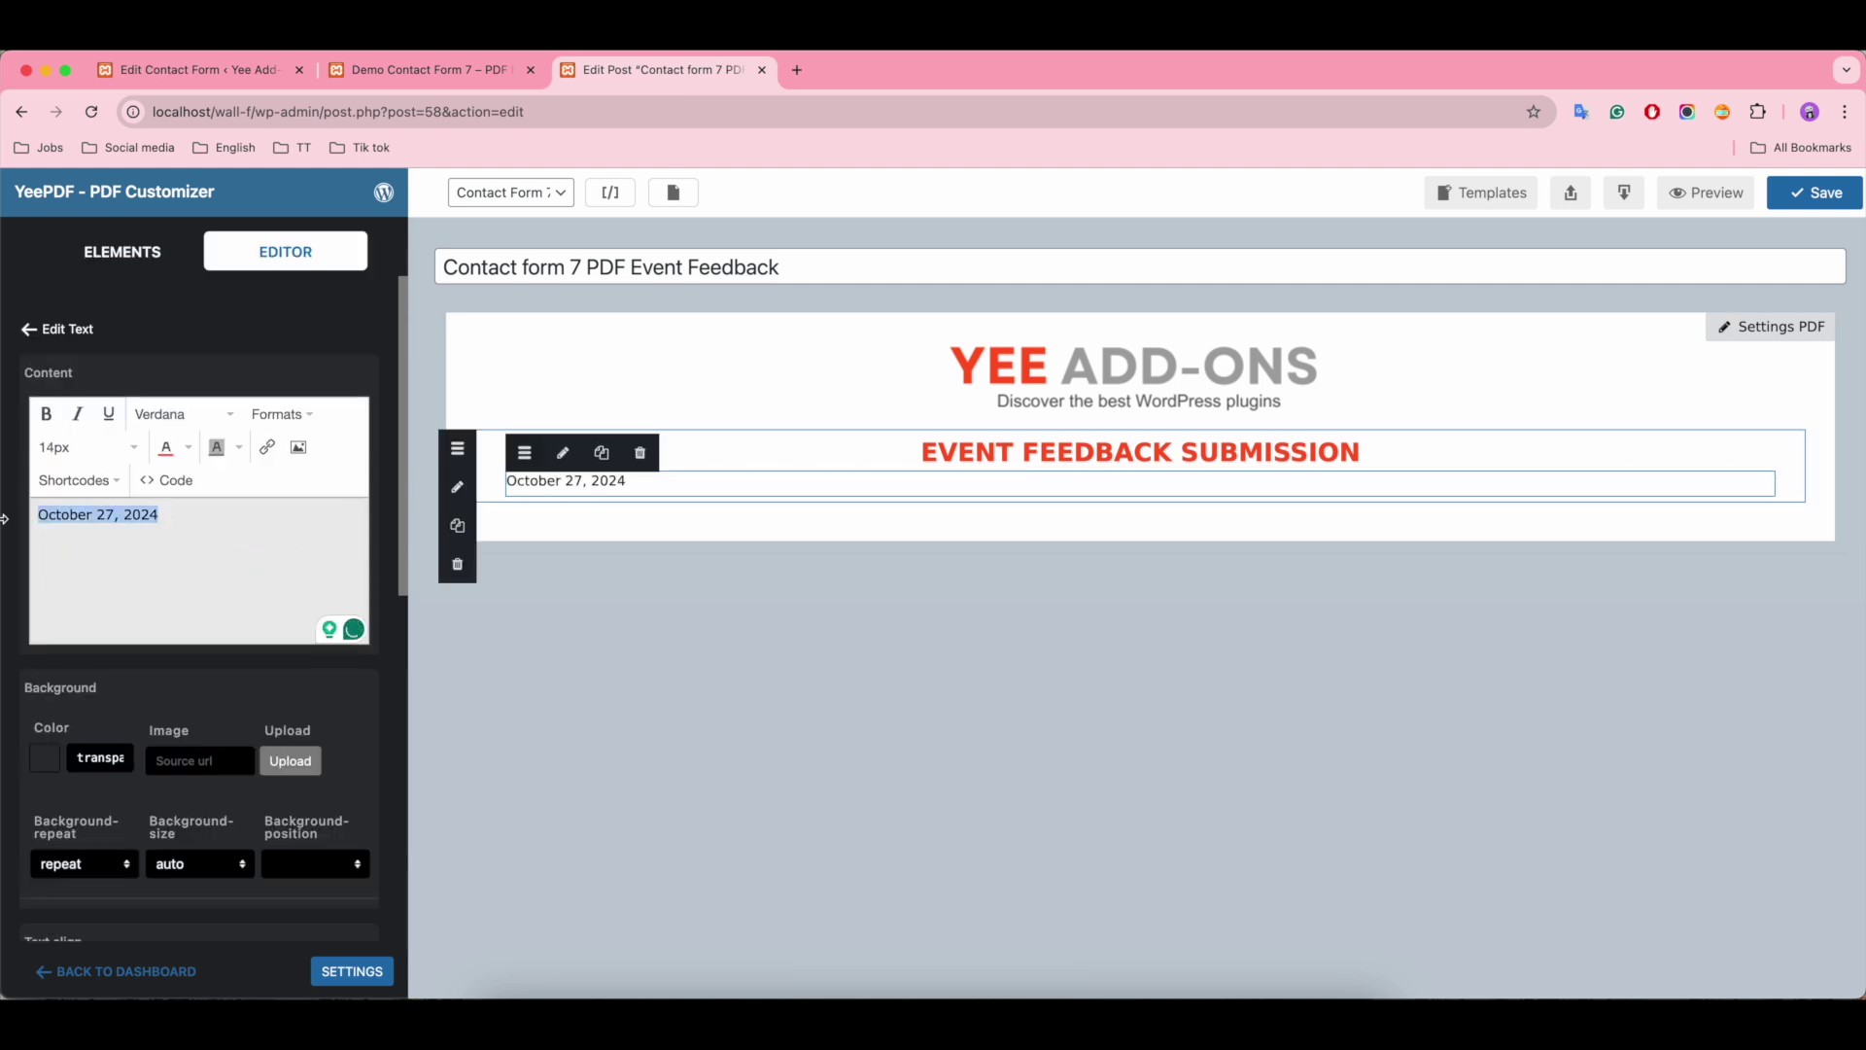
{"action": "left_click", "coordinate": [282, 414]}
{"action": "mouse_move", "coordinate": [292, 534]}
{"action": "left_click", "coordinate": [442, 563]}
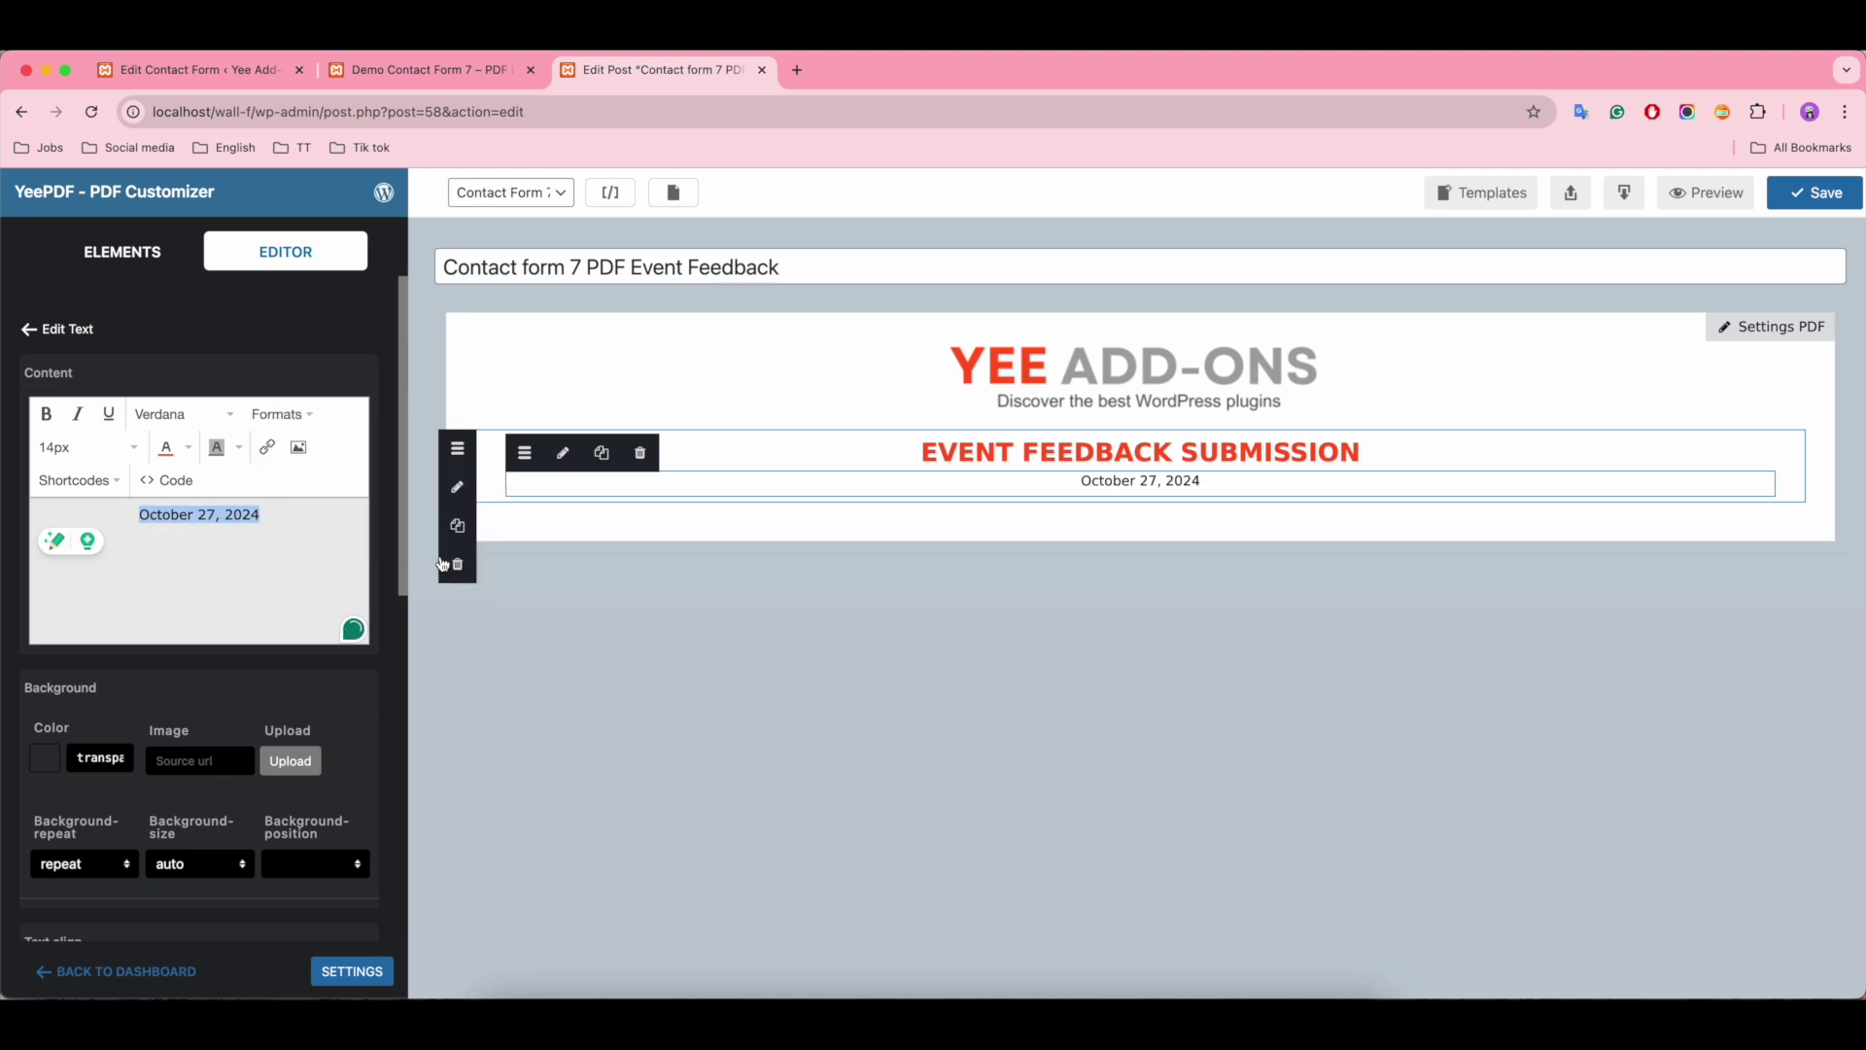
Step: Add a one-column row with a table below the date, set to 2 columns and 7 rows
{"action": "left_click", "coordinate": [122, 252]}
{"action": "left_click_drag", "start_coordinate": [114, 704], "coordinate": [1127, 527]}
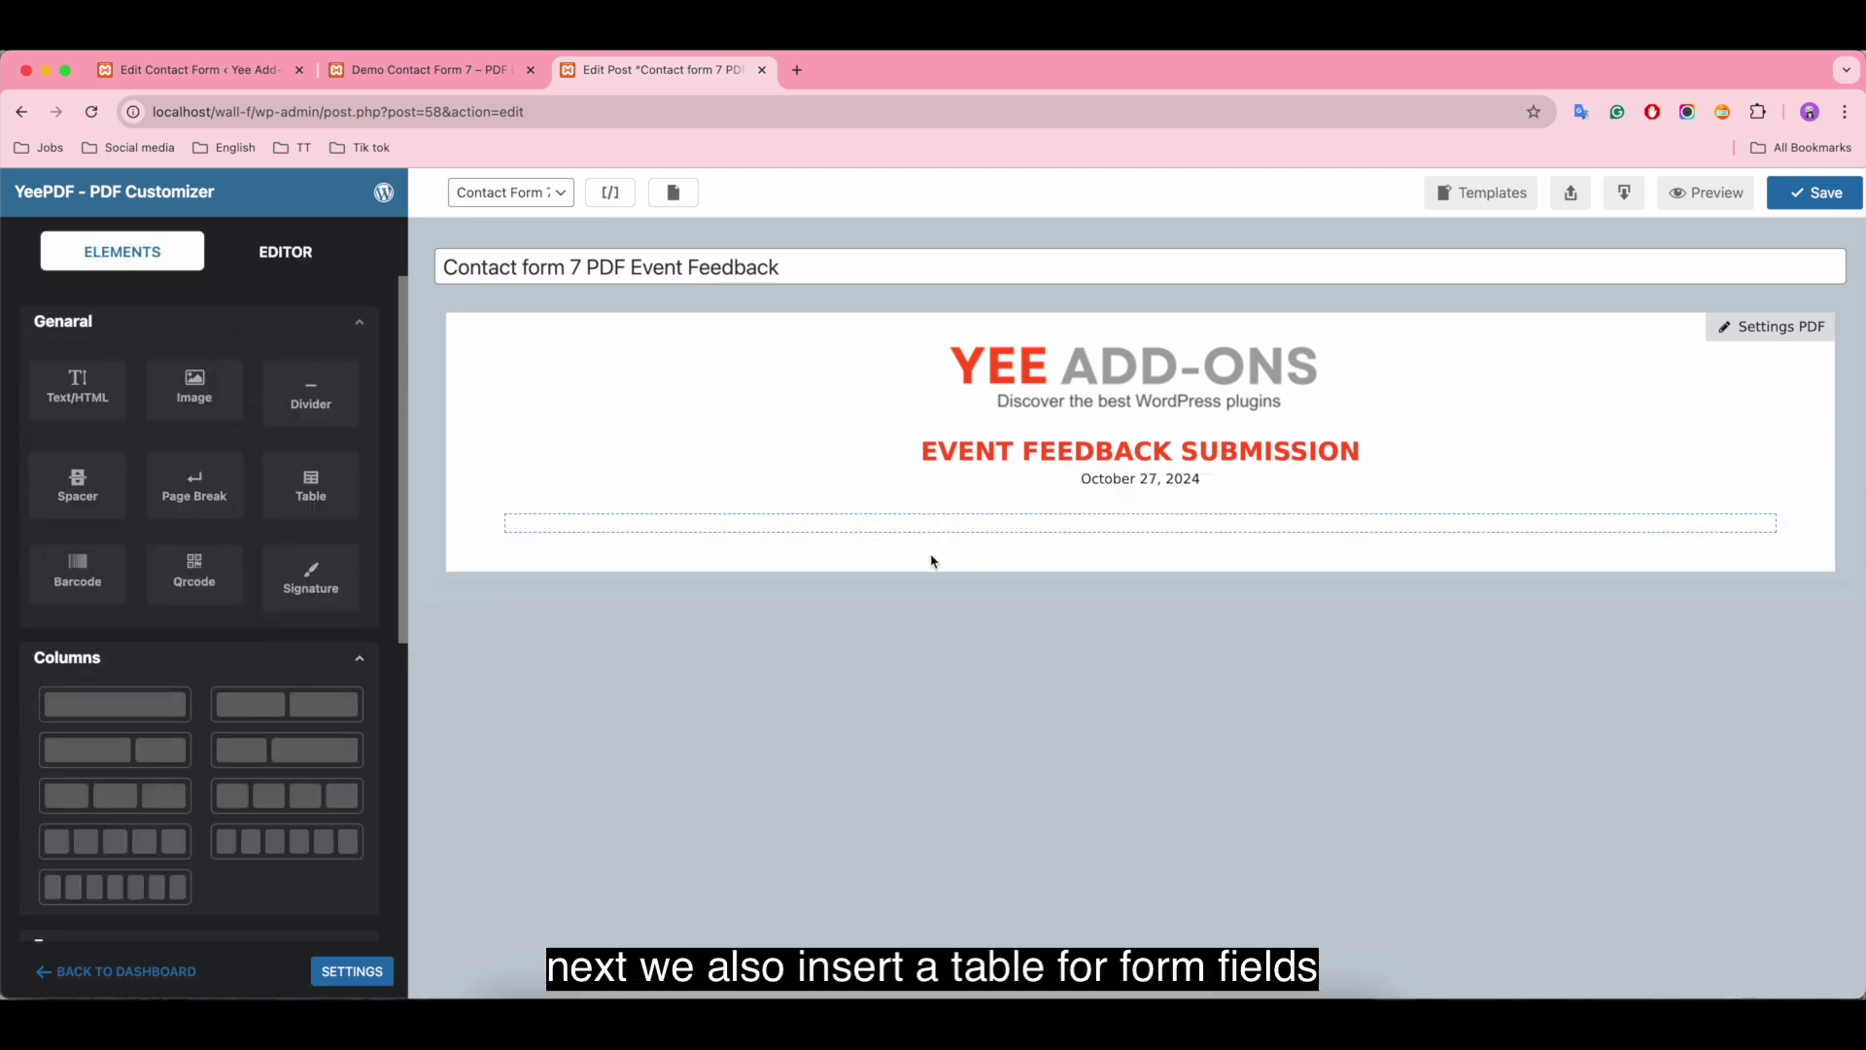
{"action": "left_click_drag", "start_coordinate": [311, 486], "coordinate": [715, 539]}
{"action": "left_click", "coordinate": [804, 559]}
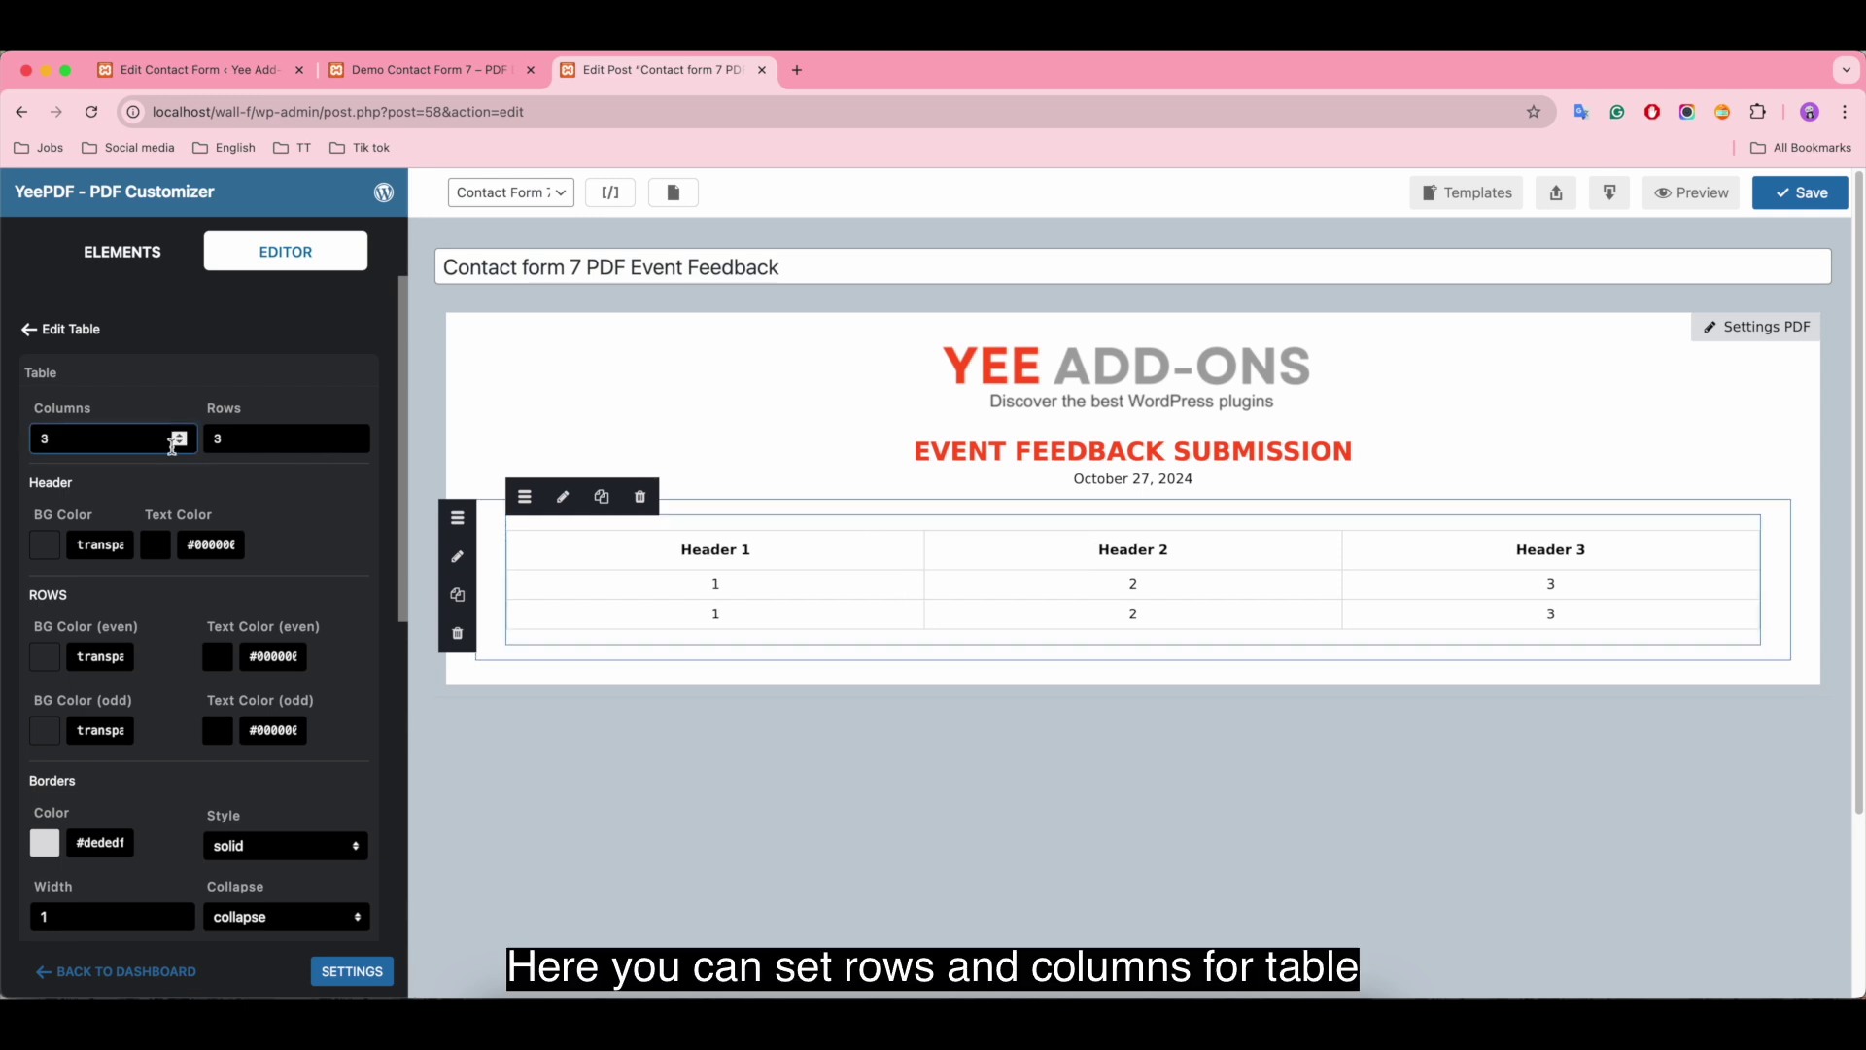
{"action": "left_click", "coordinate": [183, 444]}
{"action": "left_click", "coordinate": [352, 433]}
{"action": "left_click", "coordinate": [352, 433]}
{"action": "left_click", "coordinate": [352, 433]}
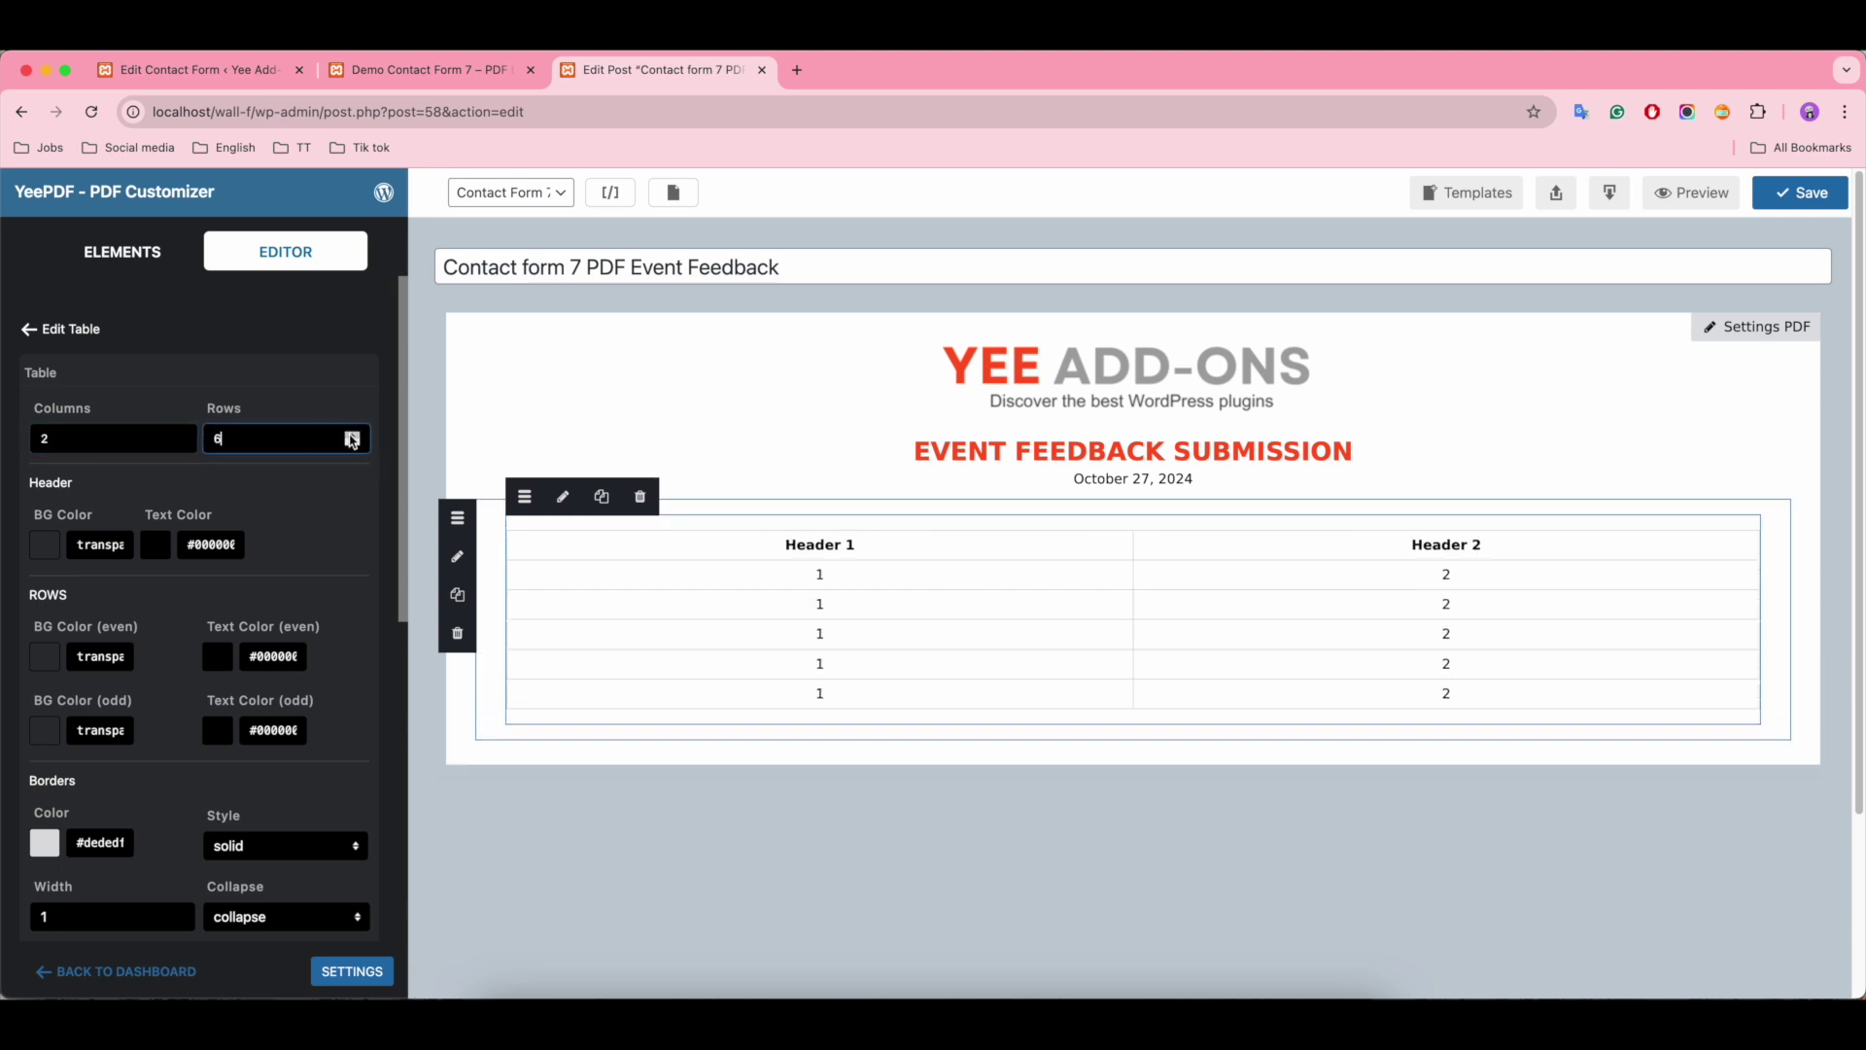
{"action": "left_click", "coordinate": [352, 433]}
Step: Rename the table headers to 'Fields' and 'Responses'
{"action": "left_click", "coordinate": [848, 545]}
{"action": "key", "text": "BackSpace"}
{"action": "key", "text": "BackSpace"}
{"action": "type", "text": "Fiel"}
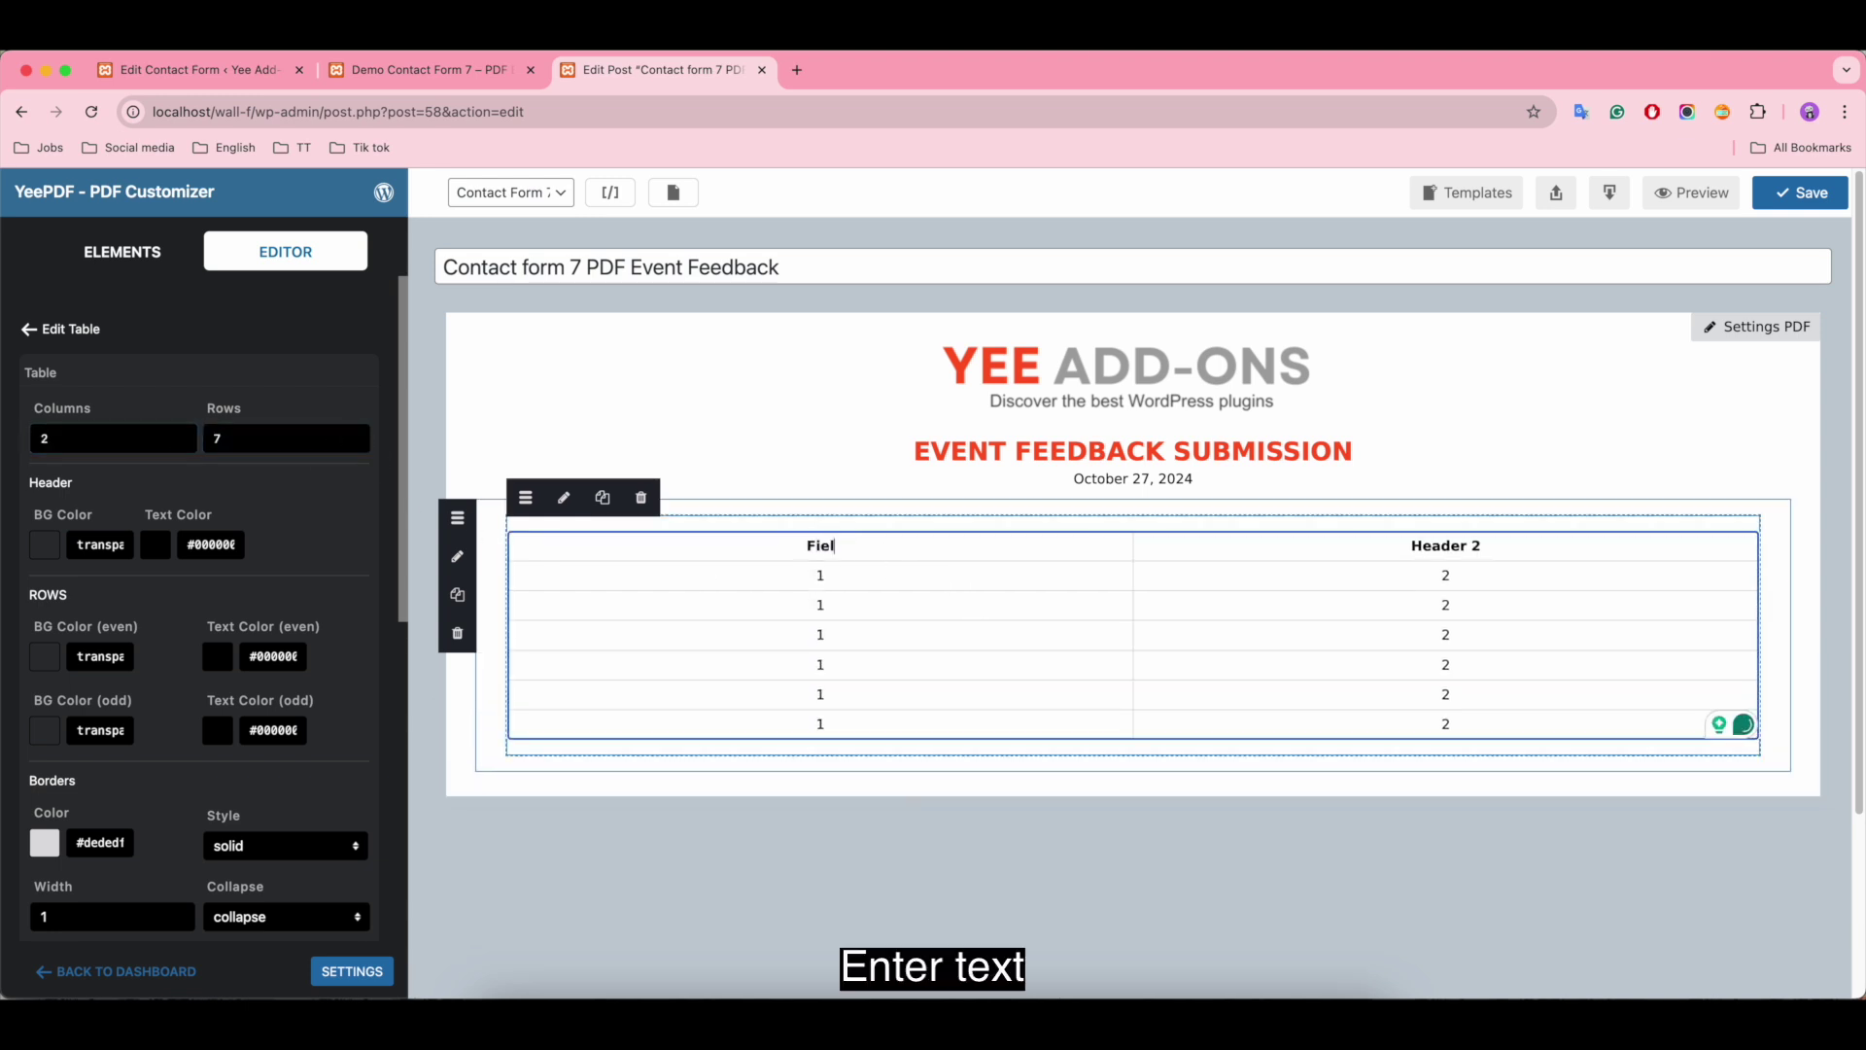
{"action": "type", "text": "ds"}
{"action": "triple_click", "coordinate": [1392, 558]}
{"action": "type", "text": "Responses"}
Step: Enter the field labels Name, Email, Event Attended, Satisfaction Rating, Comments and Suggestions
{"action": "double_click", "coordinate": [821, 575]}
{"action": "type", "text": "Name"}
{"action": "left_click", "coordinate": [859, 603]}
{"action": "key", "text": "BackSpace"}
{"action": "type", "text": "Email"}
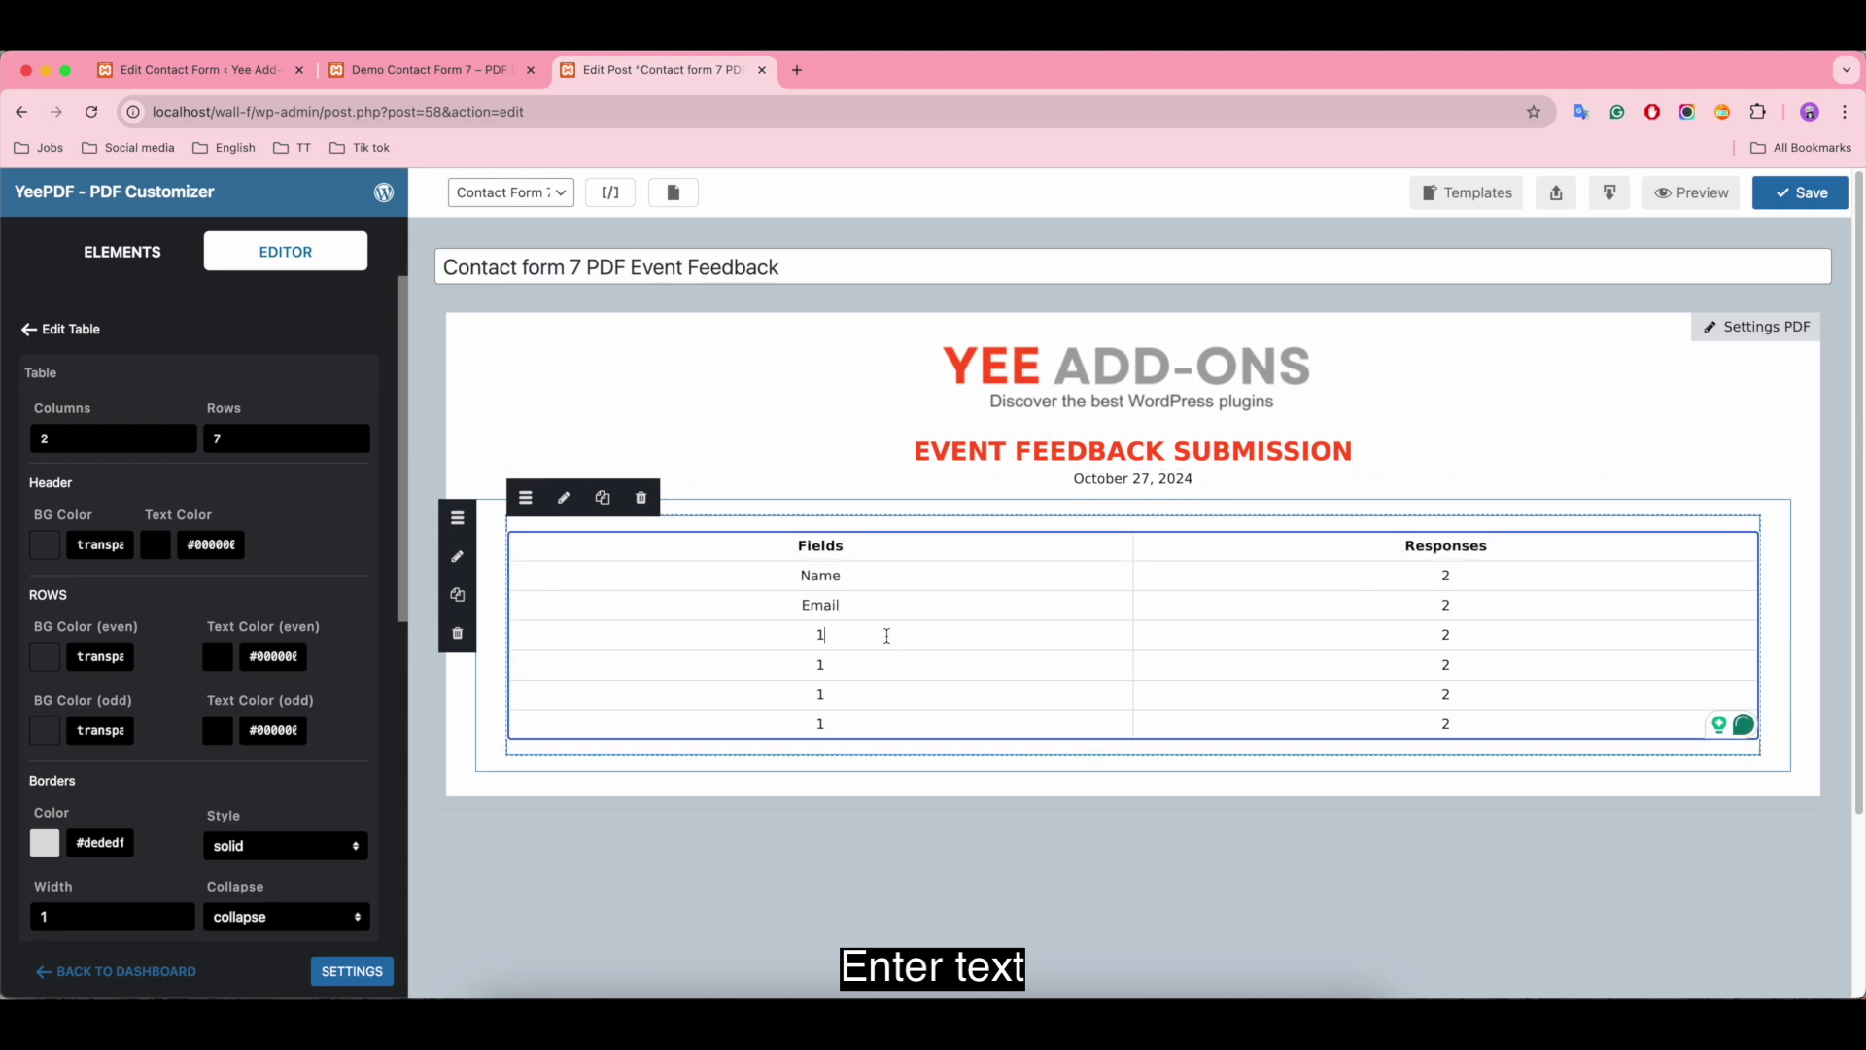
{"action": "double_click", "coordinate": [889, 637]}
{"action": "type", "text": "Event"}
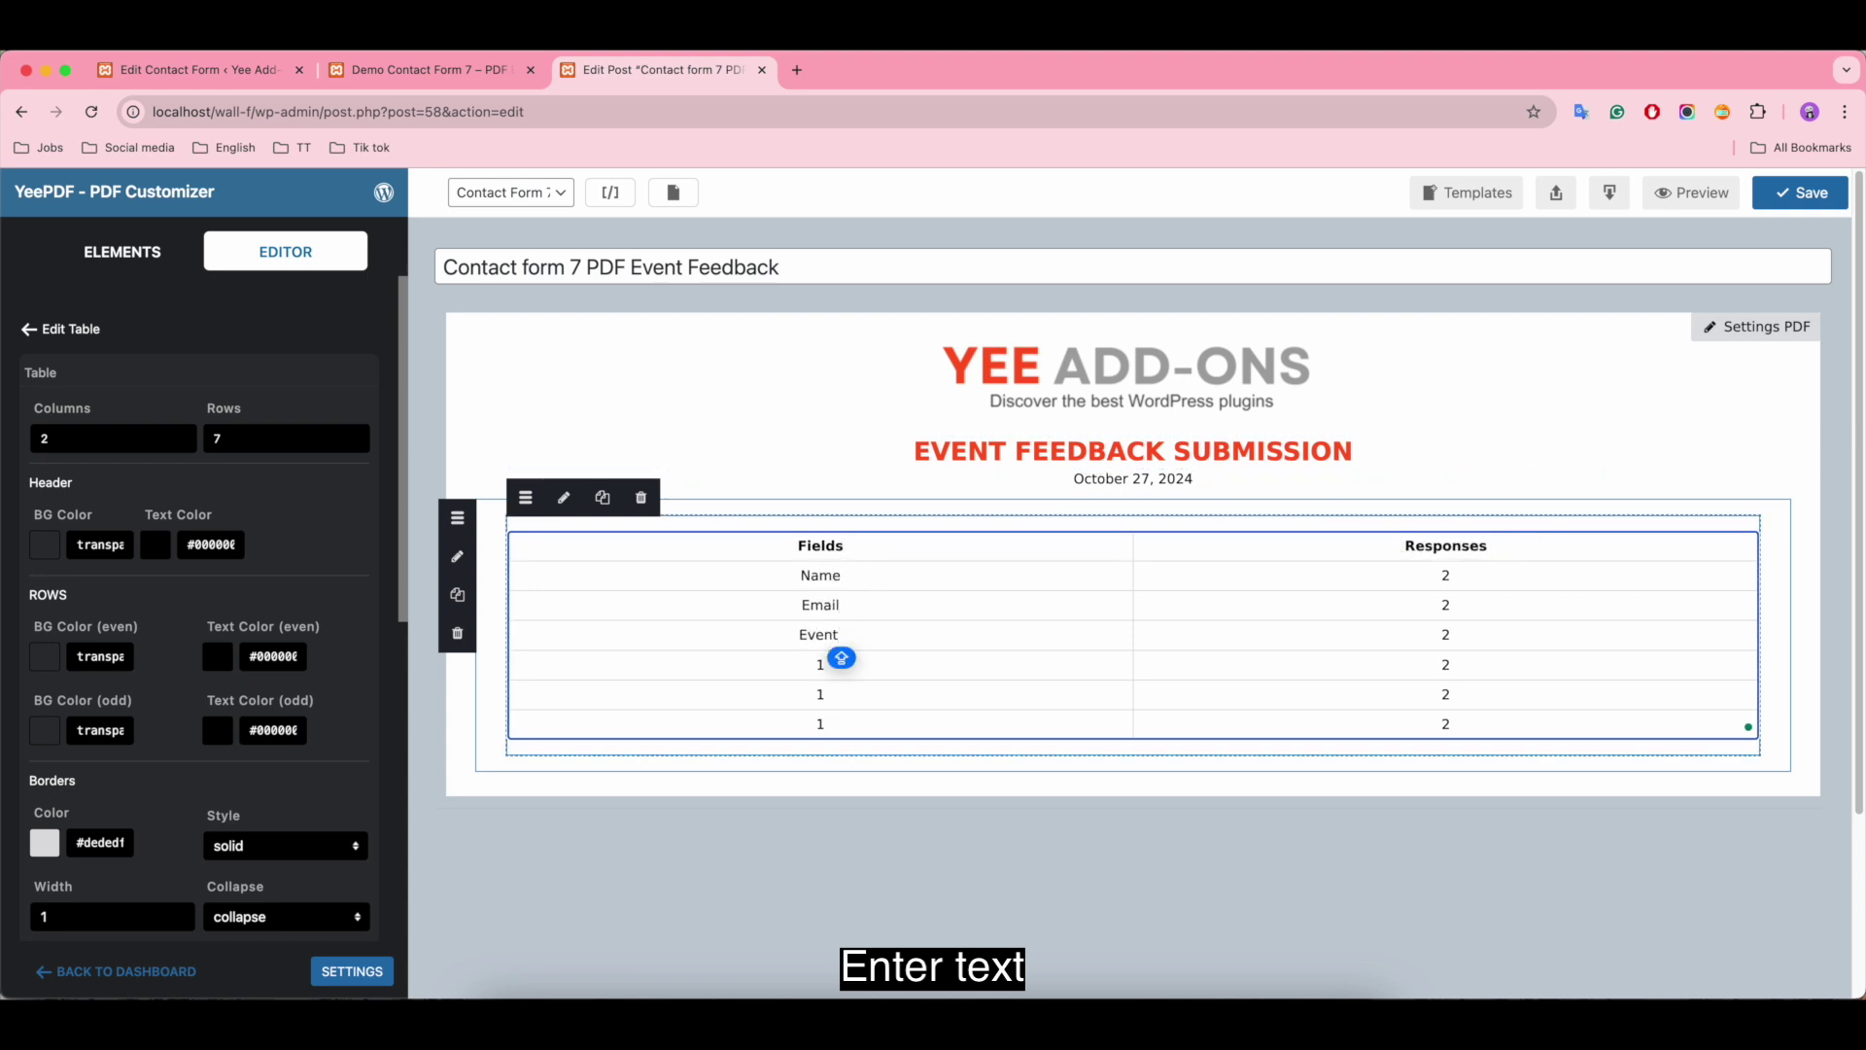
{"action": "type", "text": " Attended"}
{"action": "double_click", "coordinate": [820, 669]}
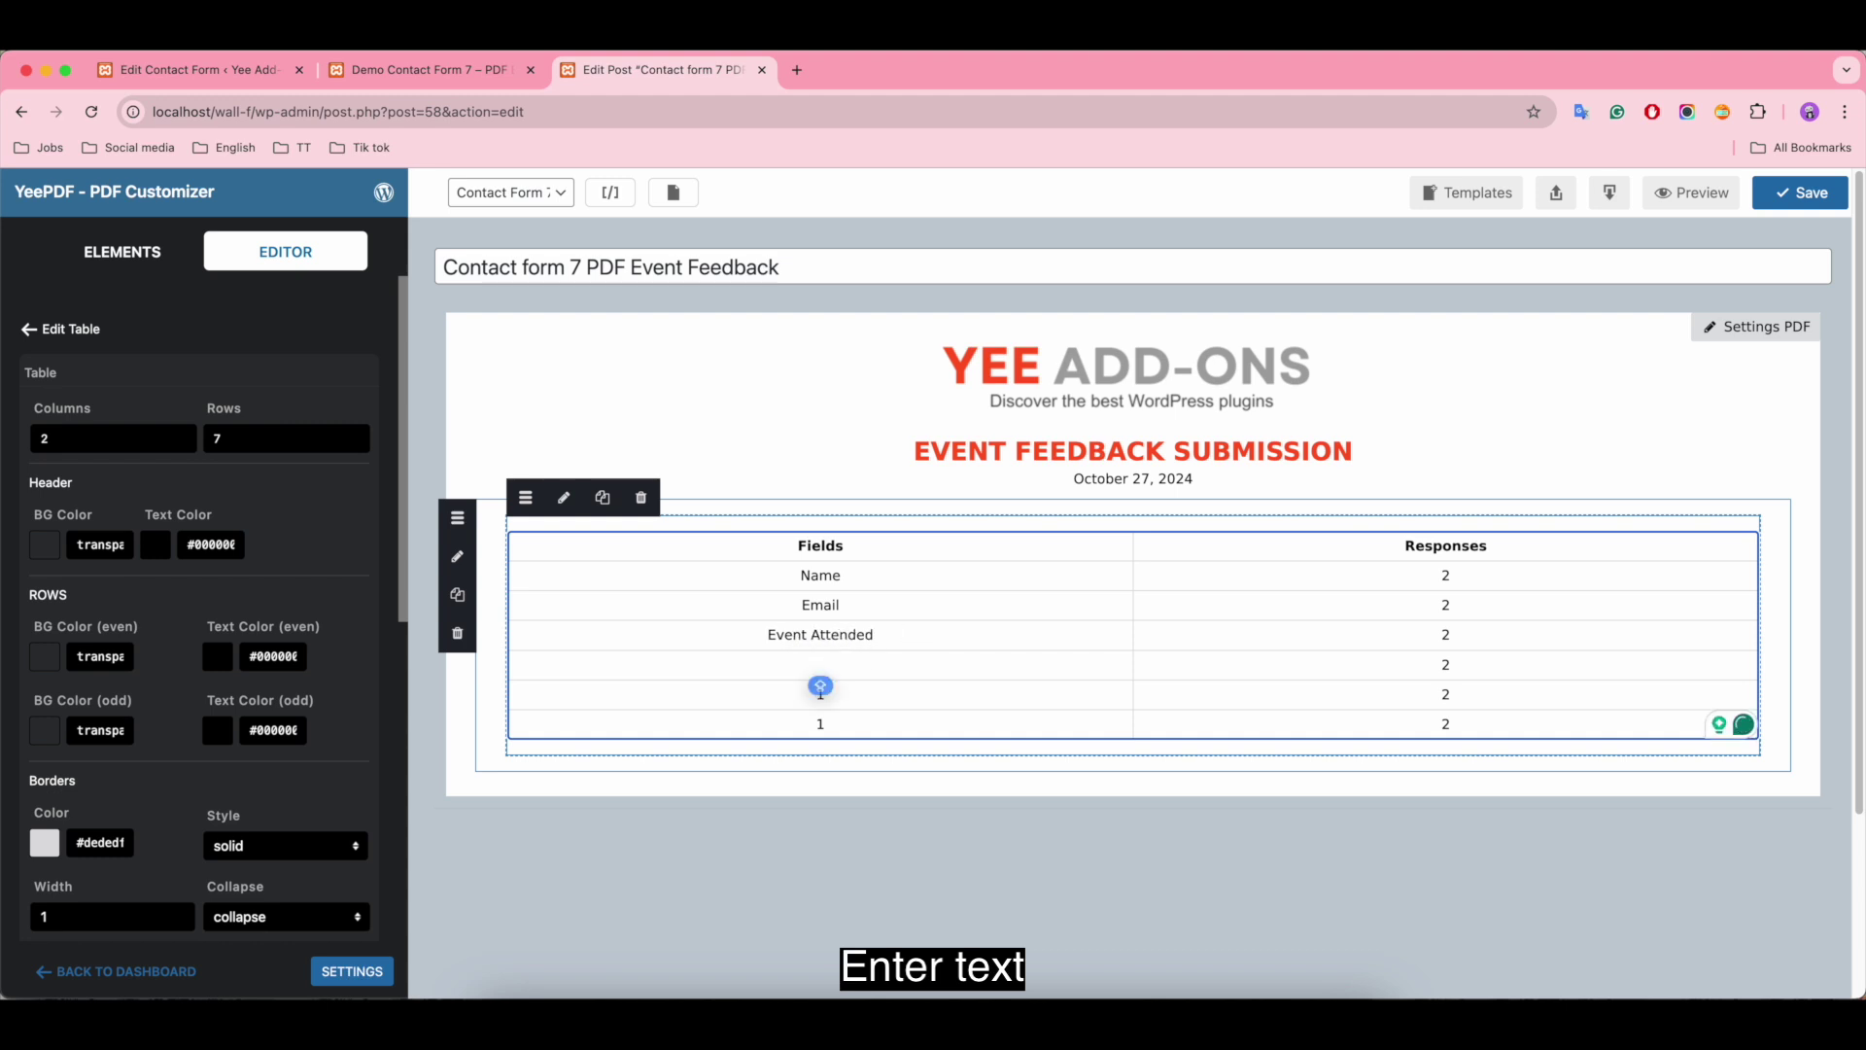
{"action": "type", "text": "Satisfaction Rating"}
{"action": "double_click", "coordinate": [847, 696]}
{"action": "type", "text": "Comm"}
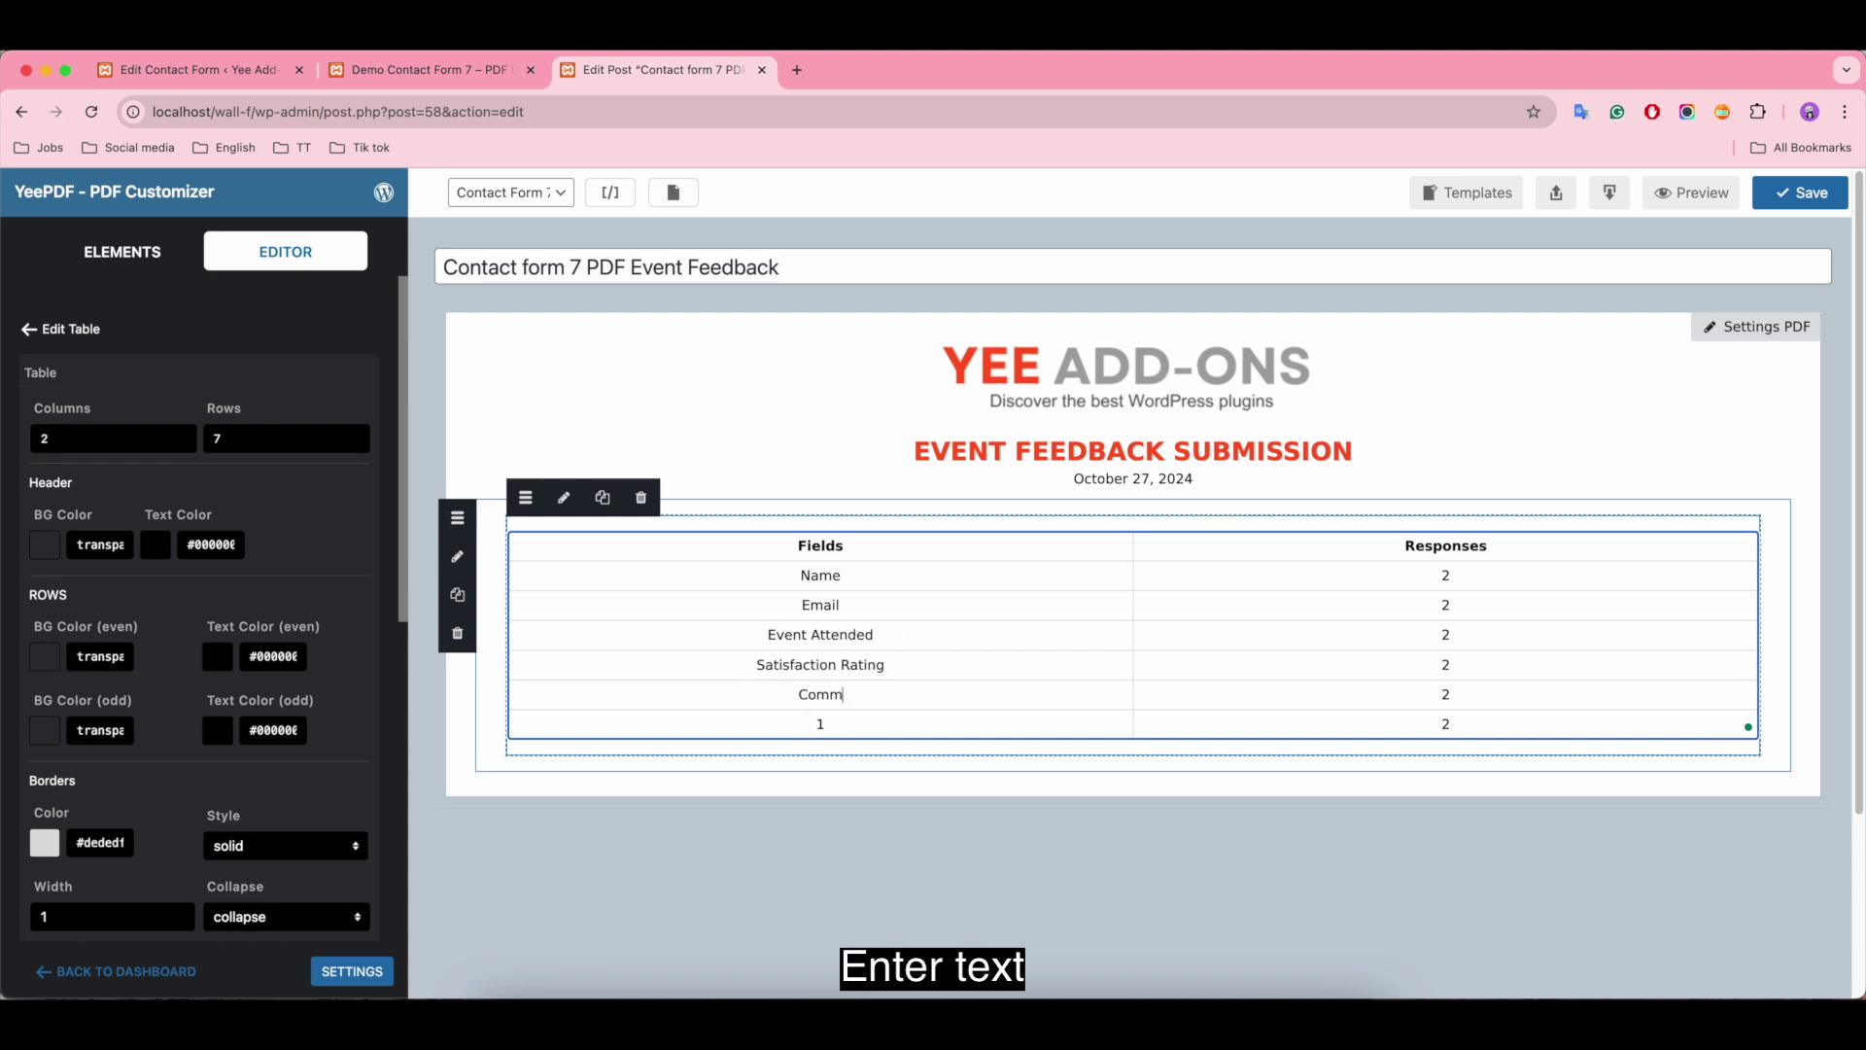
{"action": "type", "text": "Suggestions"}
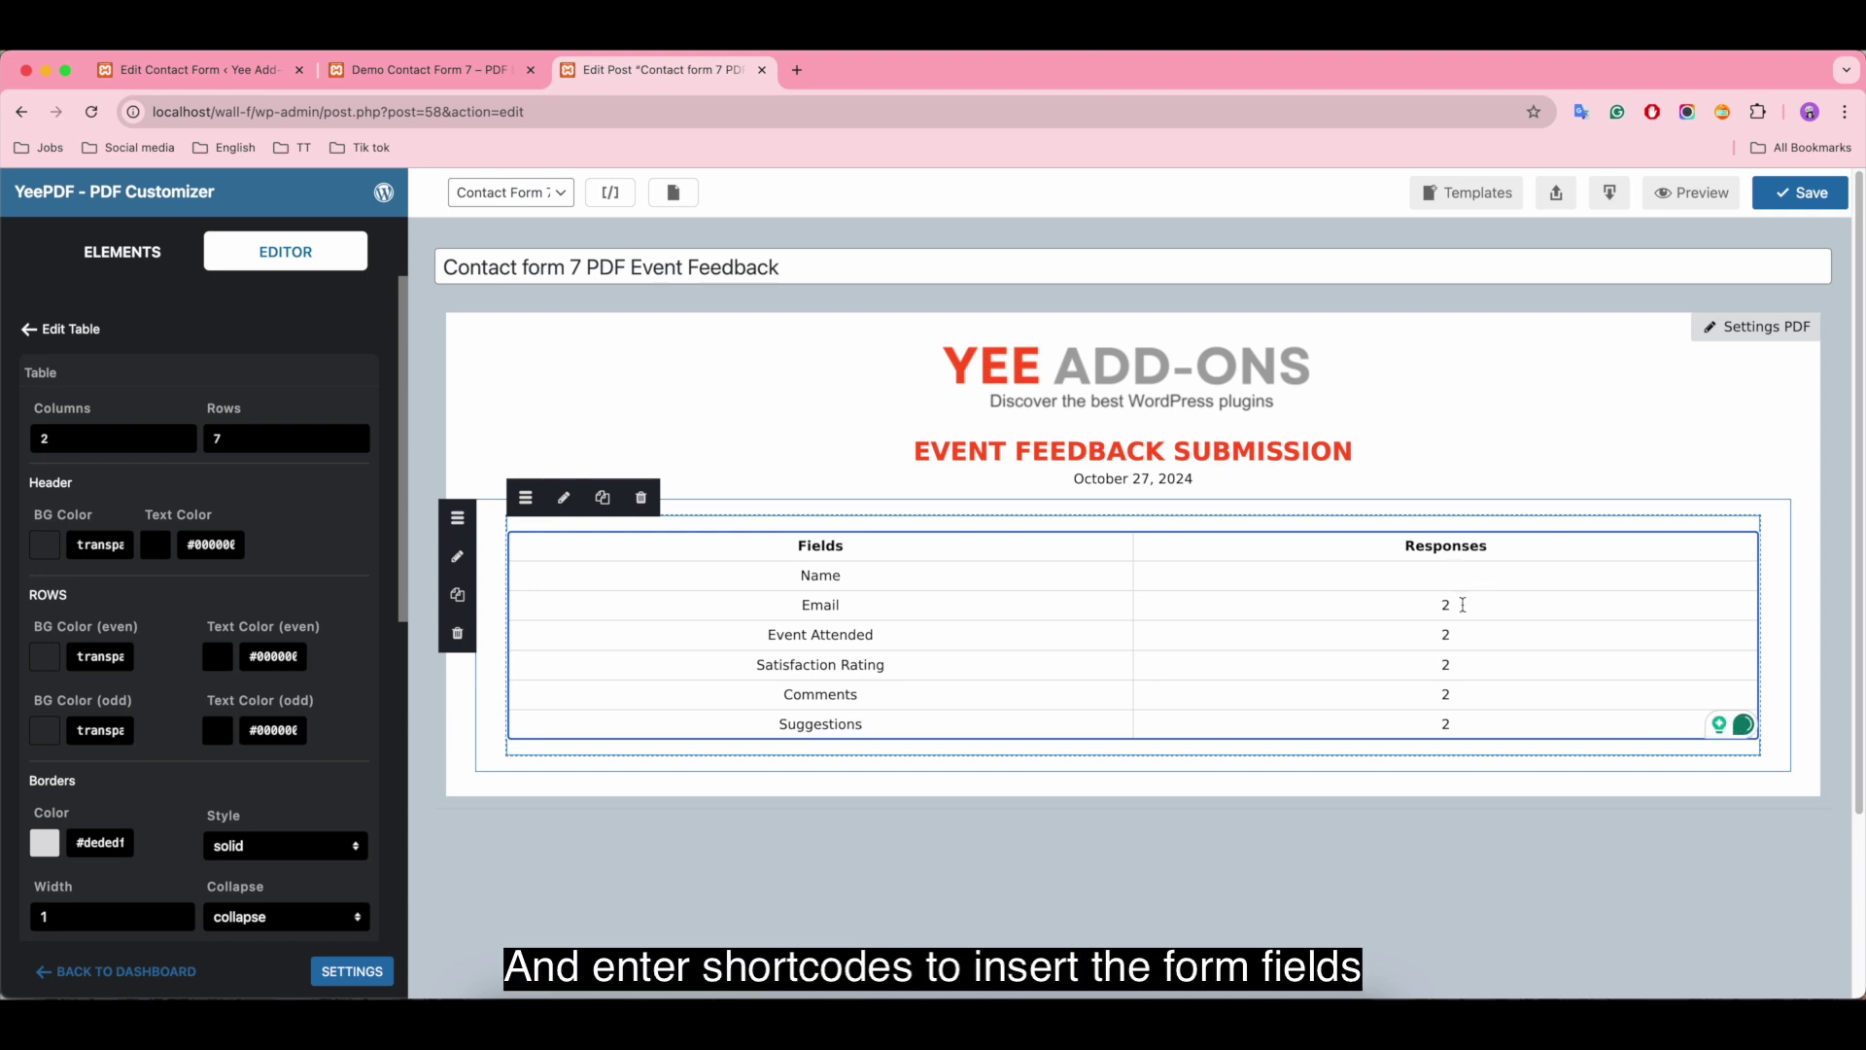
Step: Put the [your-email] shortcode from All Shortcodes into the Email response cell
{"action": "left_click", "coordinate": [611, 191]}
{"action": "scroll", "coordinate": [822, 746], "scroll_direction": "down", "scroll_amount": 2}
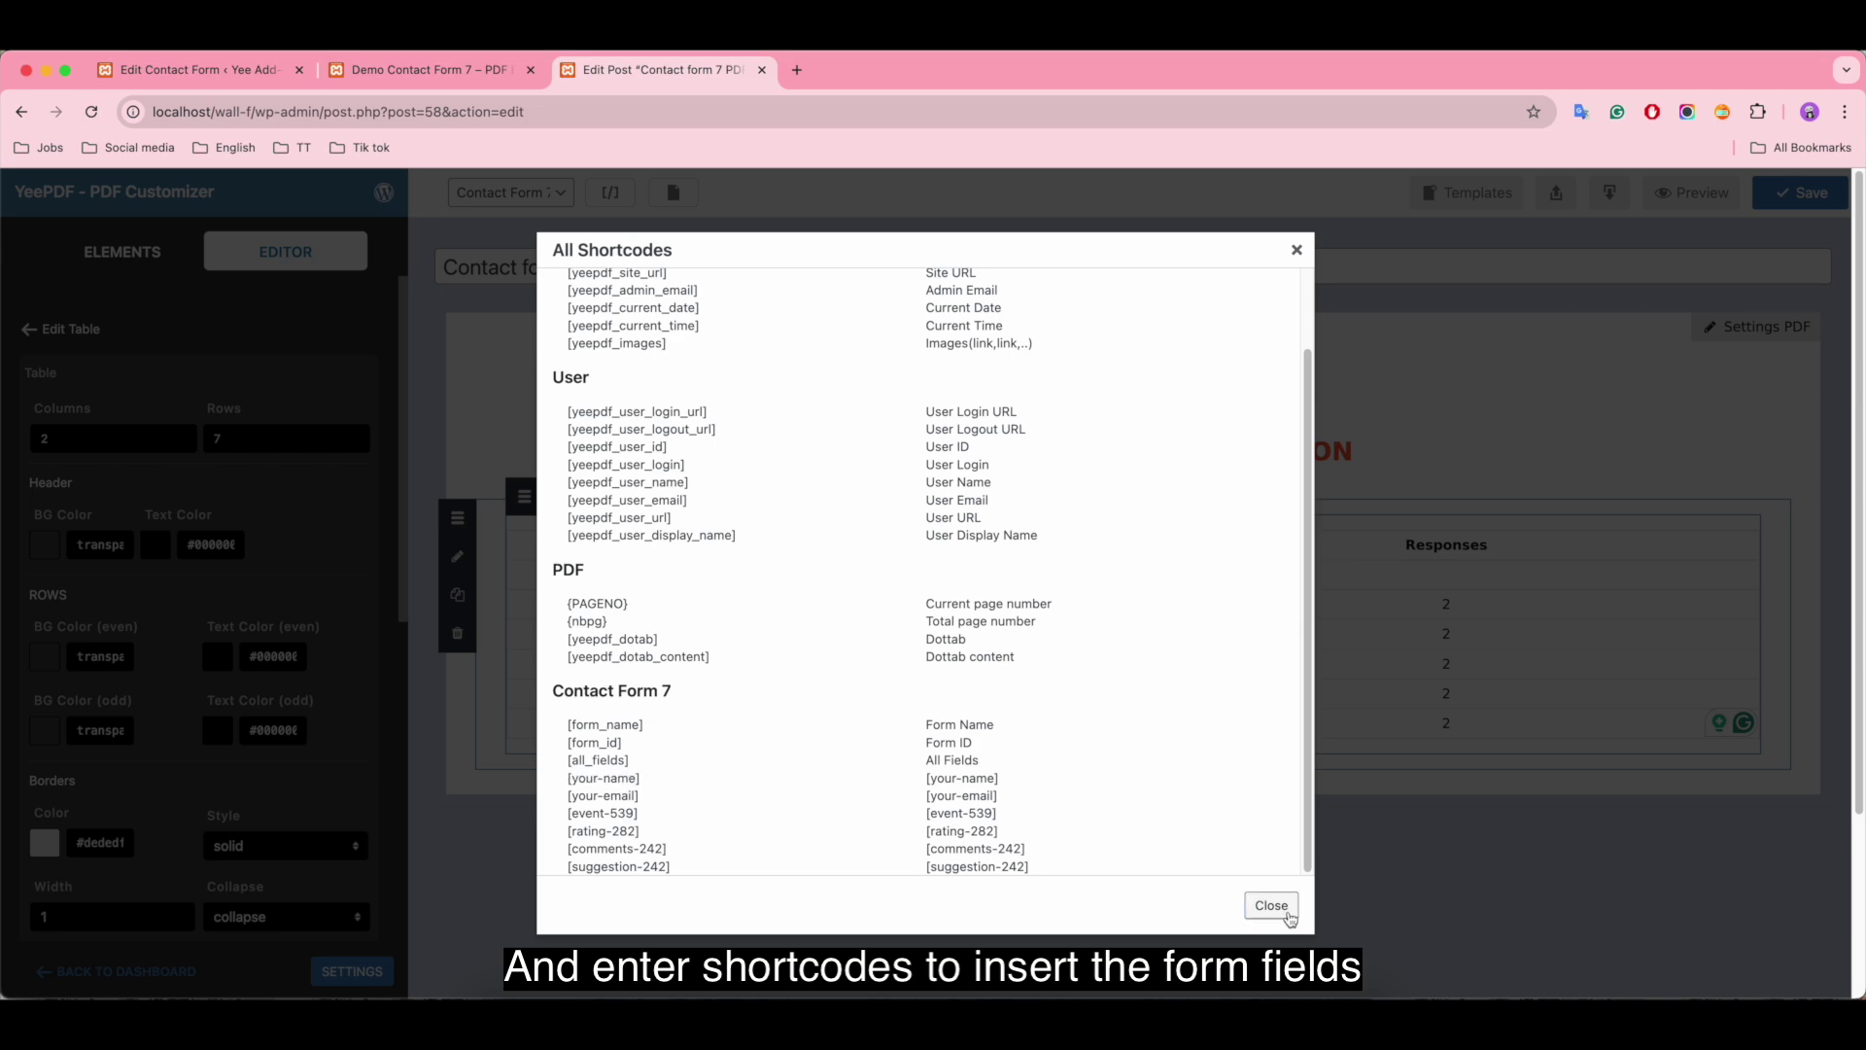
{"action": "left_click", "coordinate": [1274, 904]}
{"action": "key", "text": "BackSpace"}
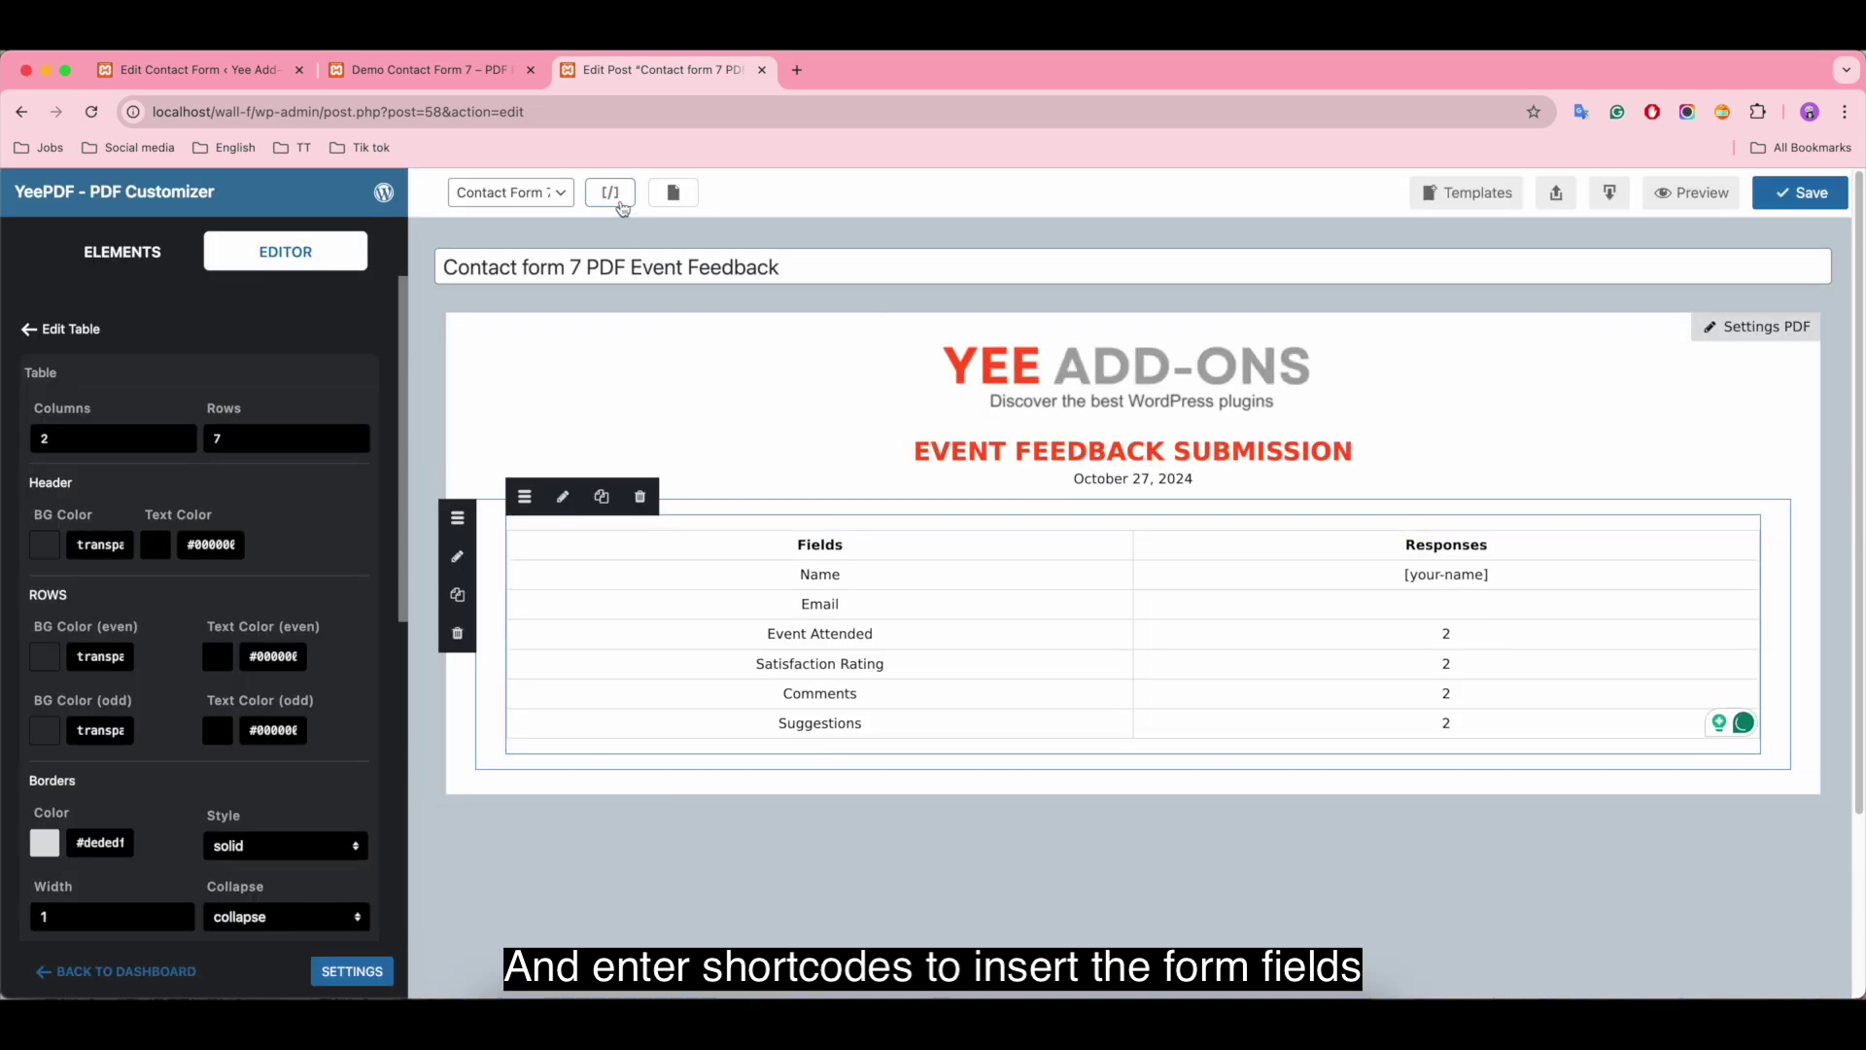
{"action": "left_click", "coordinate": [611, 192]}
{"action": "left_click", "coordinate": [603, 802]}
{"action": "left_click", "coordinate": [1273, 905]}
{"action": "left_click", "coordinate": [1477, 607]}
{"action": "type", "text": "[your-email]"}
Step: Fill the Event Attended response cell with the [event-539] shortcode
{"action": "left_click", "coordinate": [1453, 633]}
{"action": "key", "text": "BackSpace"}
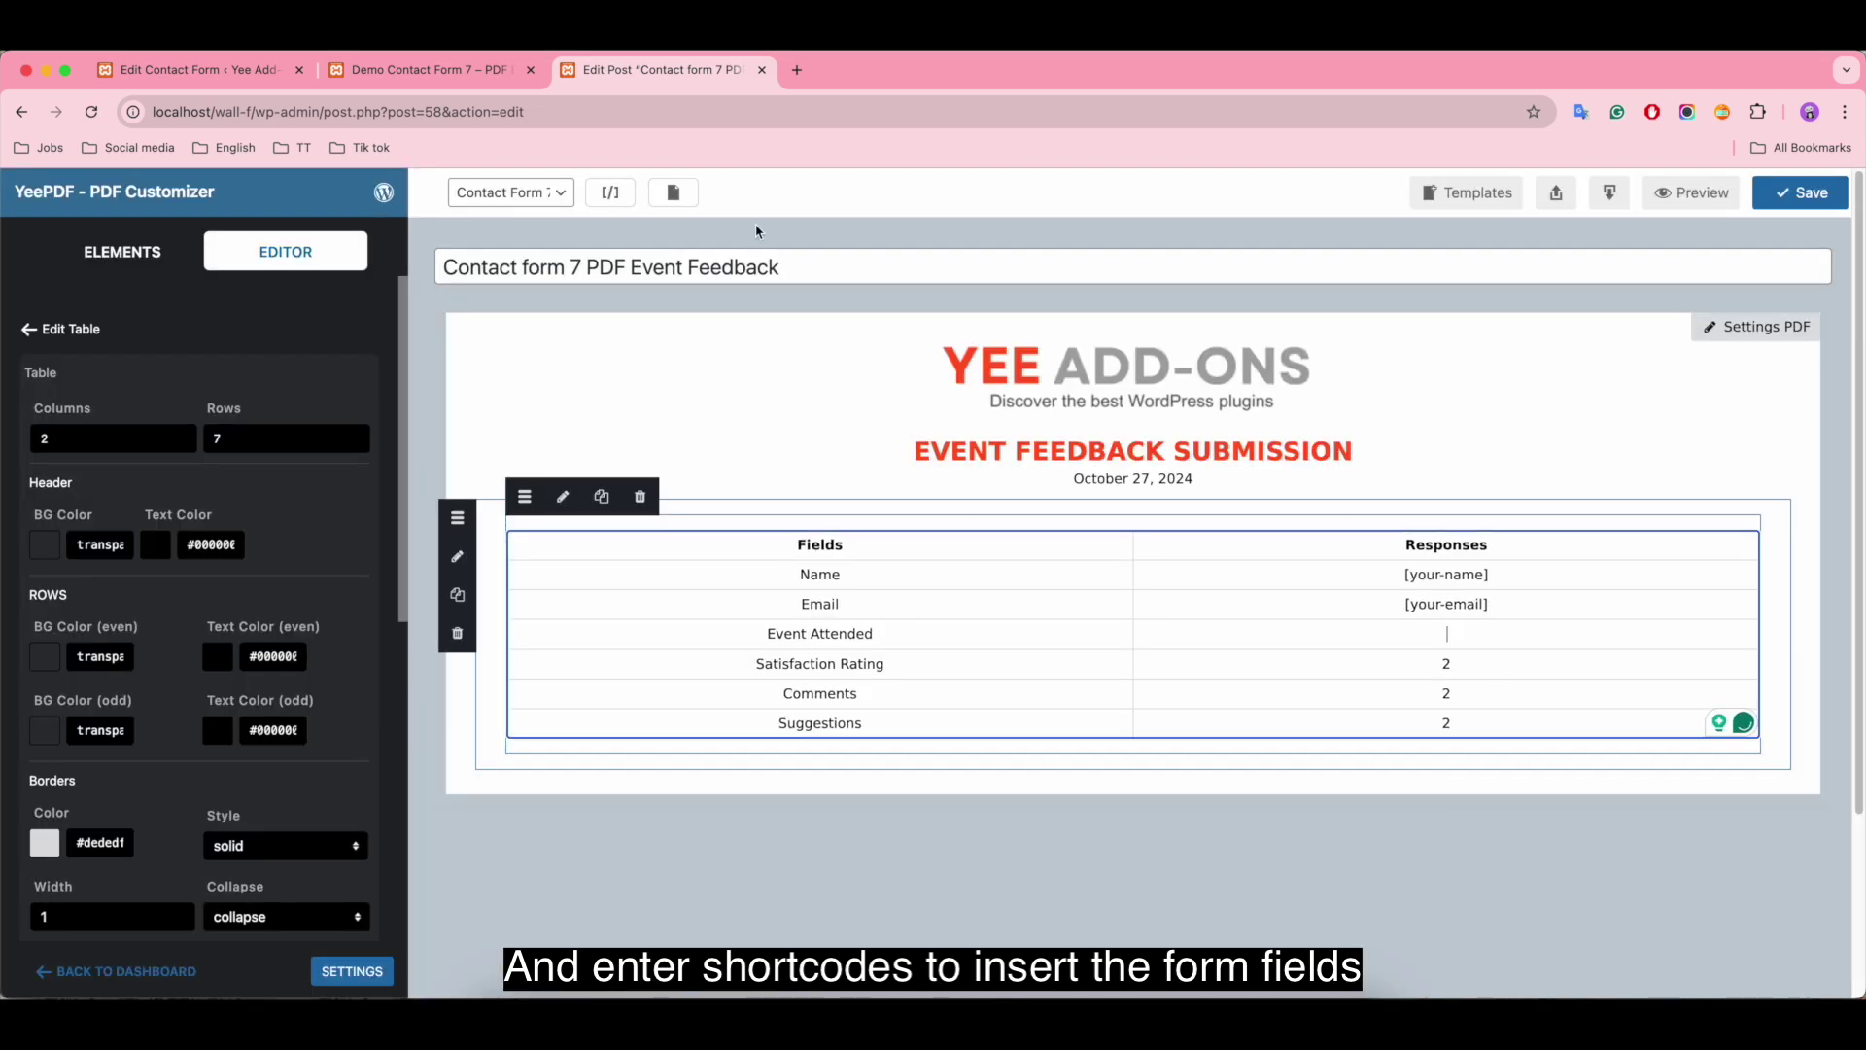
{"action": "left_click", "coordinate": [610, 192]}
{"action": "left_click", "coordinate": [603, 814]}
{"action": "left_click", "coordinate": [1273, 905]}
{"action": "left_click", "coordinate": [1457, 637]}
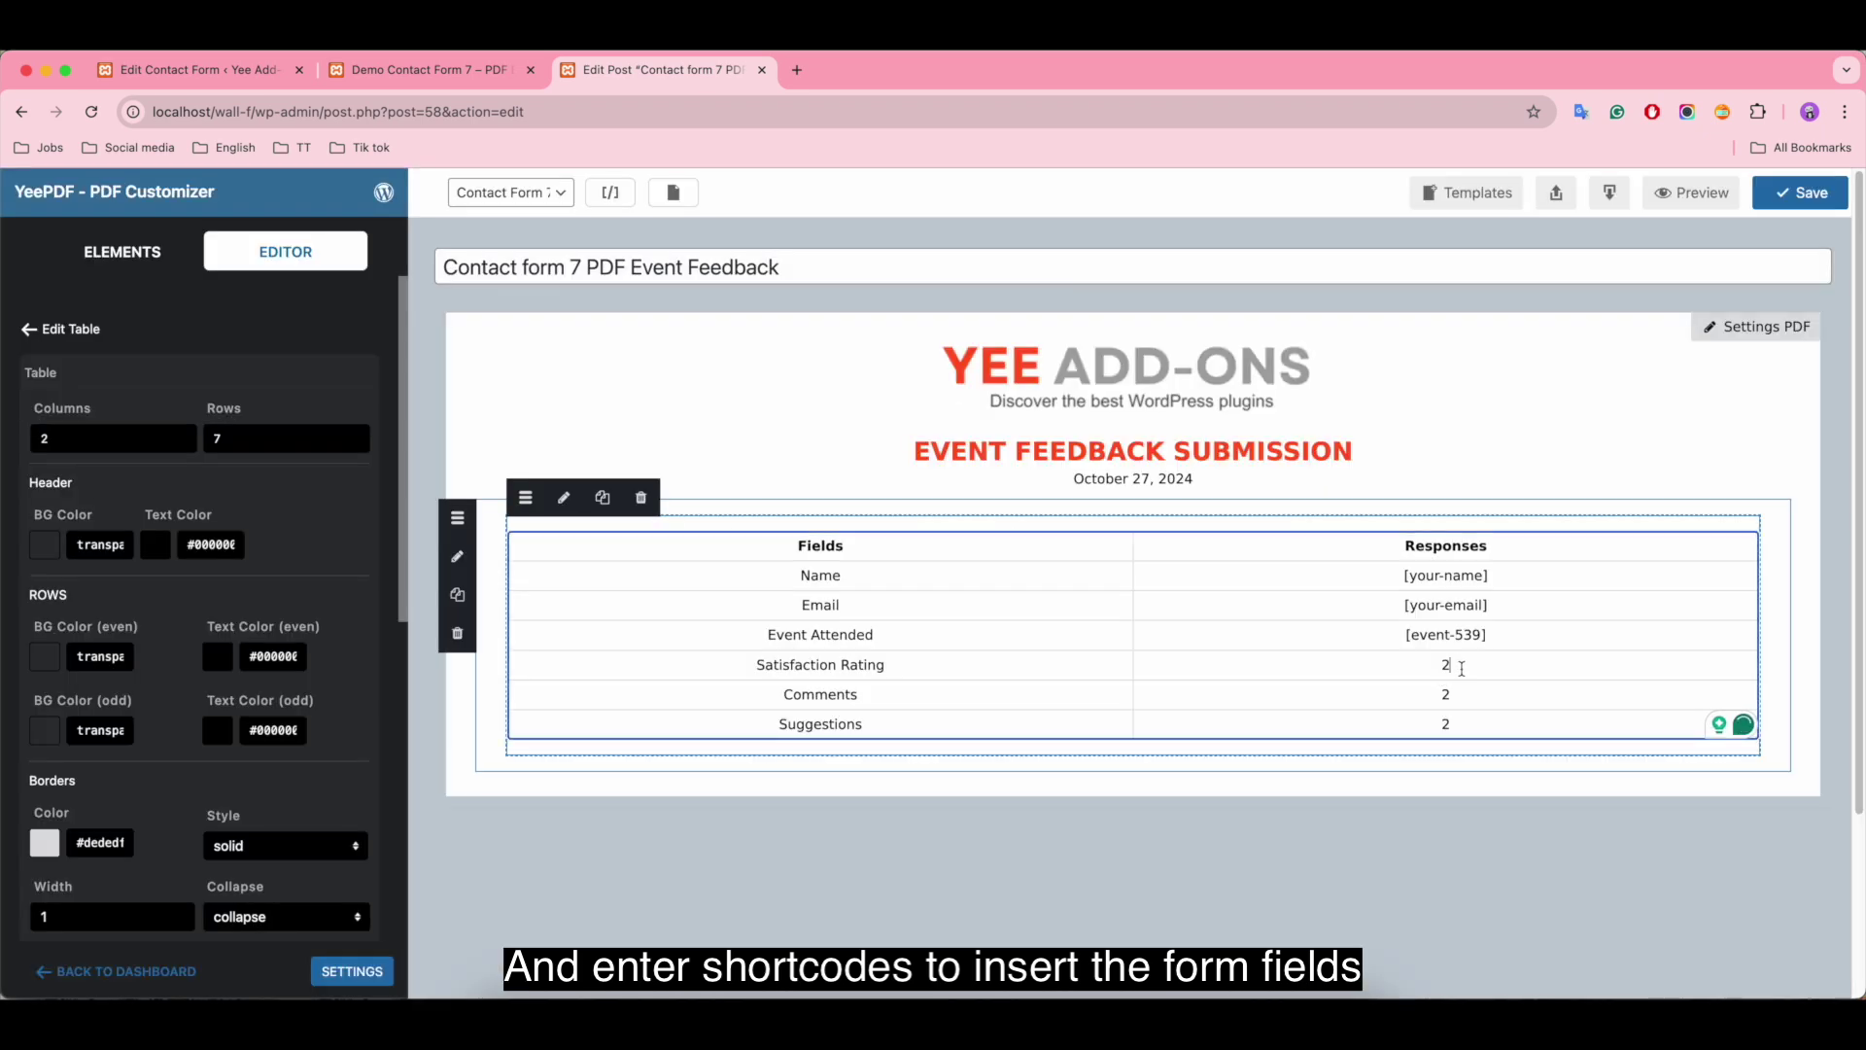
Step: Fill the Satisfaction Rating response cell with the [rating-282] shortcode
{"action": "key", "text": "BackSpace"}
{"action": "left_click", "coordinate": [611, 191]}
{"action": "left_click", "coordinate": [618, 834]}
{"action": "left_click", "coordinate": [1273, 905]}
{"action": "left_click", "coordinate": [1446, 664]}
{"action": "type", "text": "[rating-282]"}
Step: Fill the Comments response cell with the [comments-242] shortcode
{"action": "left_click", "coordinate": [1446, 693]}
{"action": "key", "text": "BackSpace"}
{"action": "left_click", "coordinate": [610, 192]}
{"action": "left_click", "coordinate": [622, 849]}
{"action": "left_click", "coordinate": [1271, 905]}
{"action": "left_click", "coordinate": [1446, 693]}
{"action": "type", "text": "[comments-242]"}
Step: Fill the Suggestions response cell with the [suggestion-242] shortcode
{"action": "left_click", "coordinate": [1470, 724]}
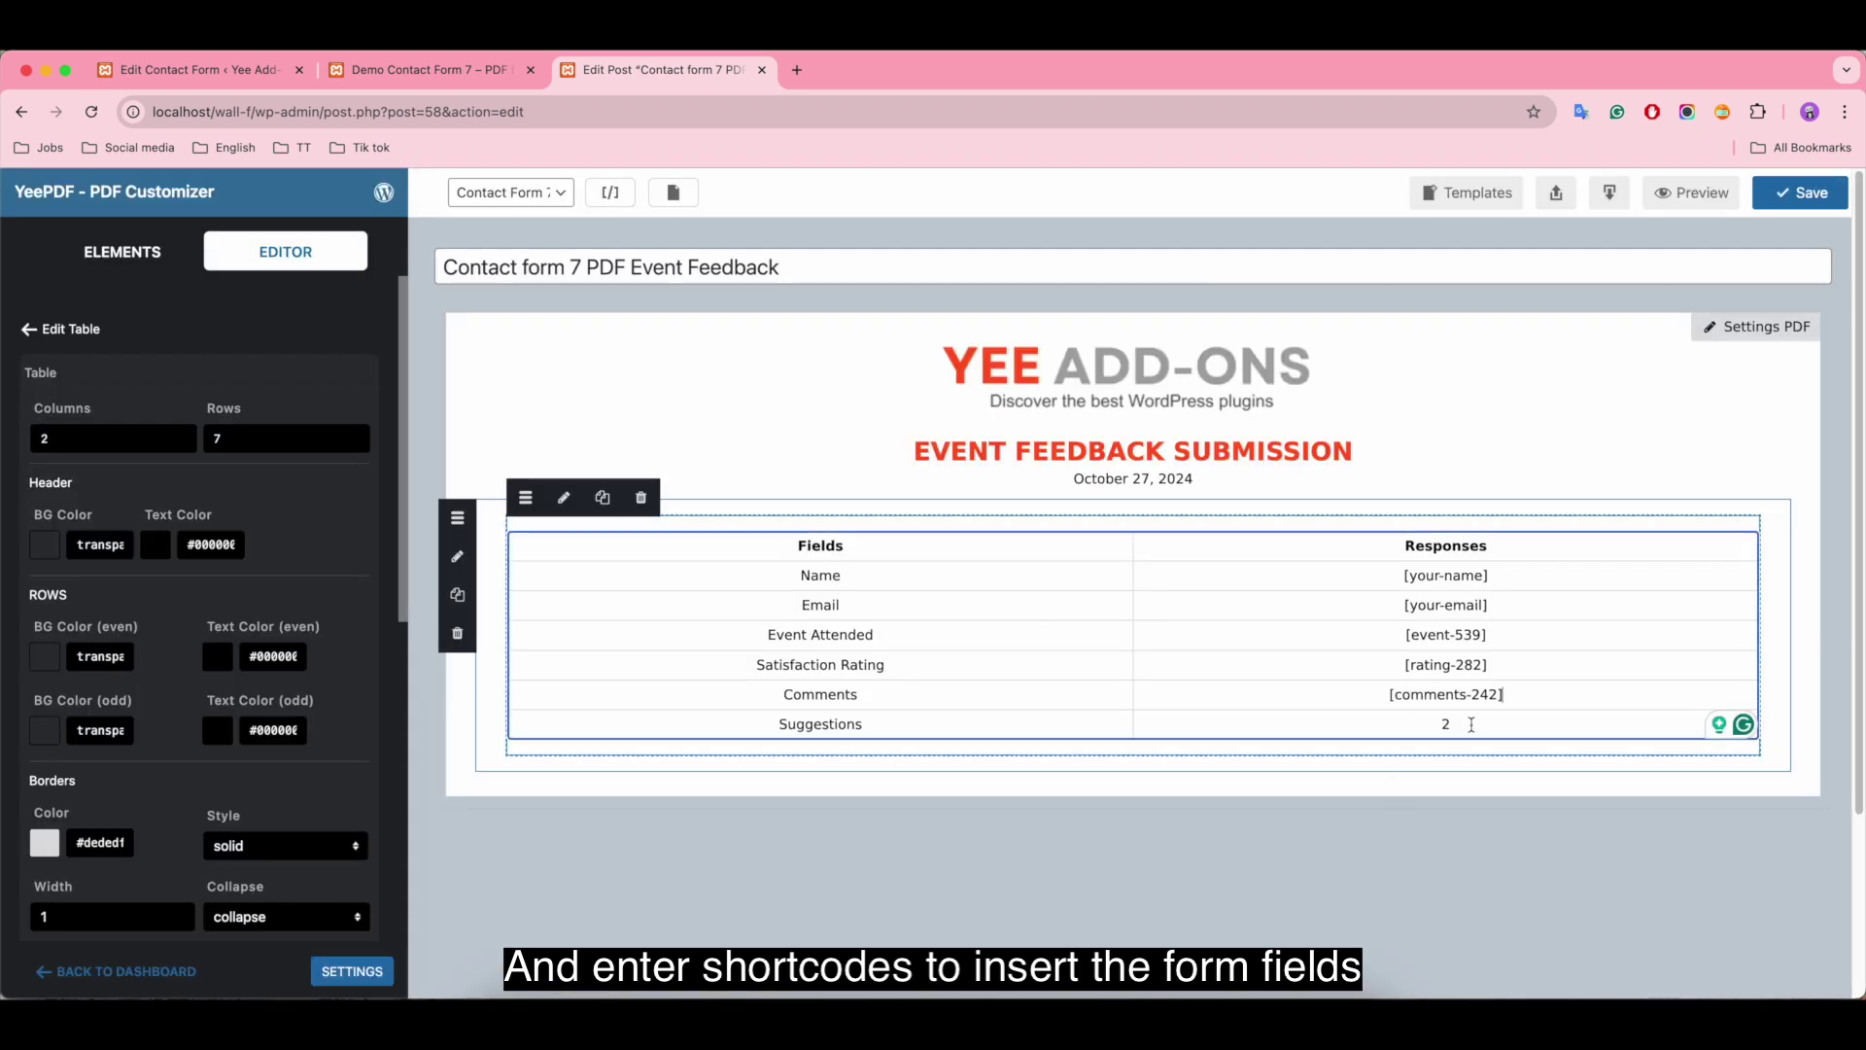
{"action": "key", "text": "BackSpace"}
{"action": "left_click", "coordinate": [611, 191]}
{"action": "scroll", "coordinate": [641, 708], "scroll_direction": "down", "scroll_amount": 3}
{"action": "left_click", "coordinate": [618, 640]}
{"action": "left_click", "coordinate": [1271, 678]}
{"action": "left_click", "coordinate": [1555, 497]}
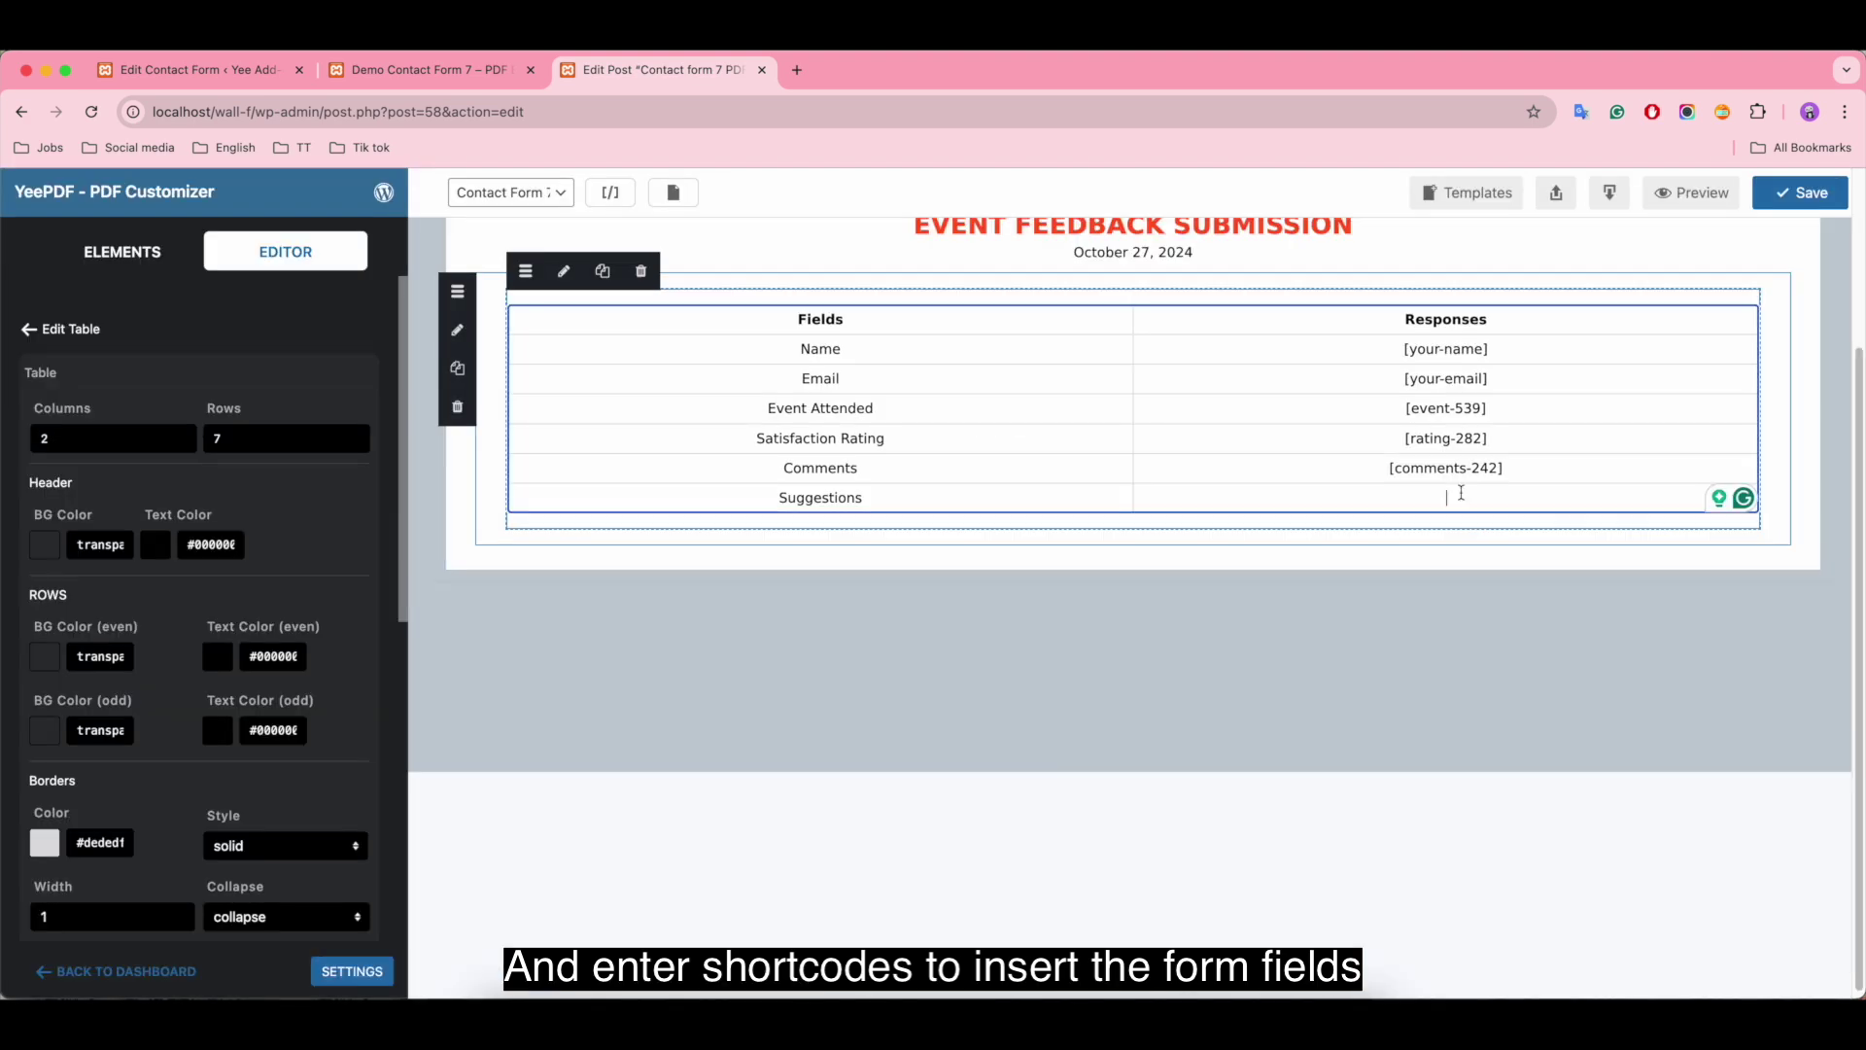
{"action": "type", "text": "[suggestion-242]"}
{"action": "scroll", "coordinate": [1570, 583], "scroll_direction": "up", "scroll_amount": 4}
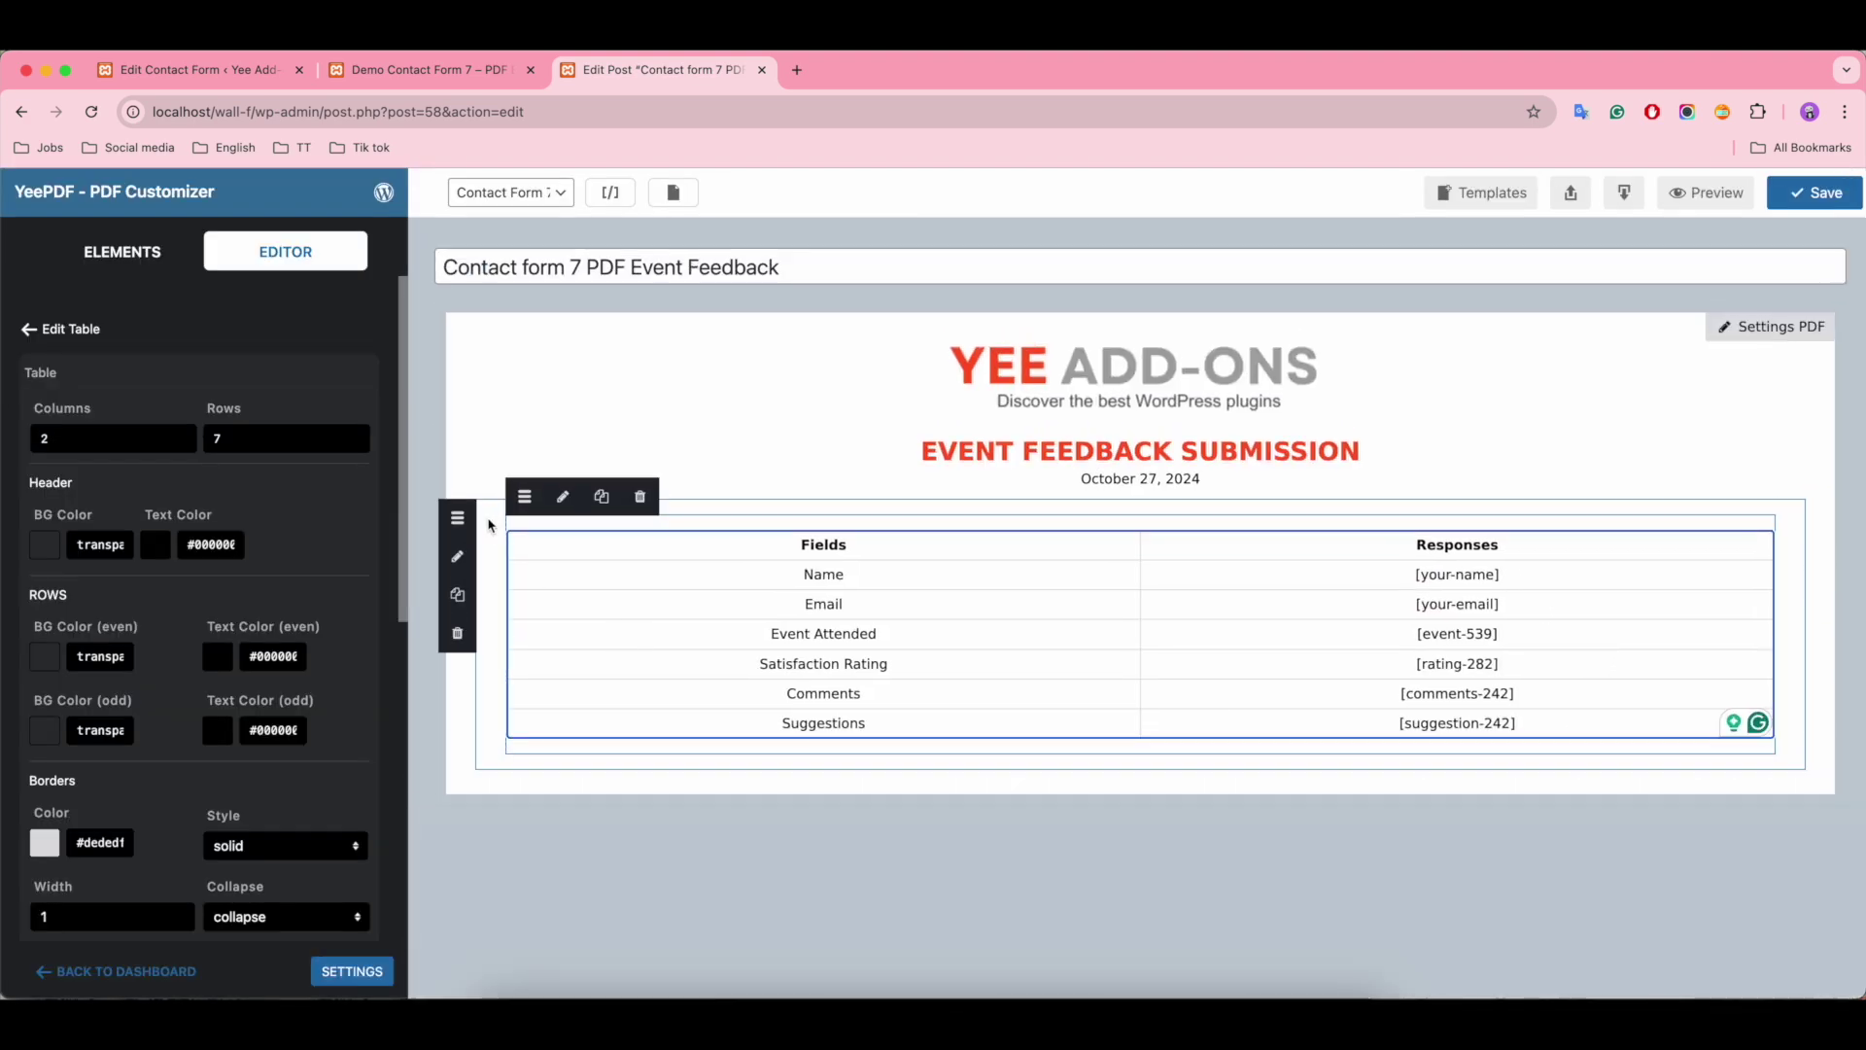
Step: Give the table header a #ff5722 background with white #ffffff text
{"action": "left_click", "coordinate": [48, 548]}
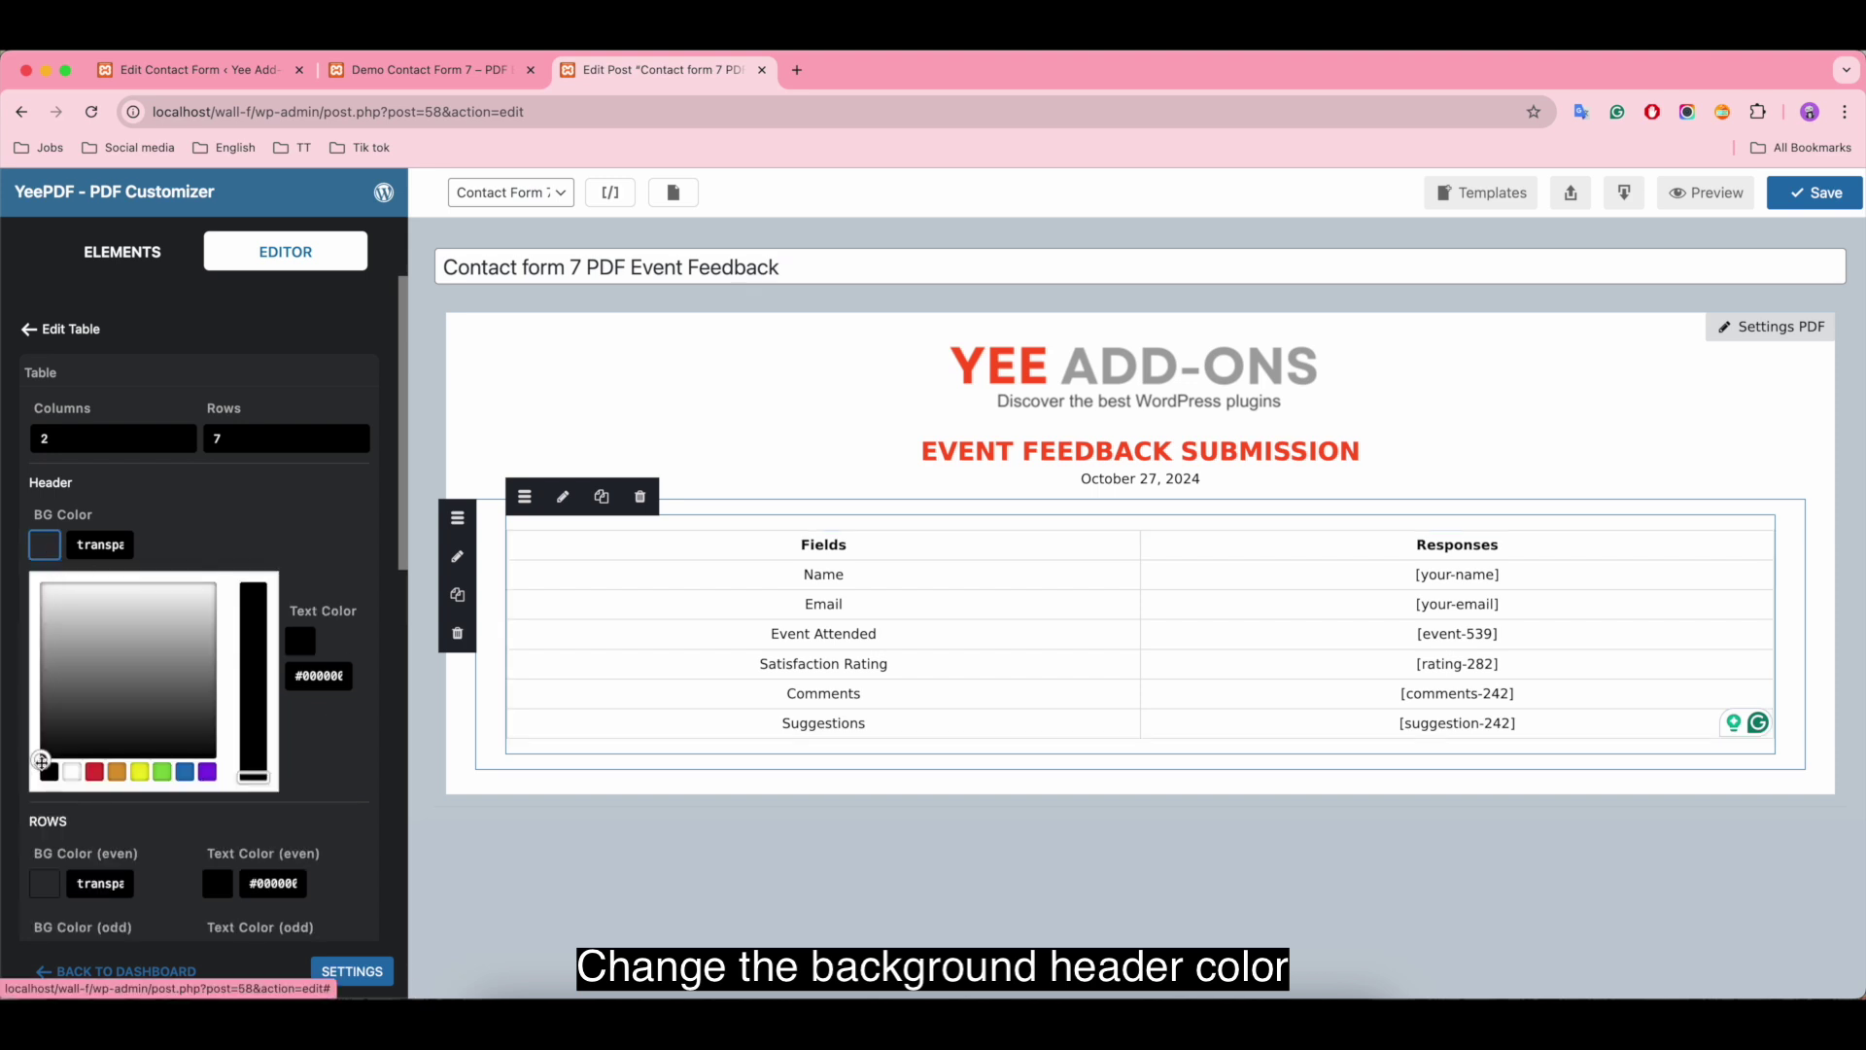
{"action": "left_click_drag", "start_coordinate": [41, 760], "coordinate": [37, 626]}
{"action": "left_click", "coordinate": [103, 540]}
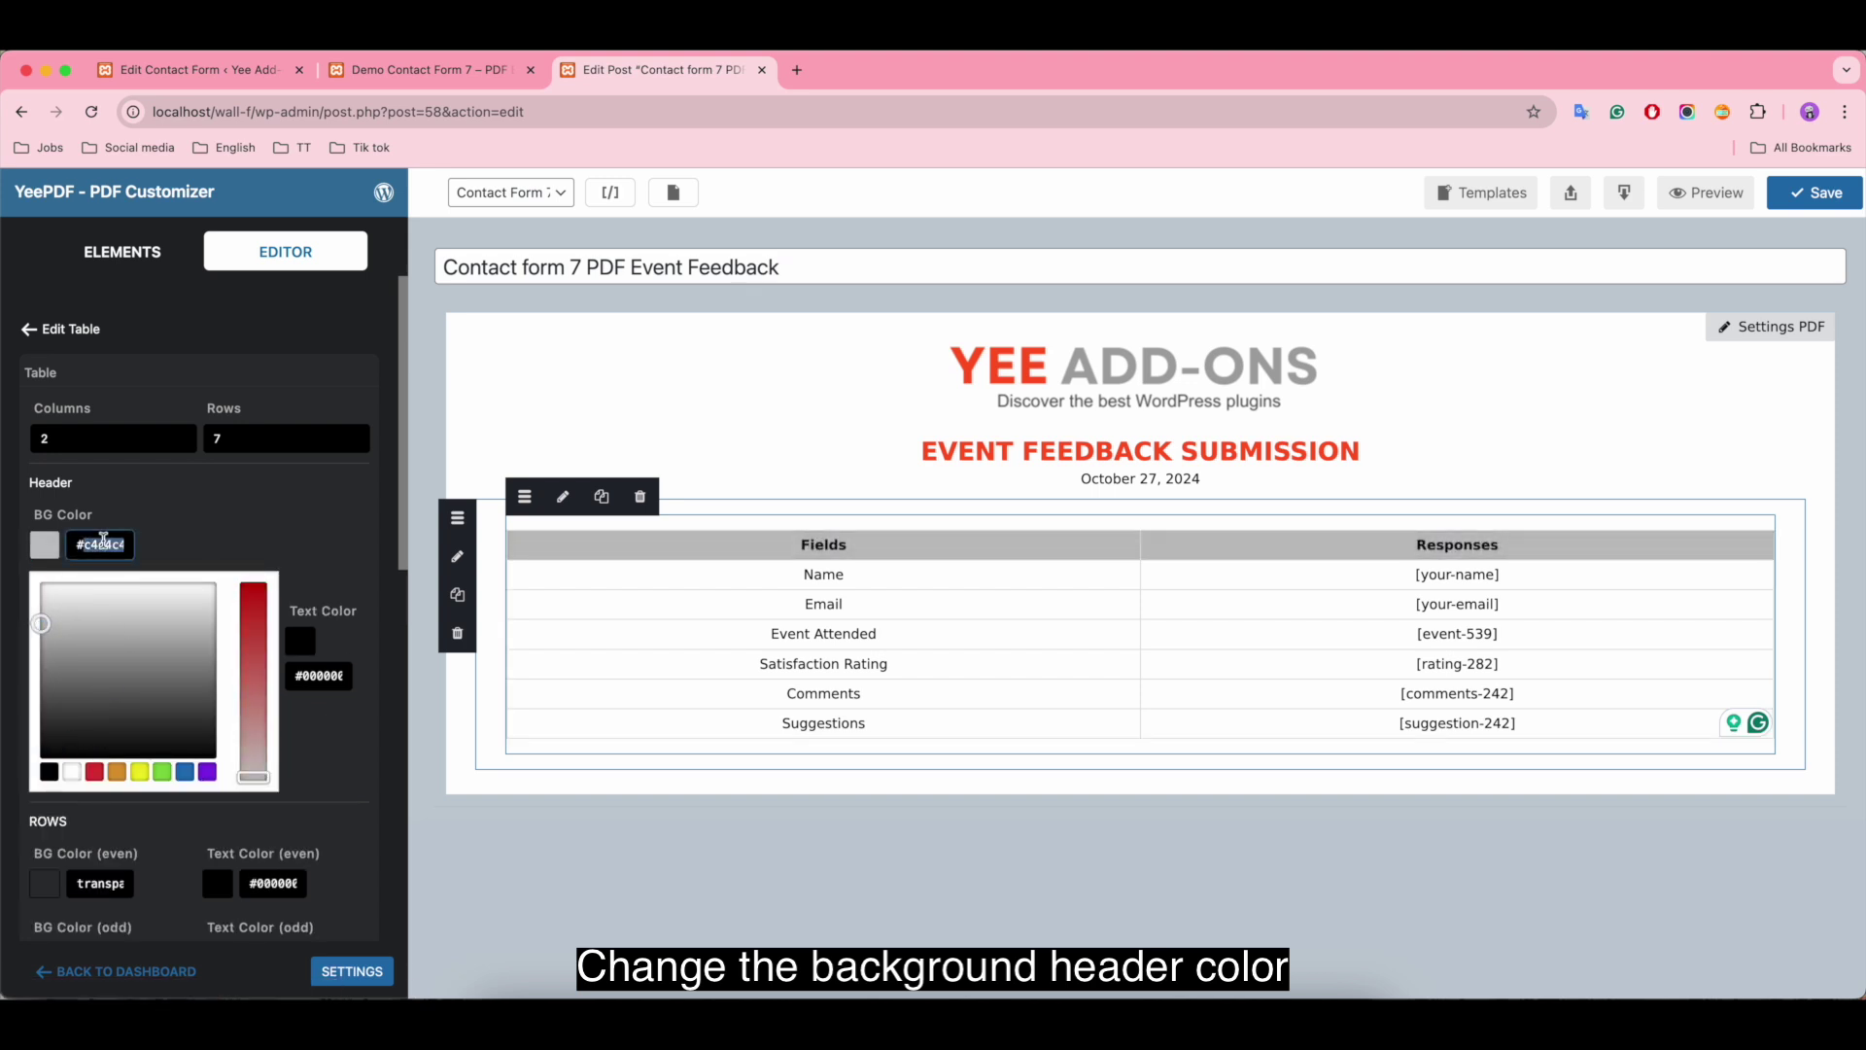
{"action": "type", "text": "#ff5722"}
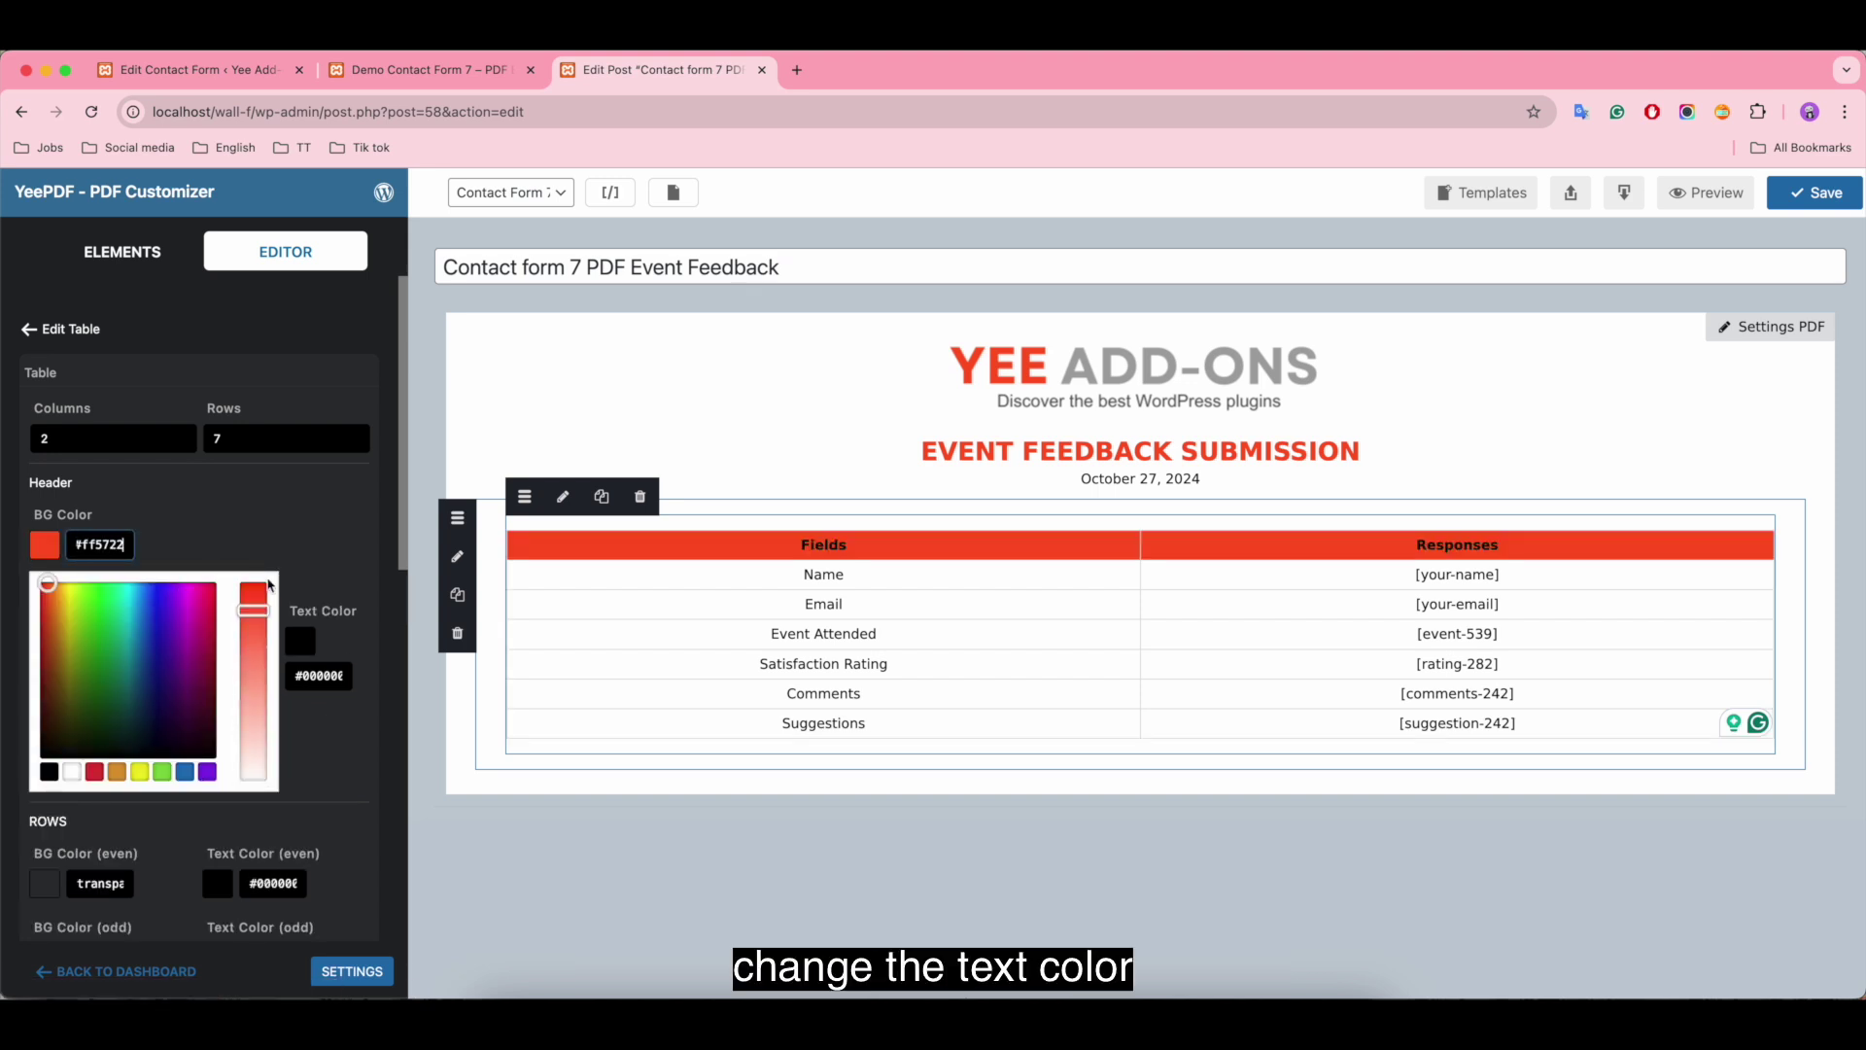
{"action": "left_click", "coordinate": [154, 546]}
{"action": "left_click", "coordinate": [161, 771]}
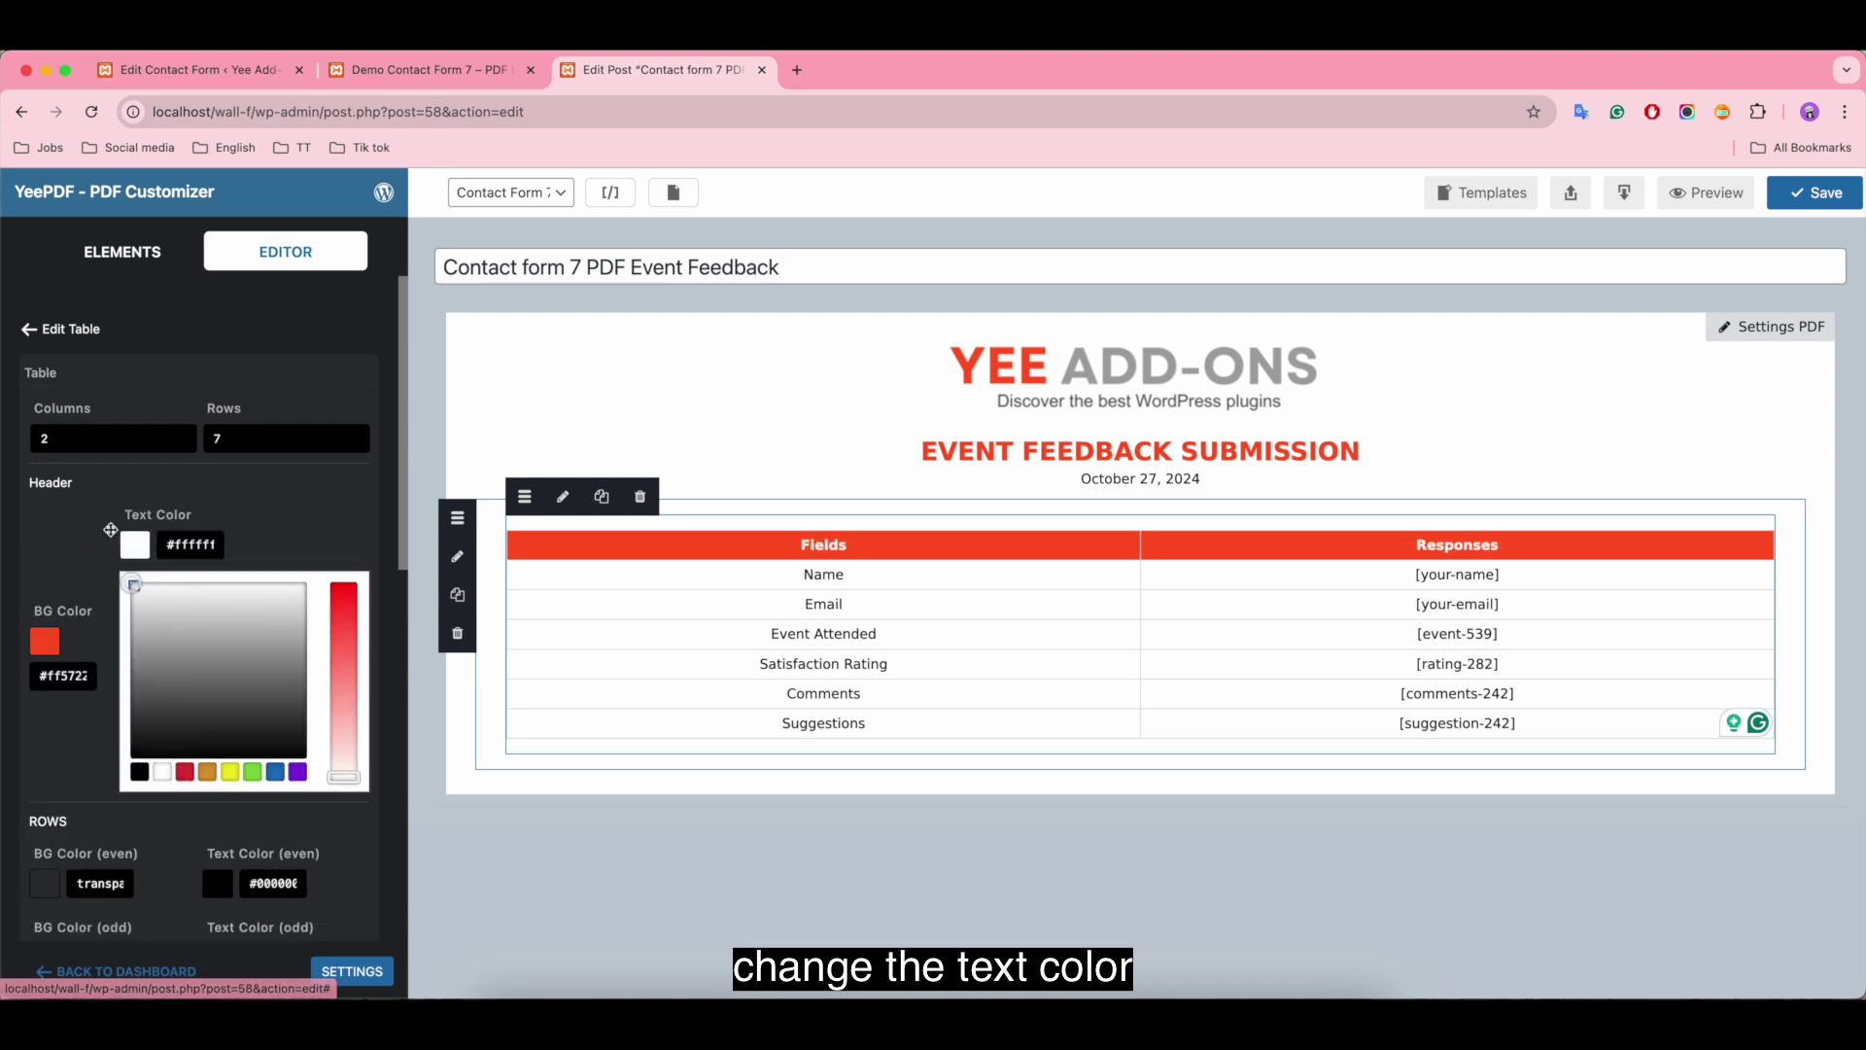
{"action": "left_click", "coordinate": [108, 534]}
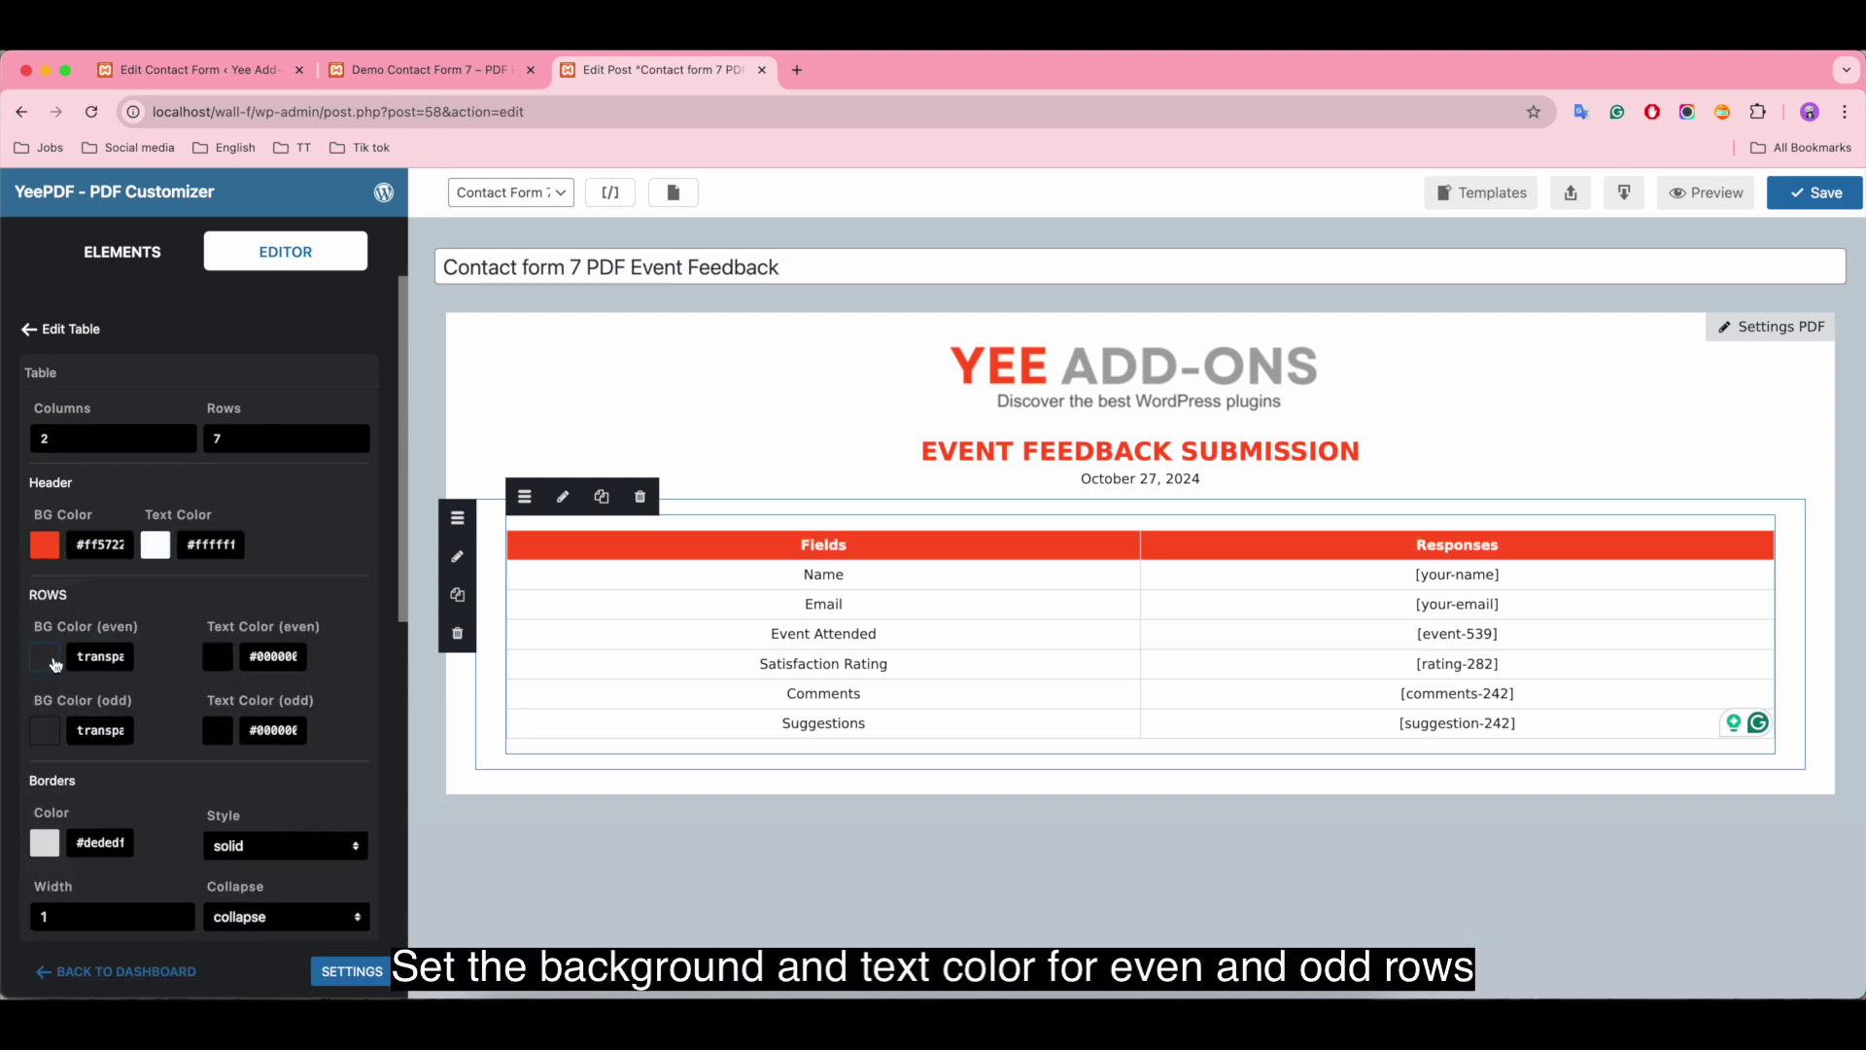
Step: Shade the table's odd rows light grey (#efefef)
{"action": "left_click", "coordinate": [52, 738]}
{"action": "scroll", "coordinate": [59, 875], "scroll_direction": "down", "scroll_amount": 1}
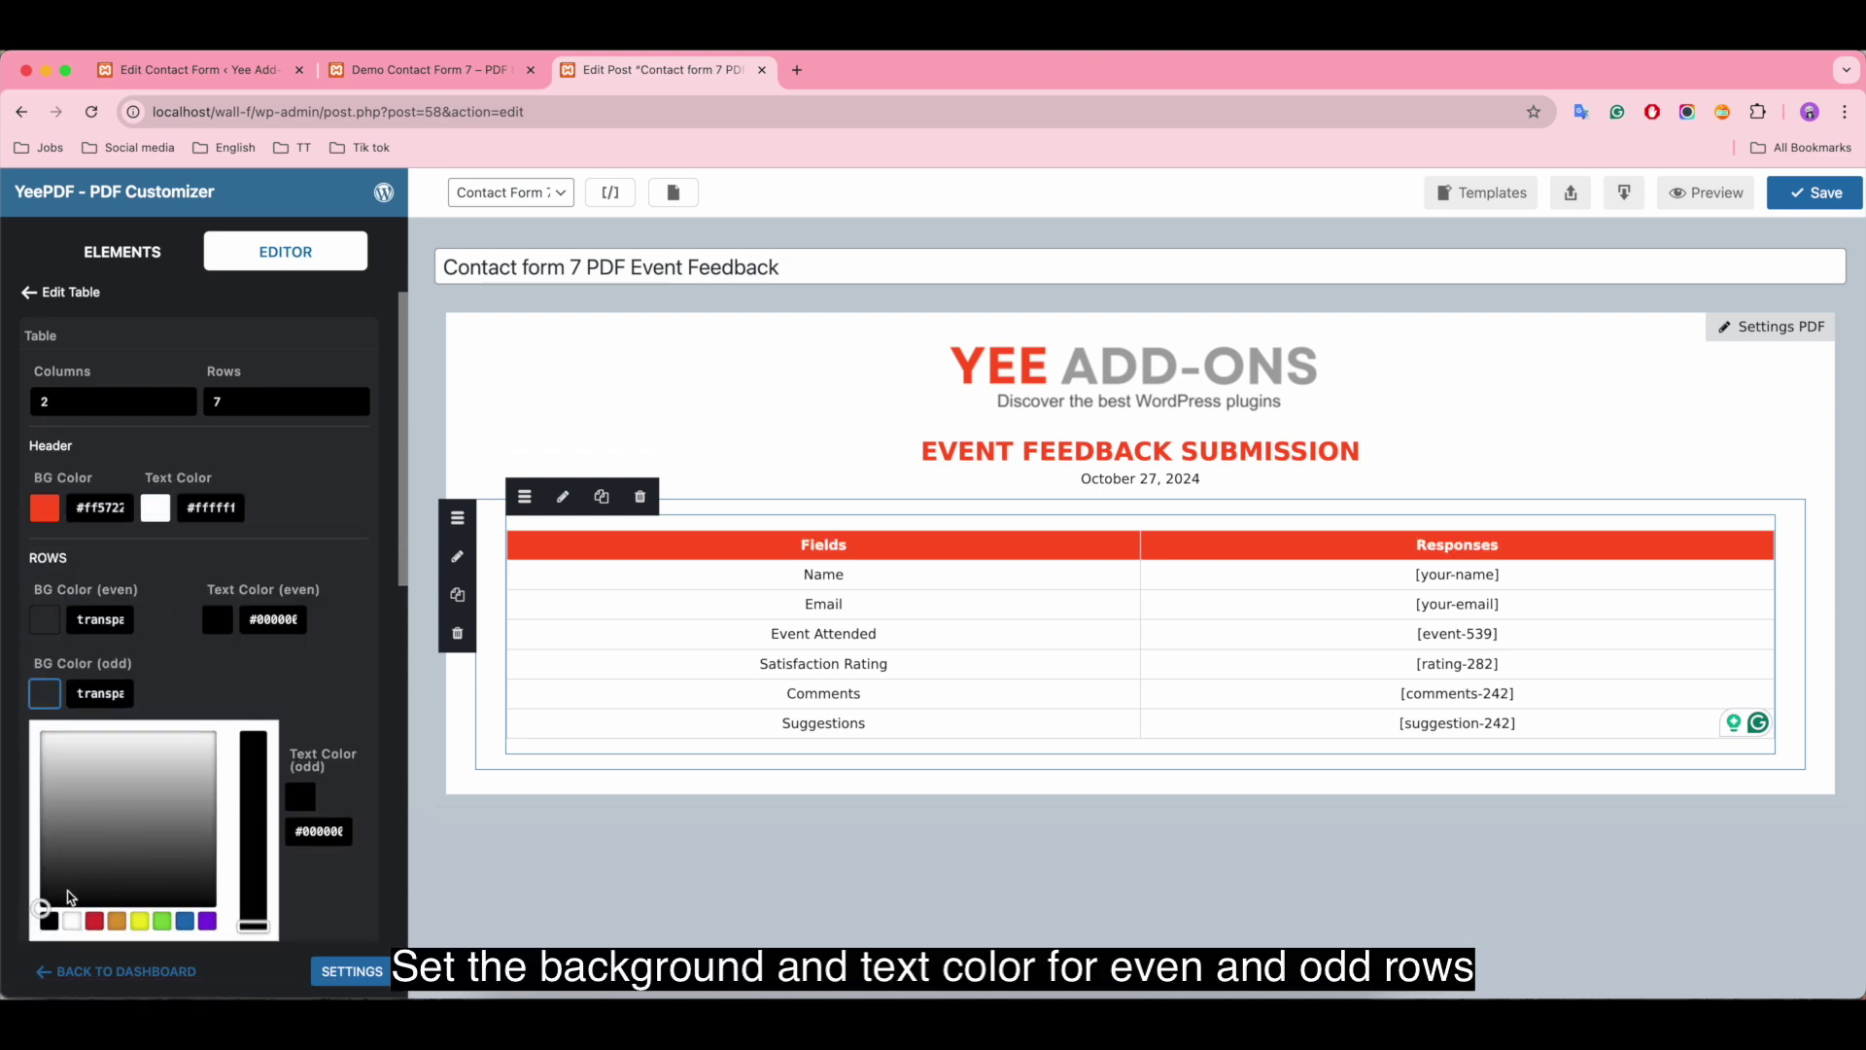
{"action": "left_click_drag", "start_coordinate": [60, 898], "coordinate": [179, 739]}
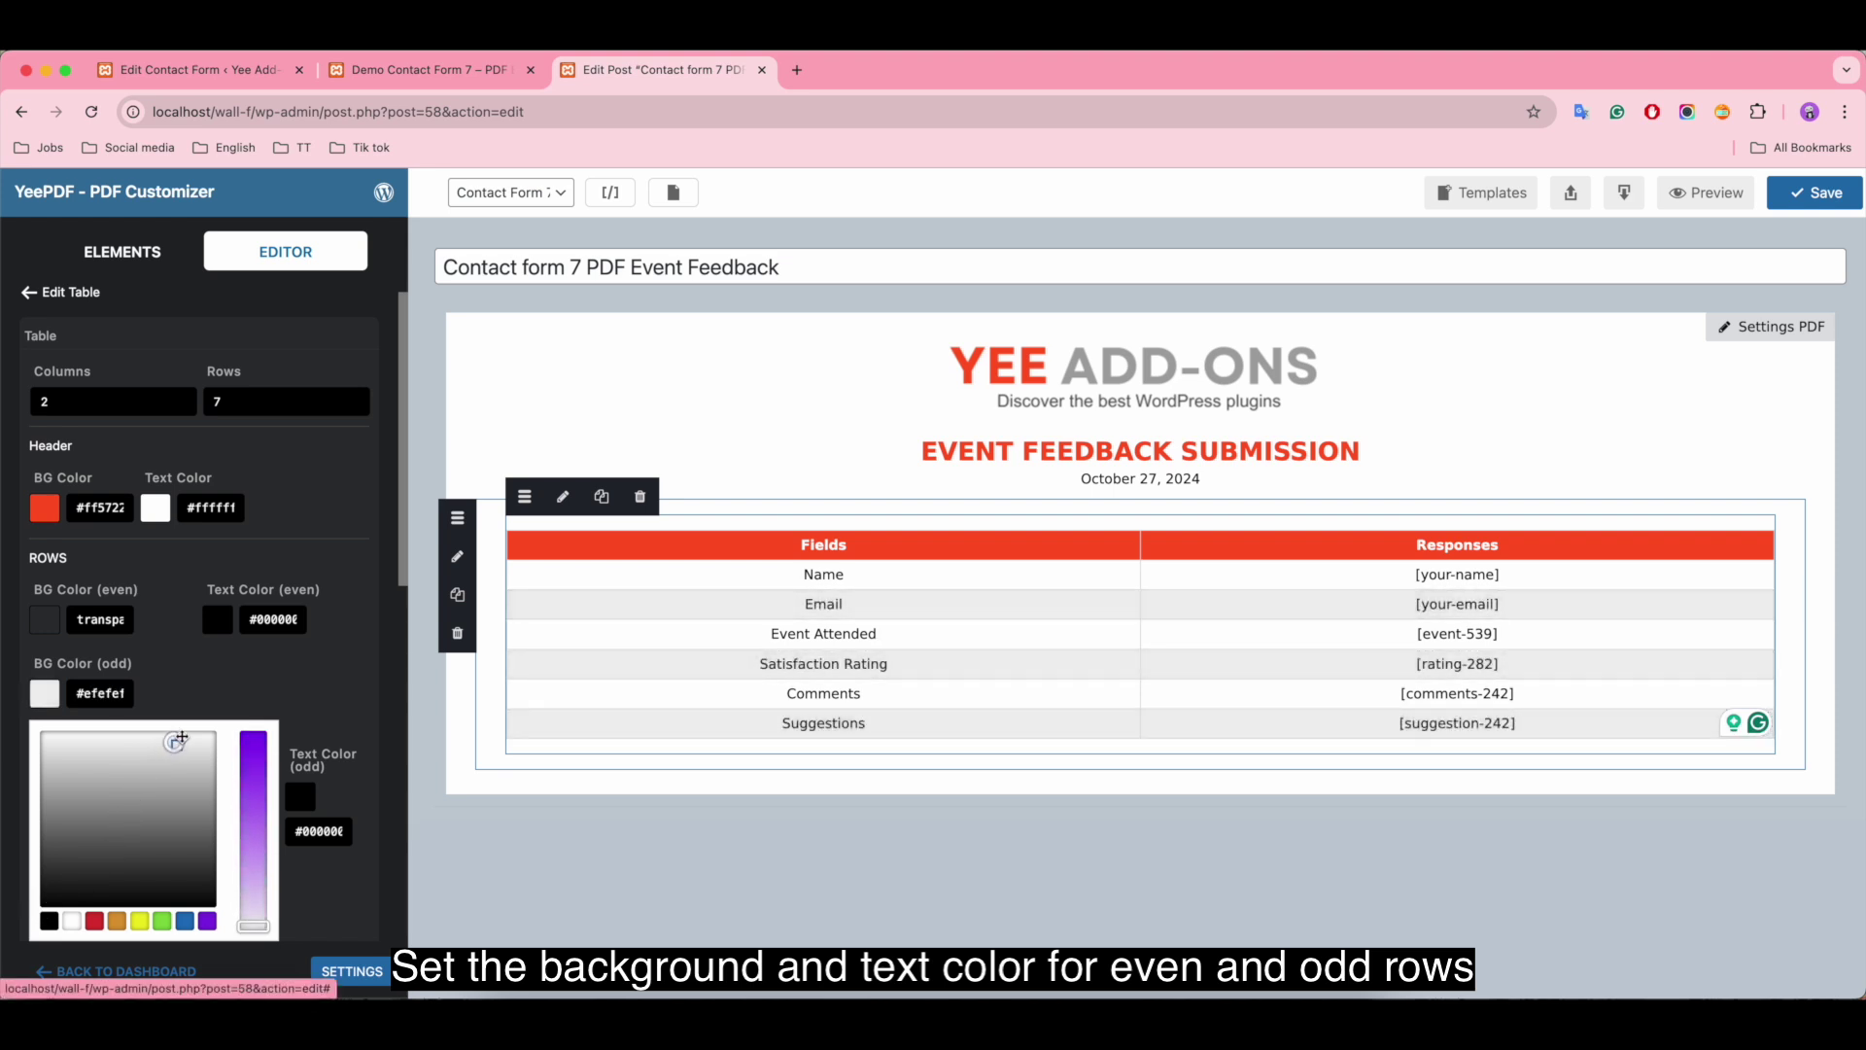
{"action": "left_click", "coordinate": [56, 699]}
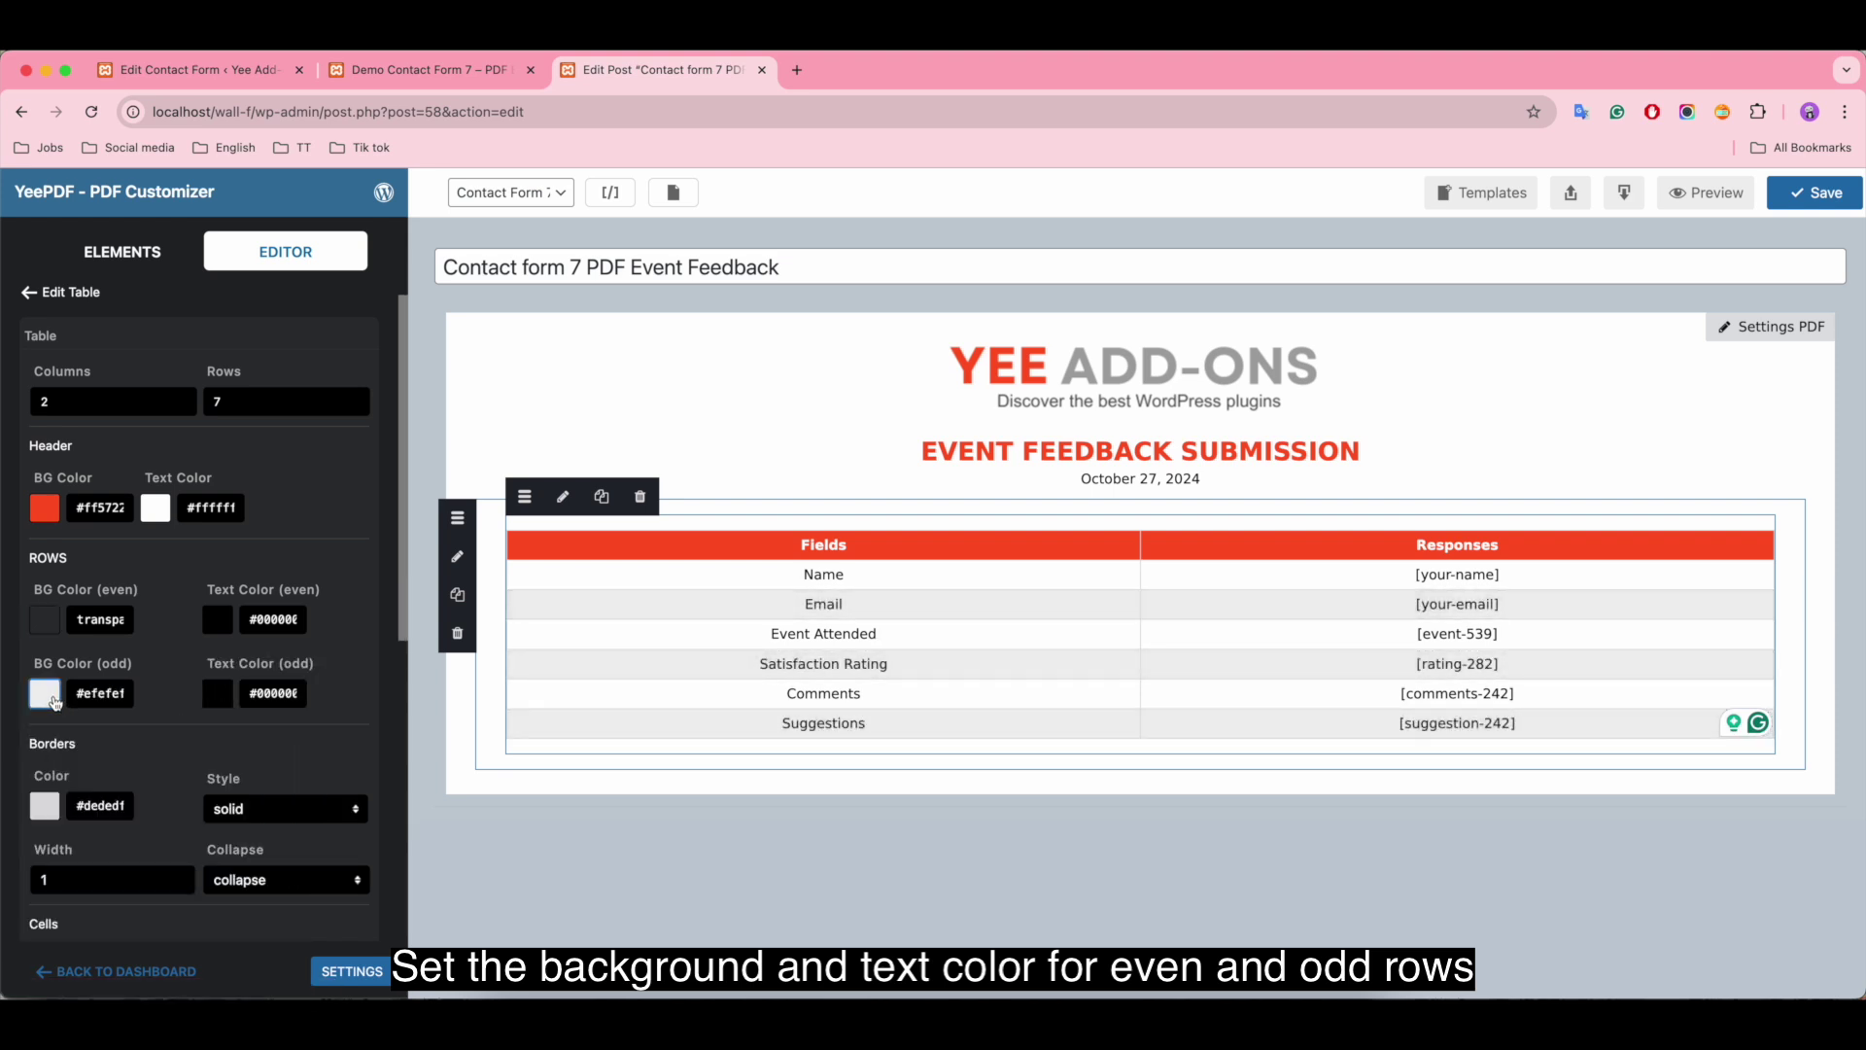
Step: Set the table border colour to light grey #dddddd
{"action": "left_click", "coordinate": [45, 806]}
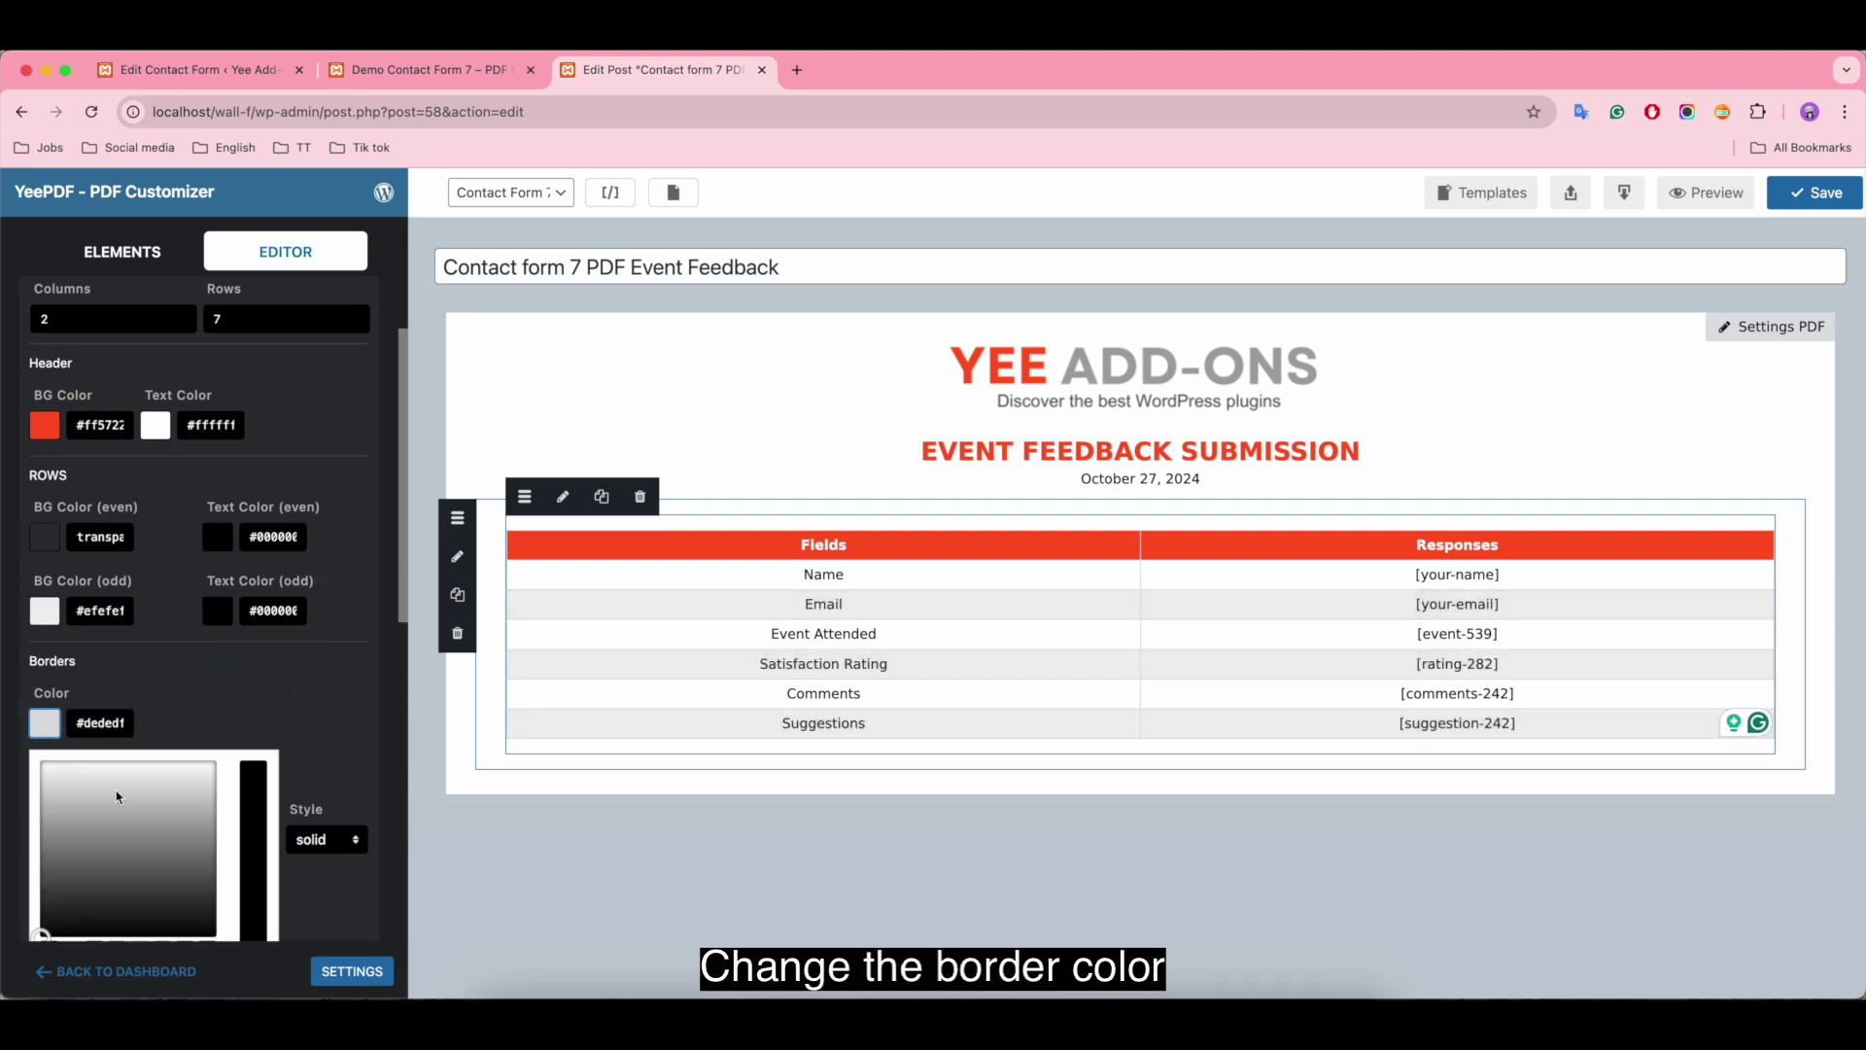
{"action": "scroll", "coordinate": [112, 797], "scroll_direction": "down", "scroll_amount": 3}
{"action": "left_click", "coordinate": [107, 772]}
{"action": "mouse_move", "coordinate": [107, 772]}
{"action": "left_mouse_down"}
{"action": "mouse_move", "coordinate": [109, 792]}
{"action": "mouse_move", "coordinate": [95, 747]}
{"action": "left_mouse_up"}
Step: Set the table border style to solid after trying dotted, dashed and none
{"action": "left_click", "coordinate": [45, 685]}
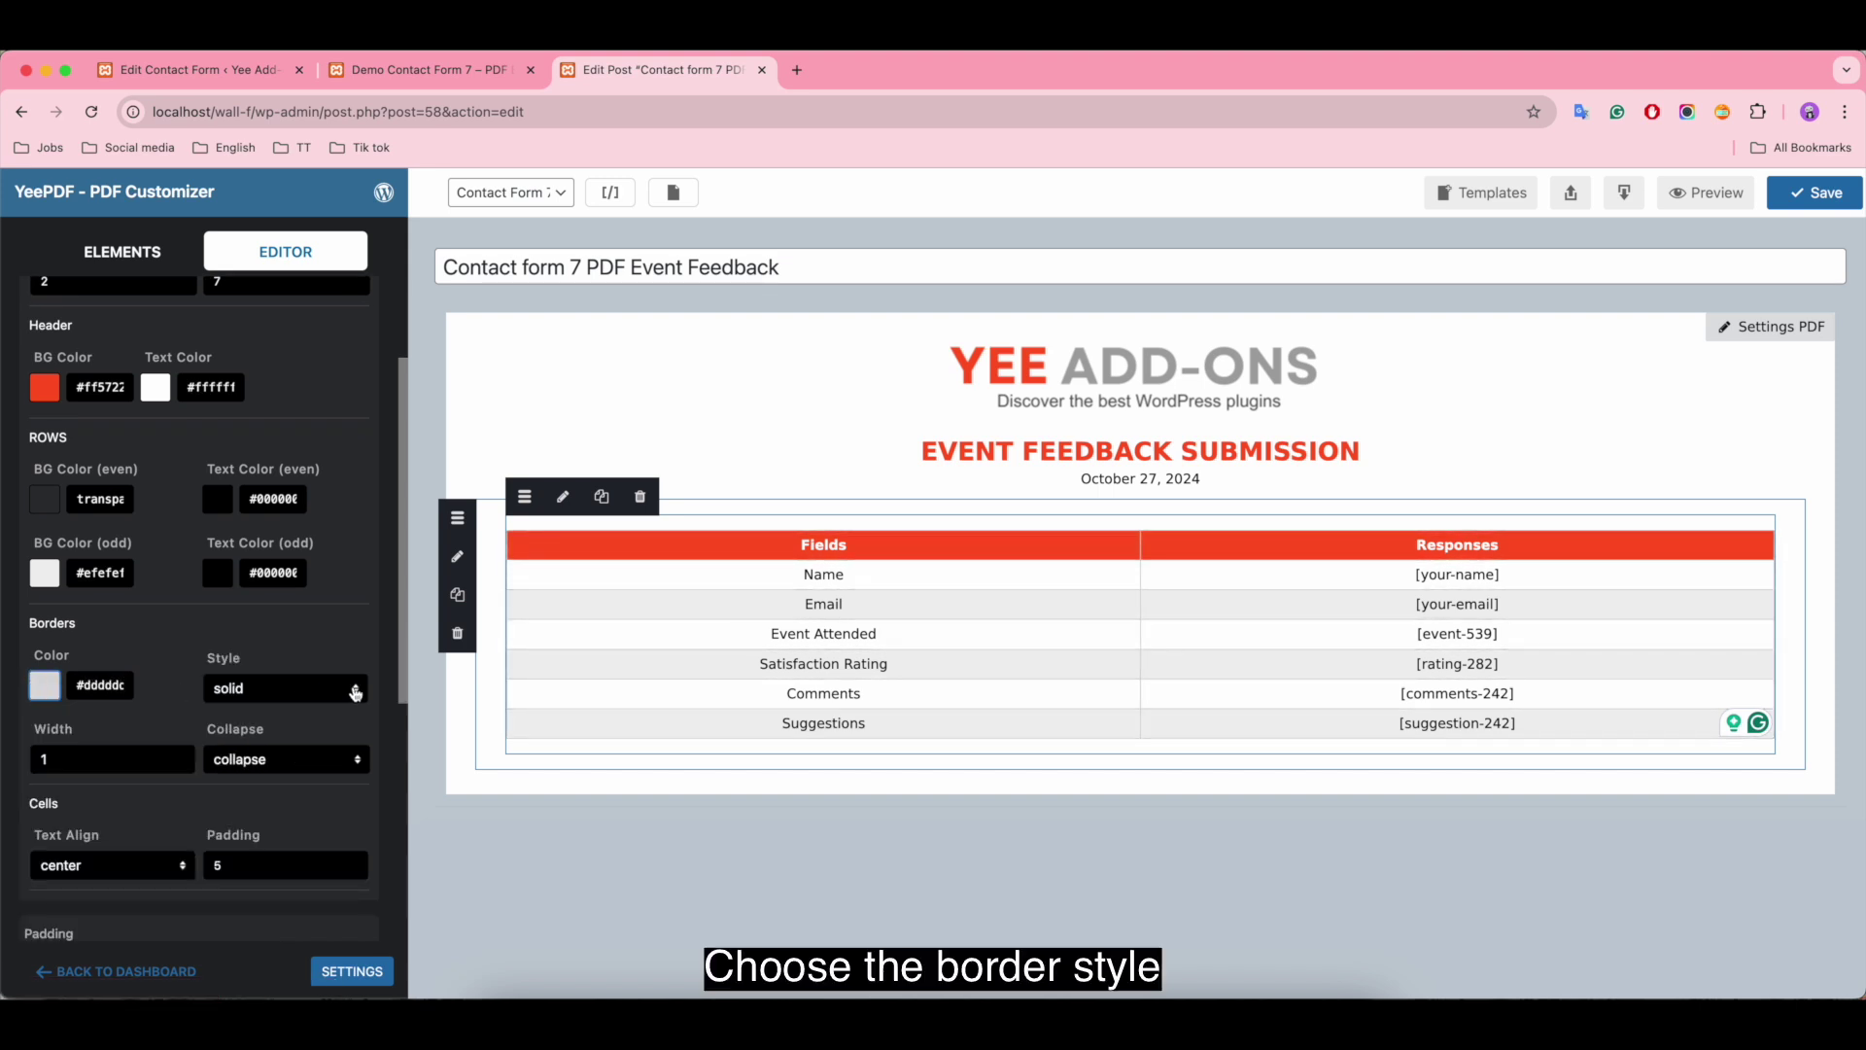
{"action": "left_click", "coordinate": [284, 687]}
{"action": "left_click", "coordinate": [322, 717]}
{"action": "left_click", "coordinate": [300, 692]}
{"action": "left_click", "coordinate": [289, 711]}
{"action": "left_click", "coordinate": [294, 695]}
{"action": "left_click", "coordinate": [279, 823]}
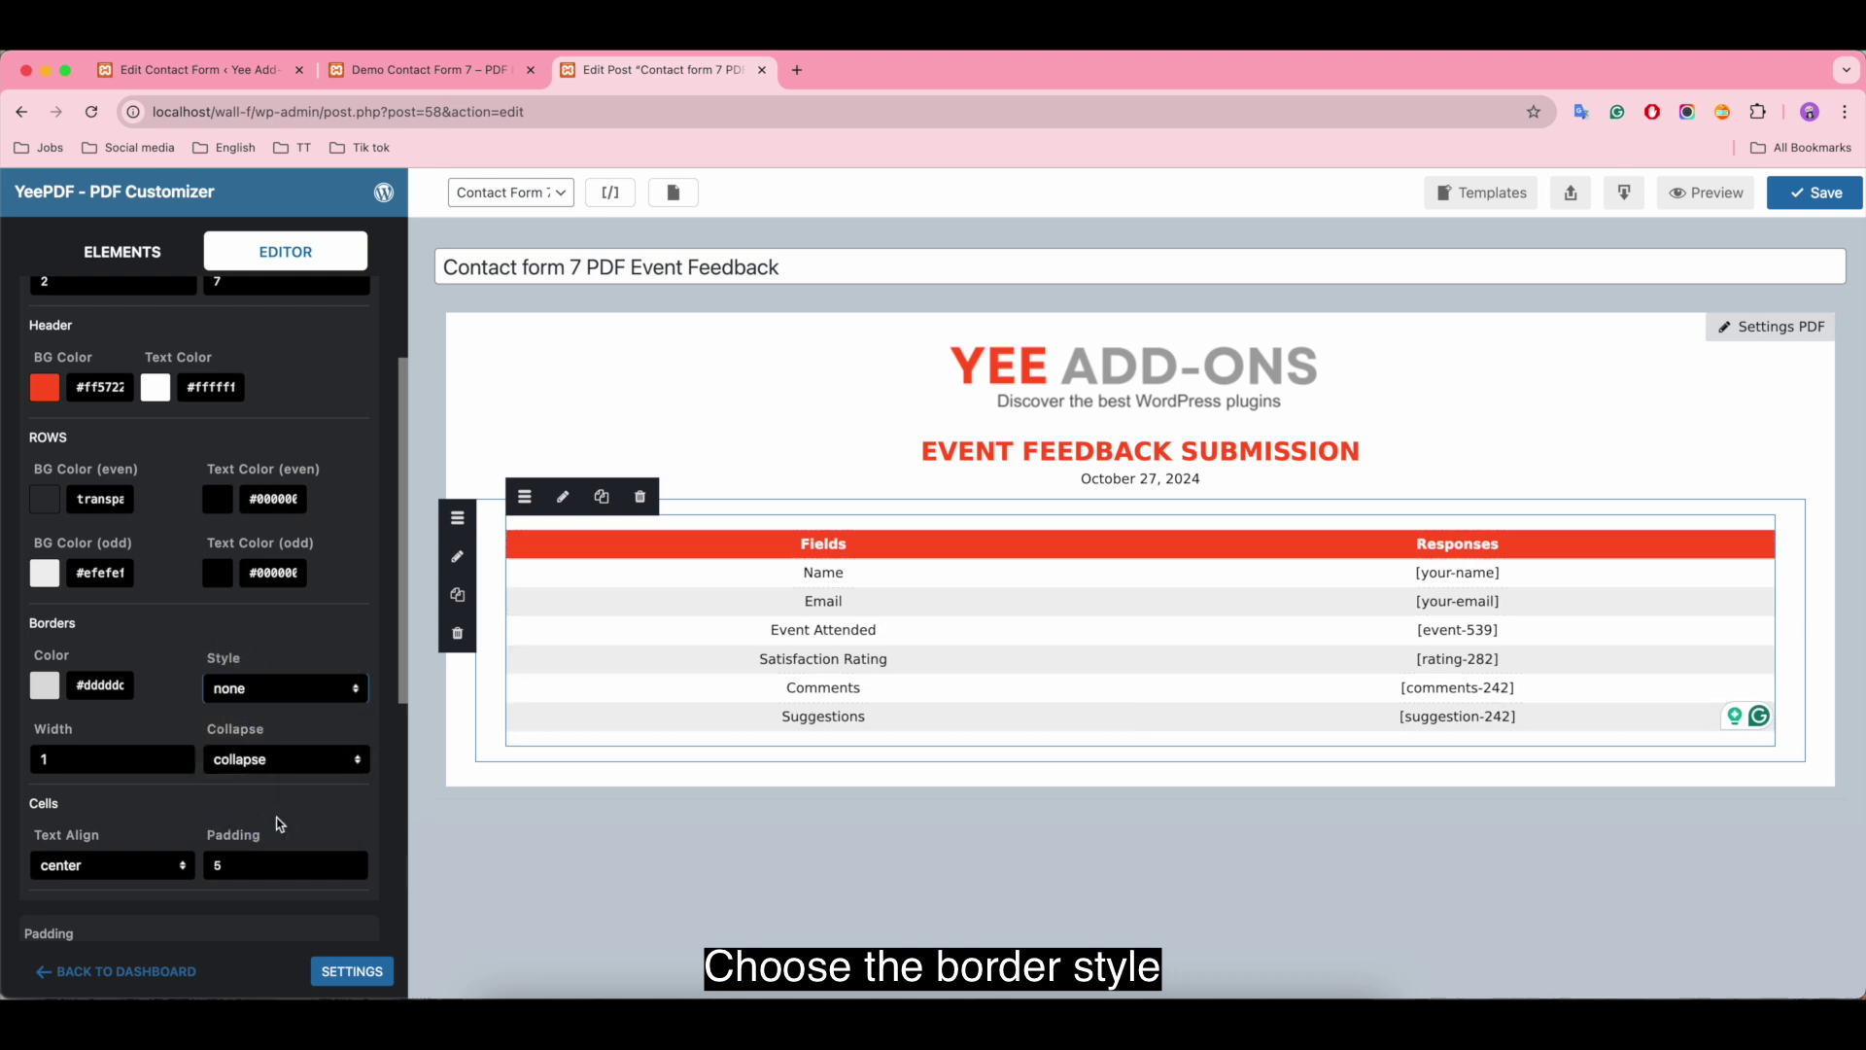
{"action": "left_click", "coordinate": [258, 698]}
{"action": "left_click", "coordinate": [251, 516]}
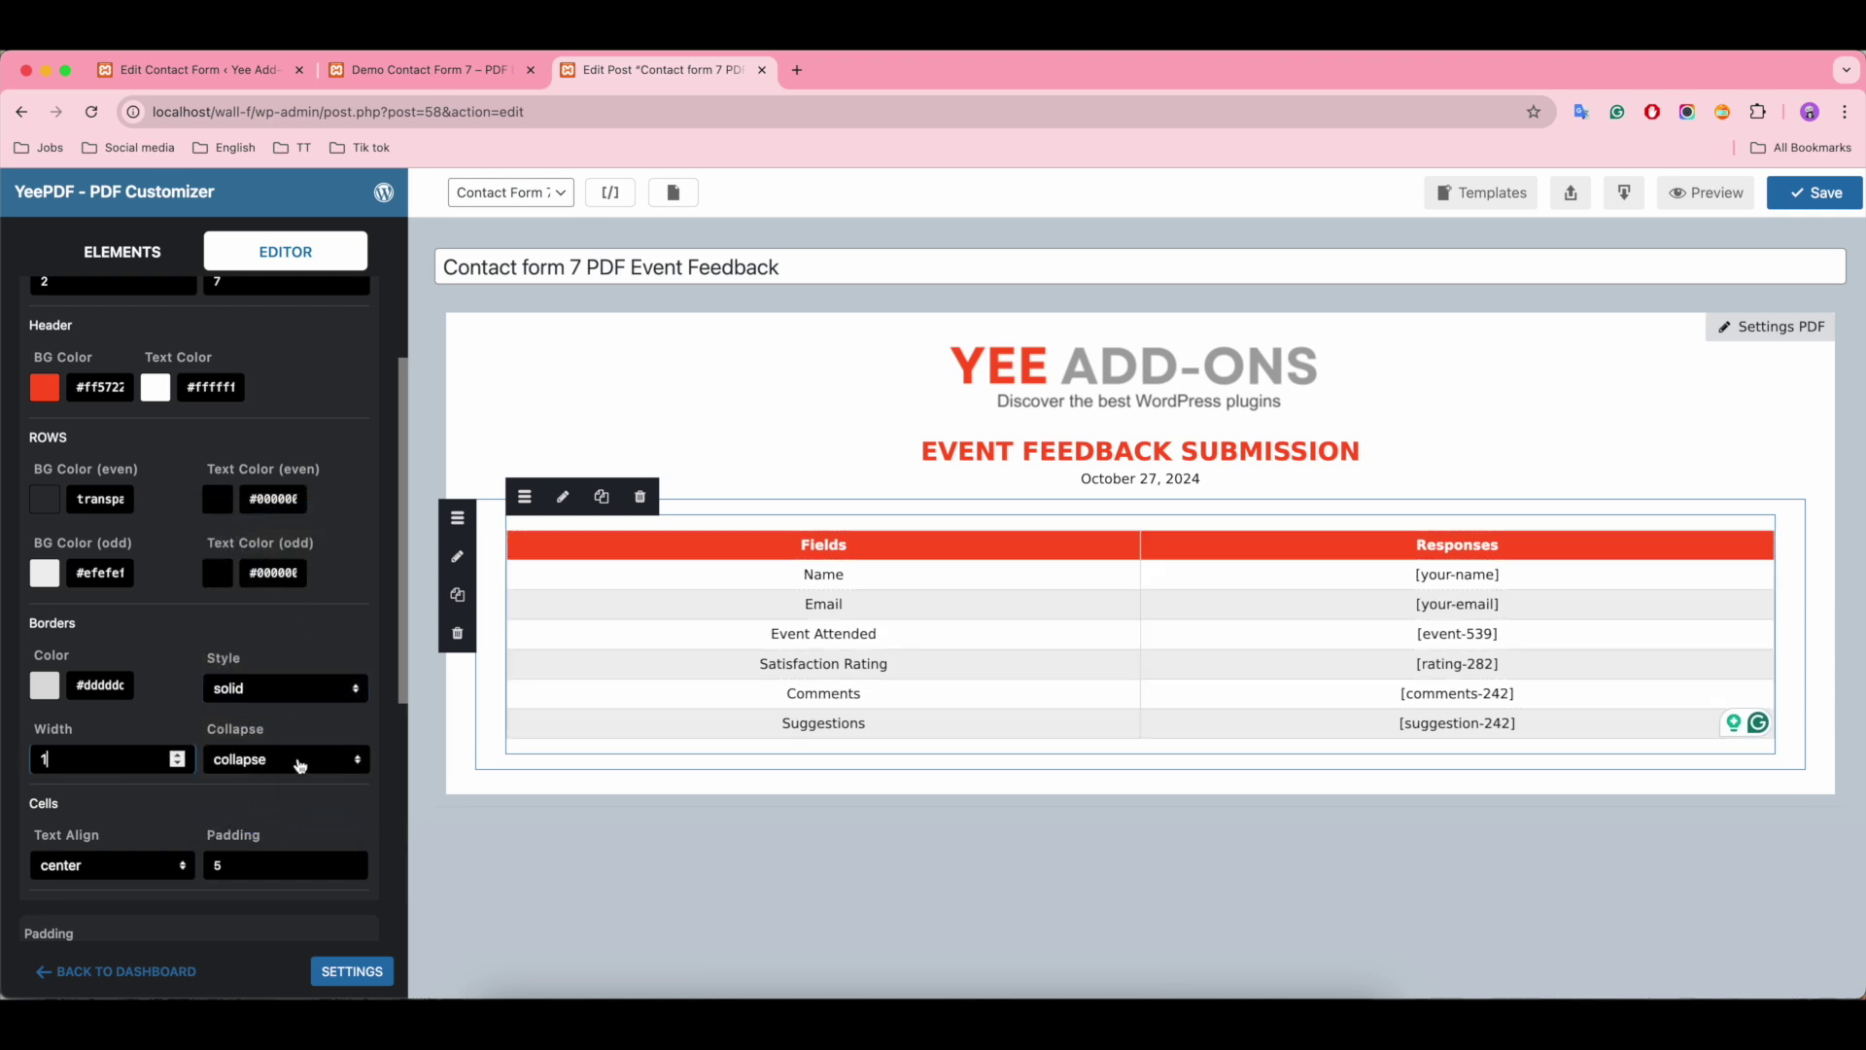
Step: Set the table's border Collapse option to collapse
{"action": "scroll", "coordinate": [300, 765], "scroll_direction": "down", "scroll_amount": 1}
{"action": "left_click", "coordinate": [292, 706]}
{"action": "scroll", "coordinate": [291, 706], "scroll_direction": "down", "scroll_amount": 1}
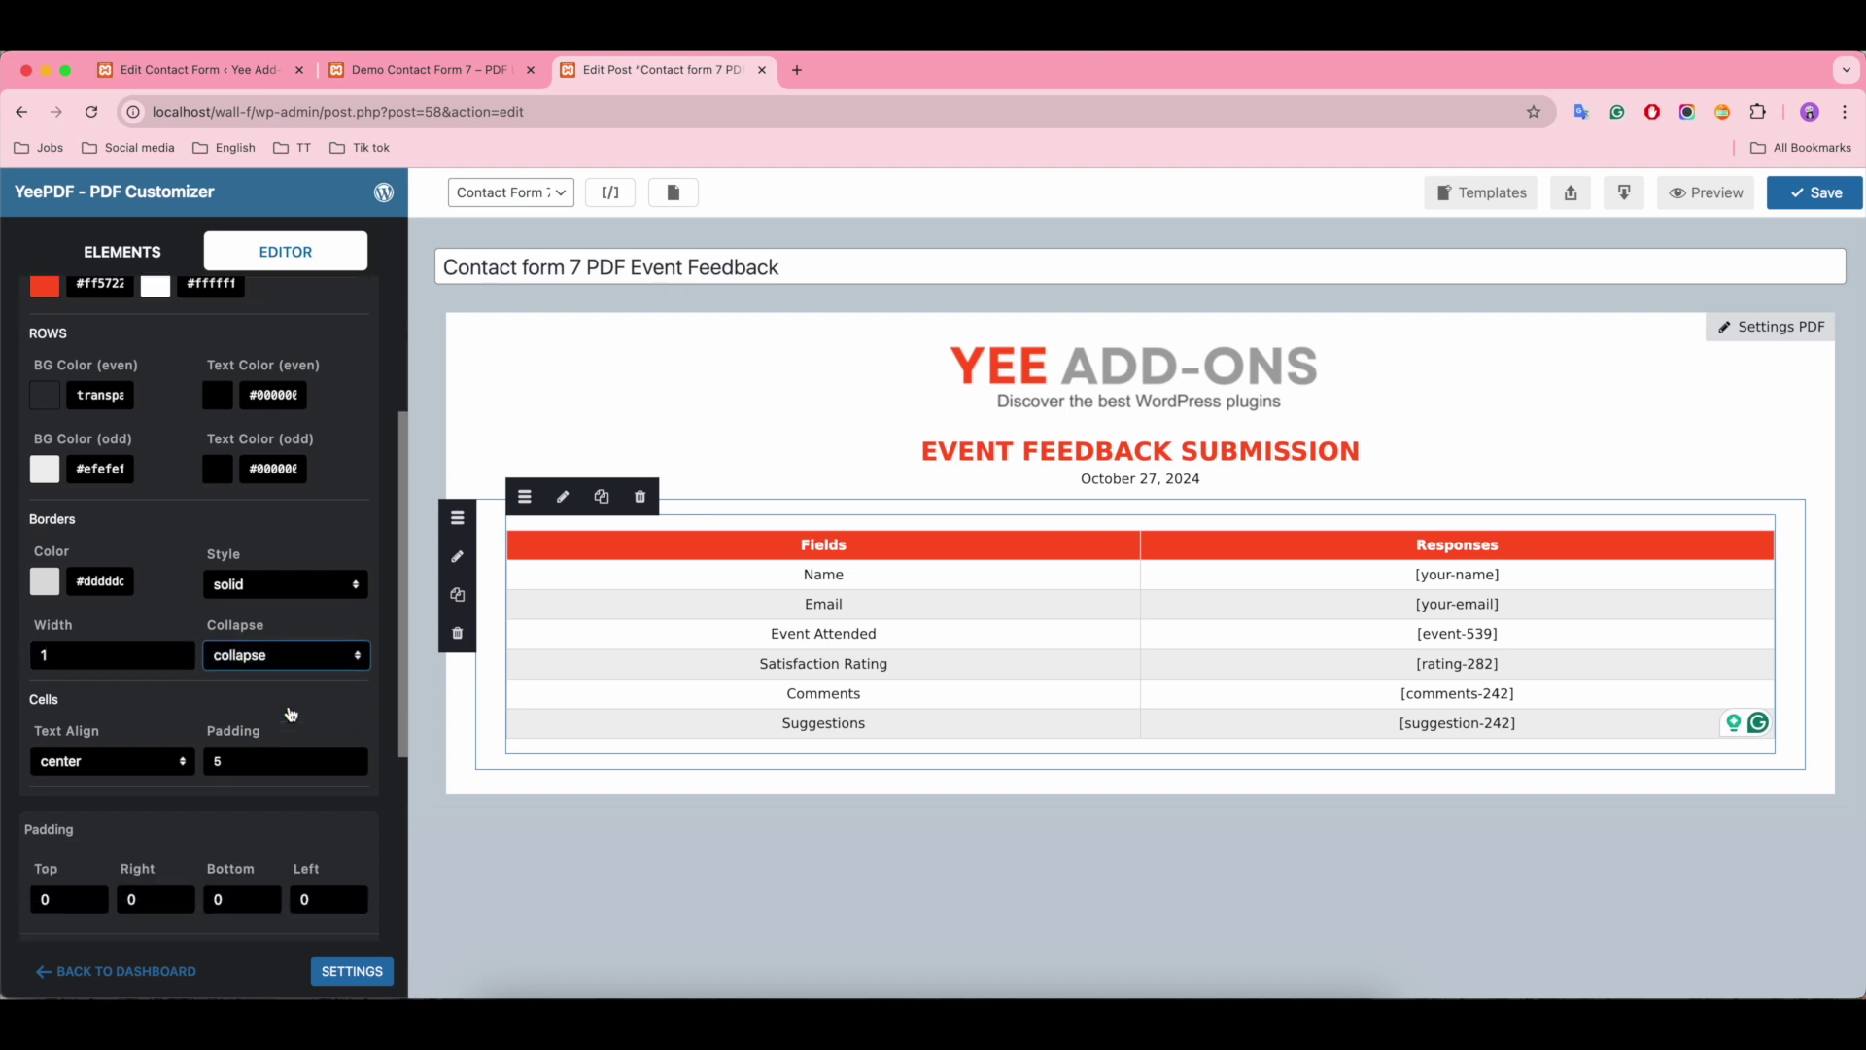
{"action": "left_click", "coordinate": [284, 659]}
{"action": "left_click", "coordinate": [246, 678]}
{"action": "left_click", "coordinate": [277, 668]}
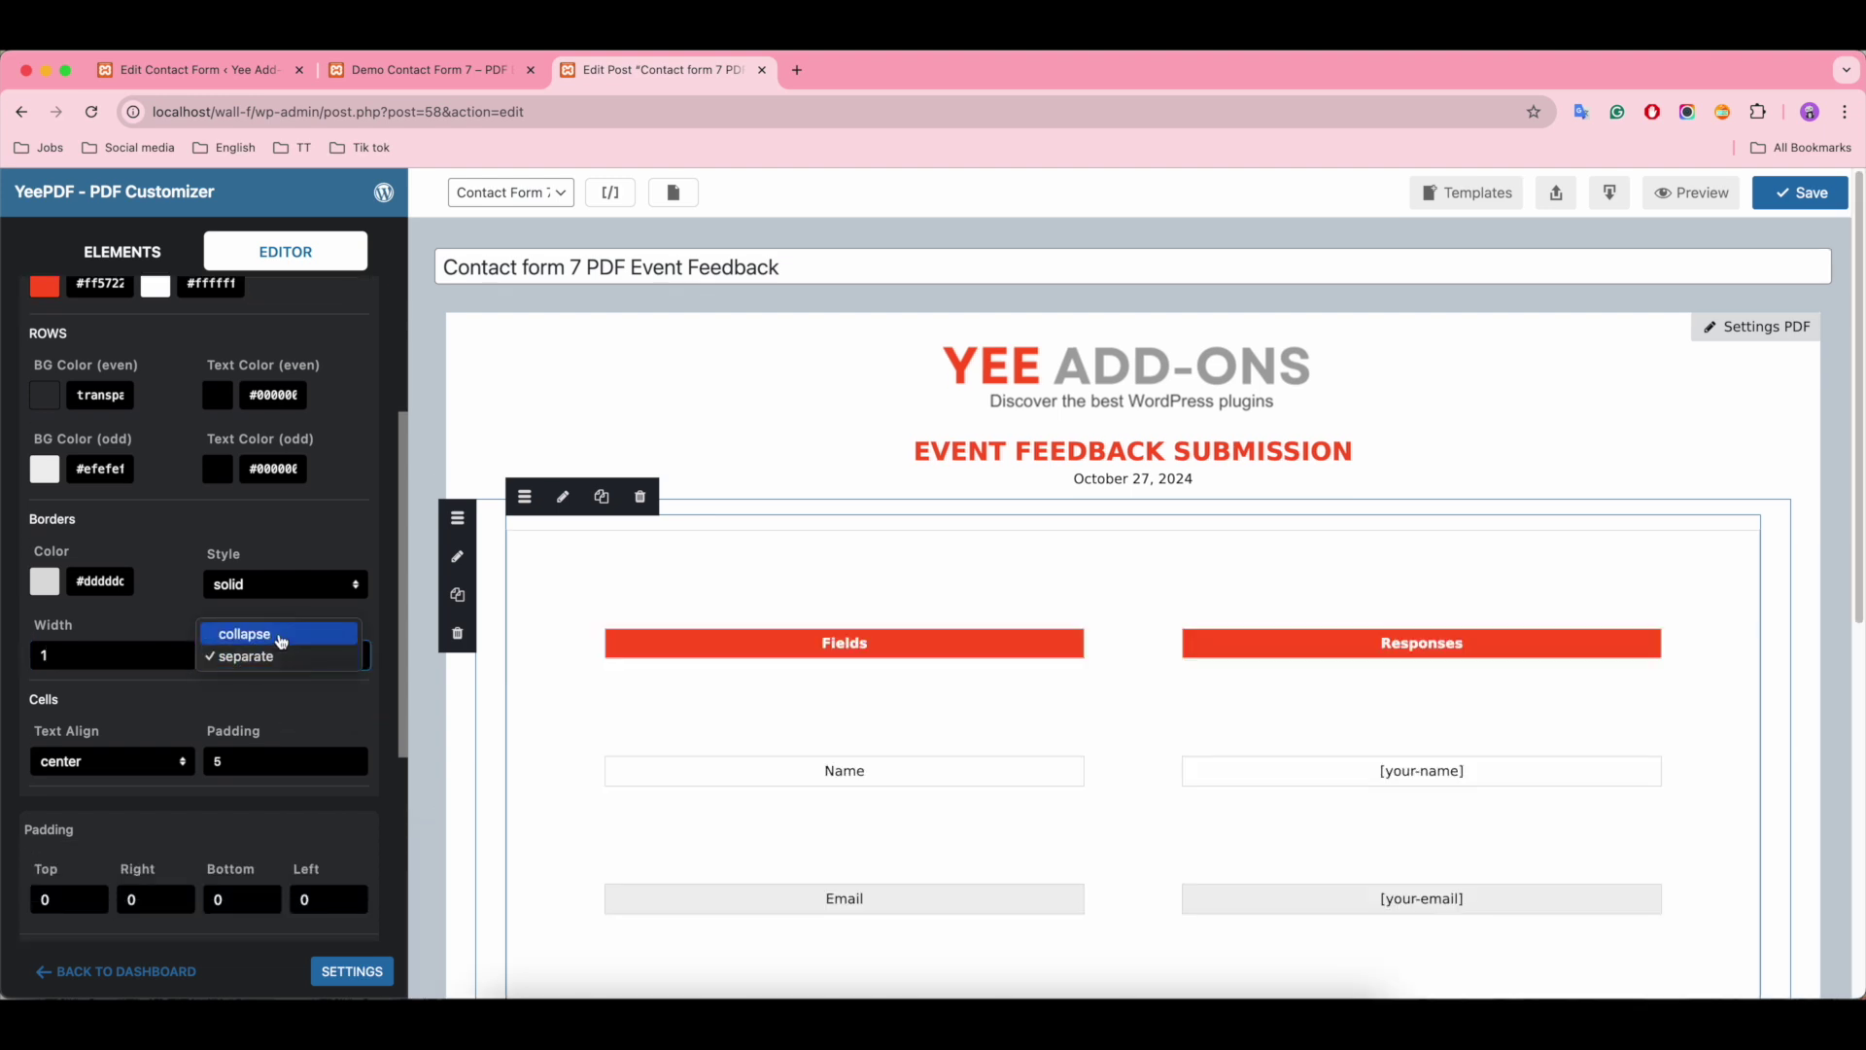
{"action": "left_click", "coordinate": [281, 634]}
Step: Set the table cell Text Align to center
{"action": "left_click", "coordinate": [107, 761]}
{"action": "left_click", "coordinate": [107, 744]}
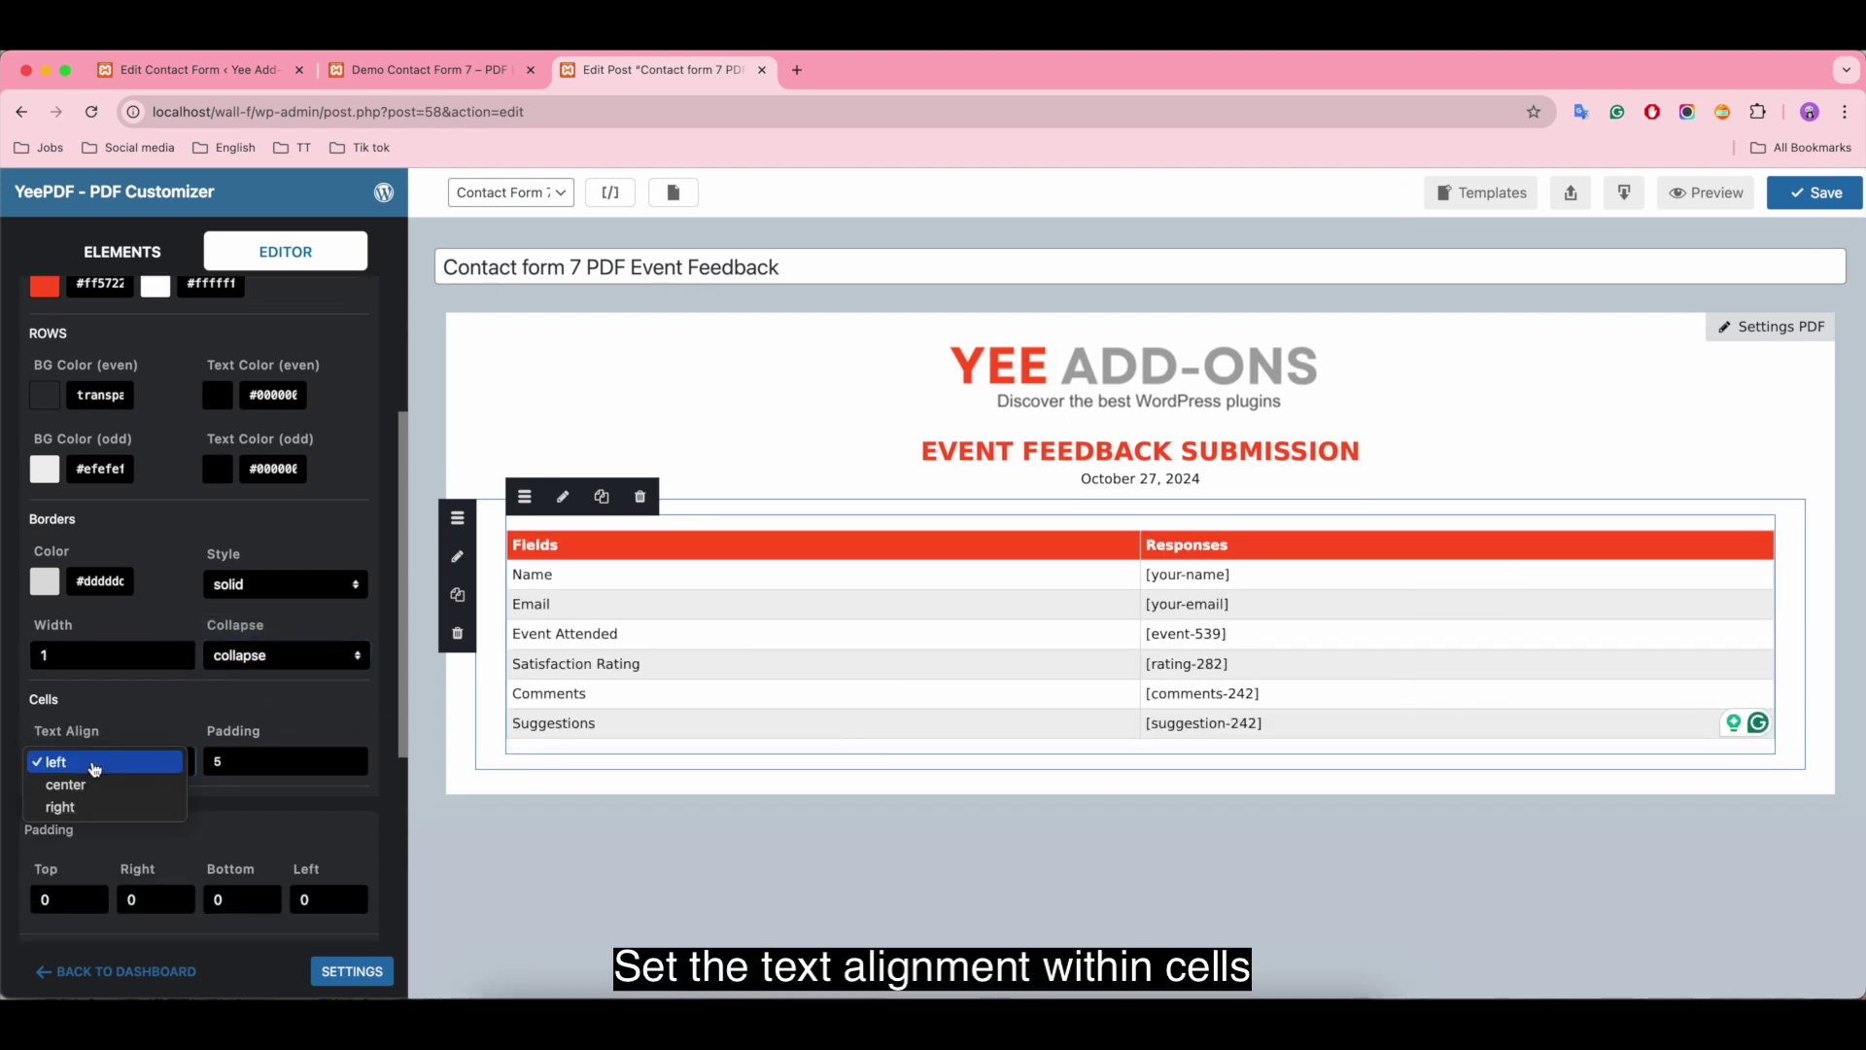
{"action": "left_click", "coordinate": [85, 802]}
{"action": "left_click", "coordinate": [88, 761]}
{"action": "left_click", "coordinate": [89, 741]}
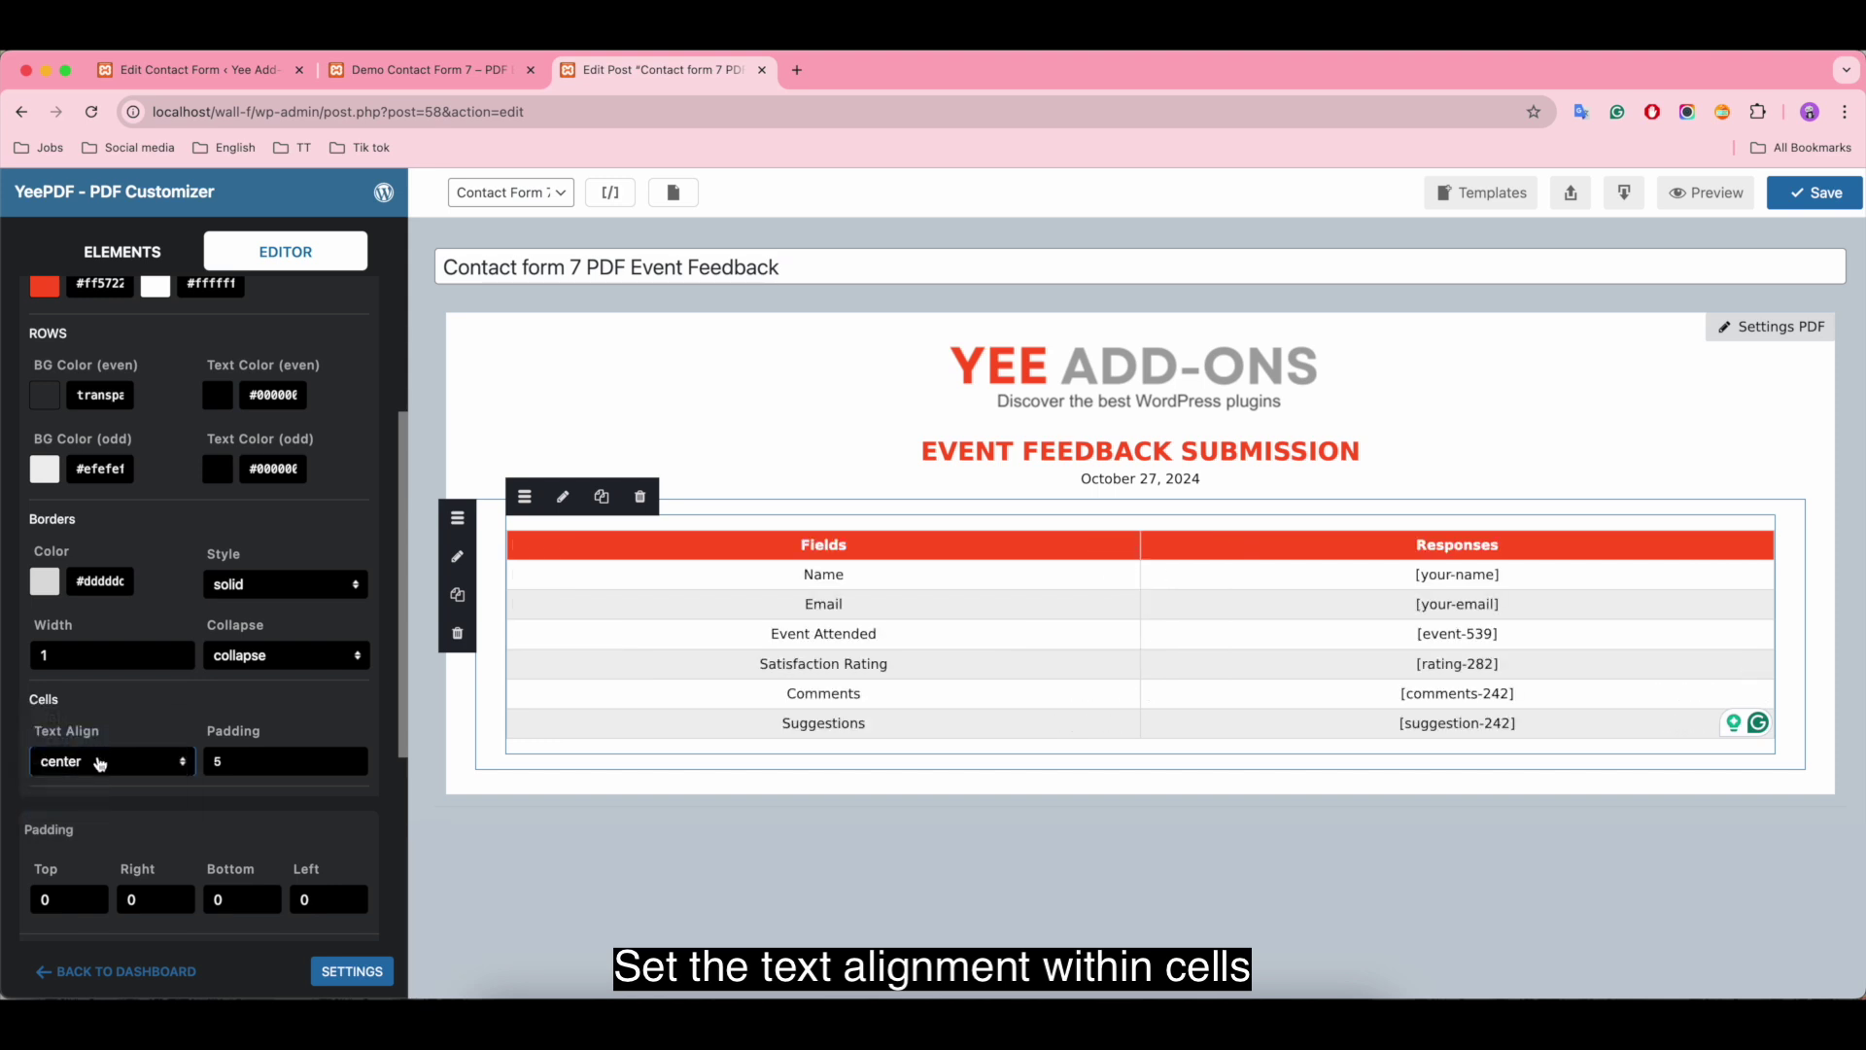
{"action": "scroll", "coordinate": [97, 767], "scroll_direction": "down", "scroll_amount": 5}
{"action": "scroll", "coordinate": [190, 775], "scroll_direction": "up", "scroll_amount": 10}
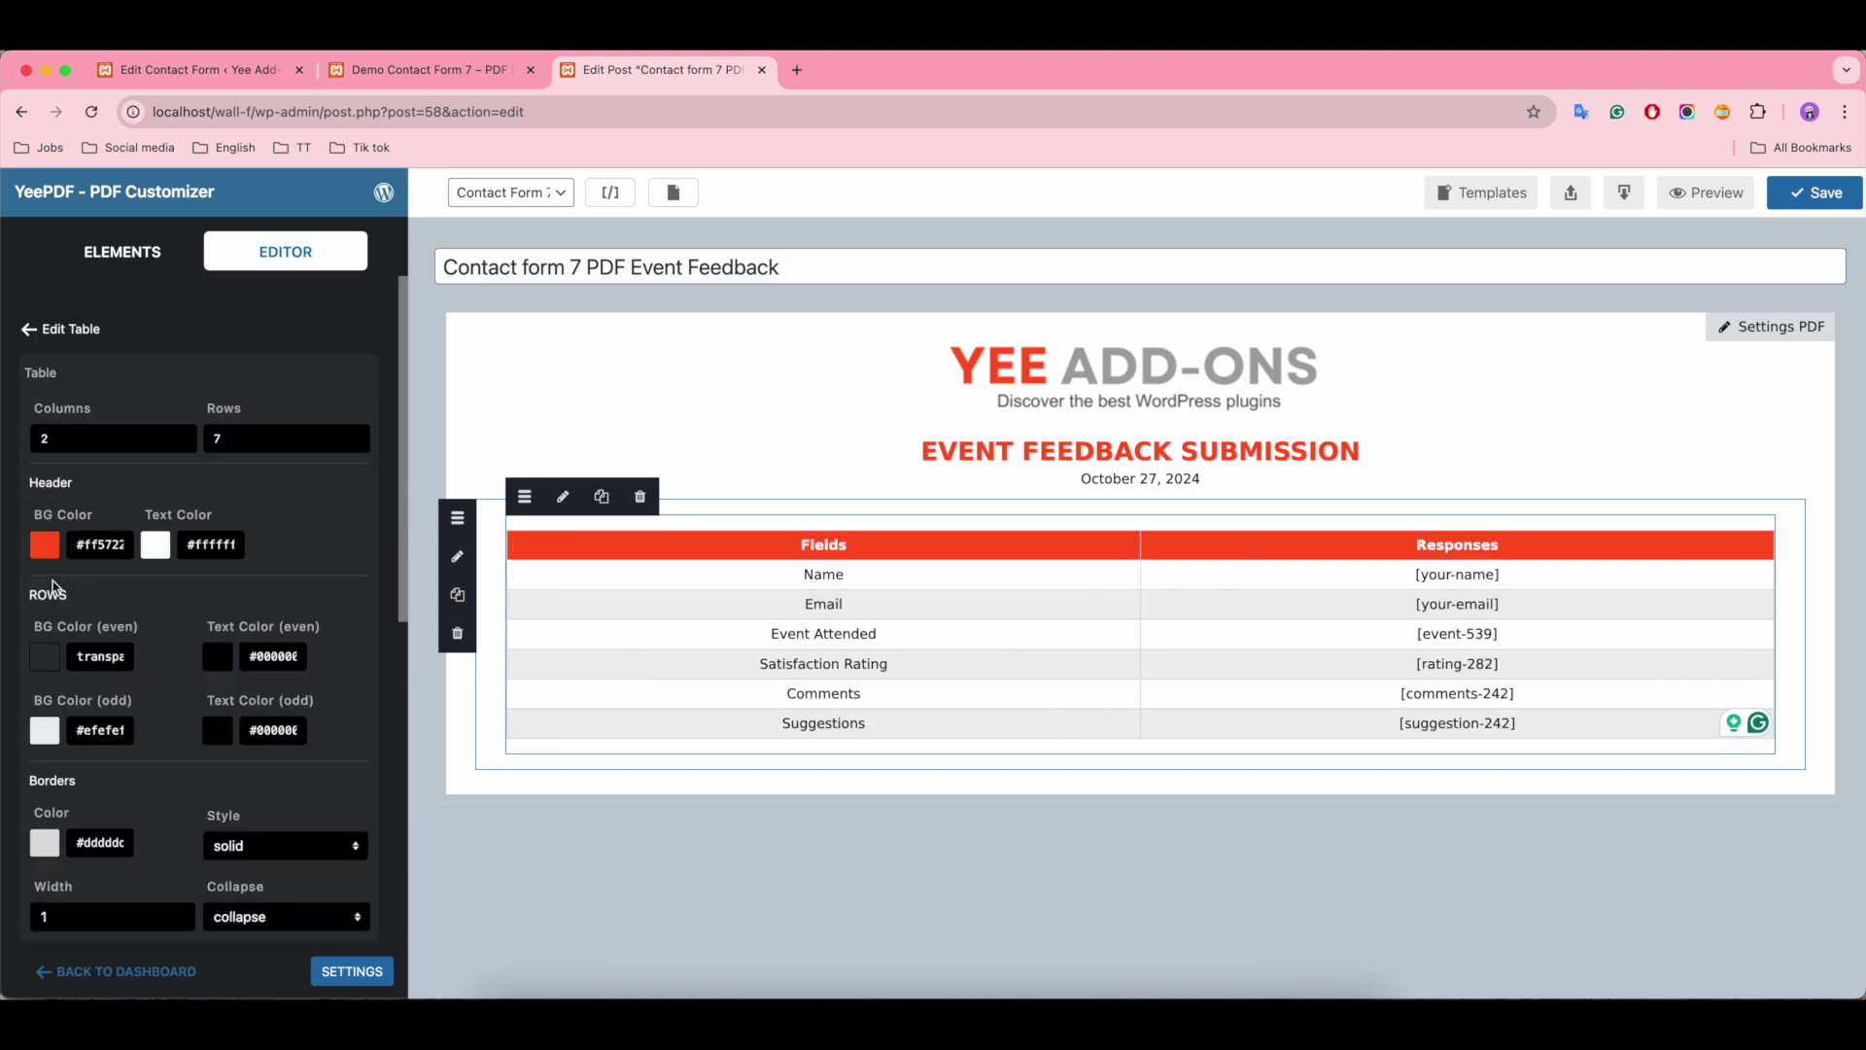
Step: Add a text block below the table reading 'Thanks for your feedback!', a contact line and a contact e-mail
{"action": "left_click", "coordinate": [115, 261]}
{"action": "left_click_drag", "start_coordinate": [146, 703], "coordinate": [911, 780]}
{"action": "left_click_drag", "start_coordinate": [454, 761], "coordinate": [964, 789]}
{"action": "key", "text": "ctrl+a"}
{"action": "key", "text": "BackSpace"}
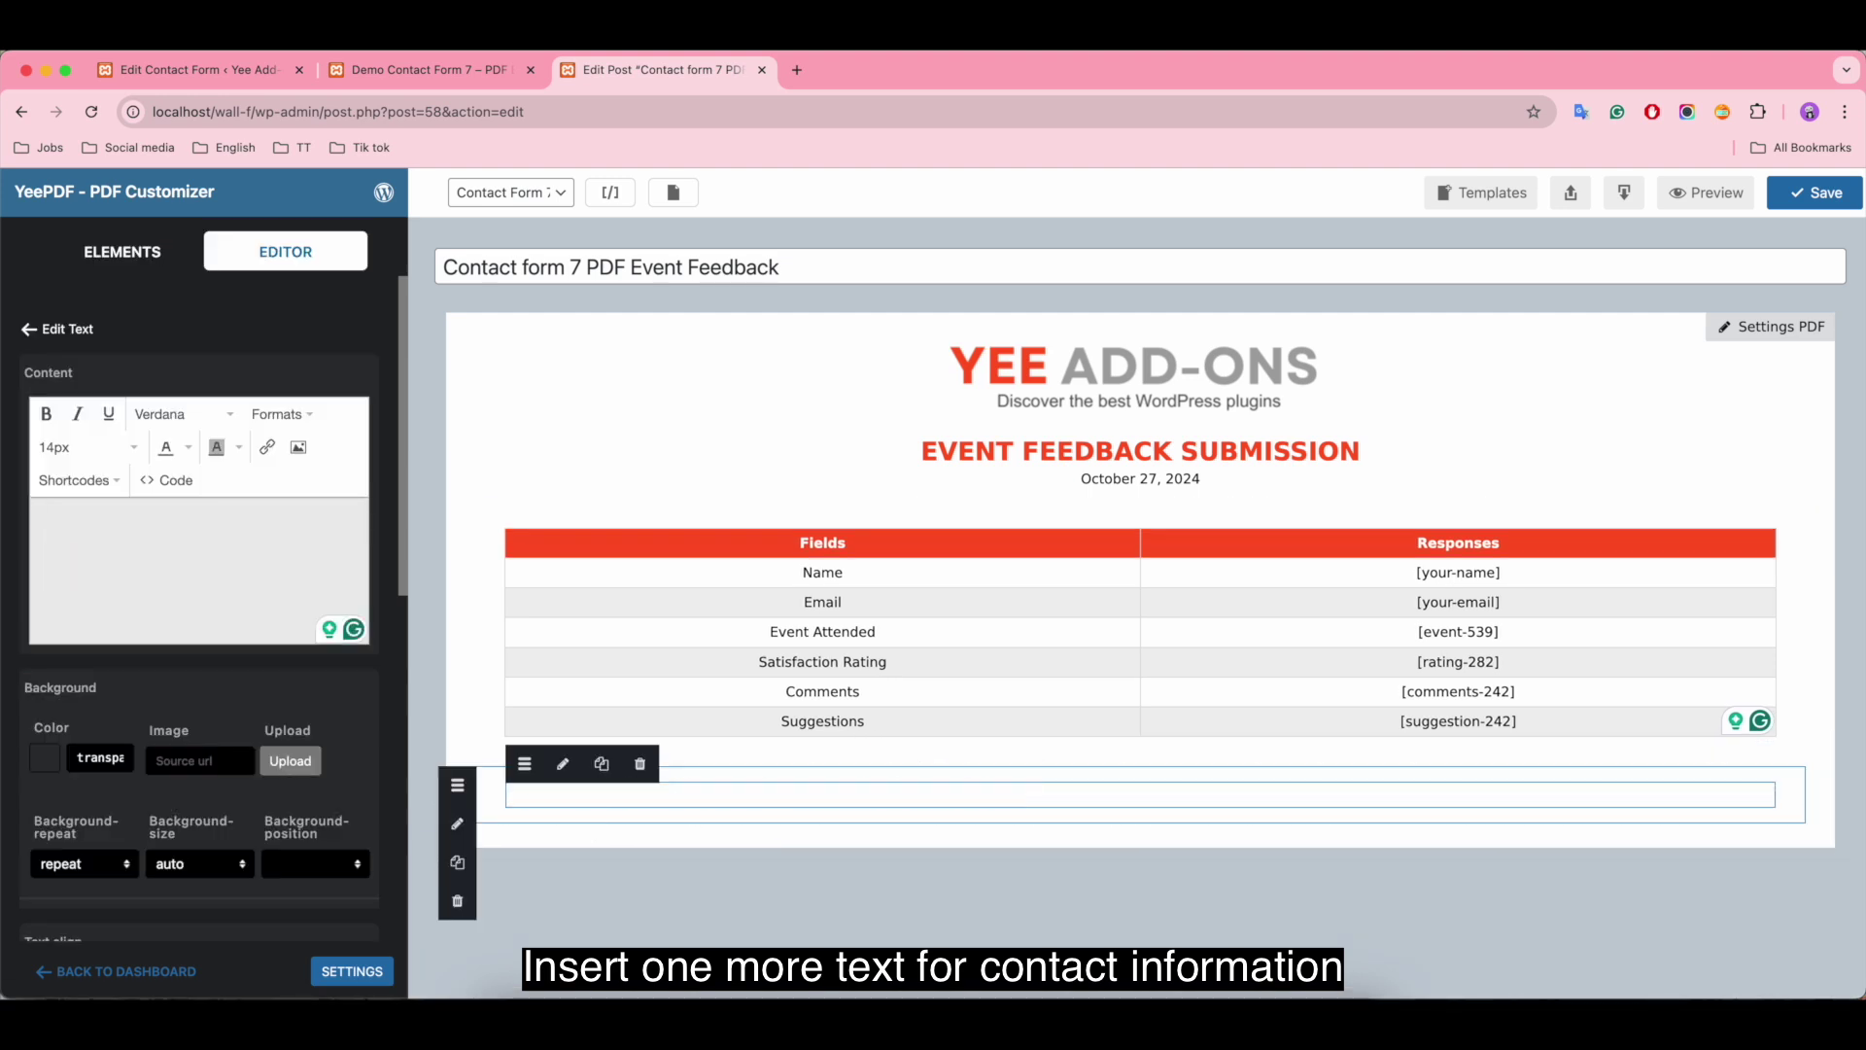
{"action": "type", "text": "Thanks for your feedback!"}
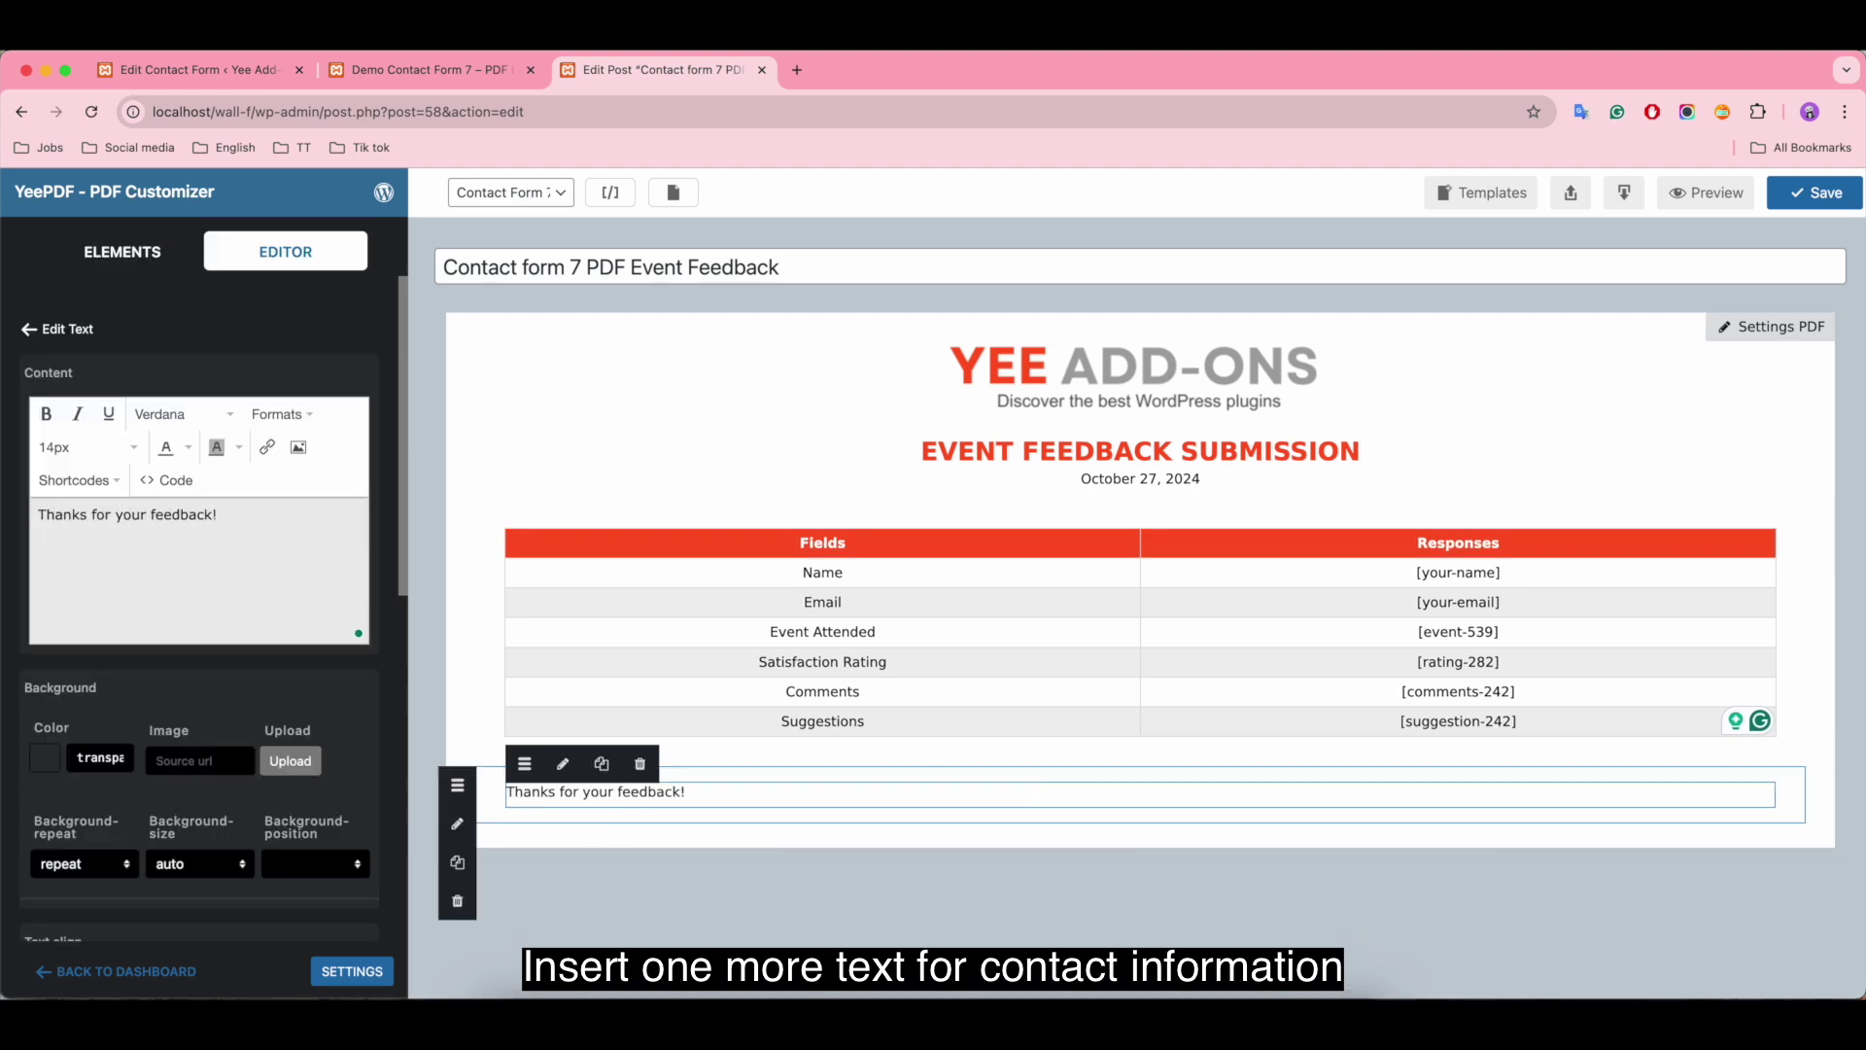
{"action": "key", "text": "Return"}
{"action": "type", "text": "For any questions, please fee"}
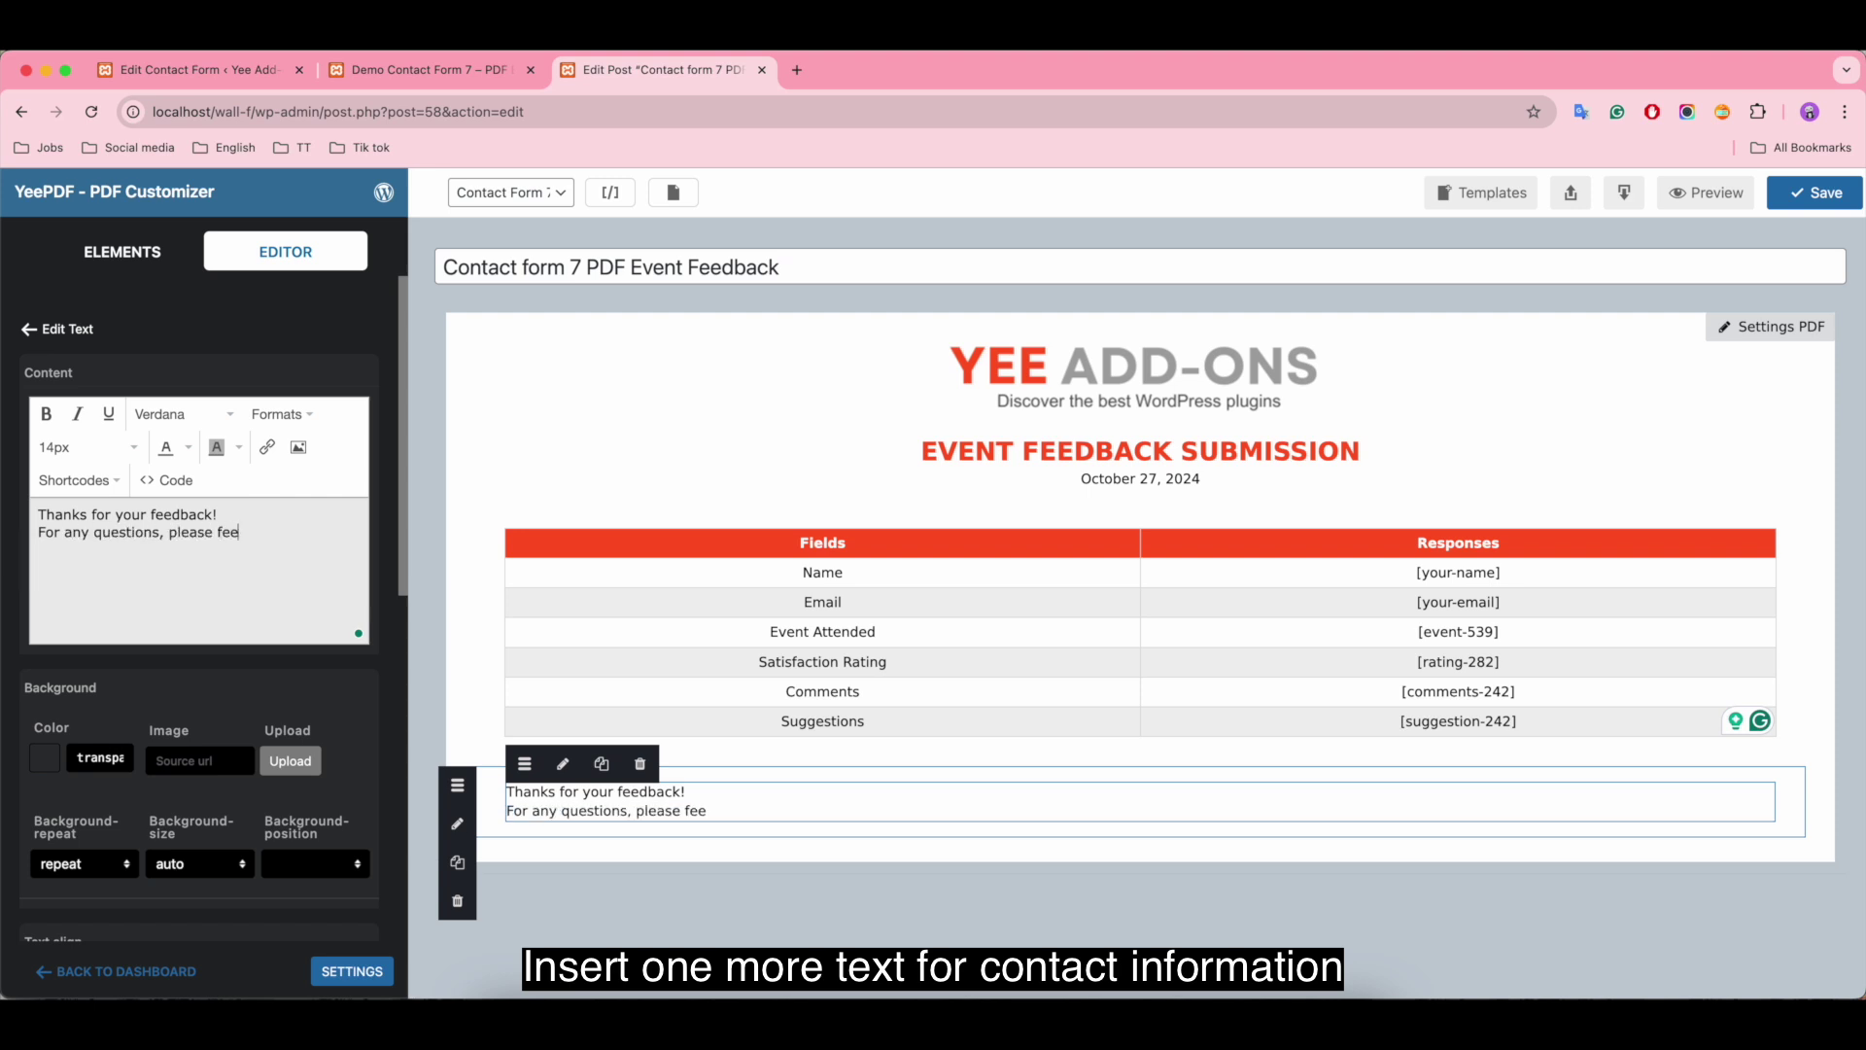
{"action": "type", "text": "l free to contact us"}
{"action": "key", "text": "Return"}
{"action": "type", "text": "info@example.com"}
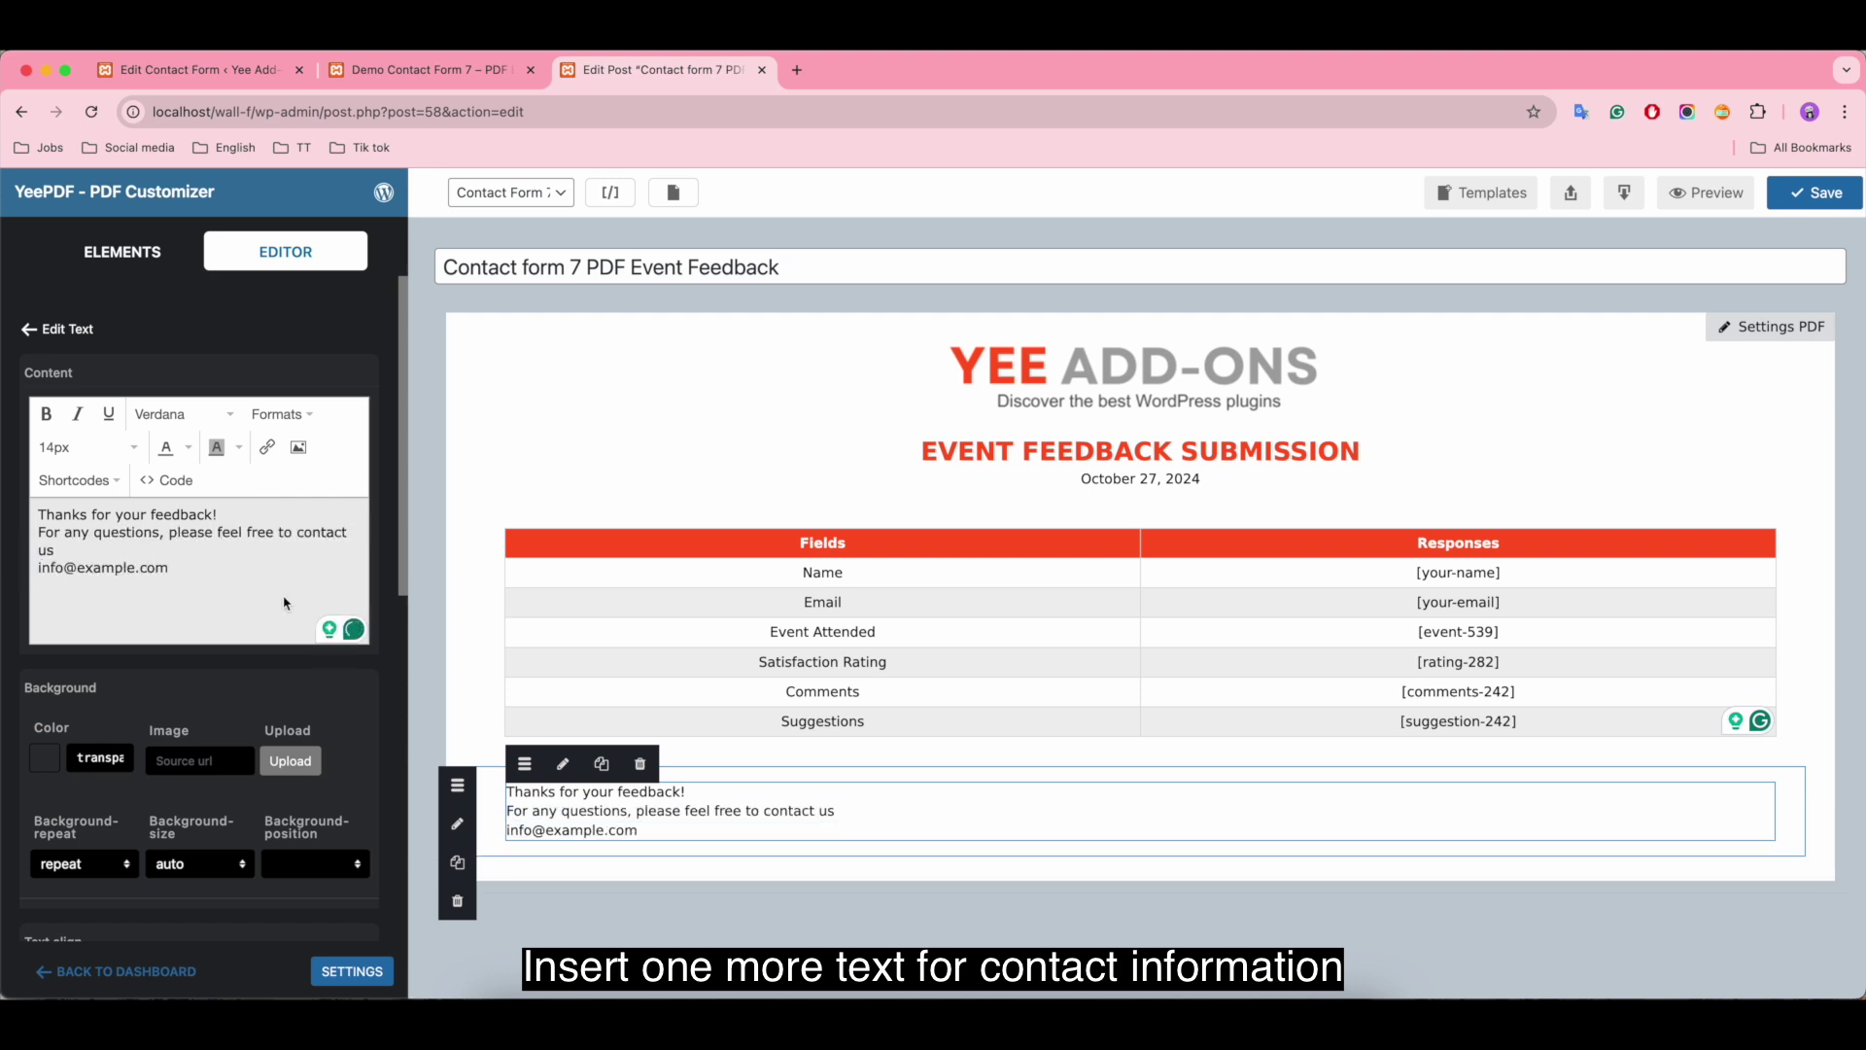
Step: Centre the footer text and make 'Thanks for your feedback!' bold
{"action": "key", "text": "ctrl+a"}
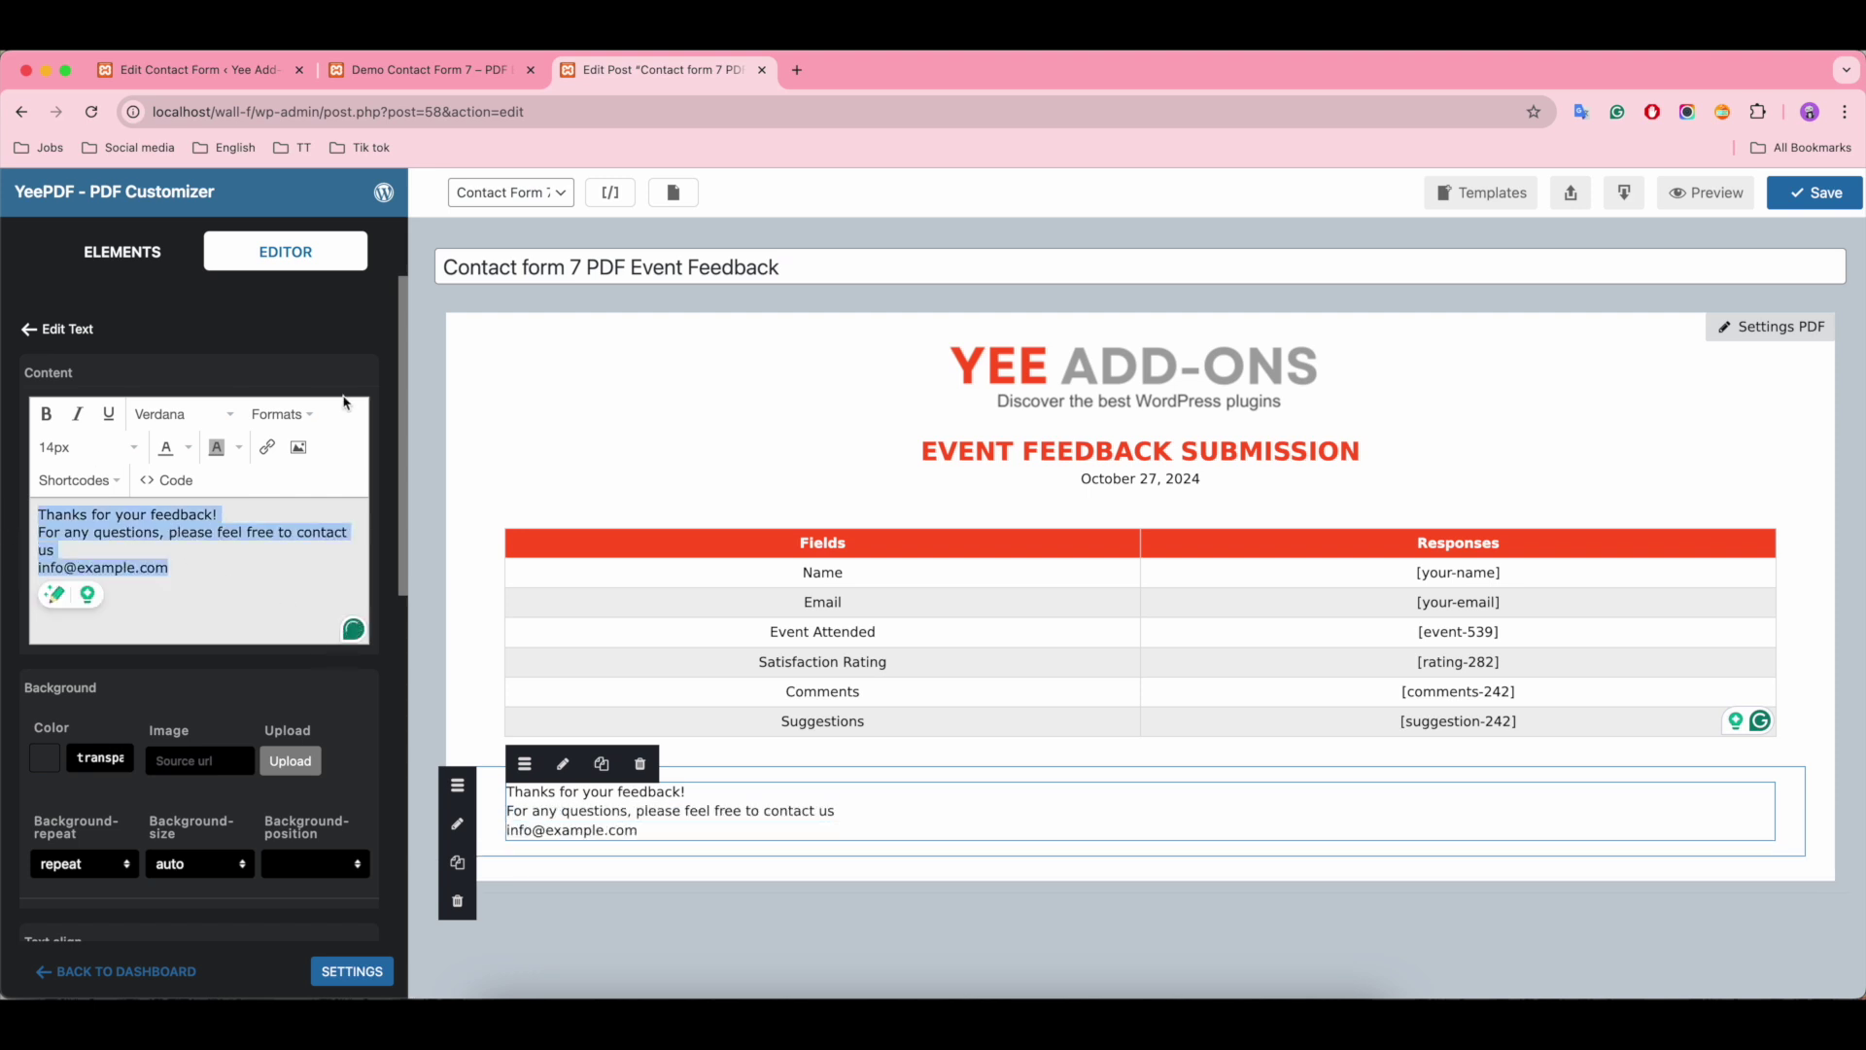
{"action": "left_click", "coordinate": [282, 414]}
{"action": "mouse_move", "coordinate": [330, 534]}
{"action": "left_click", "coordinate": [486, 565]}
{"action": "left_click", "coordinate": [308, 514]}
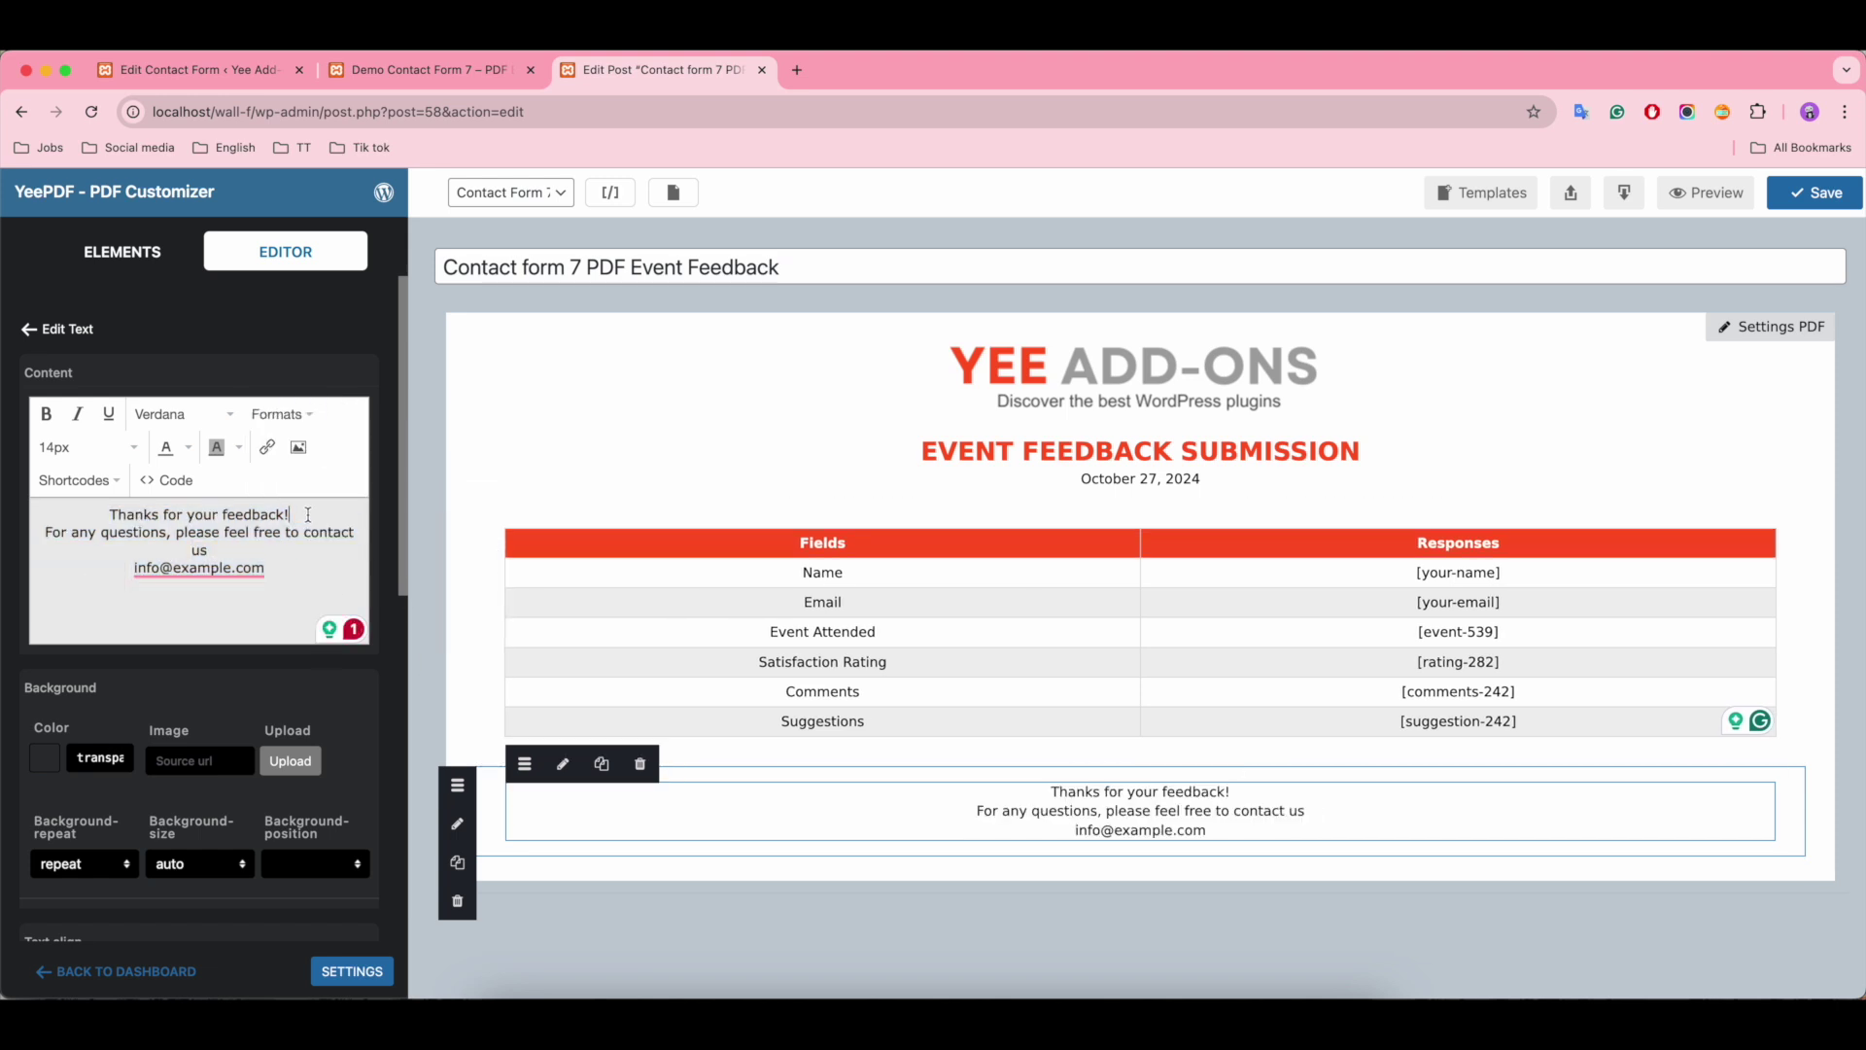
{"action": "left_click_drag", "start_coordinate": [311, 515], "coordinate": [99, 515]}
{"action": "left_click", "coordinate": [46, 414]}
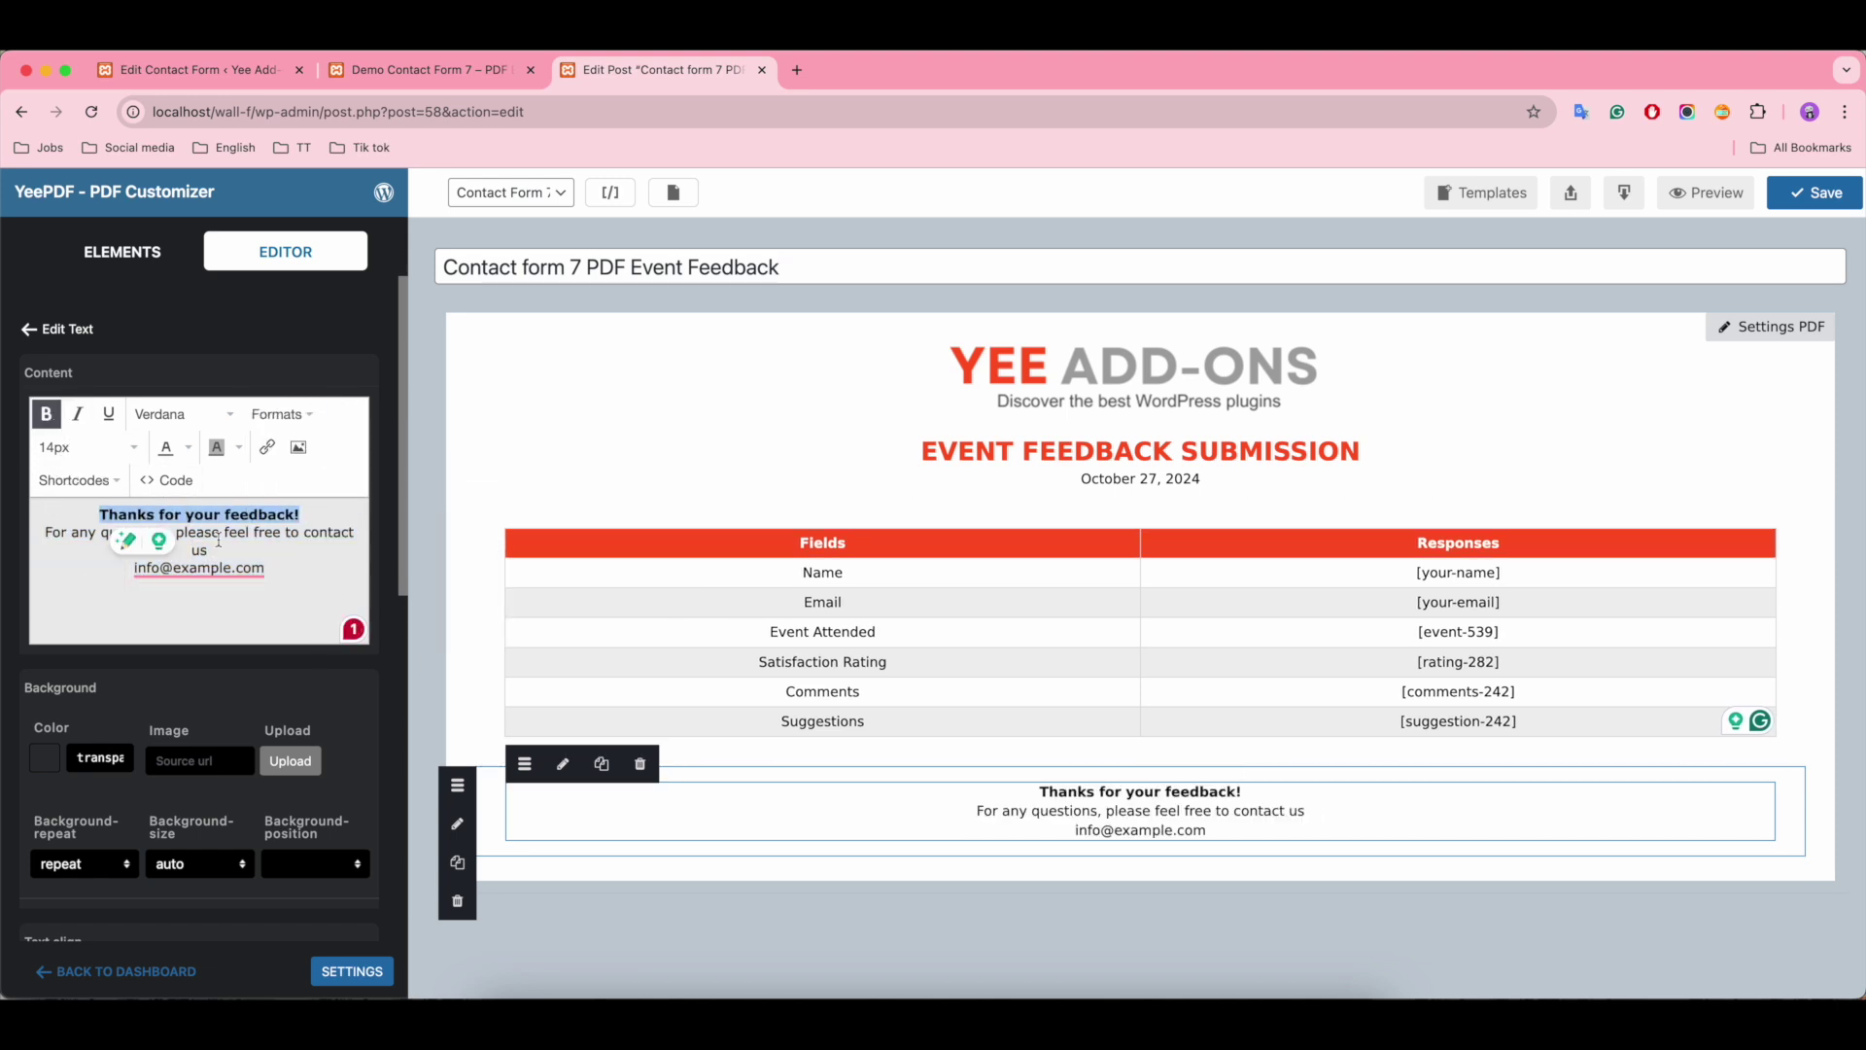
{"action": "left_click", "coordinate": [288, 573]}
{"action": "left_click", "coordinate": [117, 252]}
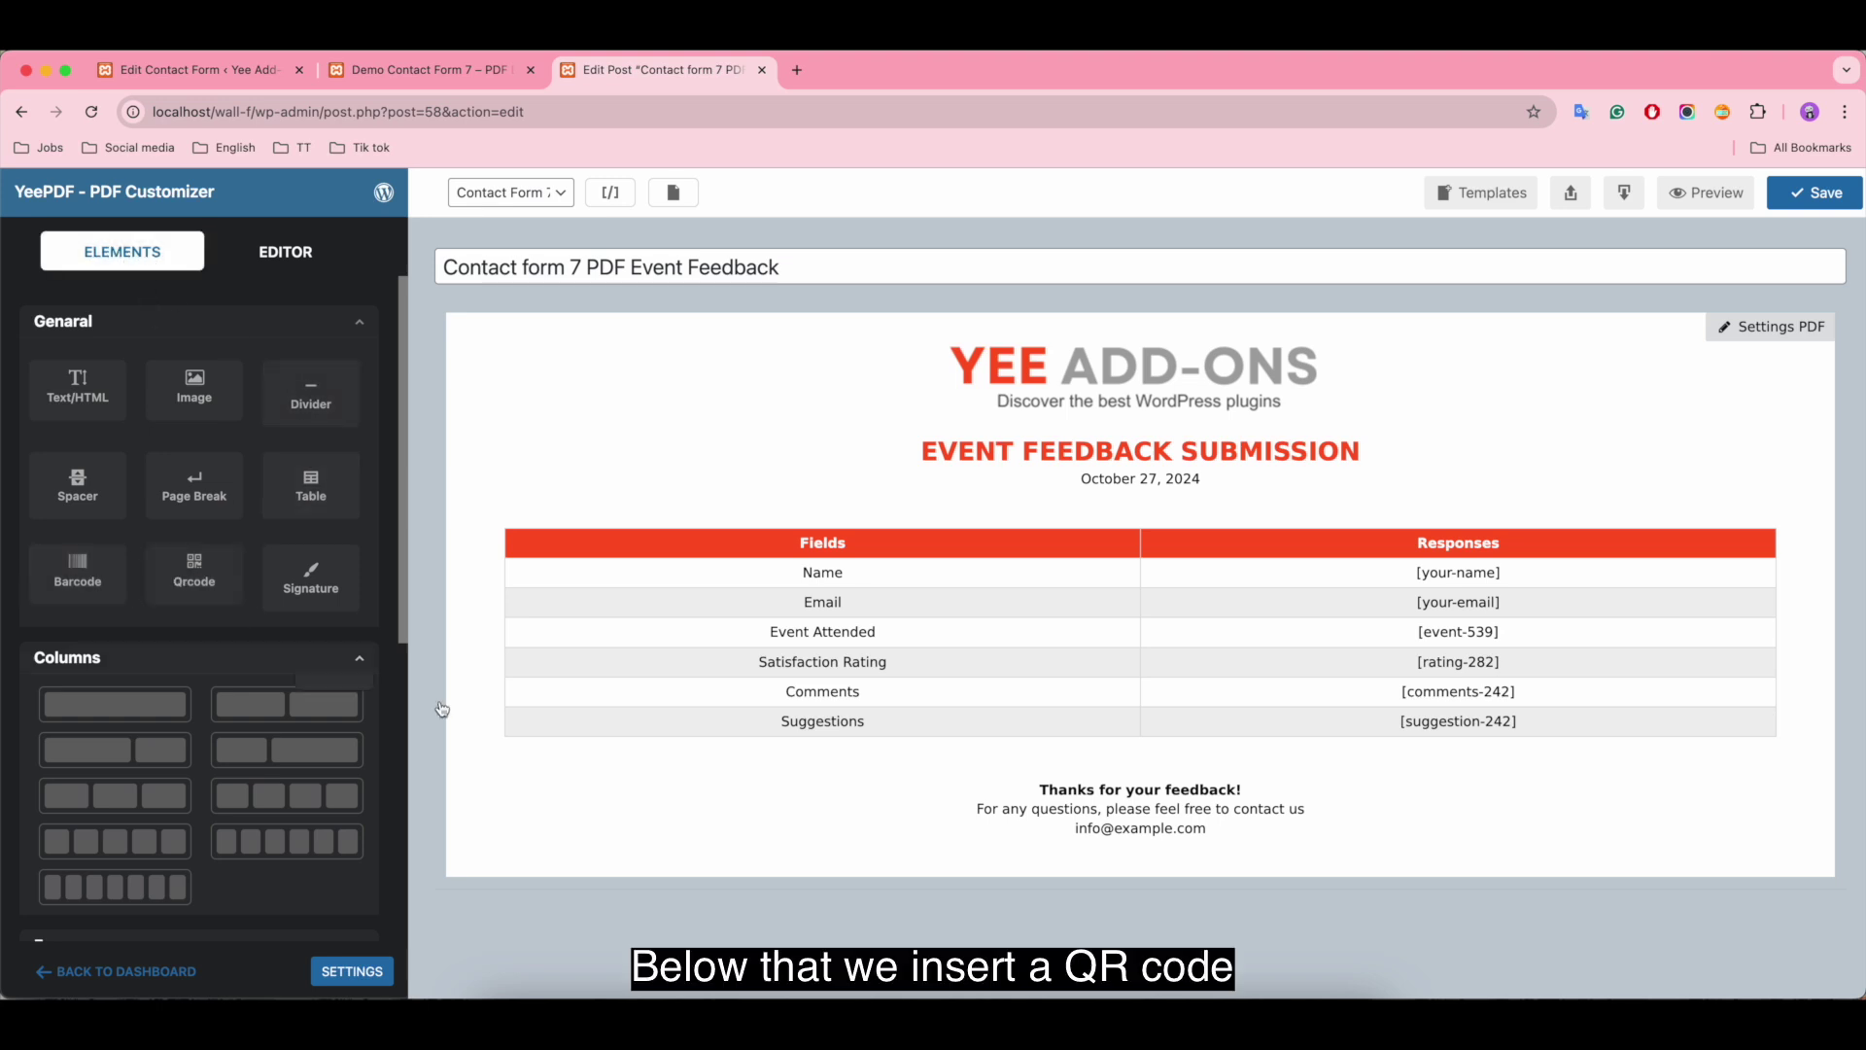
Step: Add a QR code below the footer that encodes the site name shortcode
{"action": "left_click_drag", "start_coordinate": [442, 709], "coordinate": [1123, 876]}
{"action": "left_click", "coordinate": [1111, 874]}
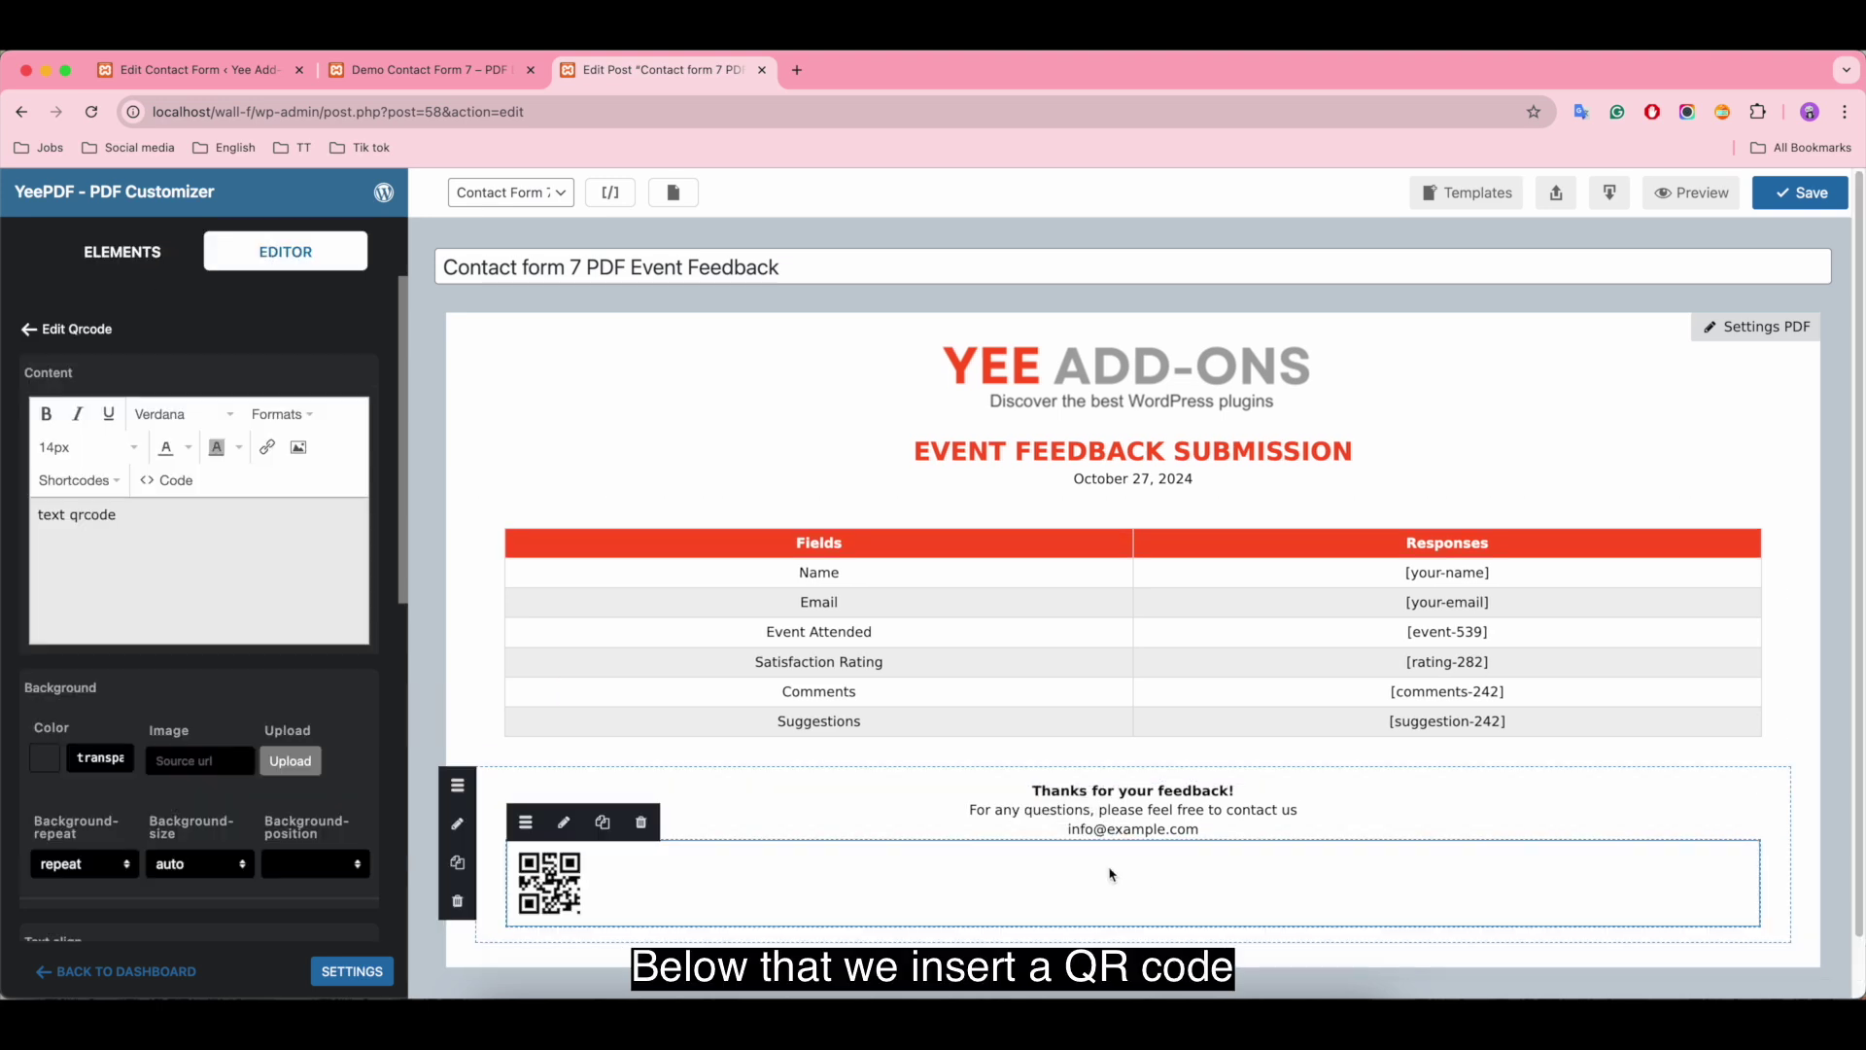
{"action": "left_click", "coordinate": [141, 516]}
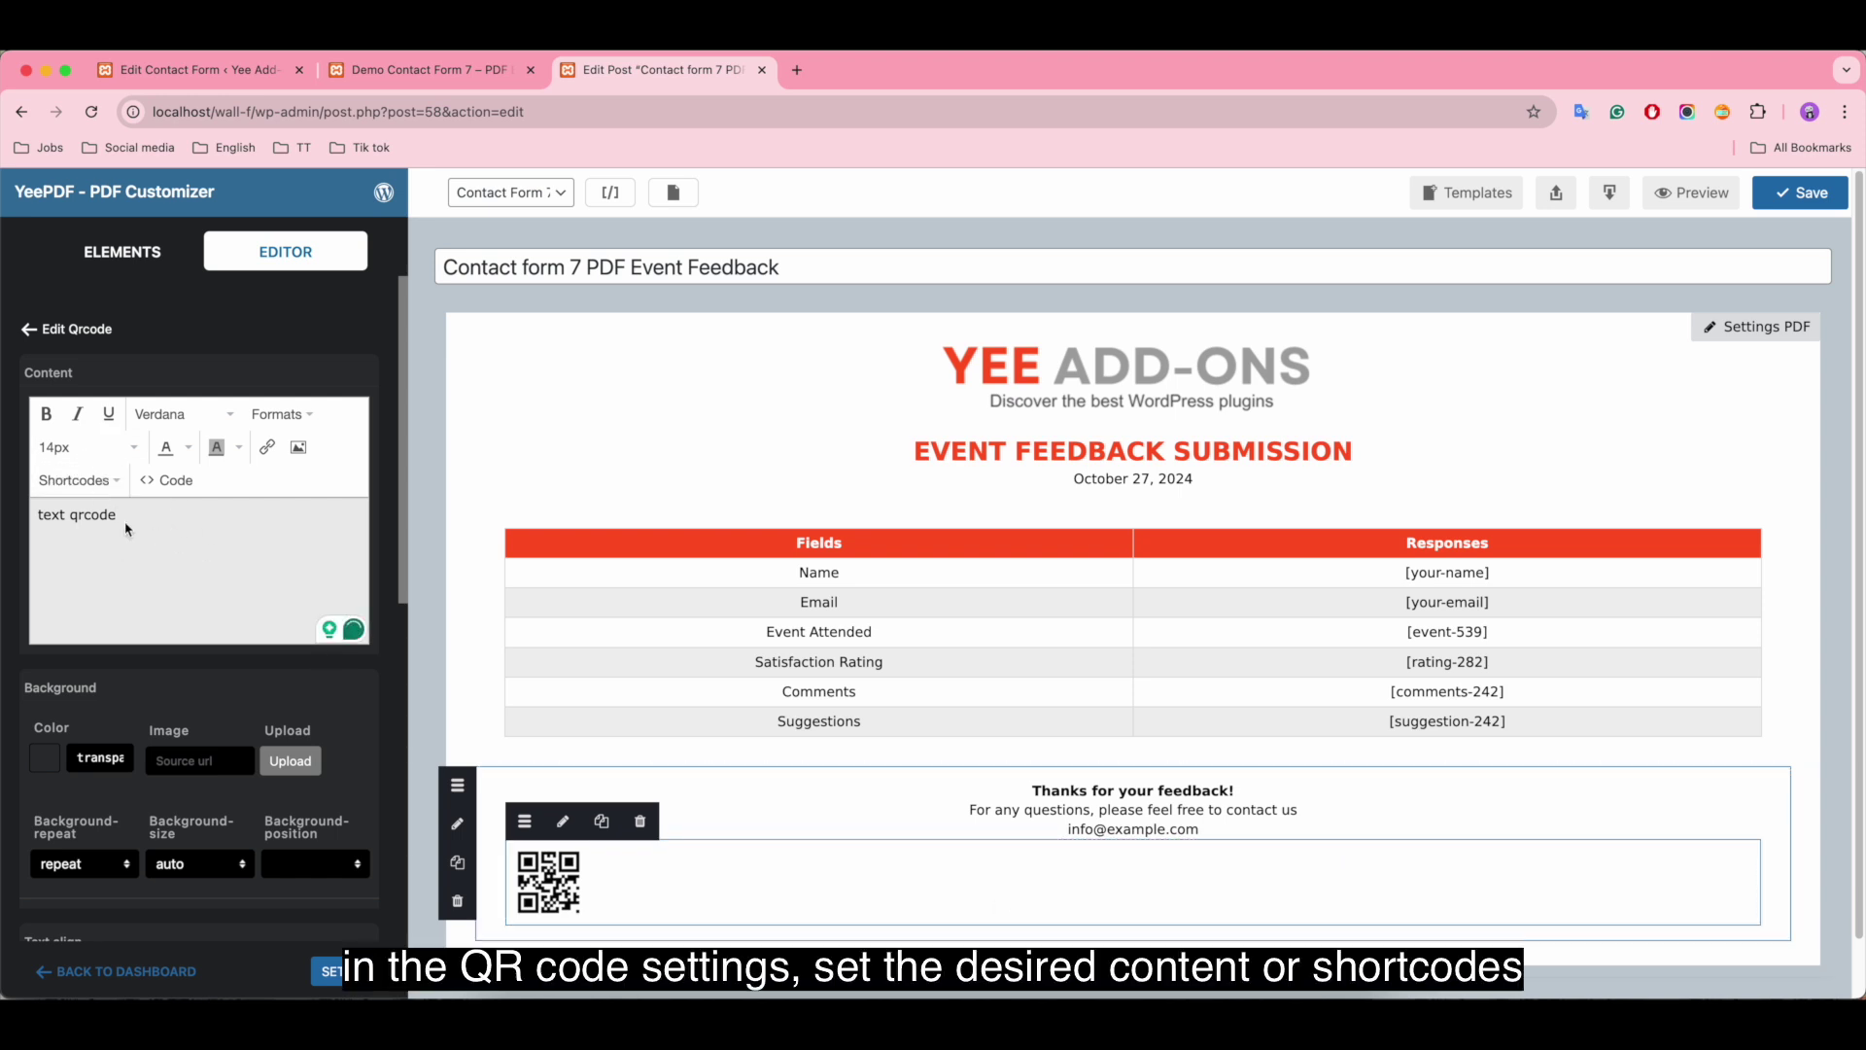
{"action": "left_click", "coordinate": [97, 480]}
{"action": "mouse_move", "coordinate": [94, 549]}
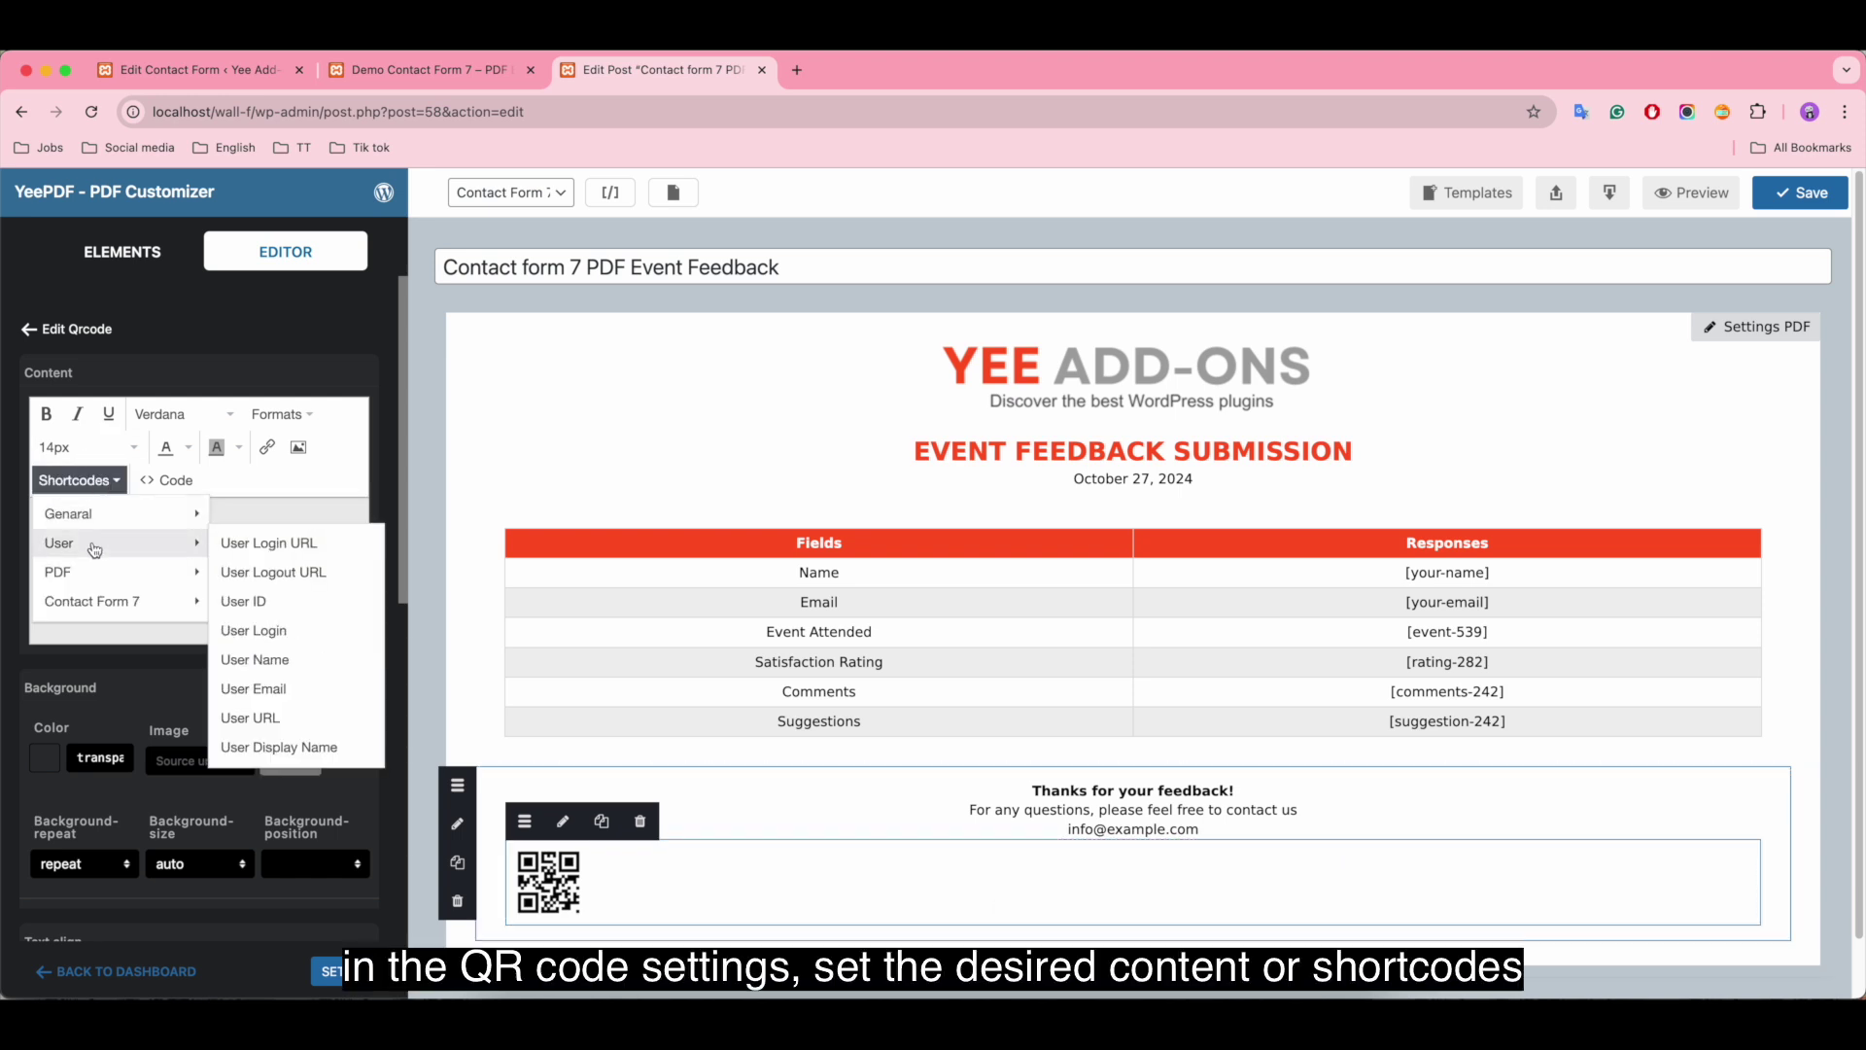
{"action": "mouse_move", "coordinate": [101, 603]}
{"action": "mouse_move", "coordinate": [96, 509]}
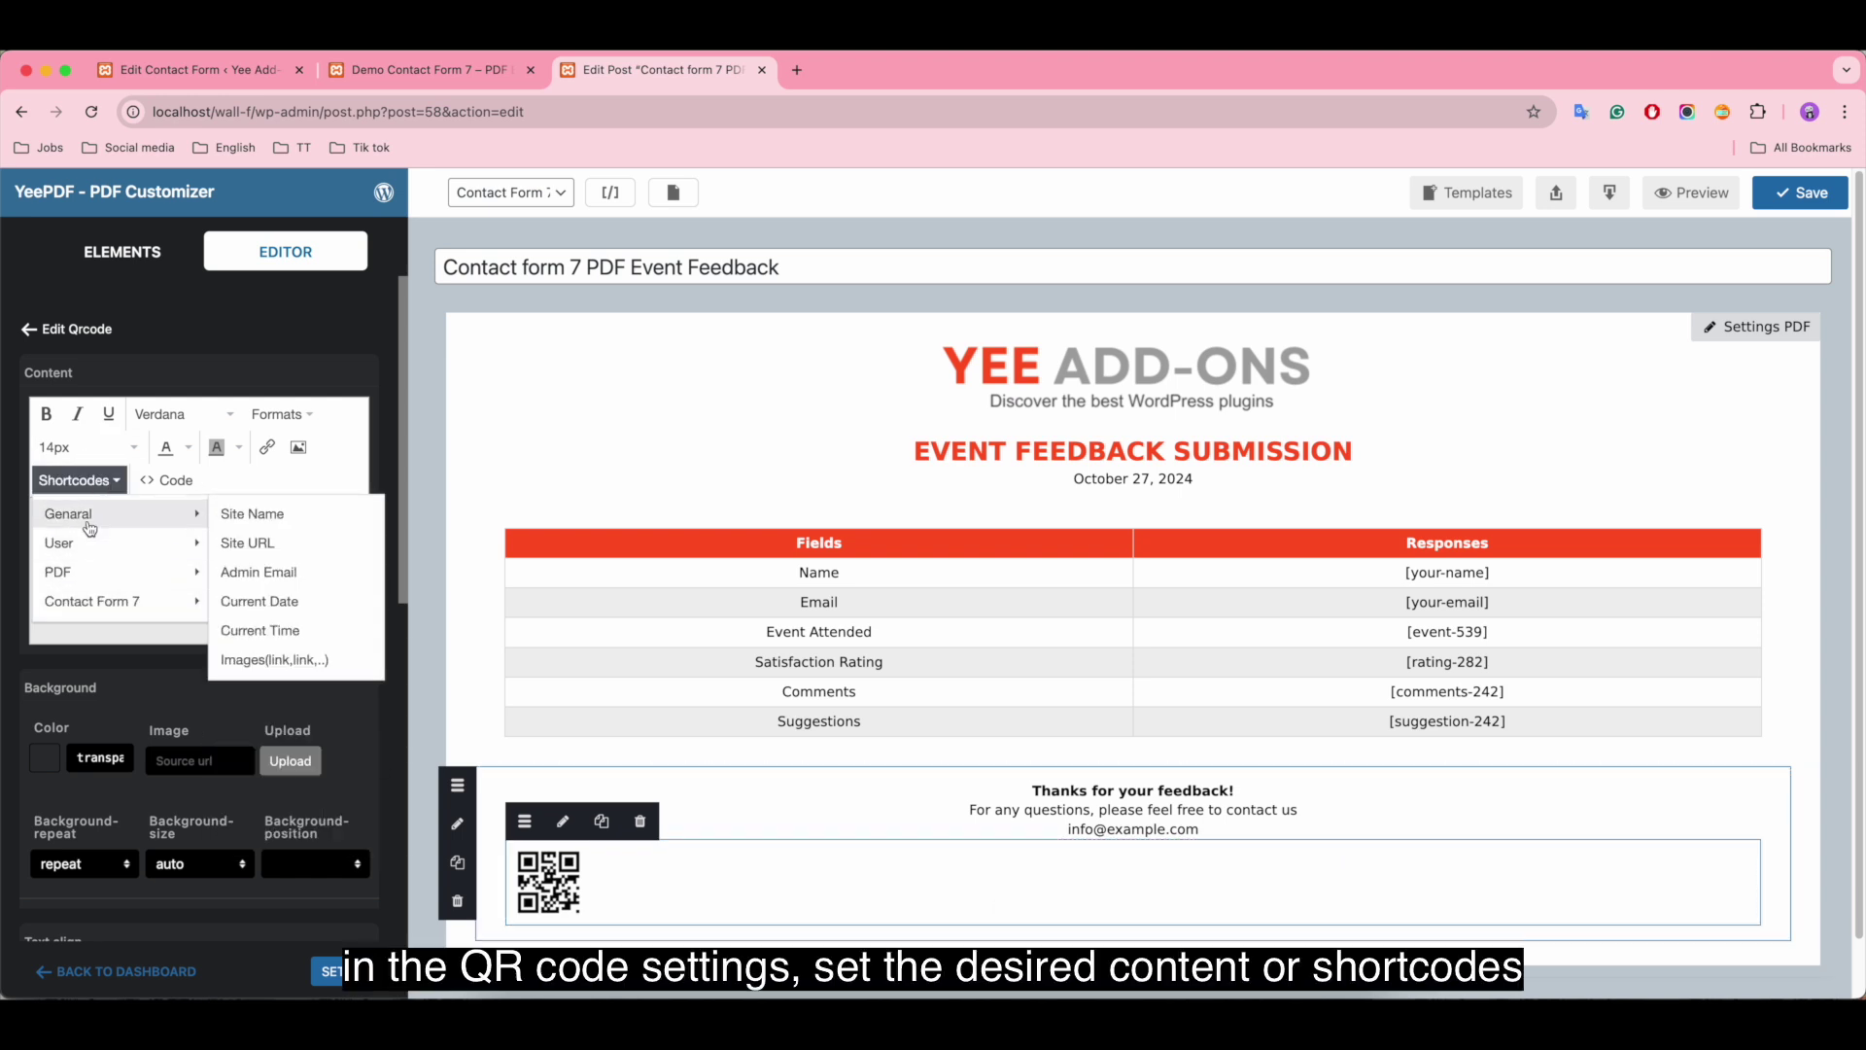
{"action": "left_click", "coordinate": [333, 516]}
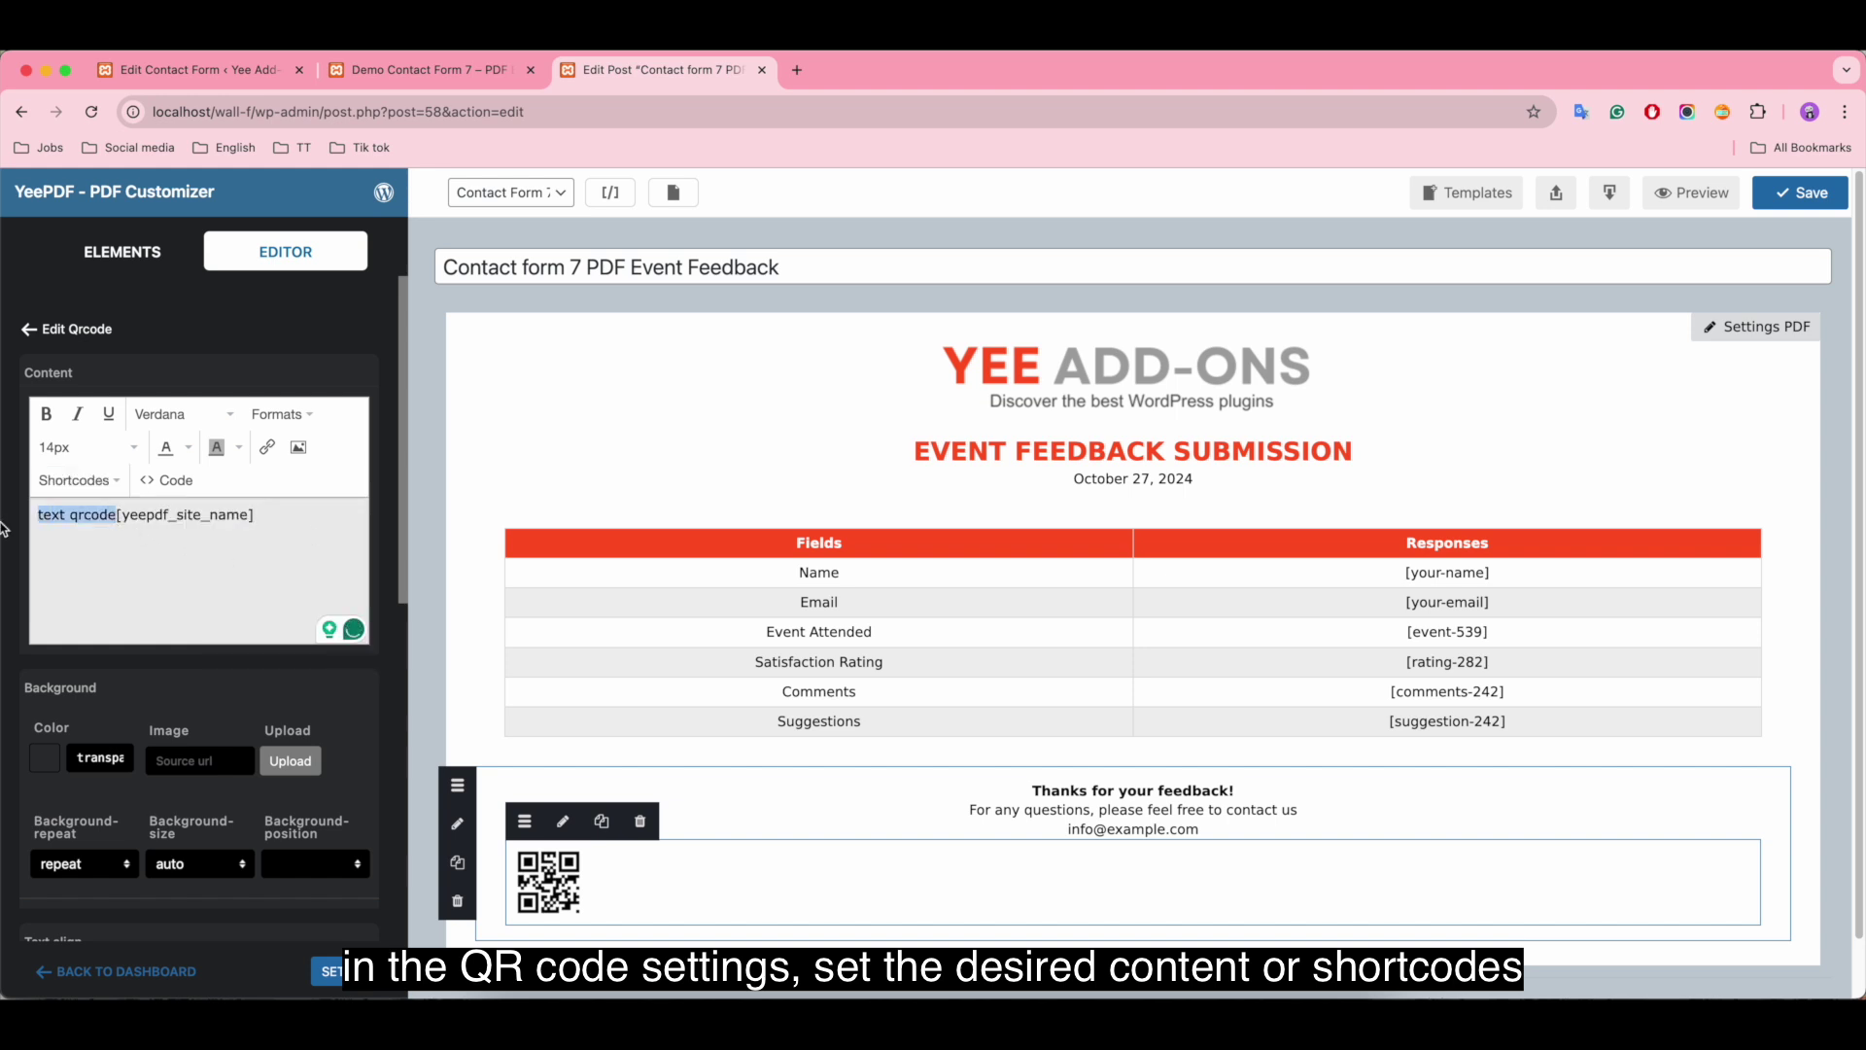
Step: Center the QR code on the page, check its width, and select the header logo
{"action": "scroll", "coordinate": [209, 709], "scroll_direction": "down", "scroll_amount": 5}
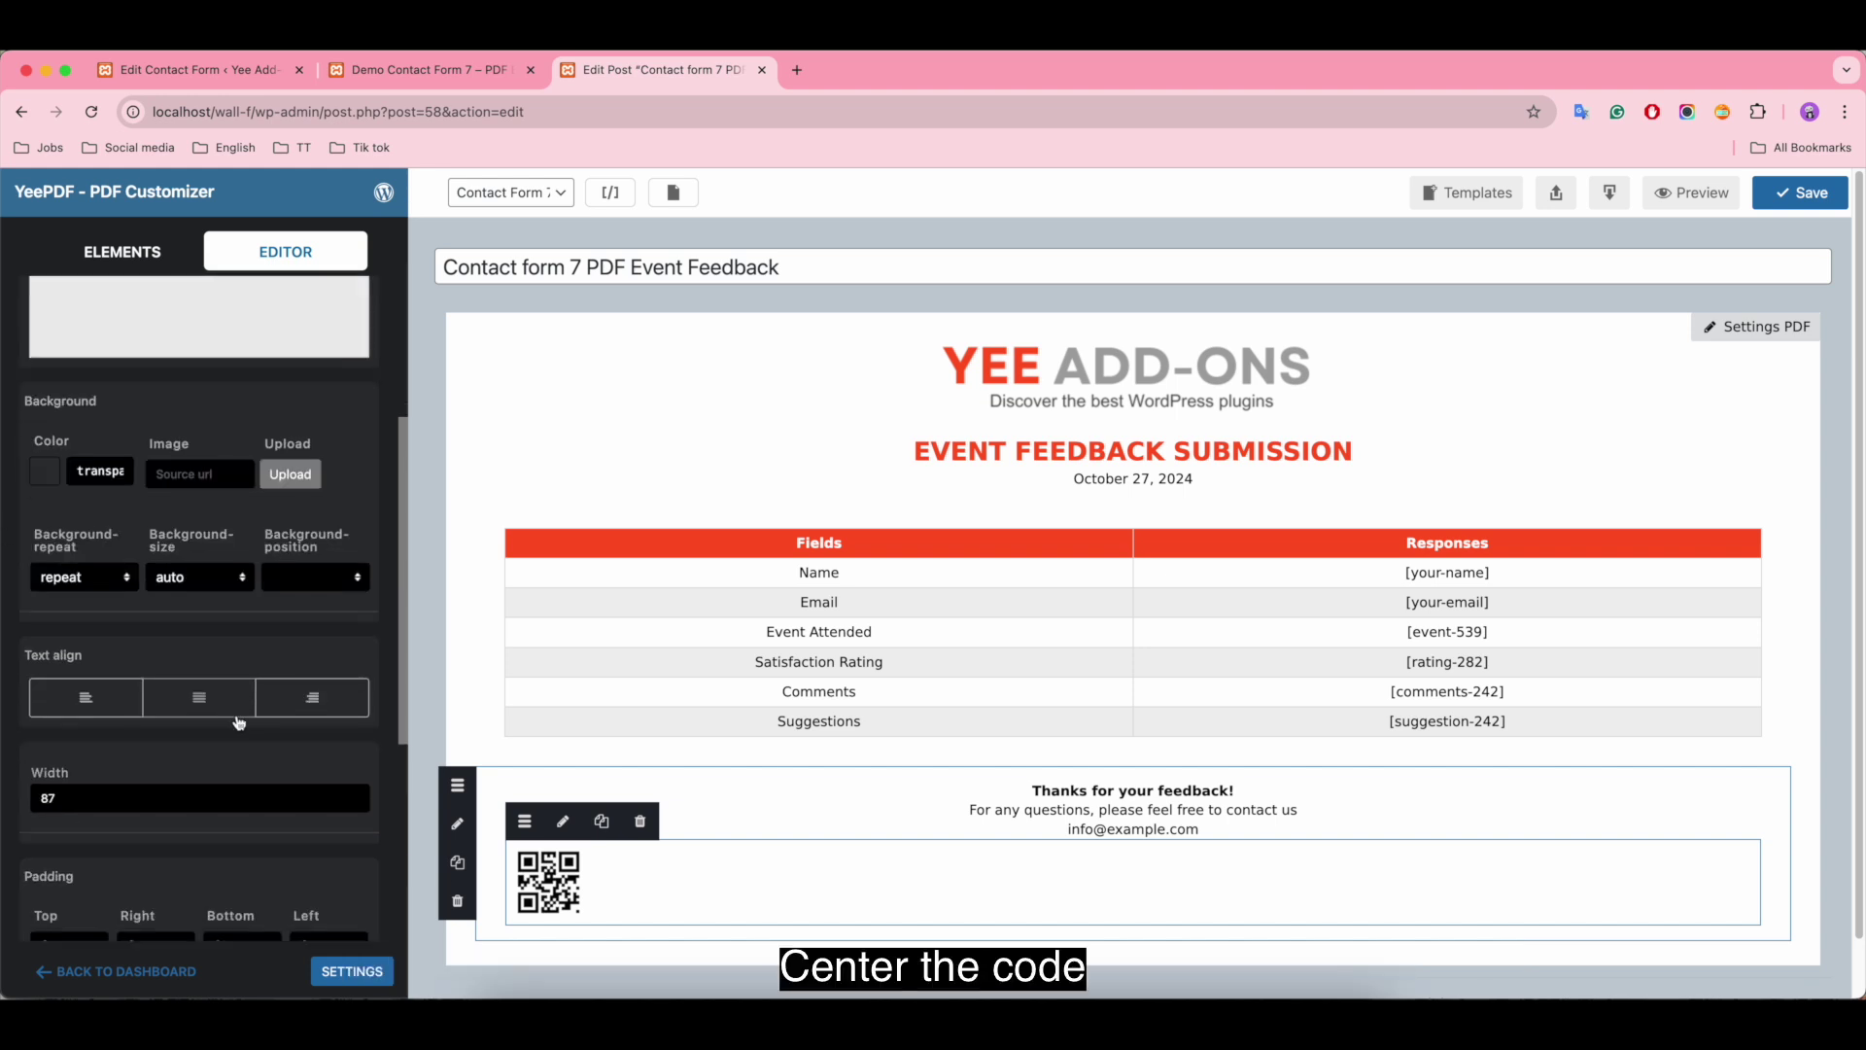
{"action": "left_click", "coordinate": [200, 698]}
{"action": "scroll", "coordinate": [209, 709], "scroll_direction": "down", "scroll_amount": 1}
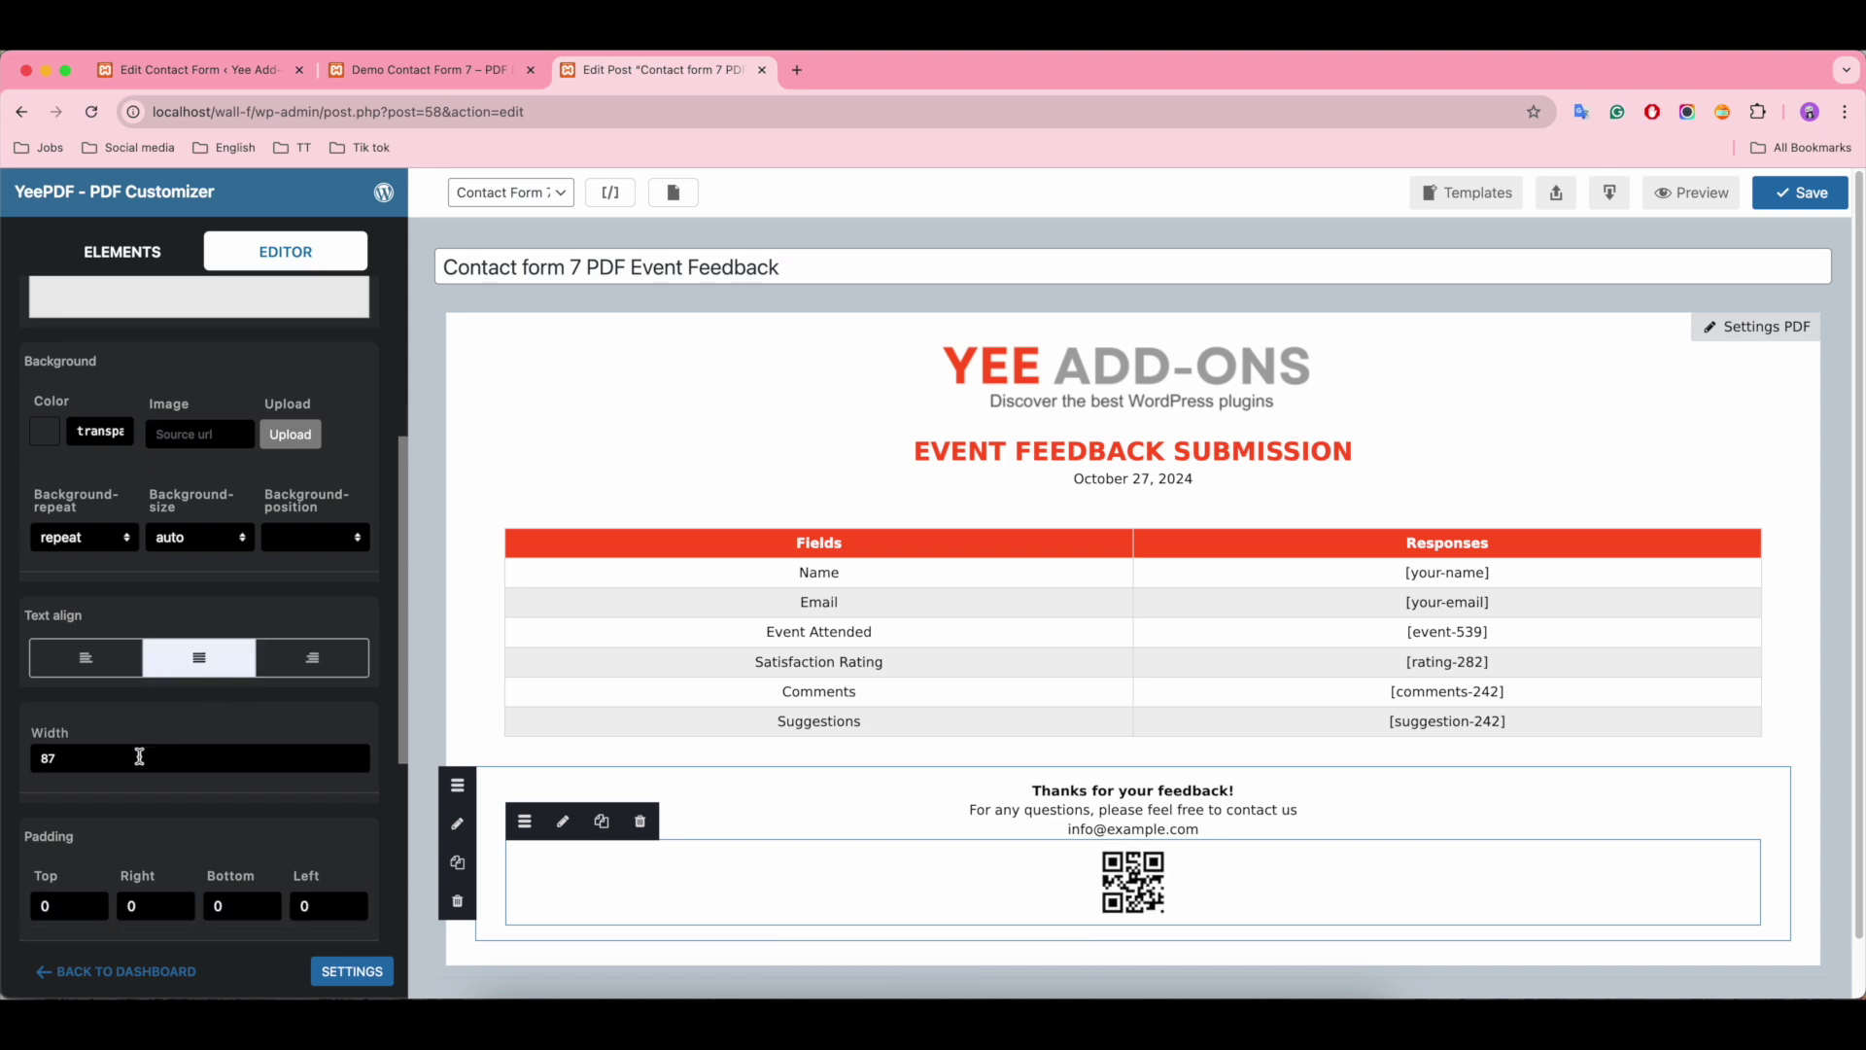
{"action": "scroll", "coordinate": [139, 756], "scroll_direction": "down", "scroll_amount": 1}
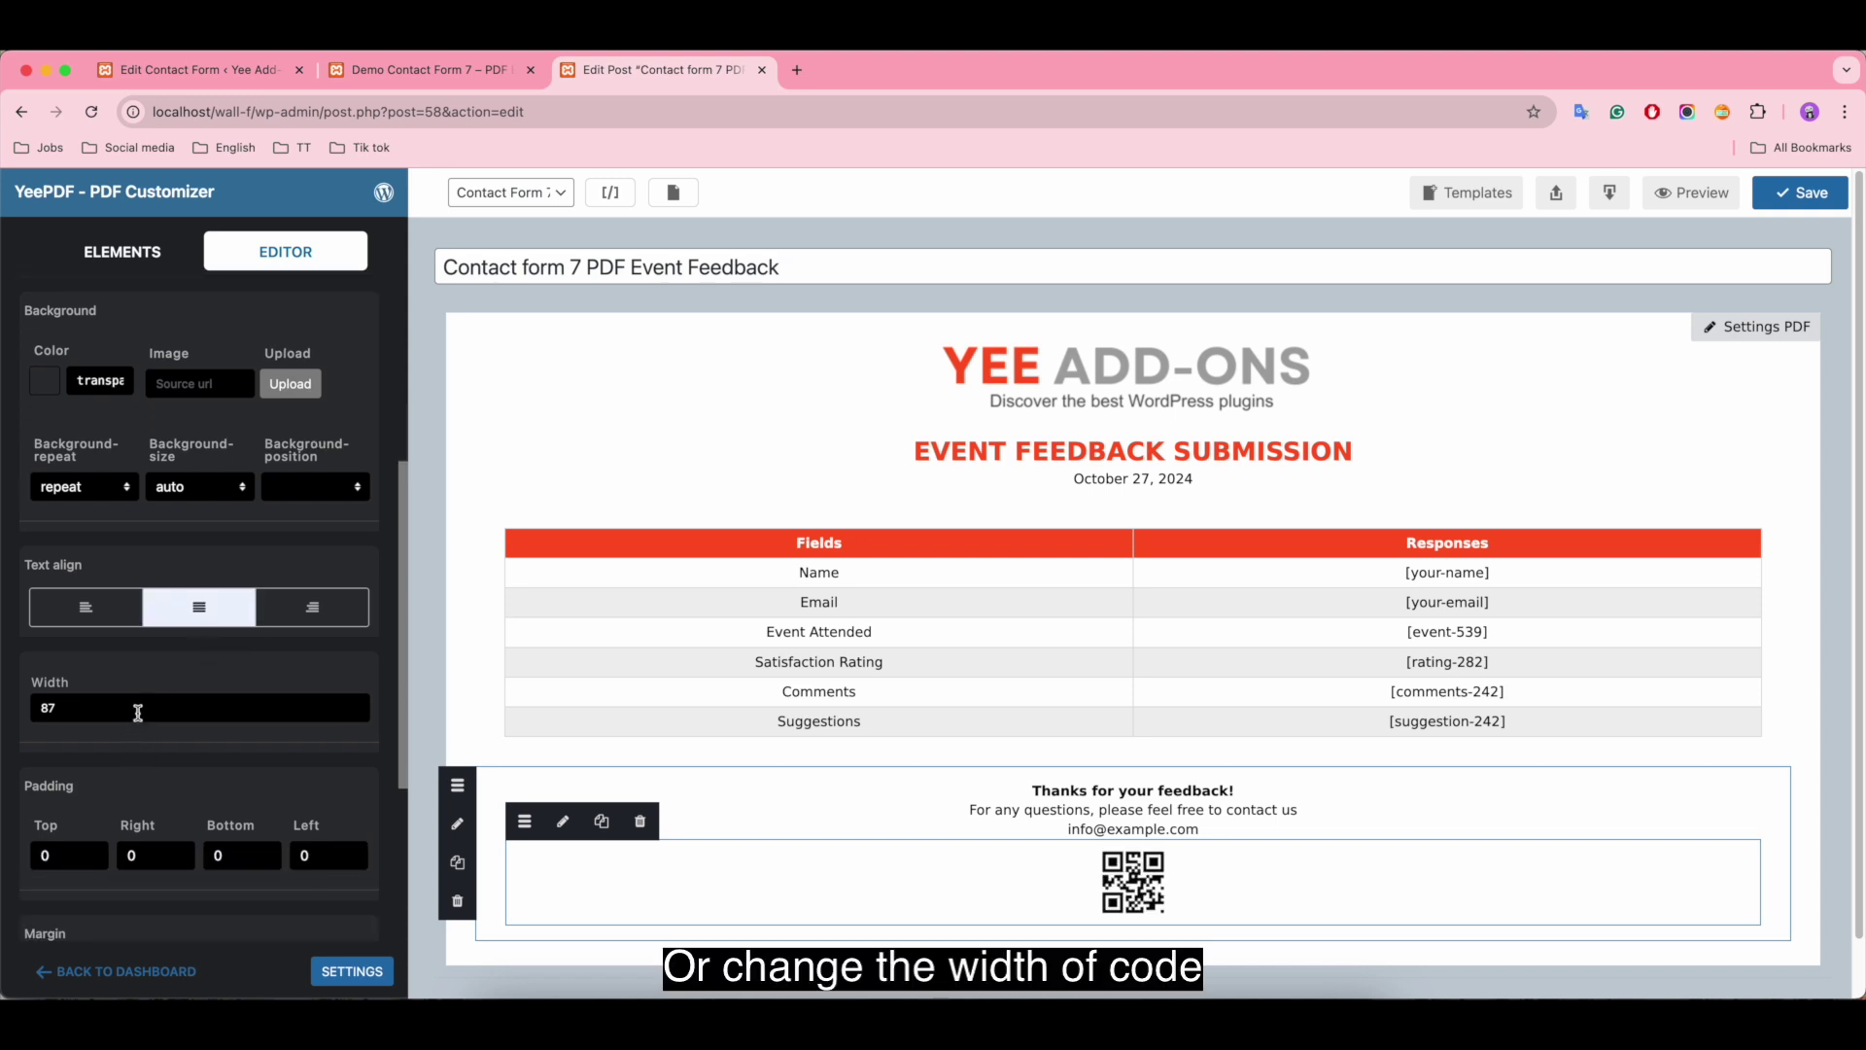
{"action": "scroll", "coordinate": [138, 712], "scroll_direction": "down", "scroll_amount": 2}
{"action": "left_click", "coordinate": [139, 582]}
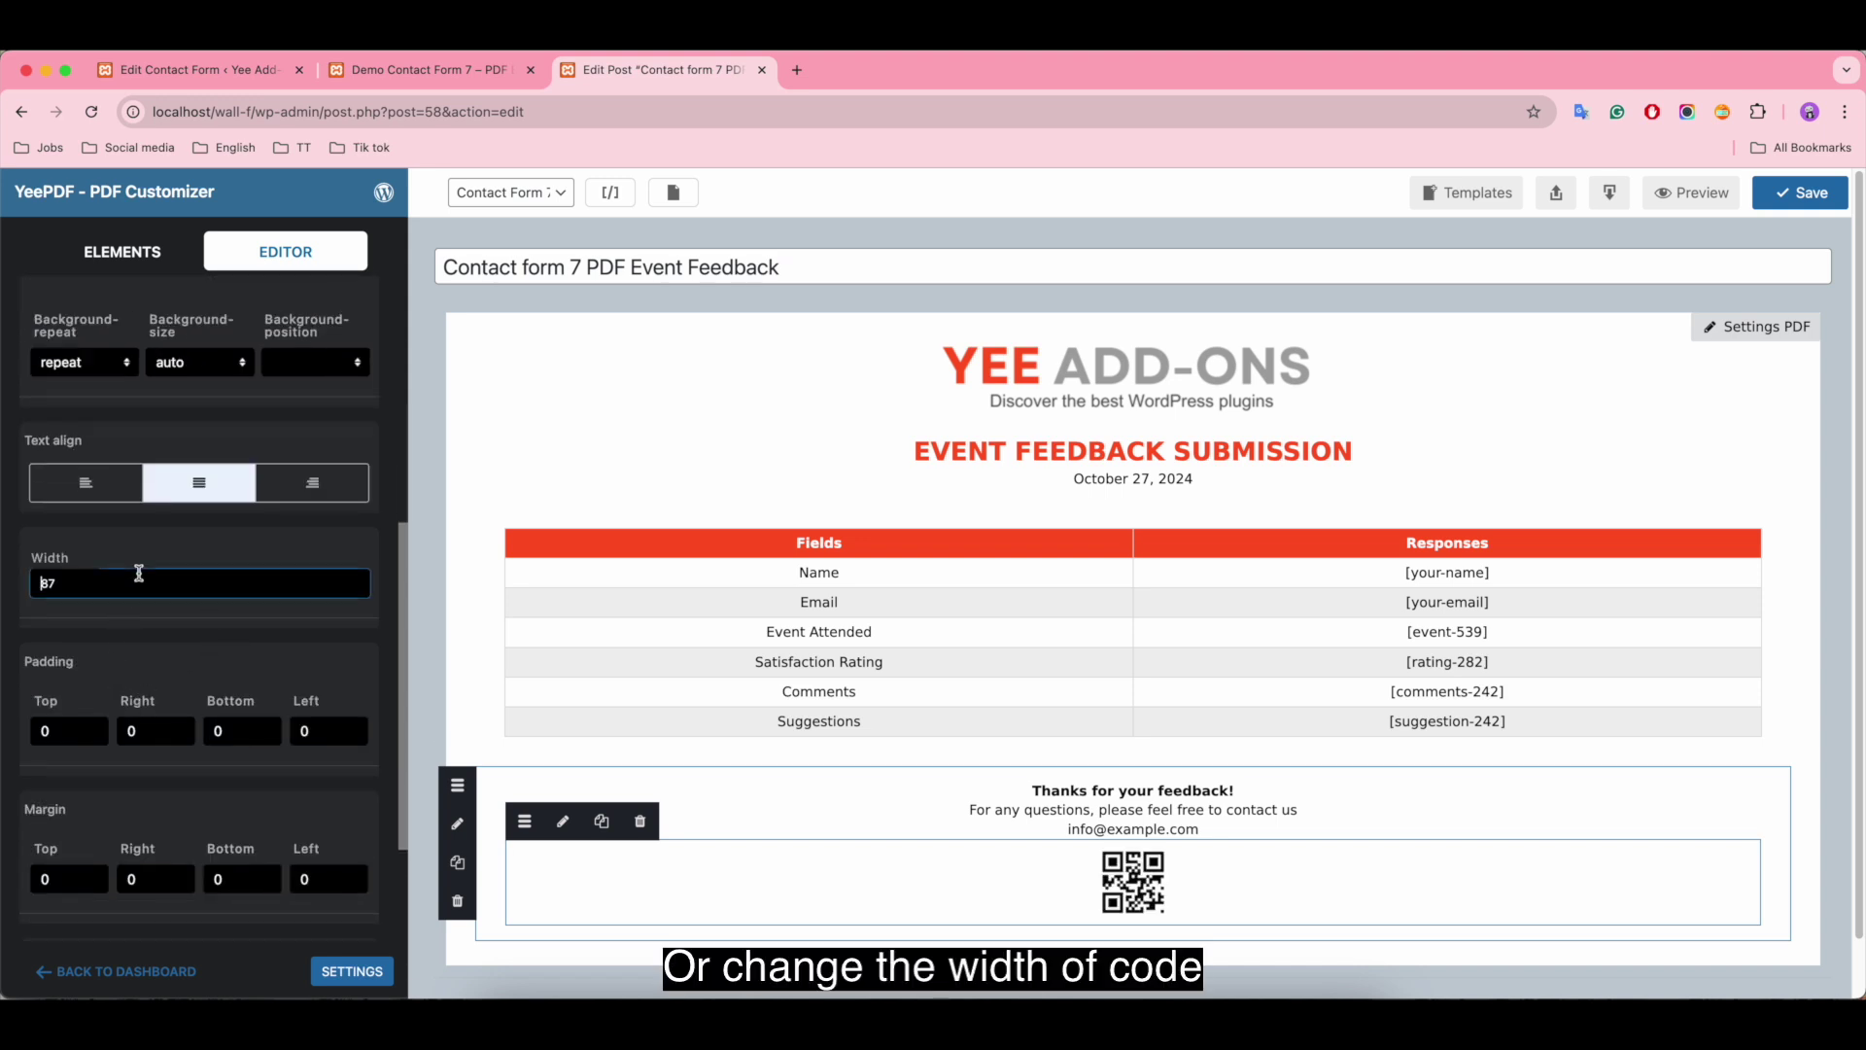
{"action": "scroll", "coordinate": [189, 789], "scroll_direction": "up", "scroll_amount": 10}
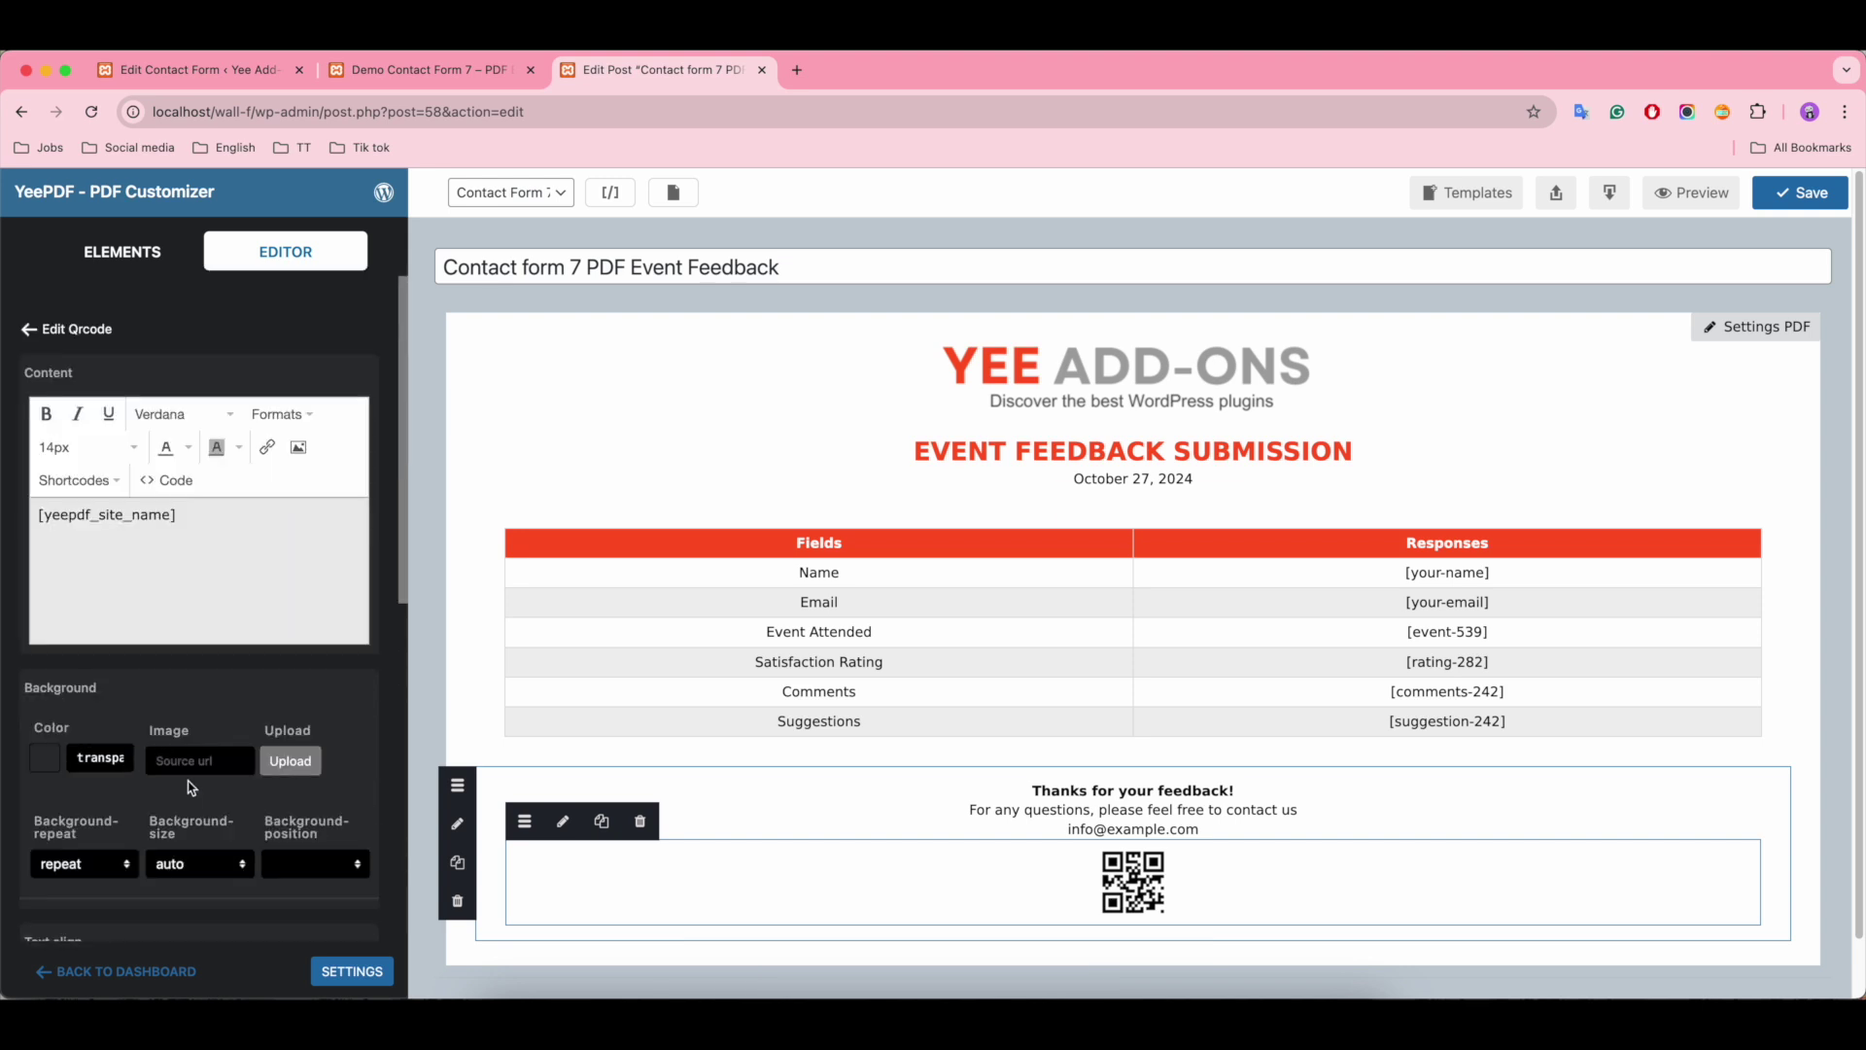
{"action": "left_click", "coordinate": [1590, 341]}
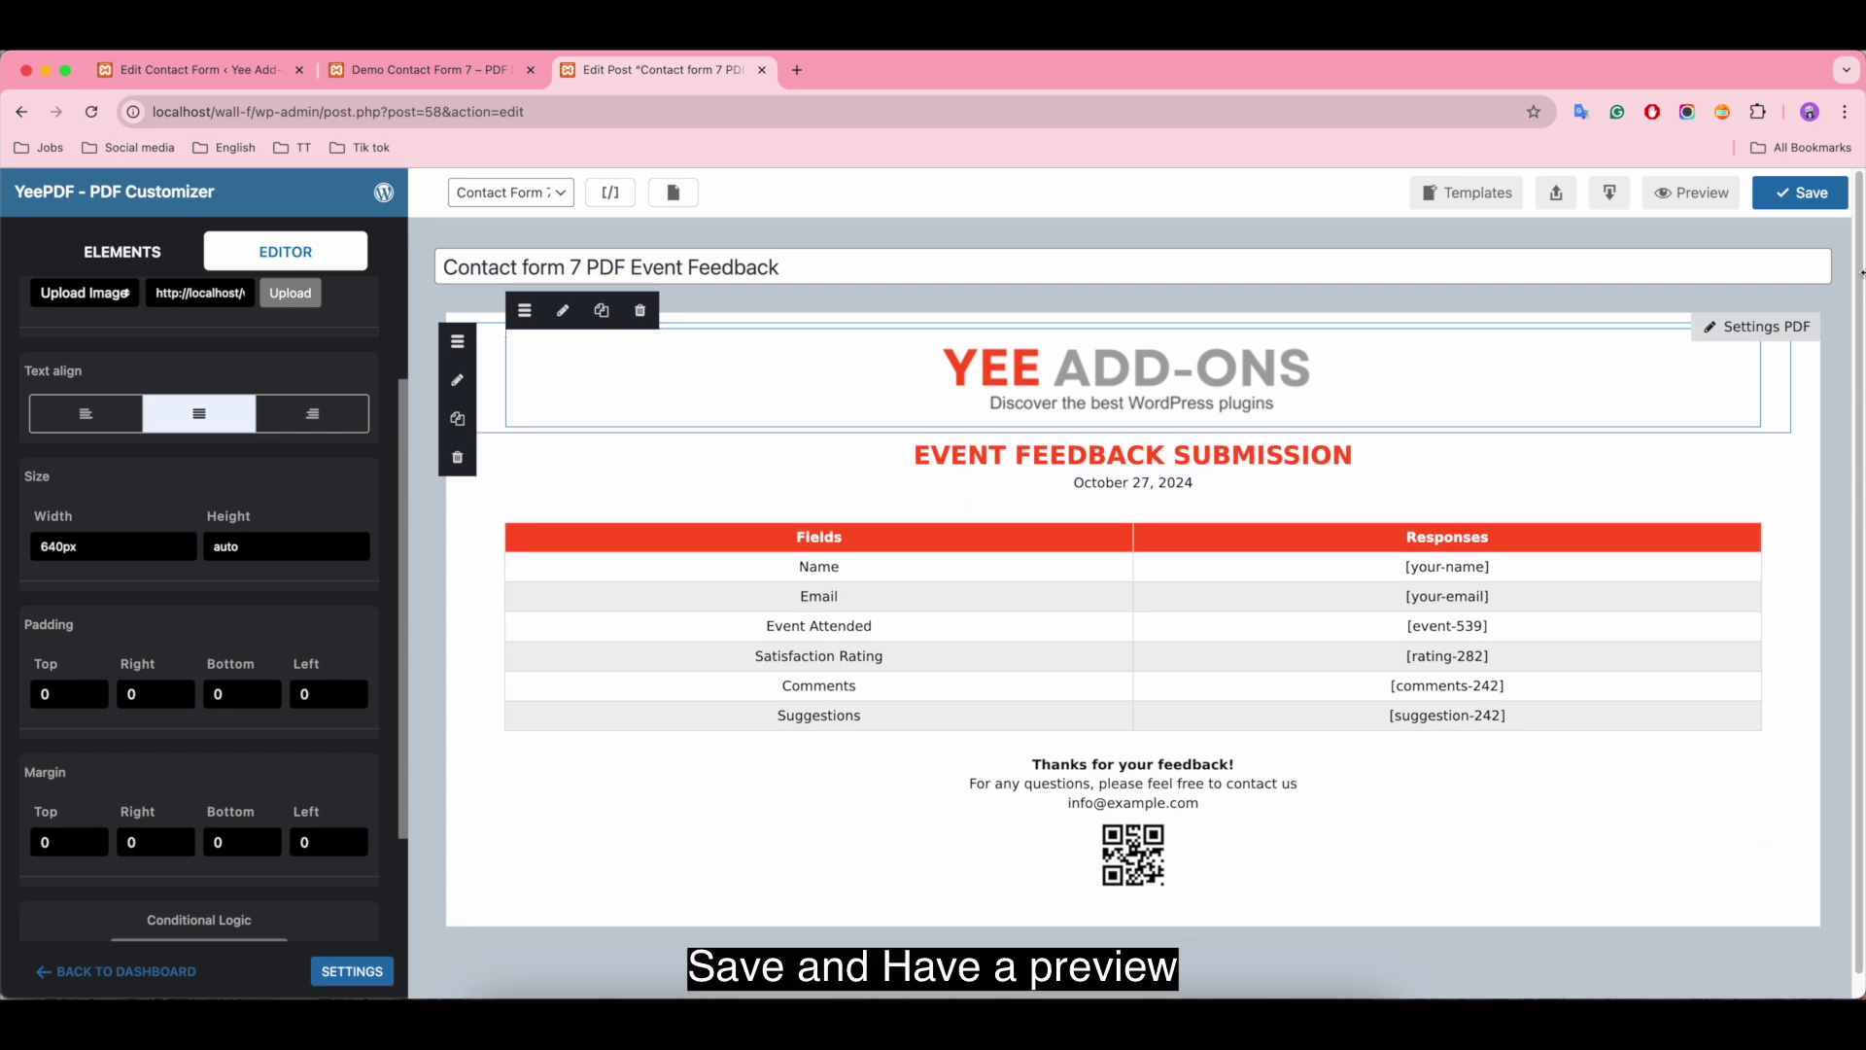
Step: Save the Event Feedback template and view it as a one-page PDF preview in Chrome
{"action": "left_click", "coordinate": [1802, 195]}
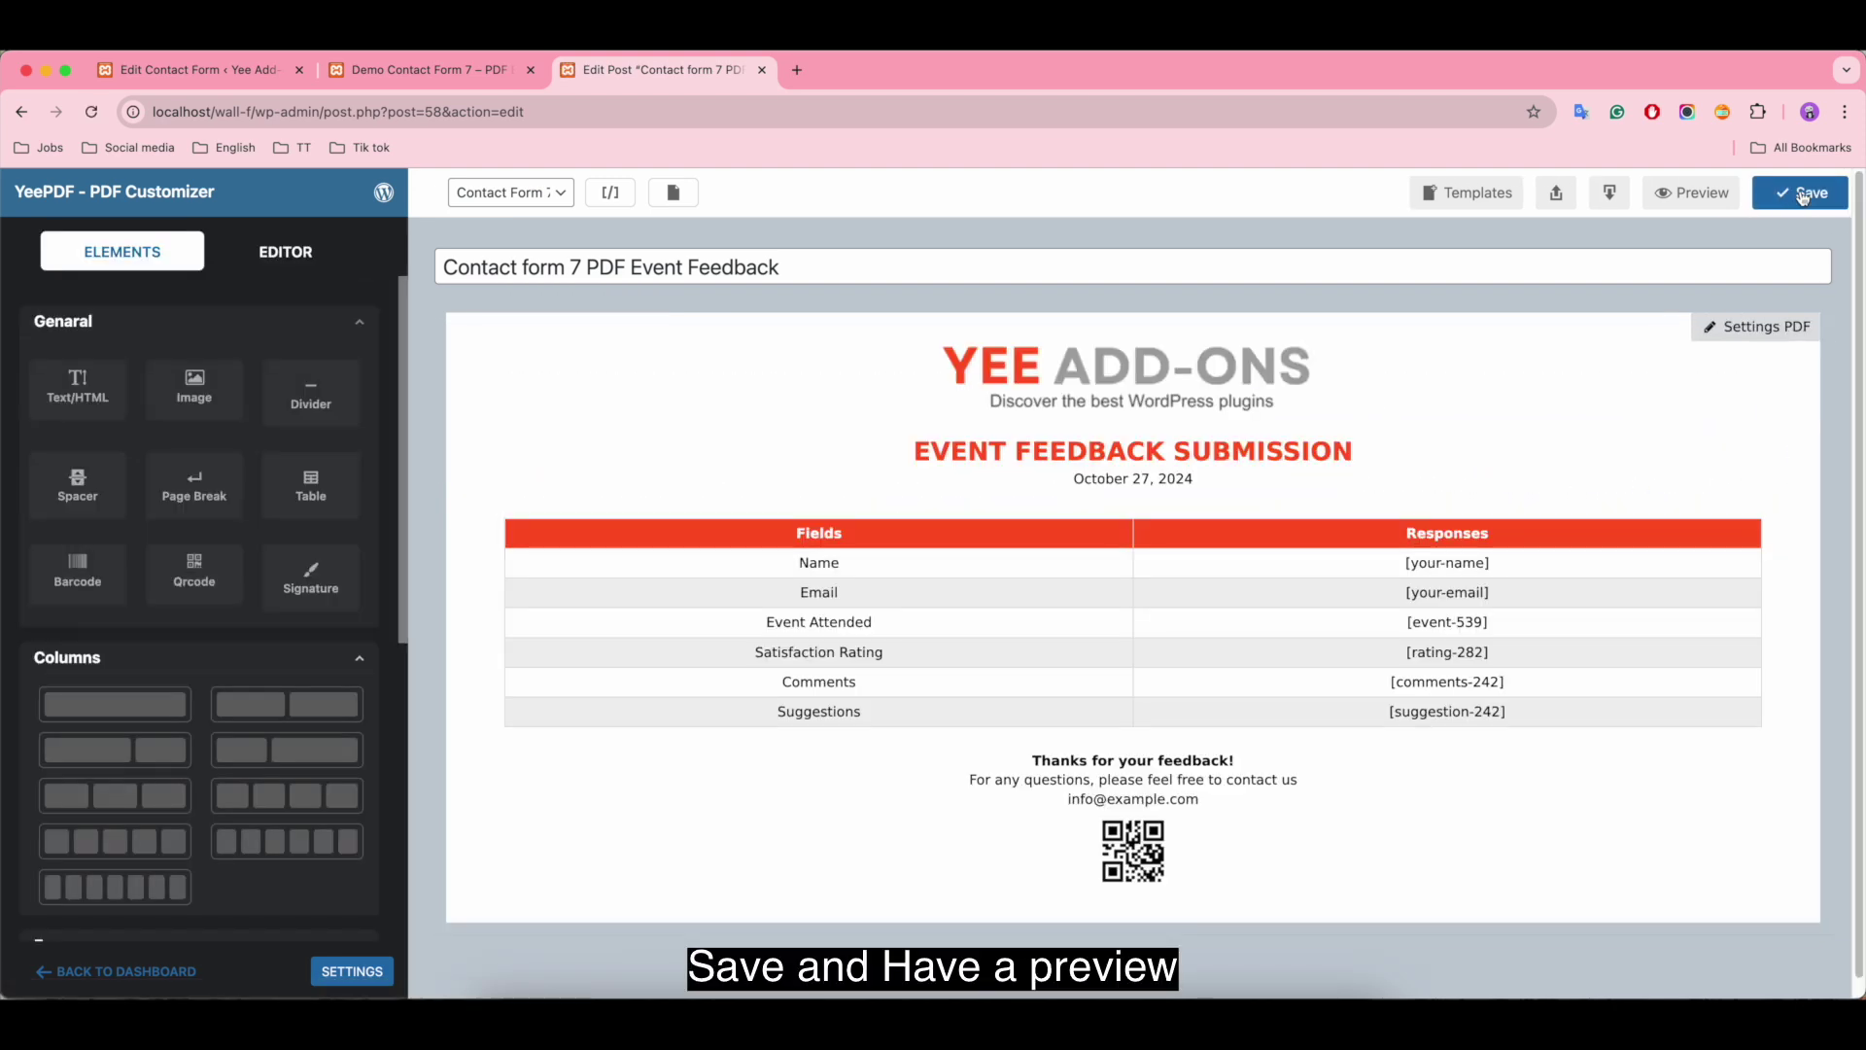
{"action": "left_click", "coordinate": [1691, 192]}
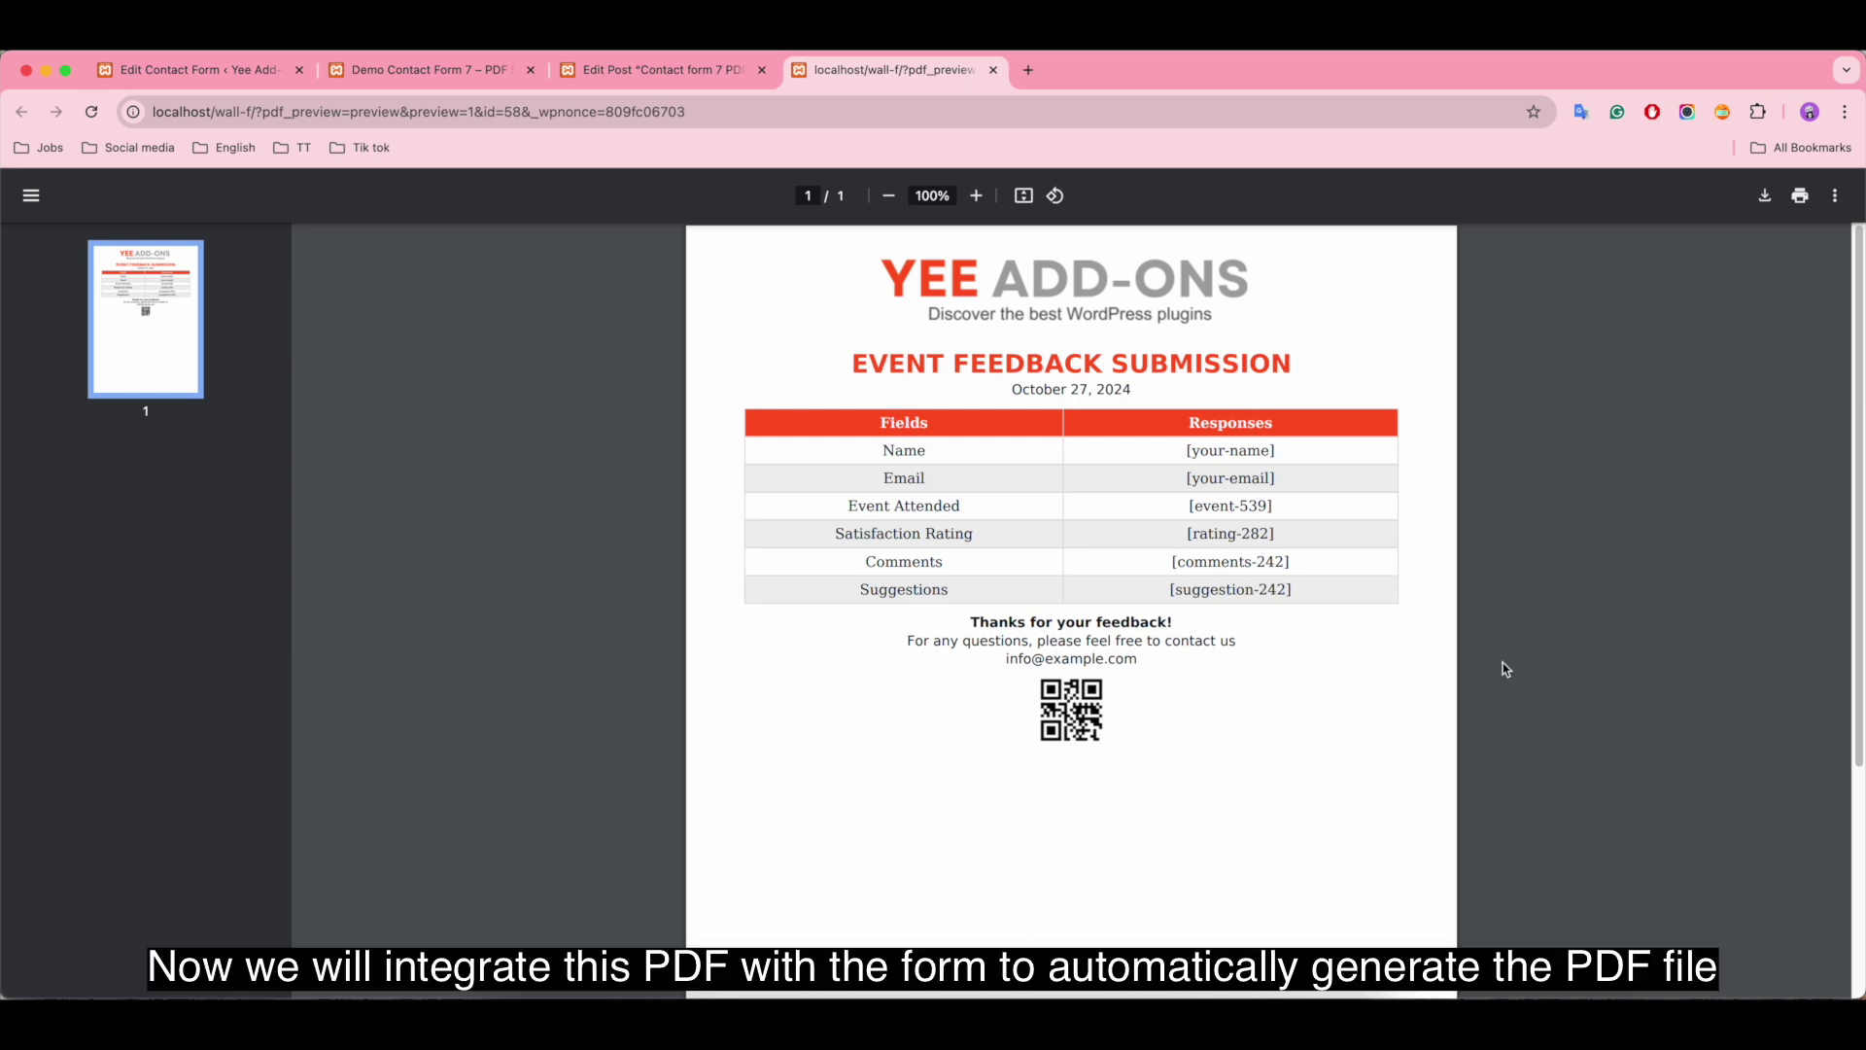
{"action": "scroll", "coordinate": [1283, 773], "scroll_direction": "down", "scroll_amount": 5}
{"action": "scroll", "coordinate": [1341, 768], "scroll_direction": "up", "scroll_amount": 5}
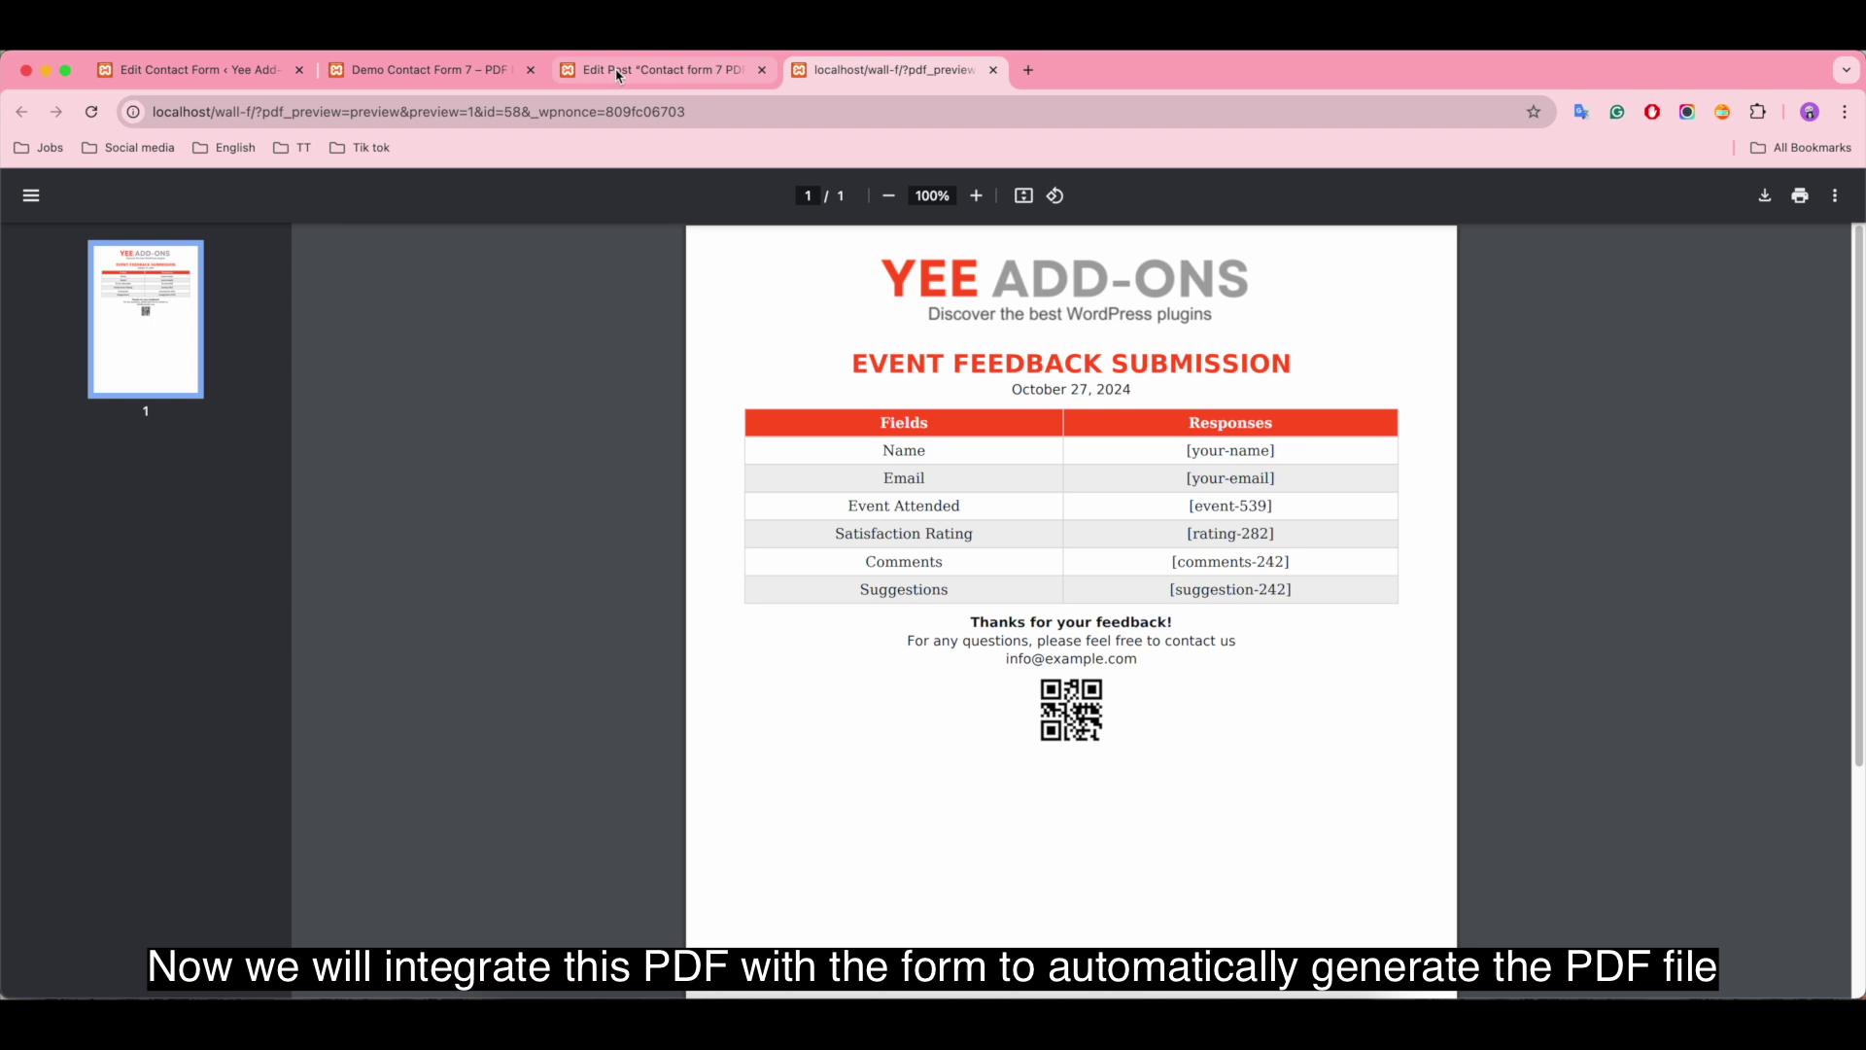
Step: Enable the form's PDF using the 'Contact form 7 PDF Event Feedback' template, attached to Mail
{"action": "left_click", "coordinate": [208, 74]}
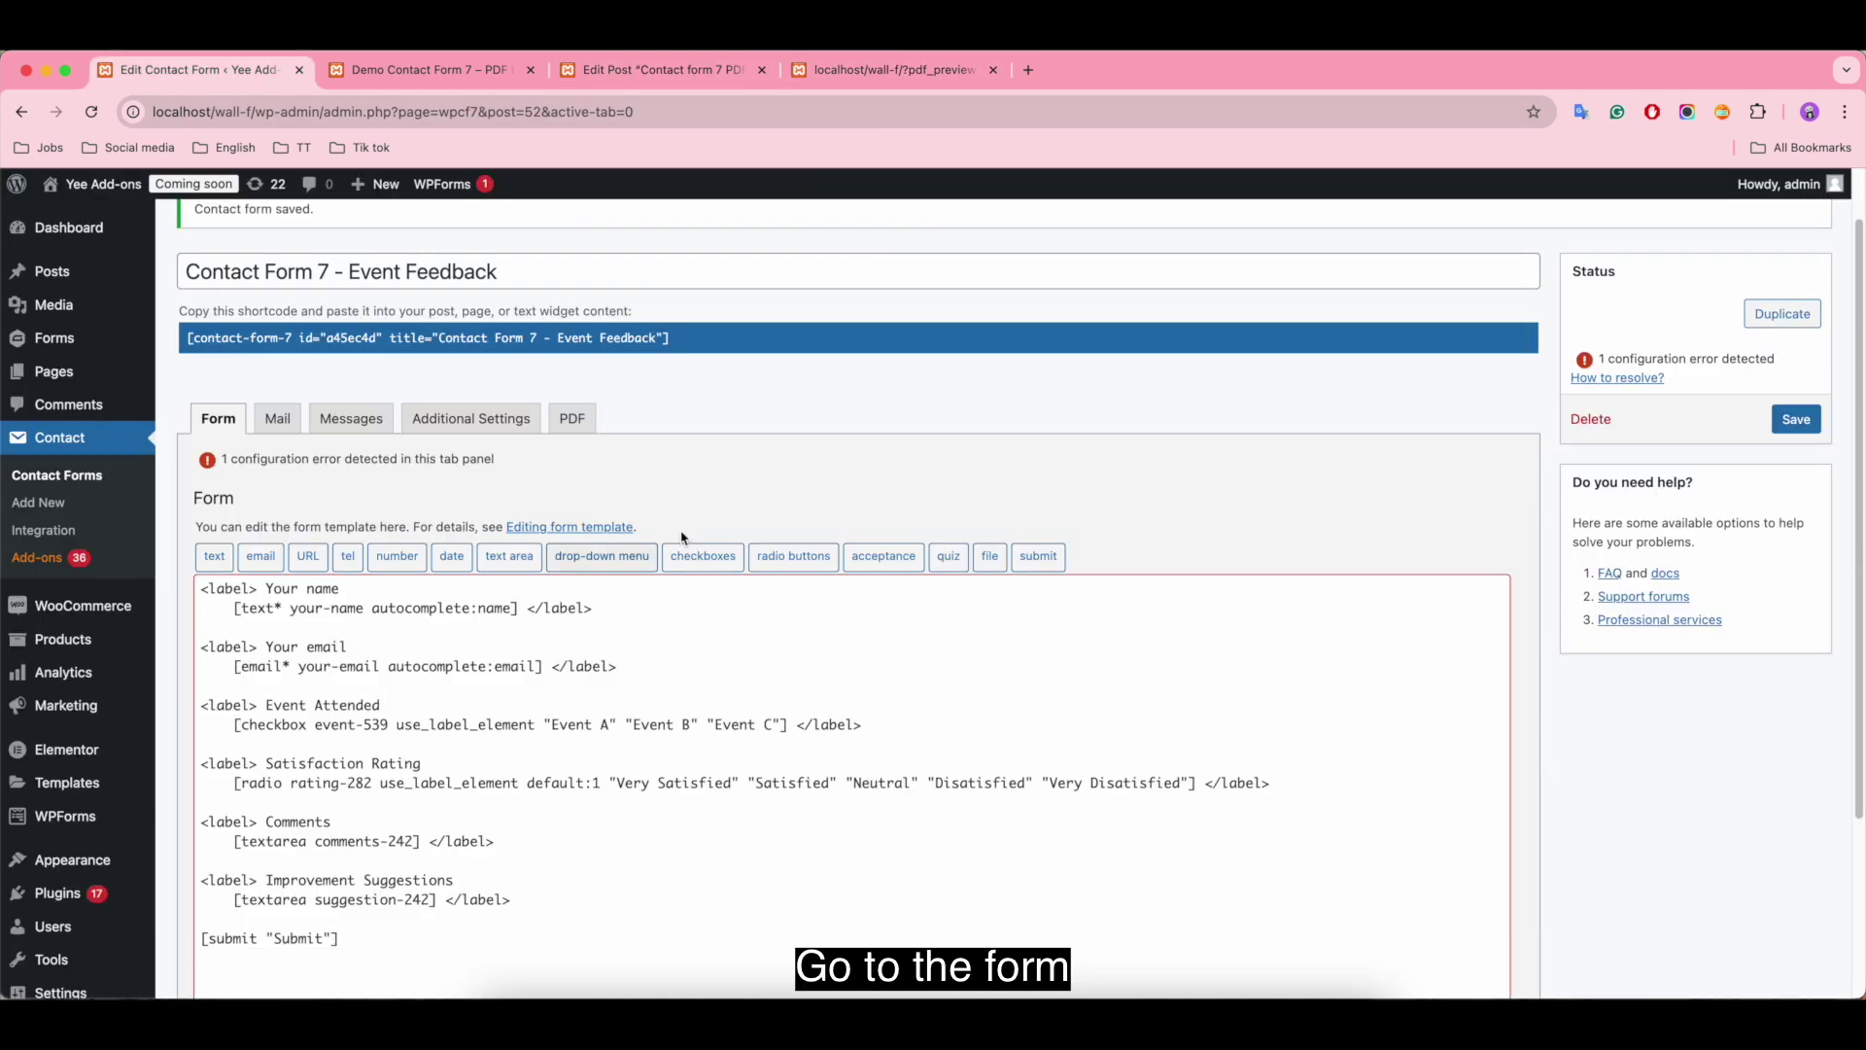
{"action": "left_click", "coordinate": [571, 419]}
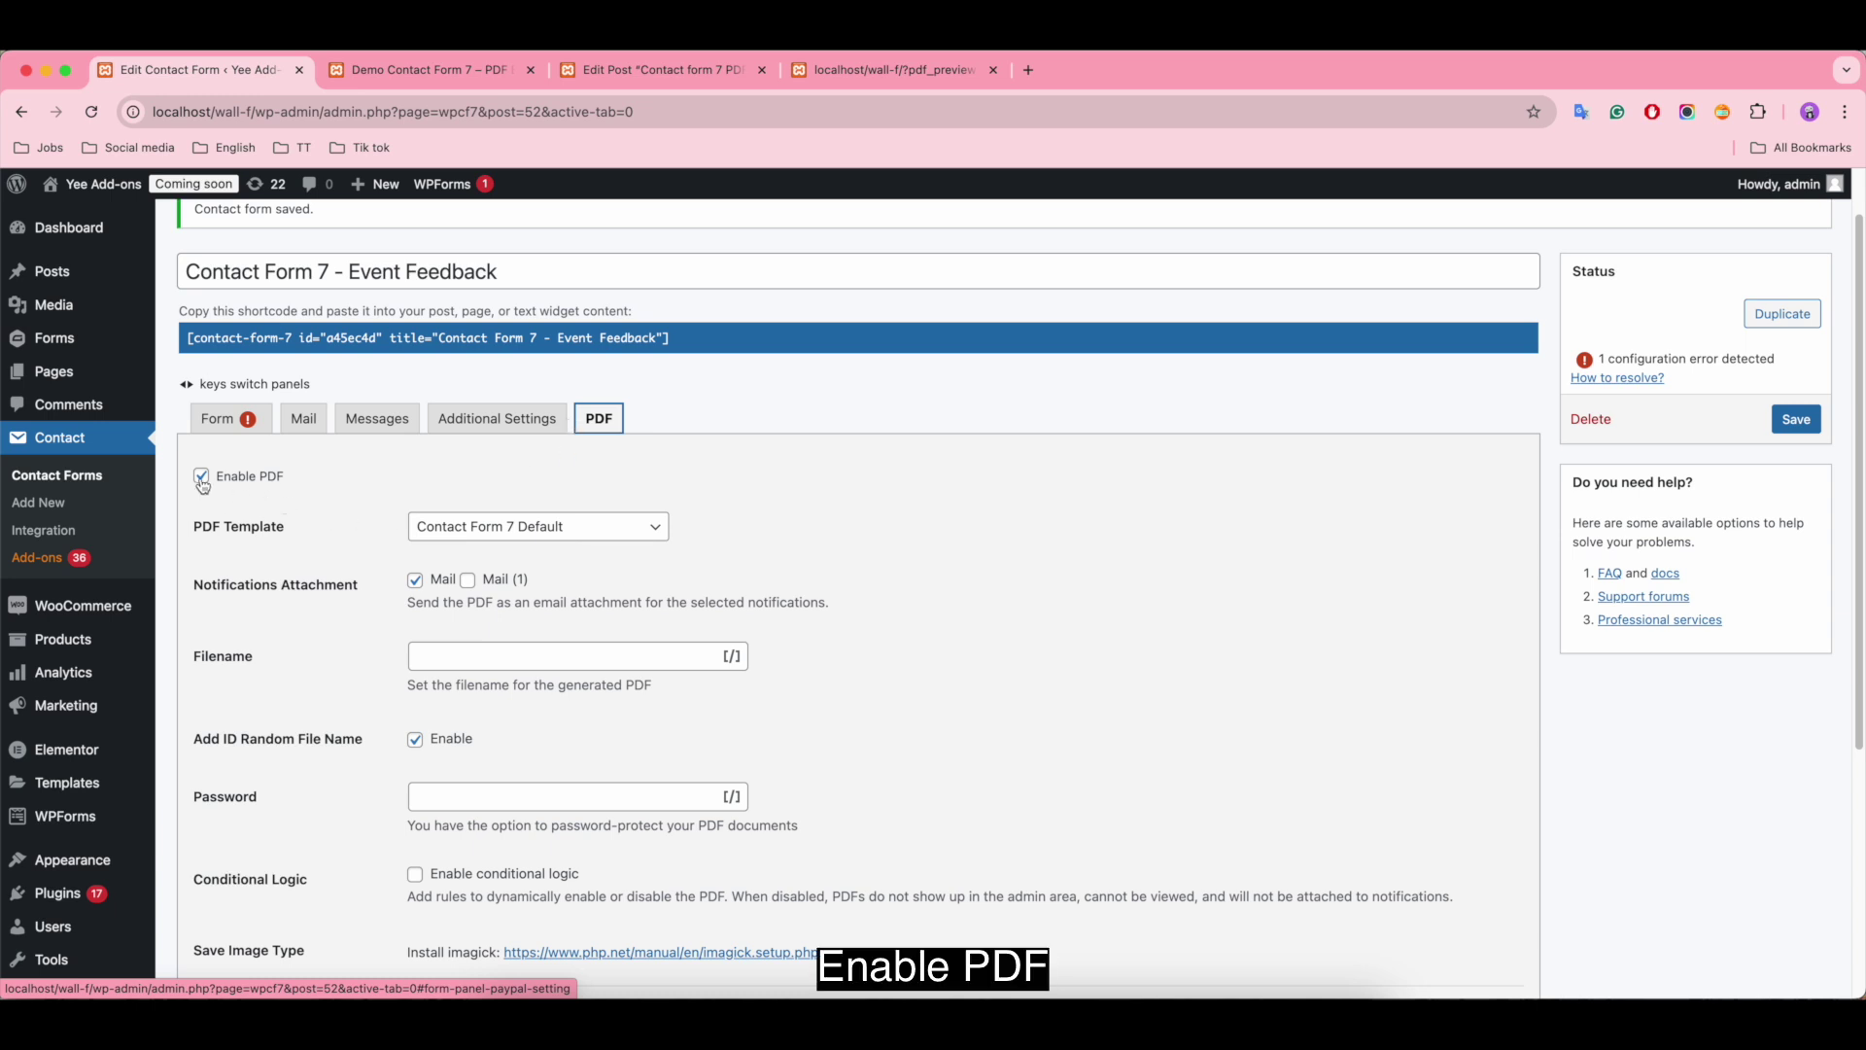
{"action": "left_click", "coordinate": [202, 477]}
{"action": "left_click", "coordinate": [201, 542]}
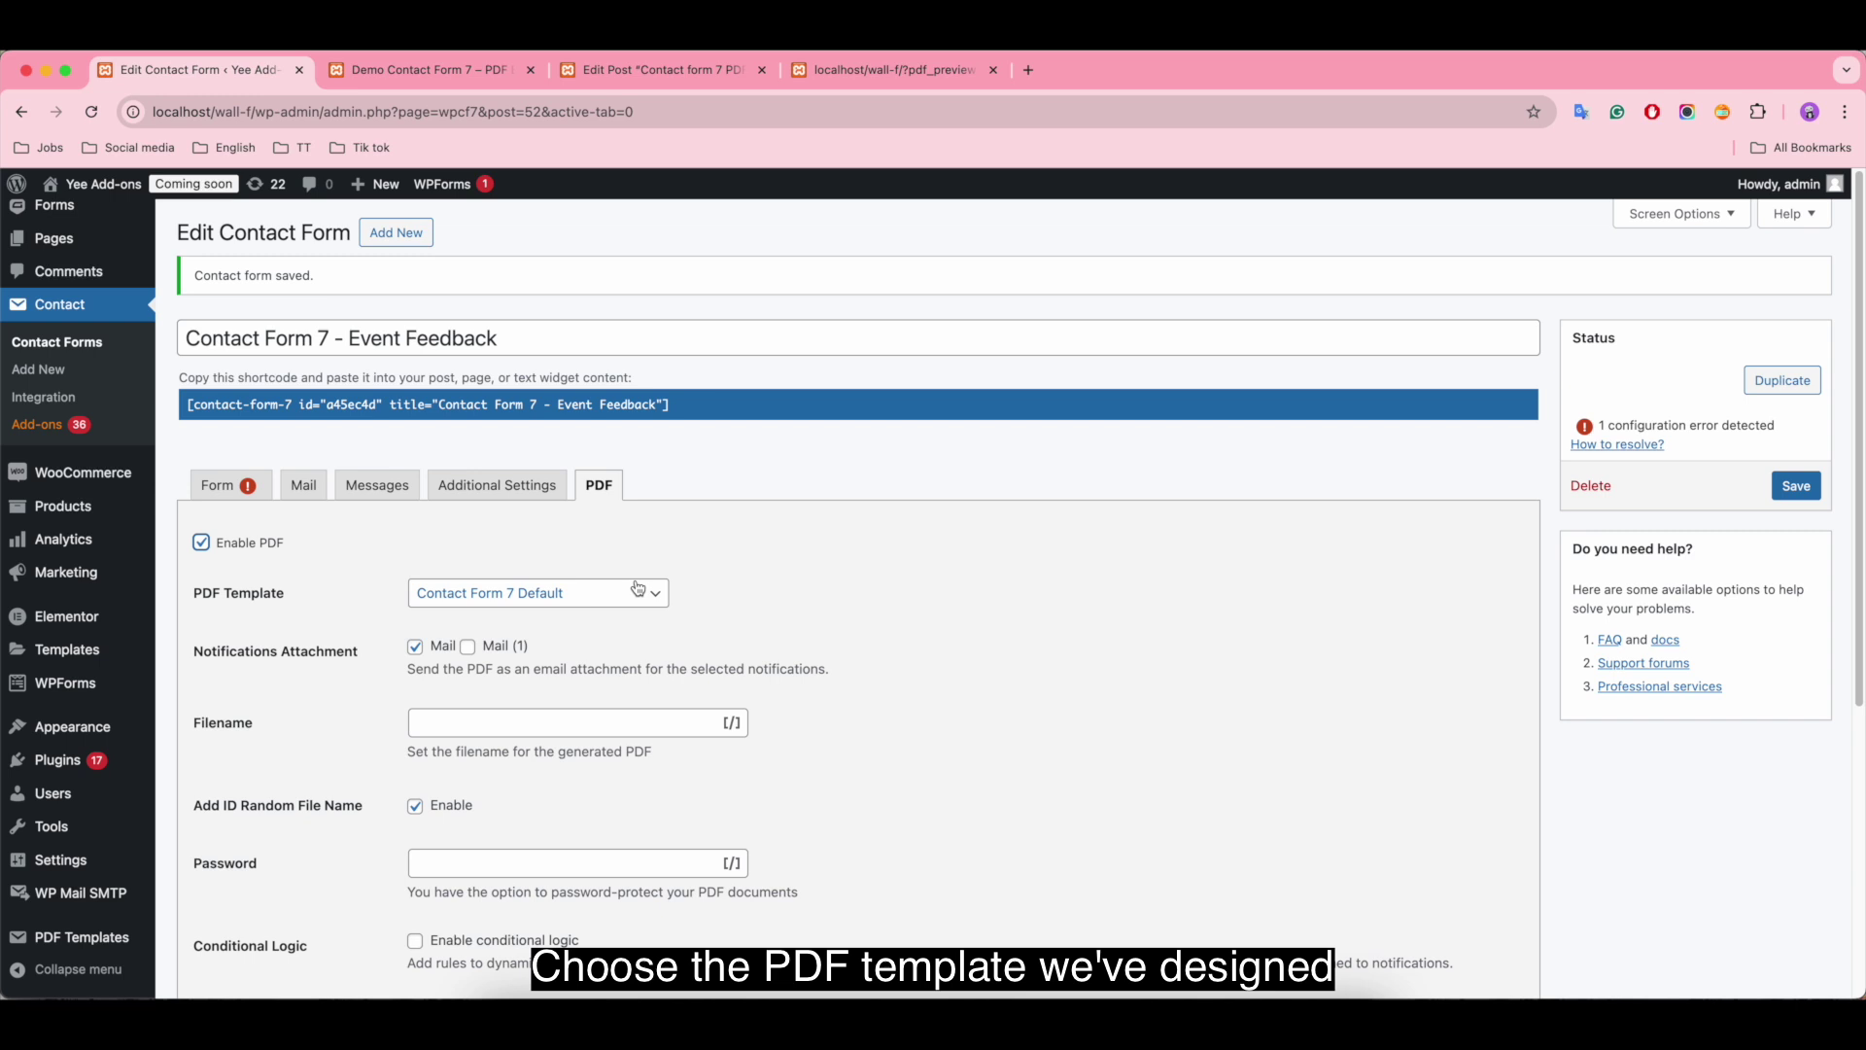
{"action": "left_click", "coordinate": [597, 597]}
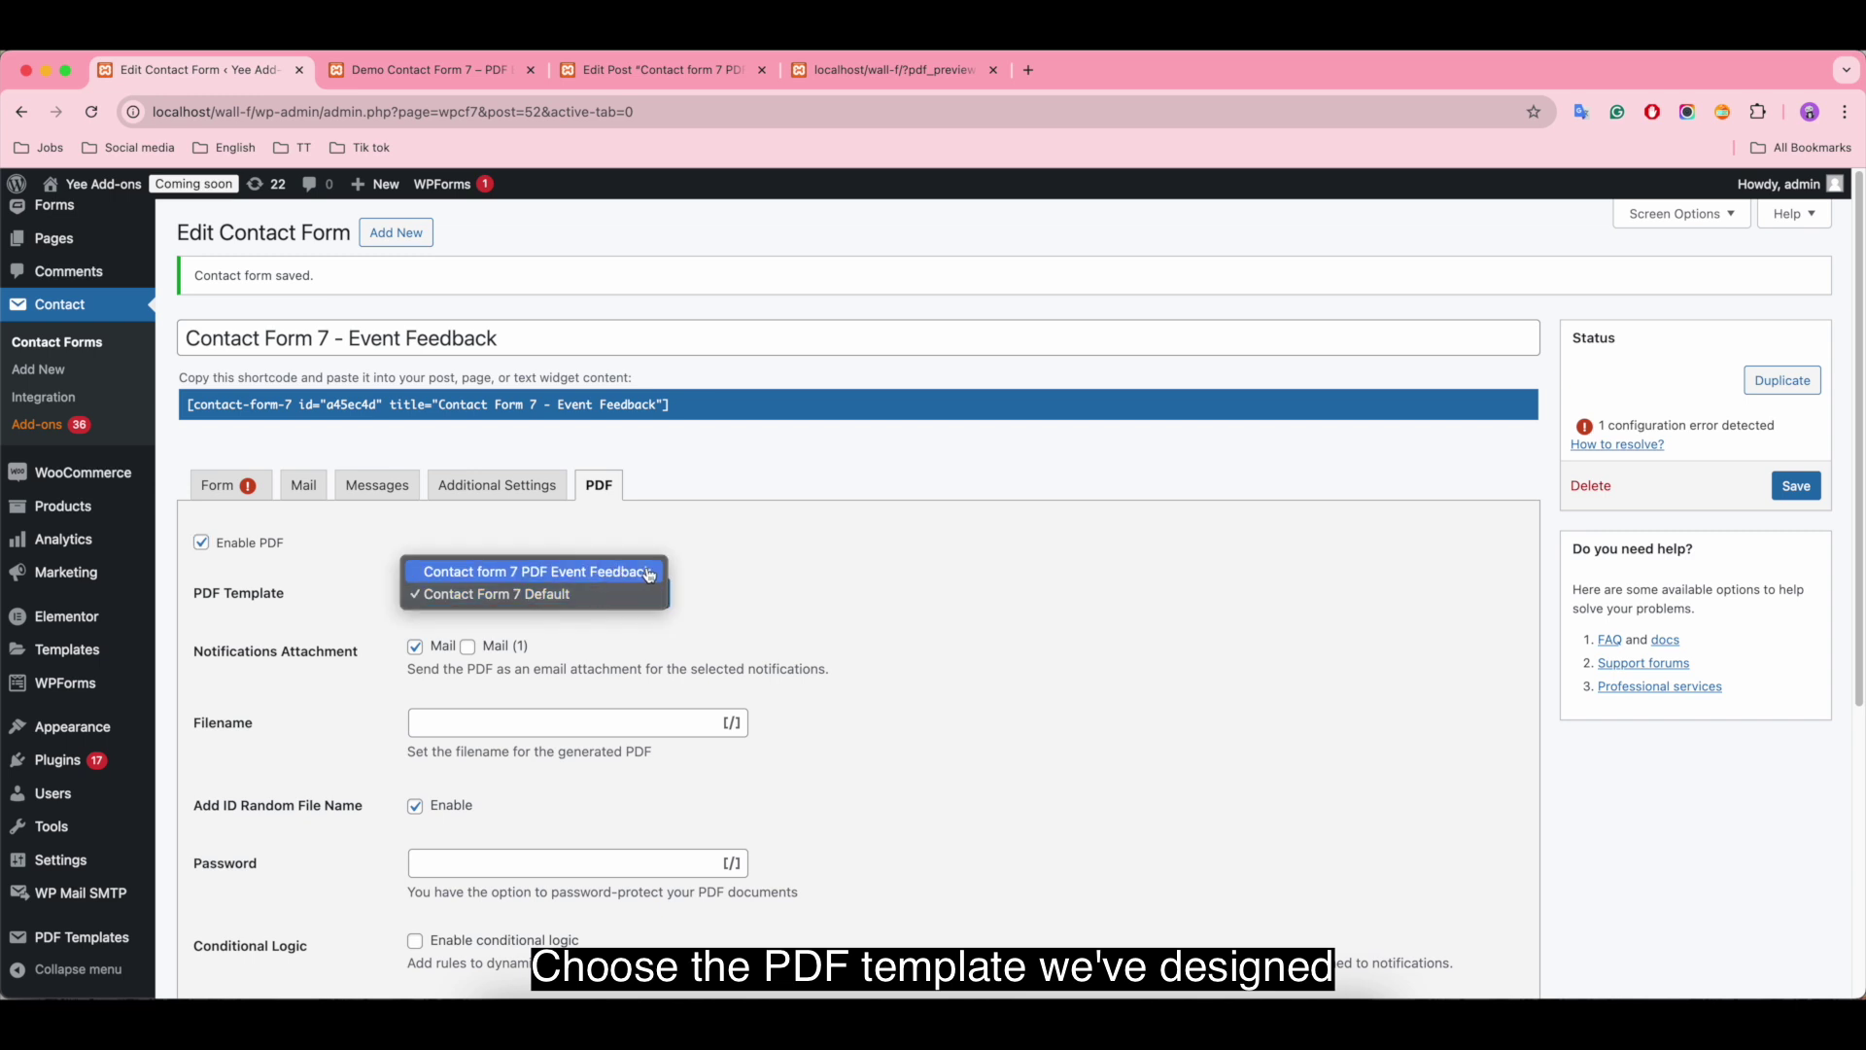
{"action": "left_click", "coordinate": [659, 577]}
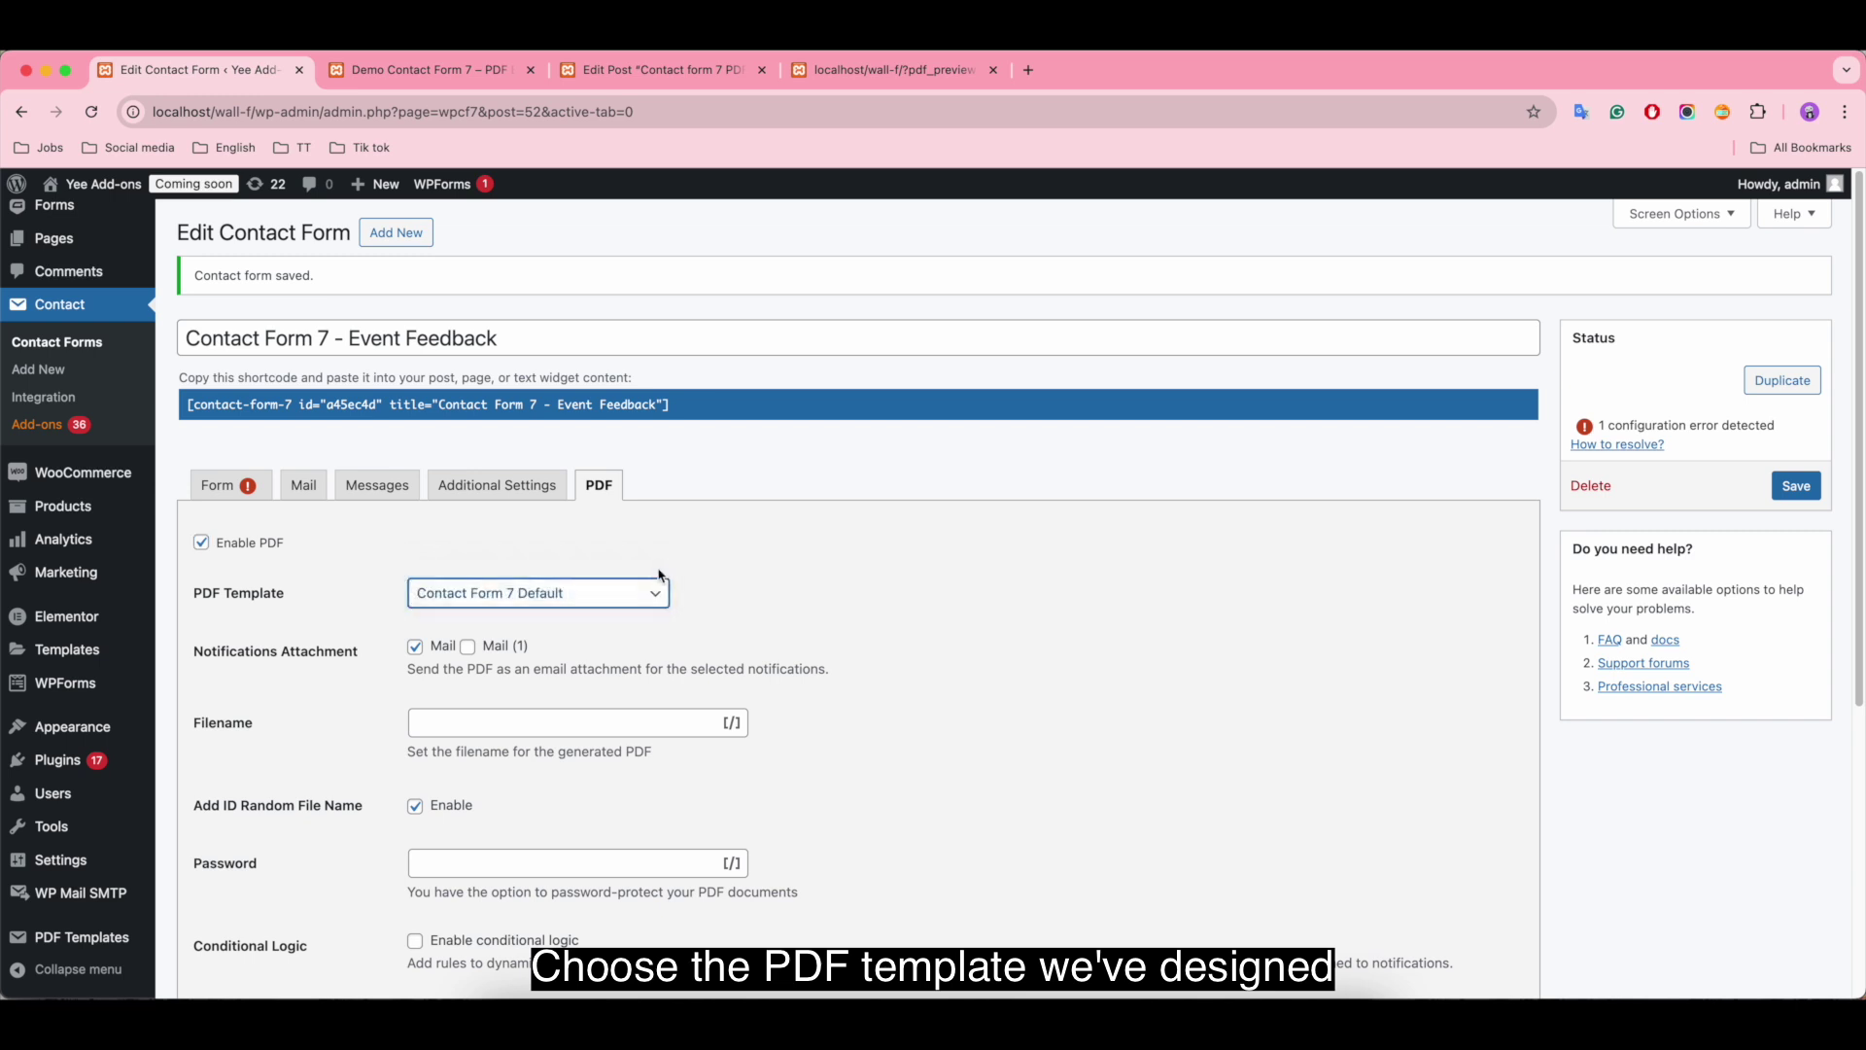
{"action": "left_click", "coordinate": [415, 648]}
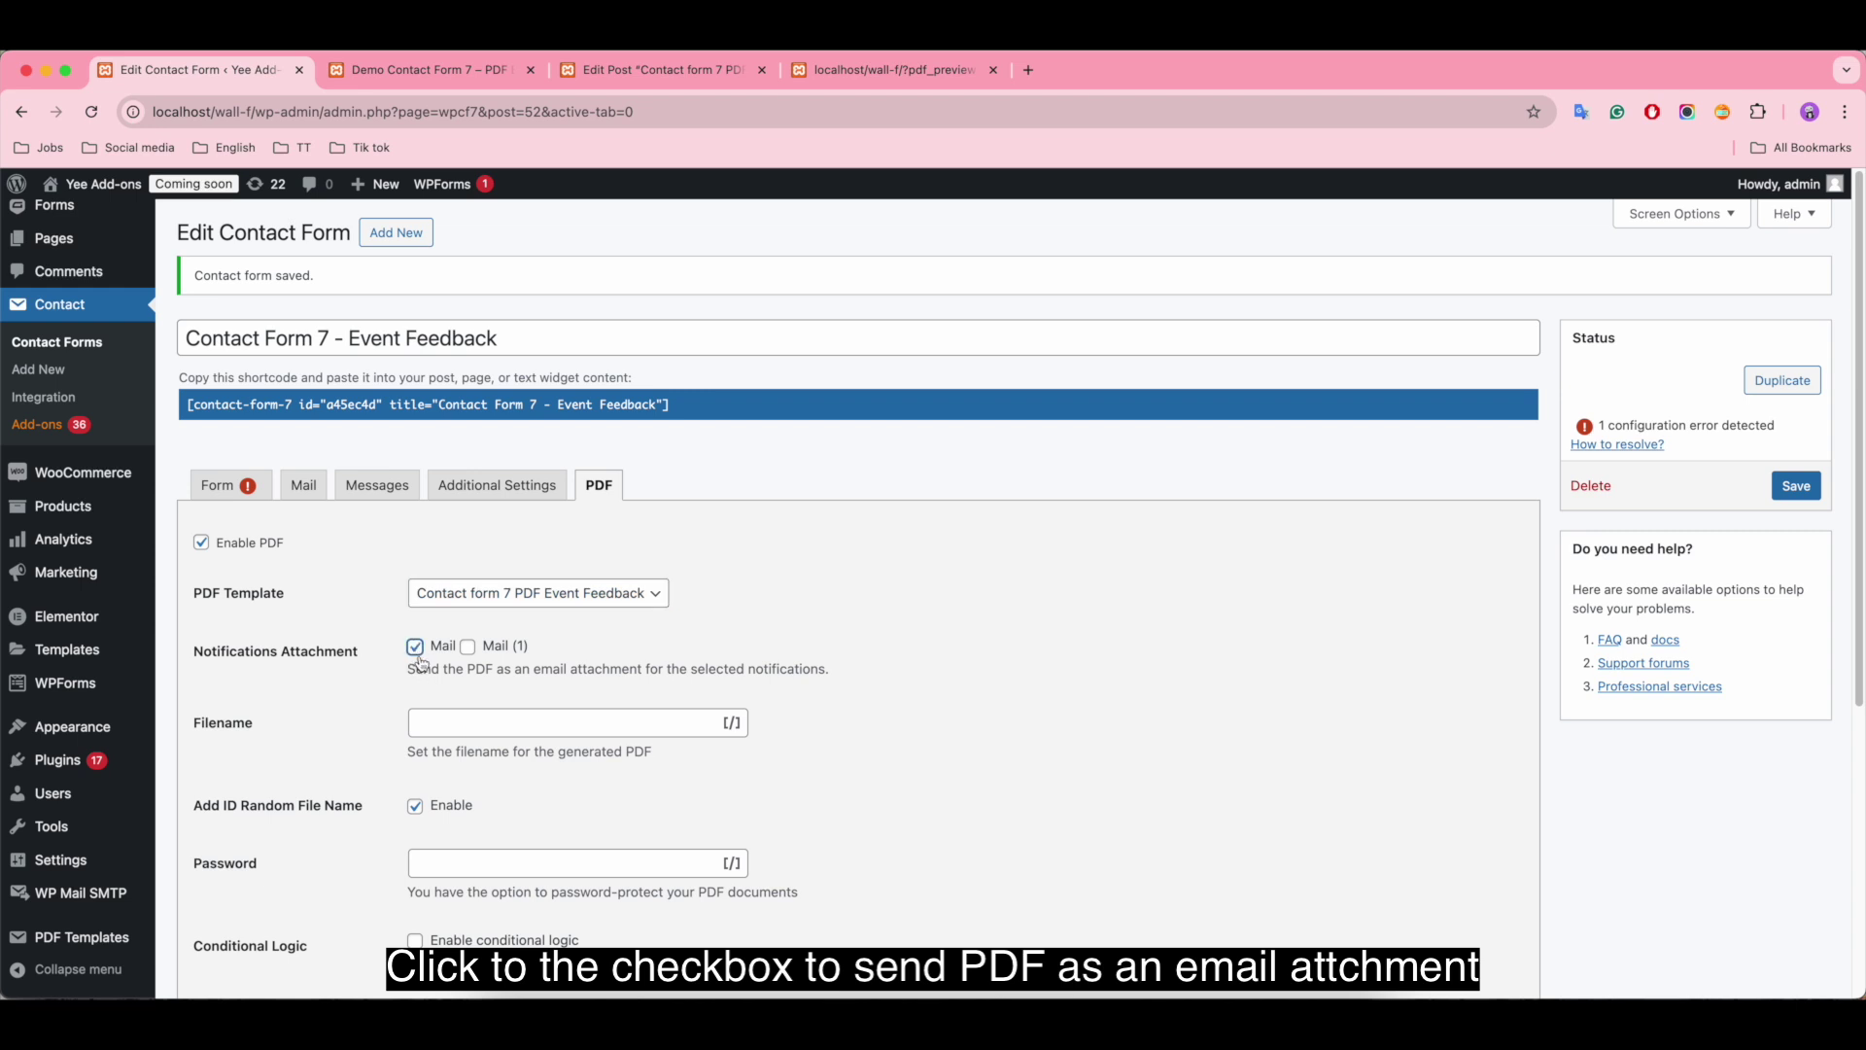
Step: Set the PDF filename to [your-name]-event-feedback
{"action": "scroll", "coordinate": [778, 663], "scroll_direction": "down", "scroll_amount": 2}
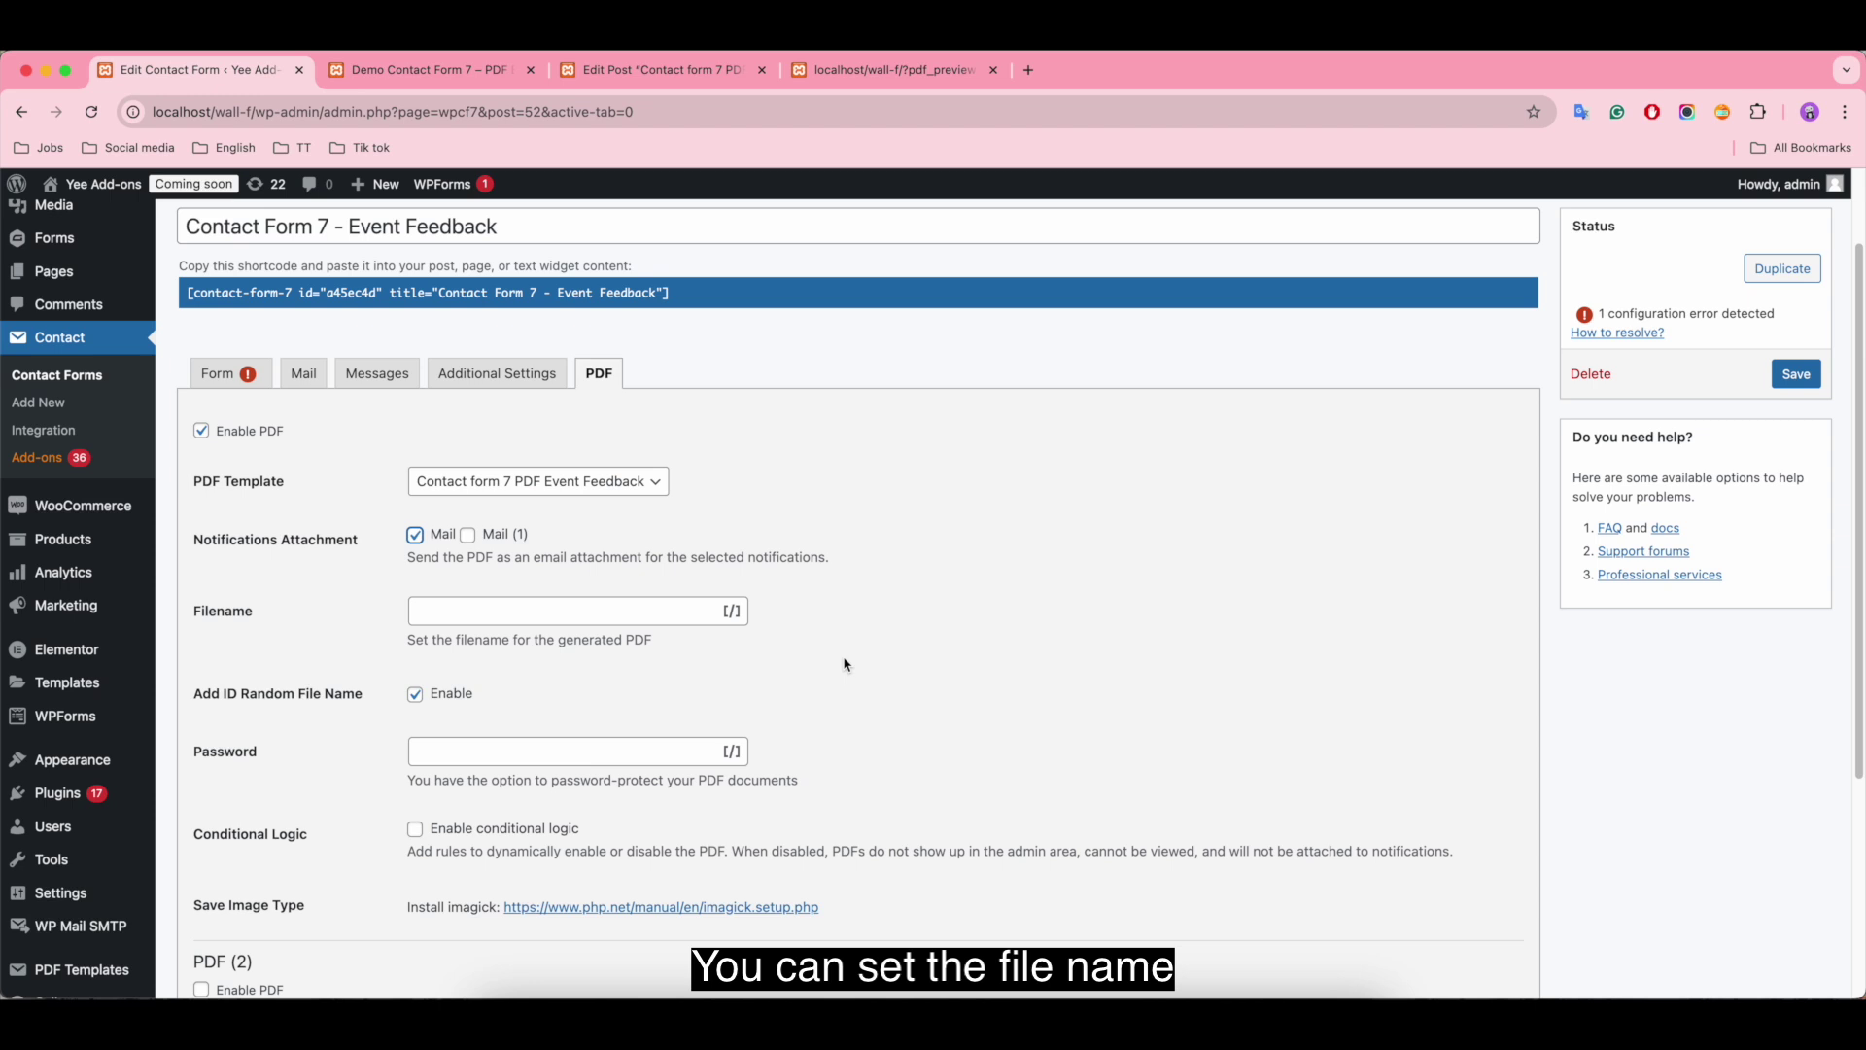
{"action": "left_click", "coordinate": [731, 610]}
{"action": "left_click", "coordinate": [699, 865]}
{"action": "type", "text": "-"}
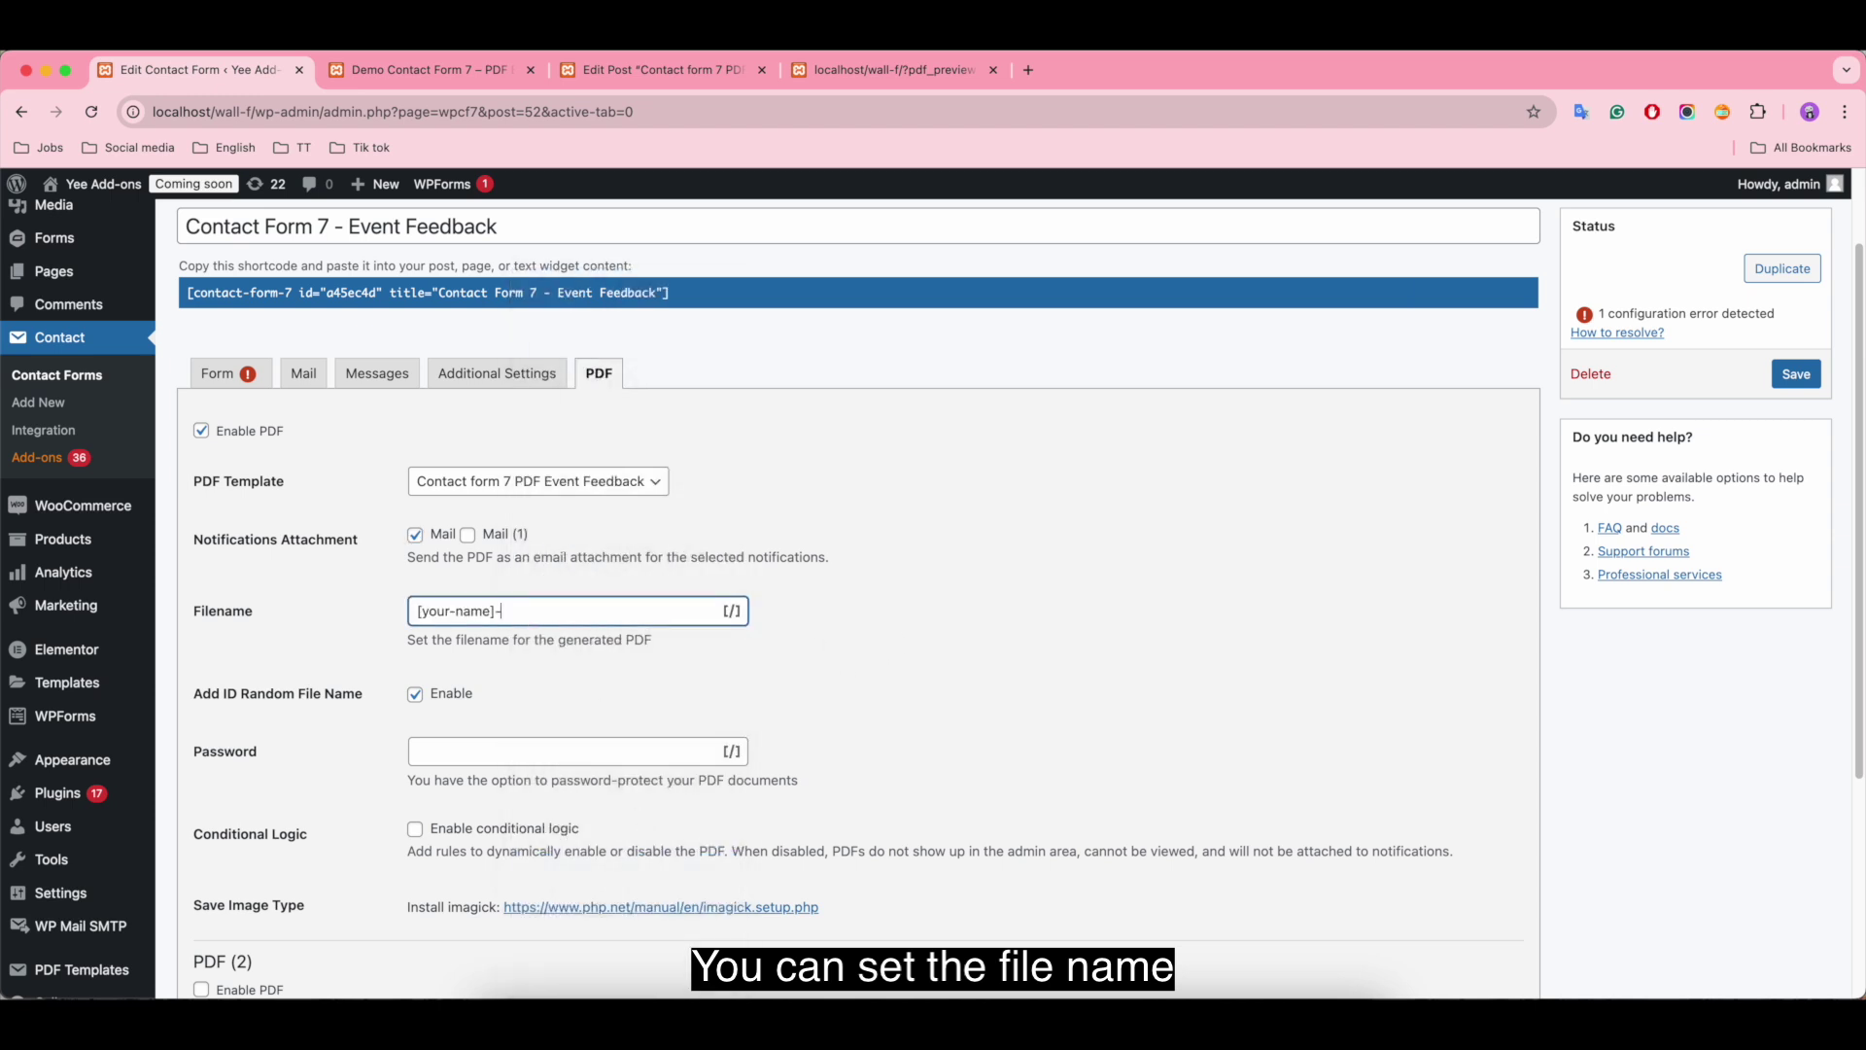
{"action": "type", "text": "event-feedback"}
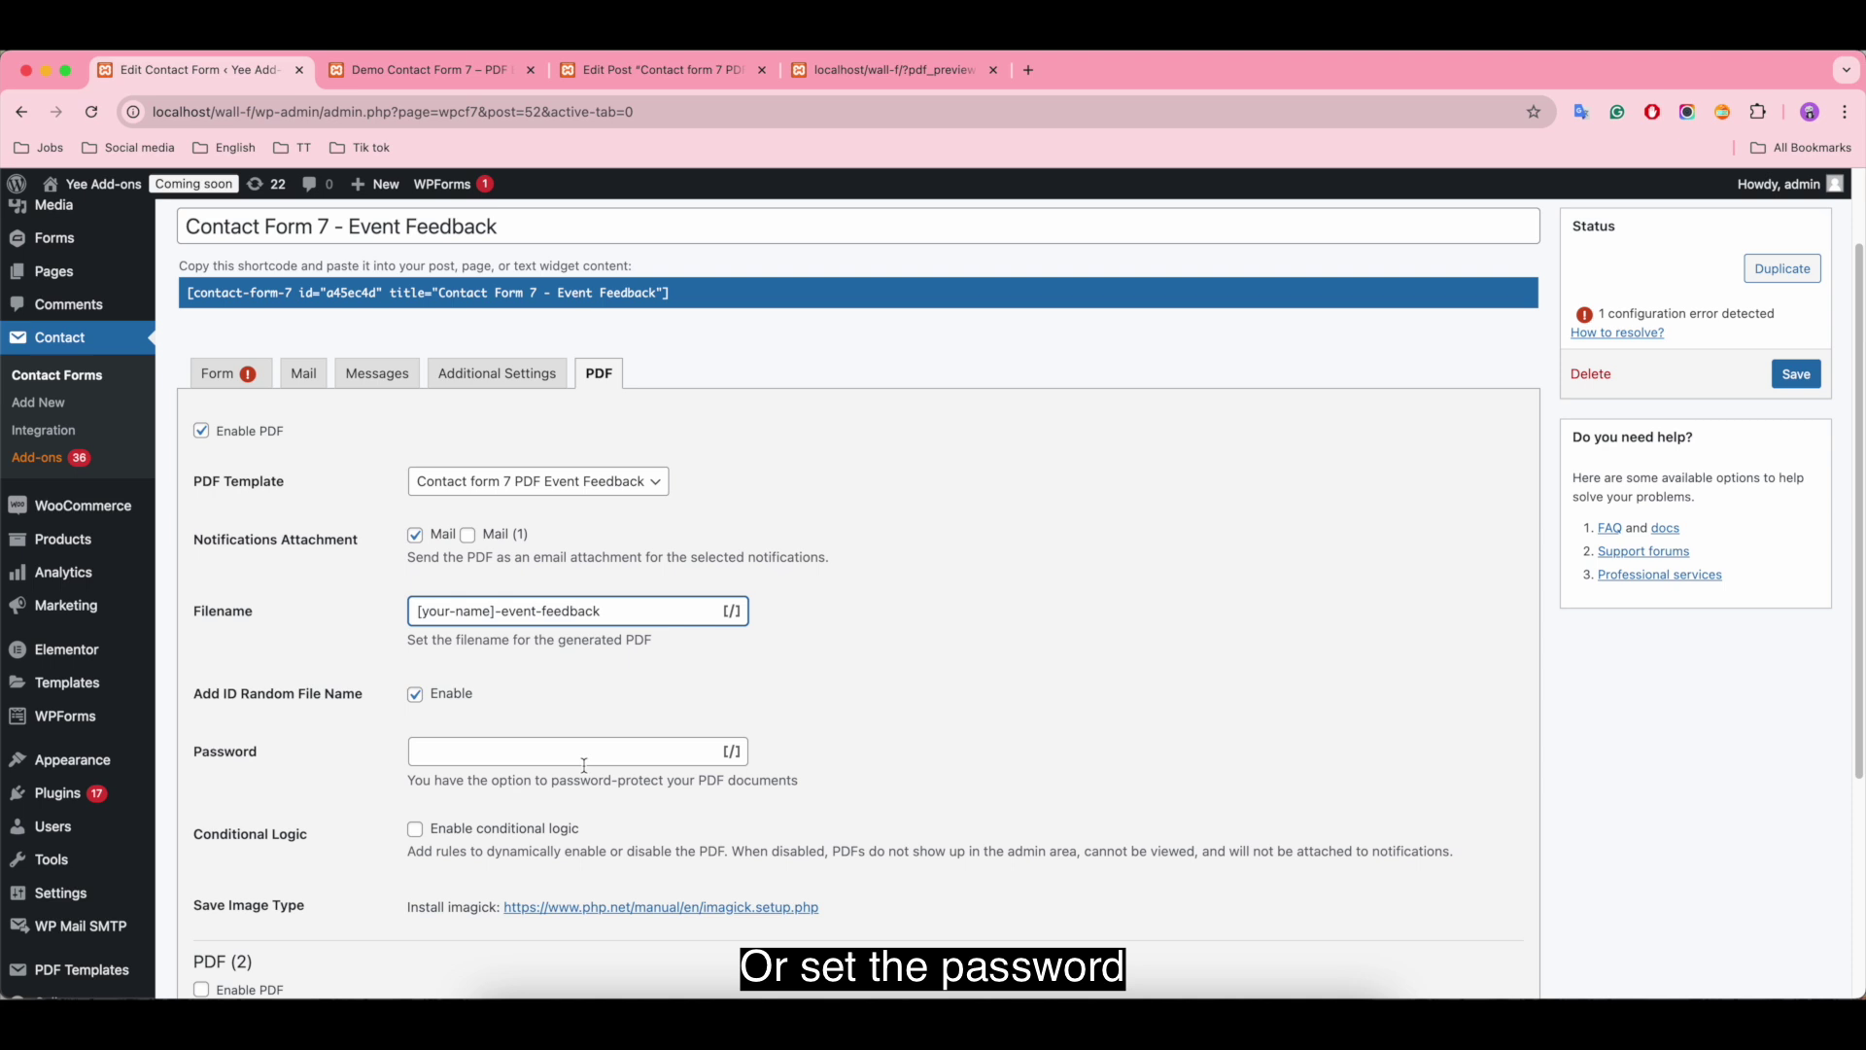
{"action": "left_click", "coordinate": [555, 749]}
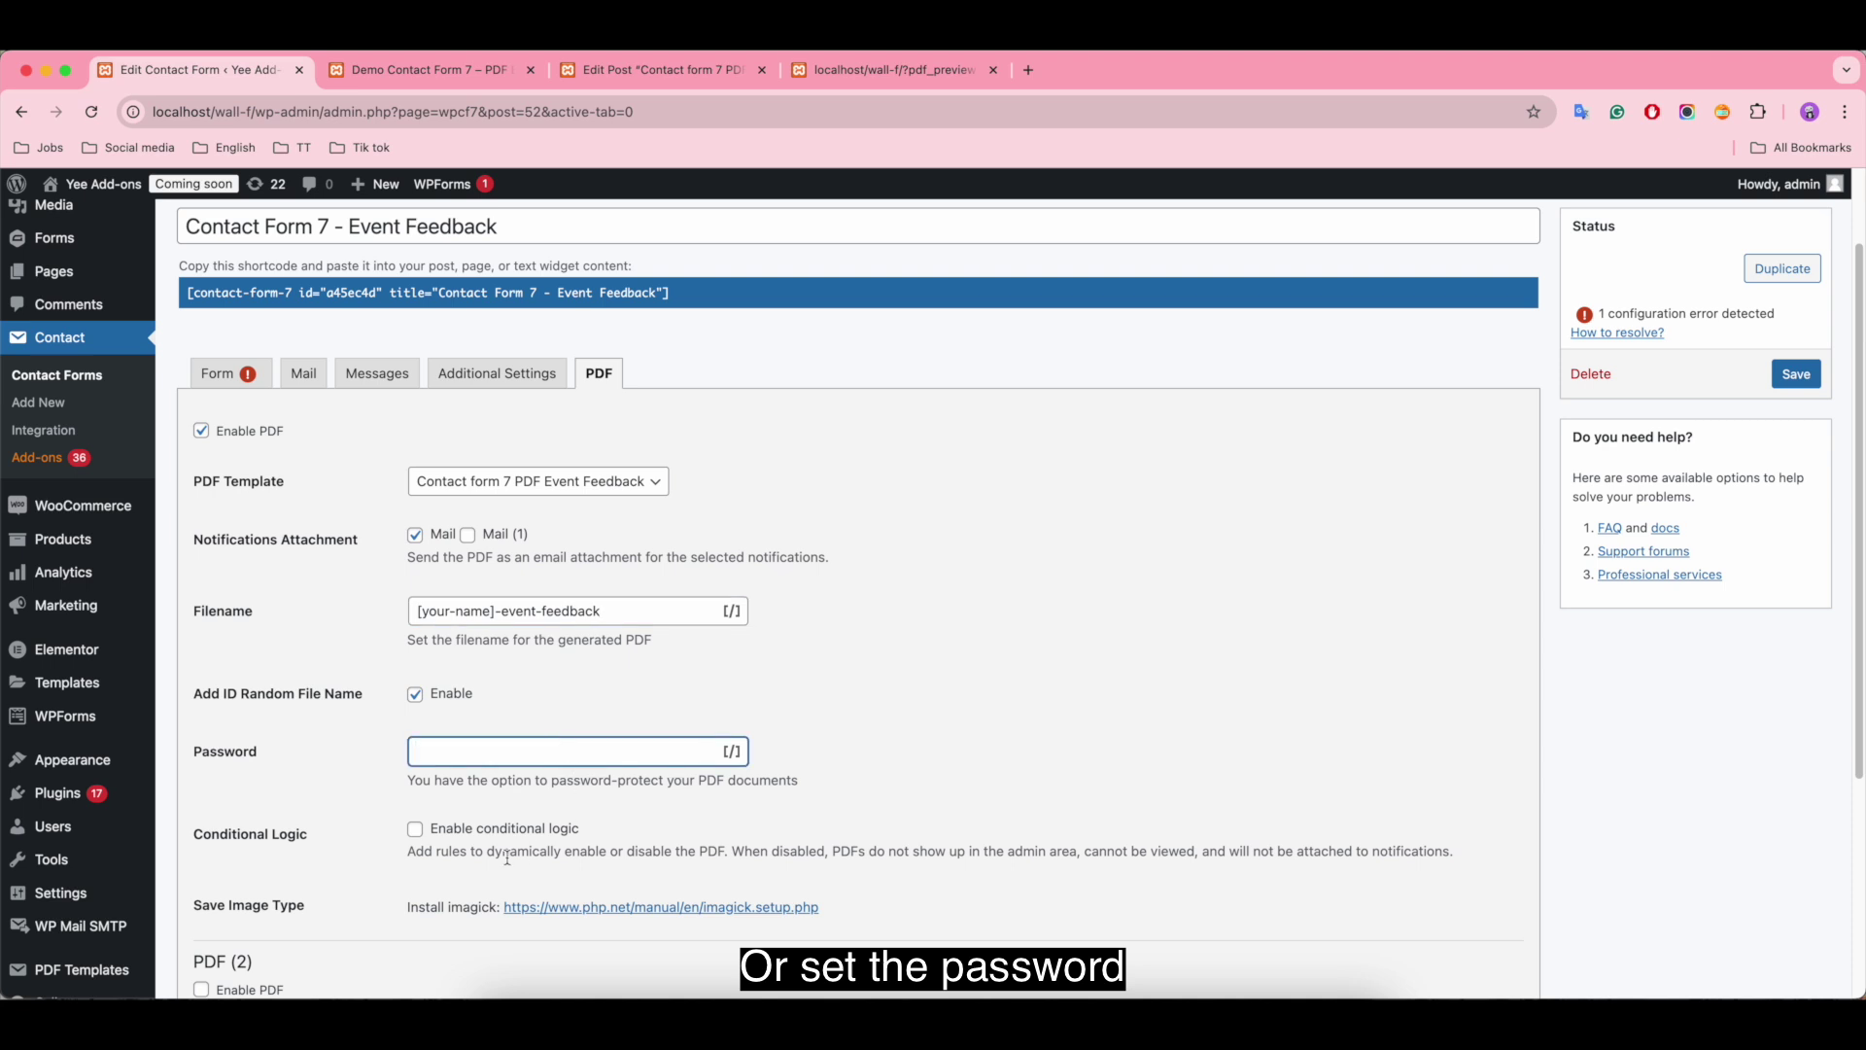
Step: Turn on conditional logic with the rule set to Enable, matching All conditions
{"action": "left_click", "coordinate": [415, 828]}
{"action": "scroll", "coordinate": [909, 843], "scroll_direction": "down", "scroll_amount": 3}
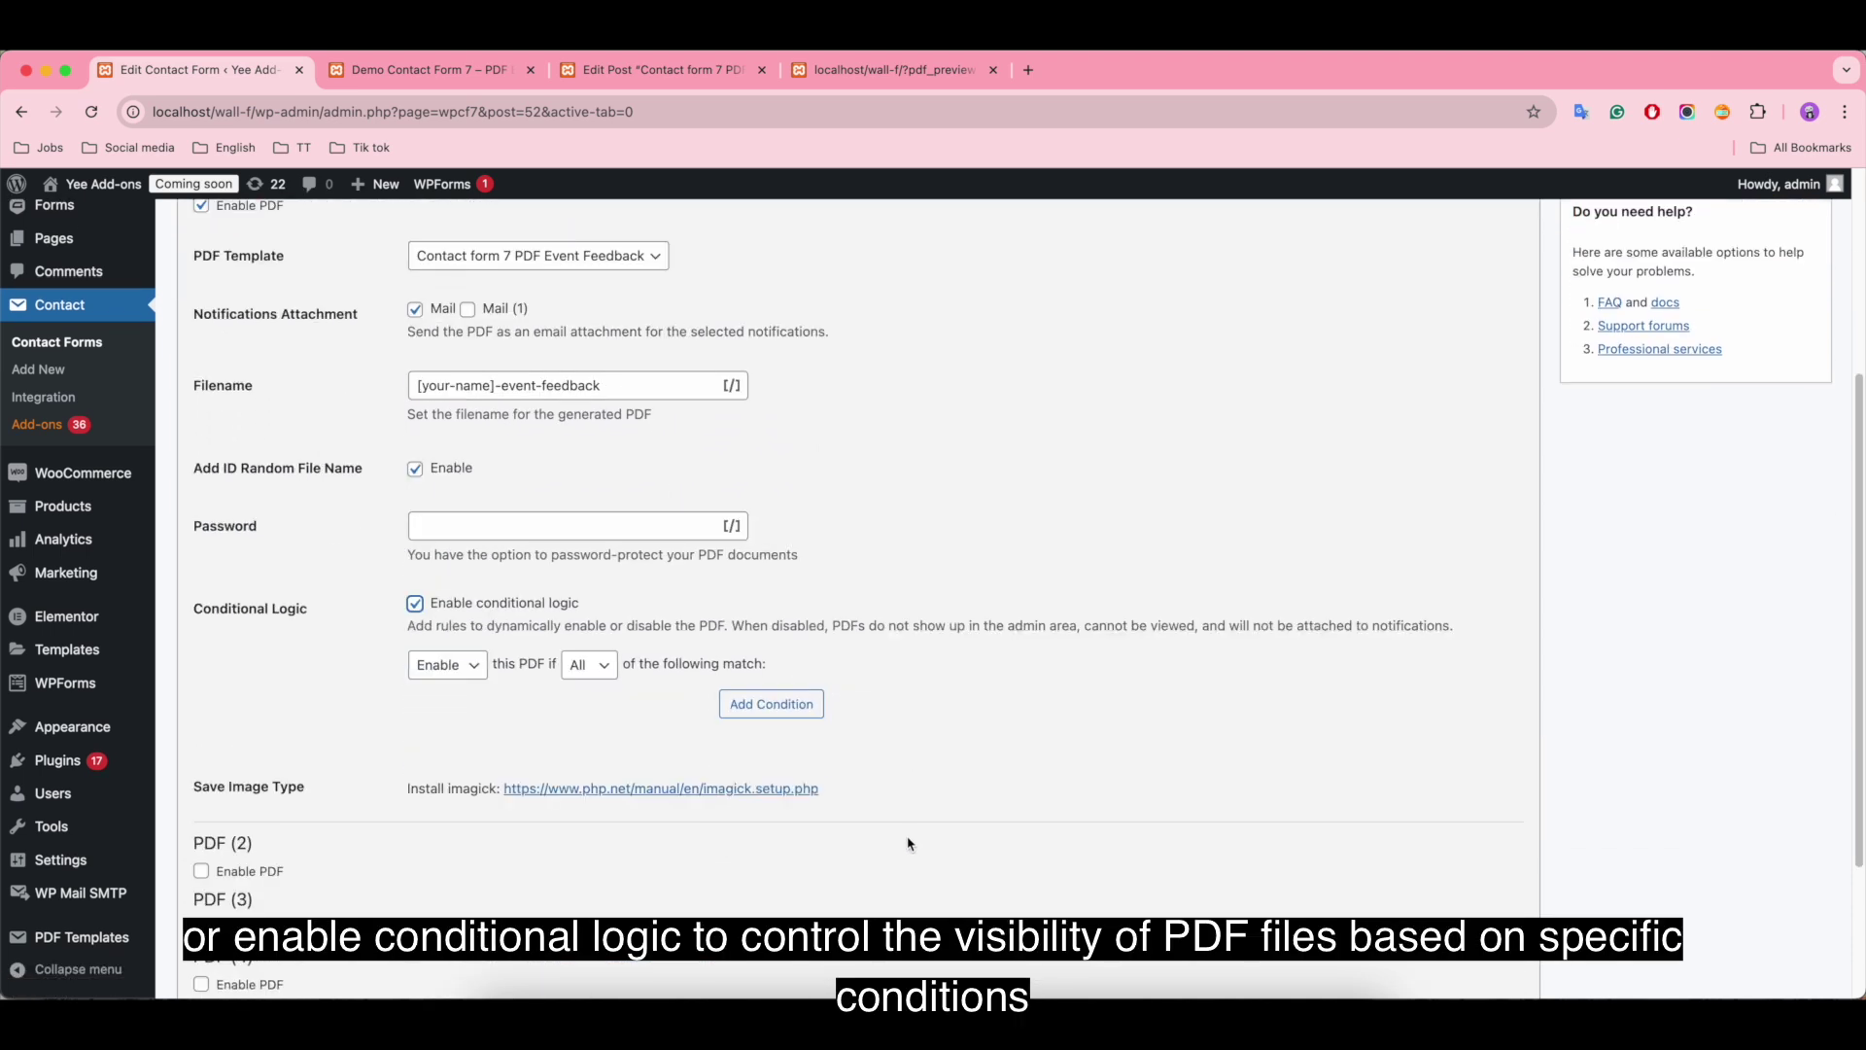
{"action": "left_click", "coordinate": [471, 671]}
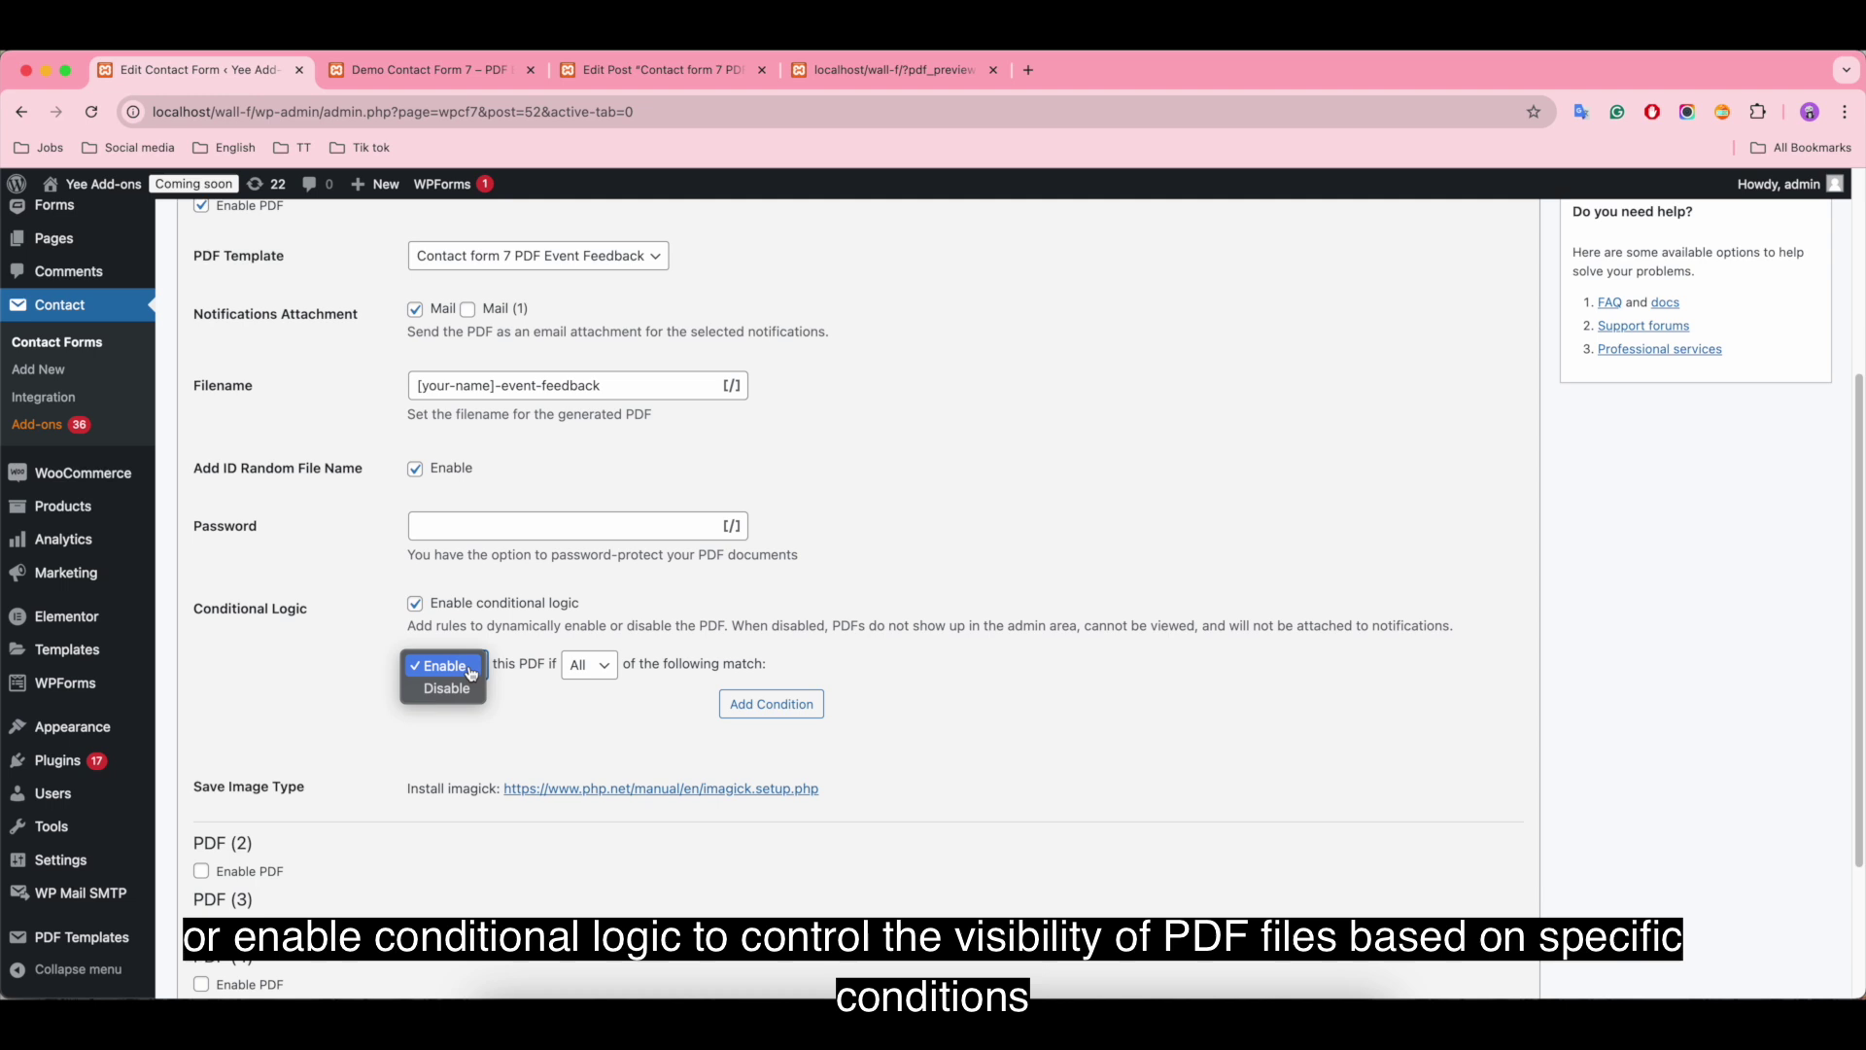
{"action": "left_click", "coordinate": [447, 666]}
{"action": "left_click", "coordinate": [601, 666]}
{"action": "left_click", "coordinate": [603, 666]}
Step: Try [yeepdf_site_name] 'is' condition rules, then delete them and switch conditional logic off
{"action": "left_click", "coordinate": [770, 703]}
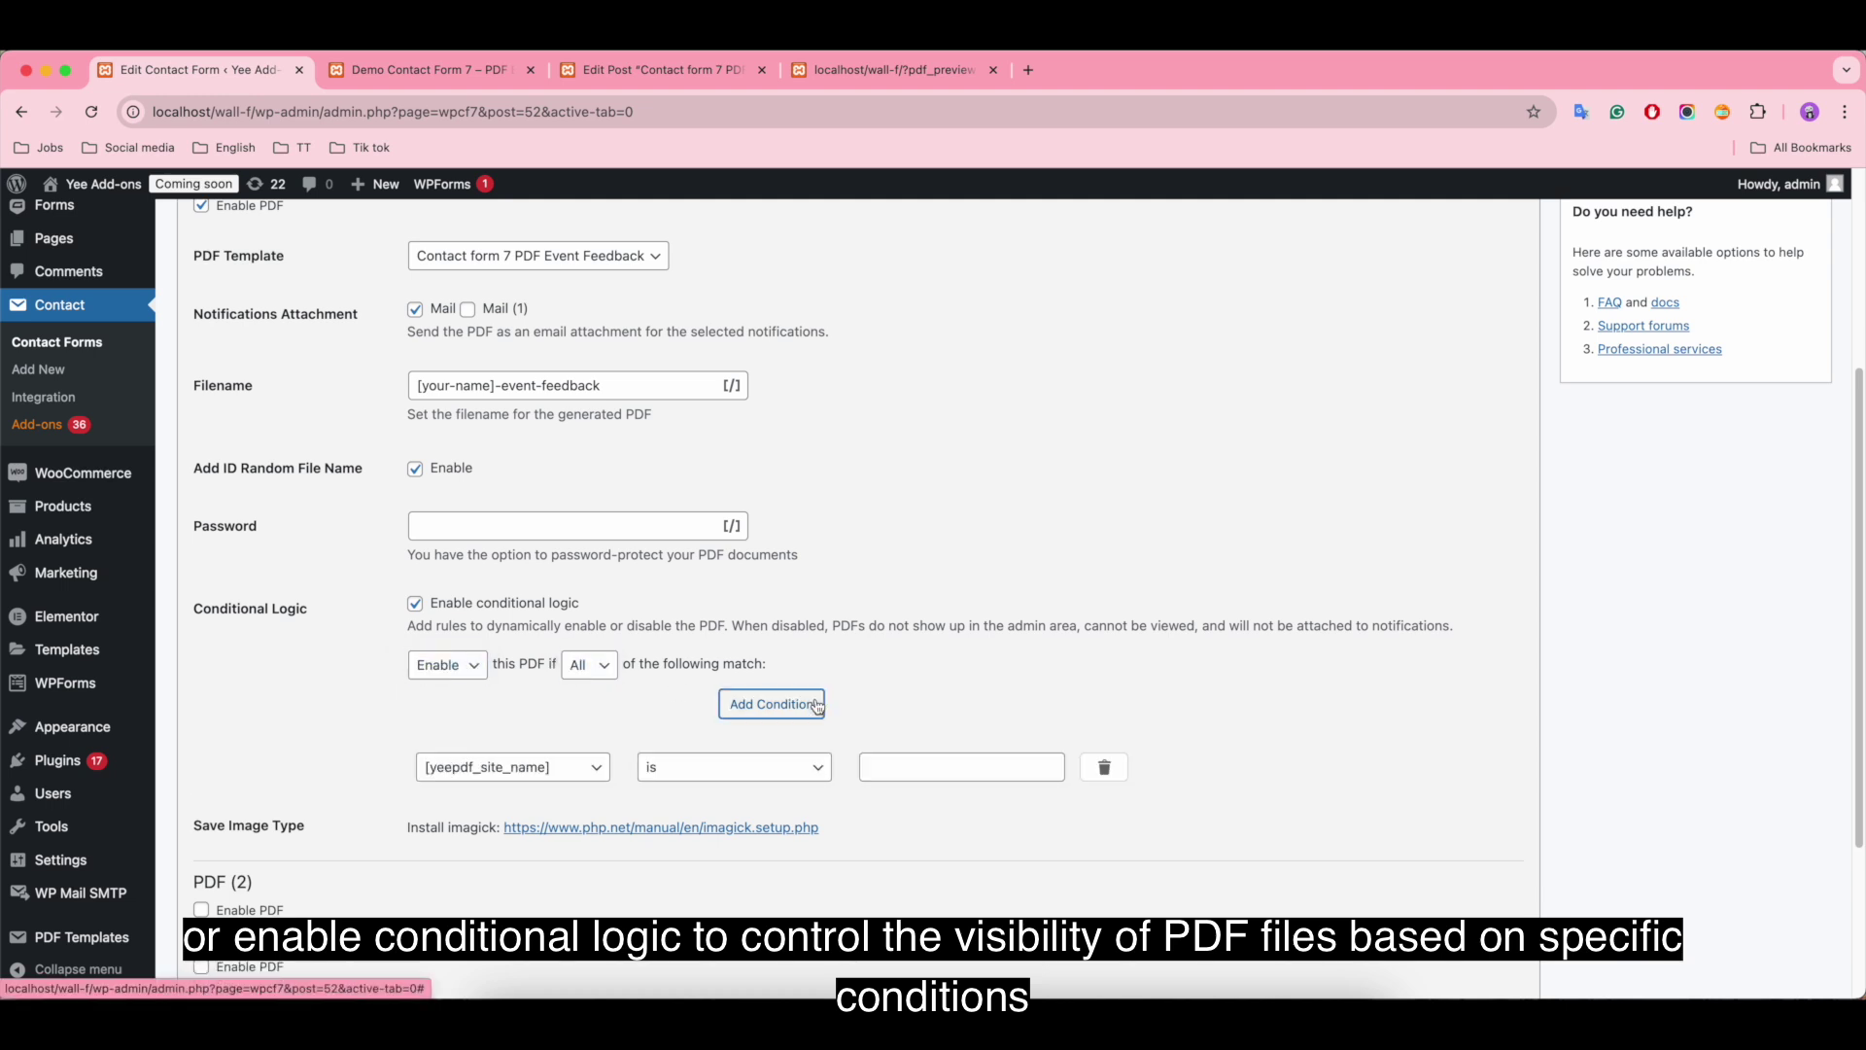
{"action": "left_click", "coordinate": [505, 767]}
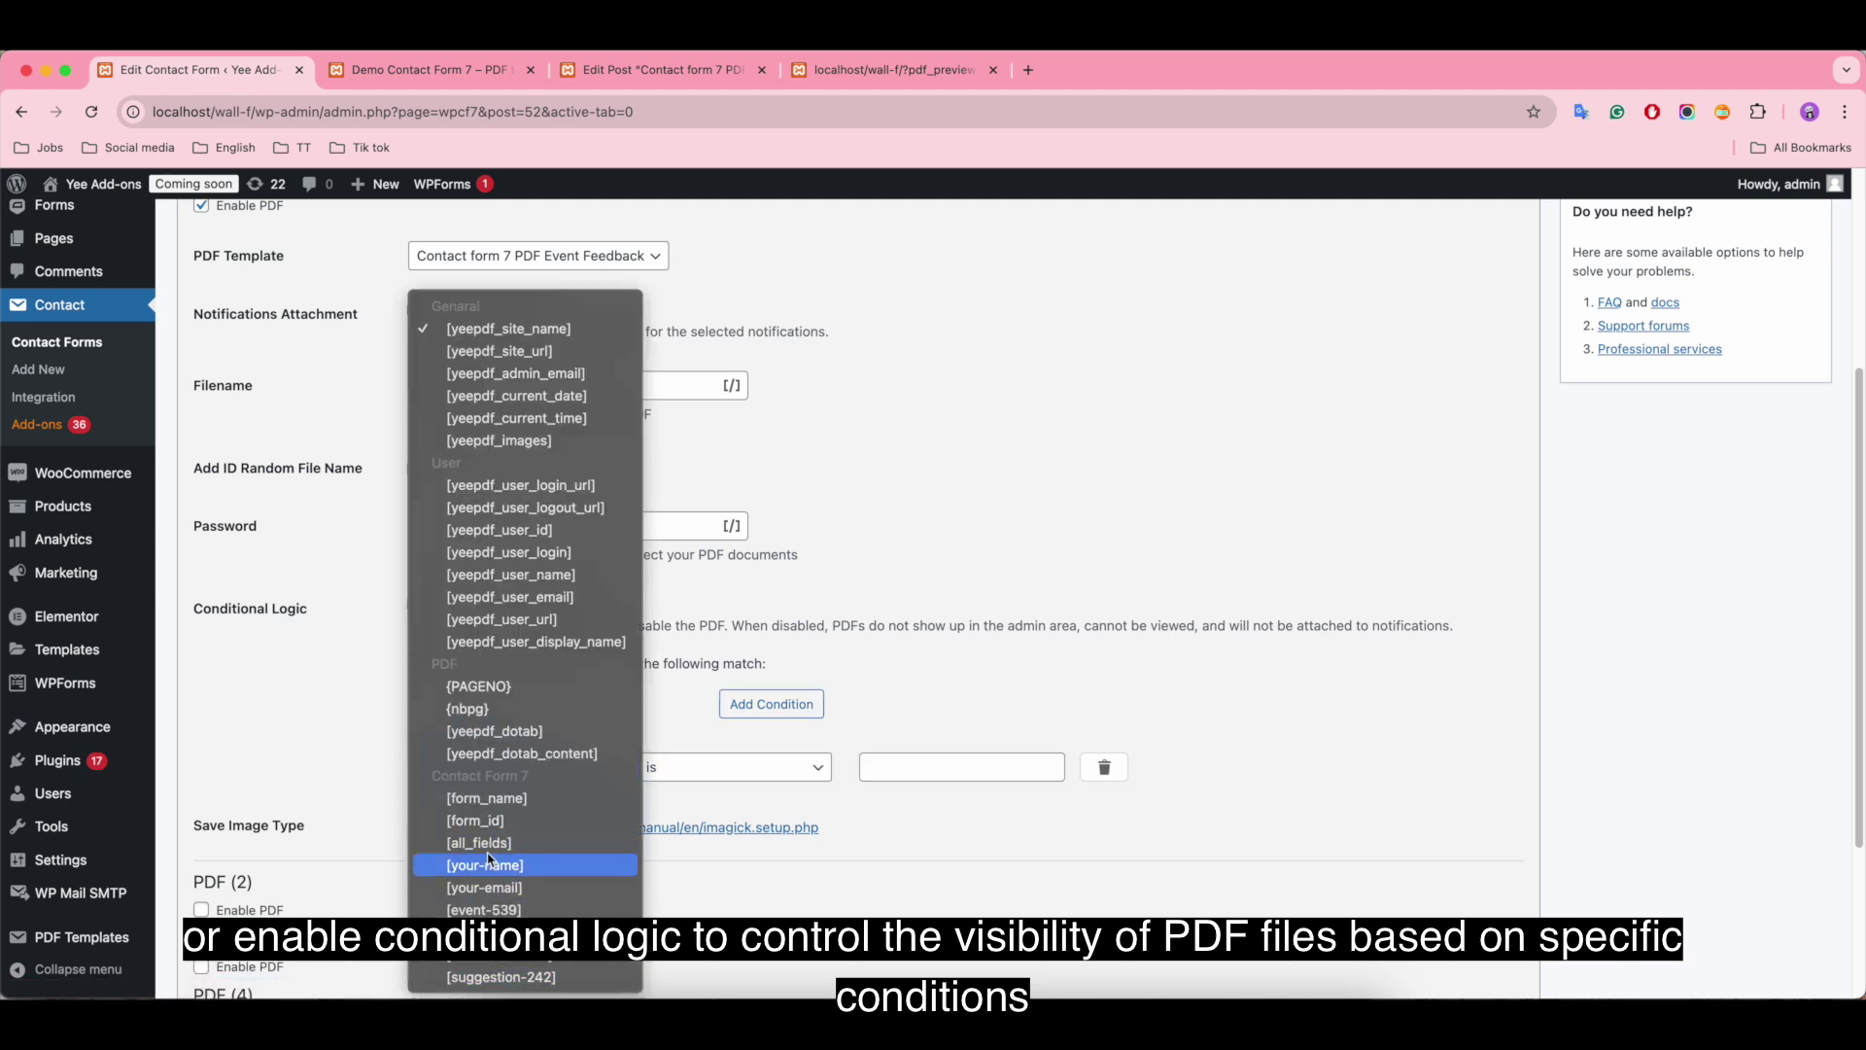
{"action": "left_click", "coordinate": [397, 723]}
{"action": "left_click", "coordinate": [753, 767]}
{"action": "left_click", "coordinate": [847, 858]}
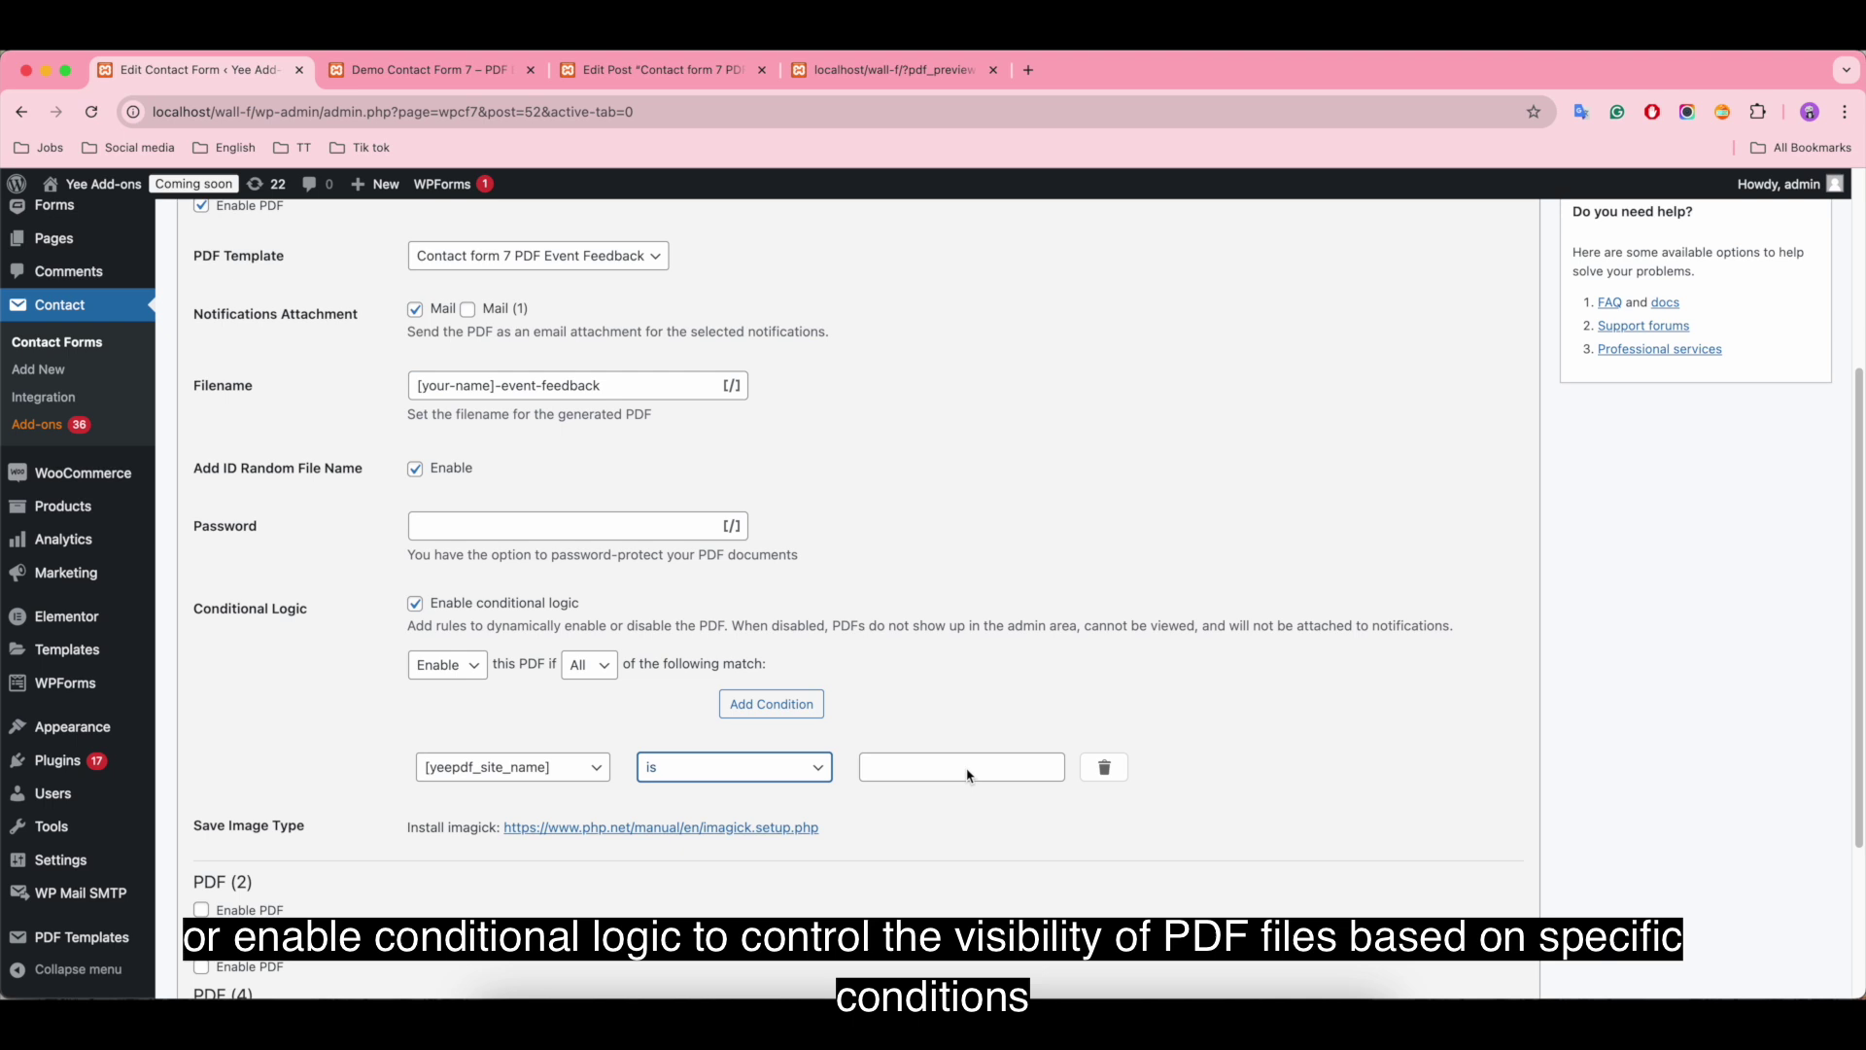
{"action": "left_click", "coordinate": [771, 703]}
{"action": "left_click", "coordinate": [771, 703]}
{"action": "left_click", "coordinate": [1105, 845]}
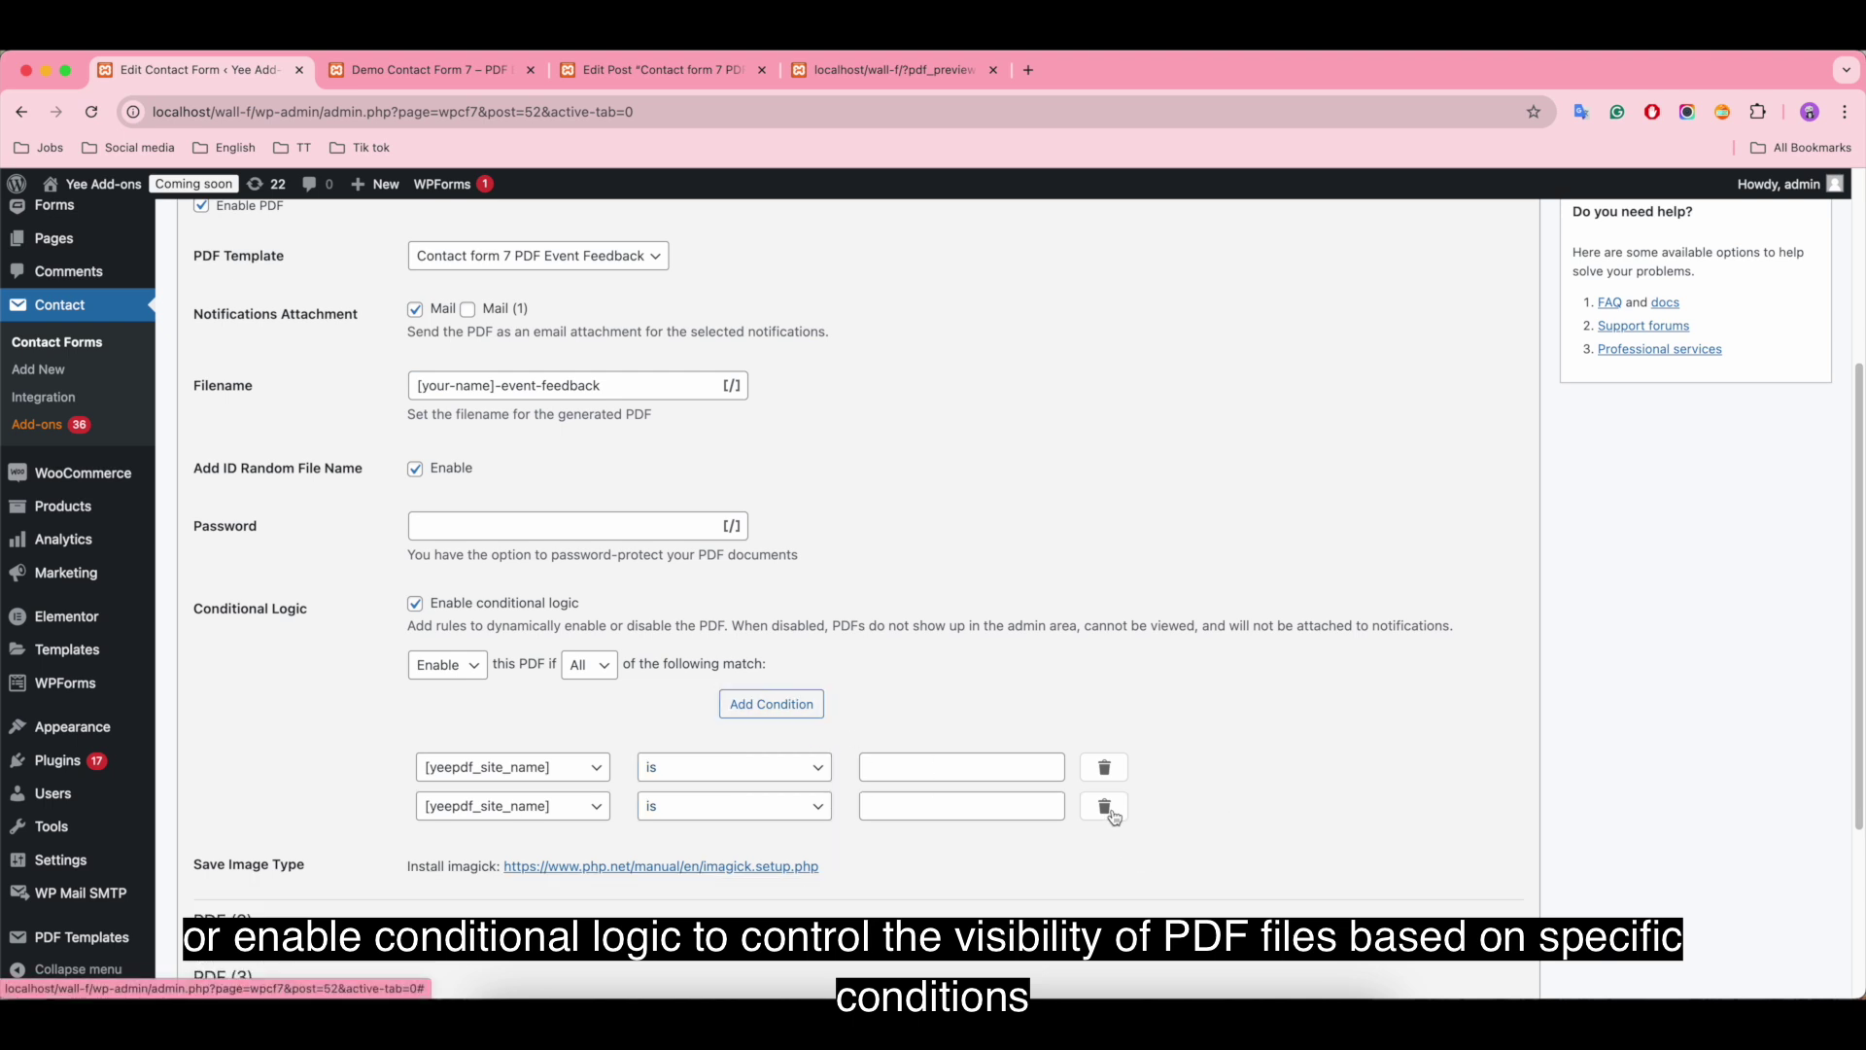
{"action": "left_click", "coordinate": [1105, 805]}
{"action": "left_click", "coordinate": [1105, 766]}
{"action": "left_click", "coordinate": [415, 605]}
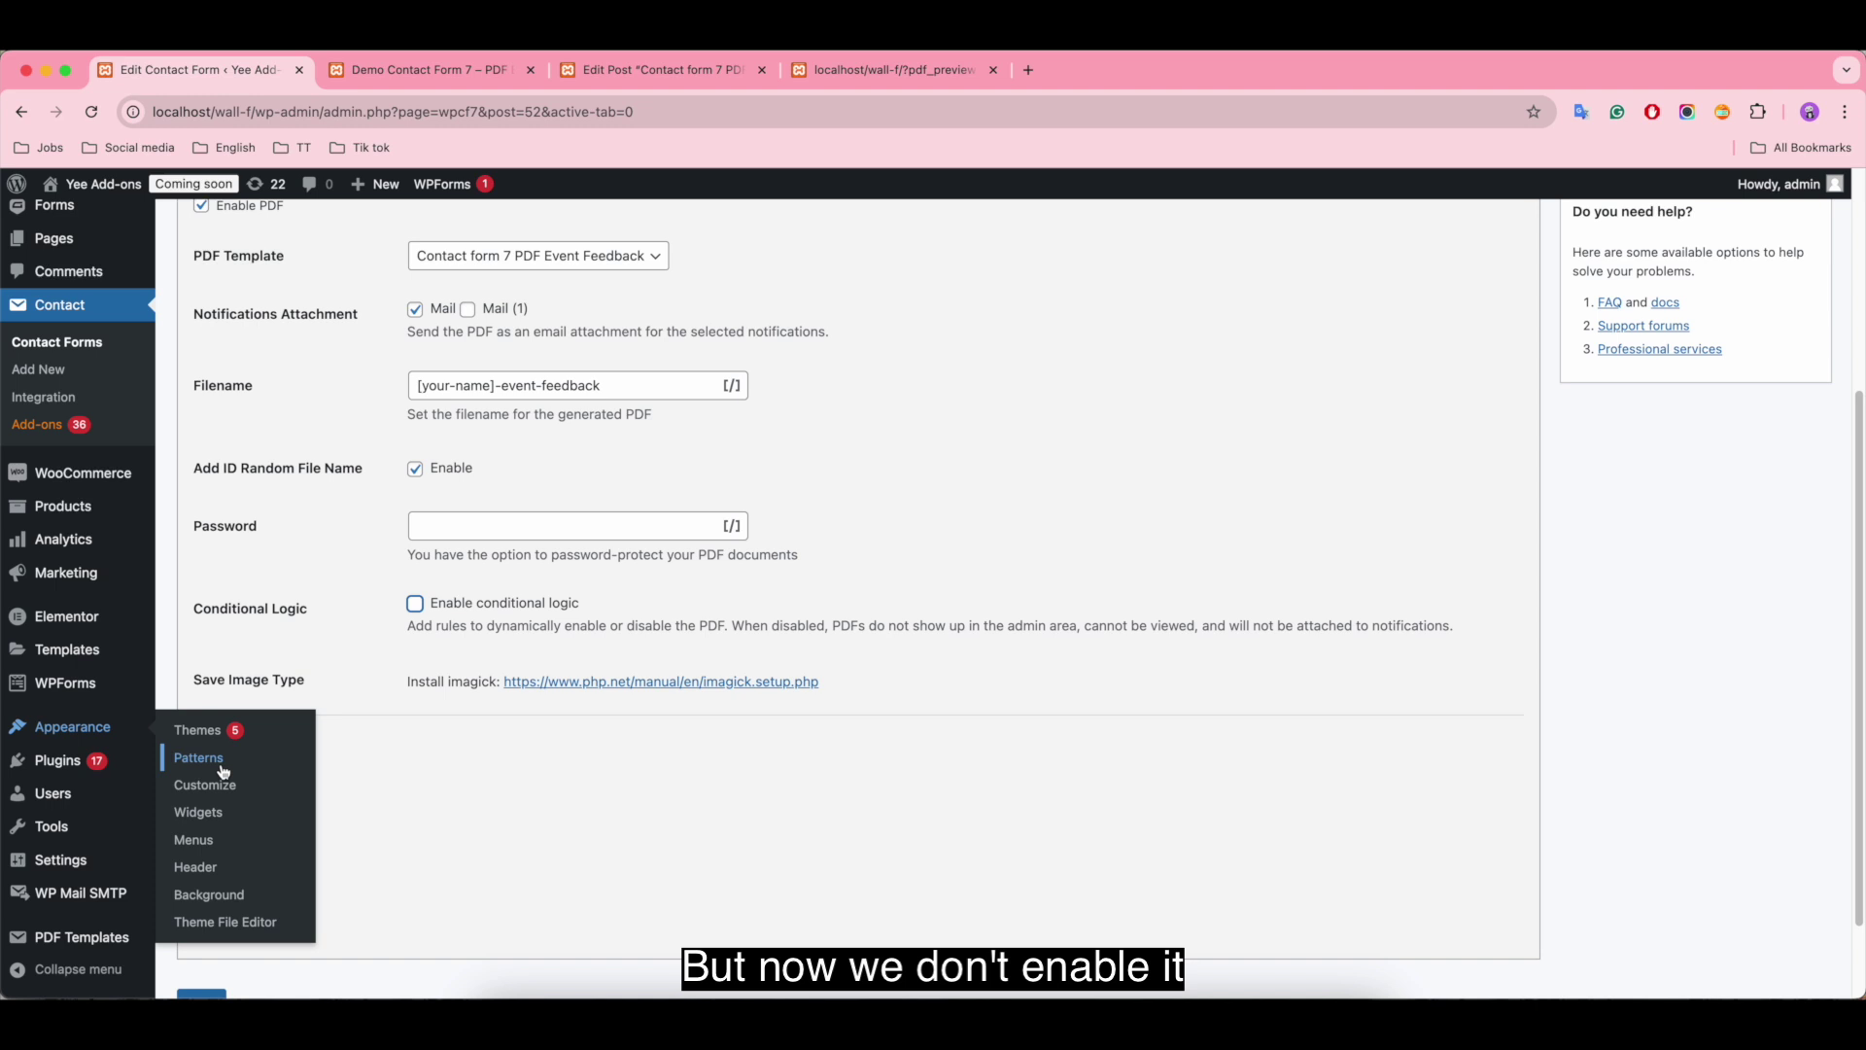
Step: Try enabling PDF (2) and PDF (3), then disable both again
{"action": "scroll", "coordinate": [366, 768], "scroll_direction": "down", "scroll_amount": 1}
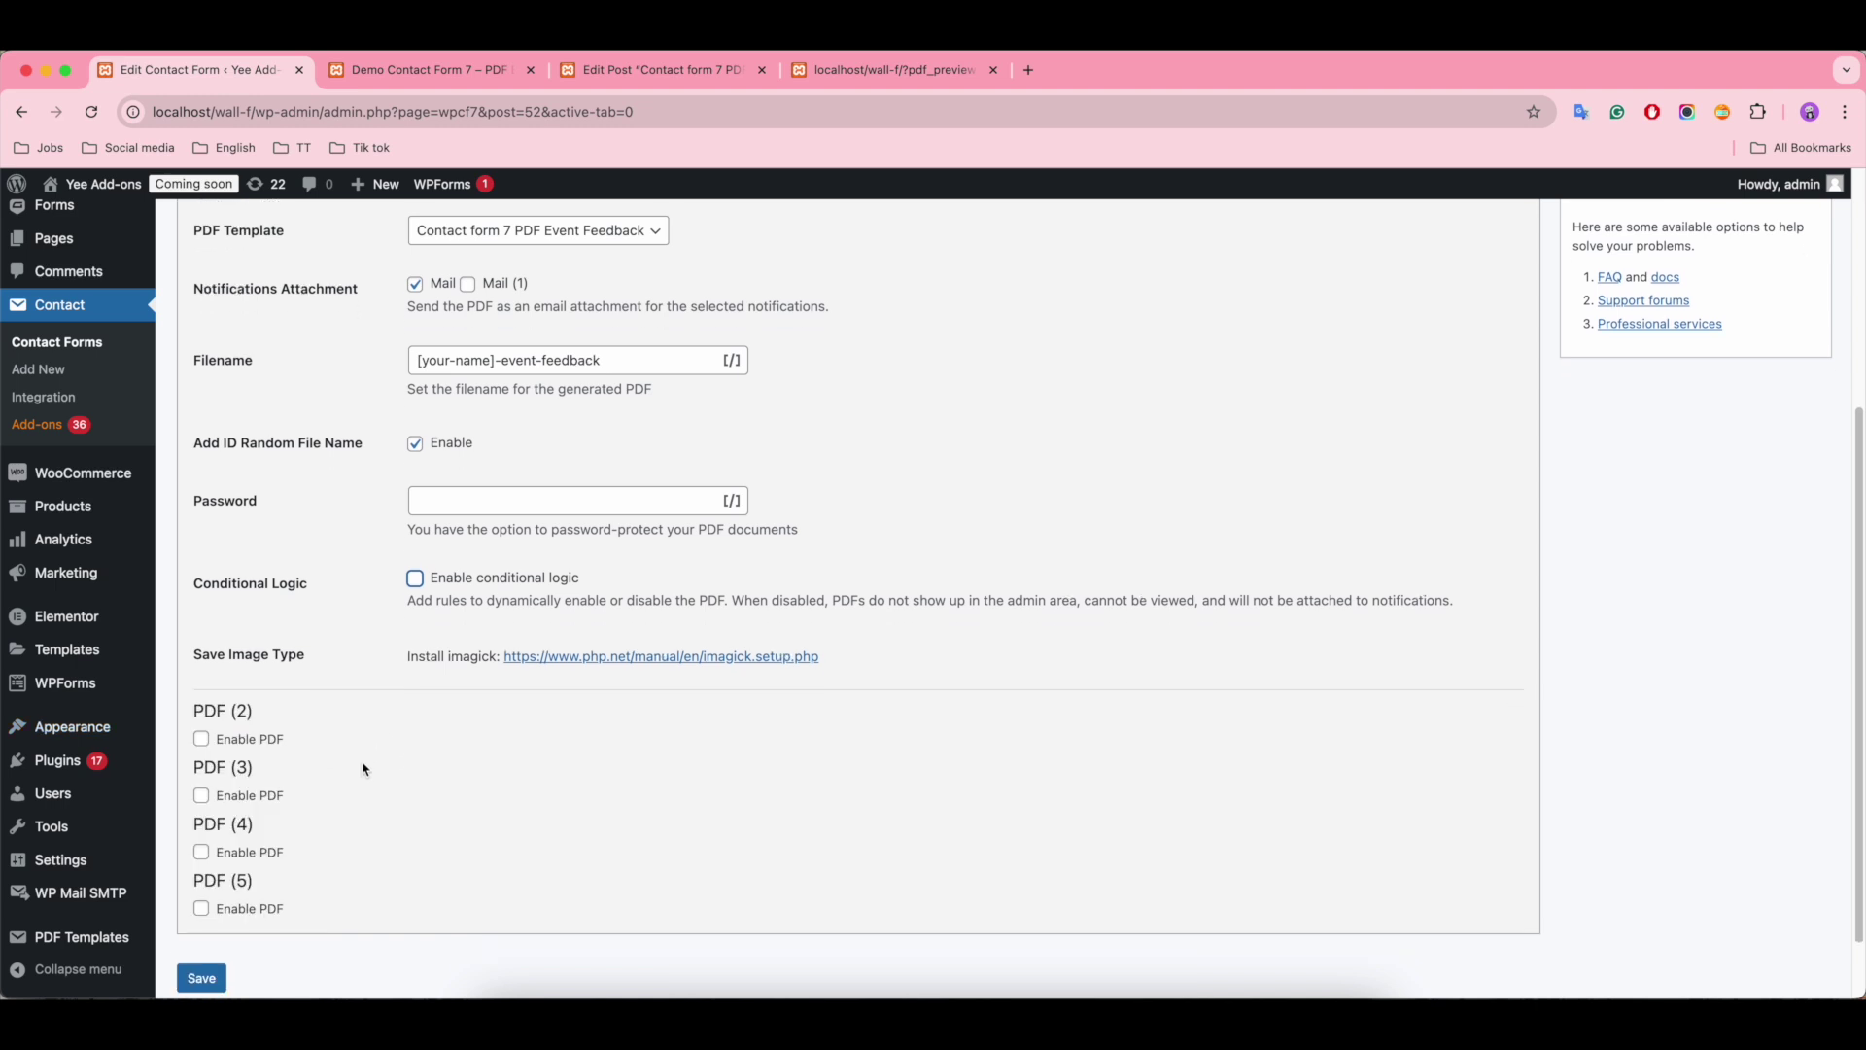
{"action": "left_click", "coordinate": [201, 726]}
{"action": "scroll", "coordinate": [201, 731], "scroll_direction": "down", "scroll_amount": 2}
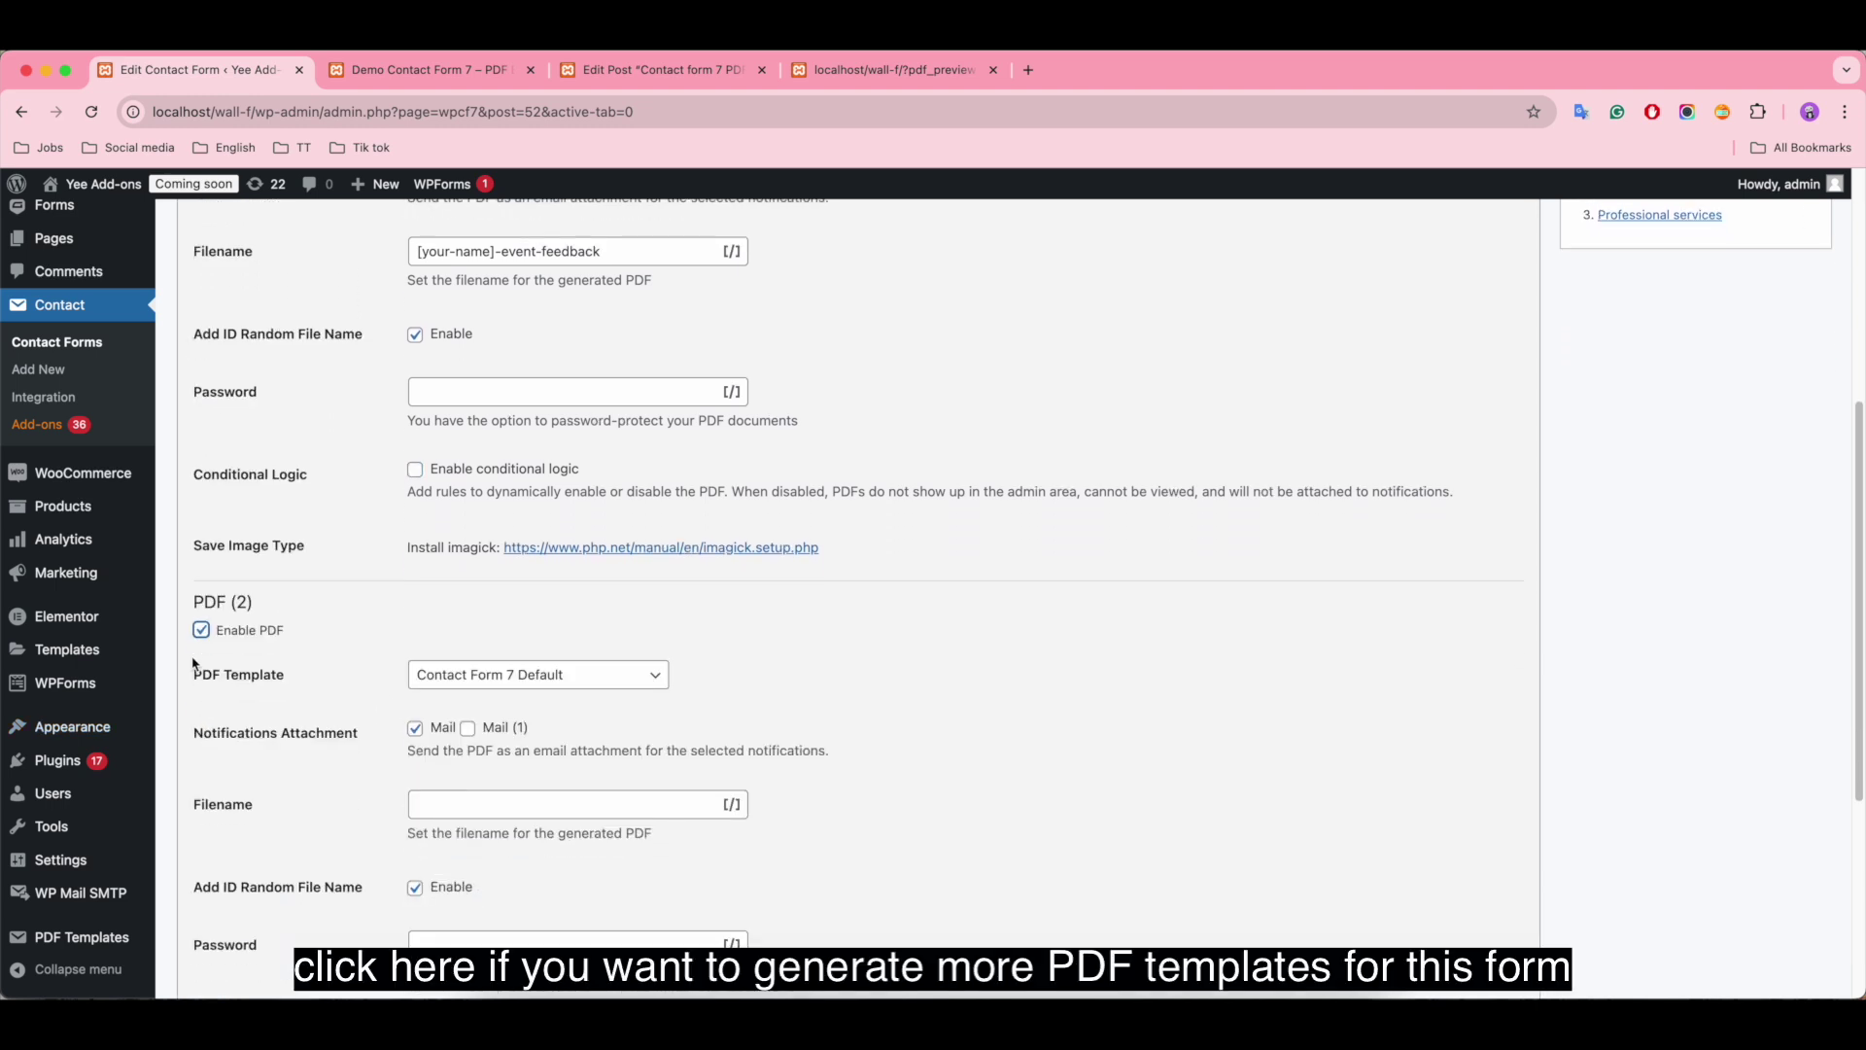
{"action": "left_click", "coordinate": [201, 643]}
{"action": "left_click", "coordinate": [200, 714]}
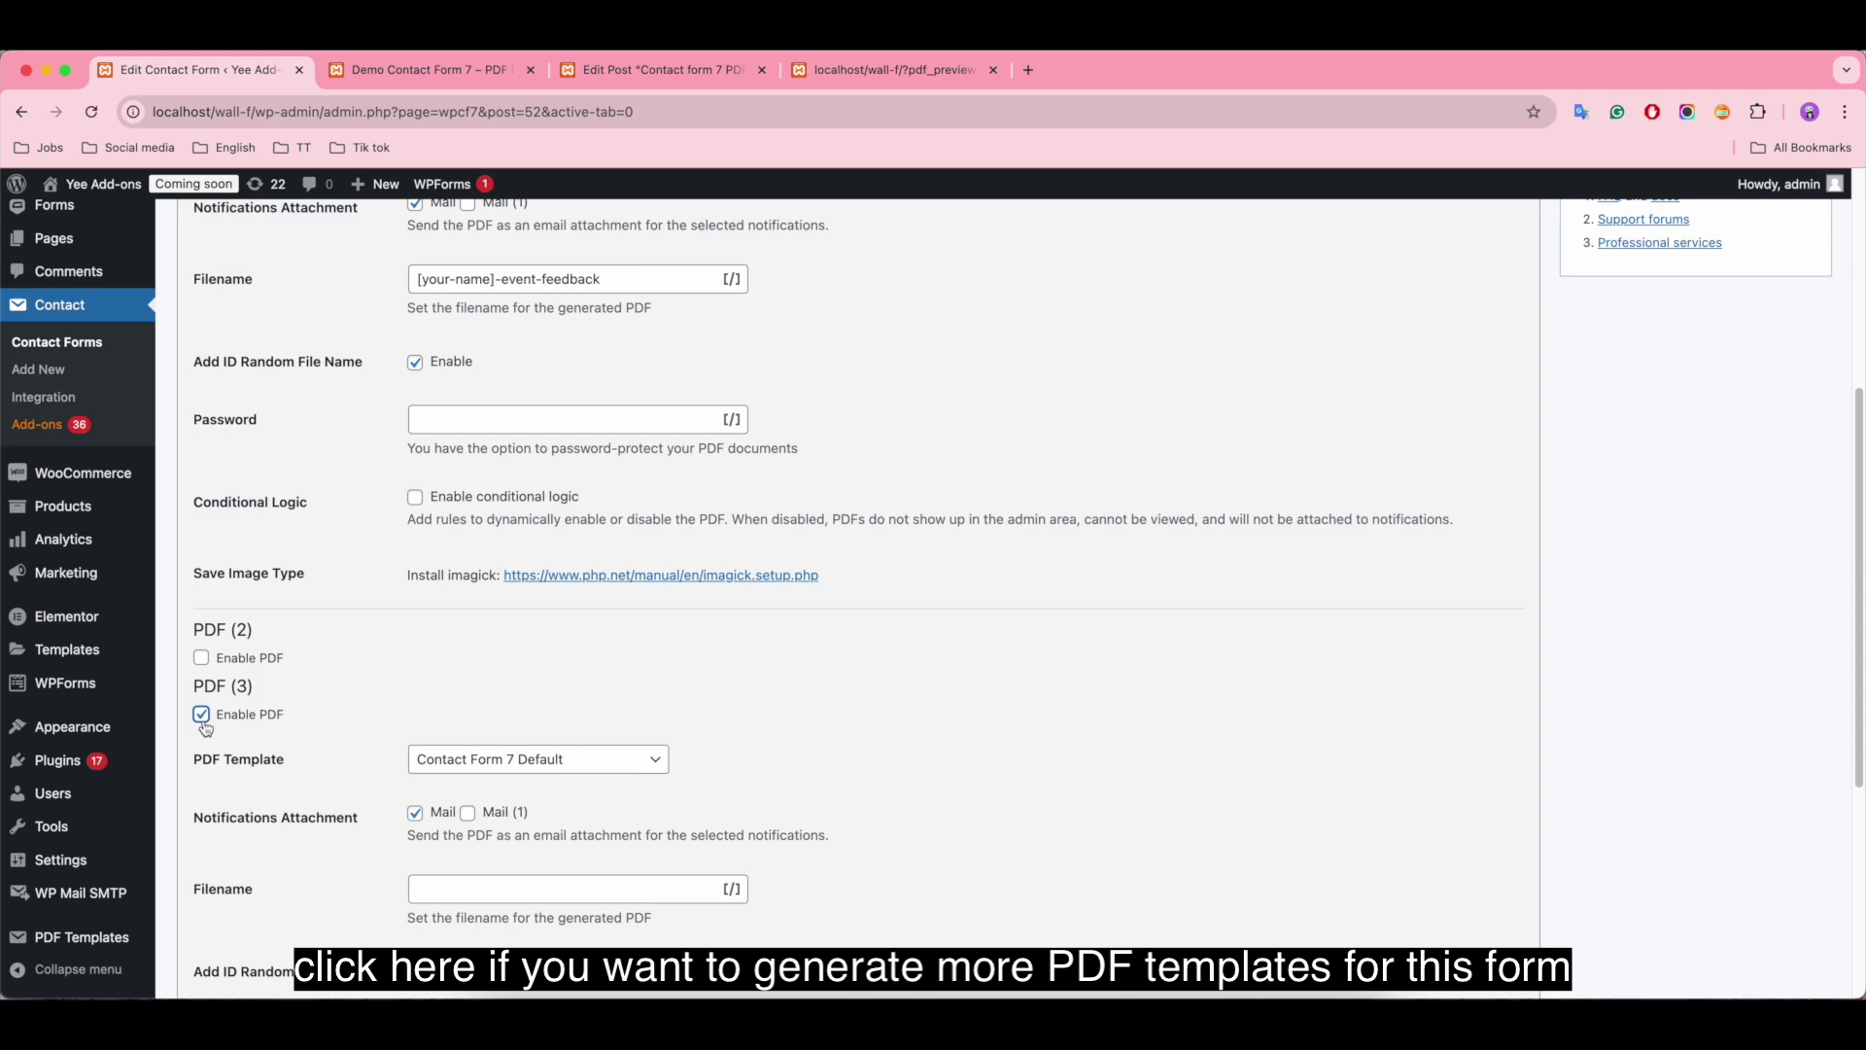
{"action": "left_click", "coordinate": [201, 715]}
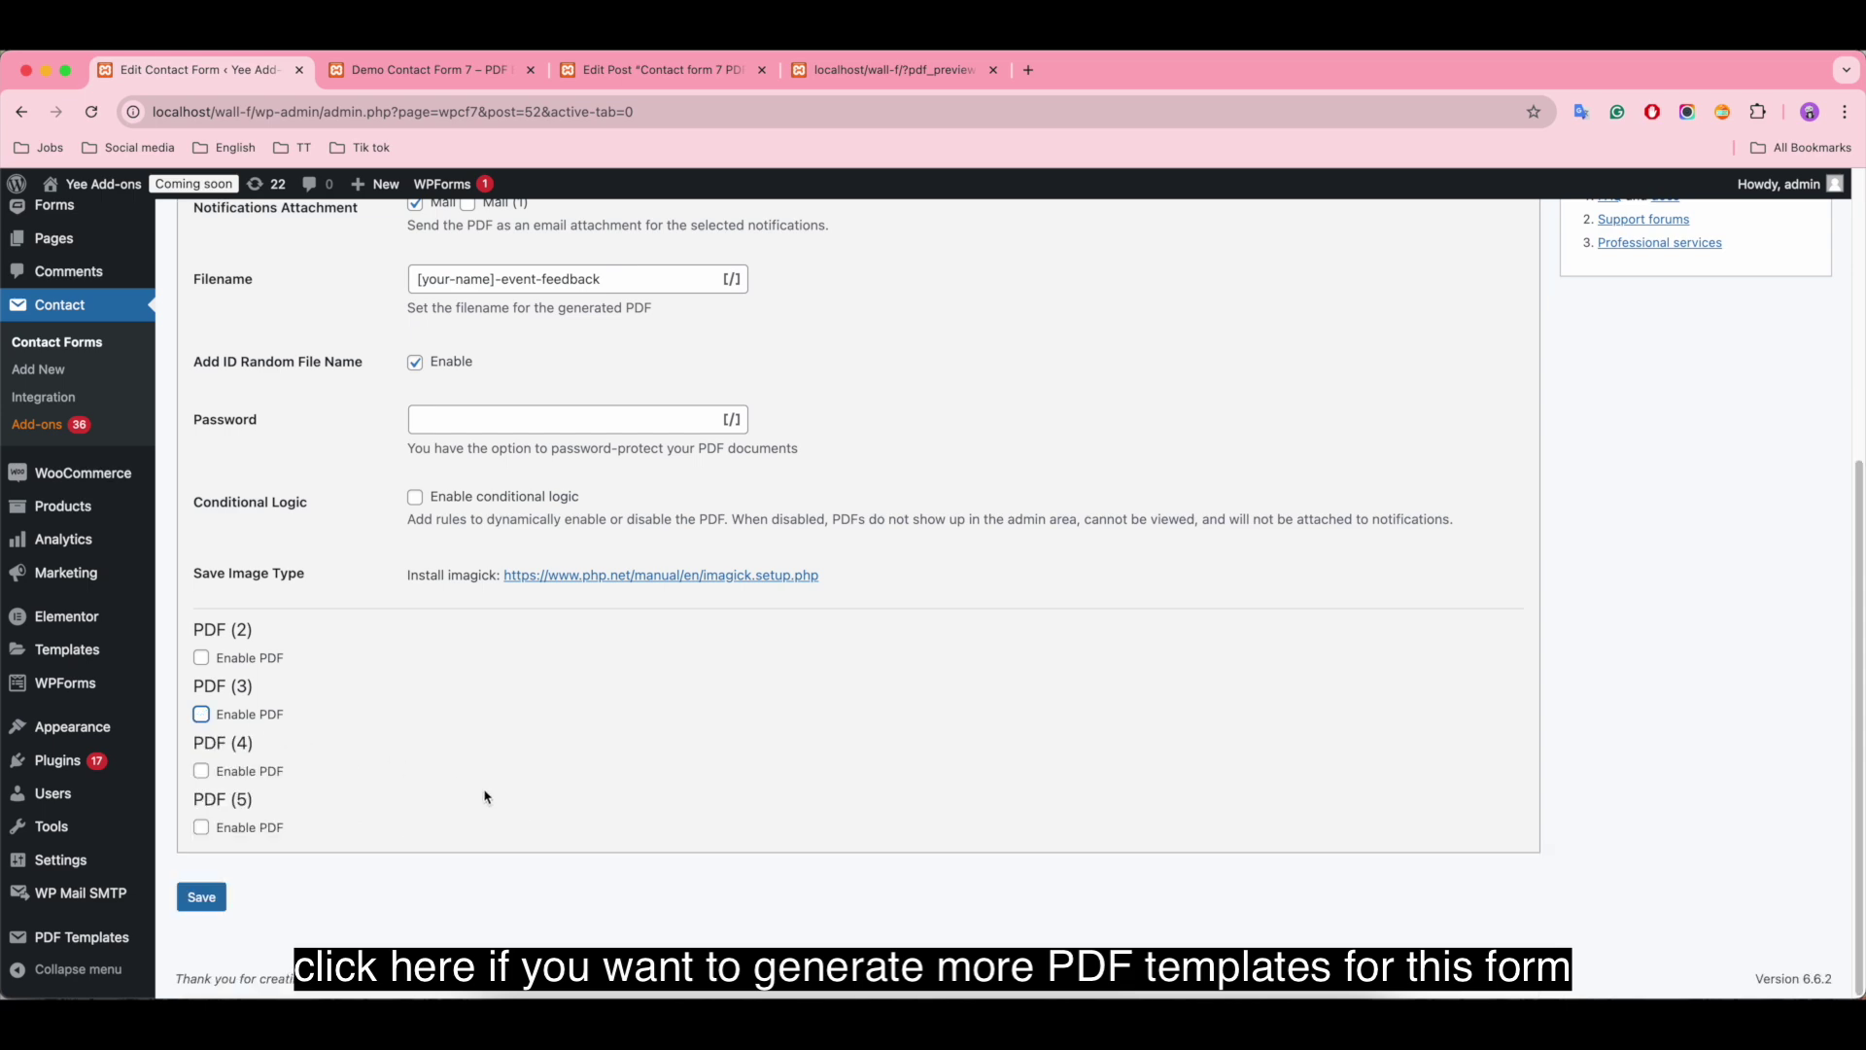
Step: Save the contact form with only the first PDF enabled
{"action": "scroll", "coordinate": [506, 812], "scroll_direction": "up", "scroll_amount": 1}
{"action": "scroll", "coordinate": [574, 826], "scroll_direction": "up", "scroll_amount": 2}
{"action": "scroll", "coordinate": [486, 855], "scroll_direction": "down", "scroll_amount": 3}
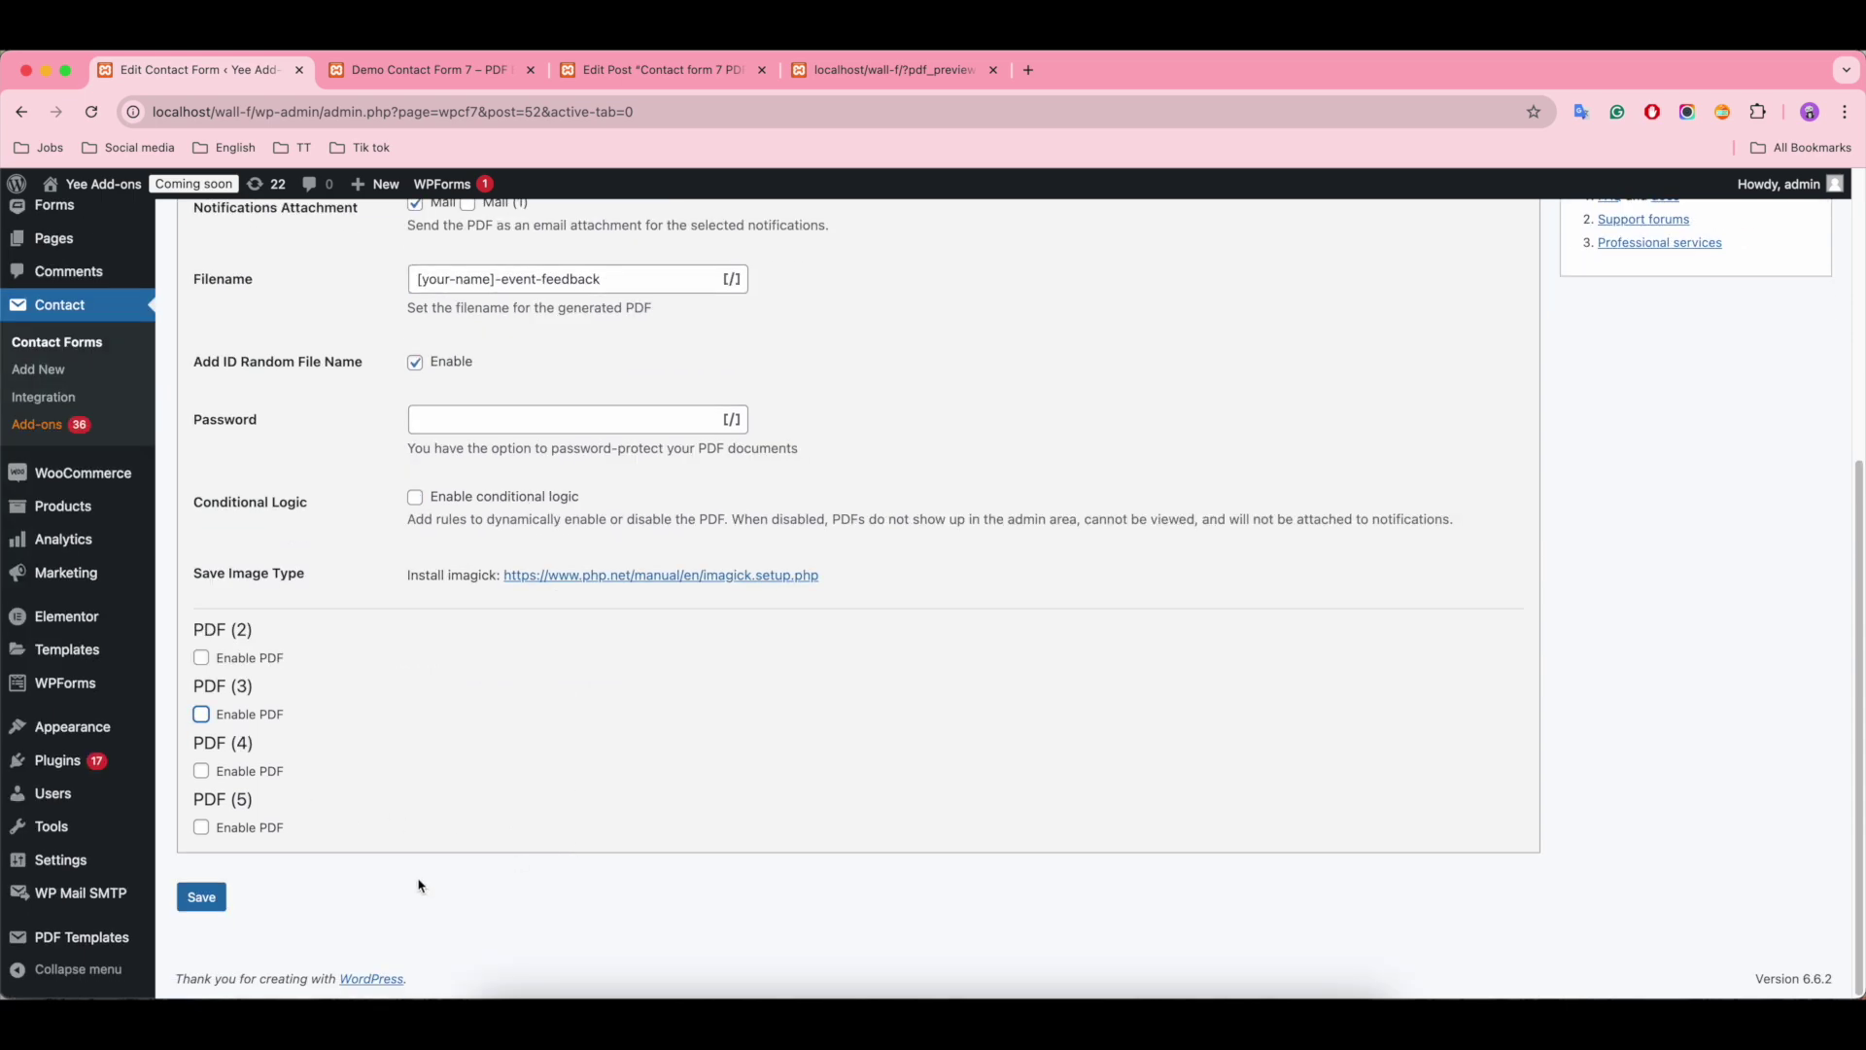
{"action": "left_click", "coordinate": [201, 896]}
{"action": "scroll", "coordinate": [954, 767], "scroll_direction": "down", "scroll_amount": 2}
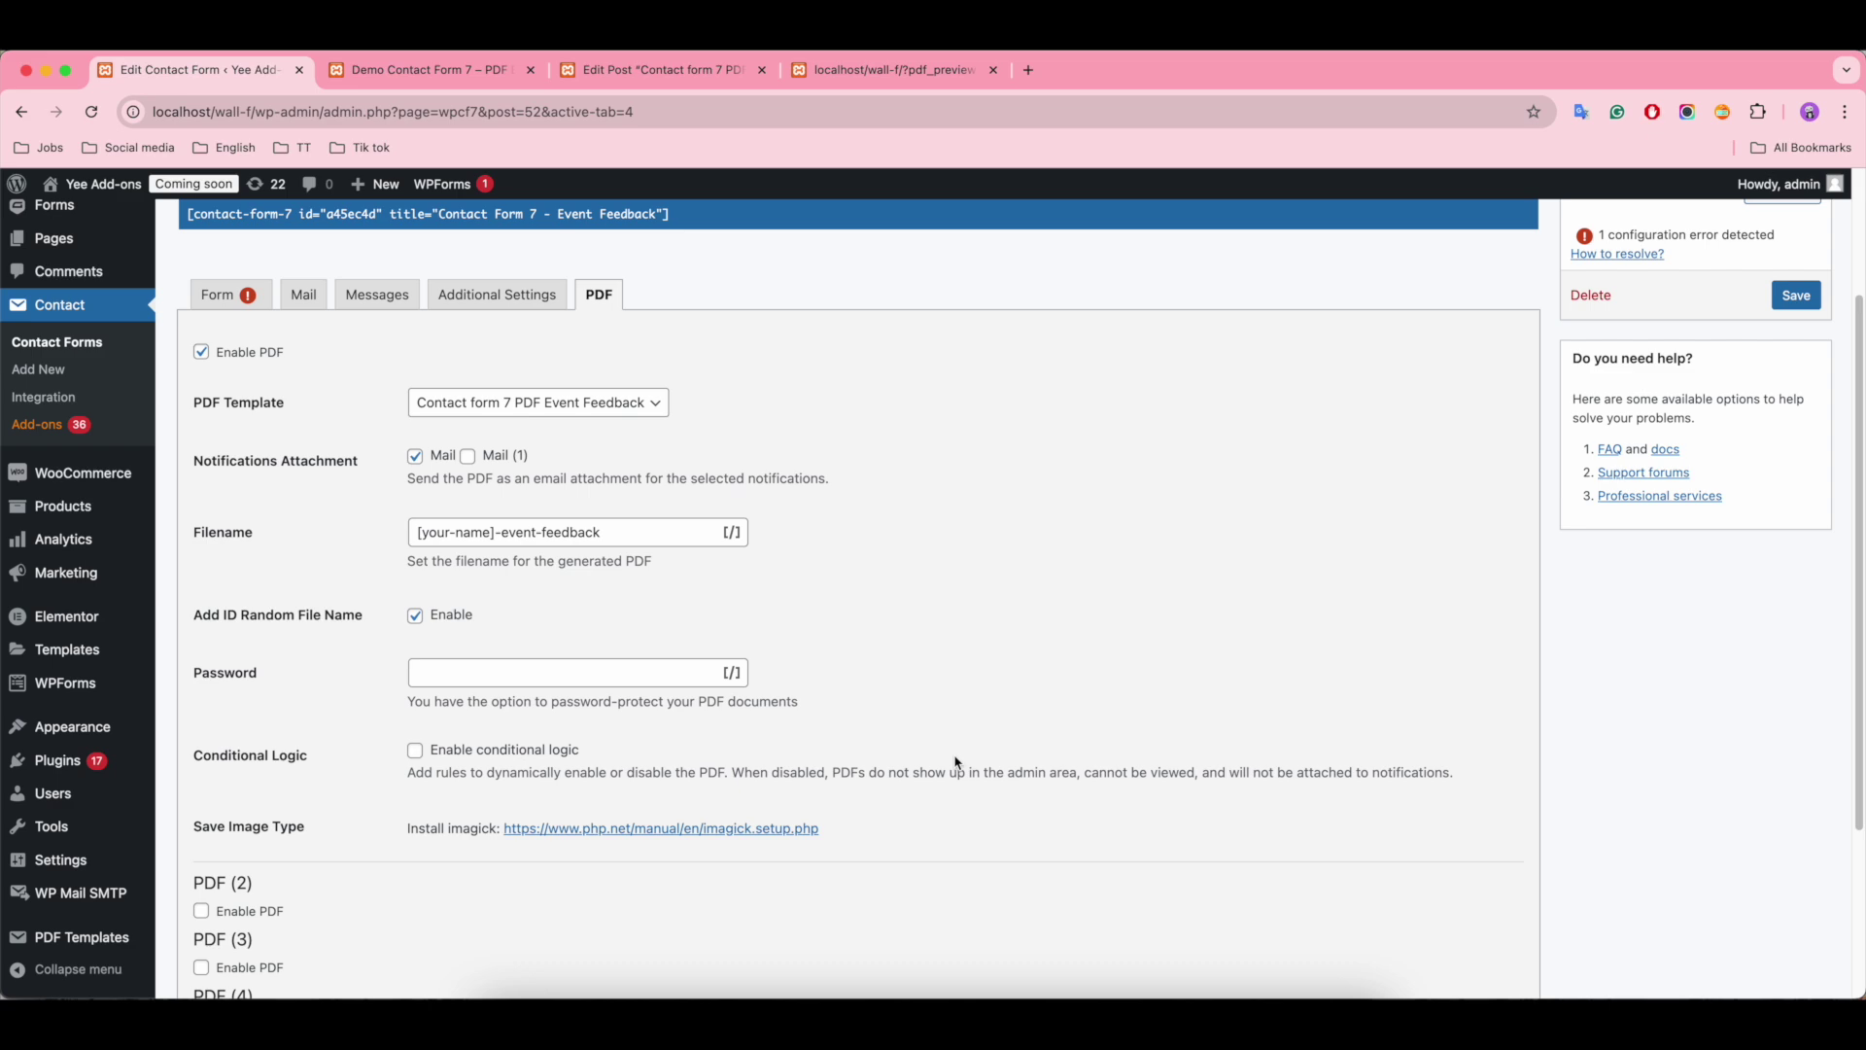
{"action": "scroll", "coordinate": [954, 765], "scroll_direction": "up", "scroll_amount": 1}
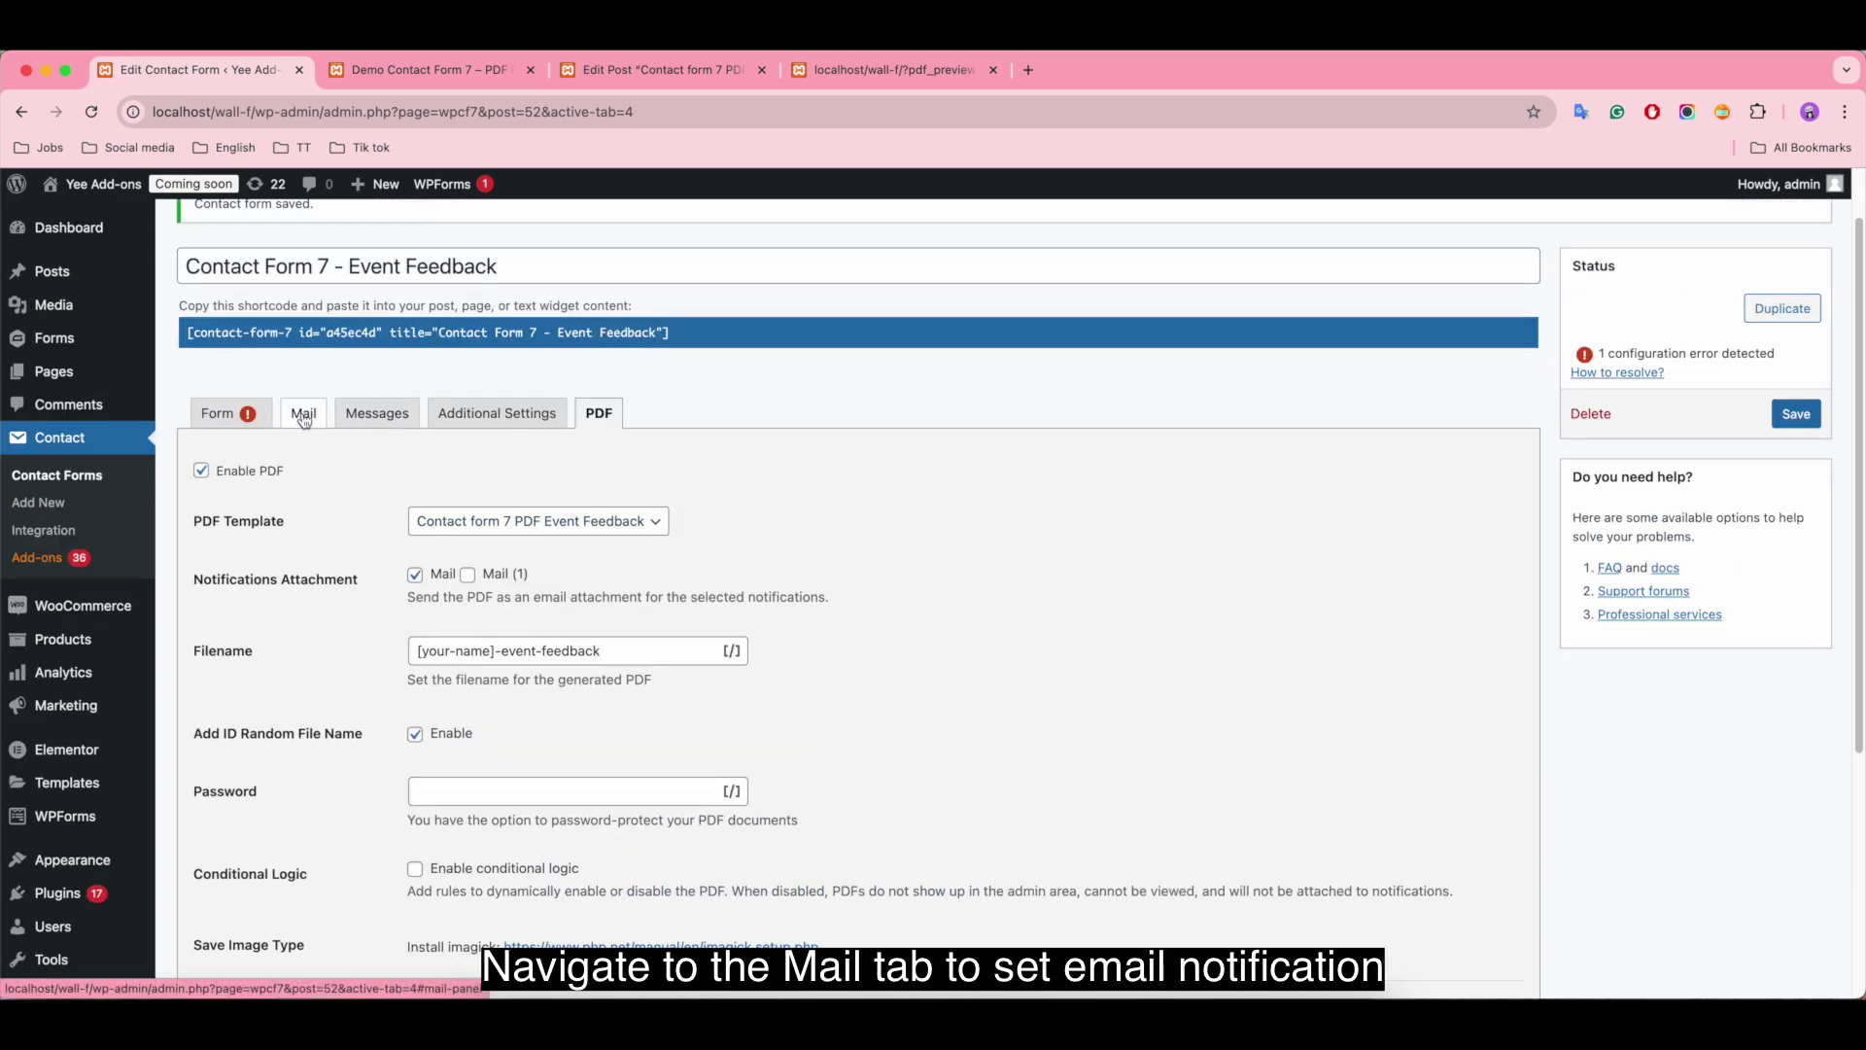
Step: Replace the mail subject with 'Demo PDF Builder for Contact Form 7'
{"action": "left_click", "coordinate": [304, 416]}
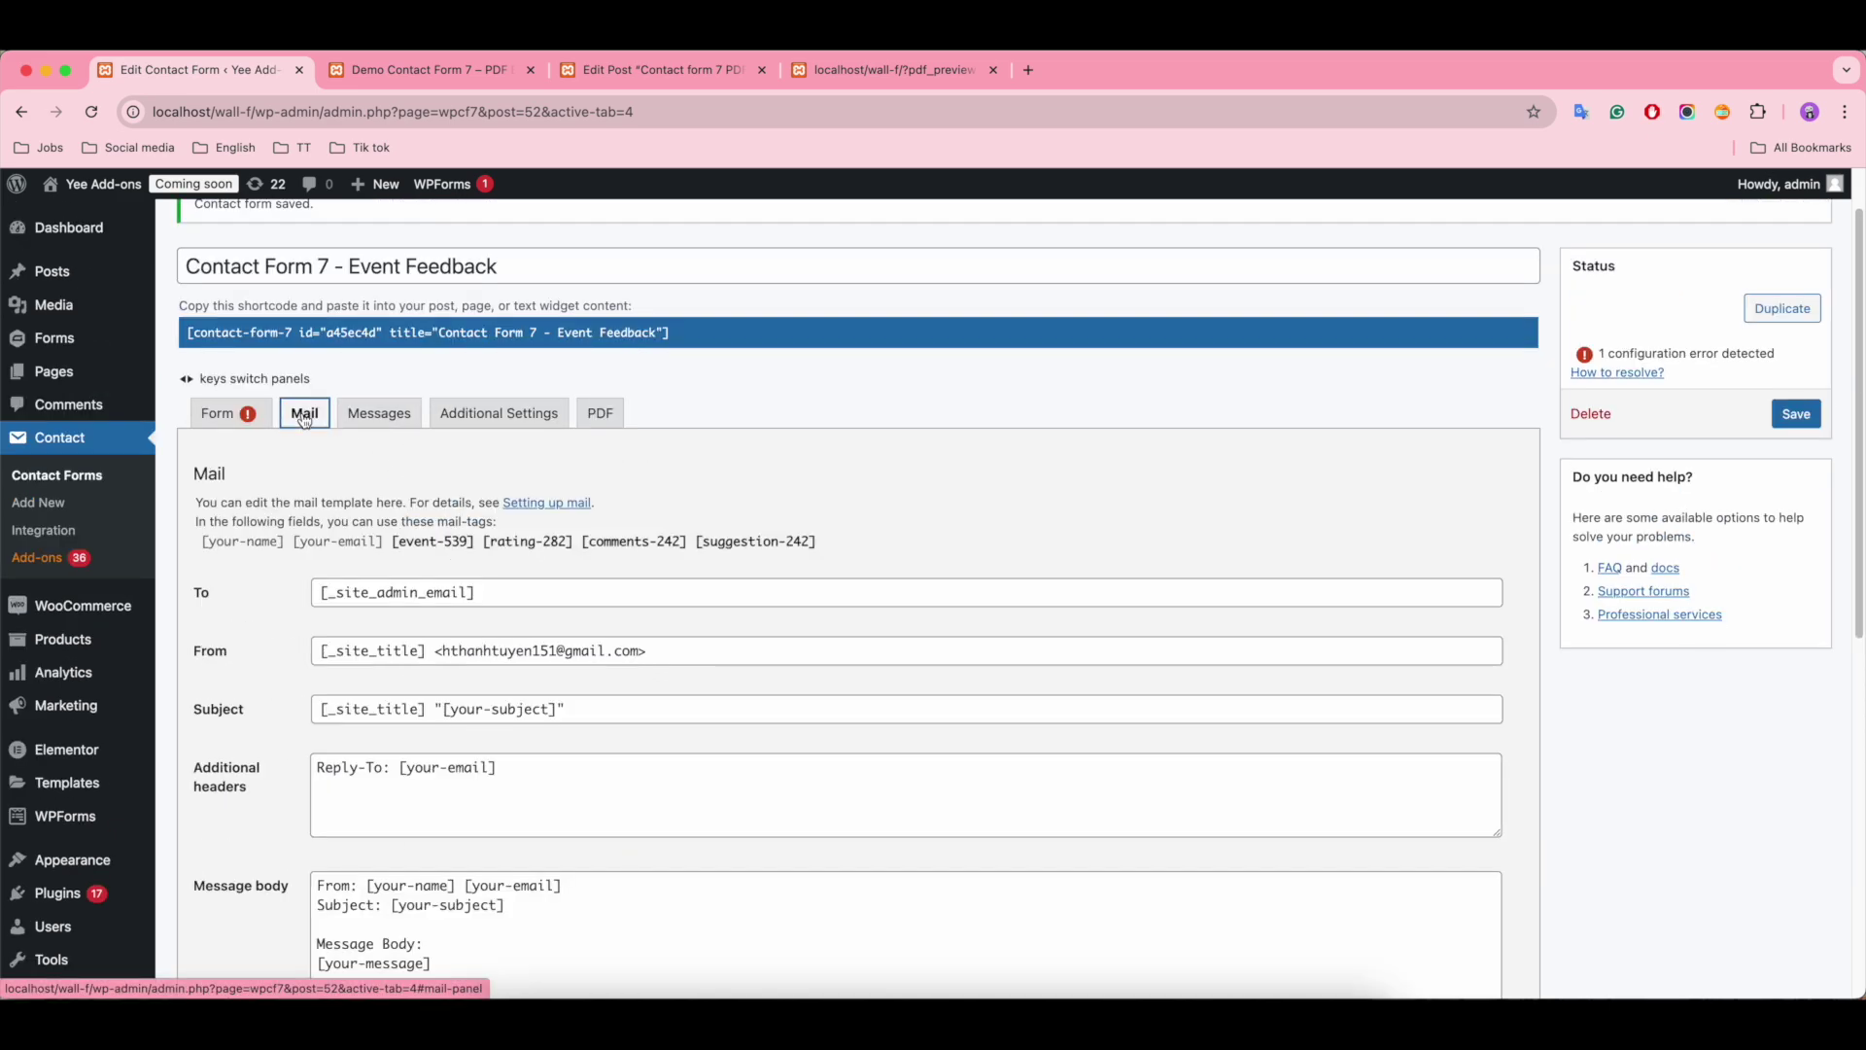
{"action": "left_click", "coordinate": [588, 707]}
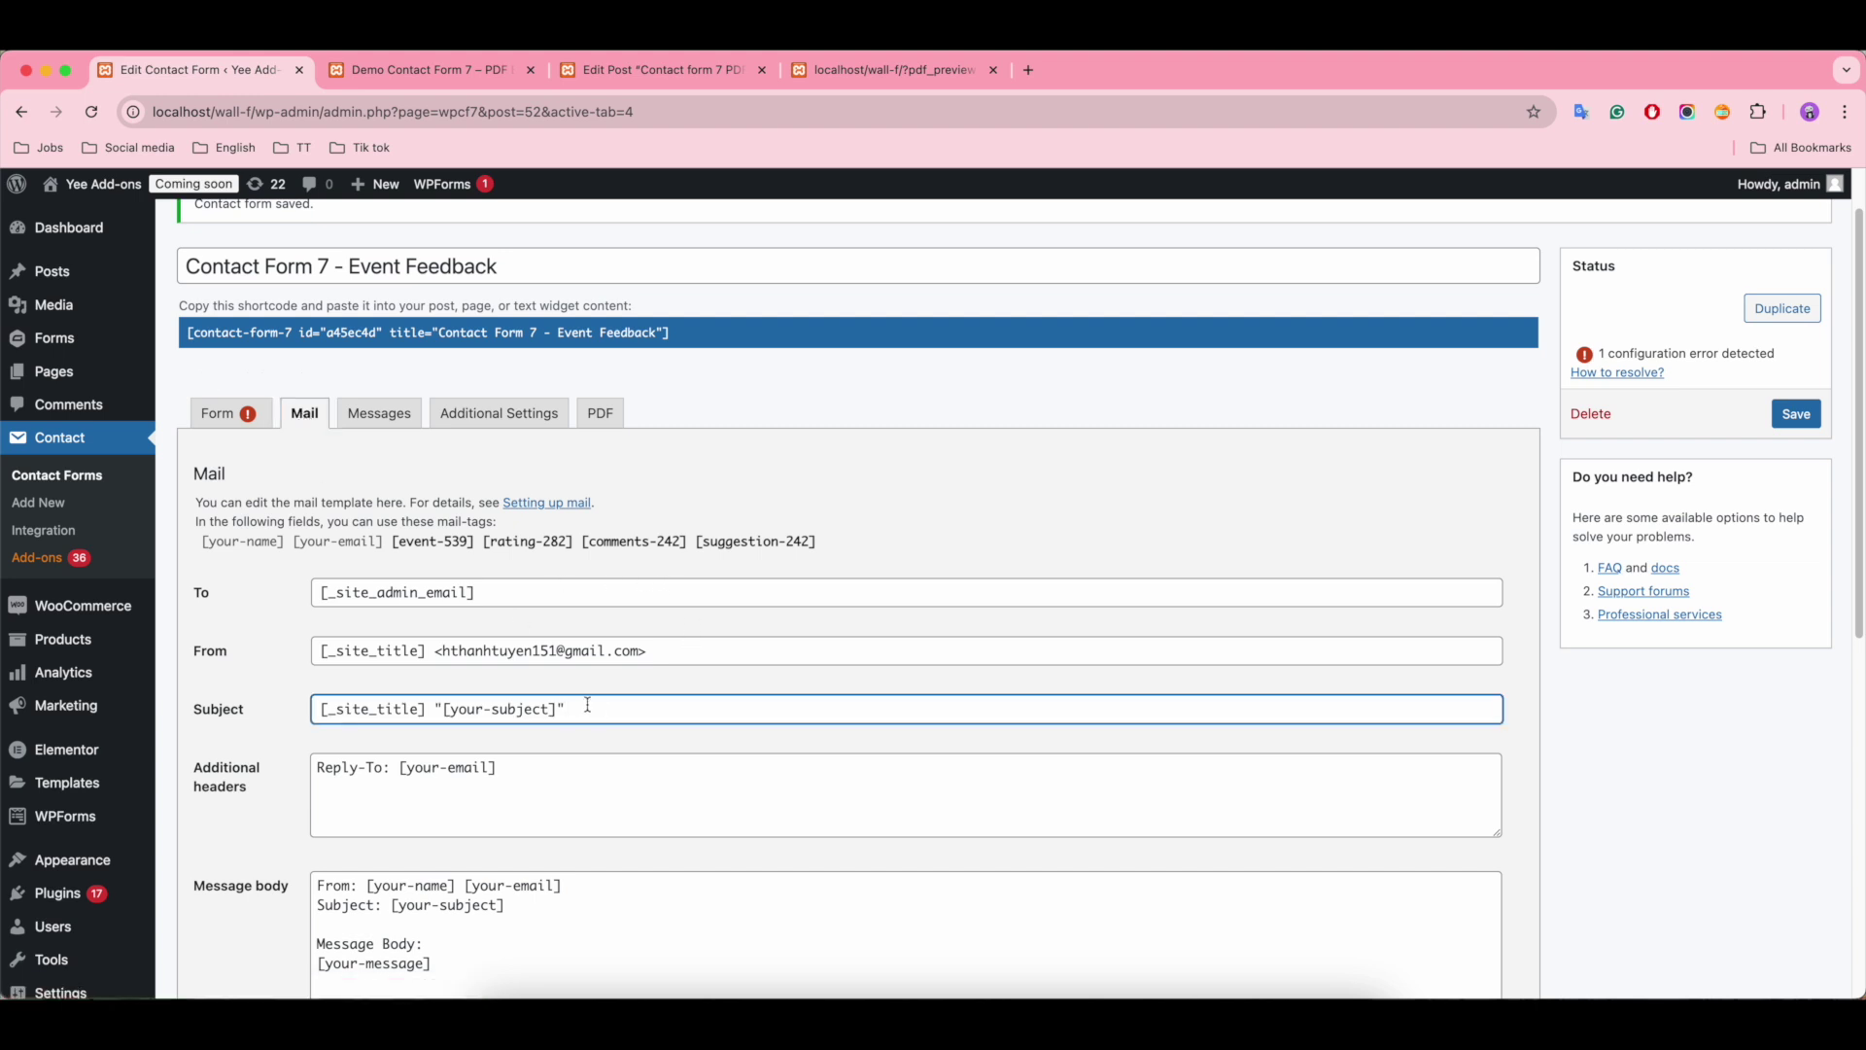
{"action": "key", "text": "super+a"}
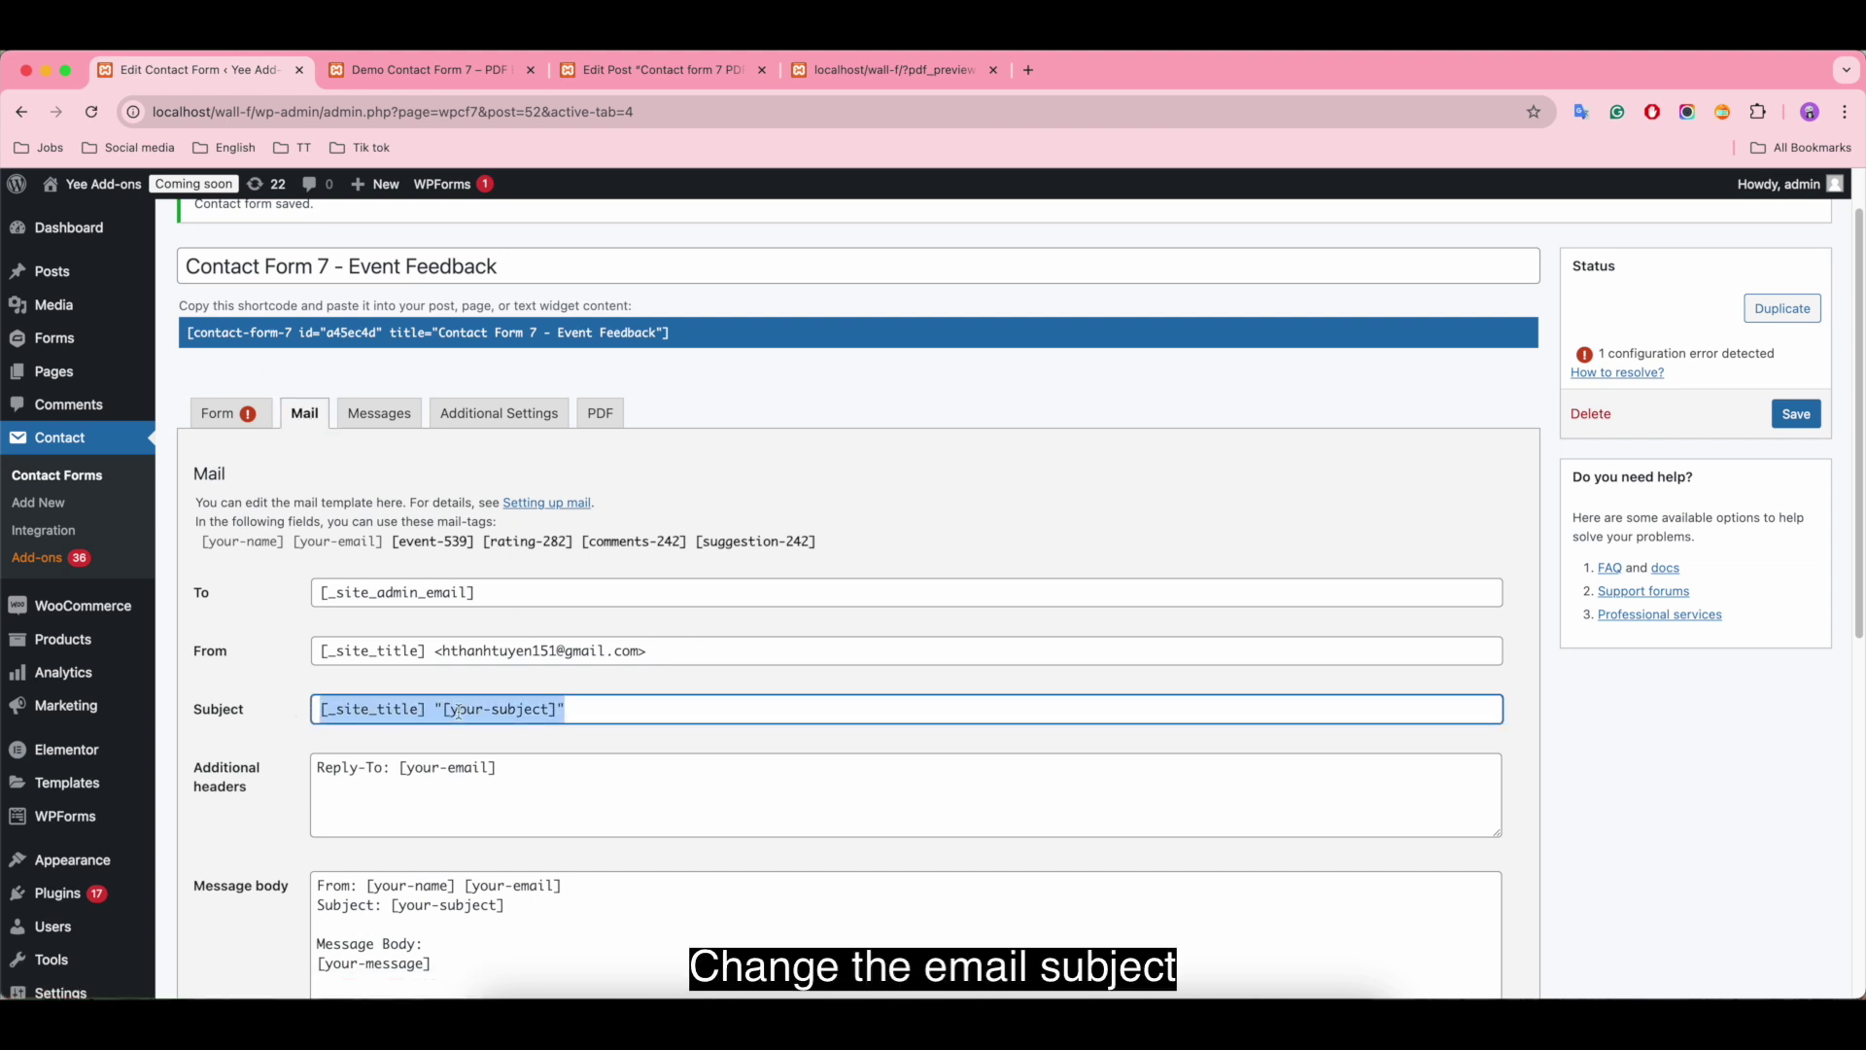
{"action": "type", "text": "Demo PDF Builder for Contact Form 7"}
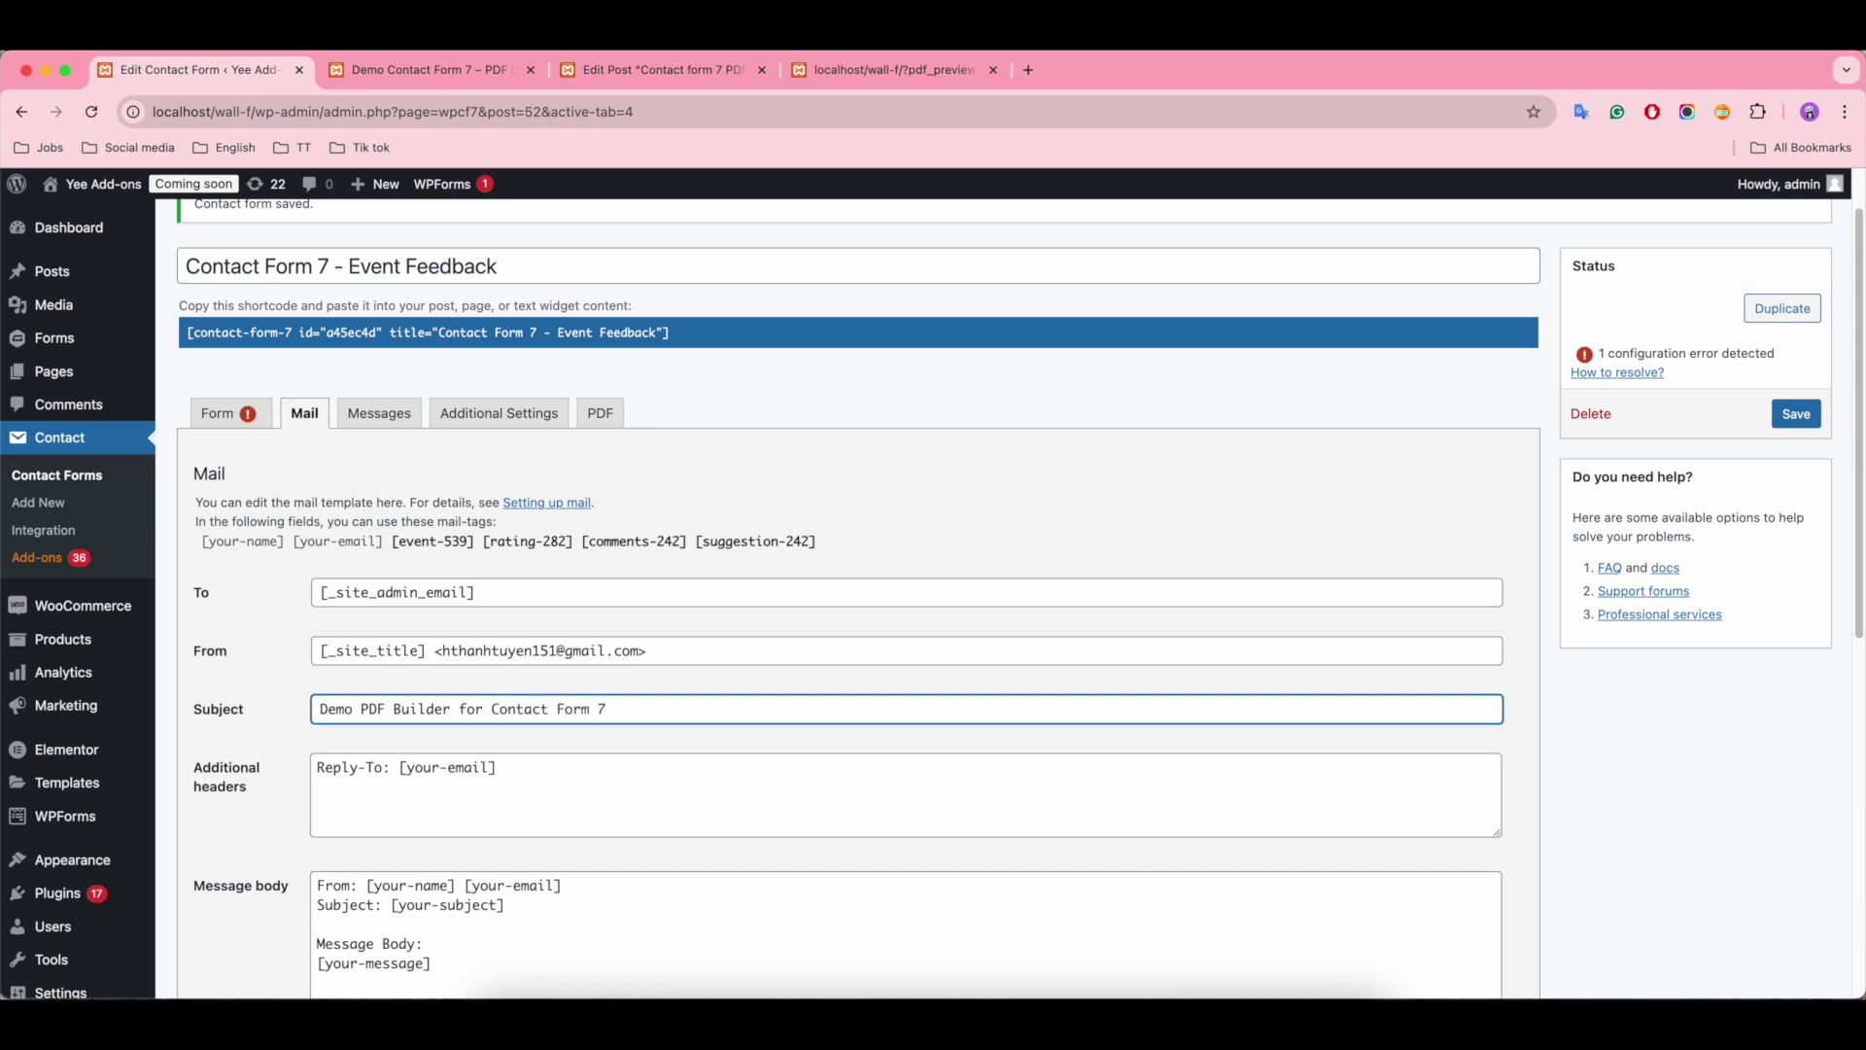
Step: Delete the Subject and [your-message] lines from the message body
{"action": "scroll", "coordinate": [703, 736], "scroll_direction": "down", "scroll_amount": 5}
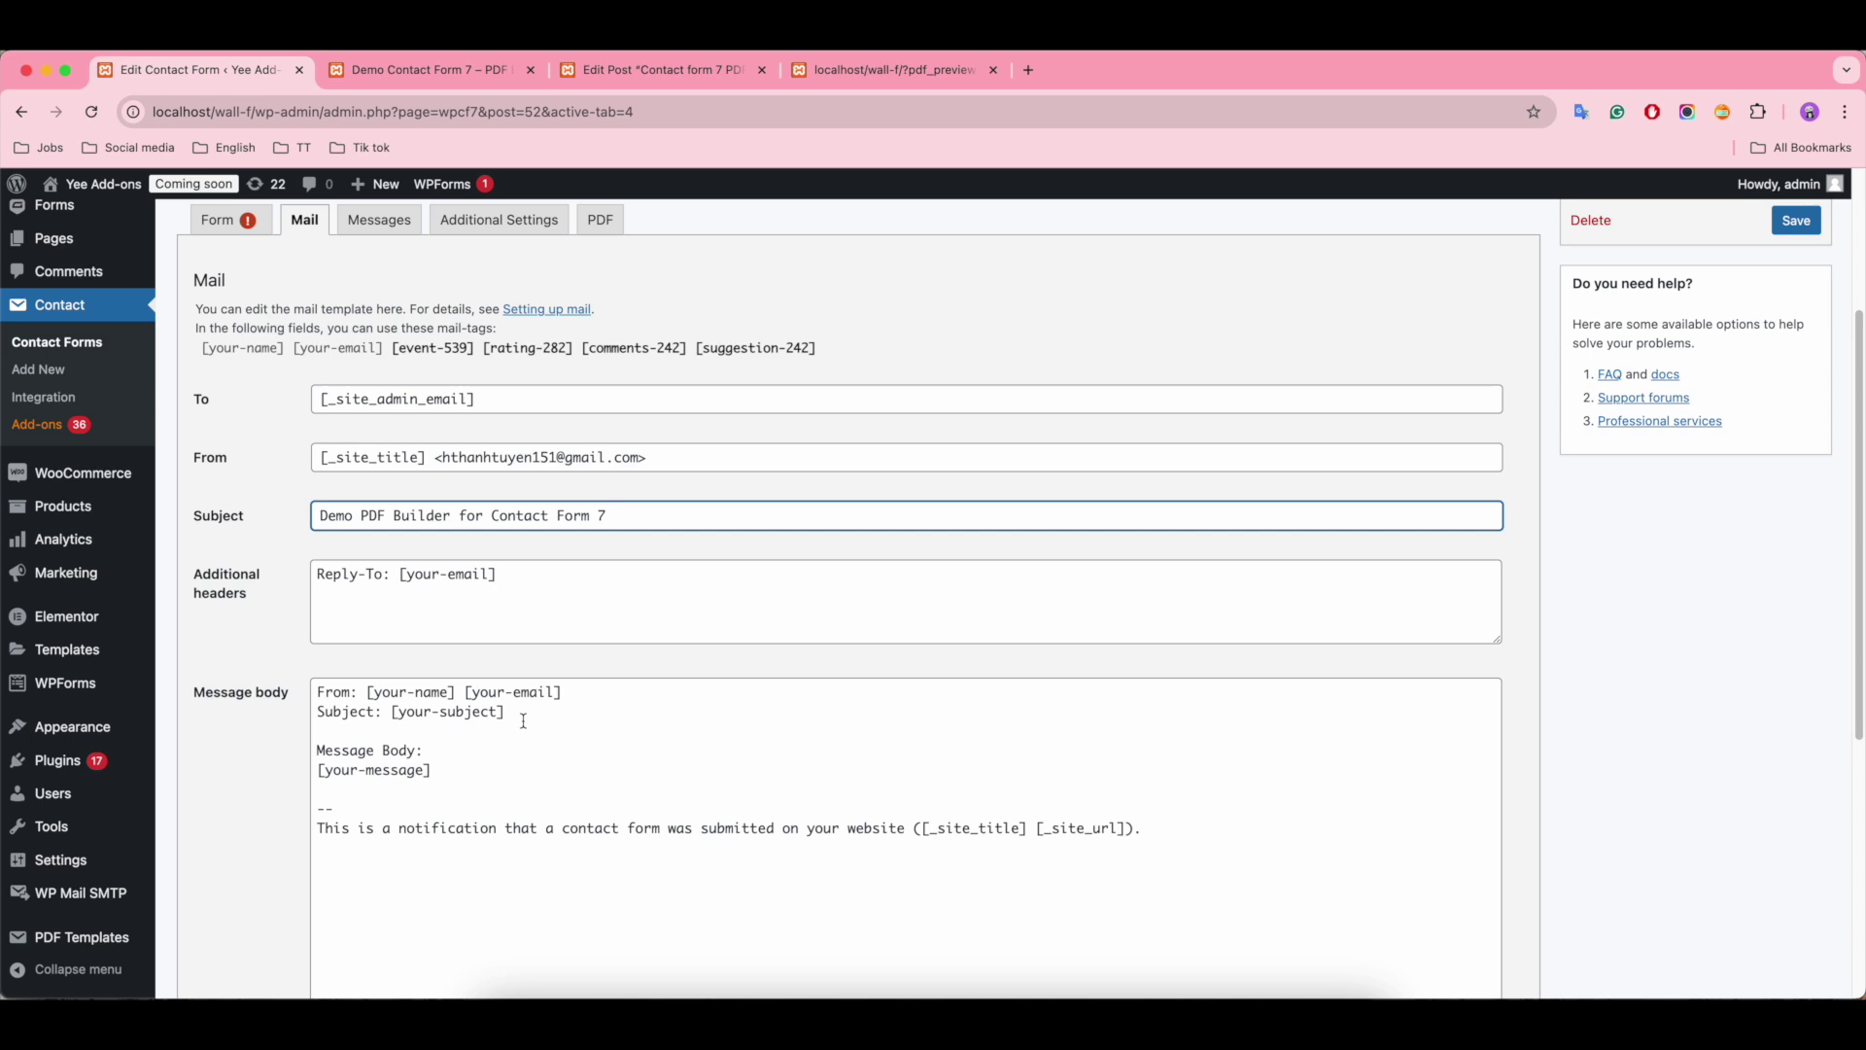
{"action": "left_click_drag", "start_coordinate": [554, 707], "coordinate": [260, 729]}
{"action": "key", "text": "BackSpace"}
{"action": "scroll", "coordinate": [480, 513], "scroll_direction": "down", "scroll_amount": 5}
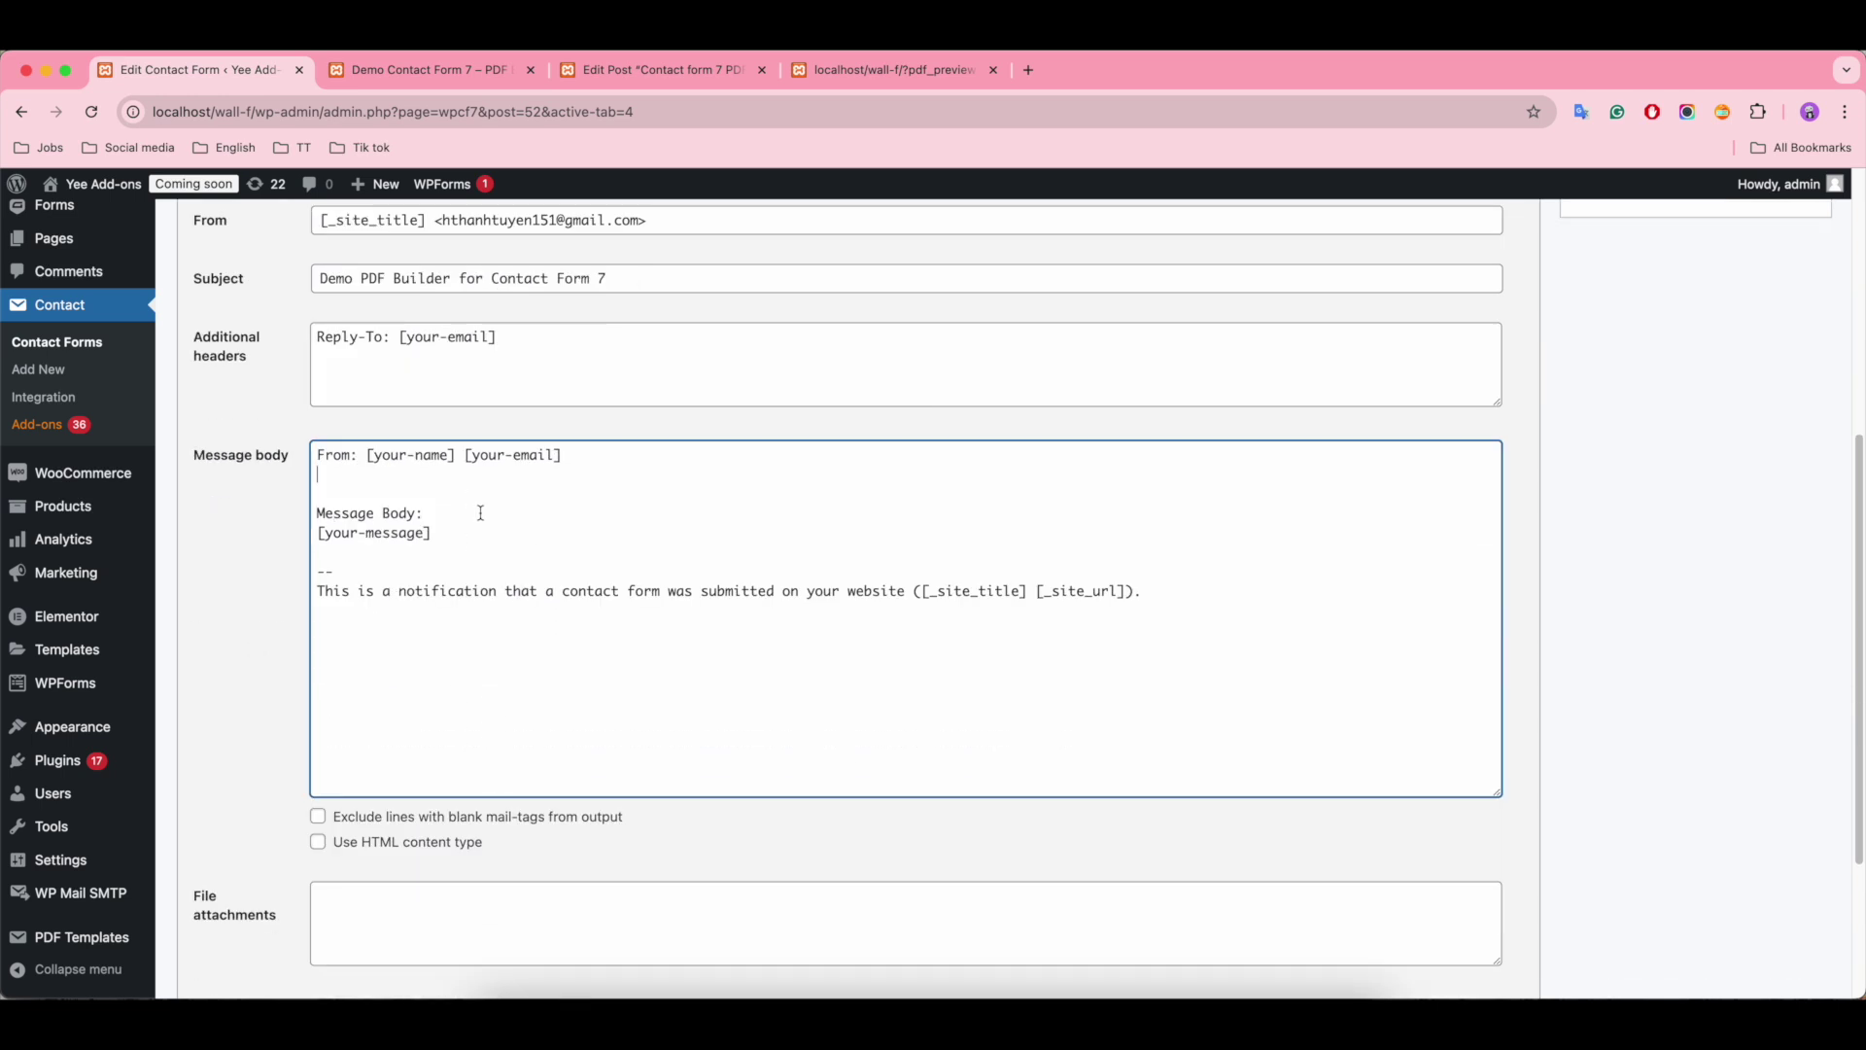
{"action": "scroll", "coordinate": [511, 576], "scroll_direction": "down", "scroll_amount": 1}
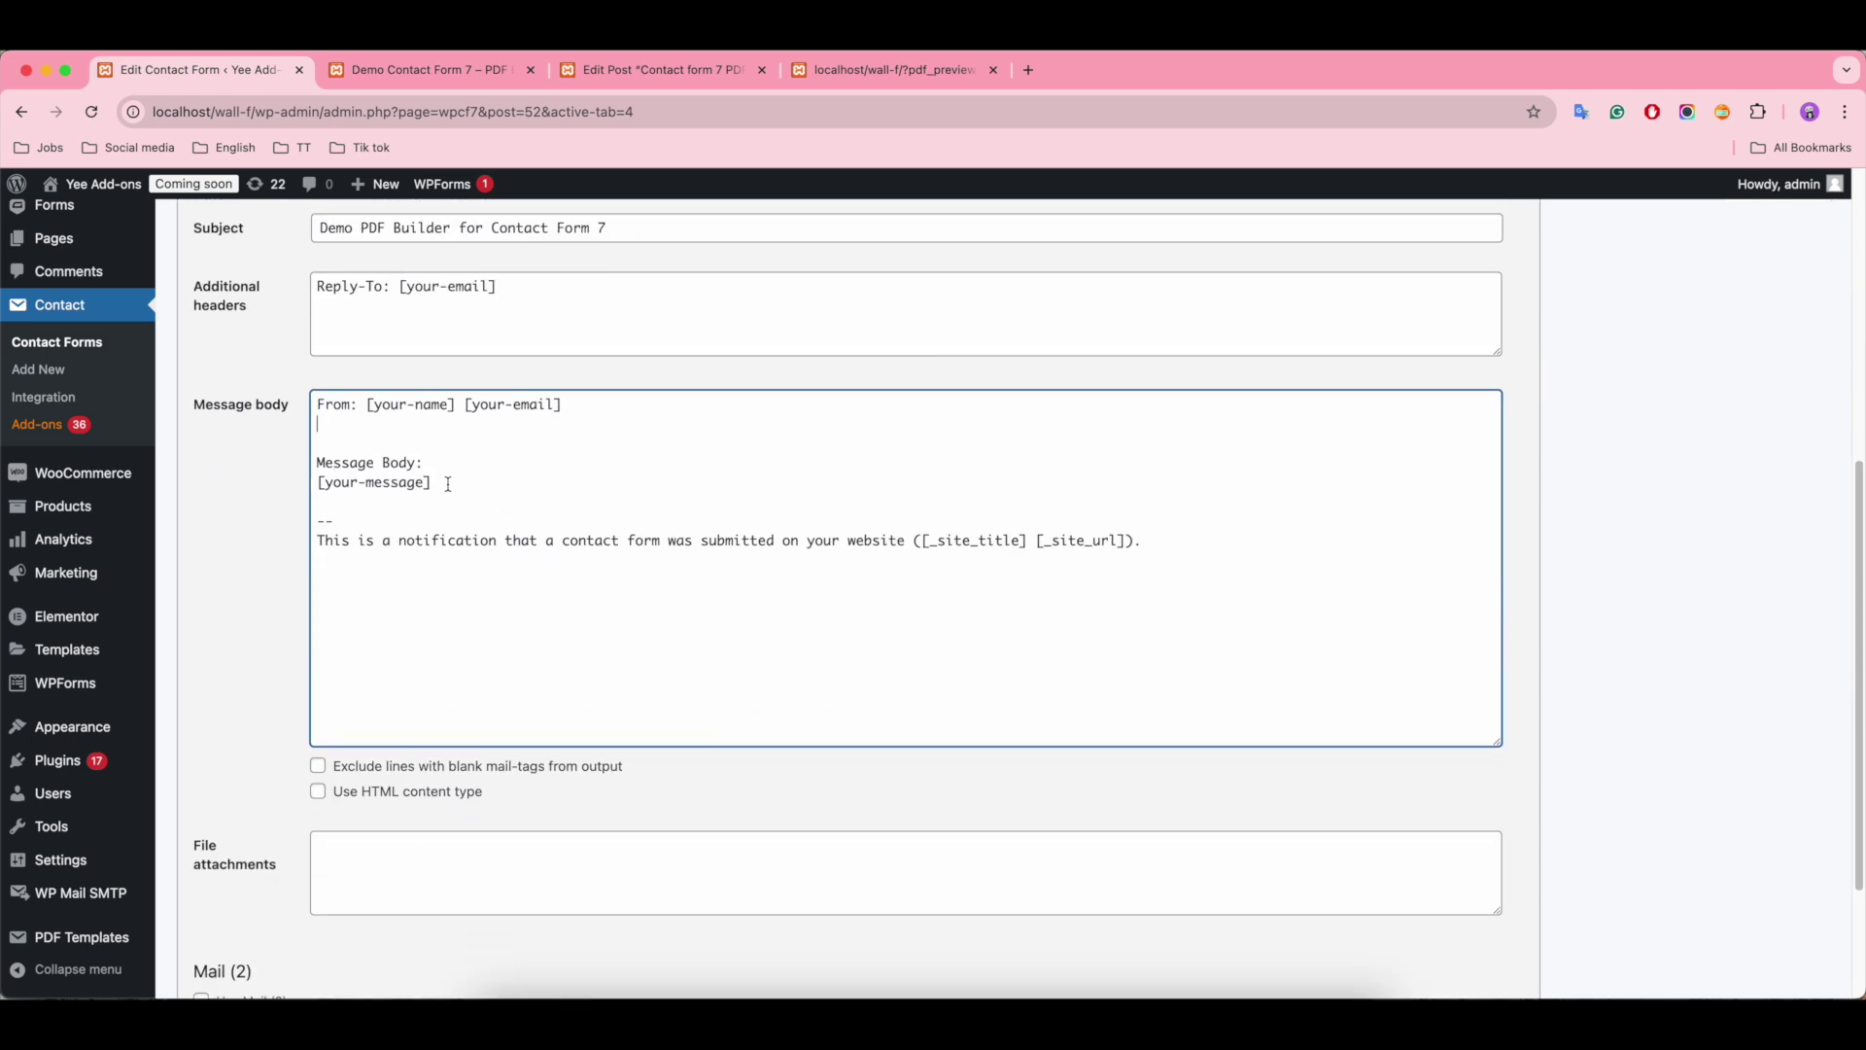
{"action": "left_click_drag", "start_coordinate": [445, 483], "coordinate": [292, 491]}
{"action": "key", "text": "BackSpace"}
Step: Toggle Mail (2) on and back off, then save the contact form
{"action": "scroll", "coordinate": [496, 527], "scroll_direction": "down", "scroll_amount": 4}
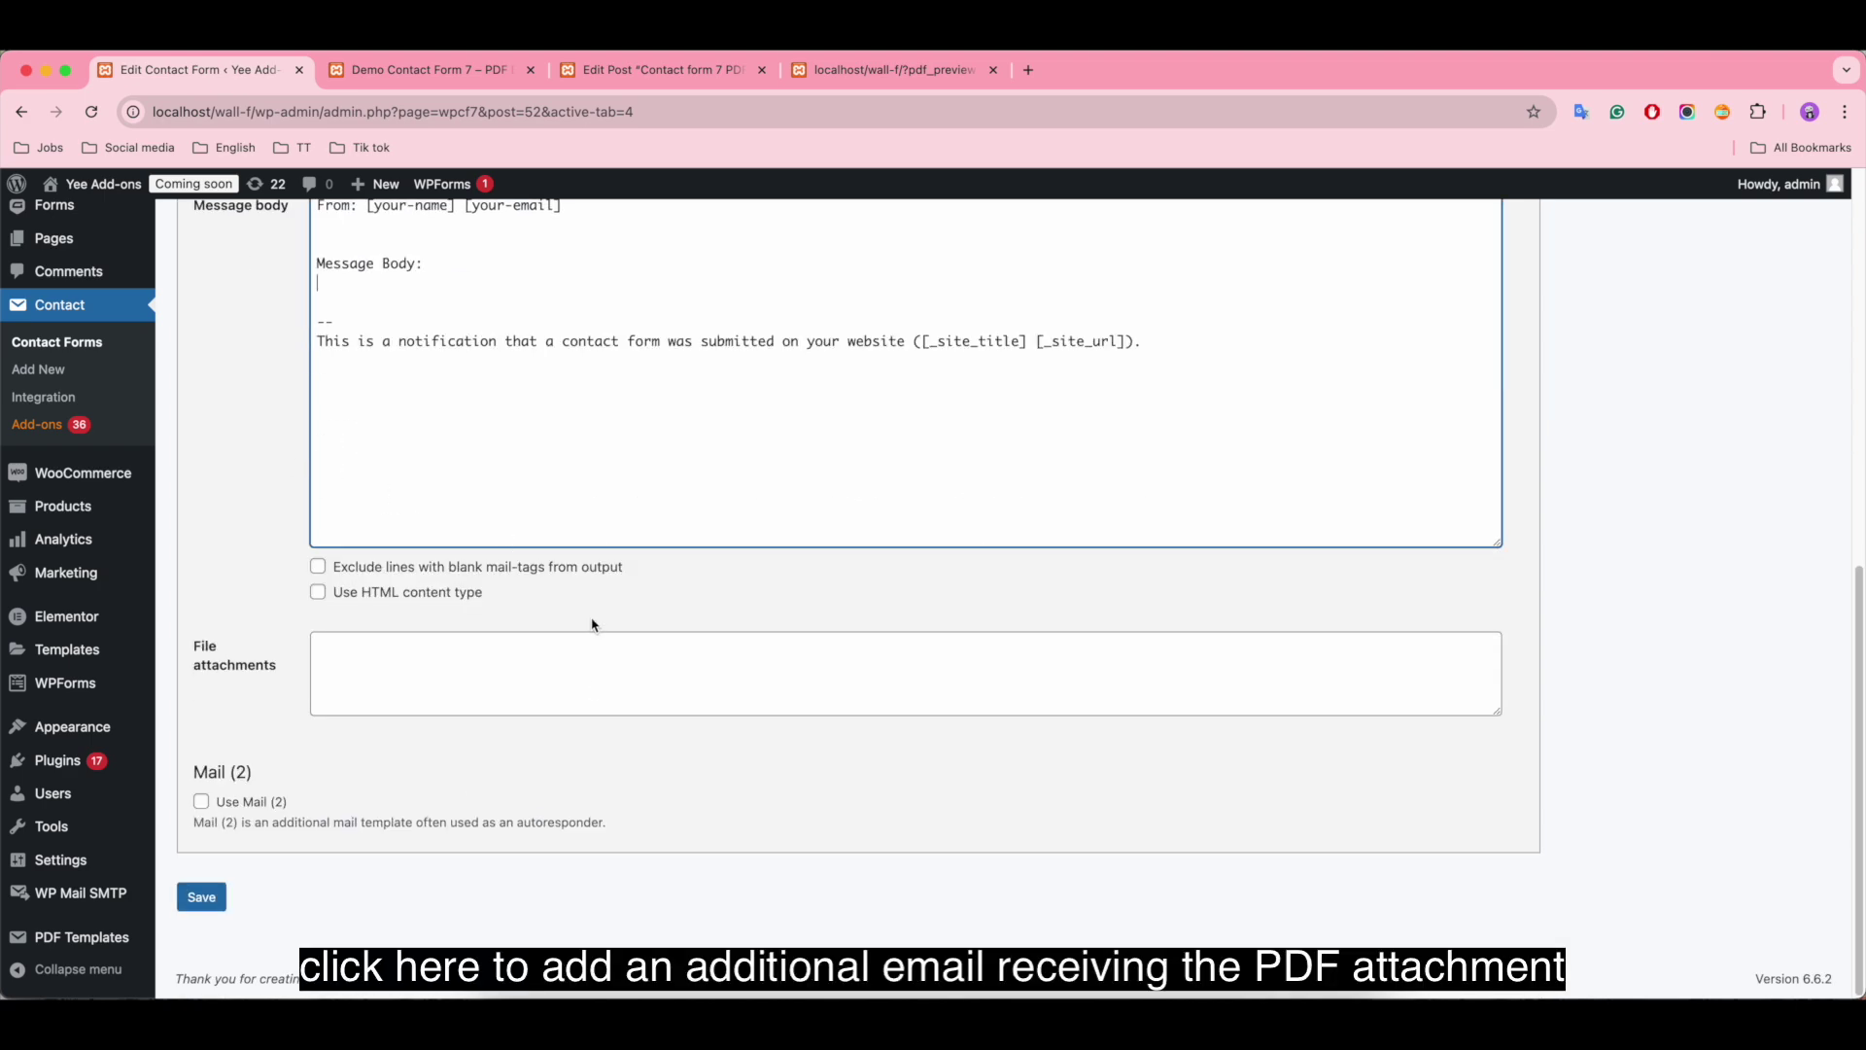
{"action": "left_click", "coordinate": [201, 802]}
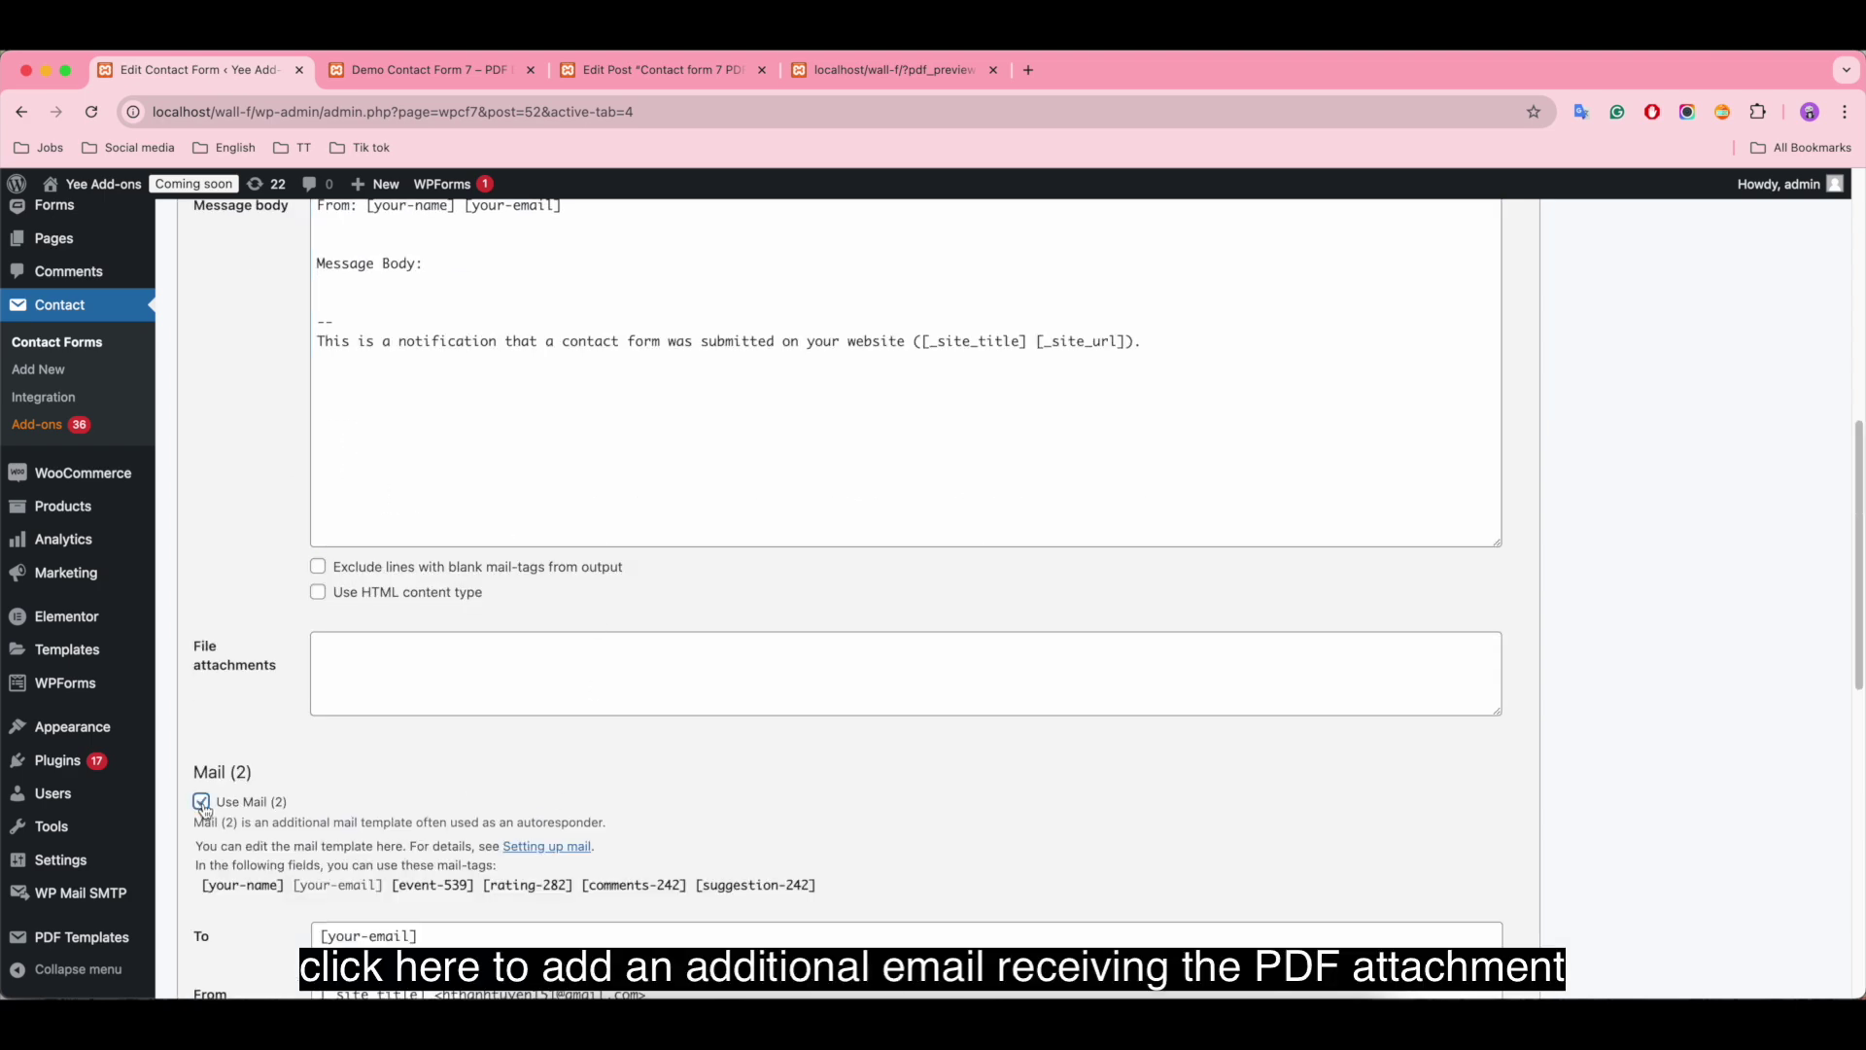
{"action": "scroll", "coordinate": [214, 814], "scroll_direction": "down", "scroll_amount": 15}
{"action": "scroll", "coordinate": [224, 817], "scroll_direction": "up", "scroll_amount": 6}
{"action": "scroll", "coordinate": [234, 714], "scroll_direction": "up", "scroll_amount": 6}
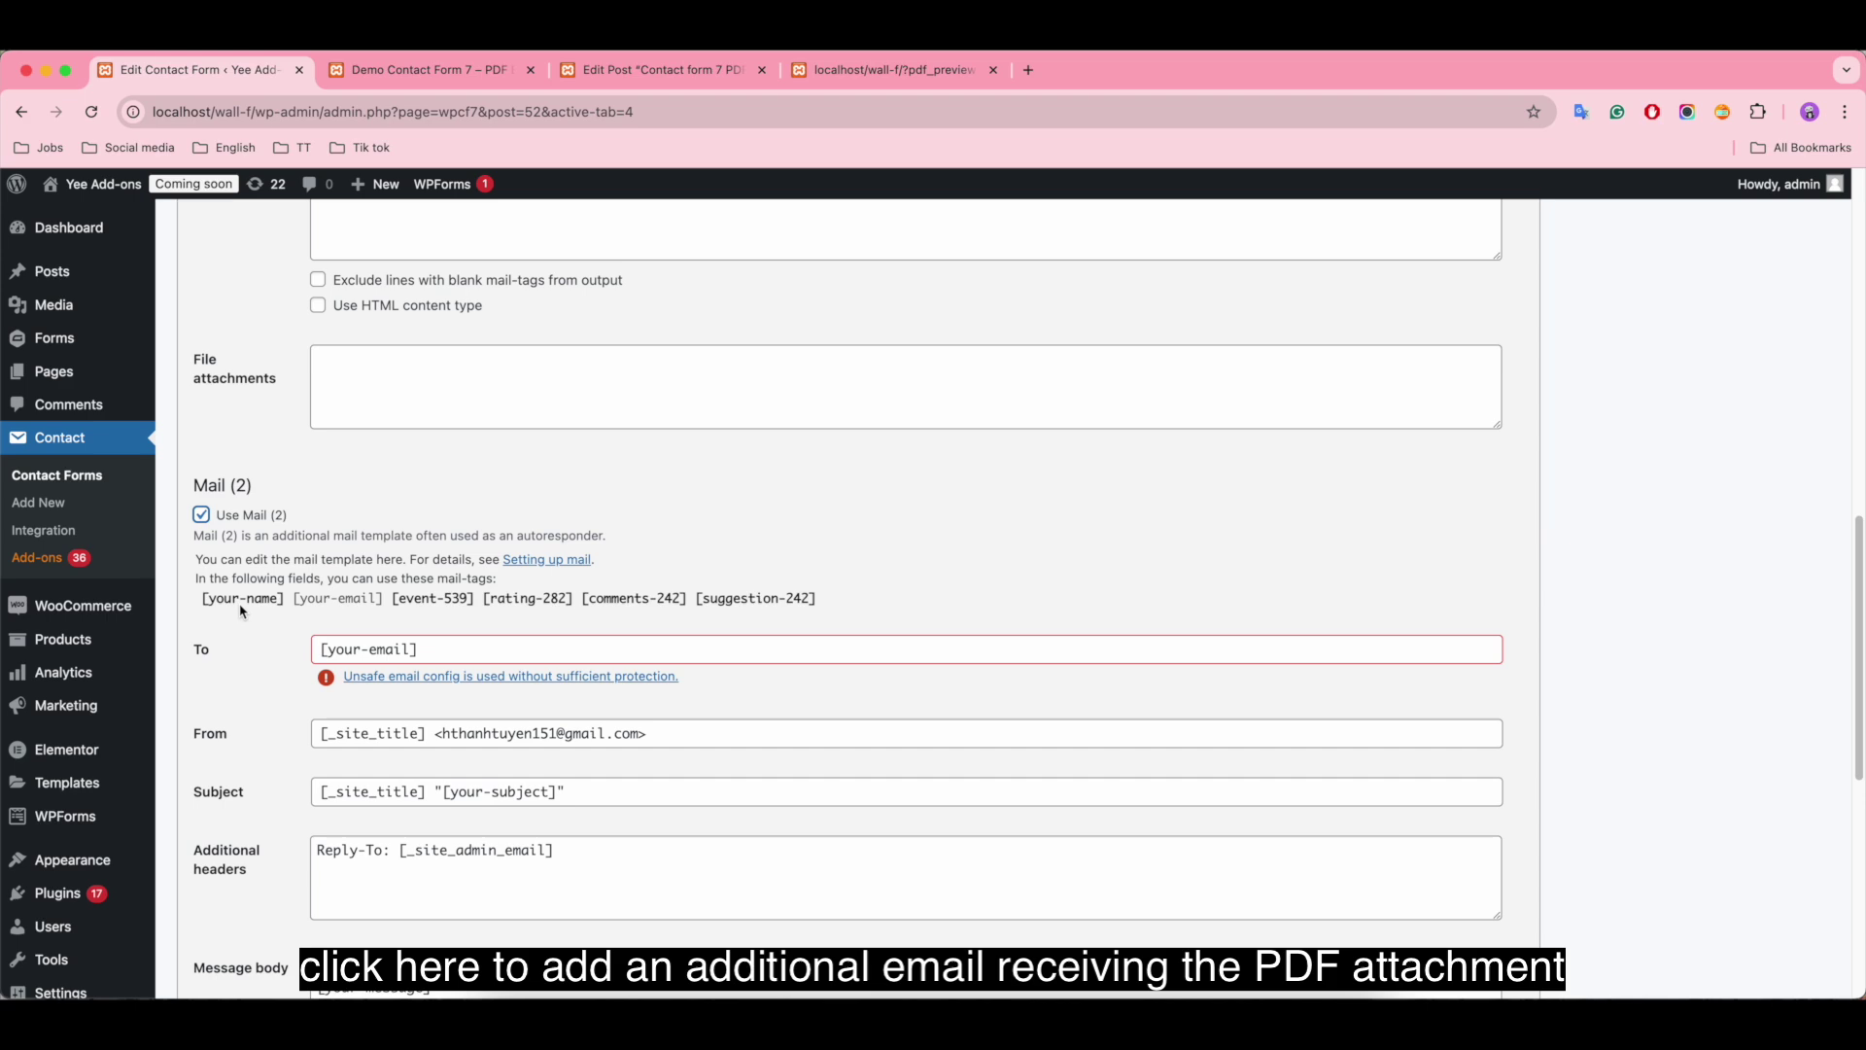
{"action": "left_click", "coordinate": [199, 516]}
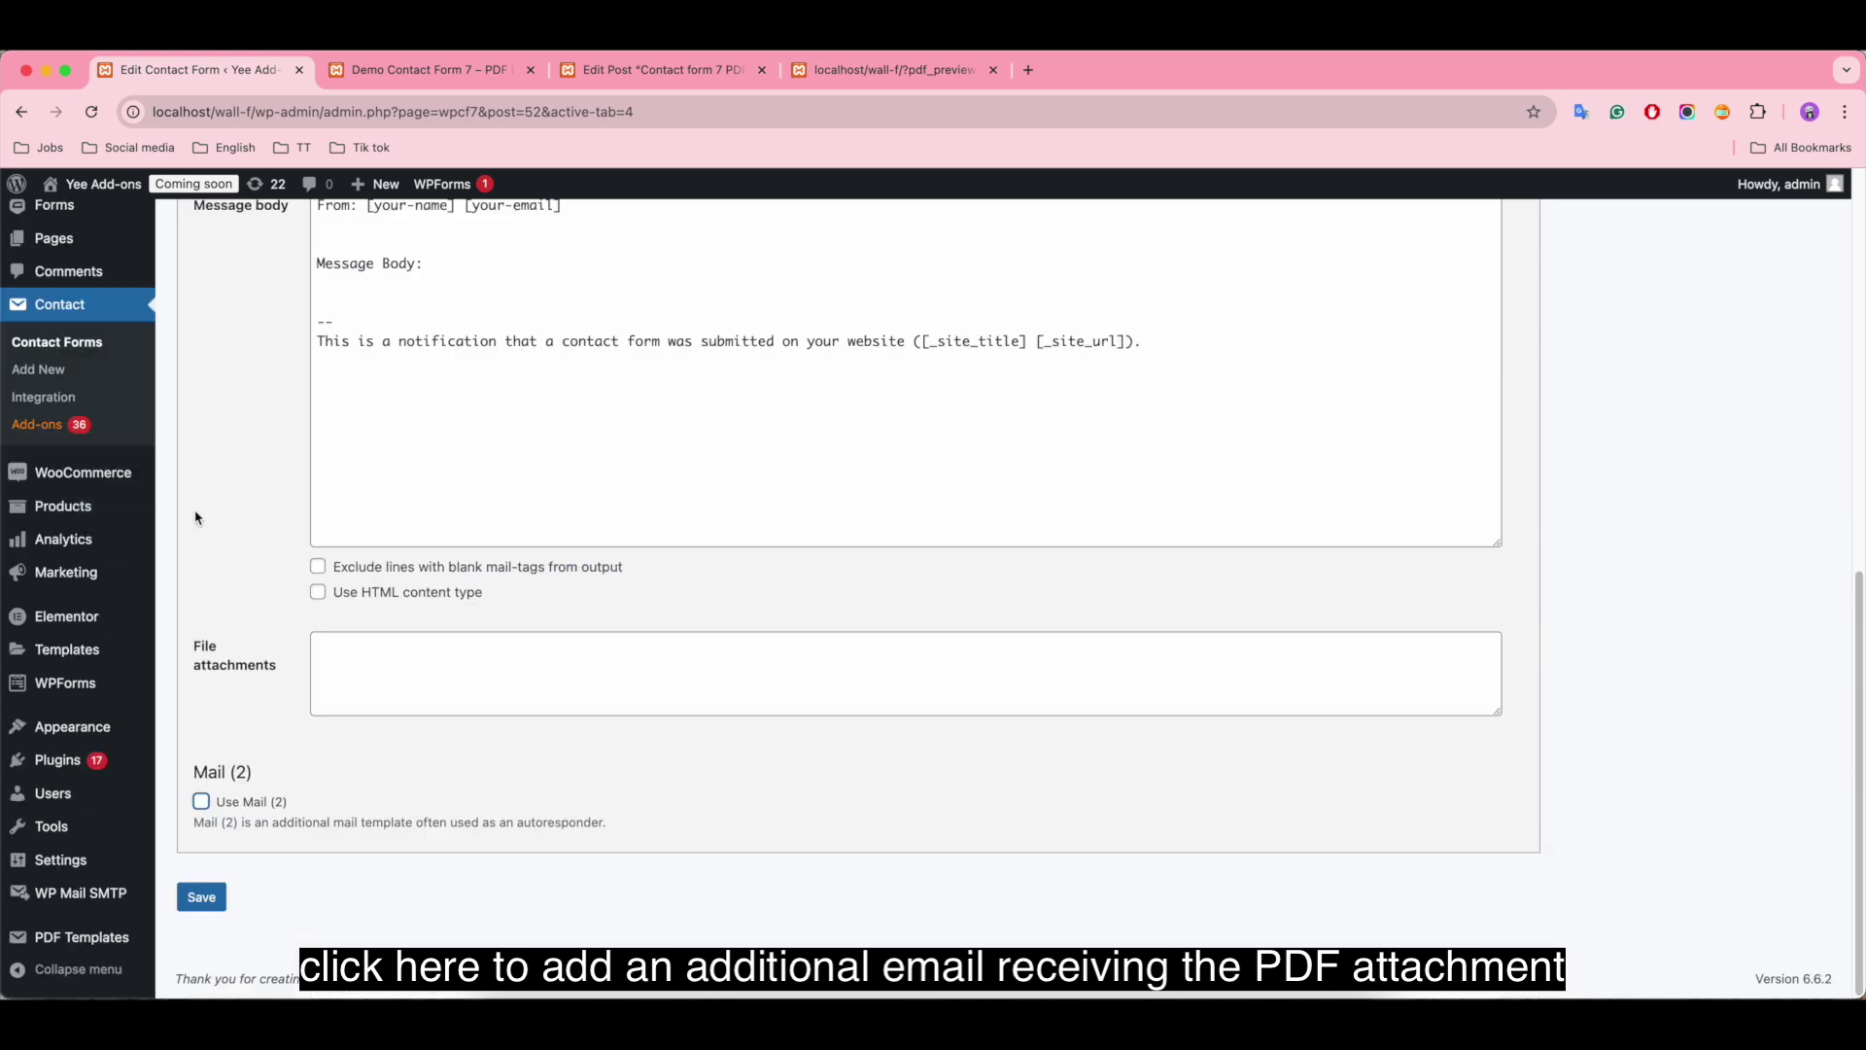
{"action": "scroll", "coordinate": [694, 672], "scroll_direction": "up", "scroll_amount": 7}
{"action": "scroll", "coordinate": [693, 673], "scroll_direction": "down", "scroll_amount": 12}
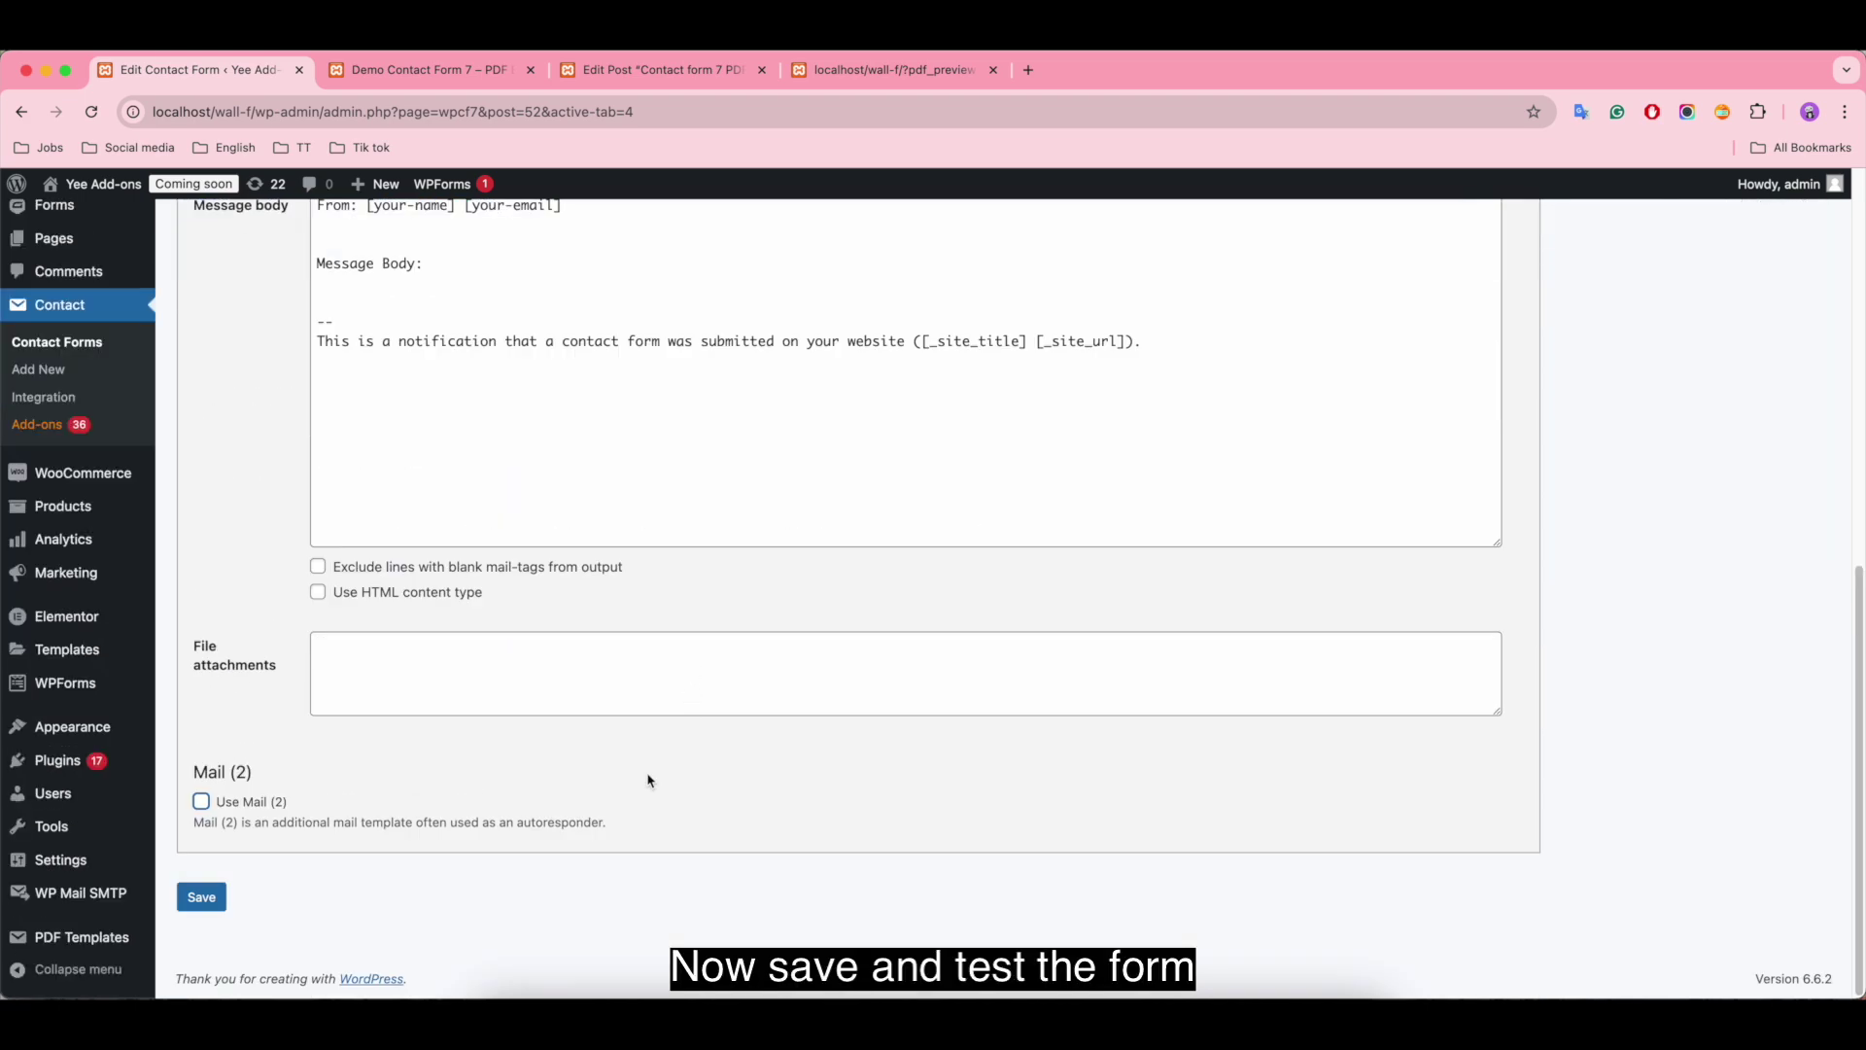
{"action": "left_click", "coordinate": [196, 891]}
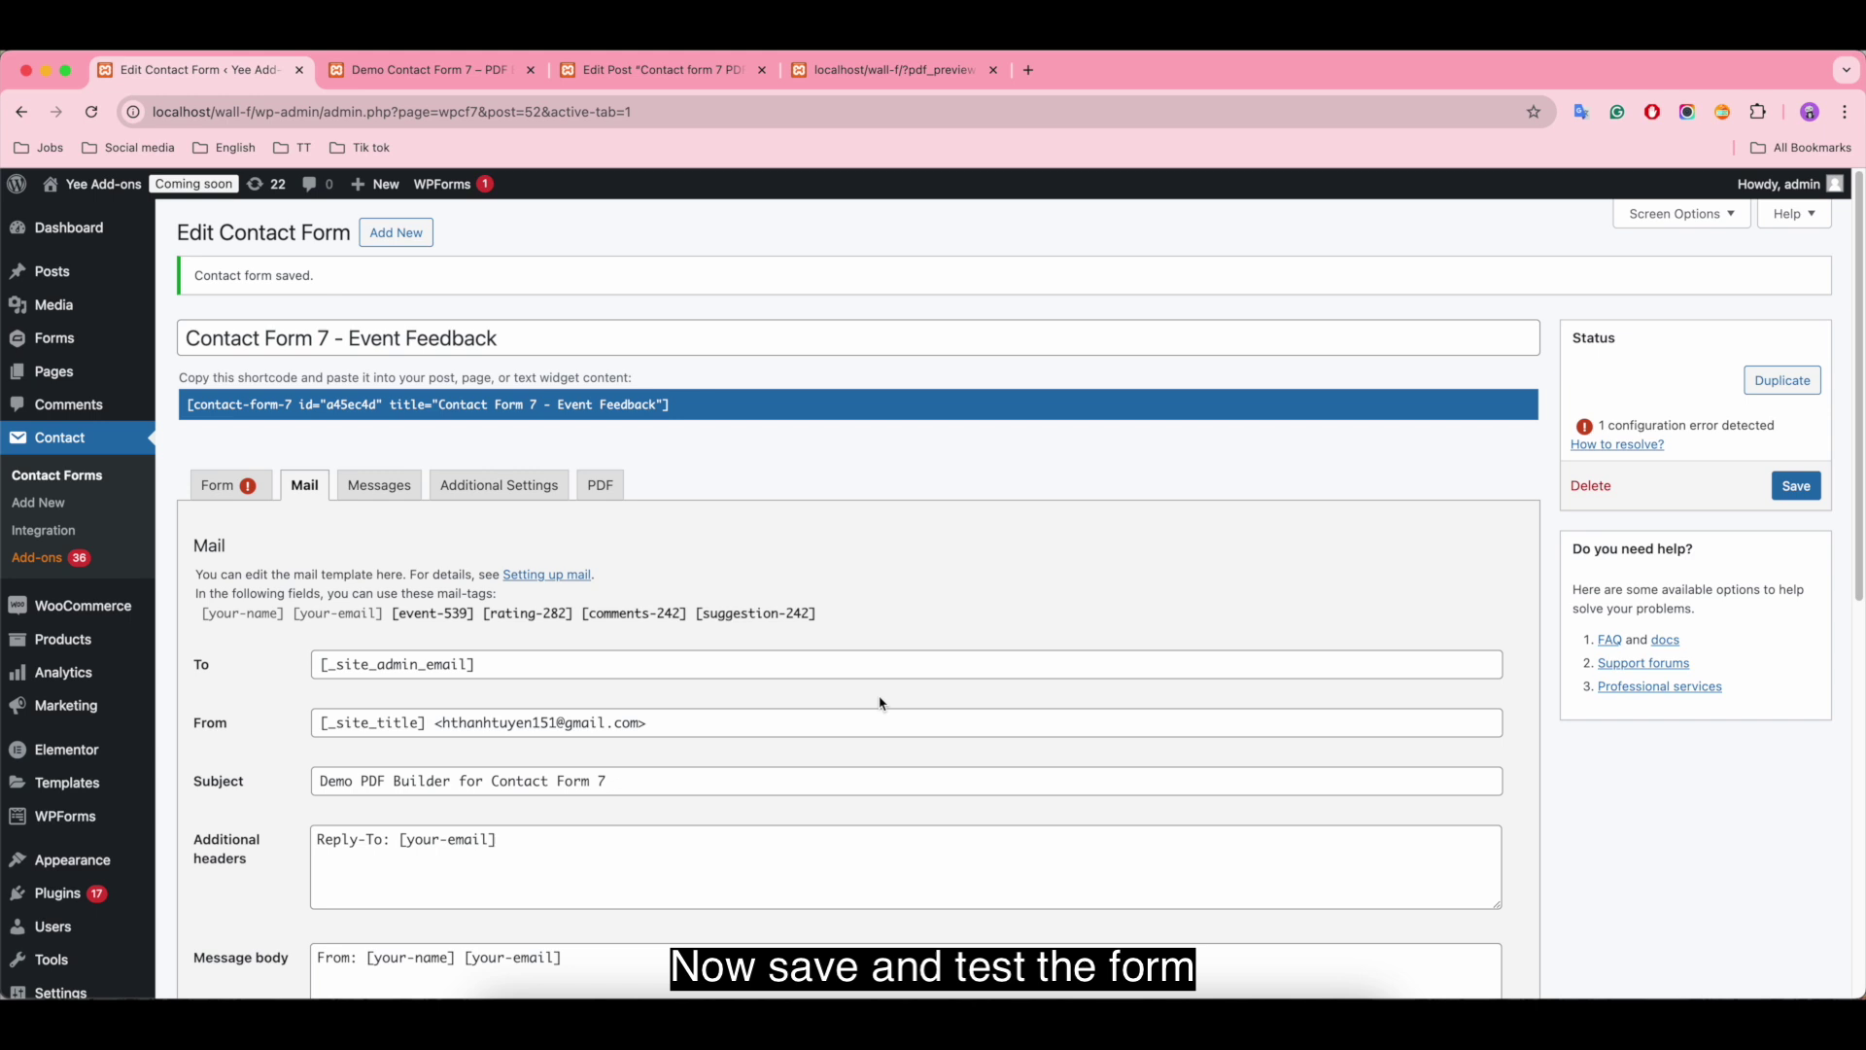
Step: Reload the front-end form, enter the name and email, and pick Event C rated Satisfied
{"action": "left_click", "coordinate": [427, 70]}
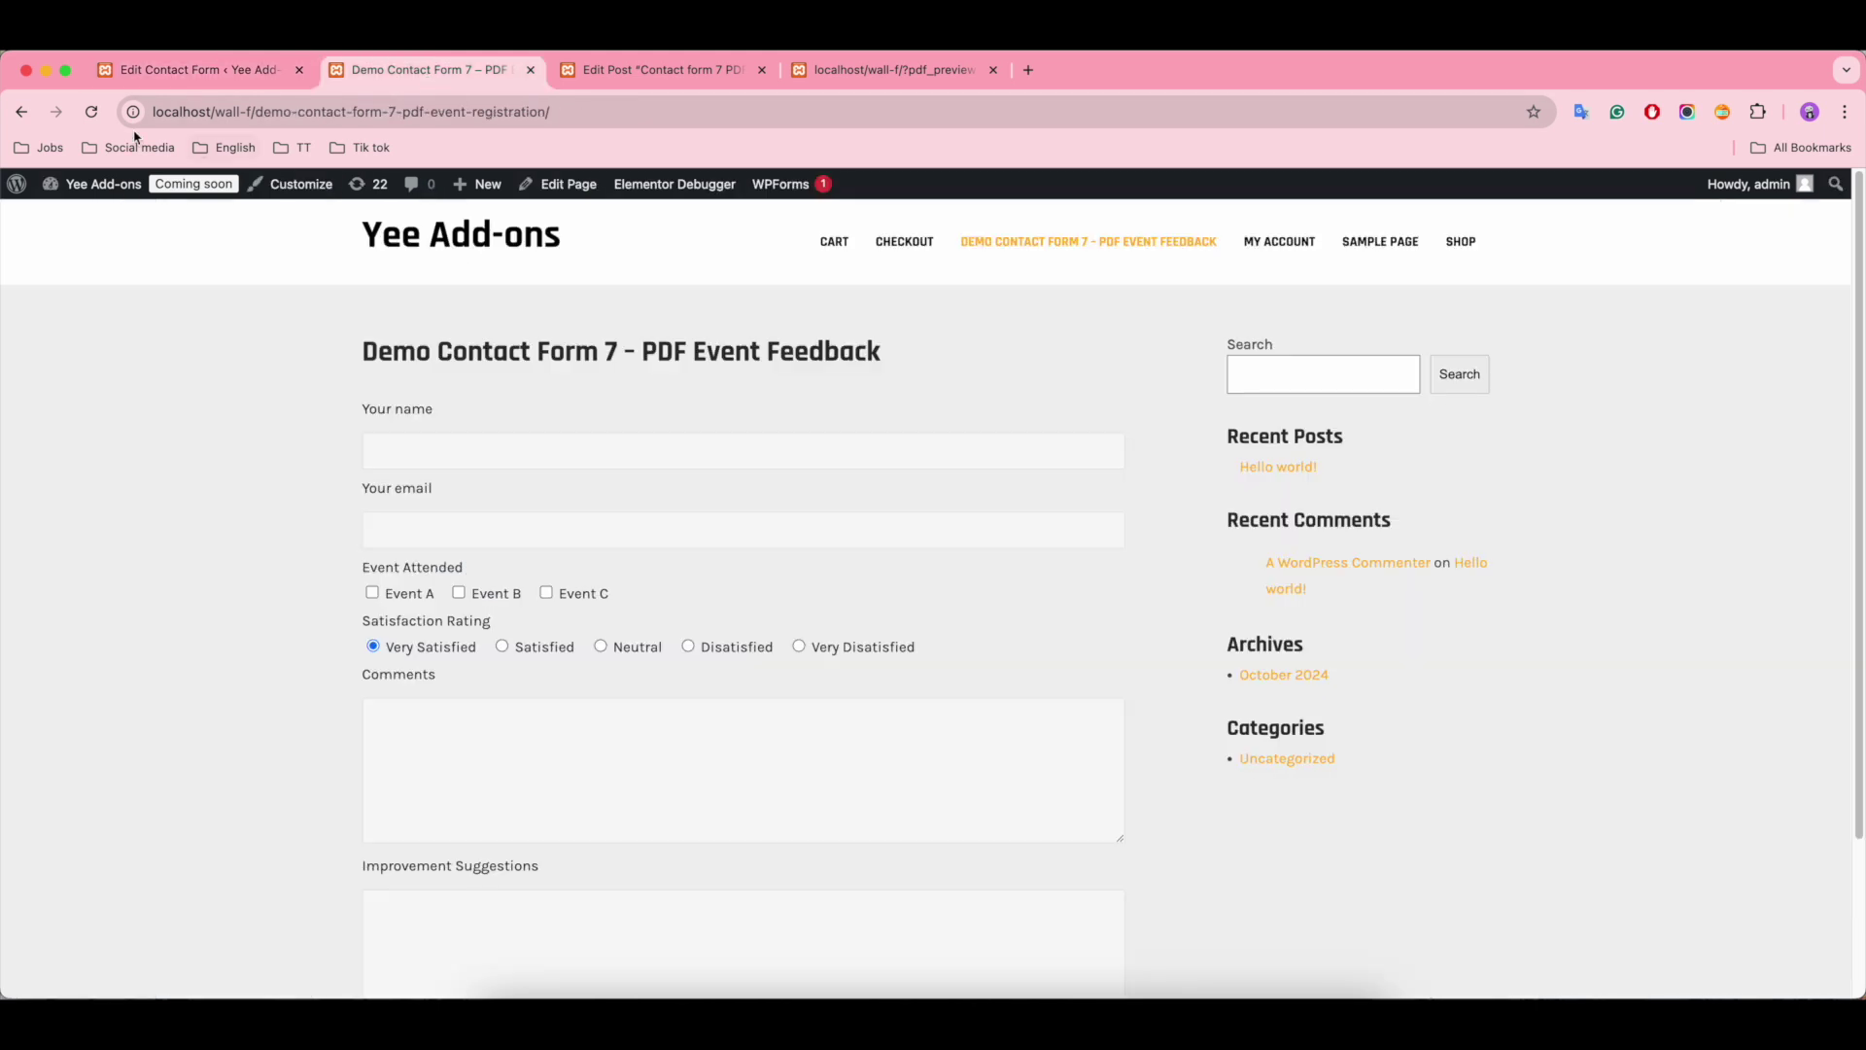
{"action": "left_click", "coordinate": [93, 112]}
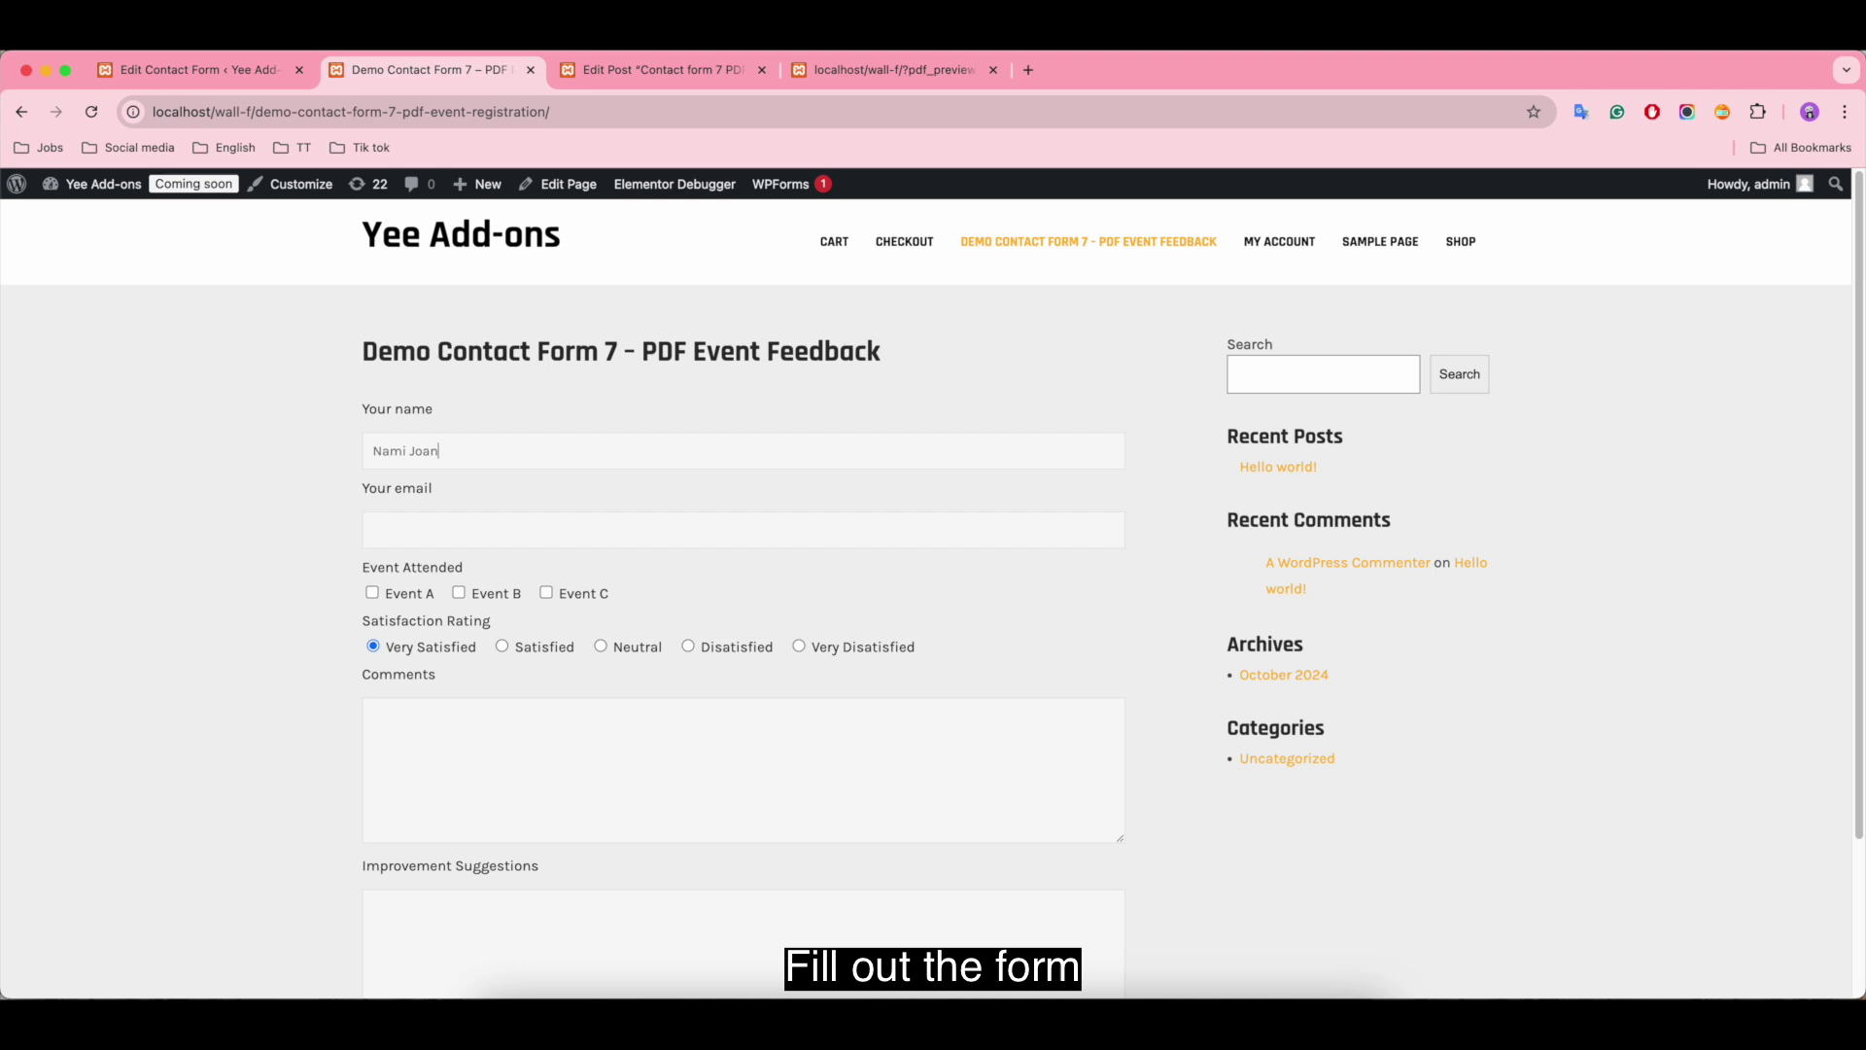
{"action": "left_click", "coordinate": [546, 593]}
{"action": "left_click", "coordinate": [502, 646]}
Step: Comment 'Good event!', suggest 'More interactive sessions. Thanks.', and submit the form
{"action": "left_click", "coordinate": [584, 746]}
{"action": "type", "text": "Good event!"}
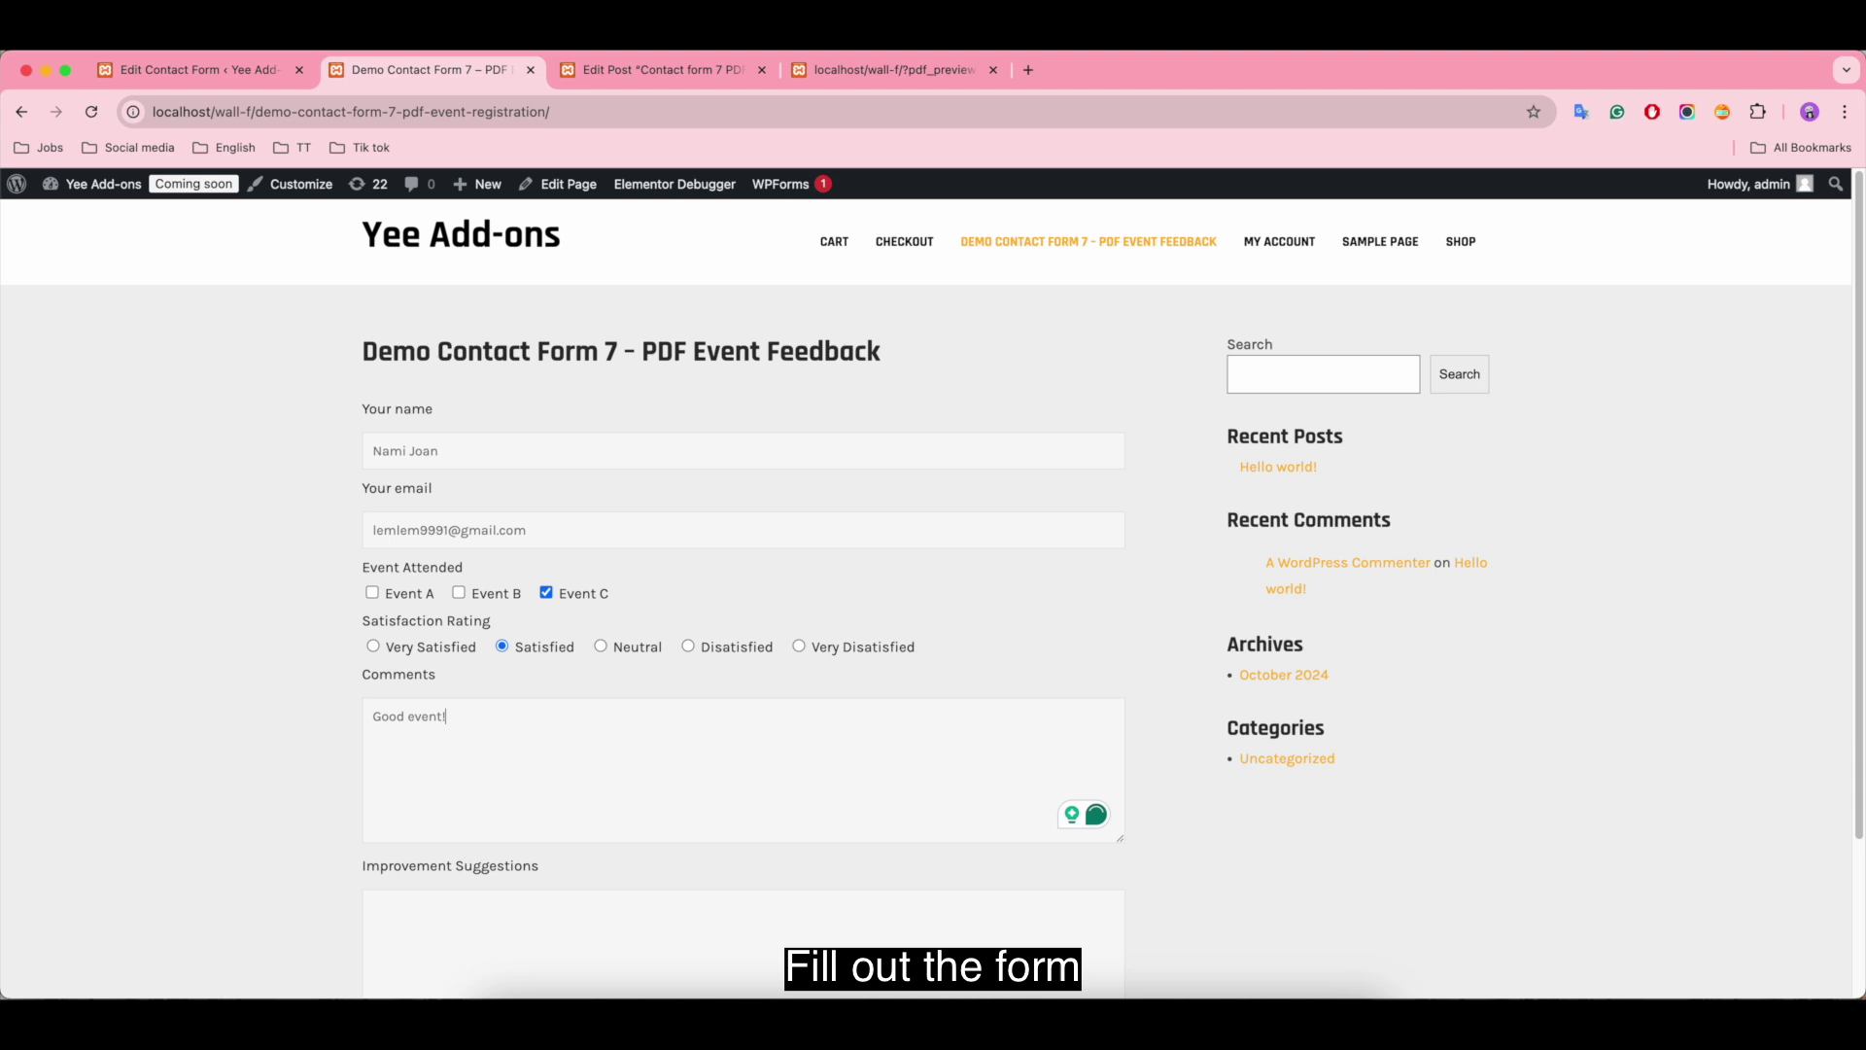
{"action": "scroll", "coordinate": [445, 809], "scroll_direction": "down", "scroll_amount": 2}
{"action": "left_click", "coordinate": [439, 842]}
{"action": "type", "text": "M"}
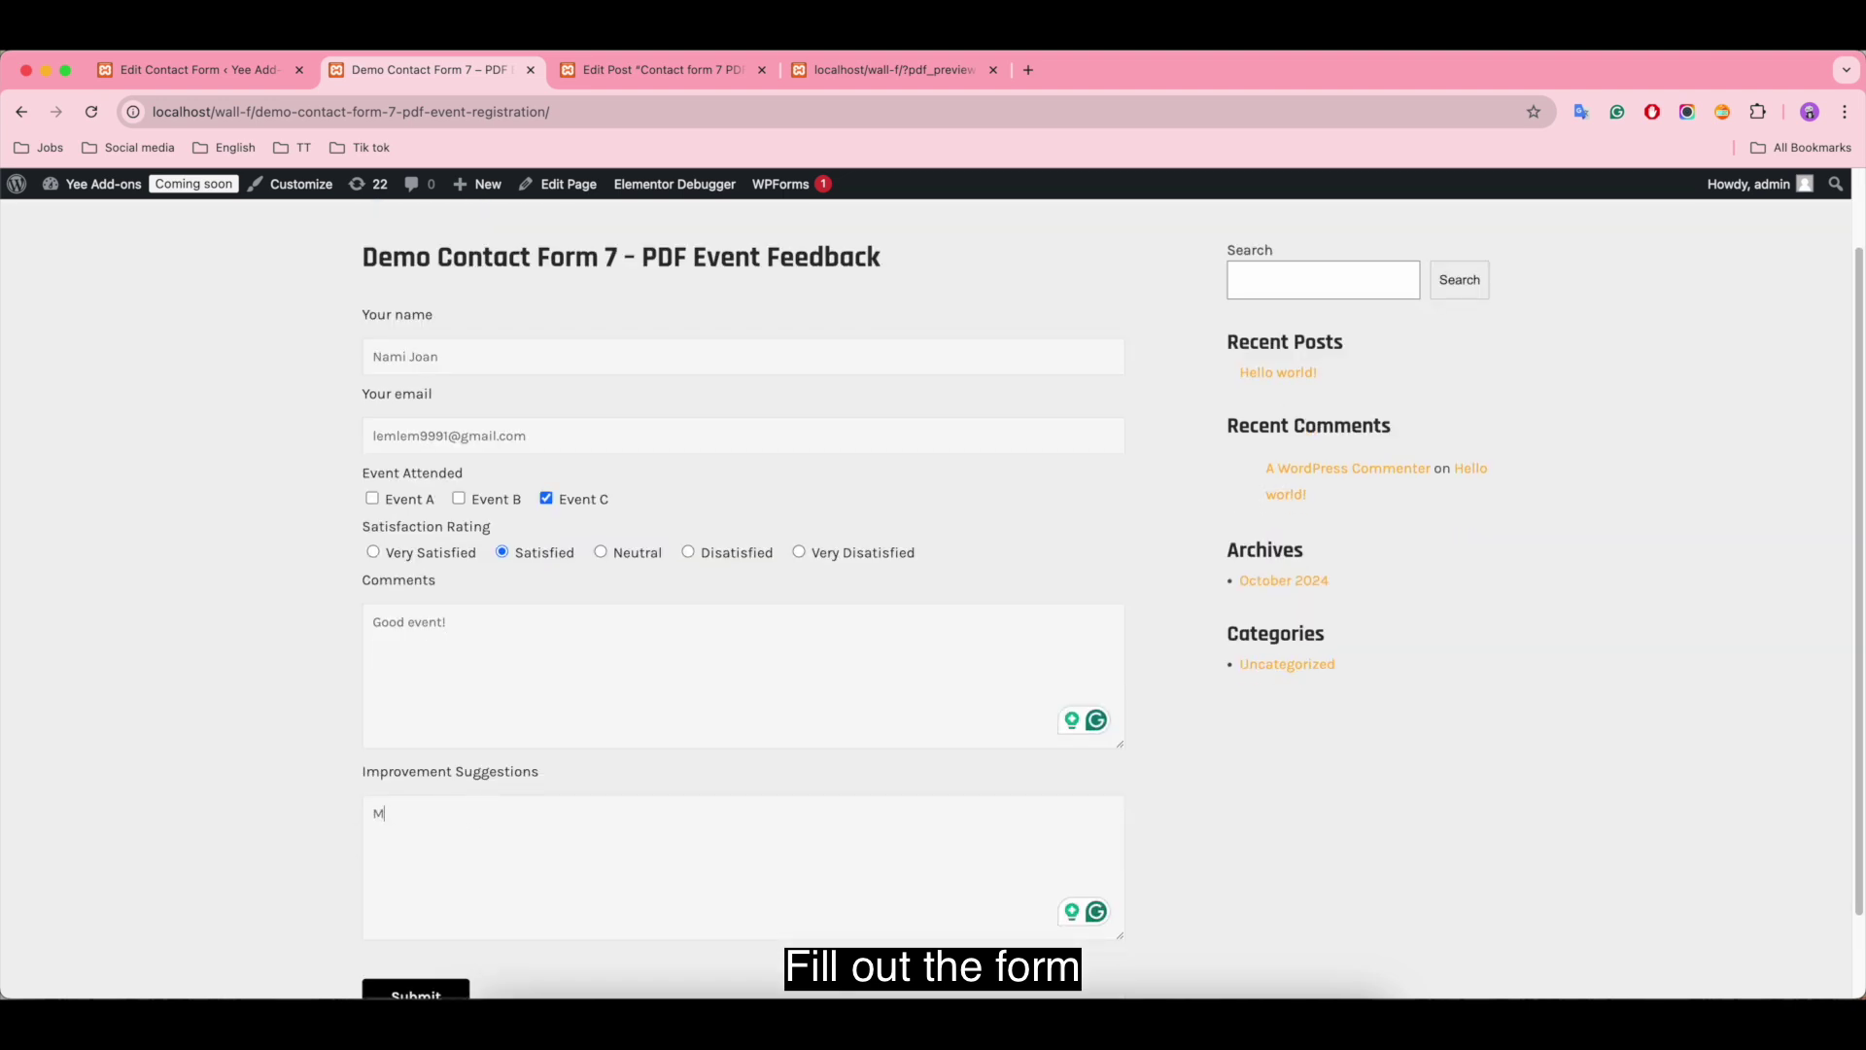
{"action": "type", "text": "ore interactive sessio"}
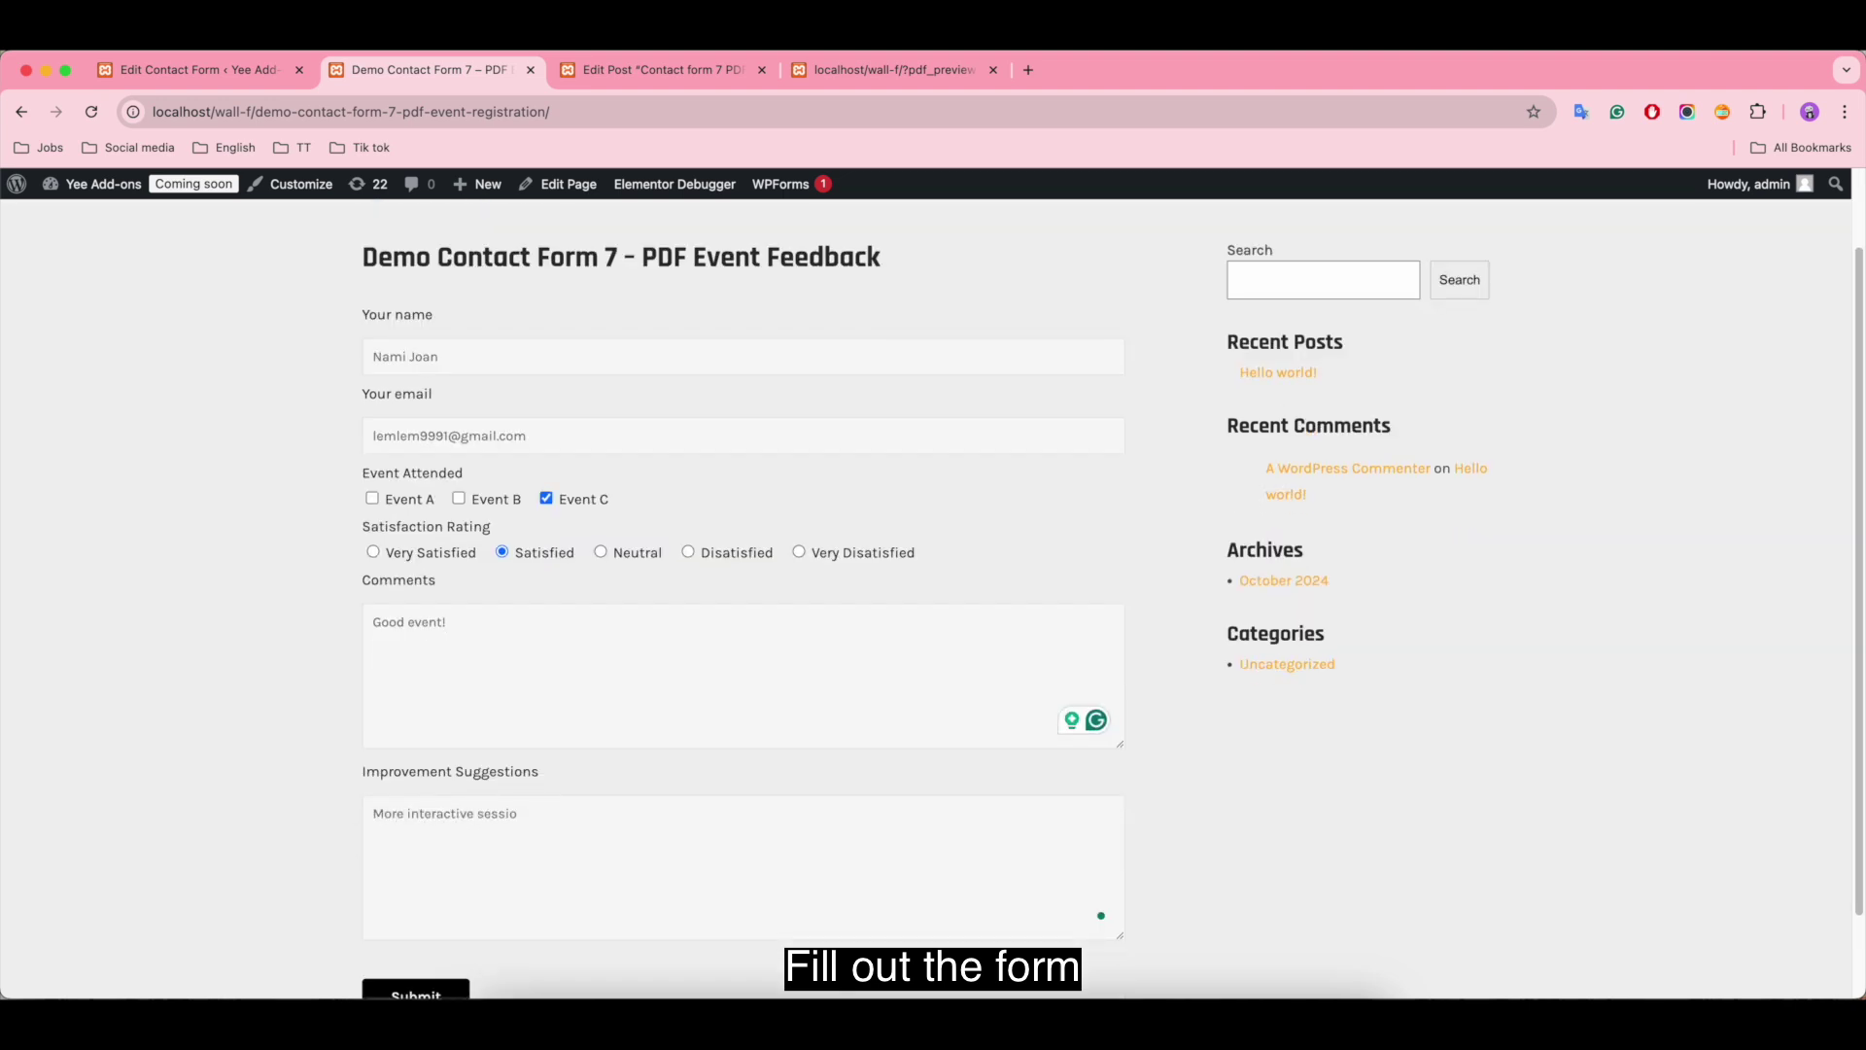
{"action": "type", "text": "ns. Thanks."}
{"action": "scroll", "coordinate": [640, 841], "scroll_direction": "down", "scroll_amount": 2}
{"action": "left_click", "coordinate": [429, 903]}
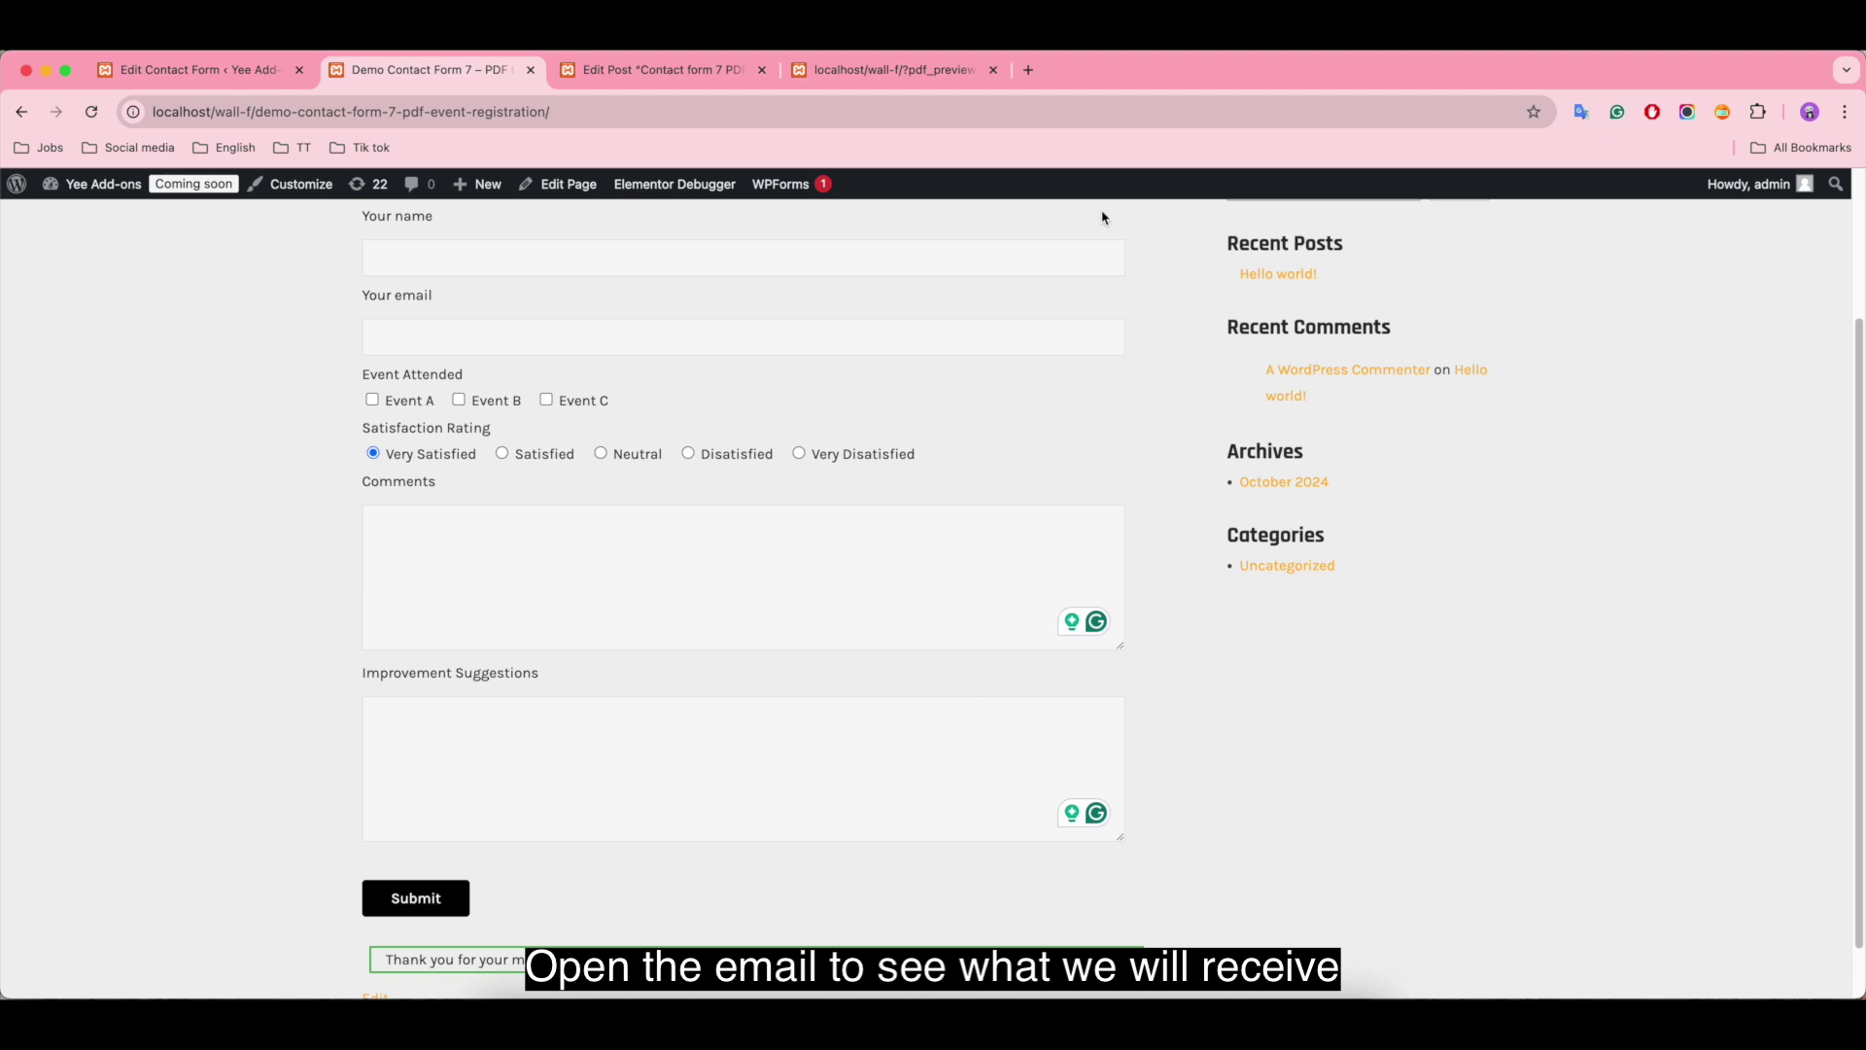
Step: Open the 'Demo PDF Builder for Contact Form 7' email in Gmail and preview its feedback PDF
{"action": "left_click", "coordinate": [1039, 73]}
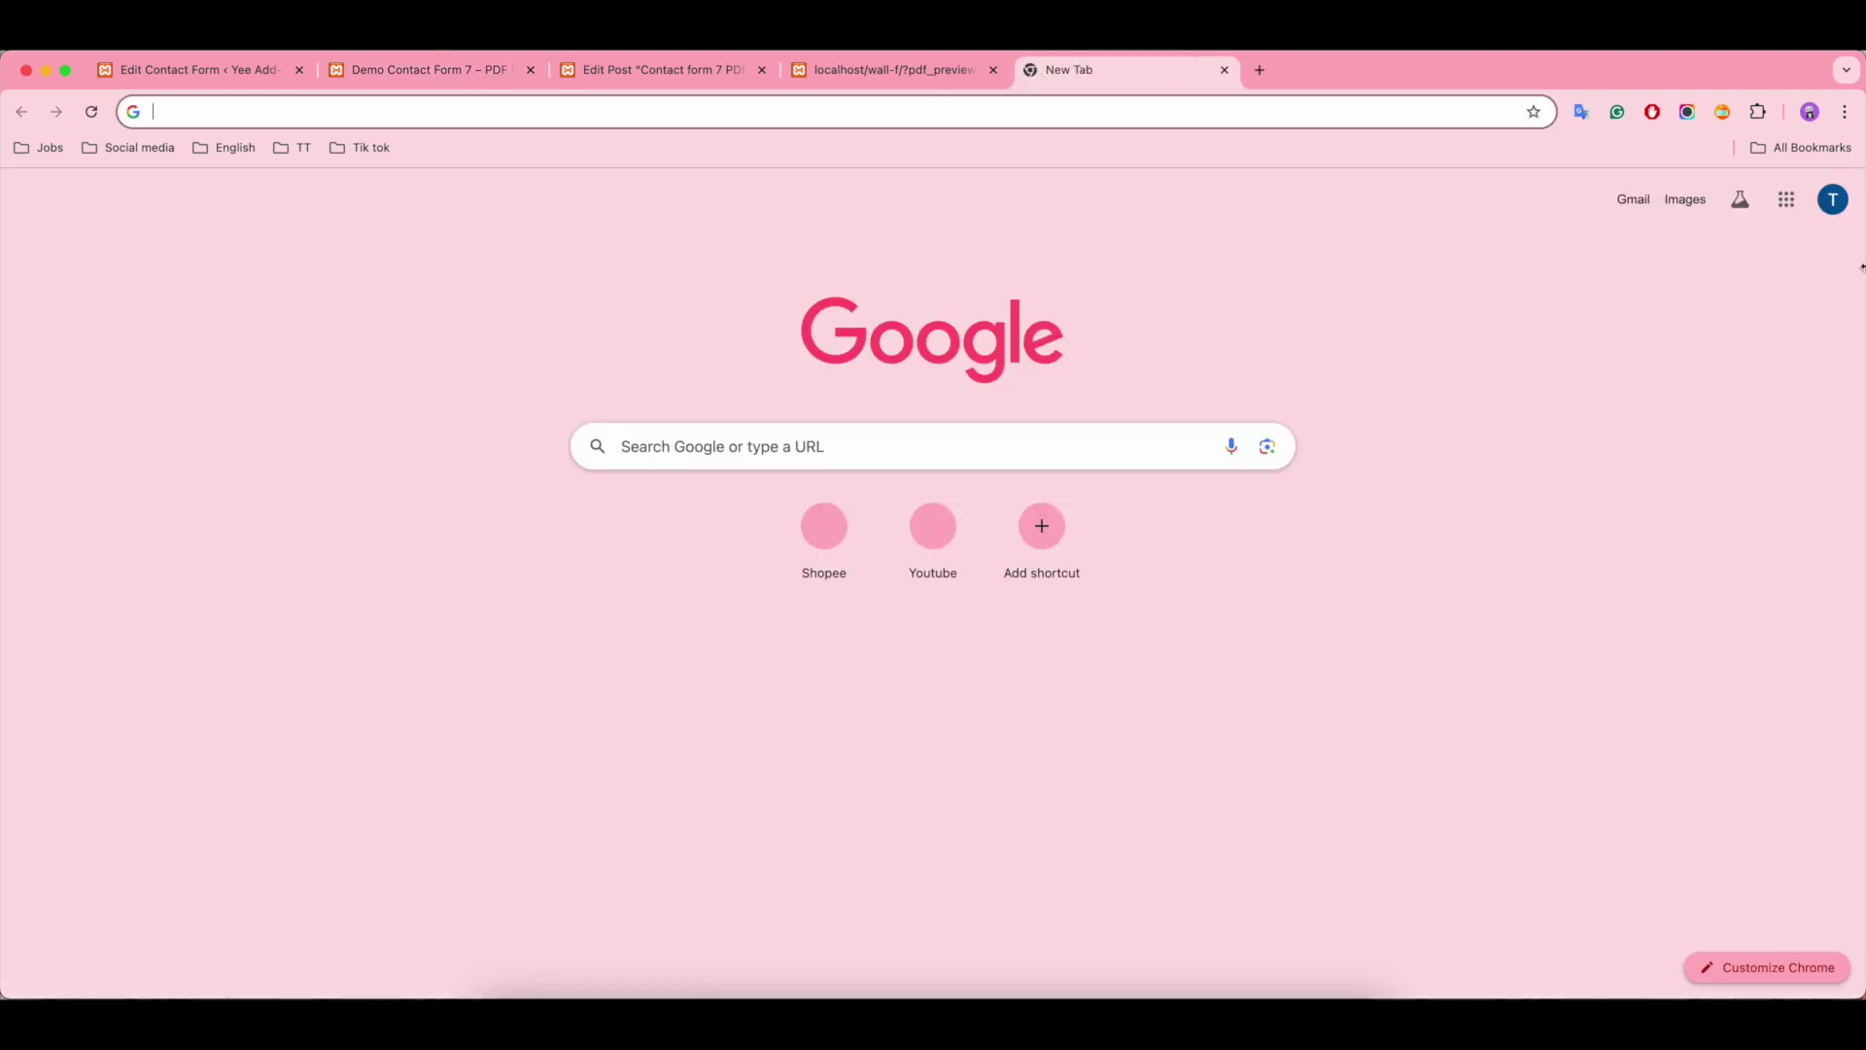
{"action": "left_click", "coordinate": [1634, 199]}
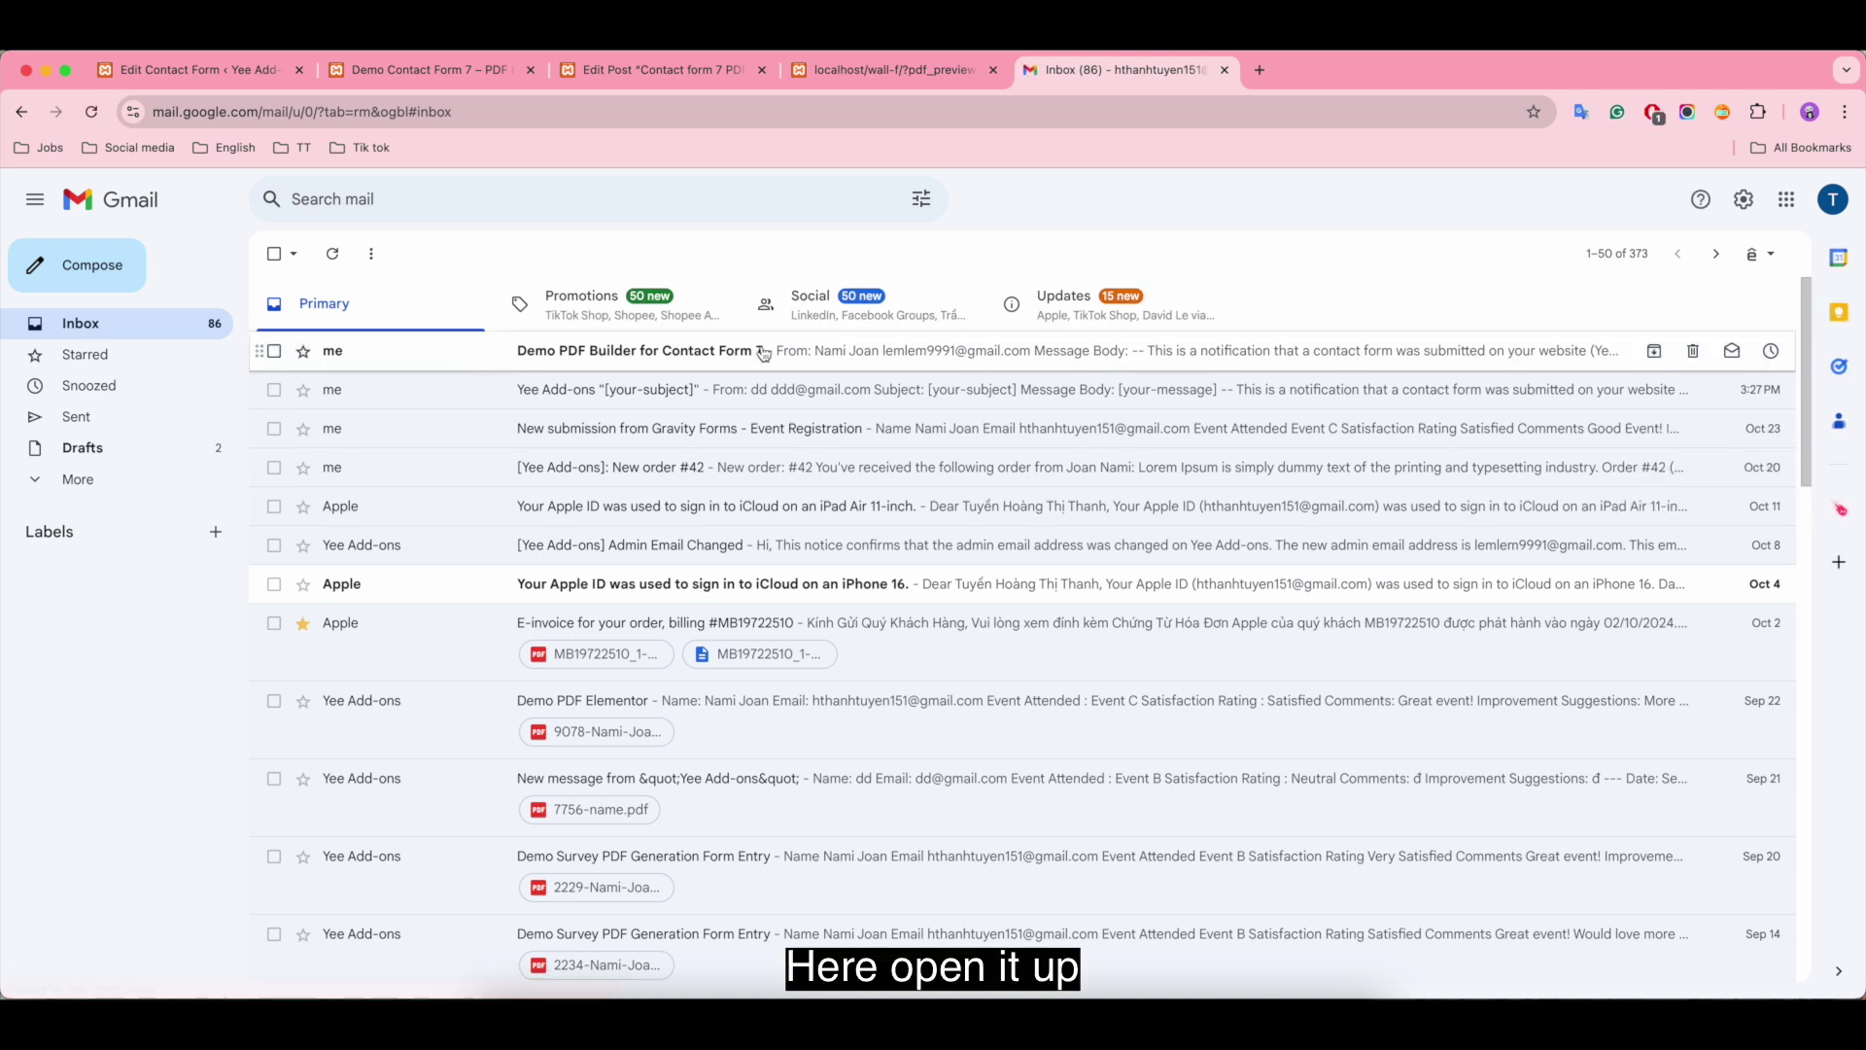
{"action": "left_click", "coordinate": [1070, 356]}
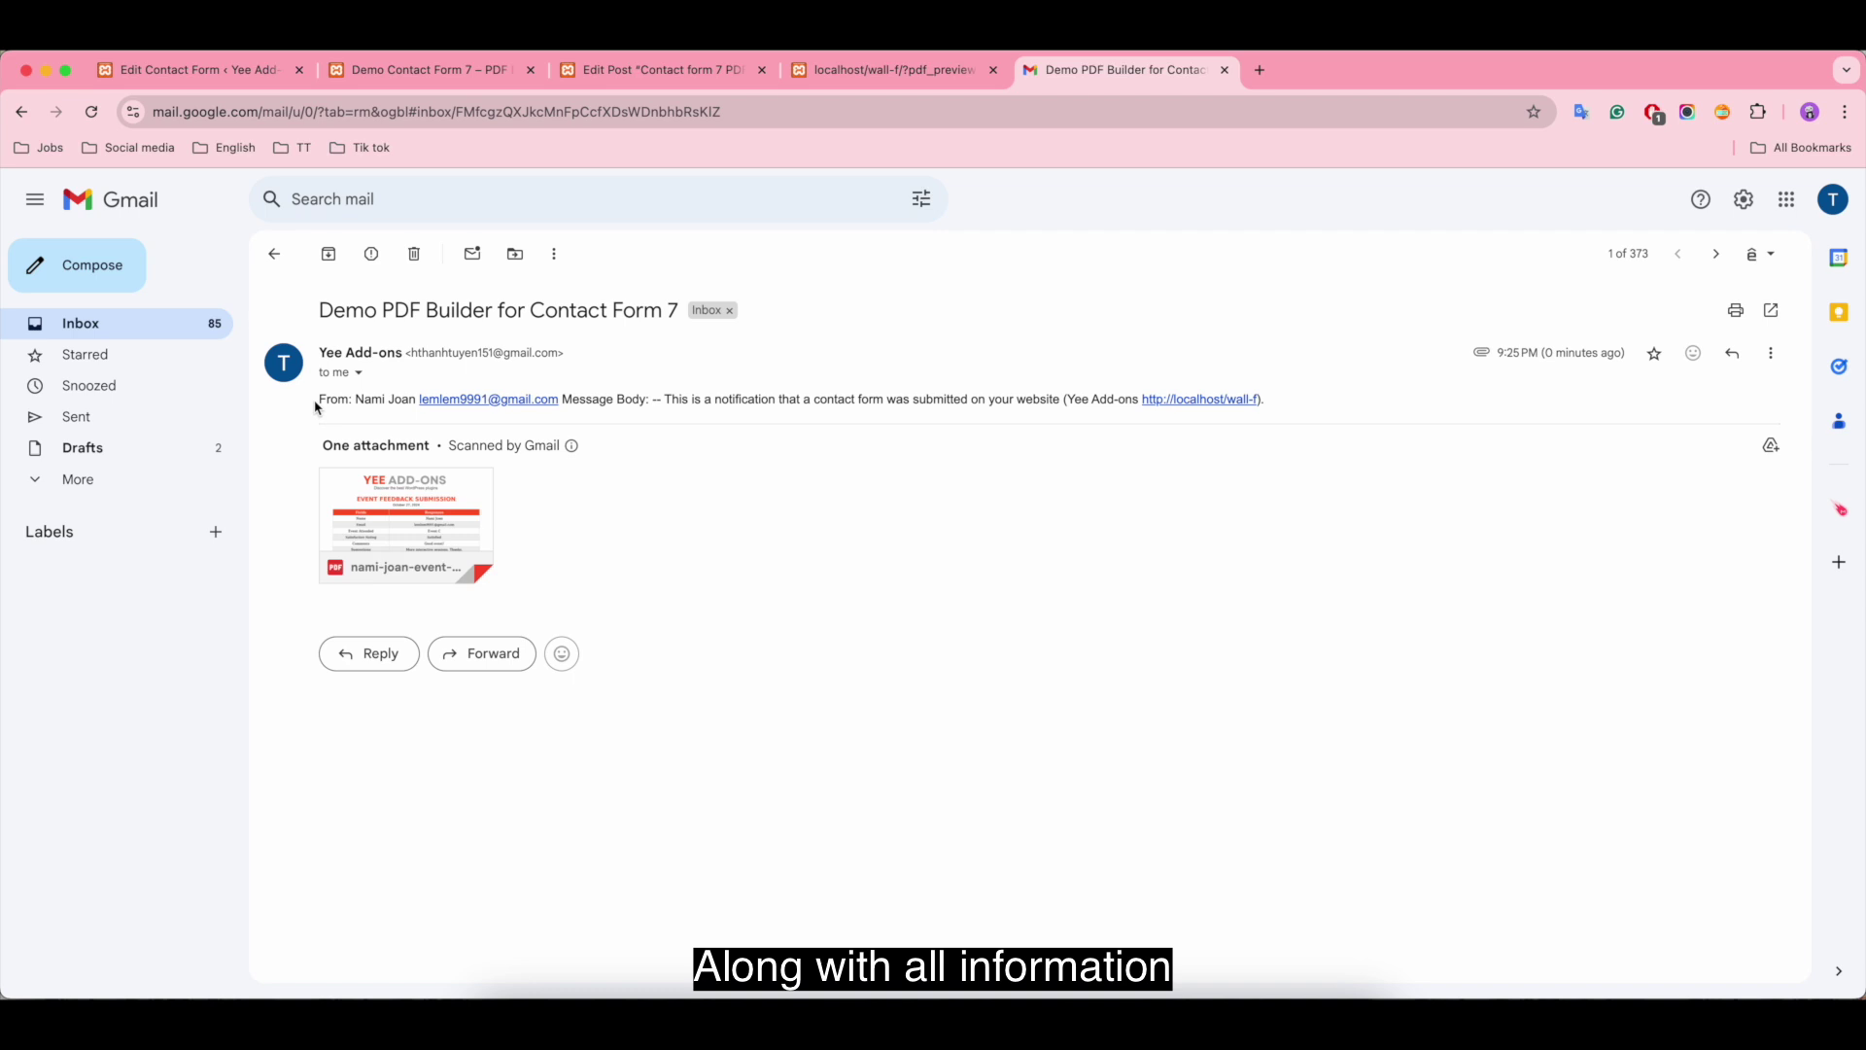
{"action": "left_click_drag", "start_coordinate": [321, 398], "coordinate": [1376, 409]}
{"action": "left_click", "coordinate": [1304, 409]}
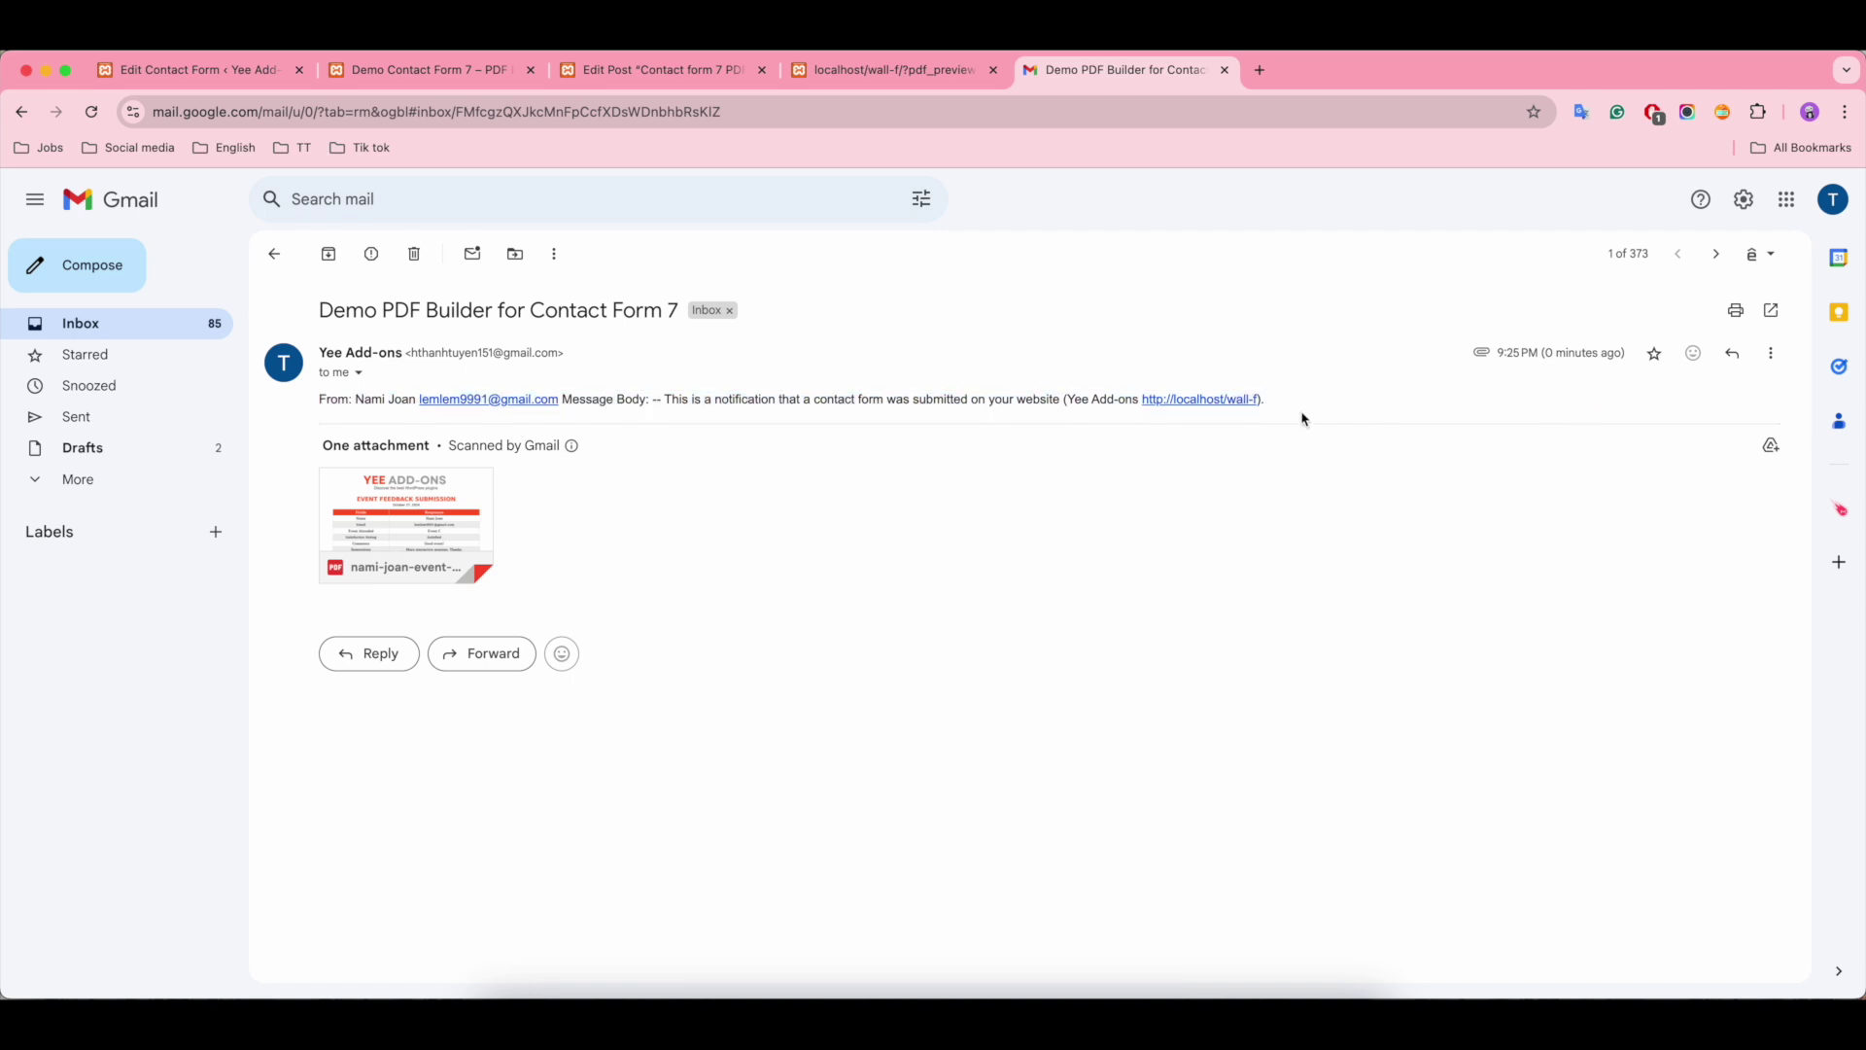
{"action": "left_click", "coordinate": [459, 513]}
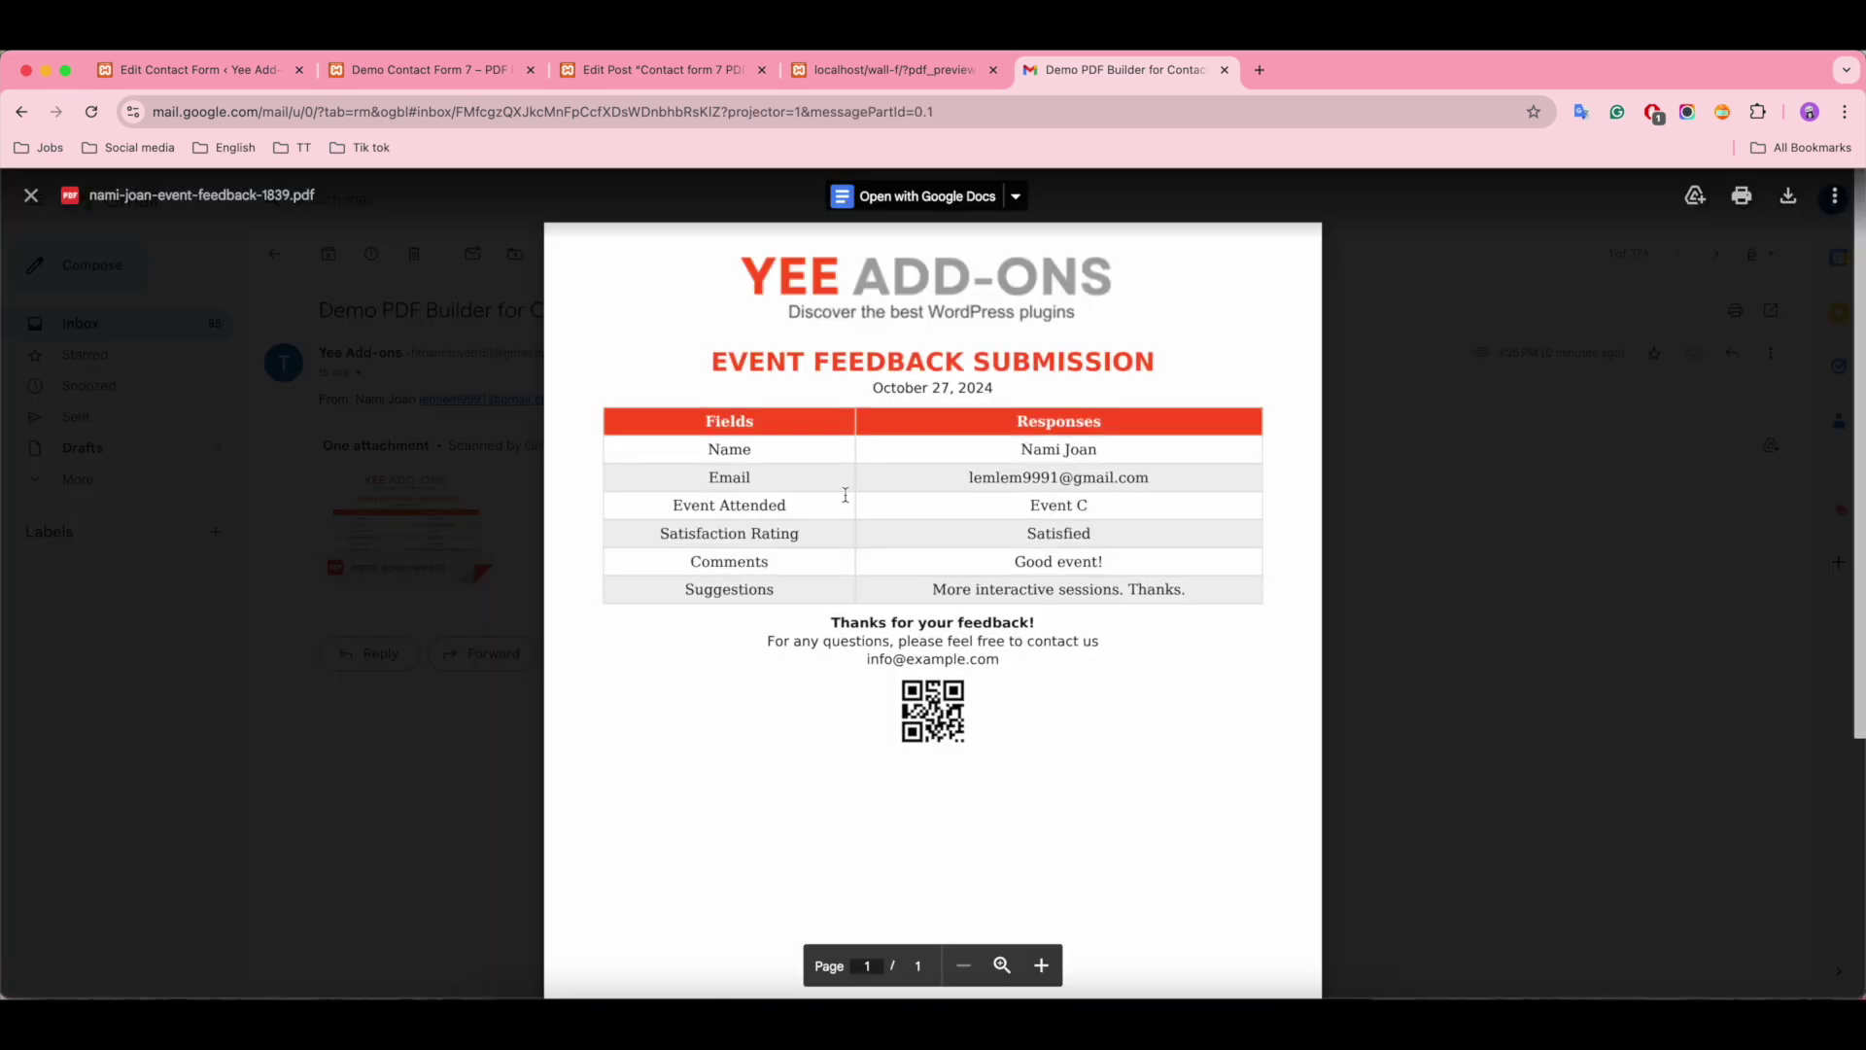
{"action": "left_click_drag", "start_coordinate": [1007, 442], "coordinate": [1185, 595]}
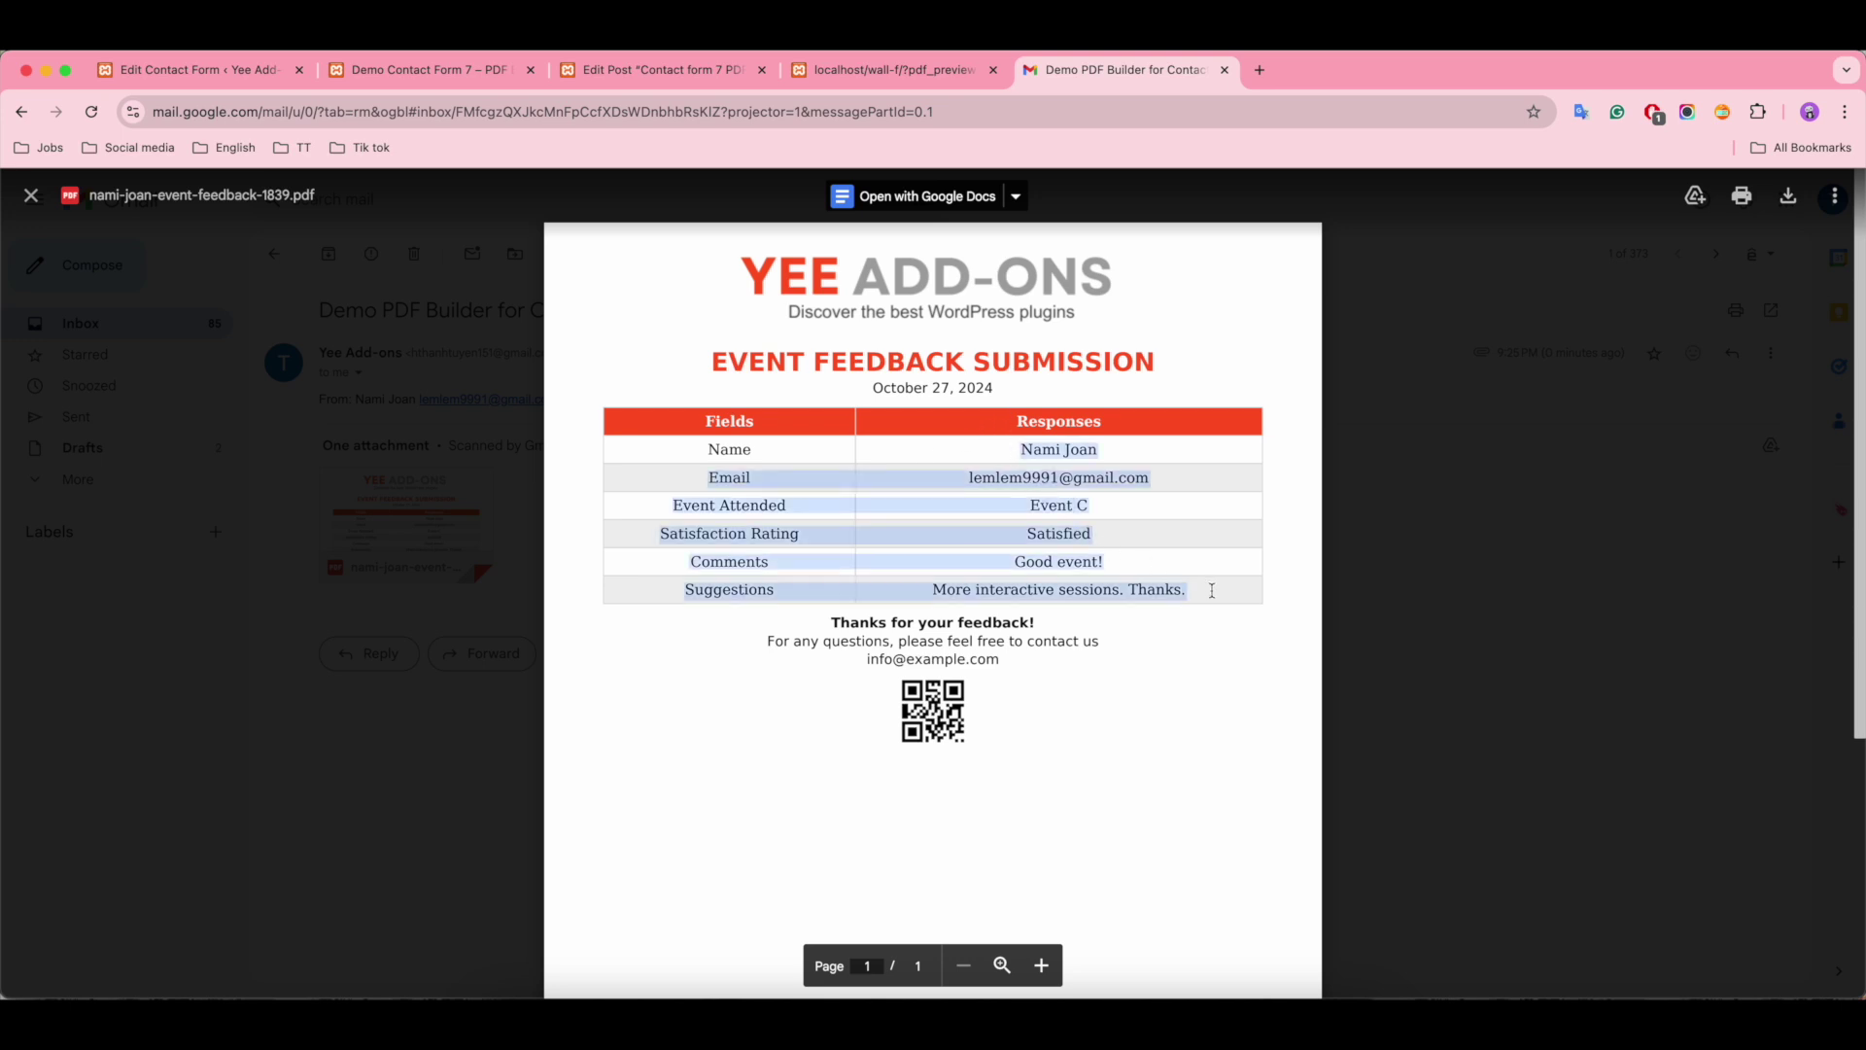
{"action": "left_click", "coordinate": [1114, 633]}
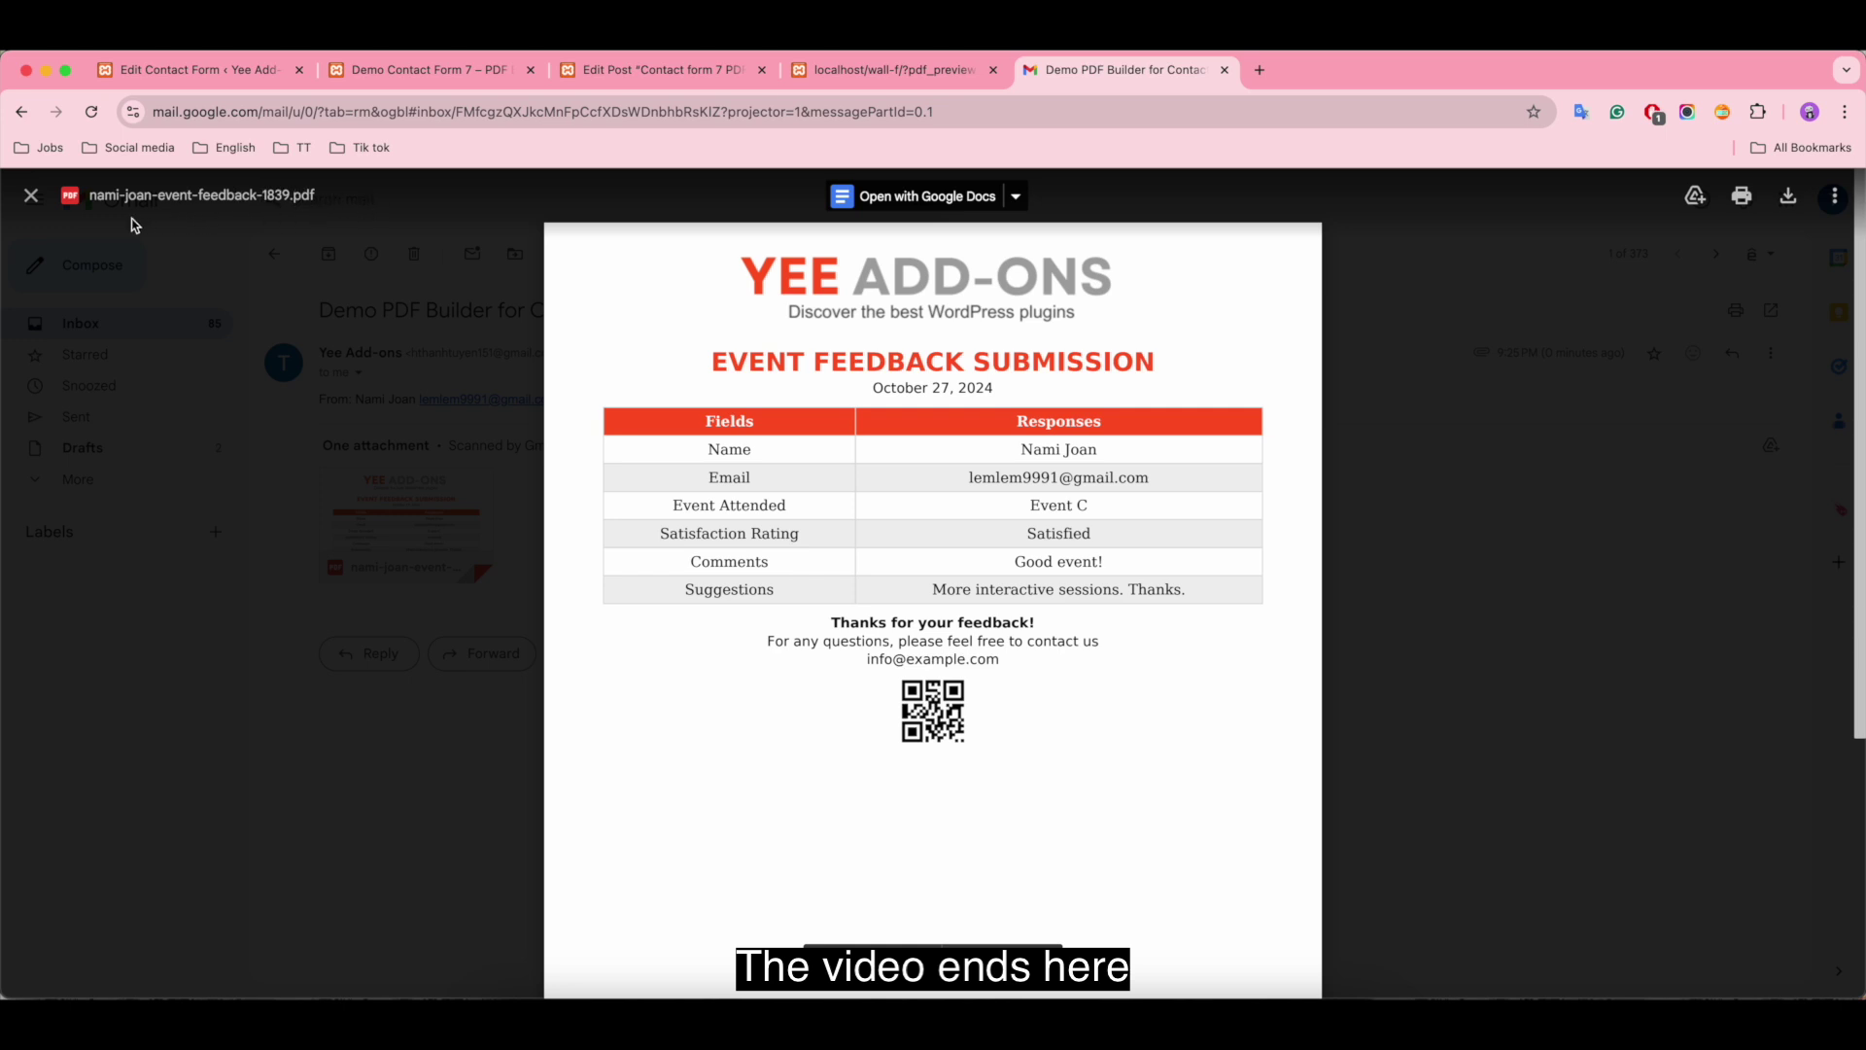
{"action": "scroll", "coordinate": [1338, 667], "scroll_direction": "down", "scroll_amount": 3}
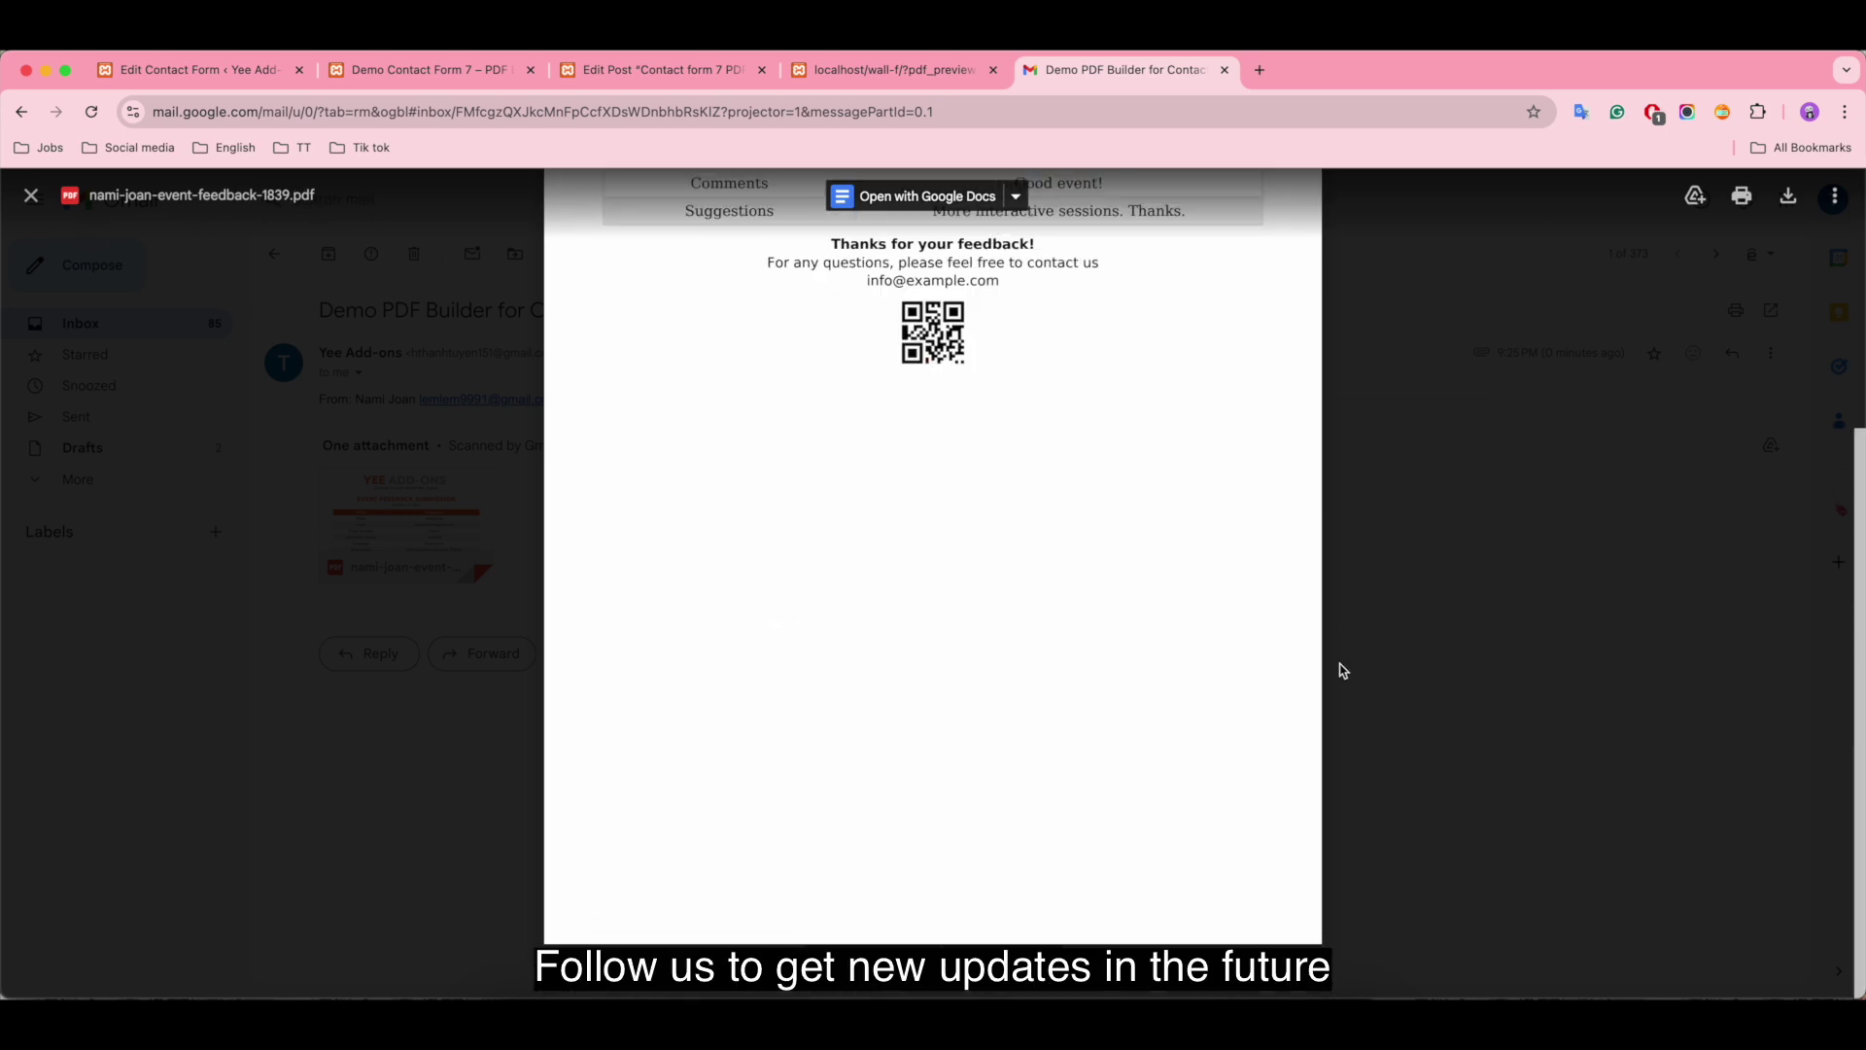
{"action": "scroll", "coordinate": [1342, 670], "scroll_direction": "up", "scroll_amount": 3}
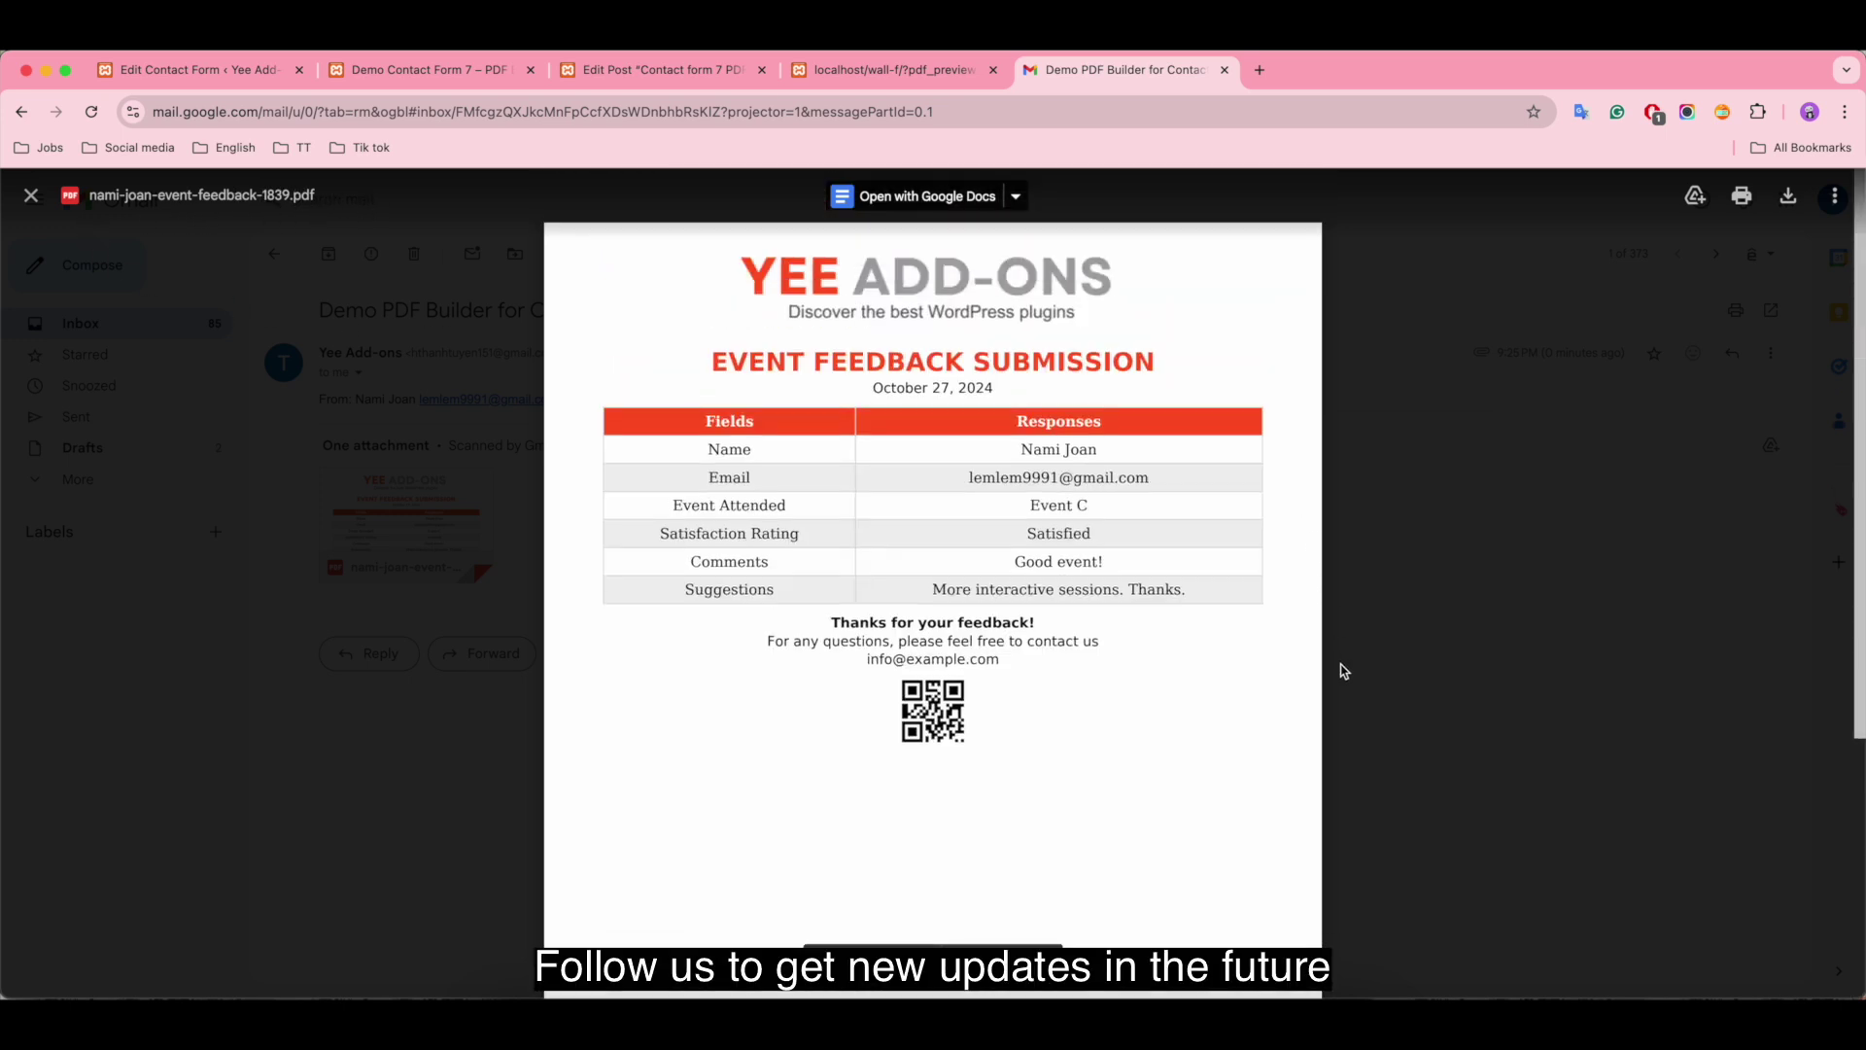